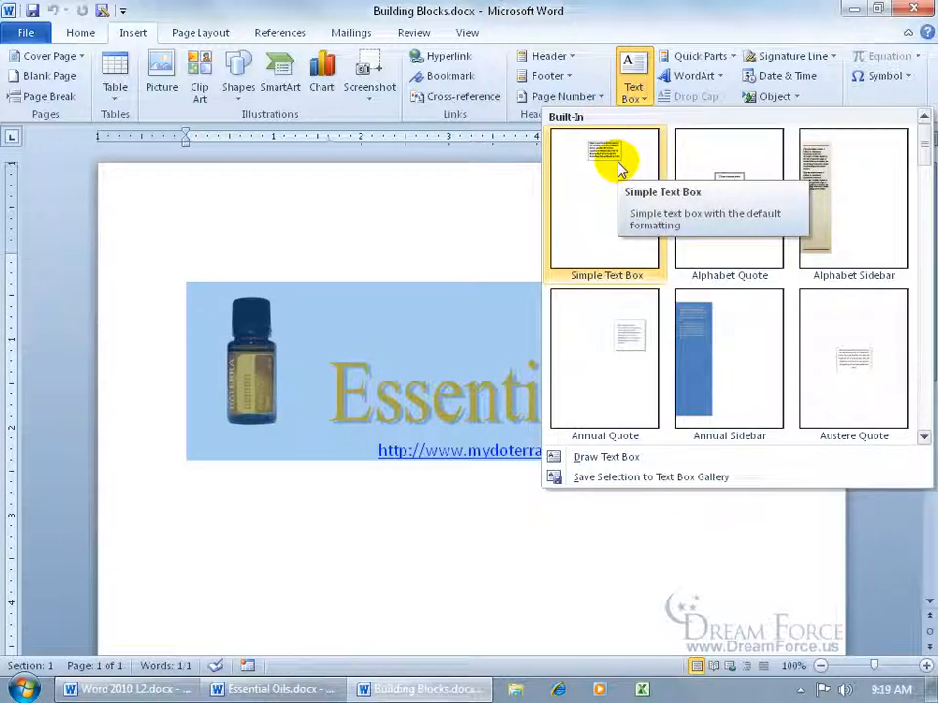
- Open the Quick Parts menu for the selected Essential Oils heading
left_click(733, 57)
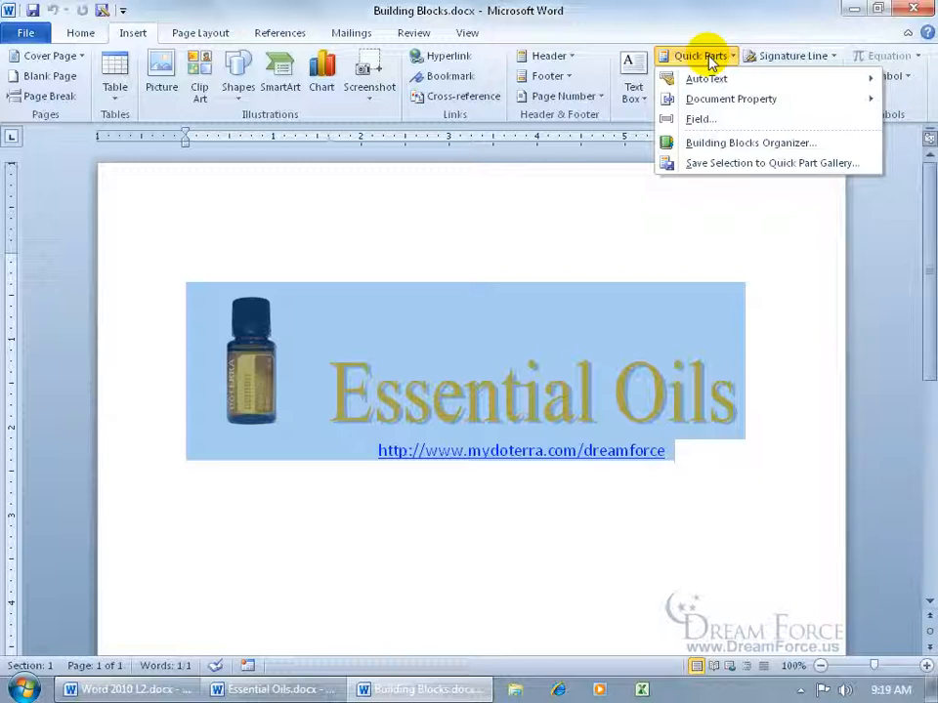
left_click(668, 39)
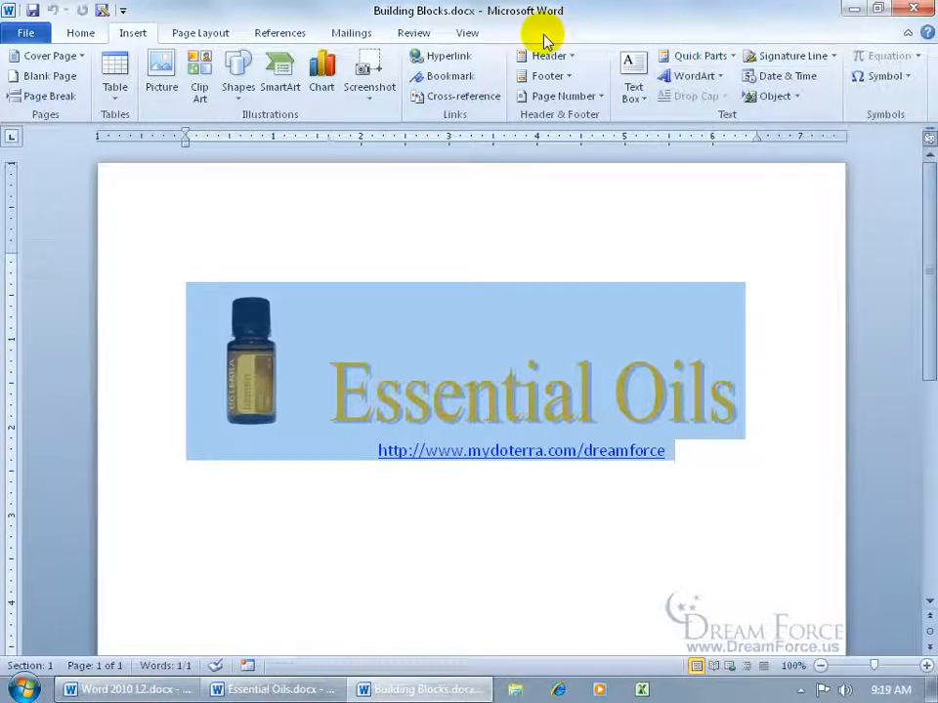
left_click(716, 62)
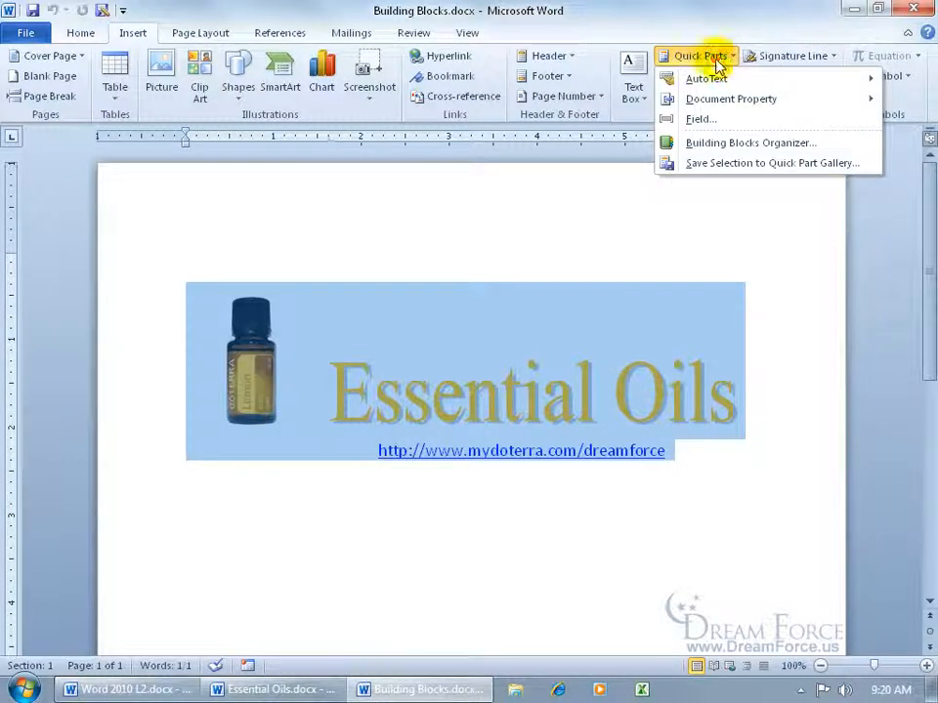
- Start a Quick Parts gallery building block named 'Lemon Essential Oil Image Headin'
left_click(722, 164)
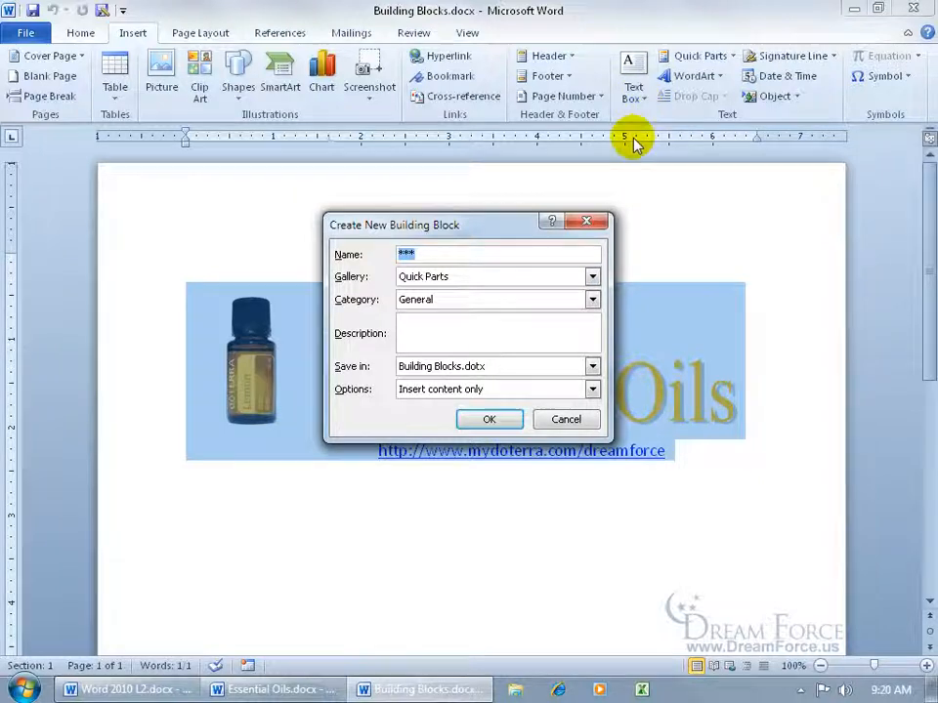
left_click(592, 278)
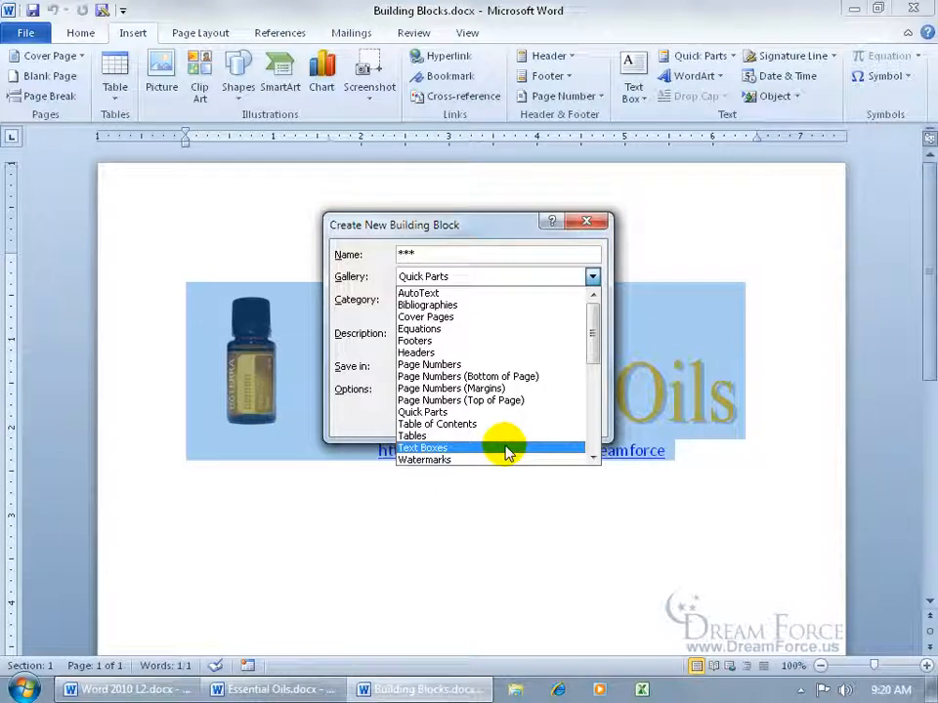
left_click(377, 298)
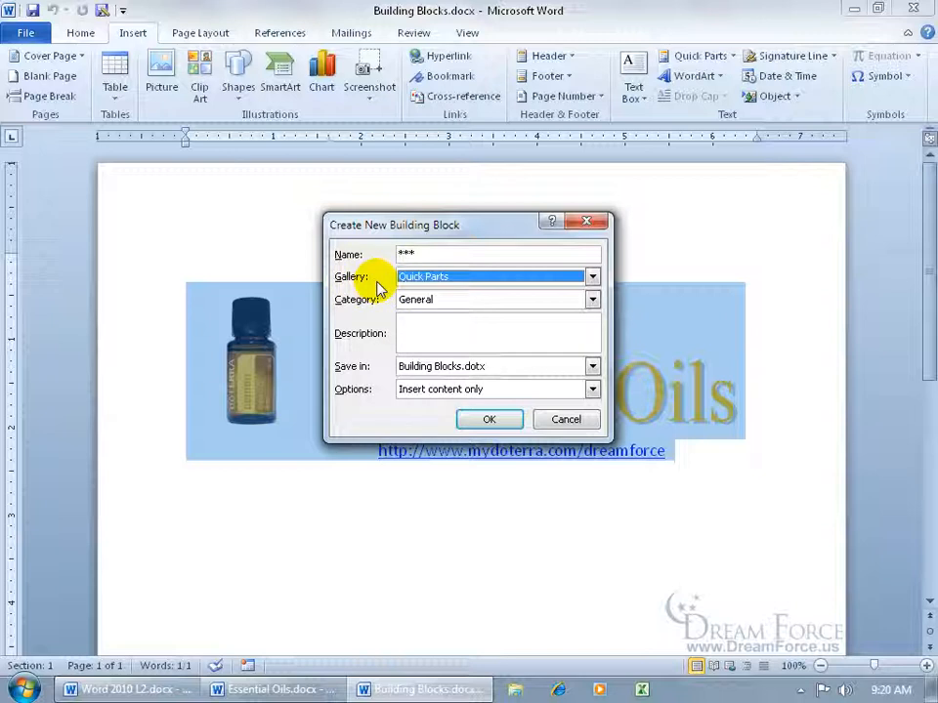
double_click(431, 251)
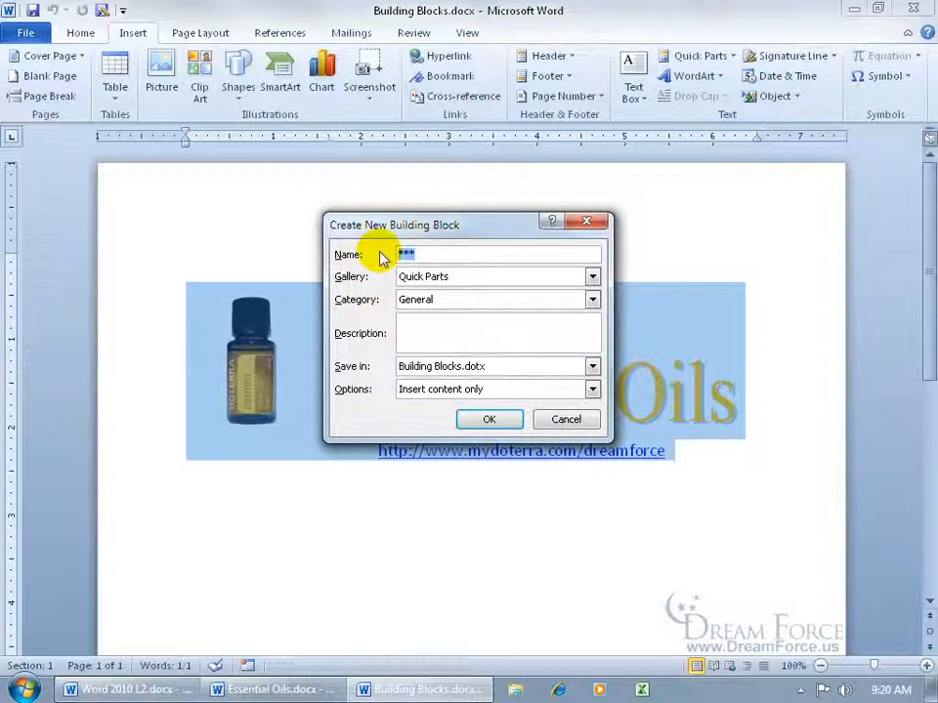
type("Lemon Essential Oil Image Headin")
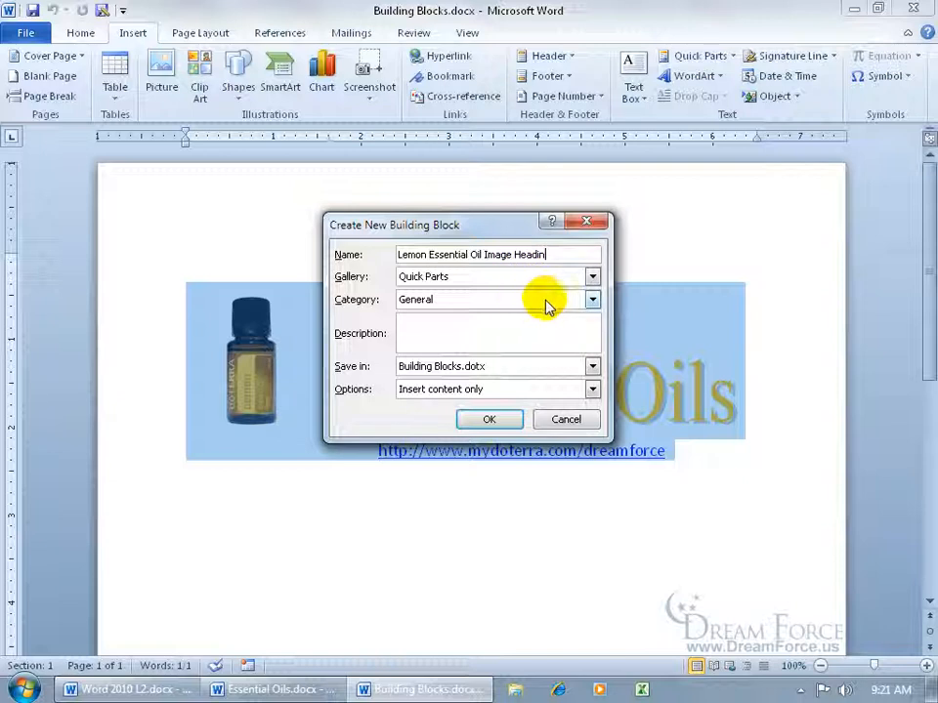
- Create a new category called 'Essential Oils' for the block
left_click(591, 299)
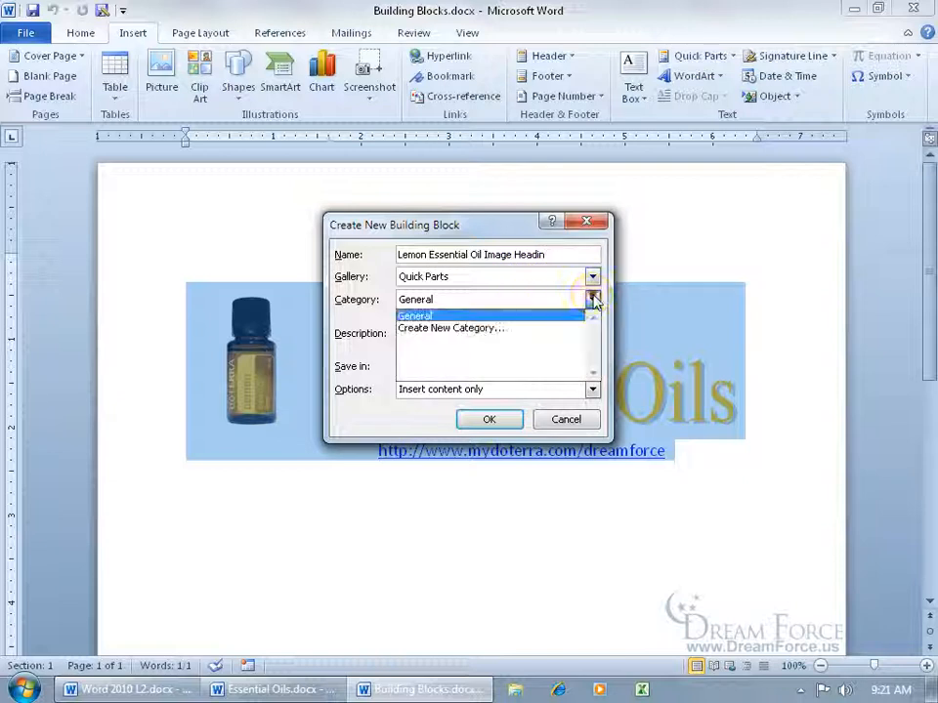
left_click(517, 328)
type("Essential Oils")
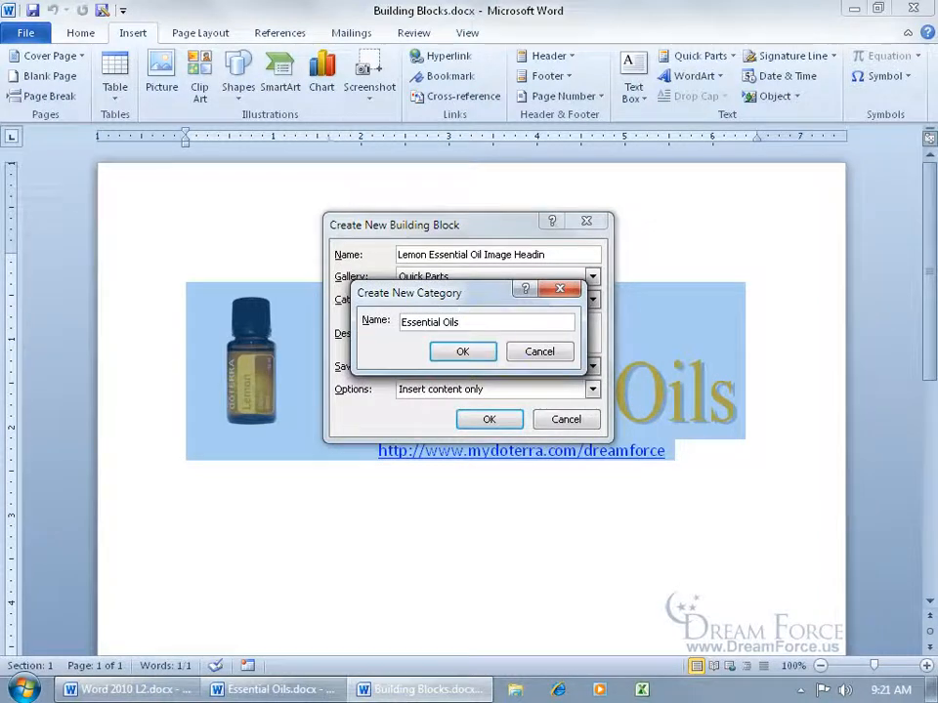
- Confirm the Essential Oils category and add the description 'This is a lemon oil image with heading and website link.'
left_click(463, 352)
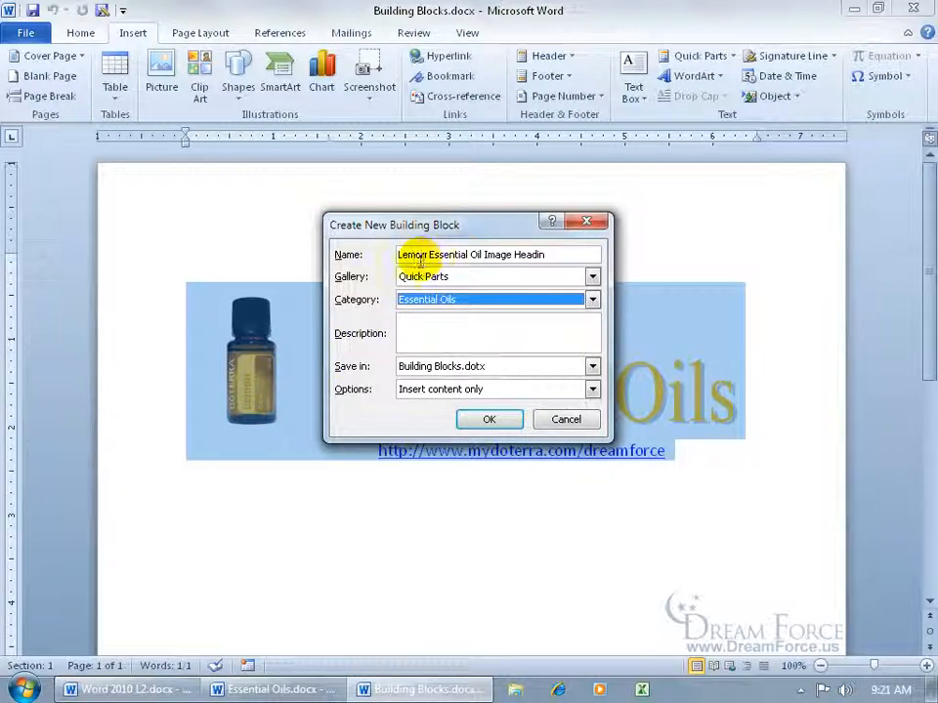
left_click(428, 319)
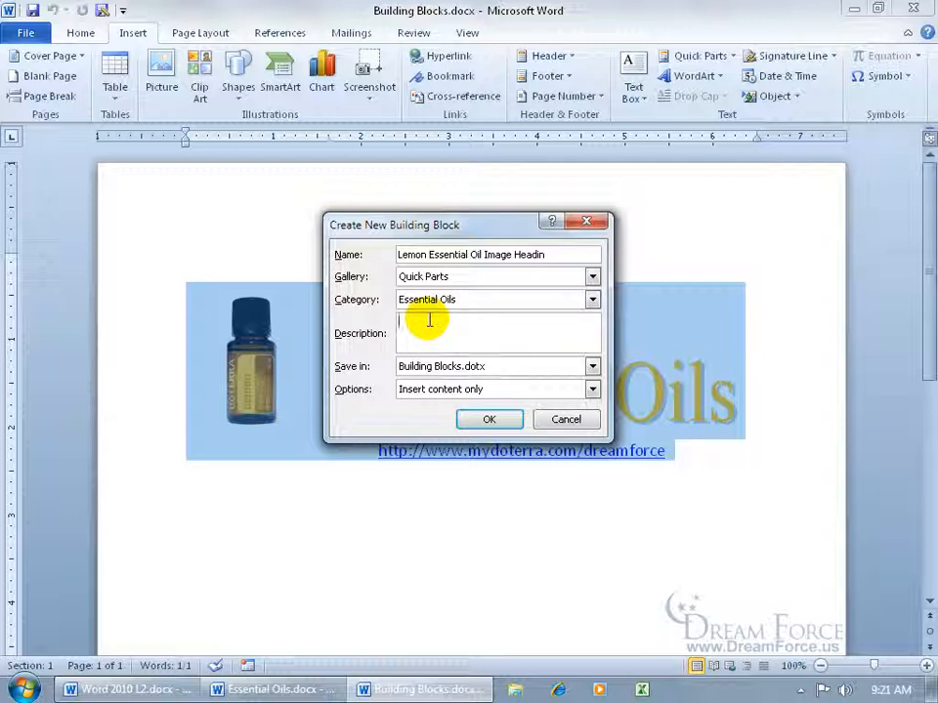
type("This is a lemon oil image with heading and website link.")
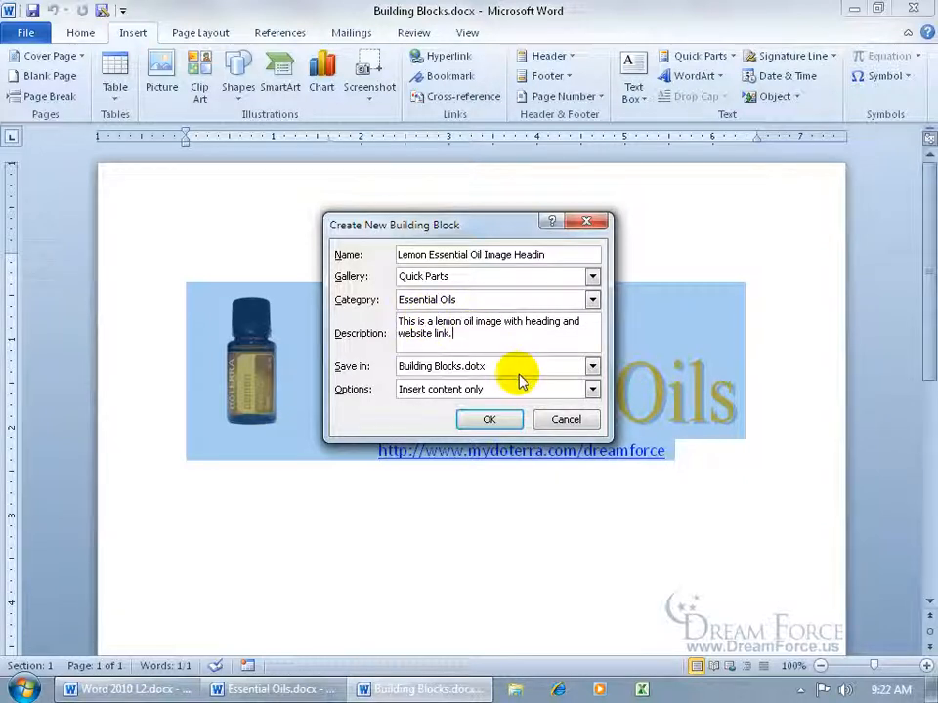
- Store the block in Building Blocks.dotx, insert content only, and save it
left_click(592, 367)
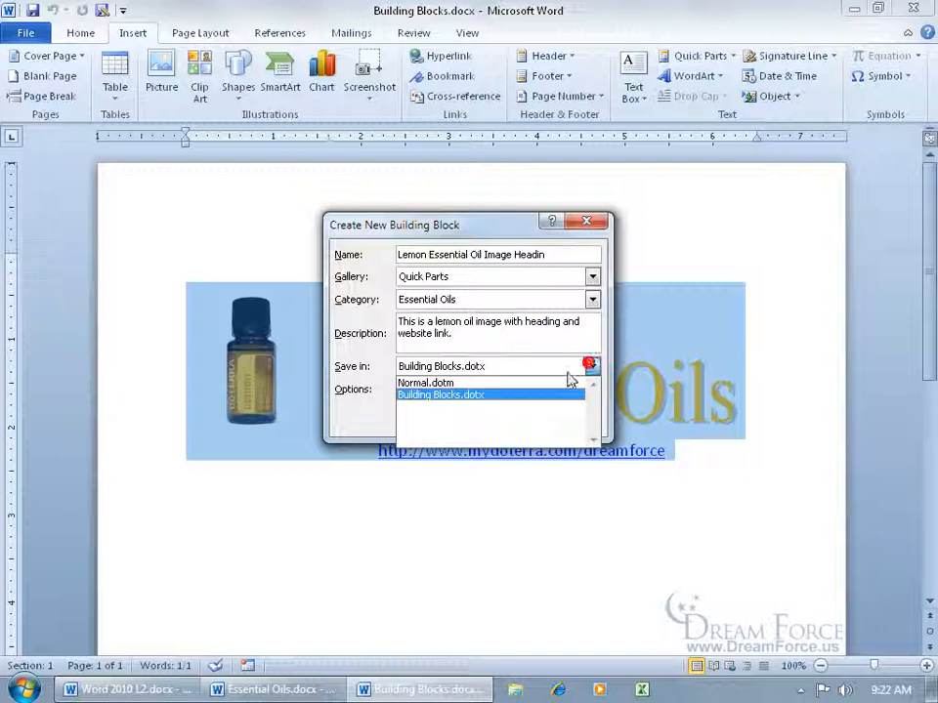
left_click(533, 394)
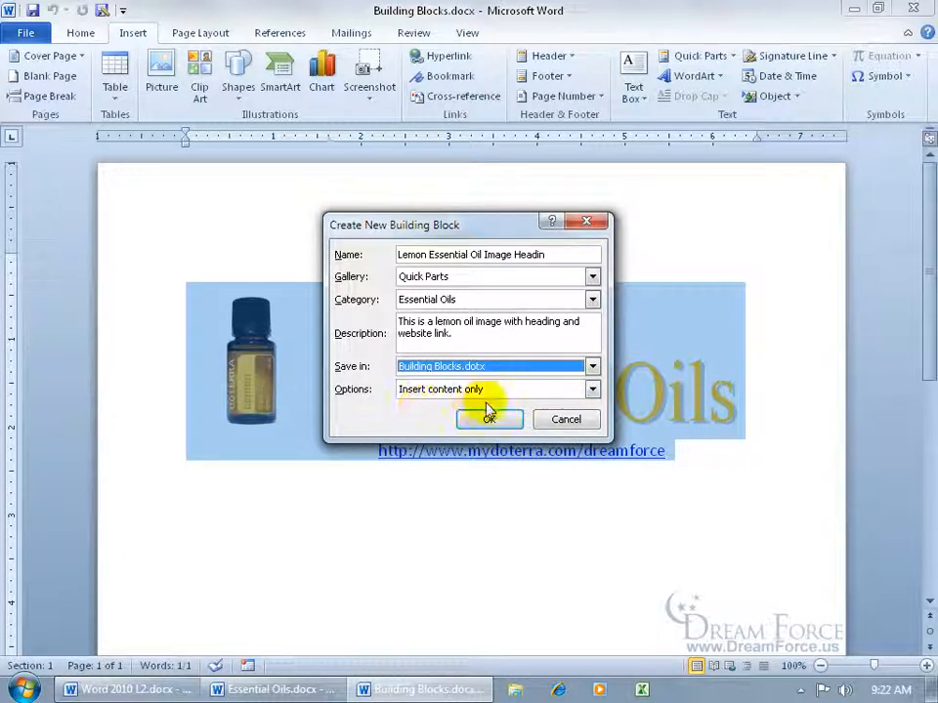
left_click(592, 389)
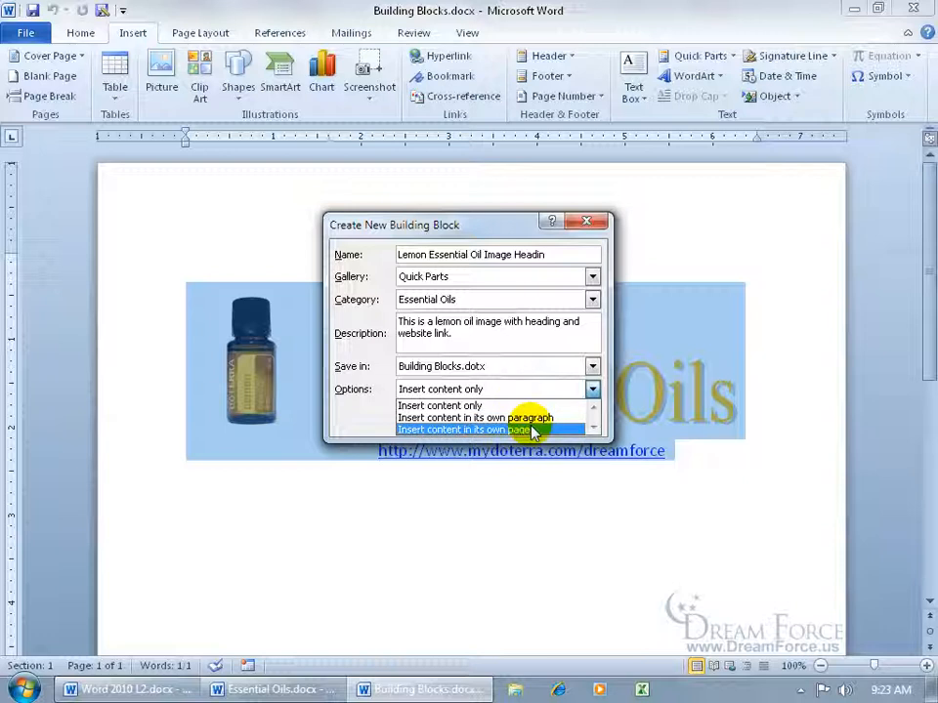
left_click(360, 391)
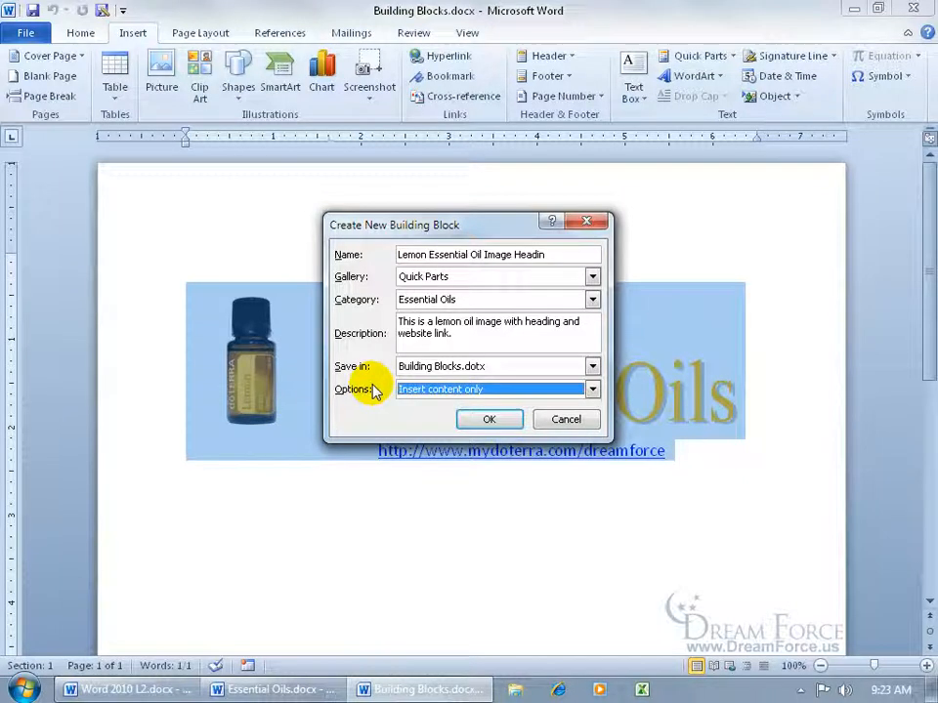
left_click(489, 419)
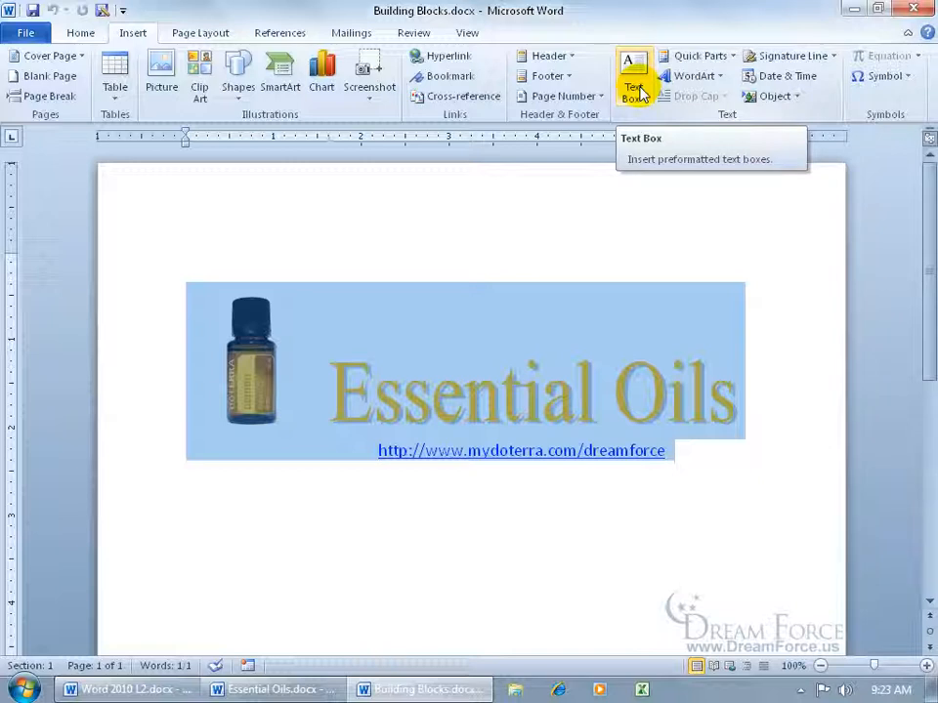
- Confirm the new lemon block appears under Quick Parts, then go to the File info page
left_click(699, 56)
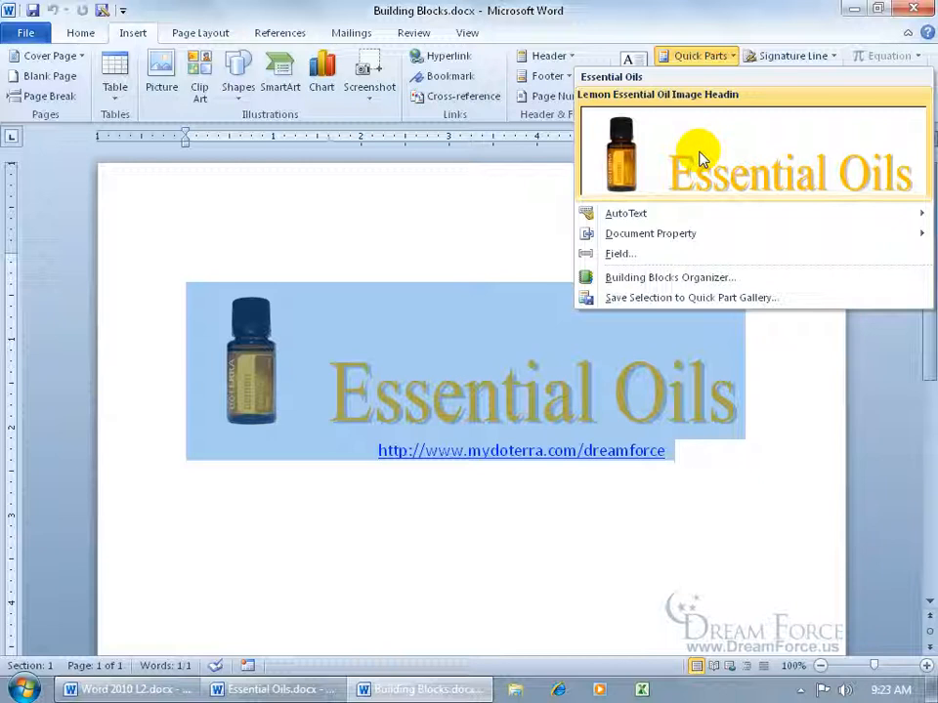
key("Escape")
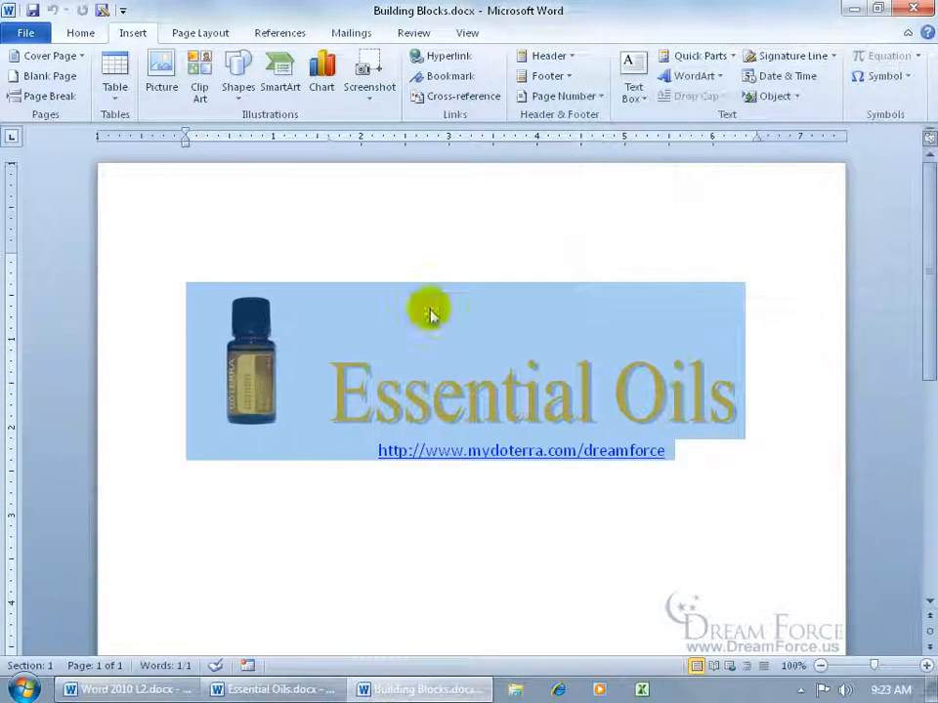
left_click(29, 30)
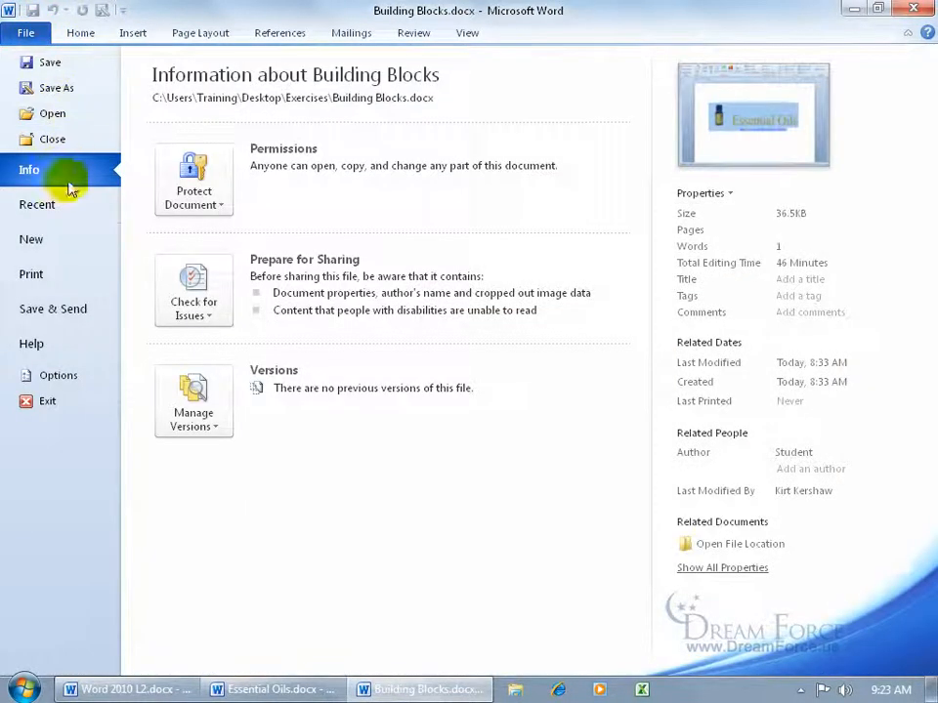
- Insert the Essential Oils heading block into a new blank document, then close it unsaved
left_click(58, 246)
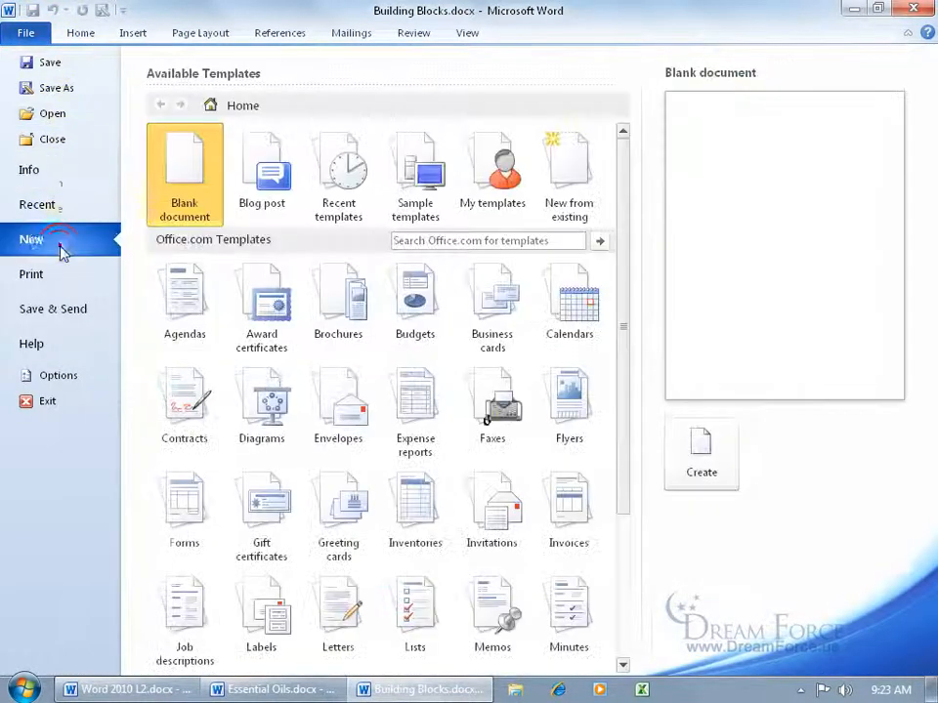
double_click(190, 172)
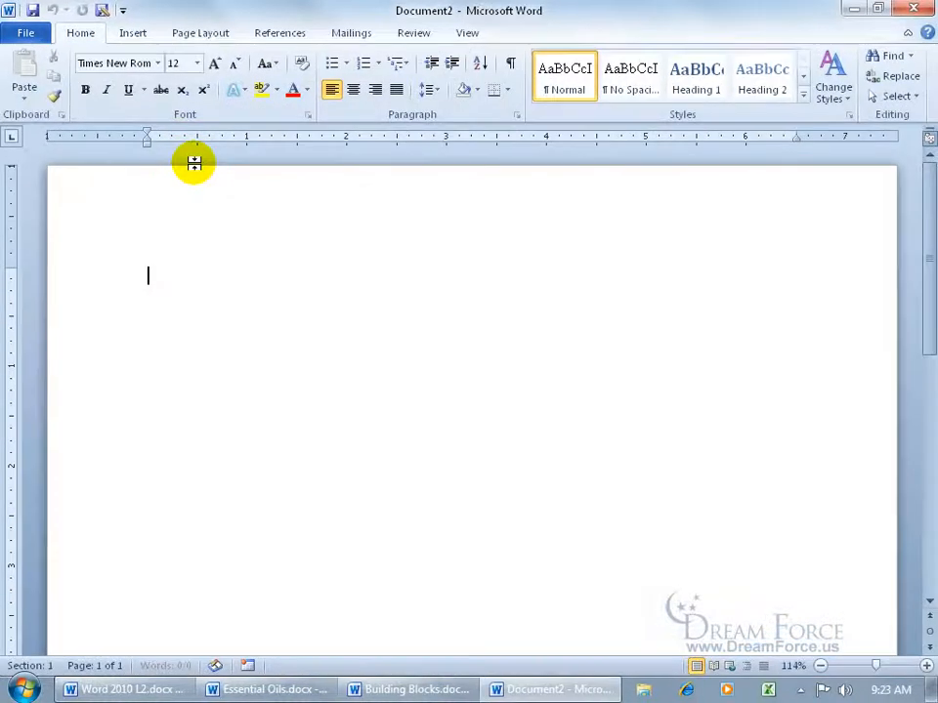
left_click(136, 33)
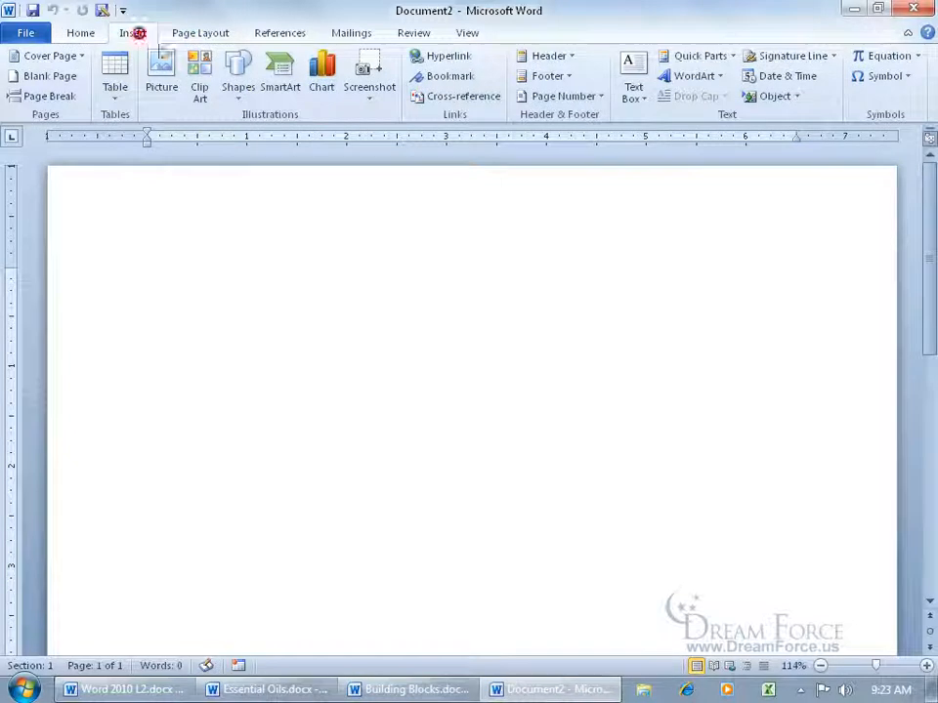
left_click(726, 57)
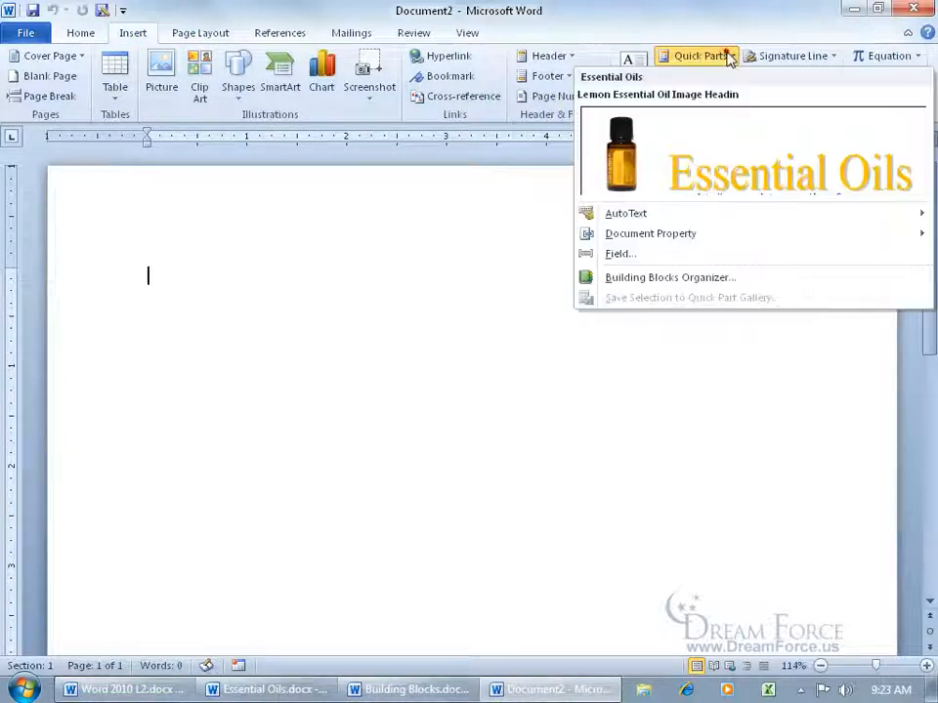
left_click(733, 158)
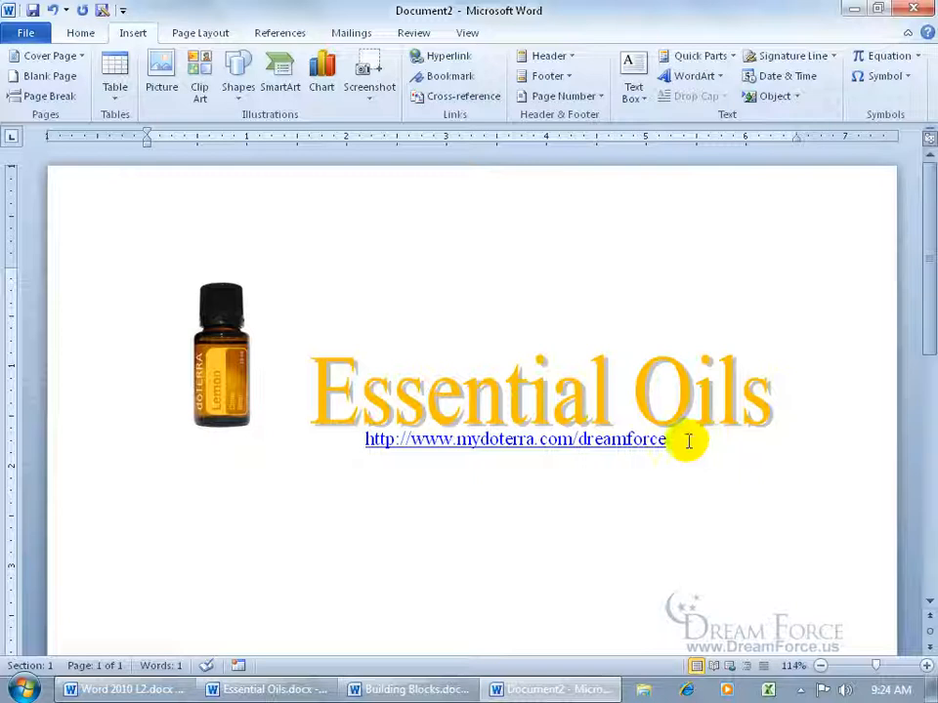
left_click(912, 9)
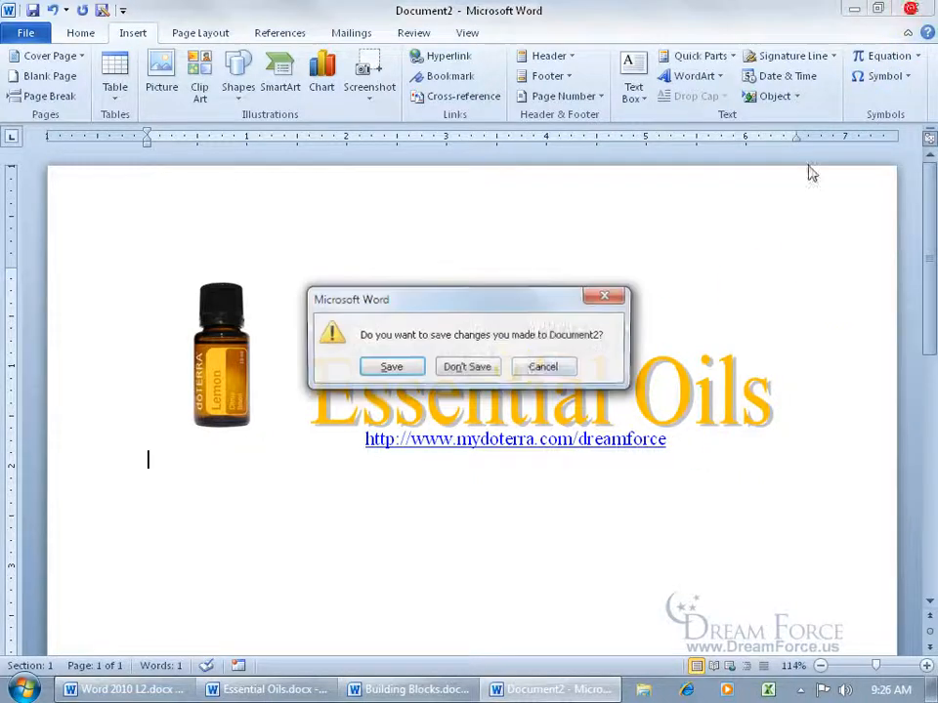
left_click(469, 368)
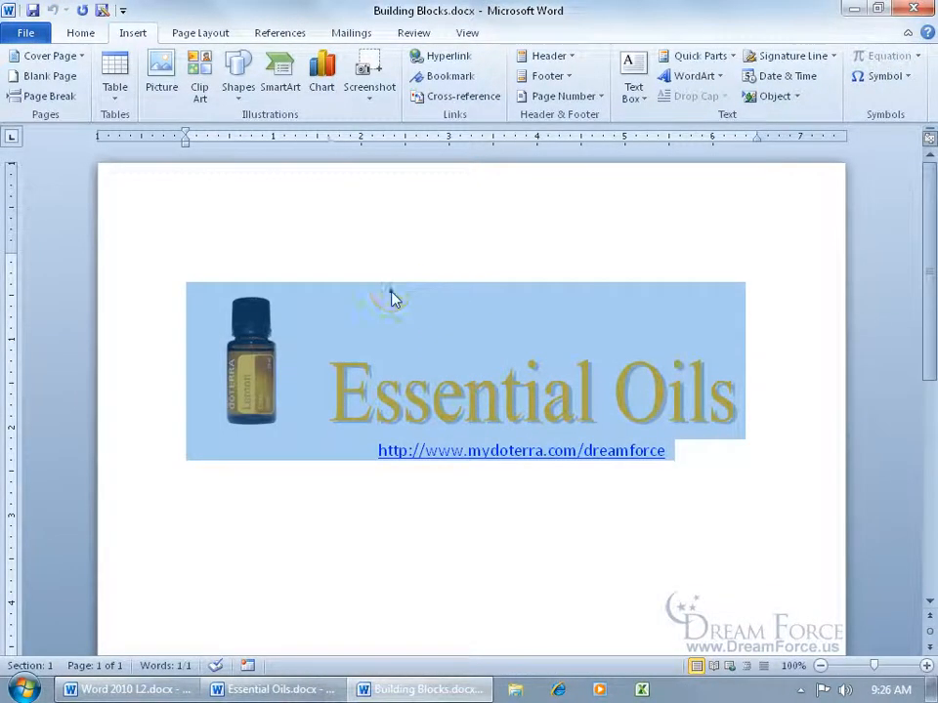
left_click(391, 298)
left_click(478, 231)
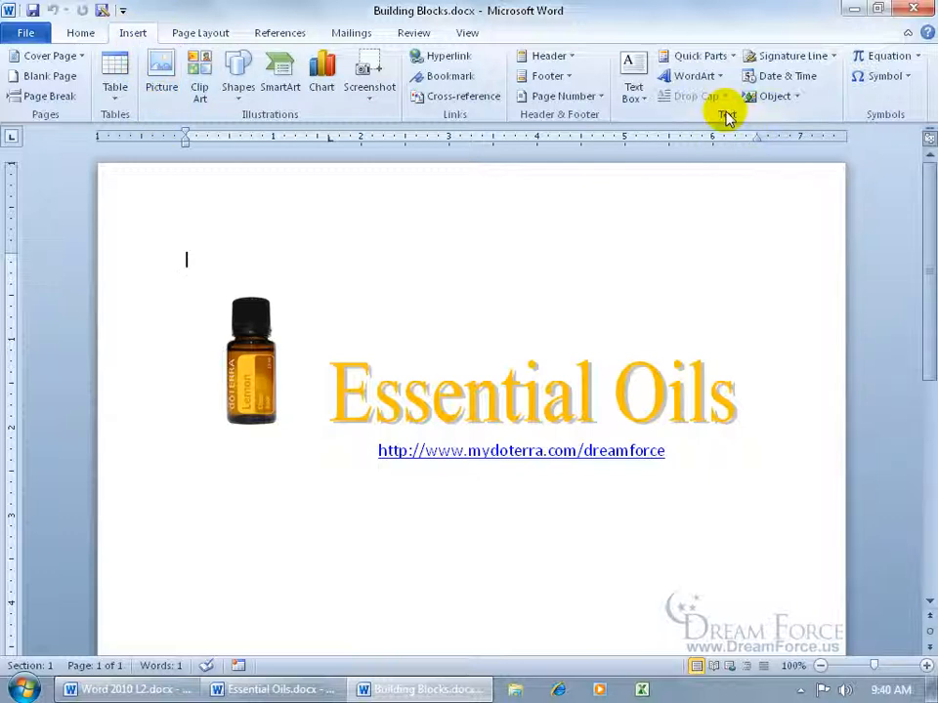
left_click(728, 58)
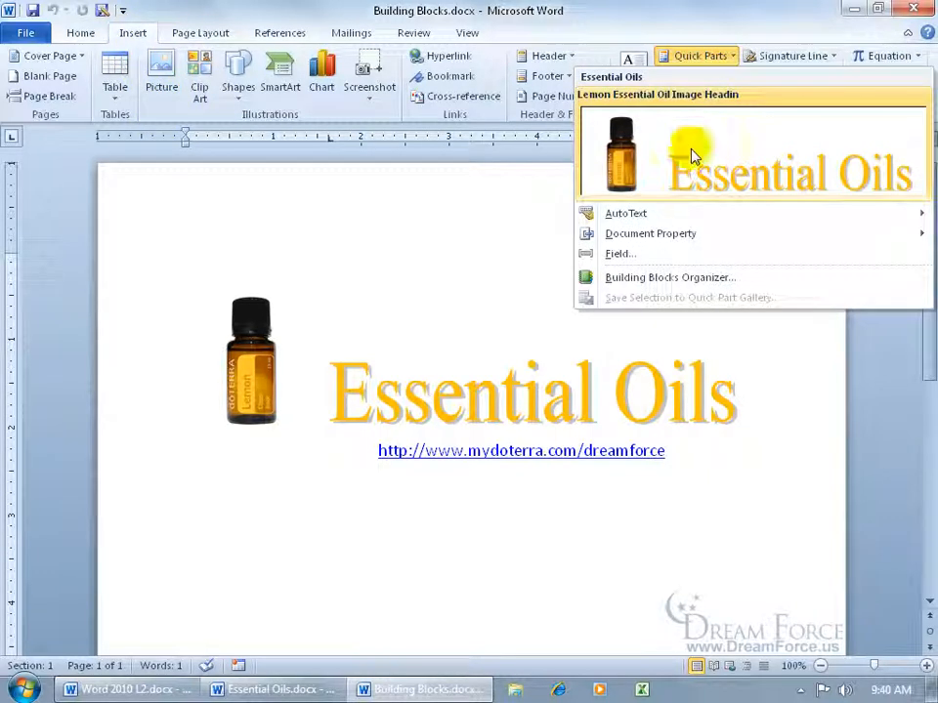
right_click(691, 156)
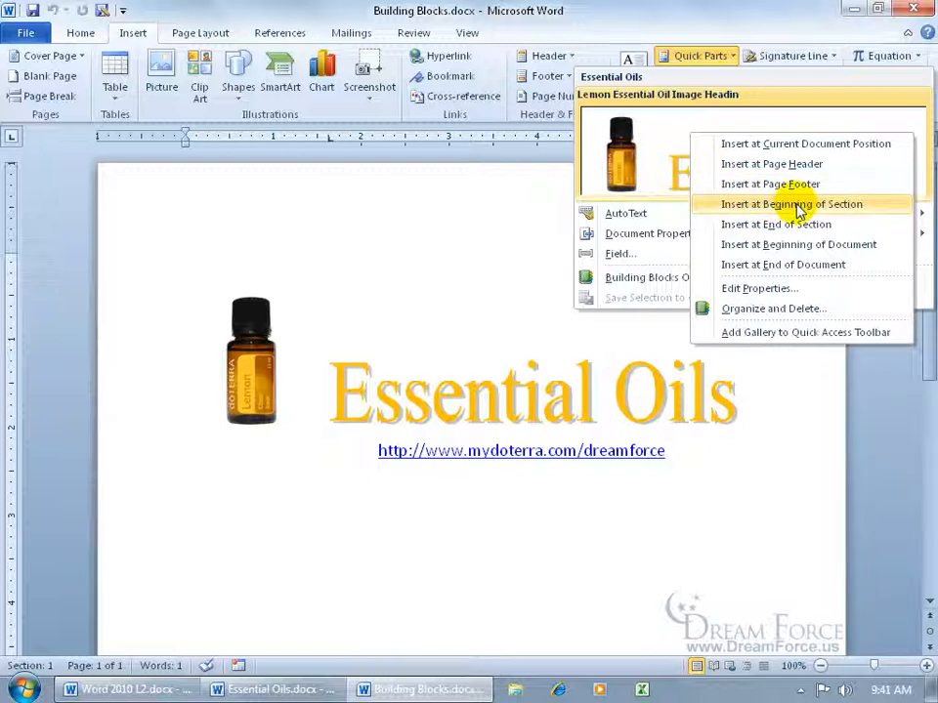
left_click(757, 291)
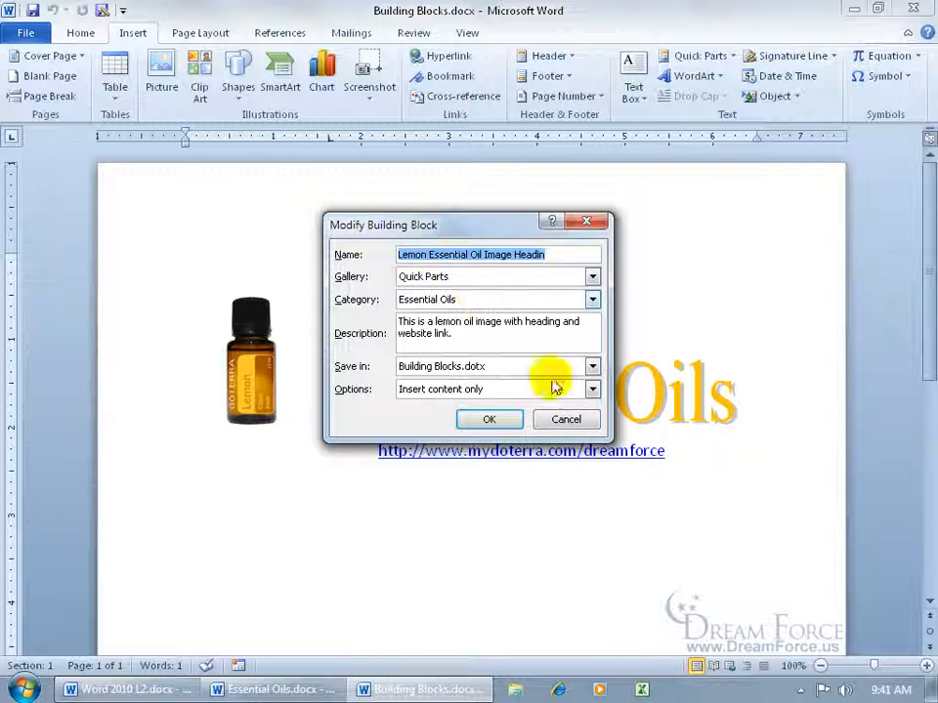
left_click(565, 419)
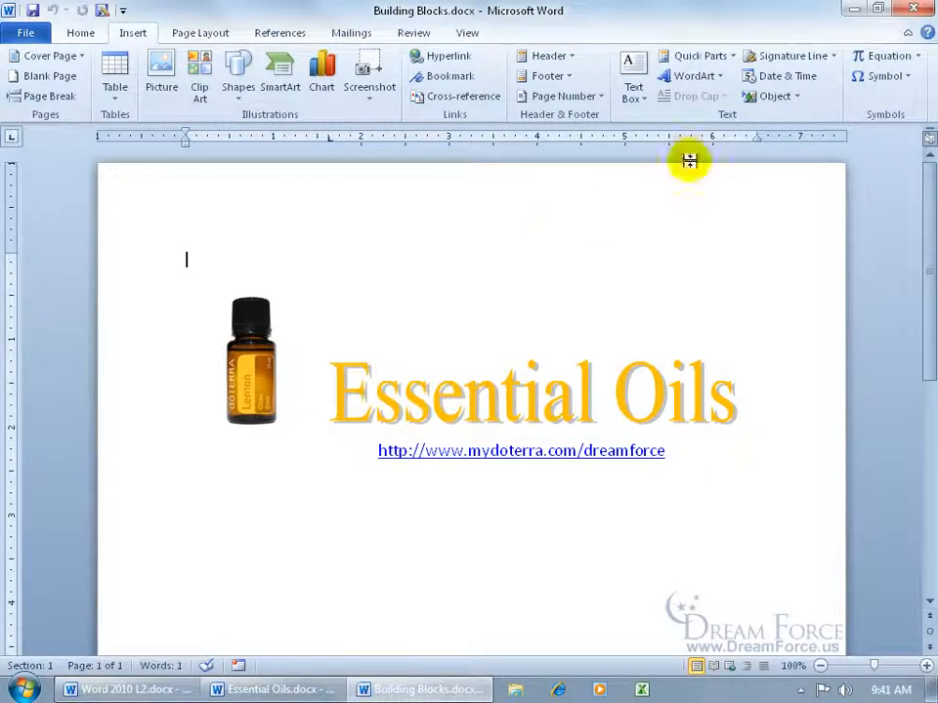
- Open the Building Blocks Organizer from the lemon block's menu and sort entries by name
left_click(735, 57)
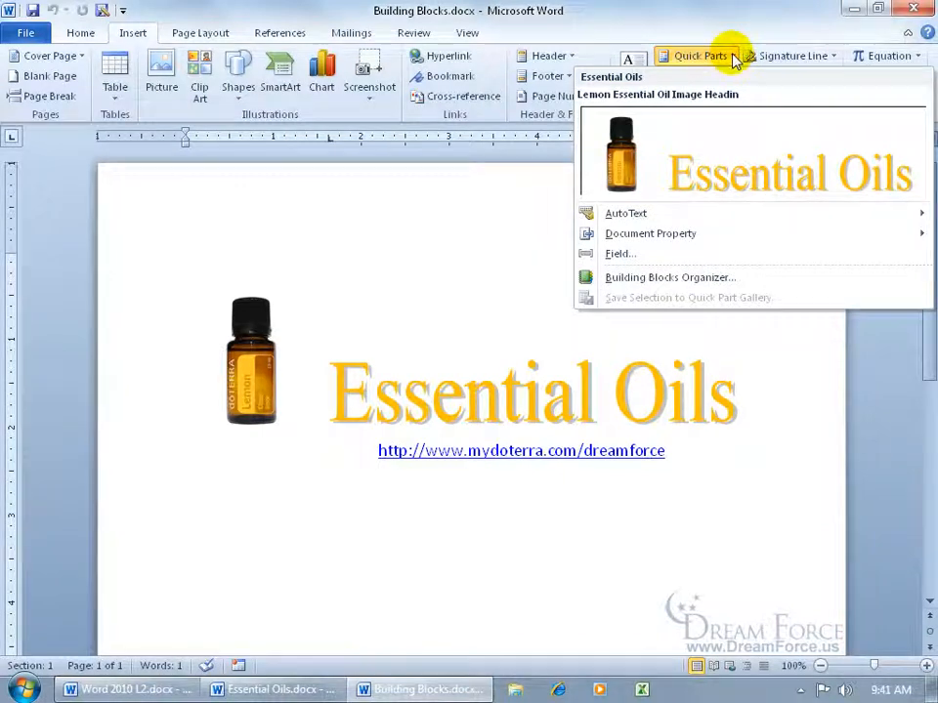
right_click(688, 147)
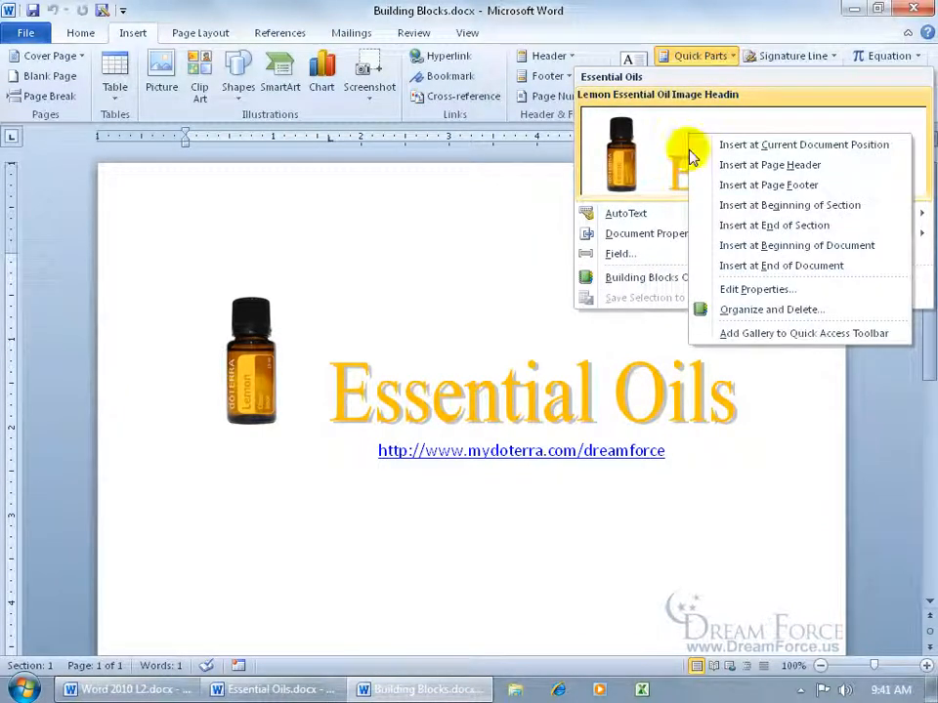
left_click(760, 310)
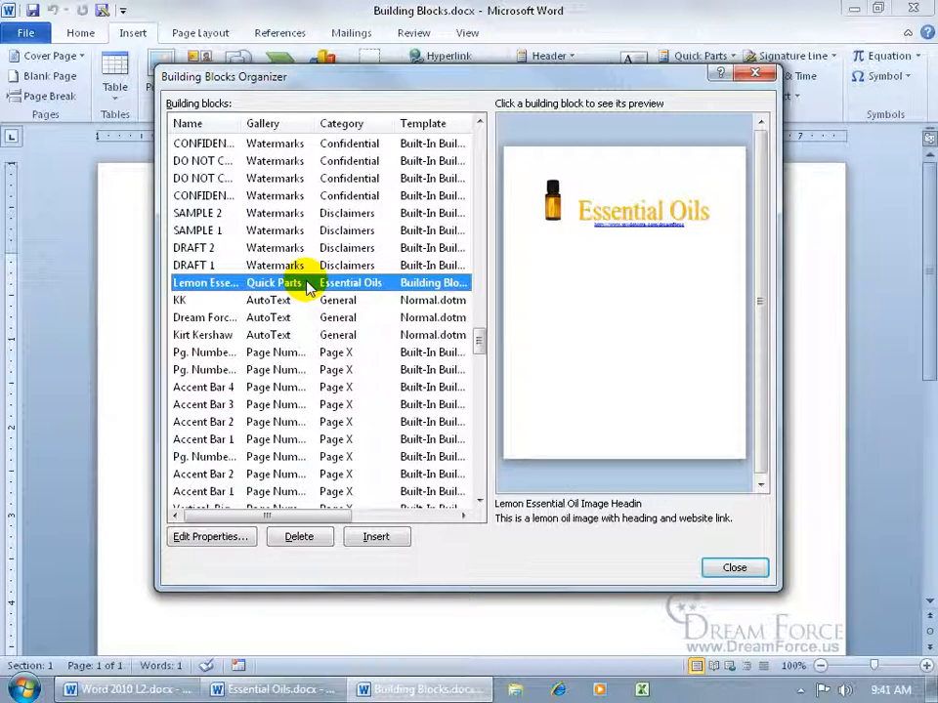
left_click(415, 161)
left_click_drag(477, 341, 478, 130)
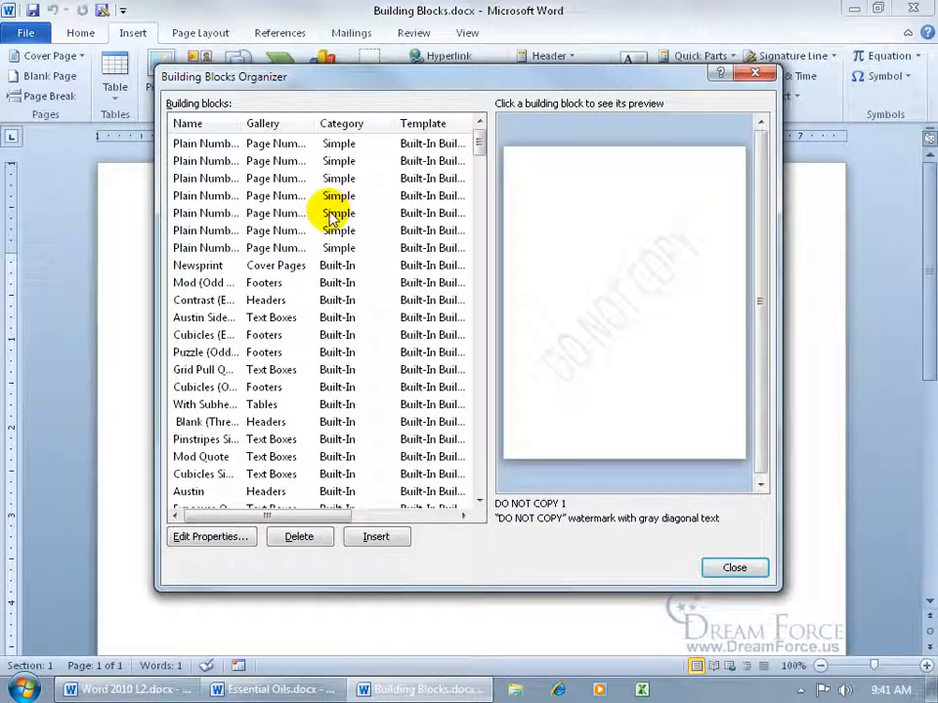
left_click(208, 125)
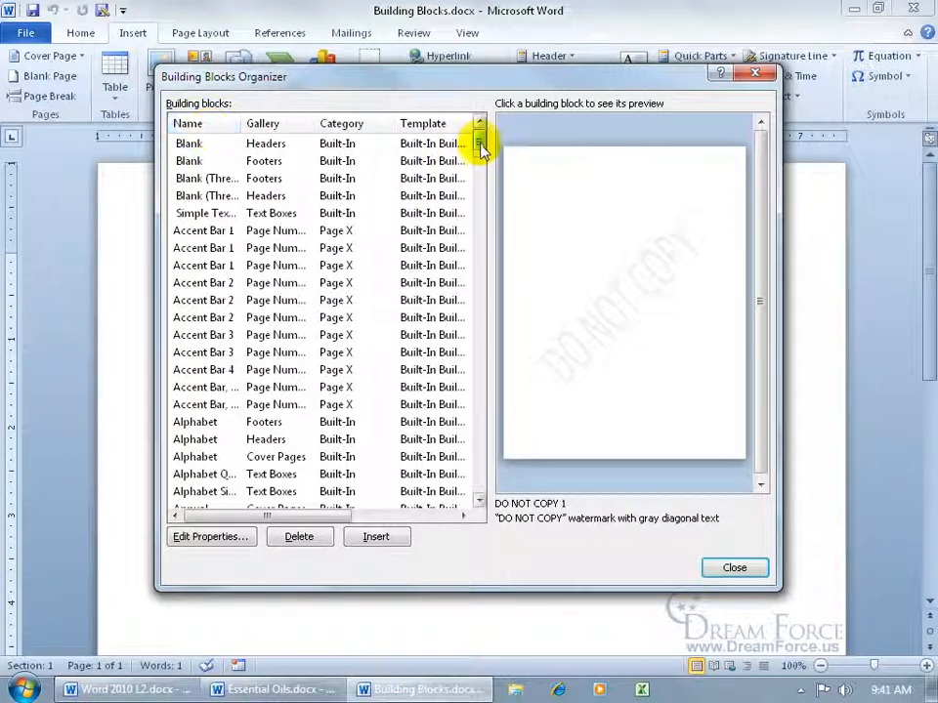
- Review the Lemon Essential Oil block's properties without changes, close the organizer, reopen Quick Parts
left_click_drag(480, 147, 480, 302)
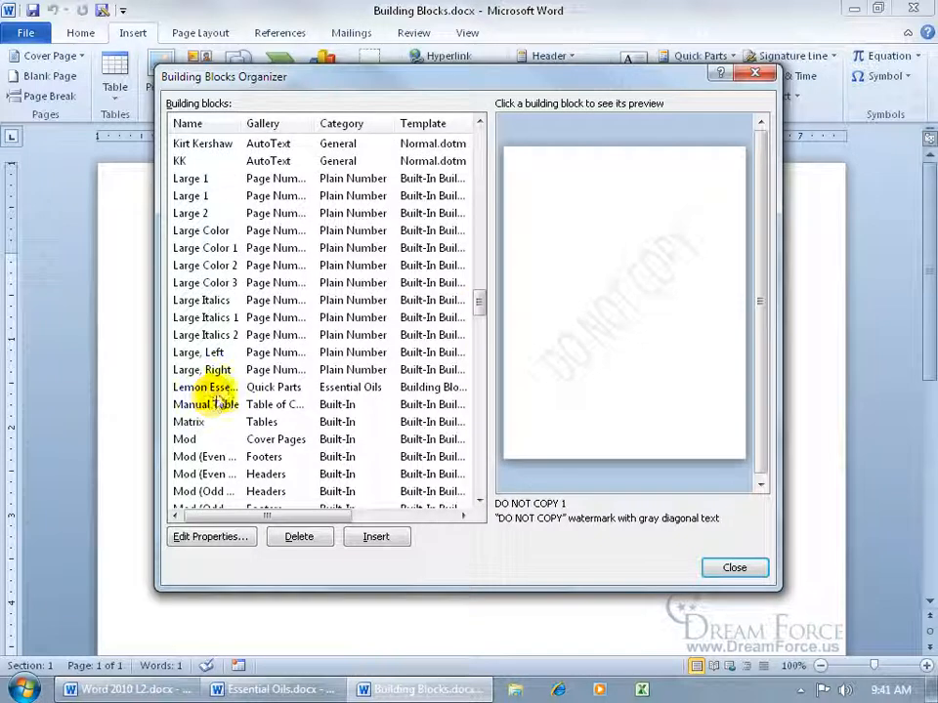
left_click(221, 388)
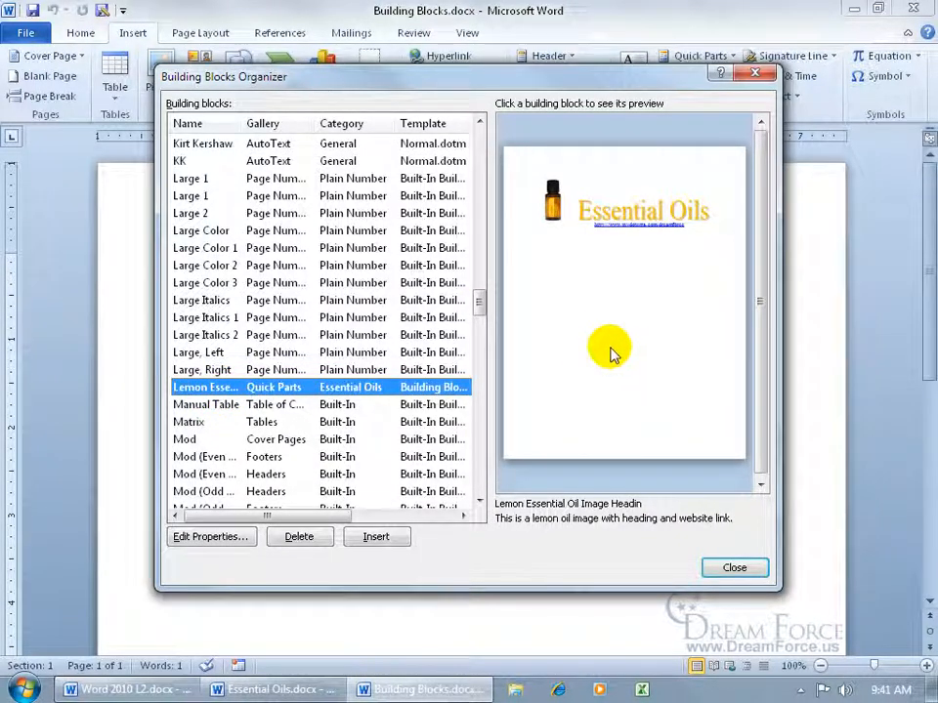
left_click(225, 539)
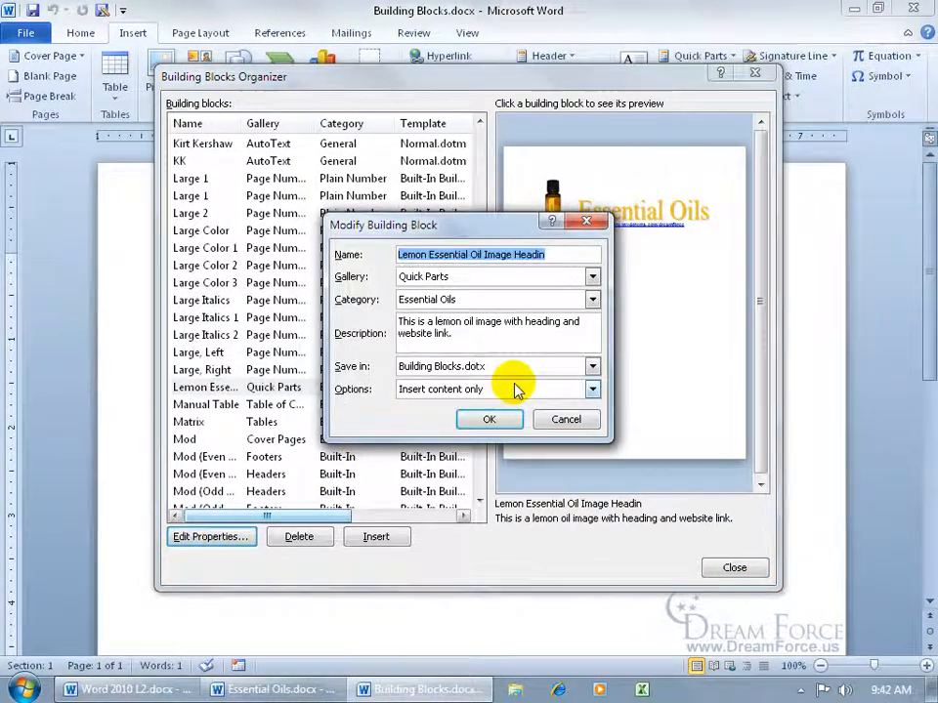
left_click(568, 421)
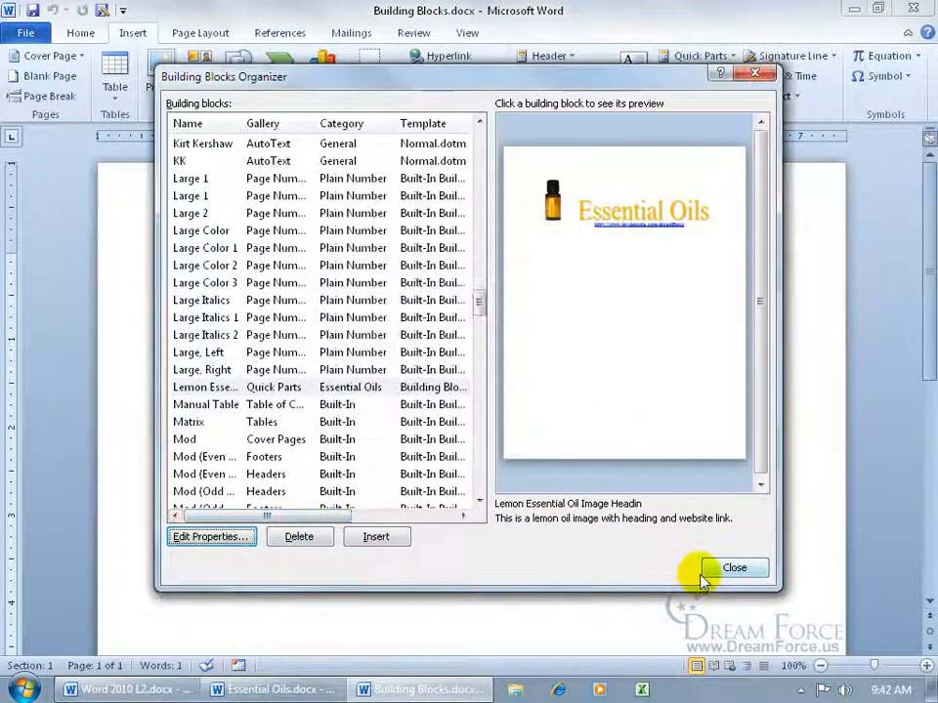
left_click(731, 568)
left_click(720, 59)
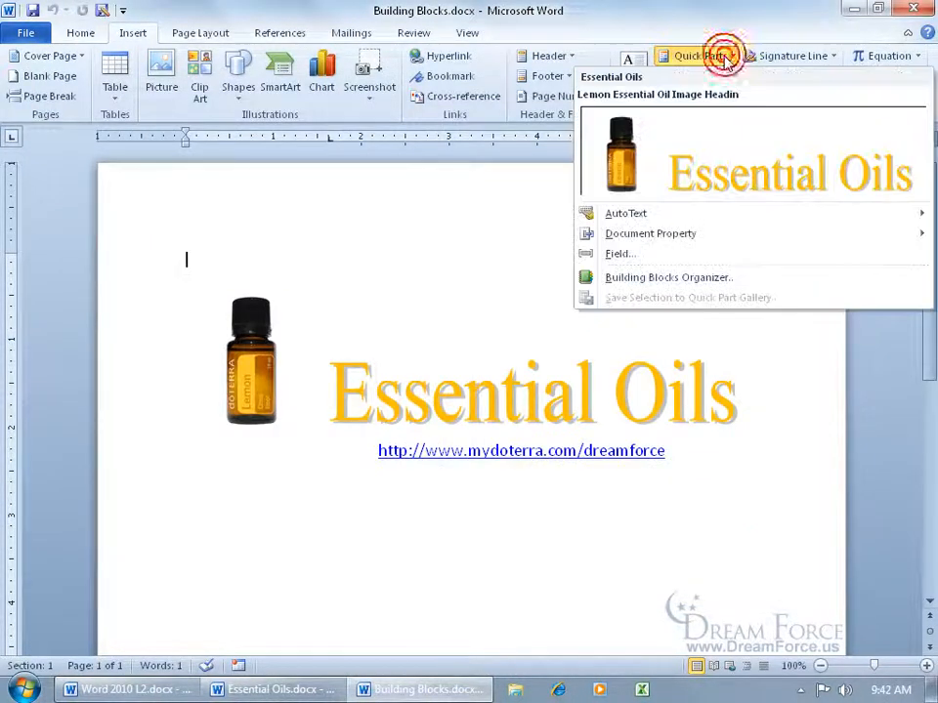
- Select the bottle image, heading and link and choose Save Selection to Quick Part Gallery
left_click(675, 280)
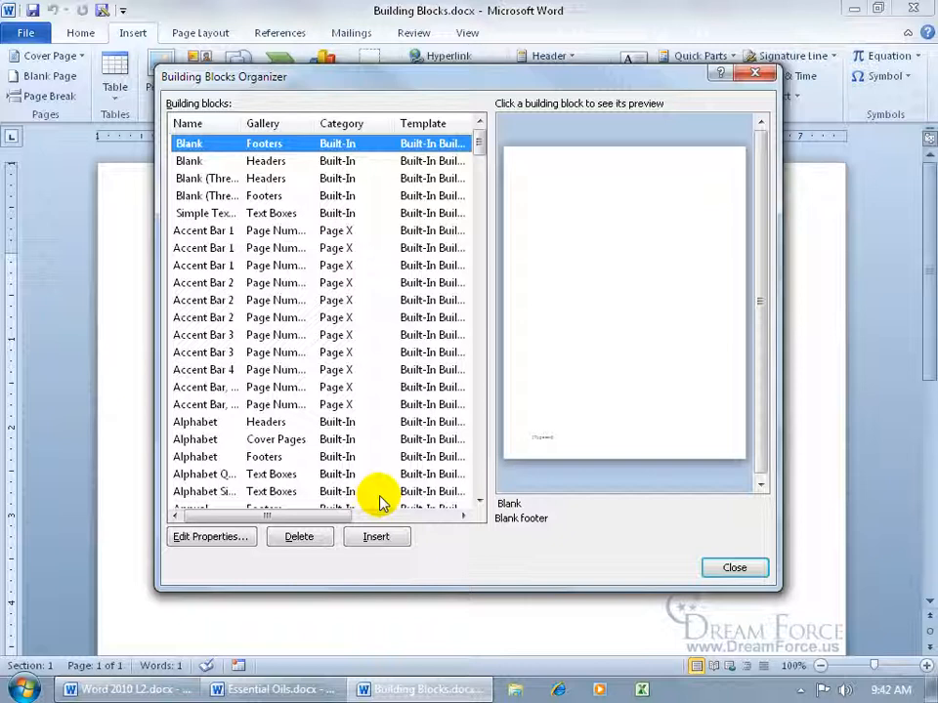
left_click(720, 564)
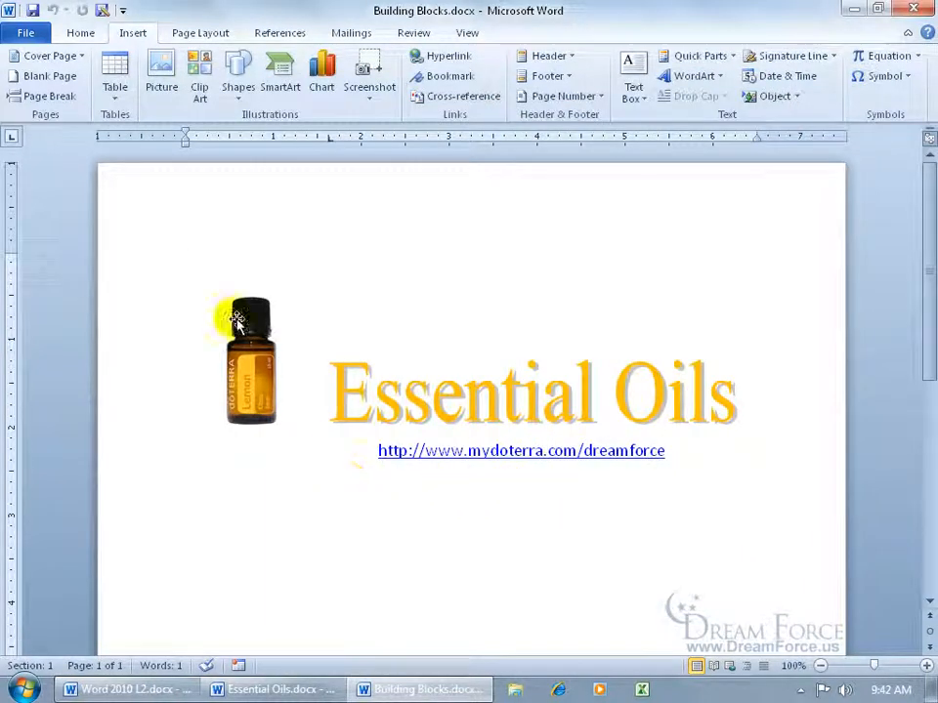
left_click_drag(187, 246, 363, 536)
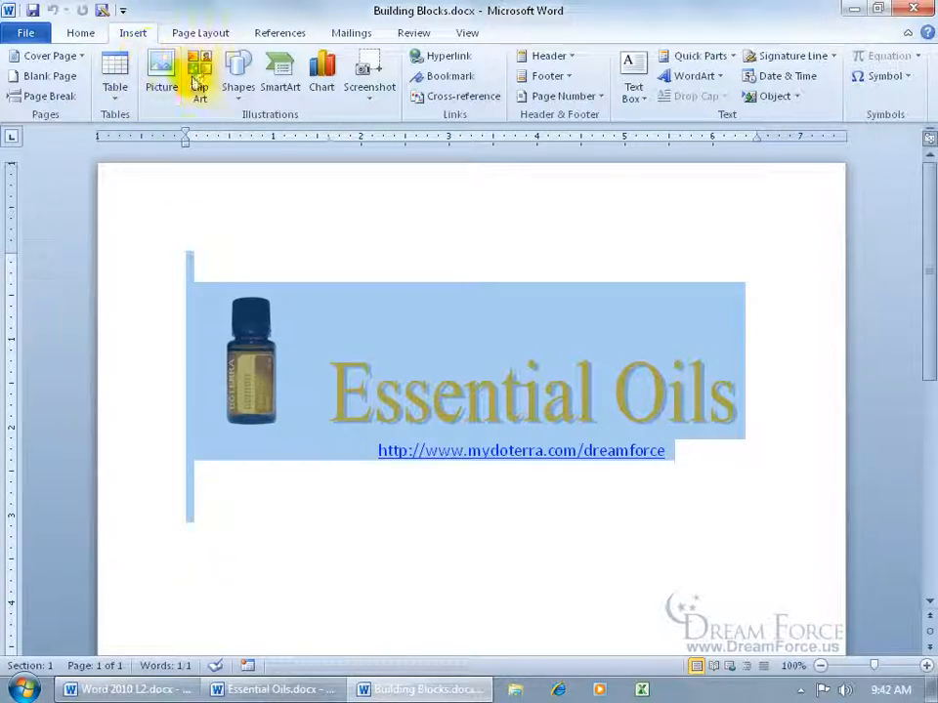
left_click(709, 63)
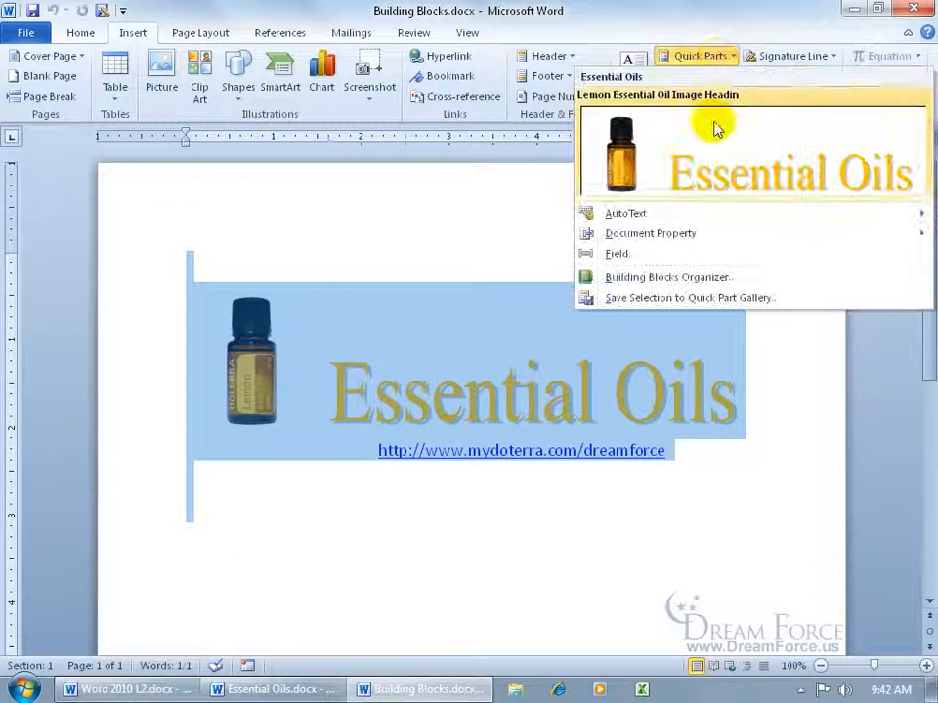
left_click(697, 300)
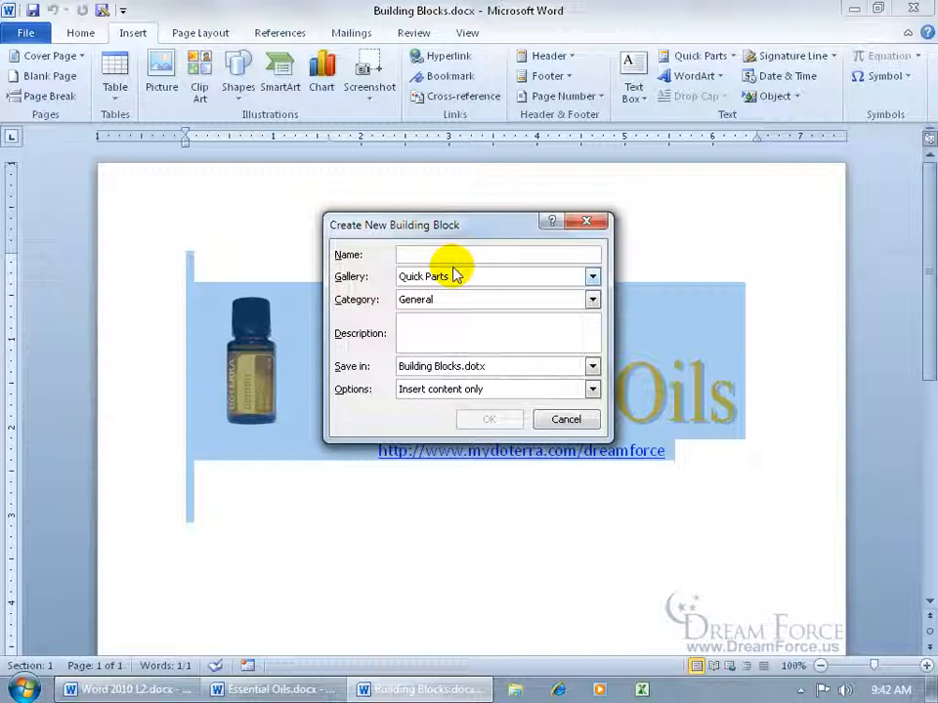
- Save the block as 'Lemon Essential Oil Image Head' in Essential Oils, replacing the existing entry
type("Lemon Essential Oil Image Headin")
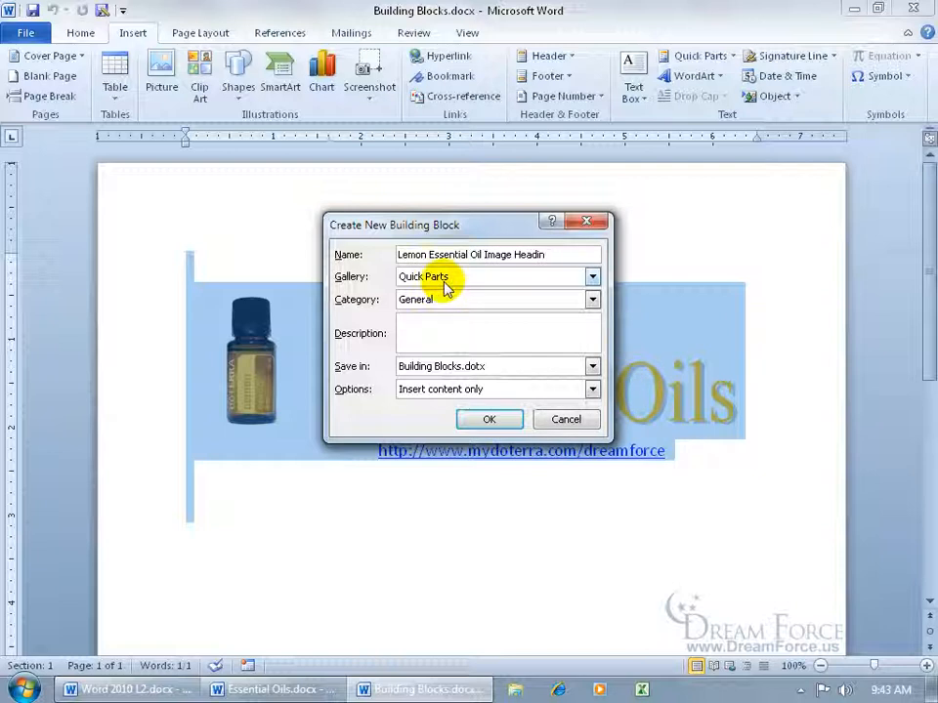
left_click(592, 299)
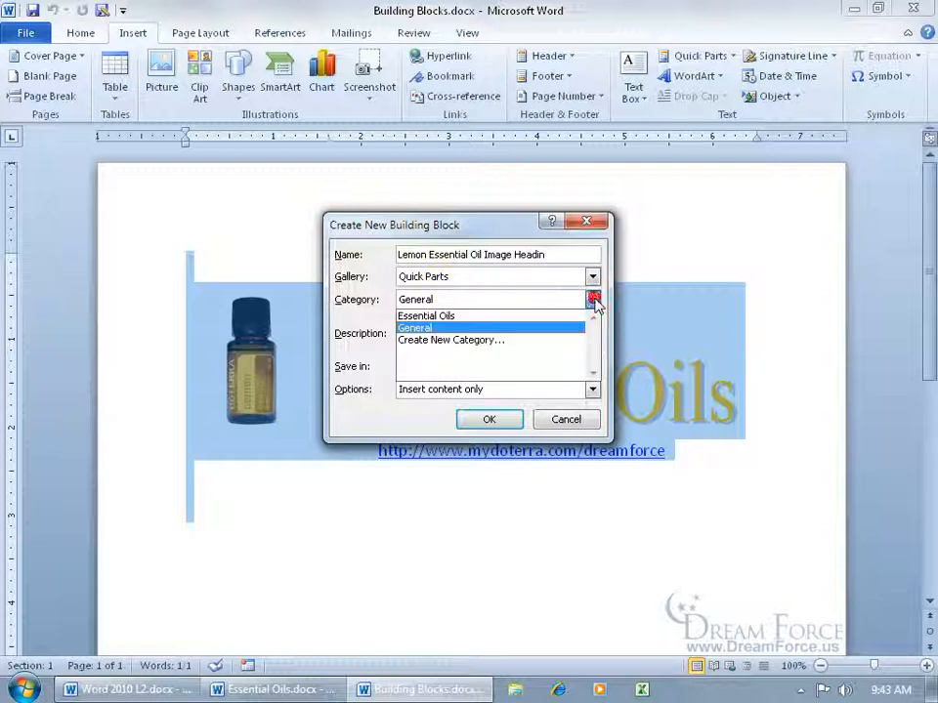
left_click(534, 317)
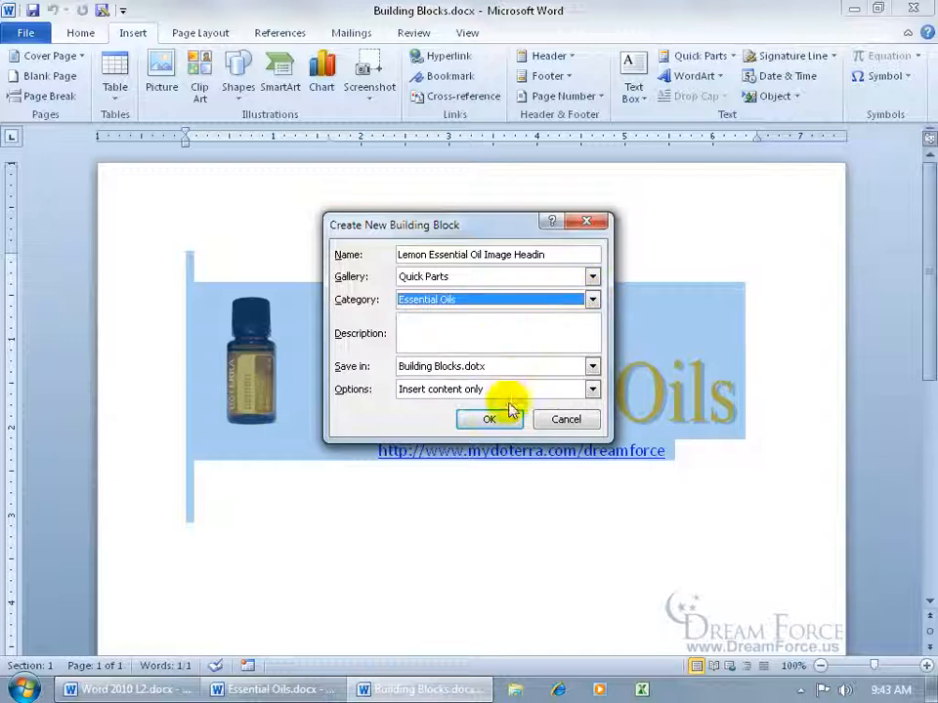
left_click(504, 421)
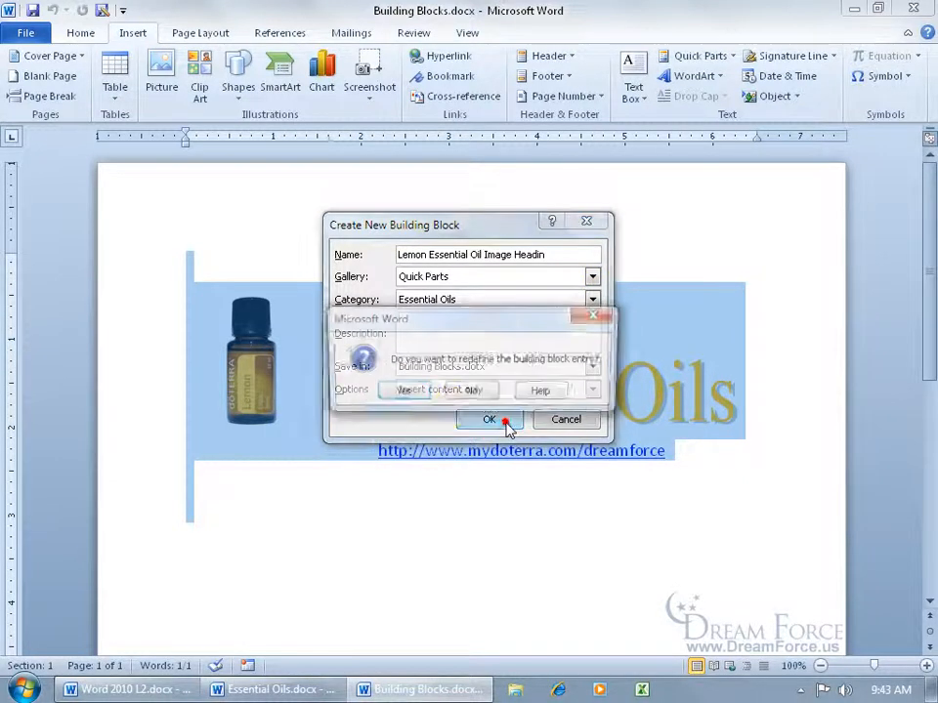
left_click(412, 391)
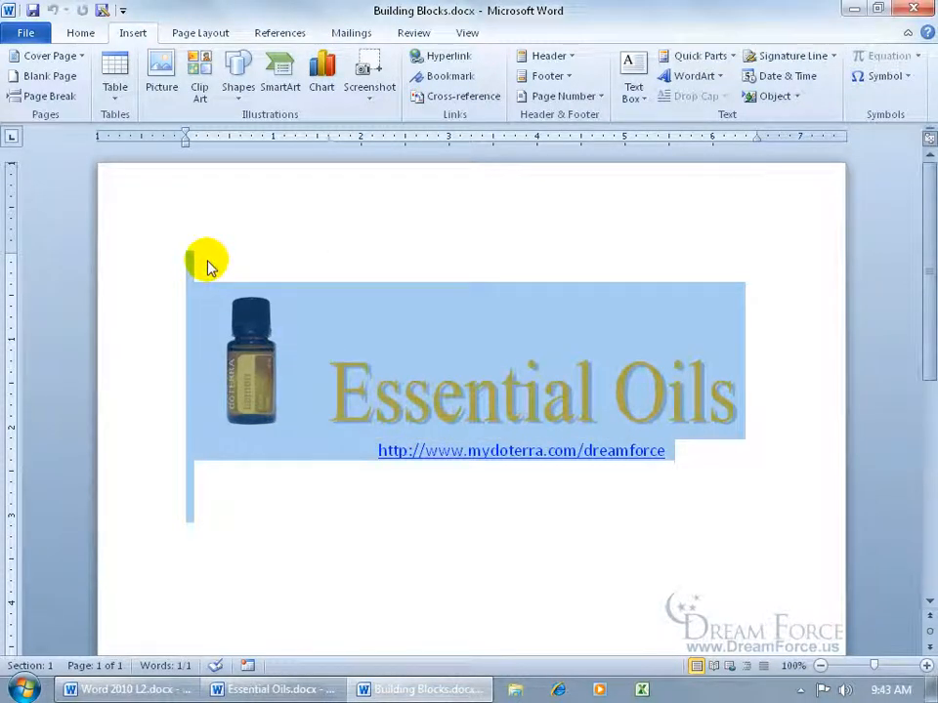
left_click(352, 267)
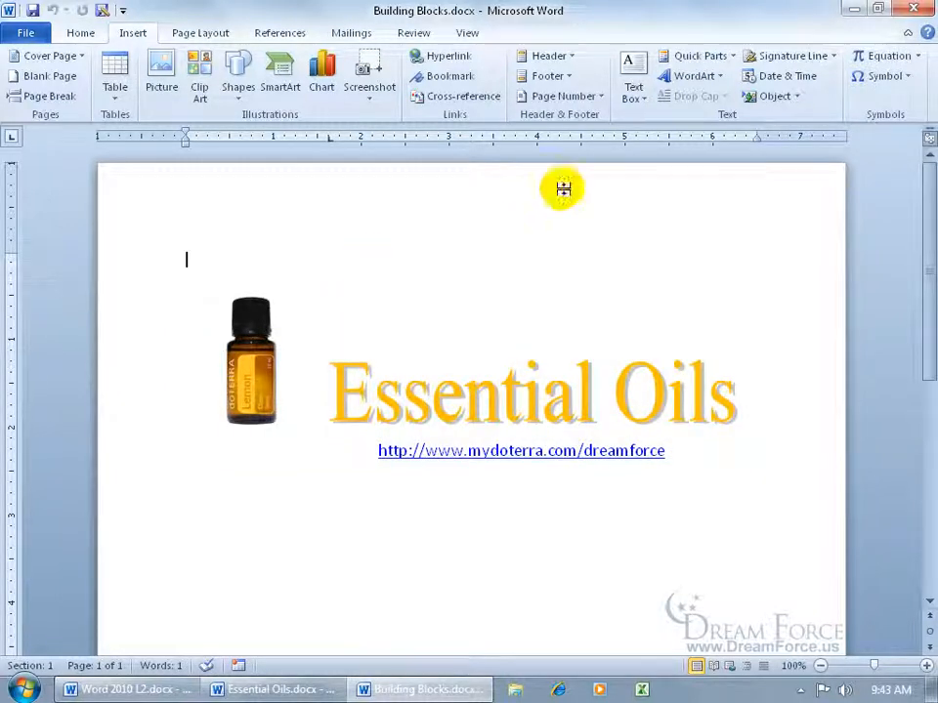
- Open the Building Blocks Organizer, sort by category and select the lemon Essential Oils block
left_click(722, 61)
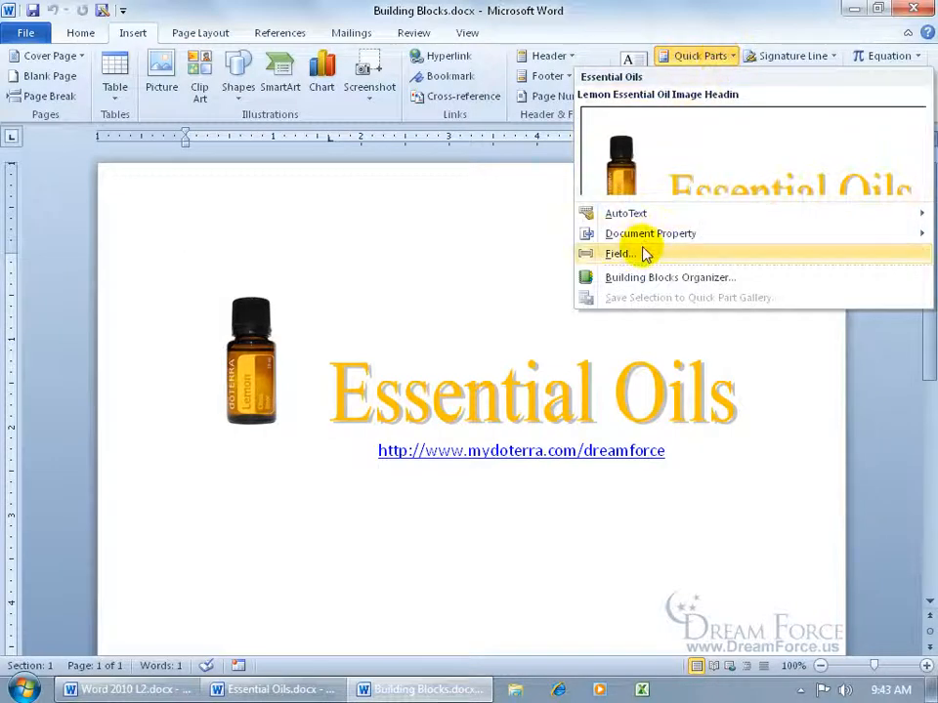
left_click(642, 278)
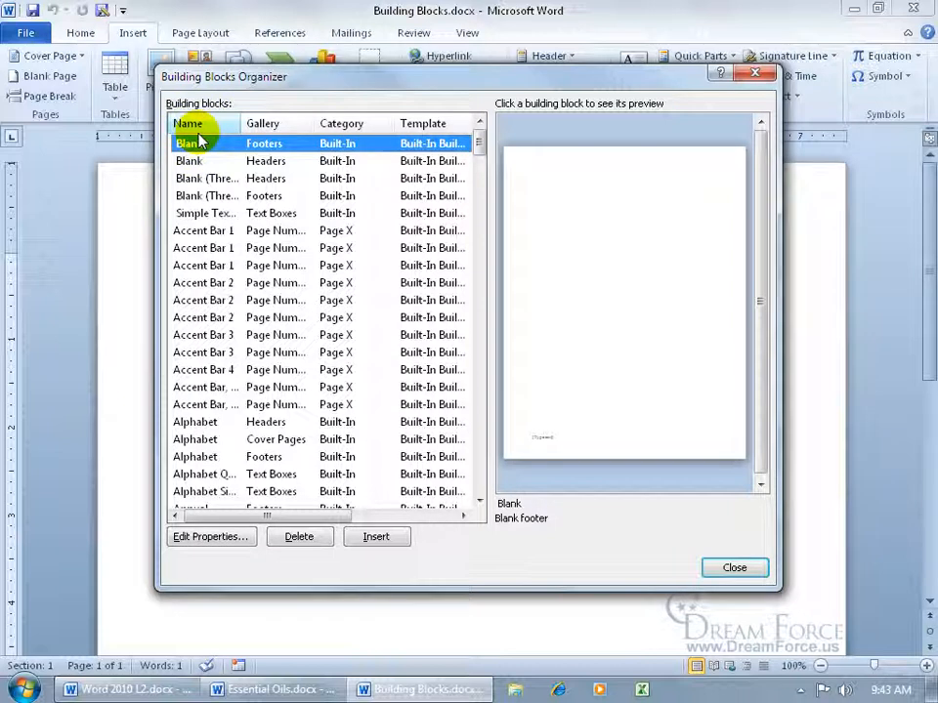
left_click(361, 125)
left_click_drag(477, 141, 478, 335)
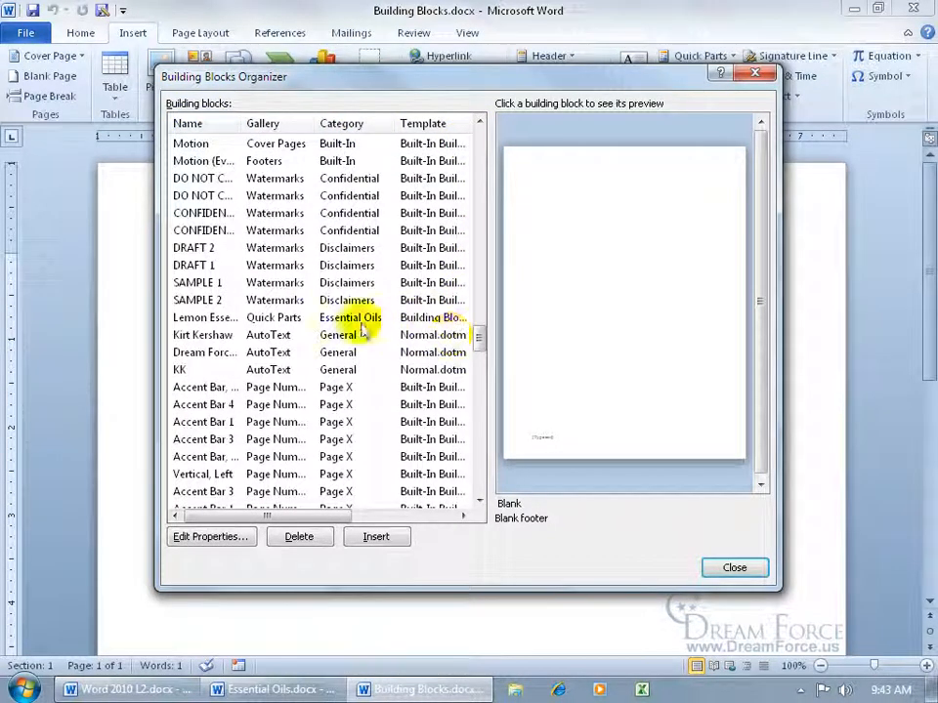
left_click(342, 318)
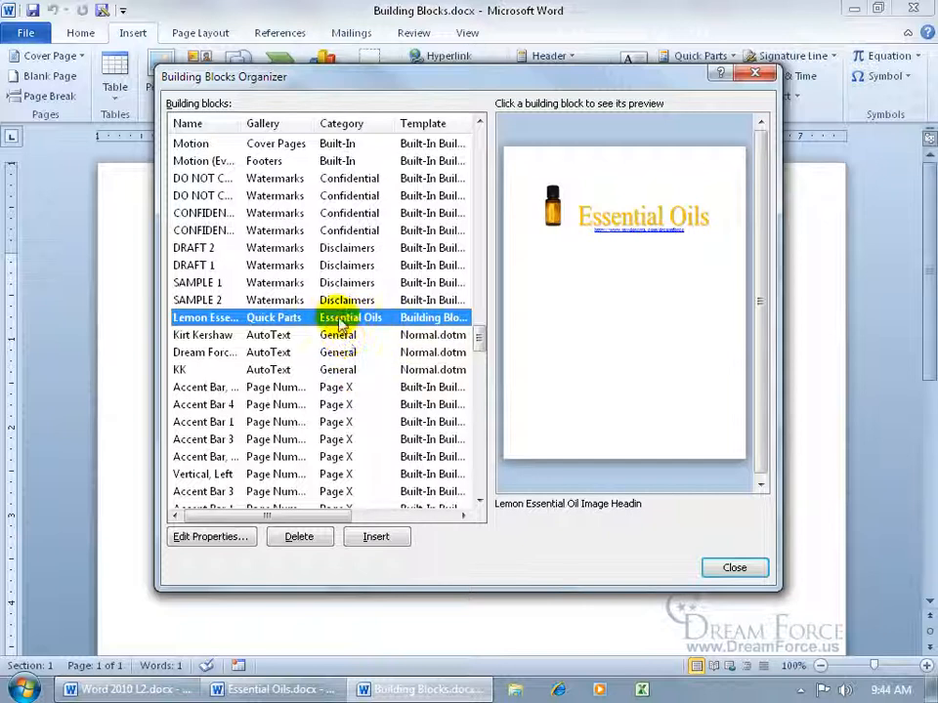
- Change the lemon block's gallery to Custom 1 and confirm redefining the entry
left_click(238, 538)
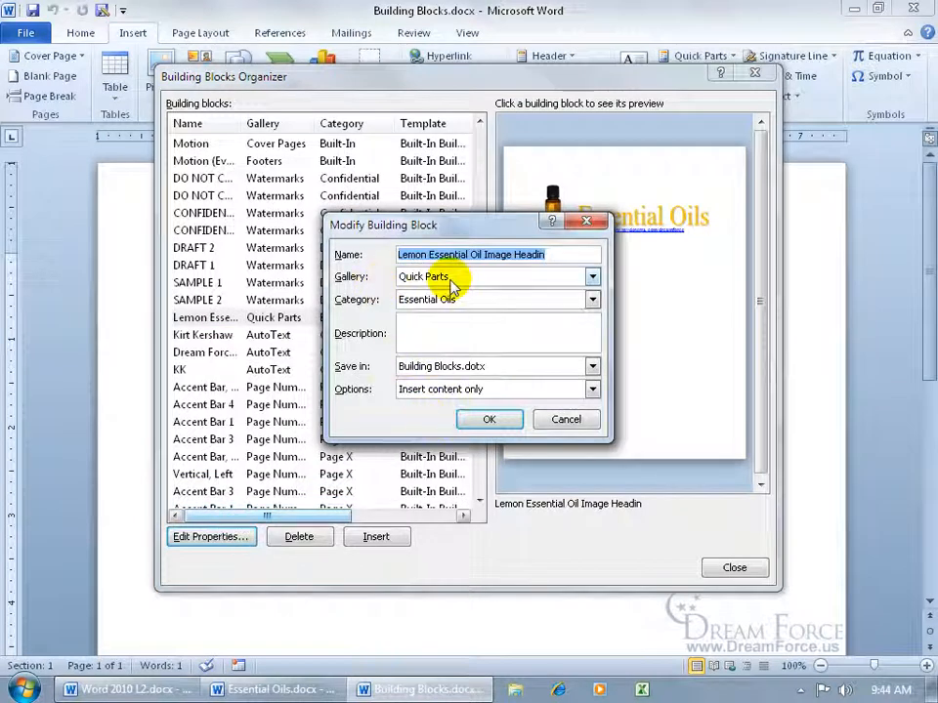
left_click(592, 277)
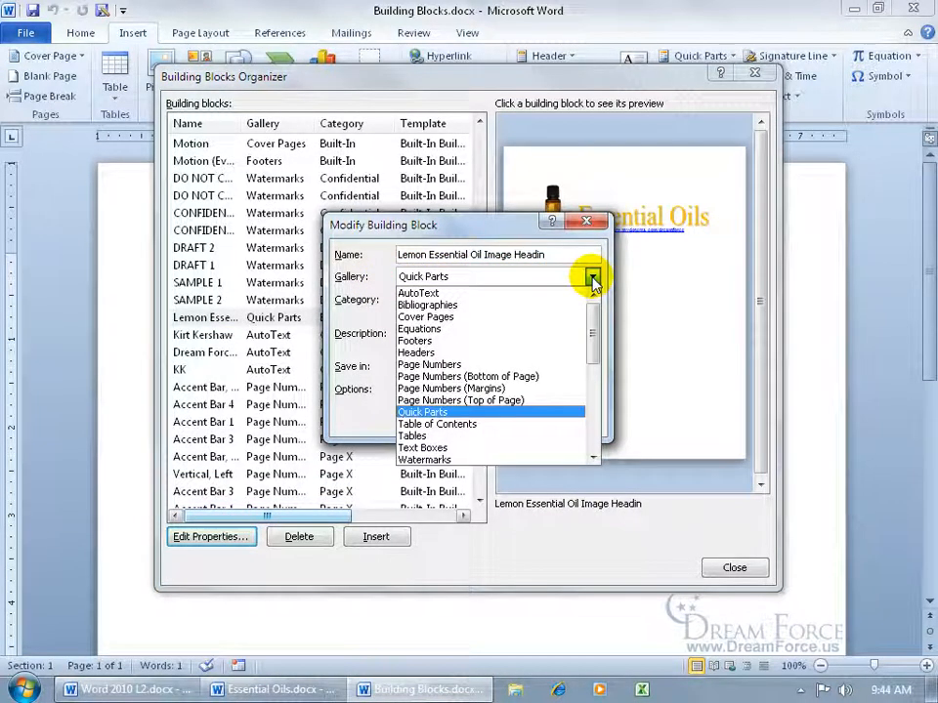
left_click(478, 448)
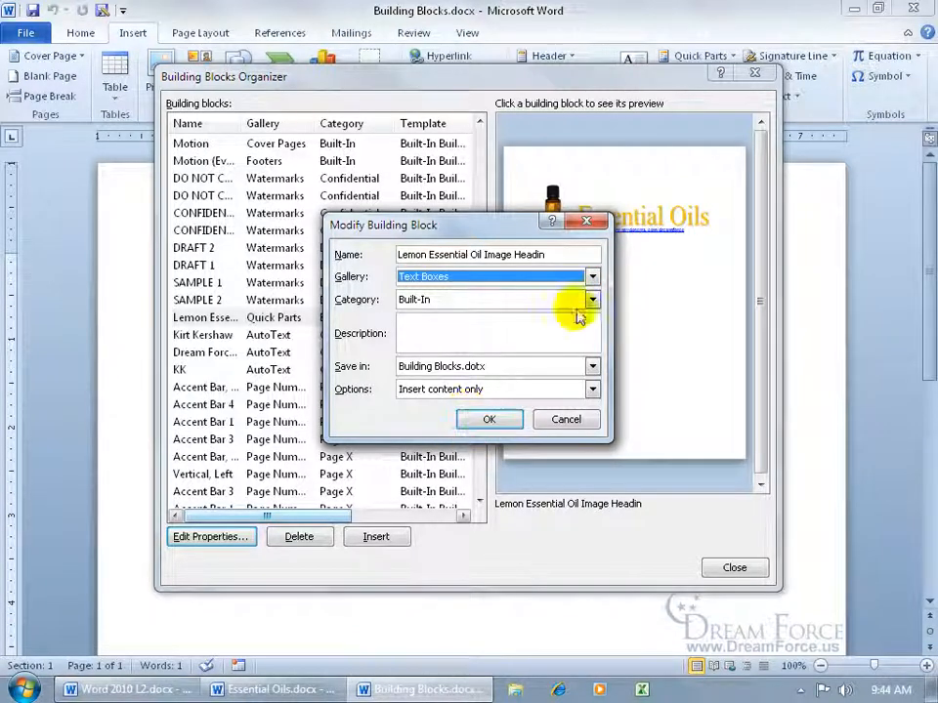
left_click(593, 278)
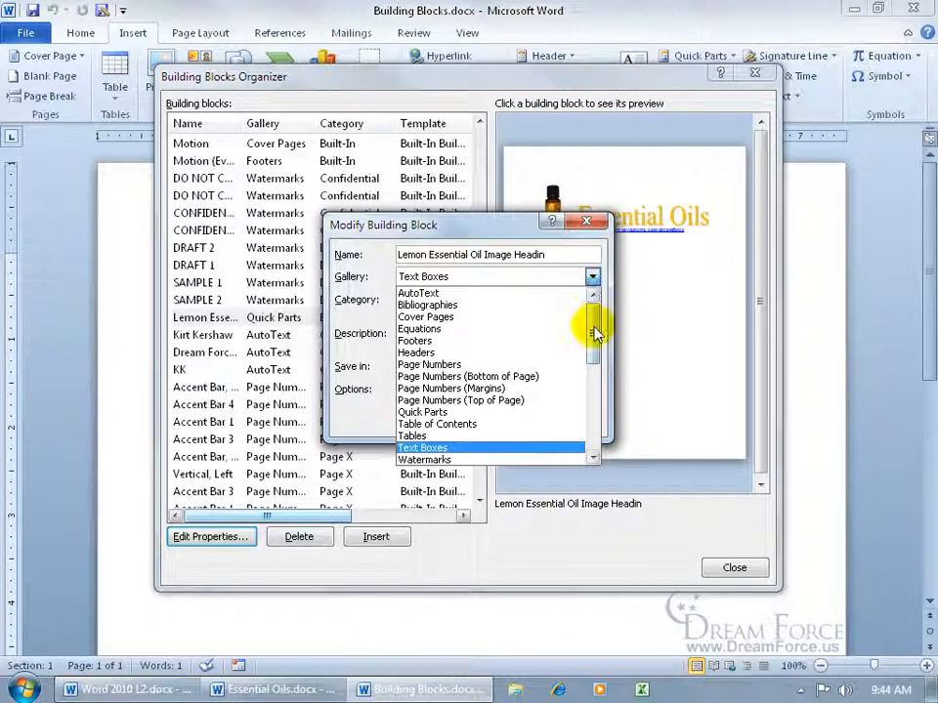
left_click(593, 325)
left_click(518, 377)
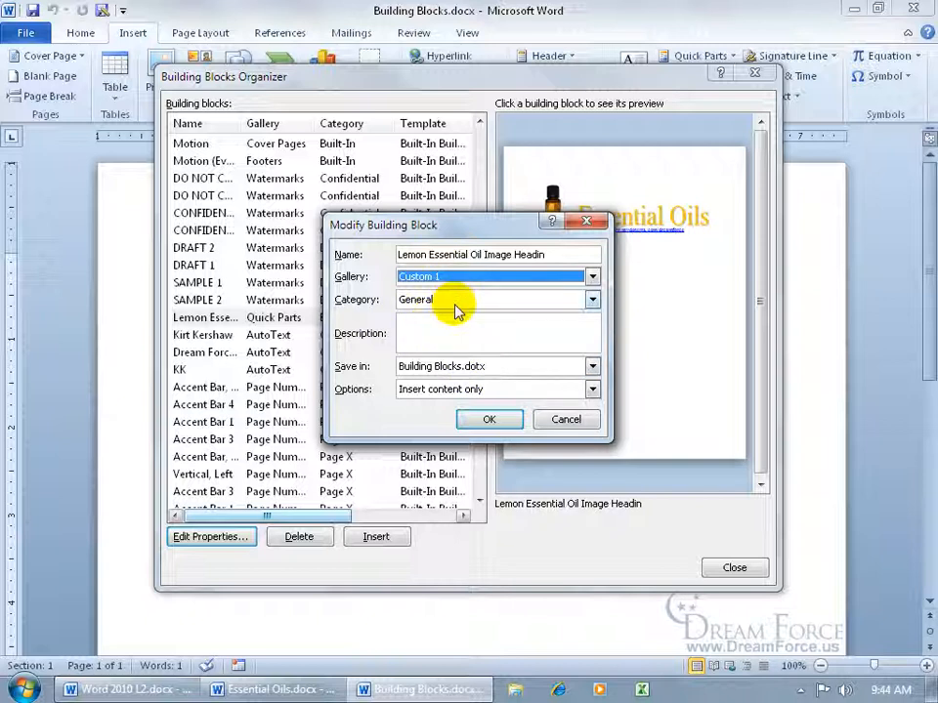
left_click(489, 419)
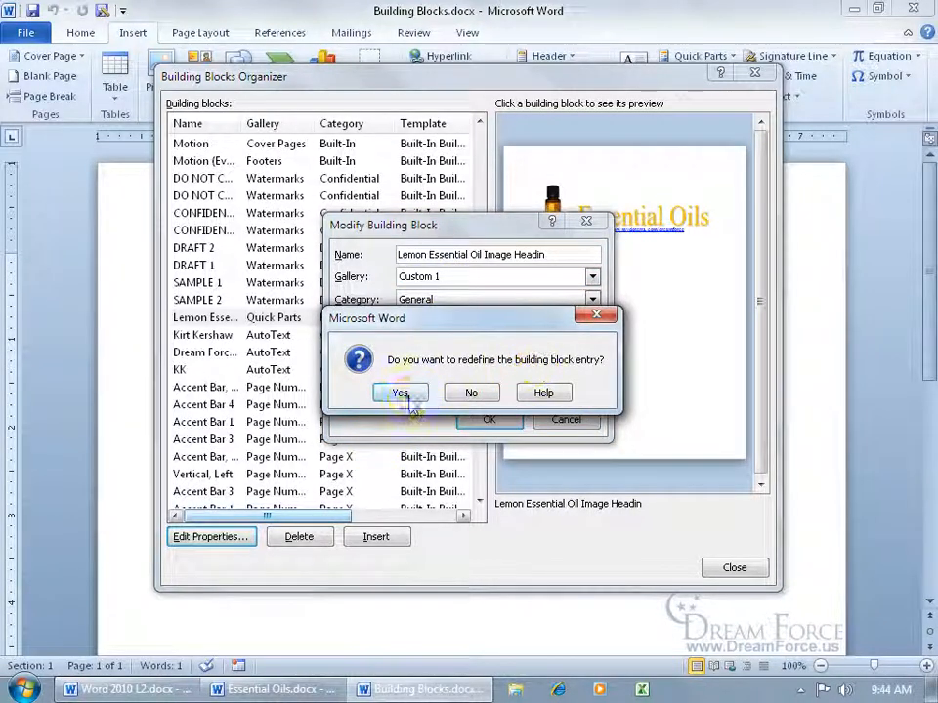
left_click(408, 395)
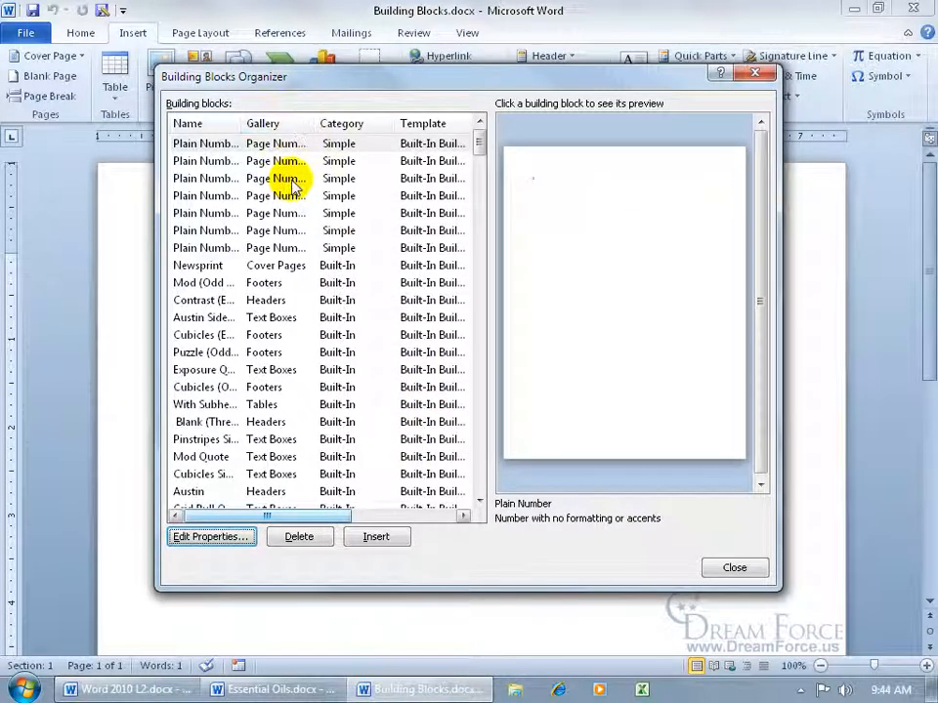
- Sort the organizer by gallery to locate the Lemon Essential Oil block, then close it
left_click(290, 135)
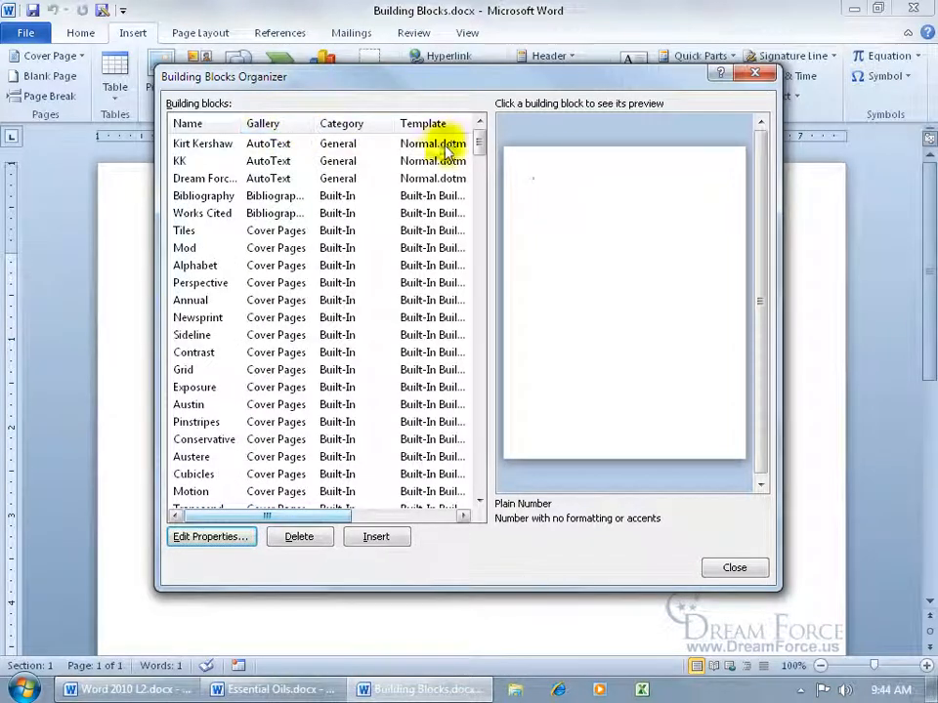
scroll(480, 153, "down", 4)
scroll(480, 153, "down", 3)
left_click(289, 283)
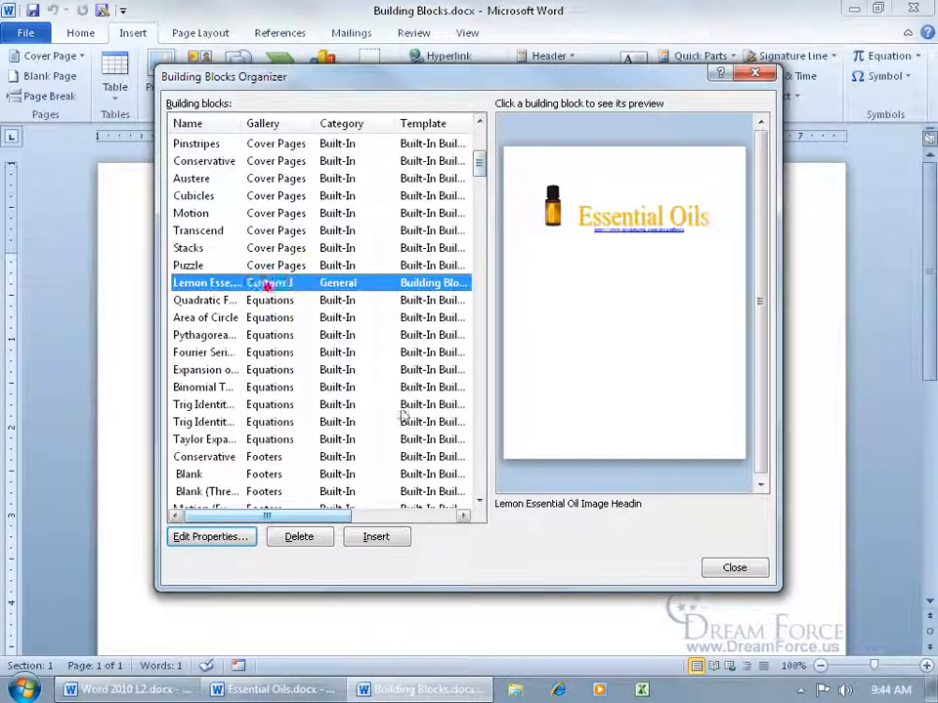
left_click(733, 567)
- Reopen the Building Blocks Organizer and select the Lemon Essential Oil block
left_click(701, 56)
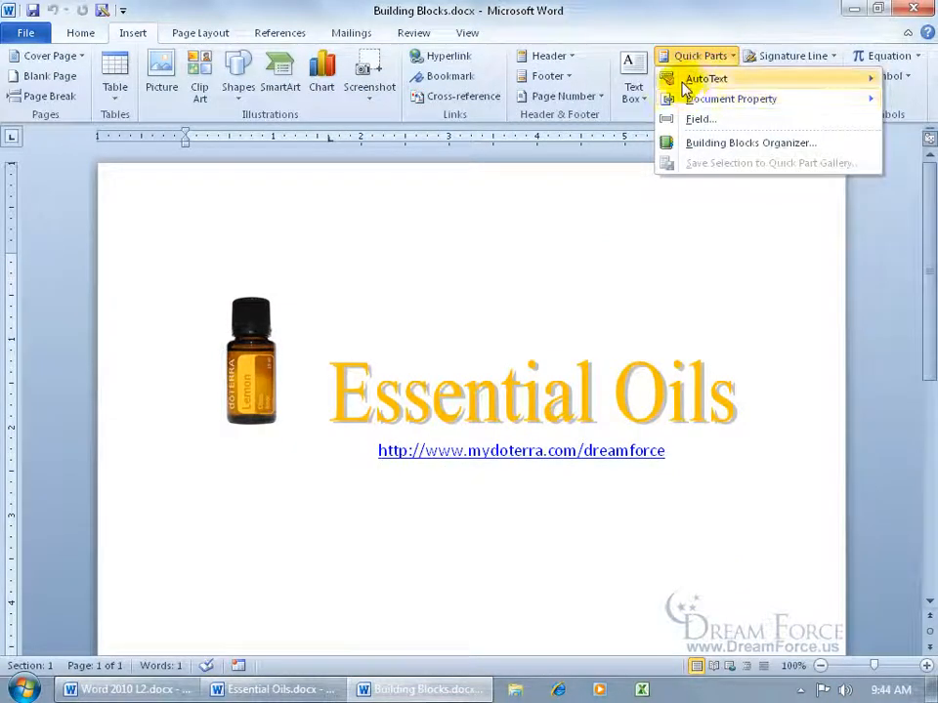
mouse_move(679, 80)
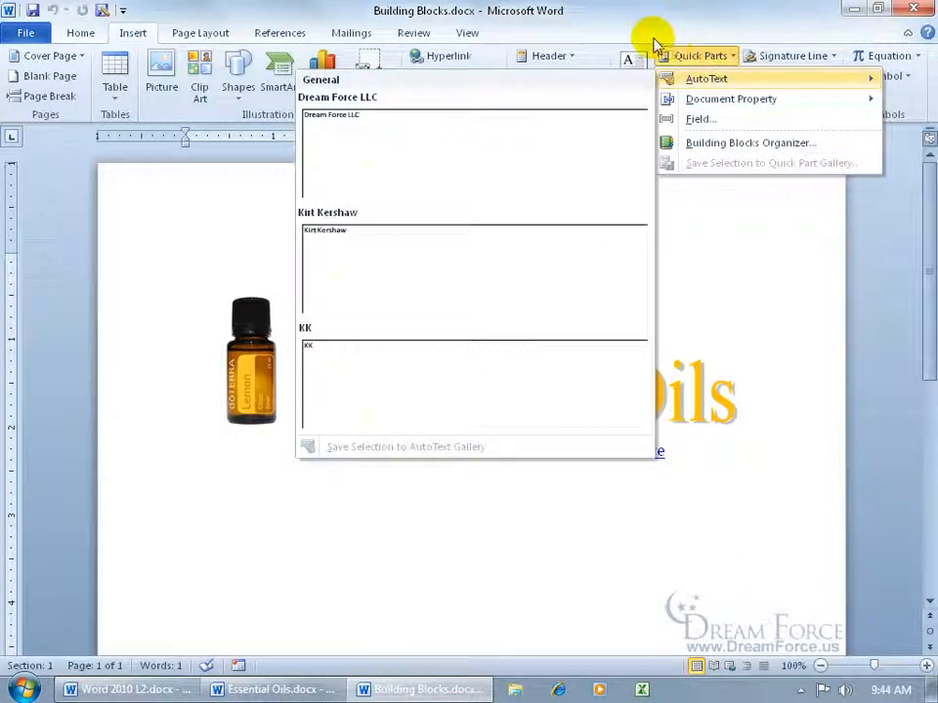
left_click(712, 143)
left_click_drag(478, 141, 480, 155)
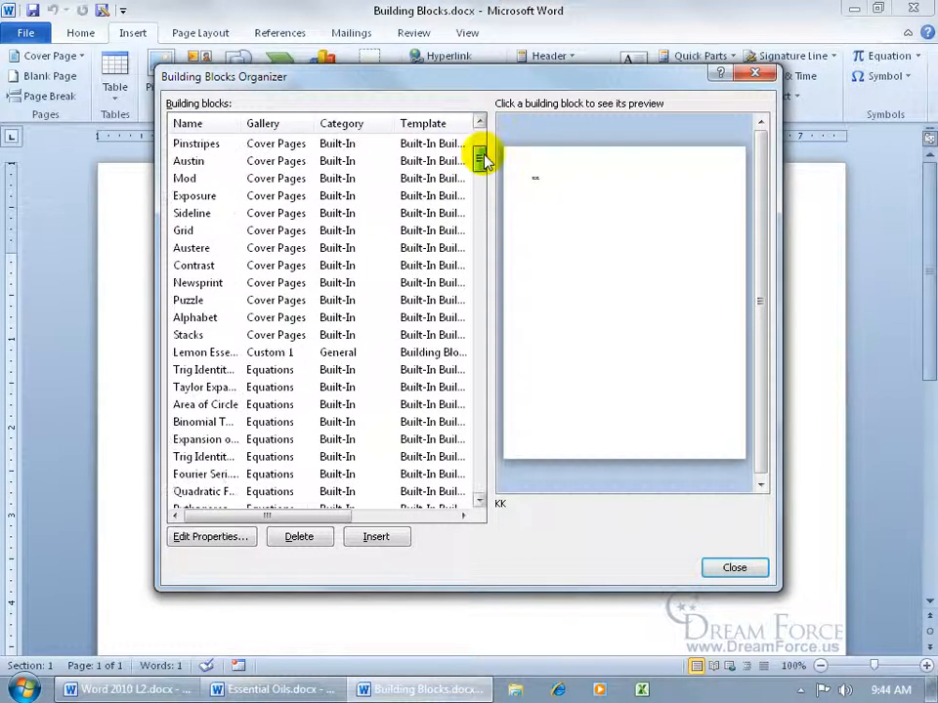
left_click(289, 351)
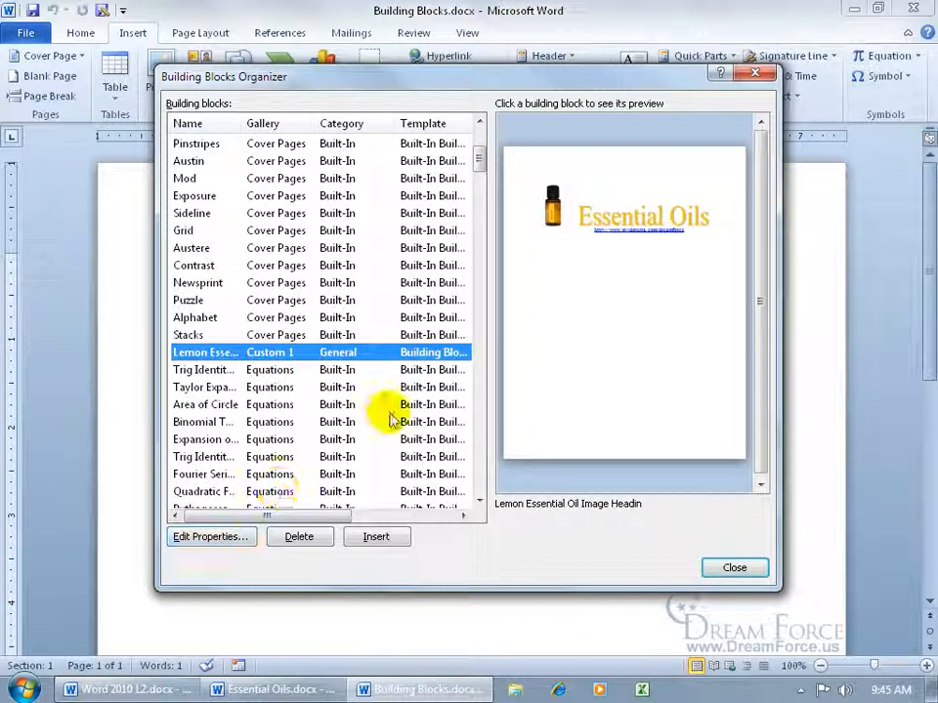
- Move the Lemon block into the Text Boxes gallery, confirm the redefine, and close the organizer
left_click(231, 539)
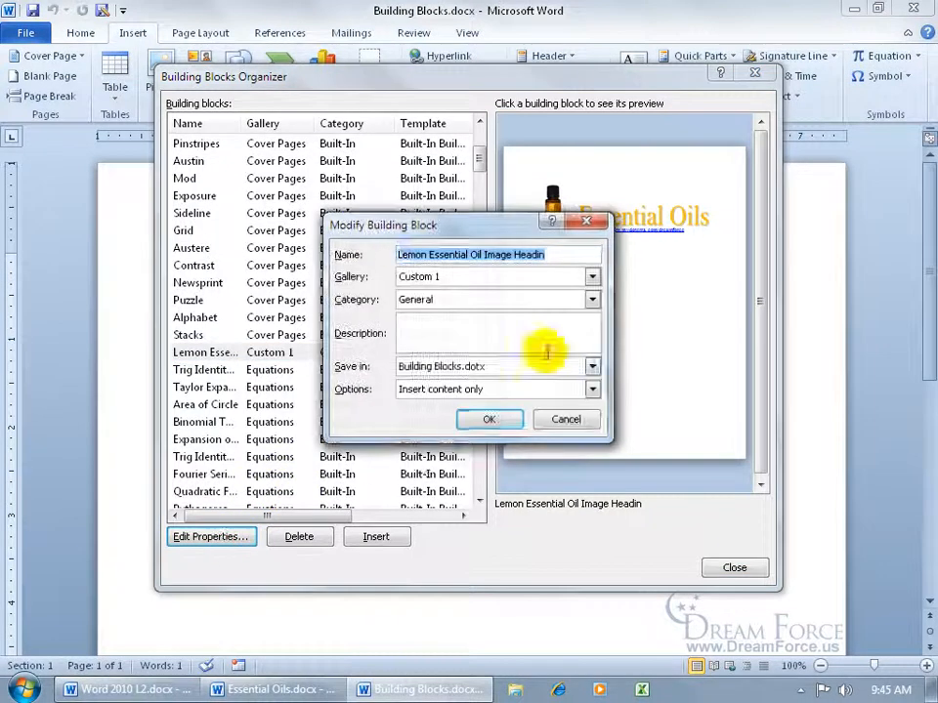
left_click(592, 277)
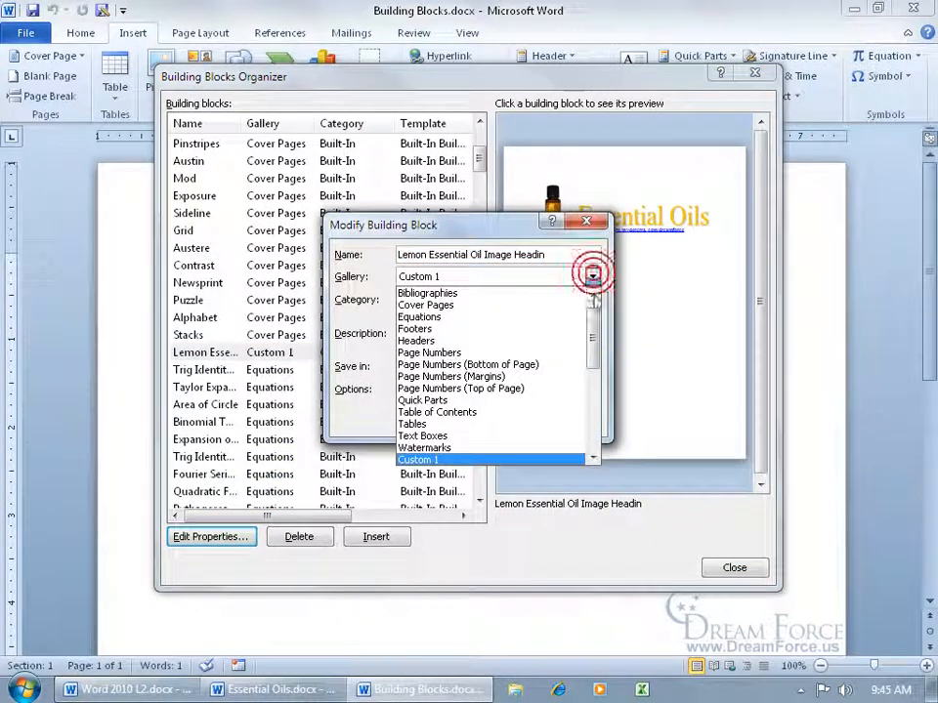
left_click(490, 436)
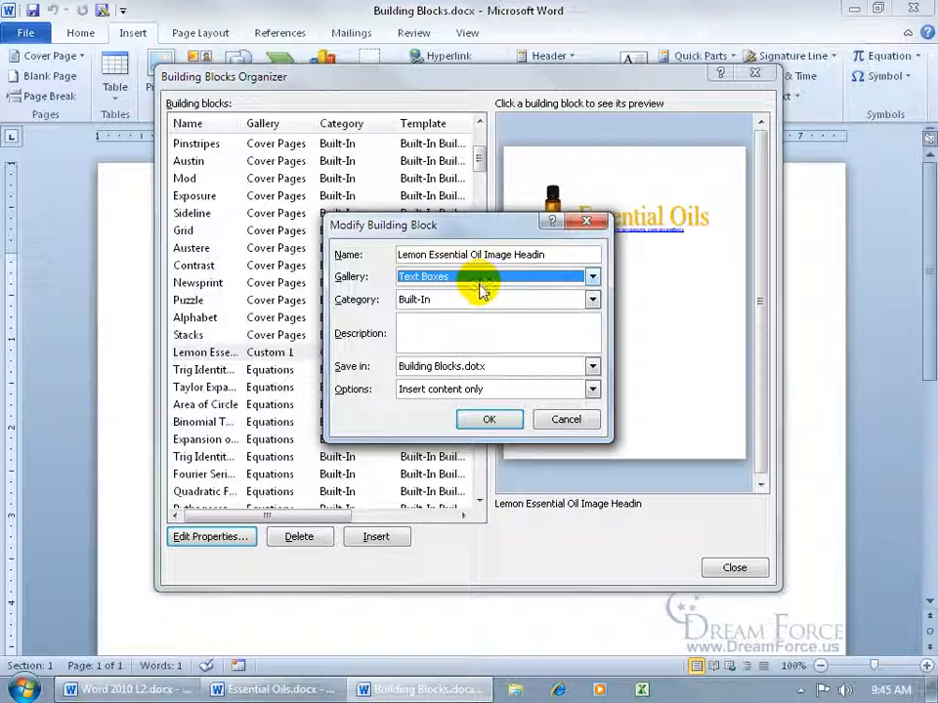
left_click(489, 419)
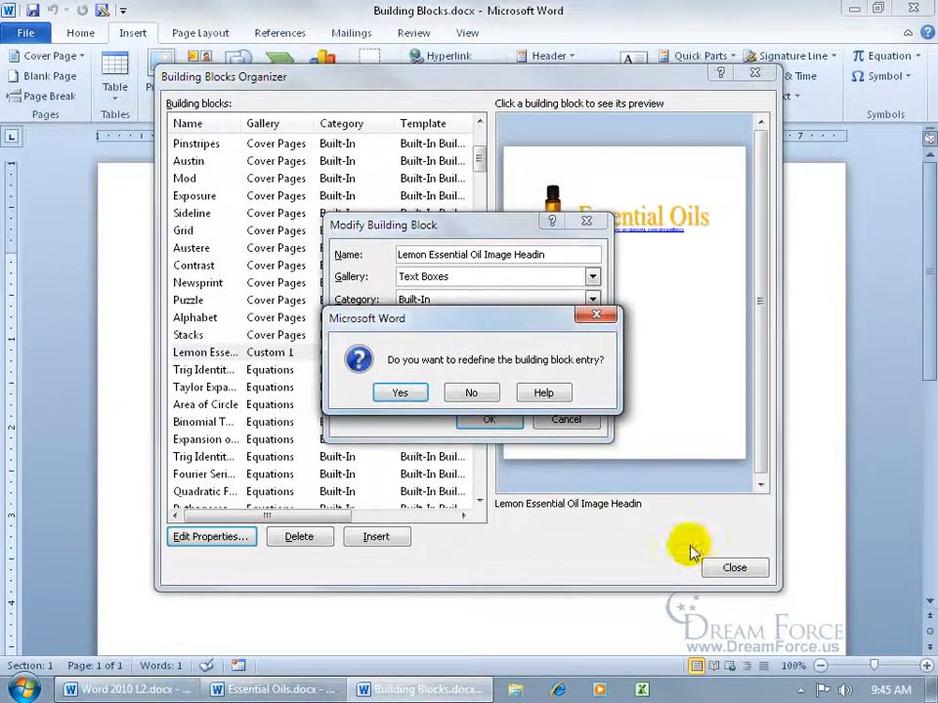
left_click(414, 392)
left_click(733, 567)
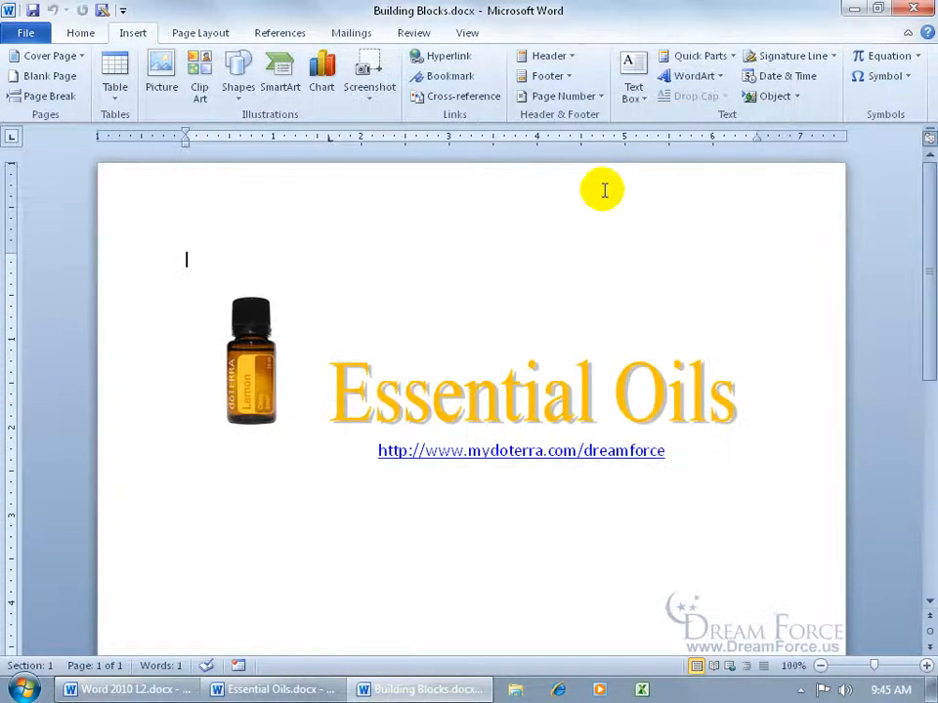
- Delete the Lemon Essential Oil text box design through the Building Blocks Organizer
left_click(630, 88)
left_click_drag(924, 142, 926, 263)
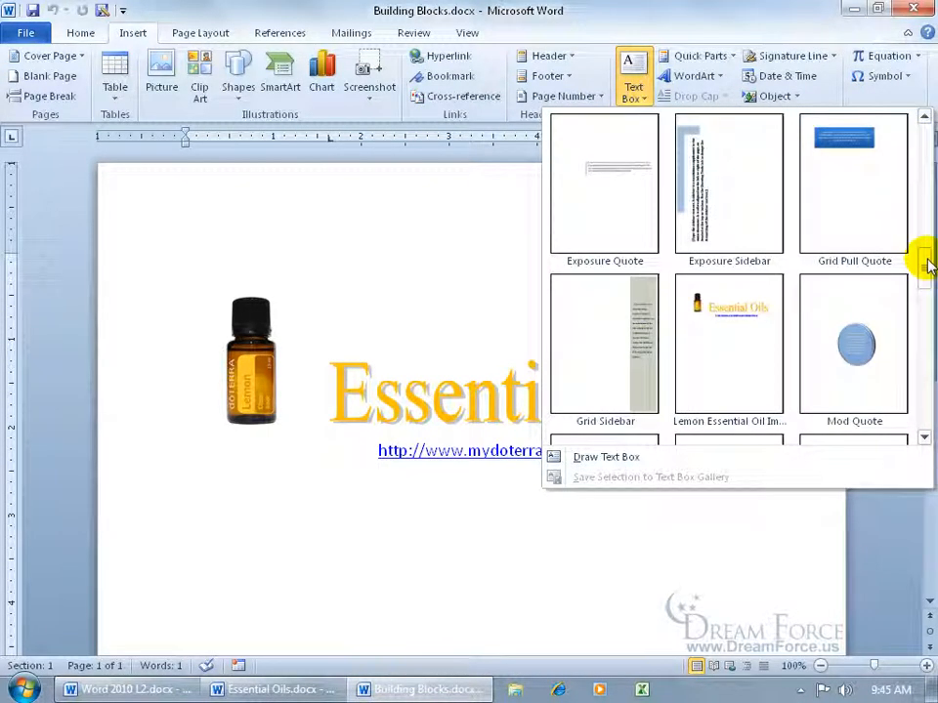
right_click(728, 334)
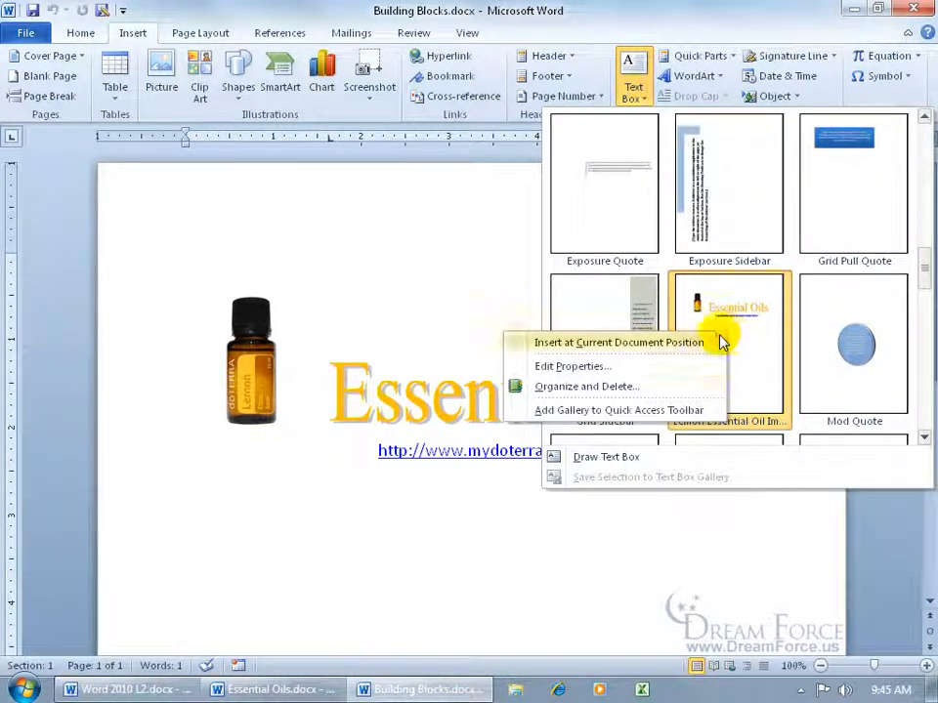
left_click(640, 387)
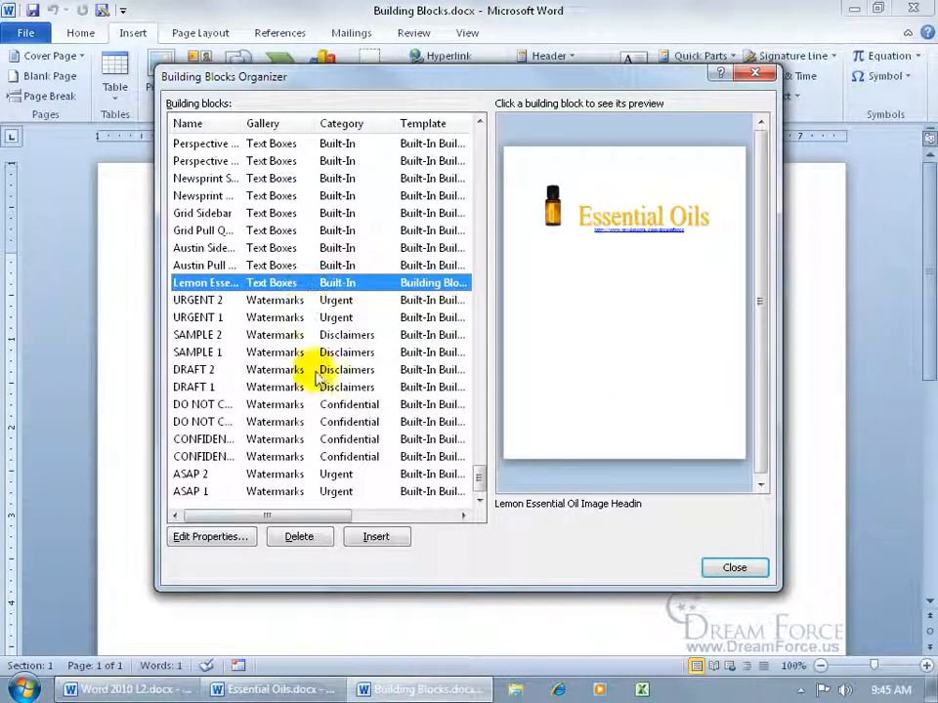
left_click(304, 542)
left_click(400, 393)
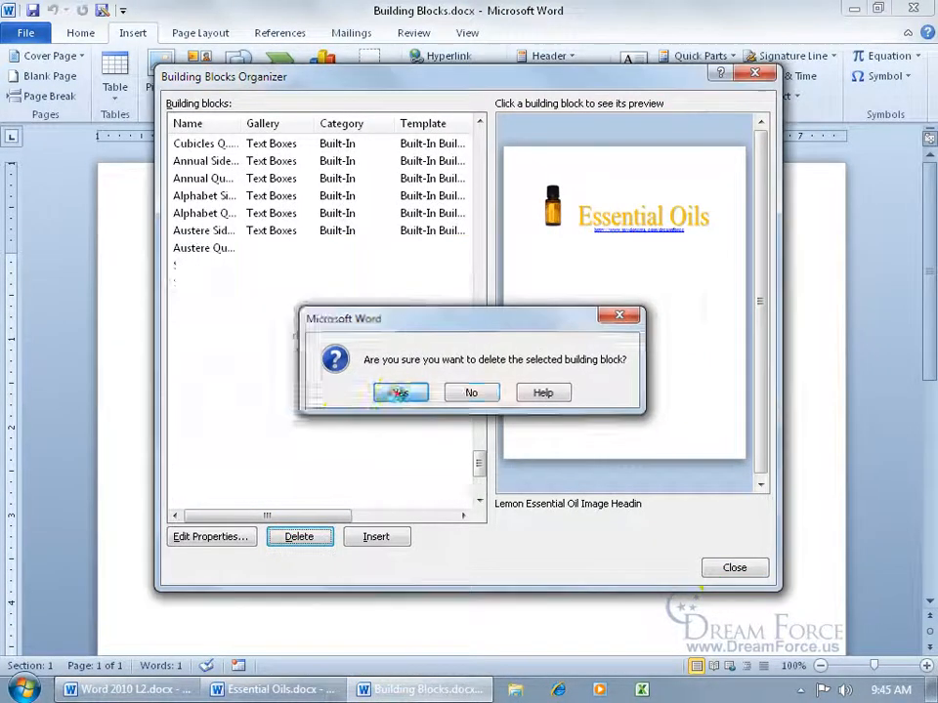
left_click(732, 567)
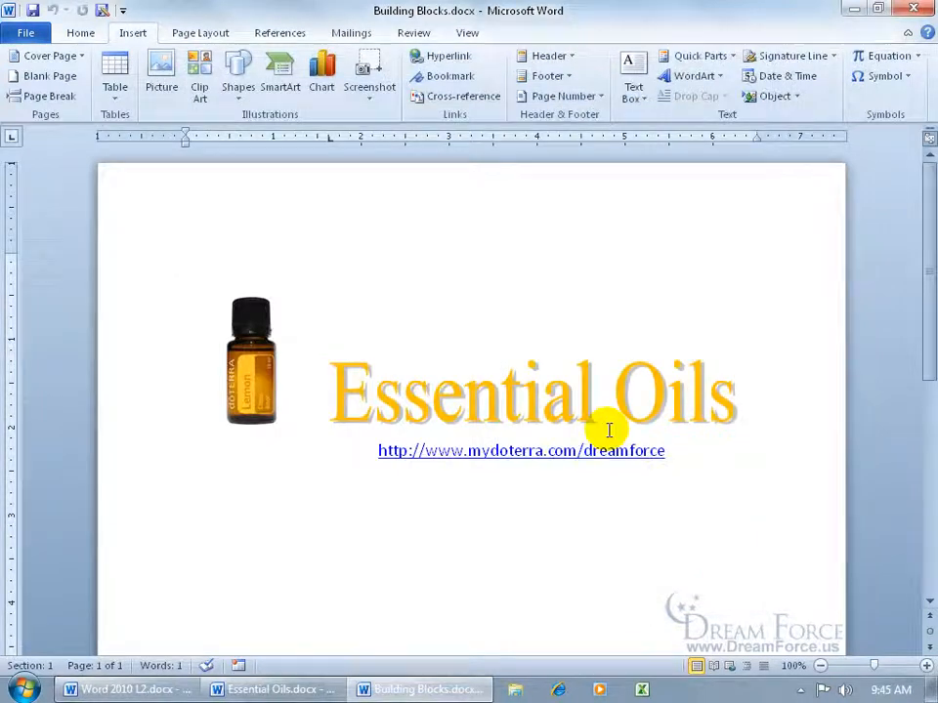
- Recheck the text box gallery to confirm Lemon is gone, then return to the Essential Oils document
left_click(632, 76)
left_click_drag(925, 178, 924, 276)
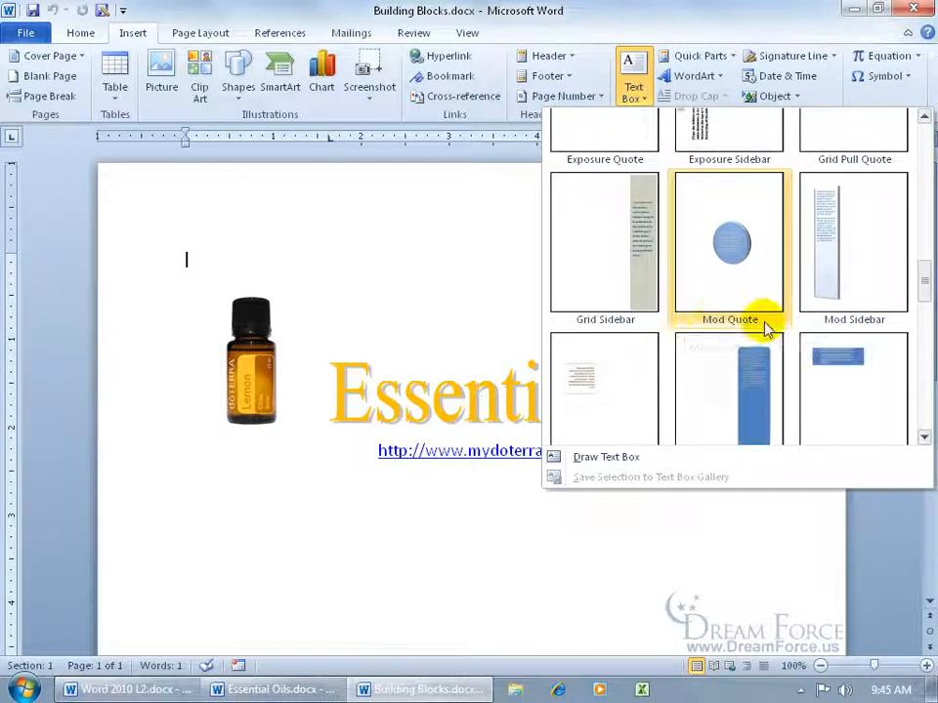
left_click(456, 278)
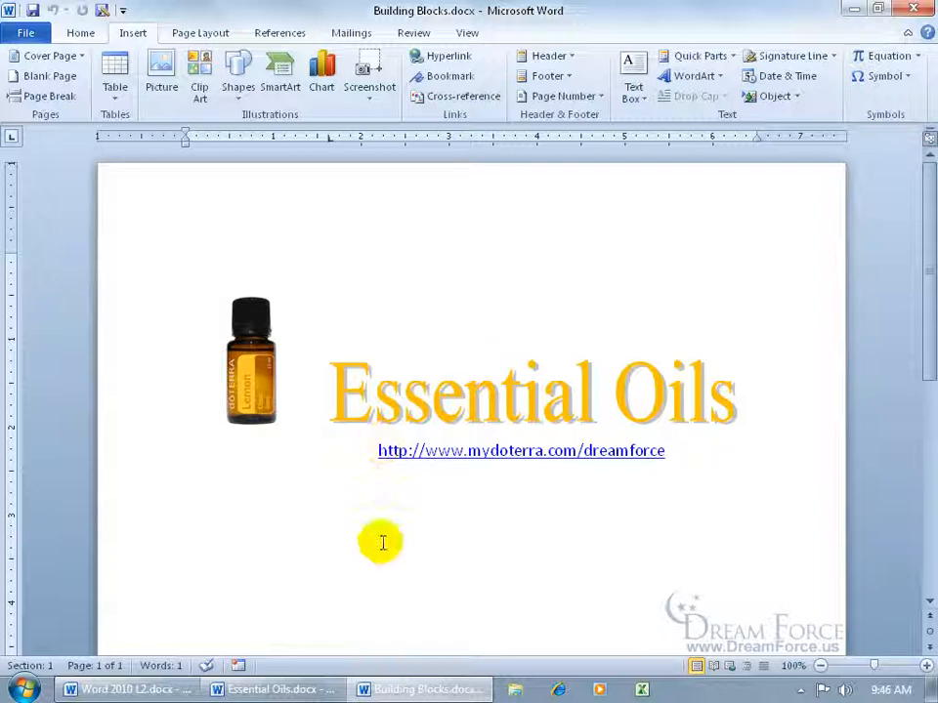
left_click(309, 686)
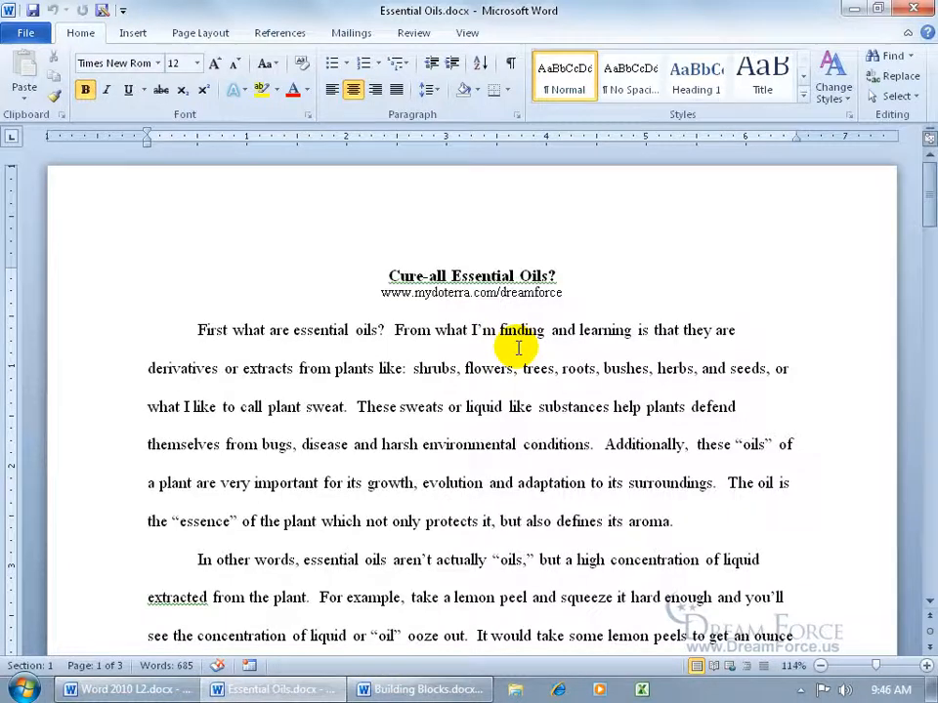
- Insert the Puzzle Sidebar building block, found by sorting the Building Blocks Organizer by name
left_click(131, 33)
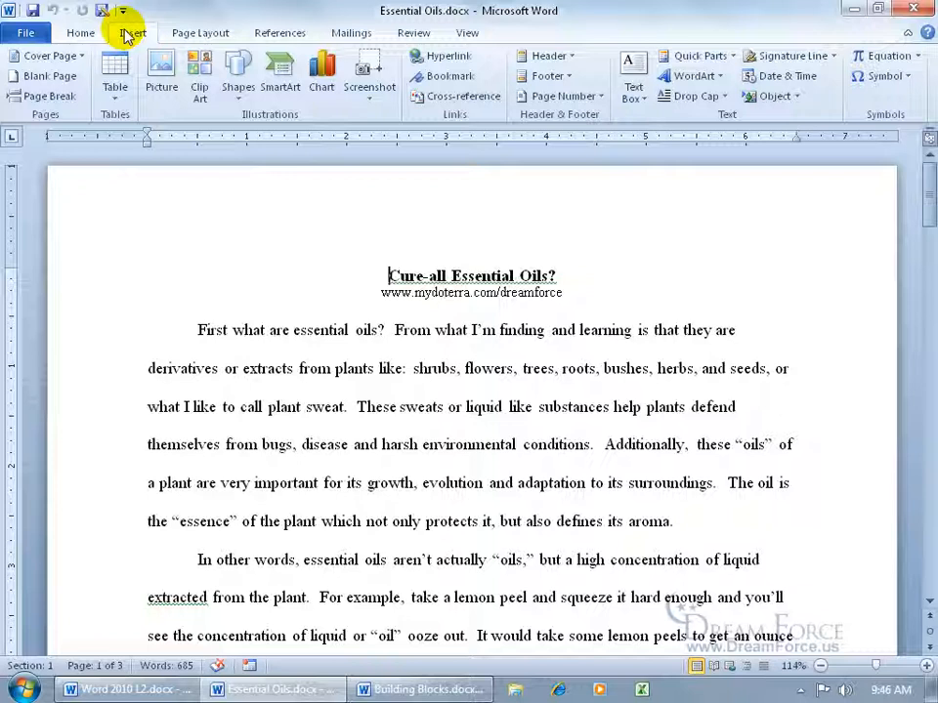
left_click(732, 57)
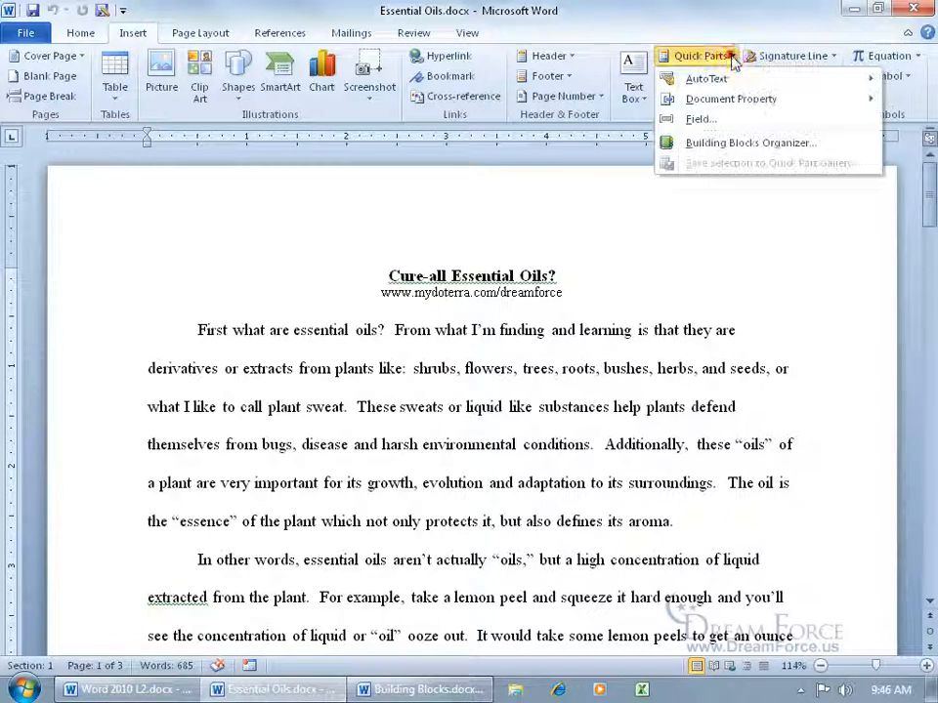
left_click(694, 144)
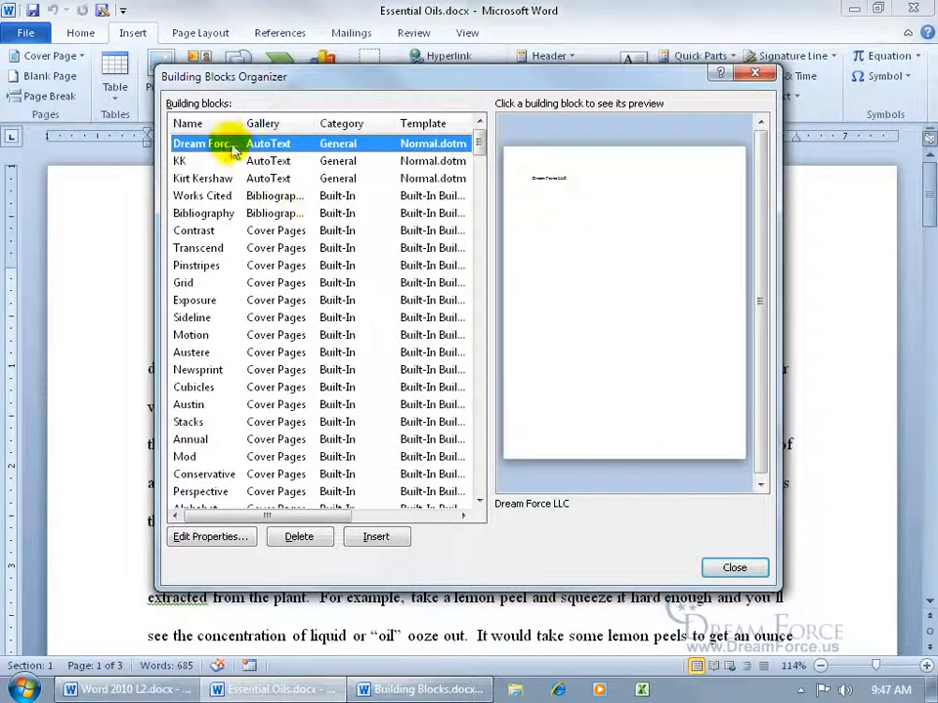
left_click(206, 125)
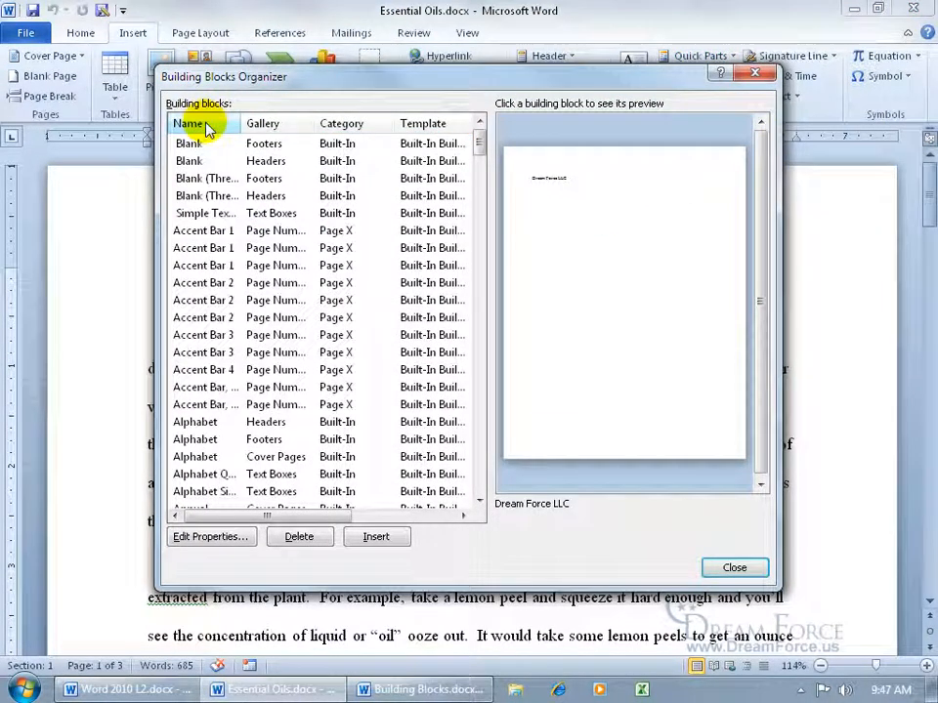
left_click_drag(480, 143, 480, 376)
left_click(203, 388)
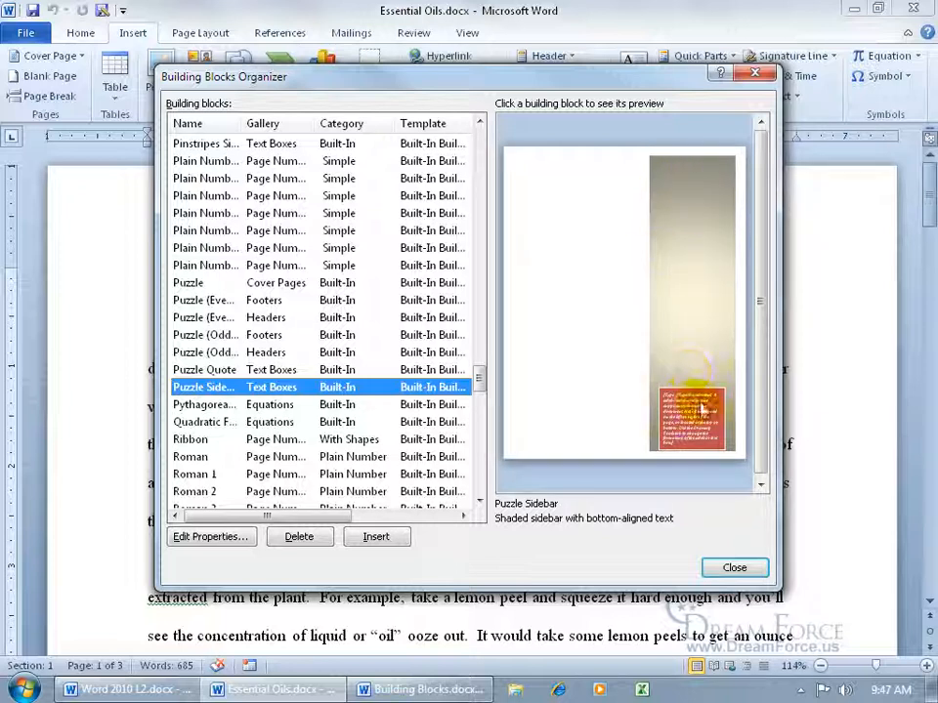
left_click(379, 536)
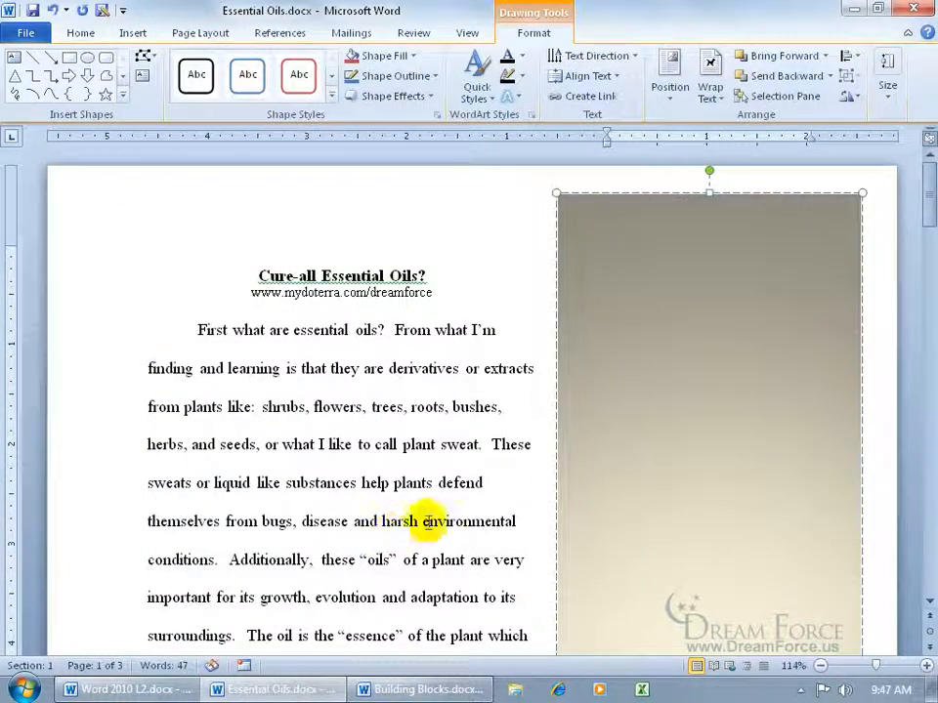
left_click_drag(923, 207, 923, 268)
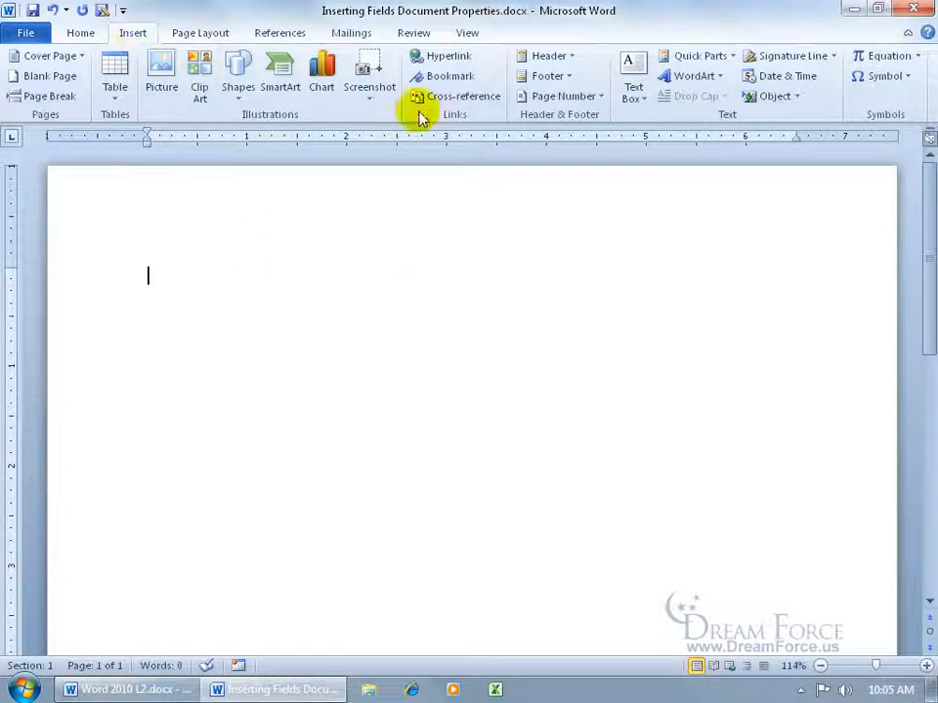
- Insert the Dream Force LLC entry from the Quick Parts AutoText list
left_click(735, 56)
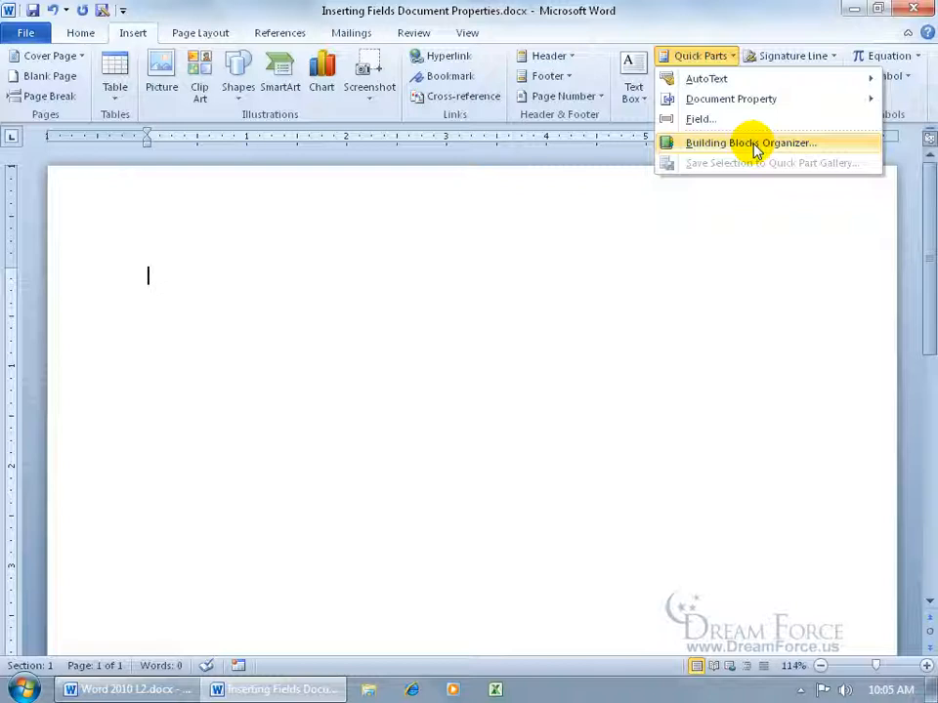
mouse_move(731, 79)
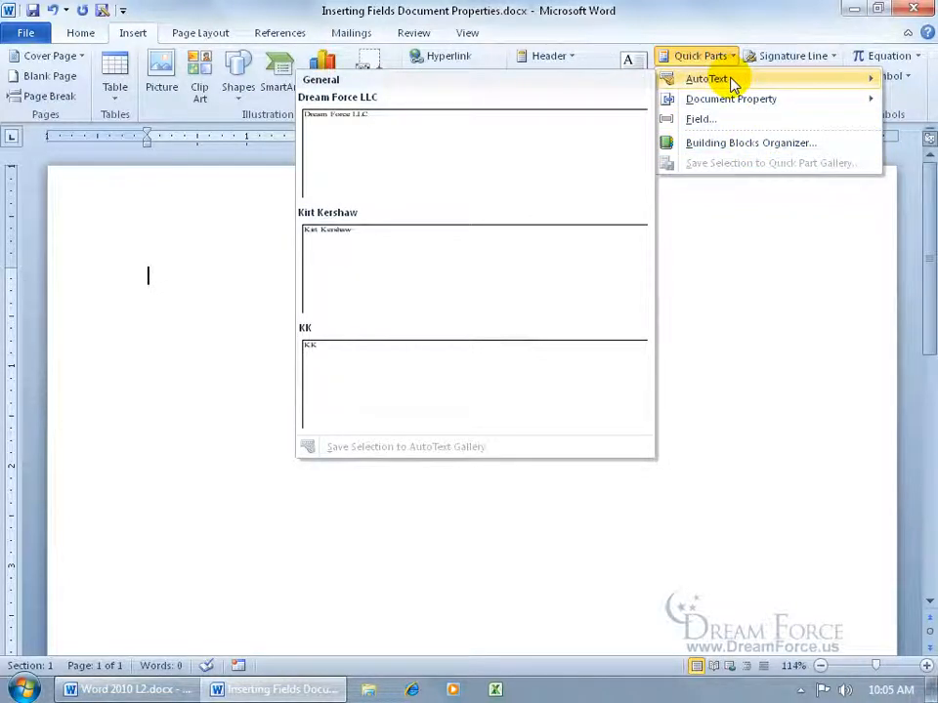
left_click(485, 168)
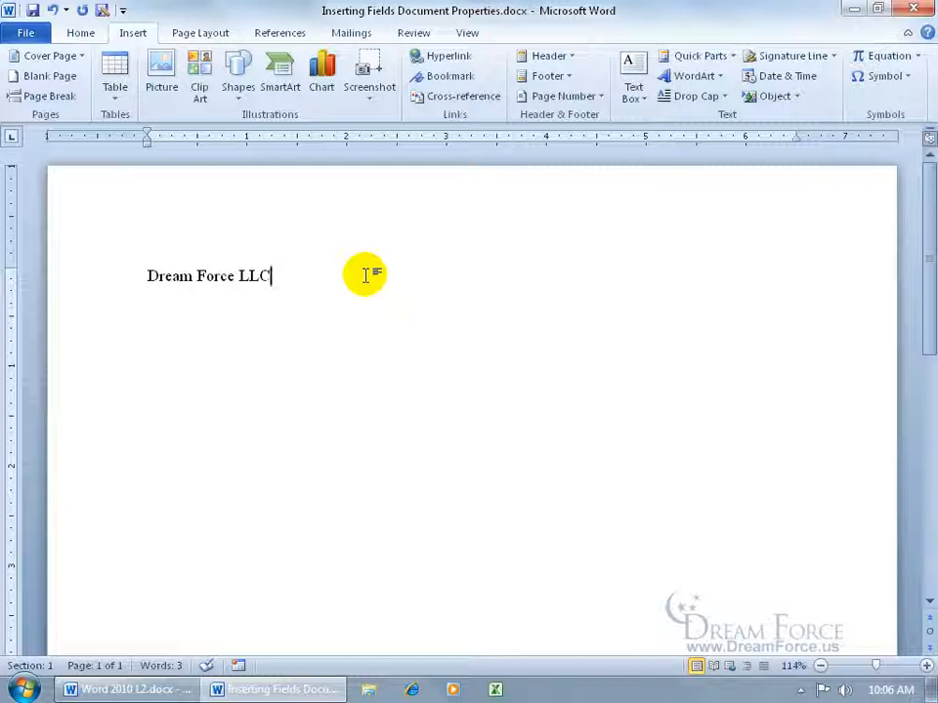
- On a new line, type 'dream' and accept the AutoComplete to add Dream Force LLC again
key("Return")
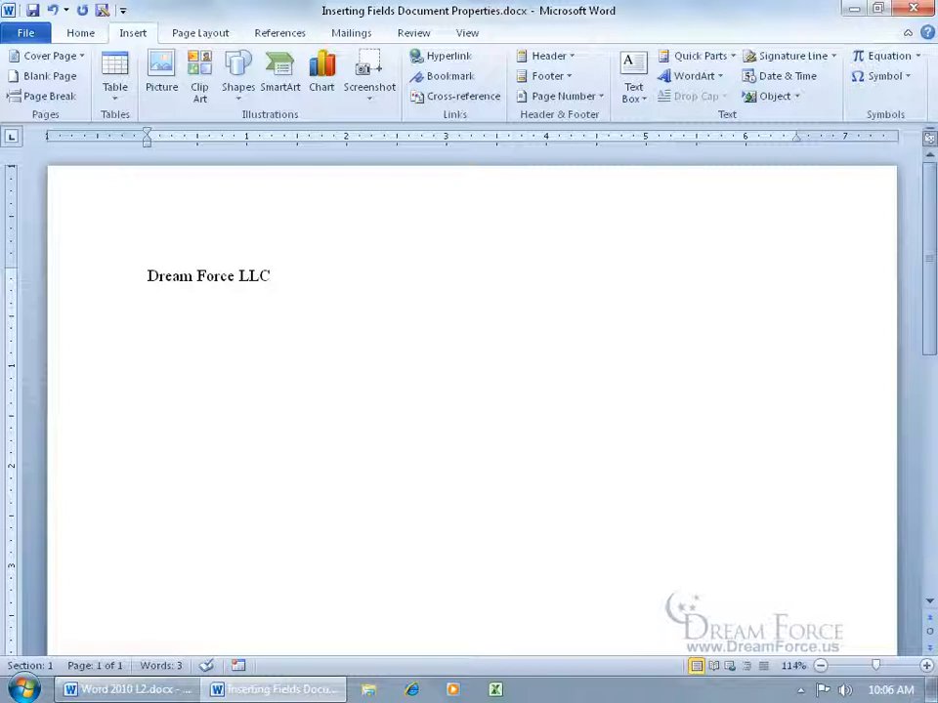
type("dream")
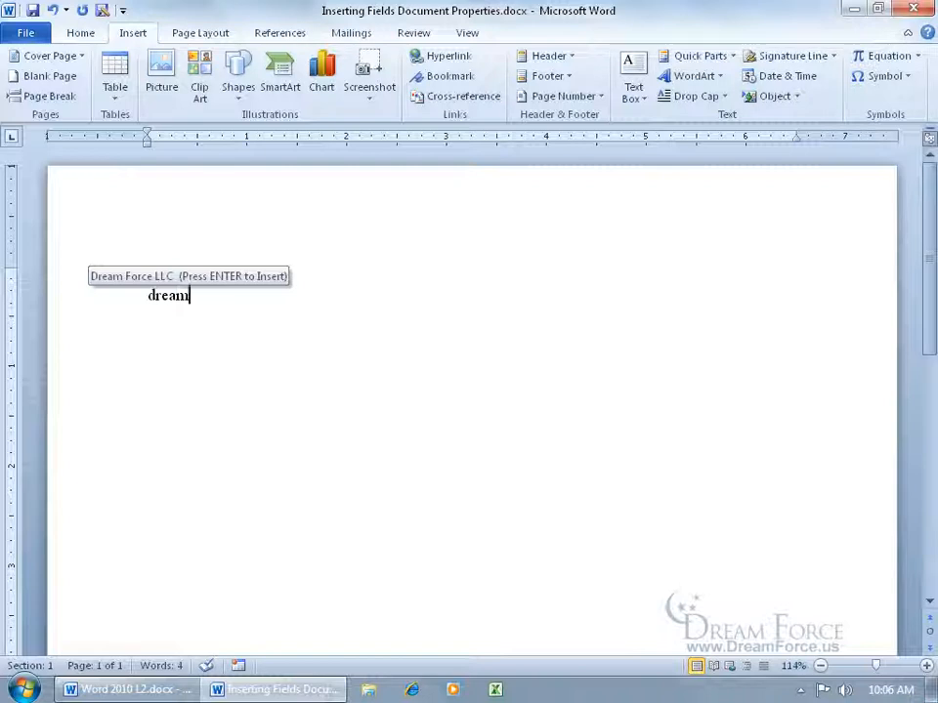
key("Return")
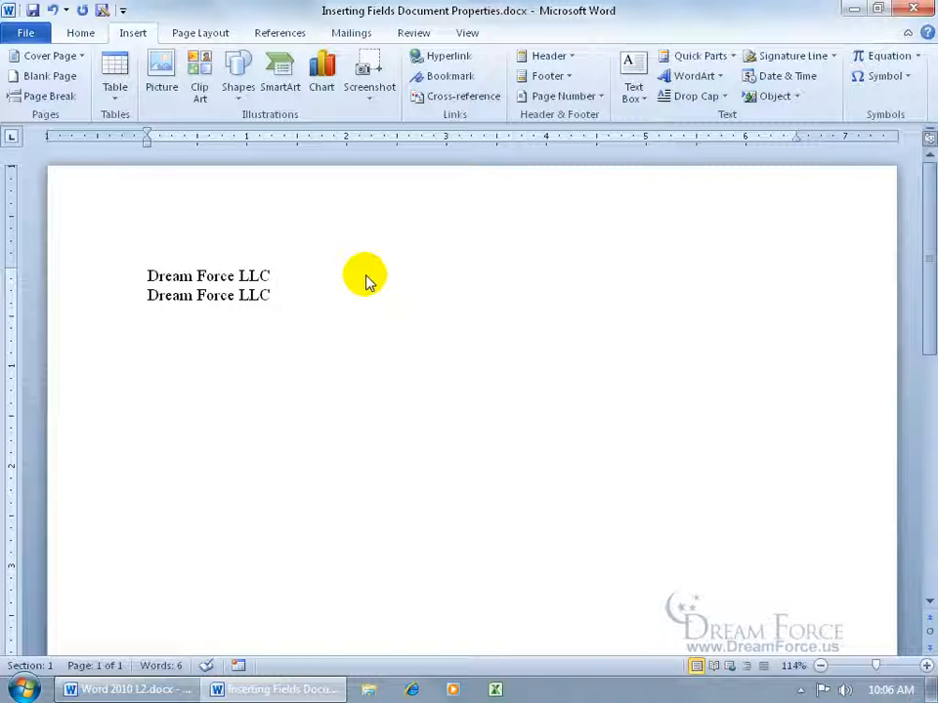
key("Return")
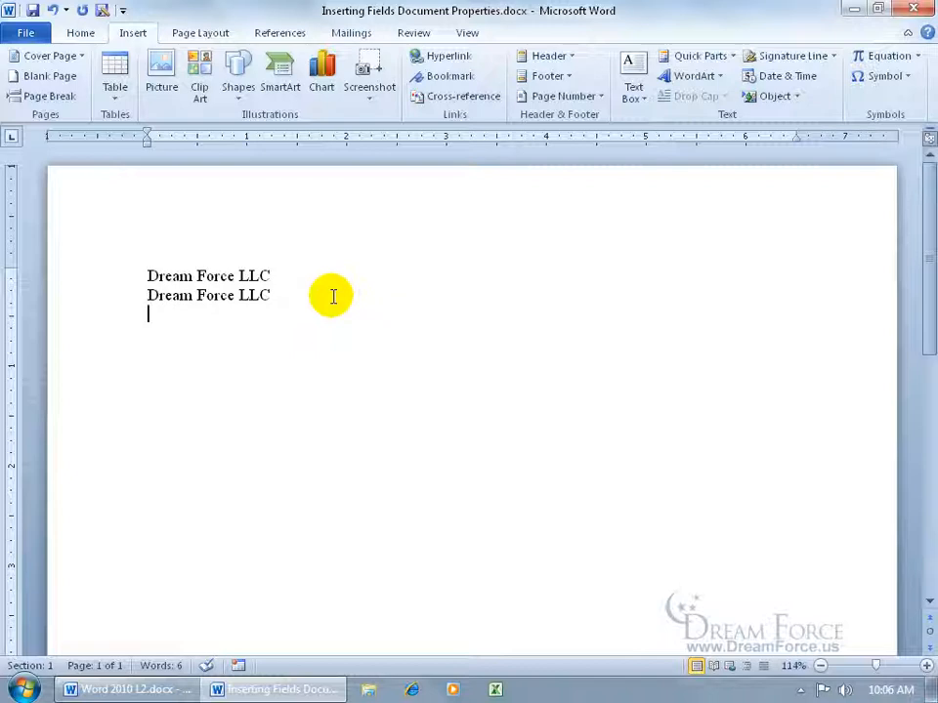
- Type Spiffy Stories and save it as a building block in the AutoText gallery
type("Spiffy Stories")
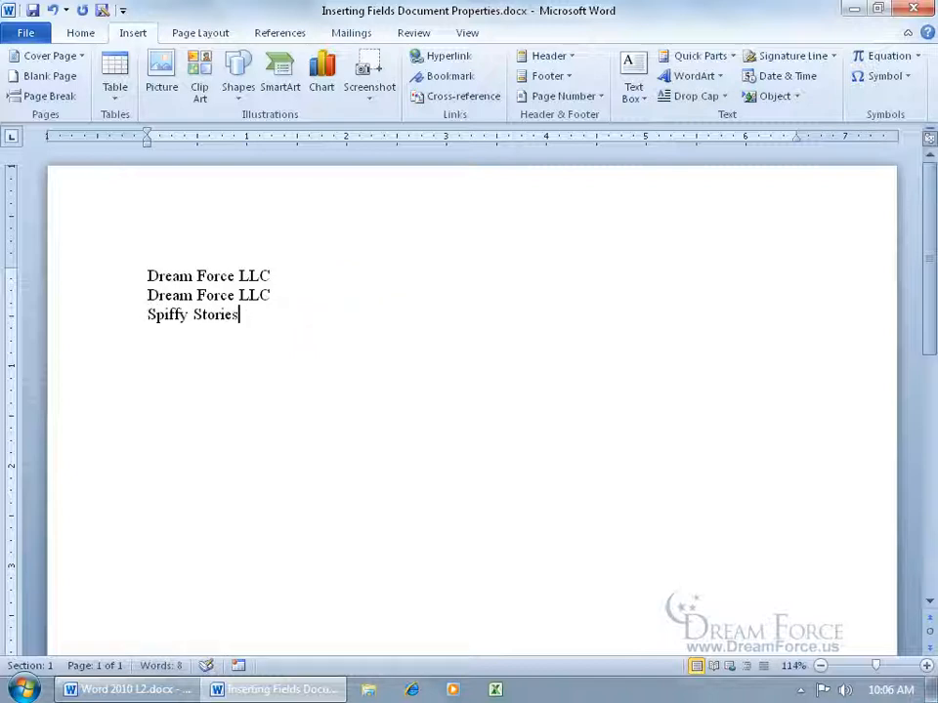
left_click_drag(146, 314, 239, 314)
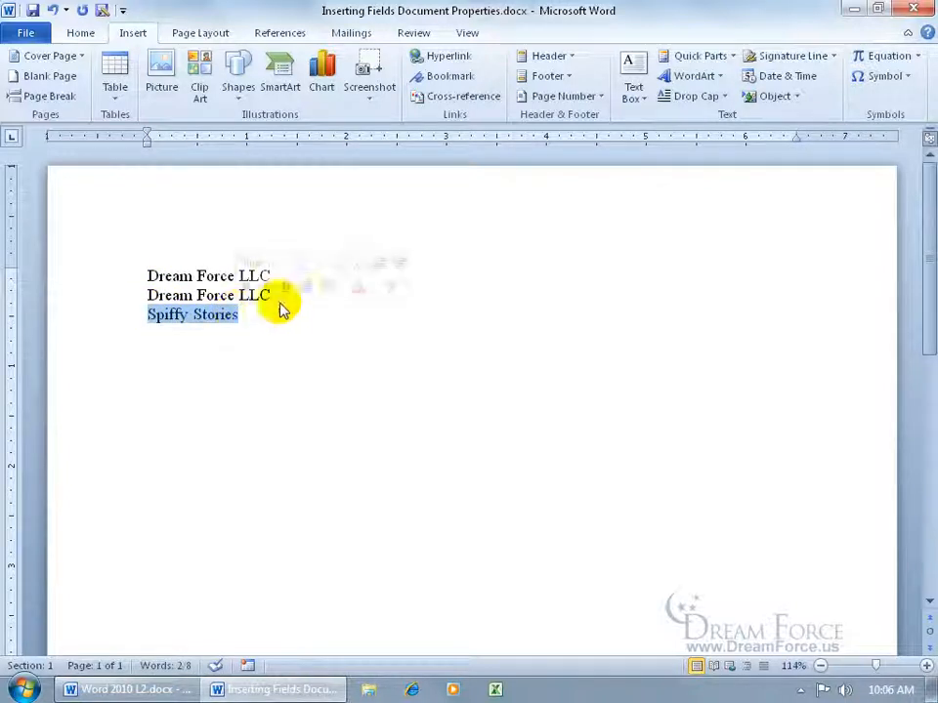
left_click(732, 55)
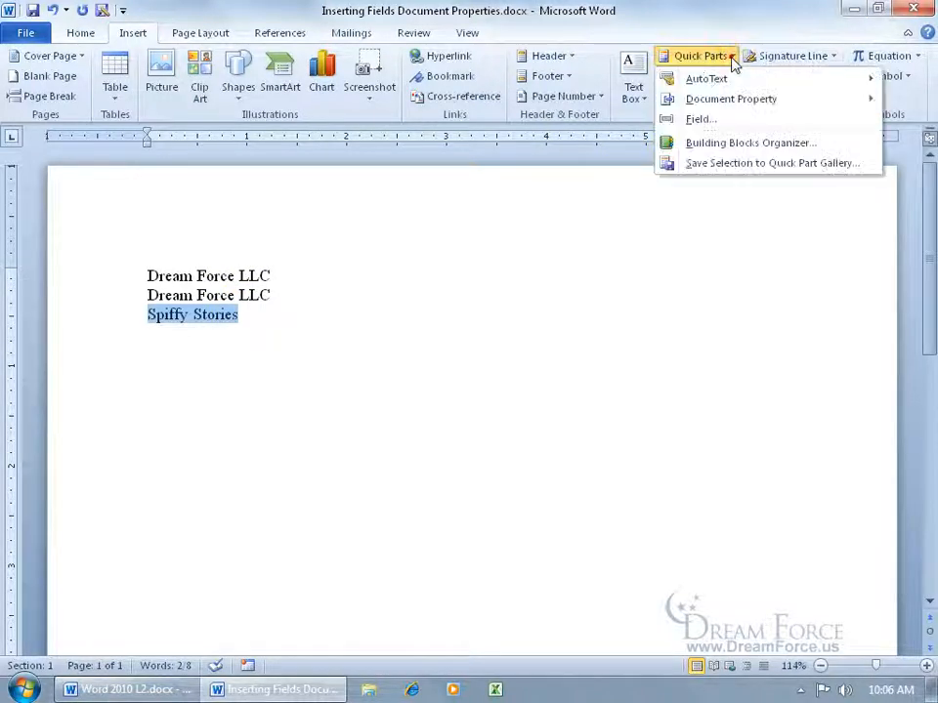
left_click(742, 164)
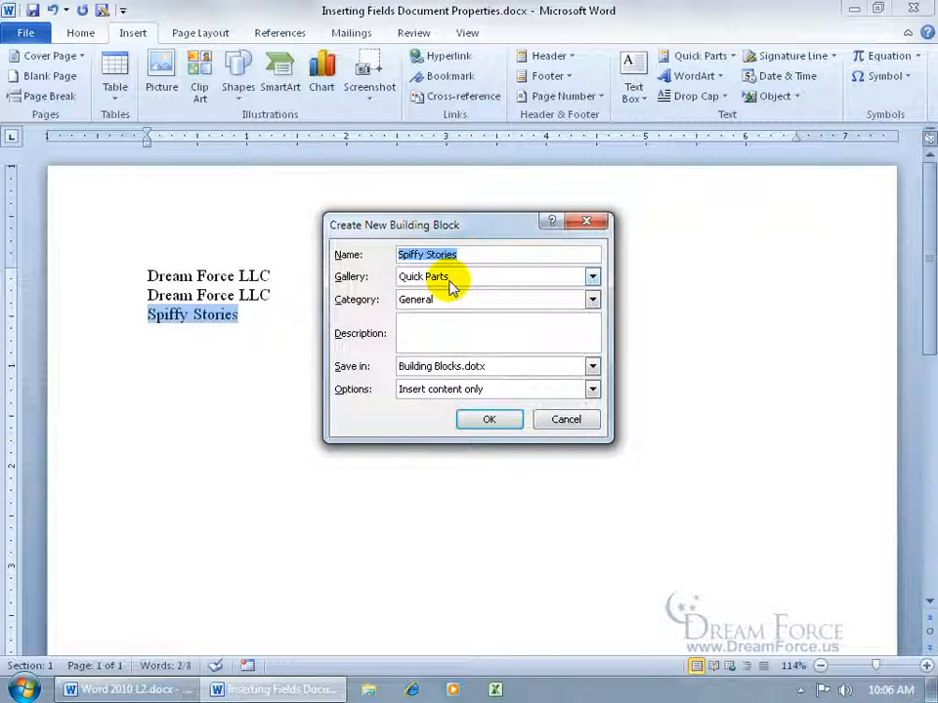
left_click(592, 276)
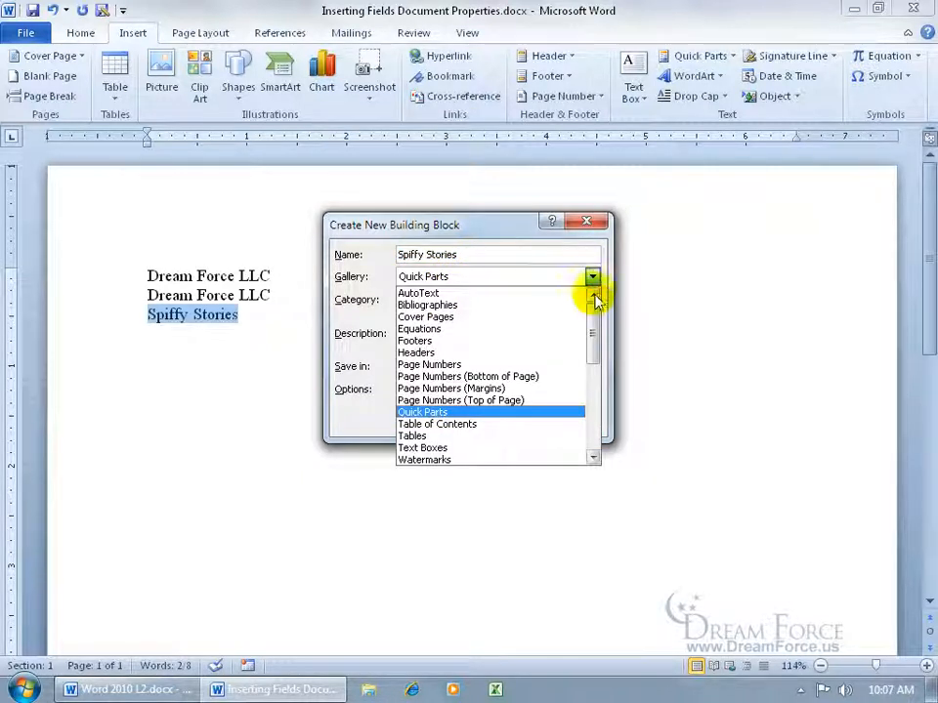
left_click(537, 295)
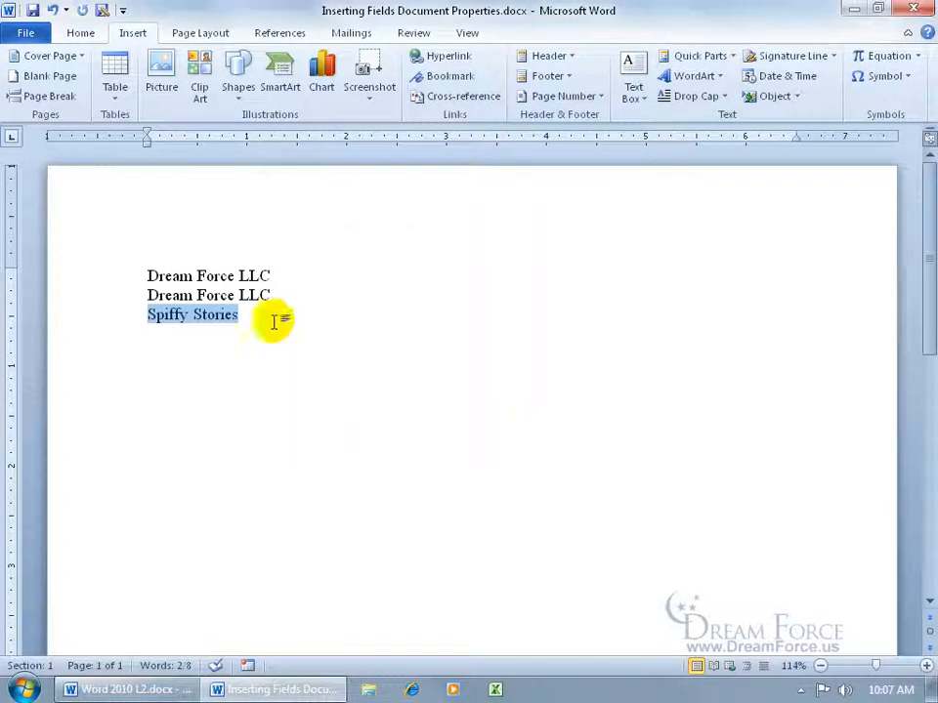
left_click(262, 314)
- Add a second Spiffy Stories line by typing 'spif' and accepting the AutoComplete suggestion
key("Return")
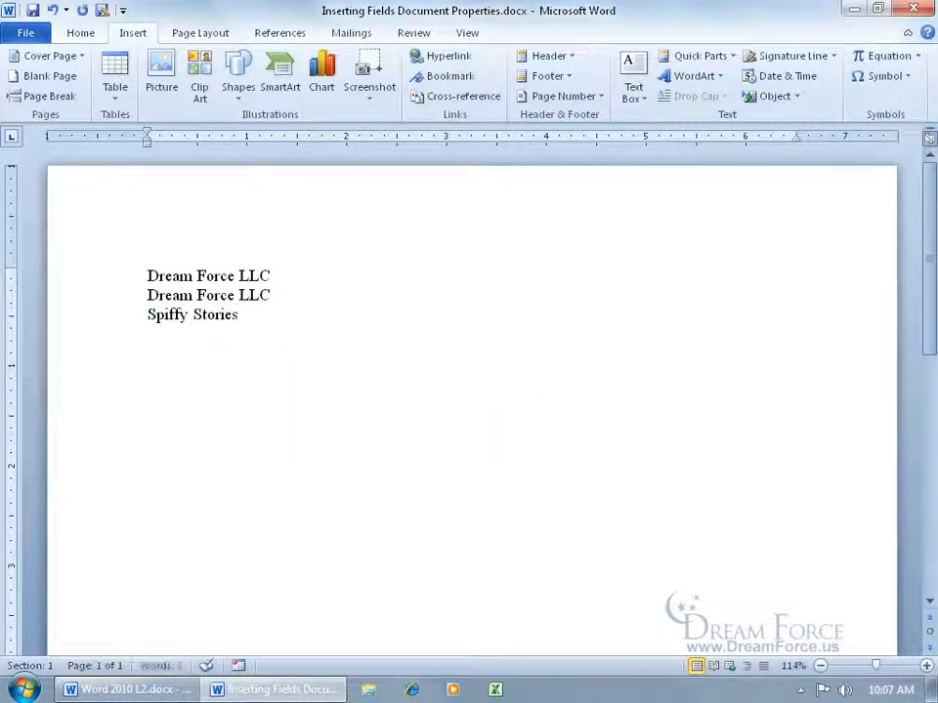
type("spif")
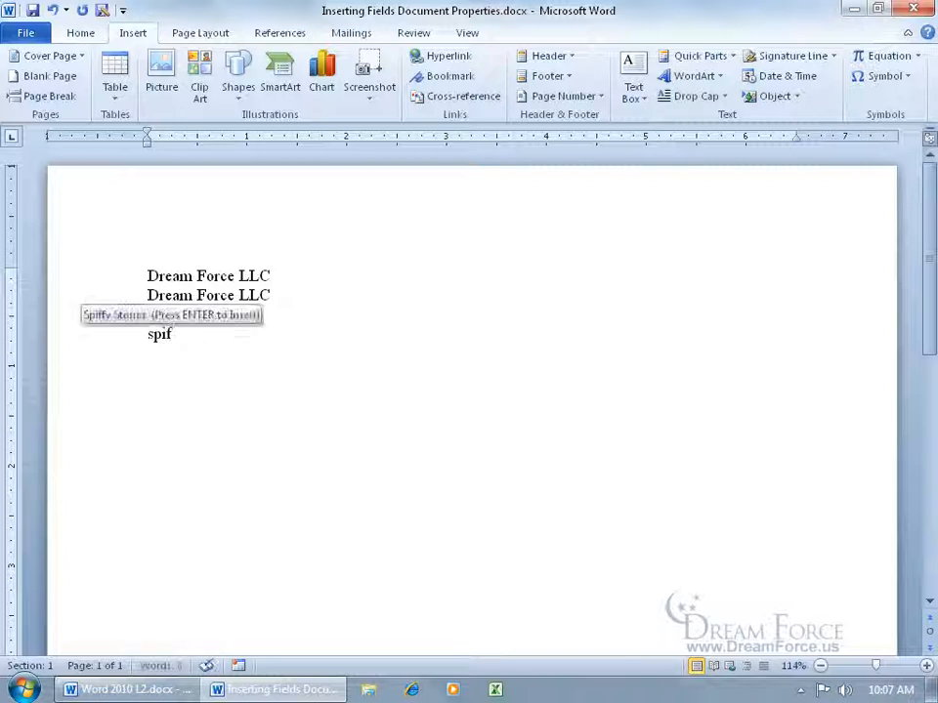
key("Return")
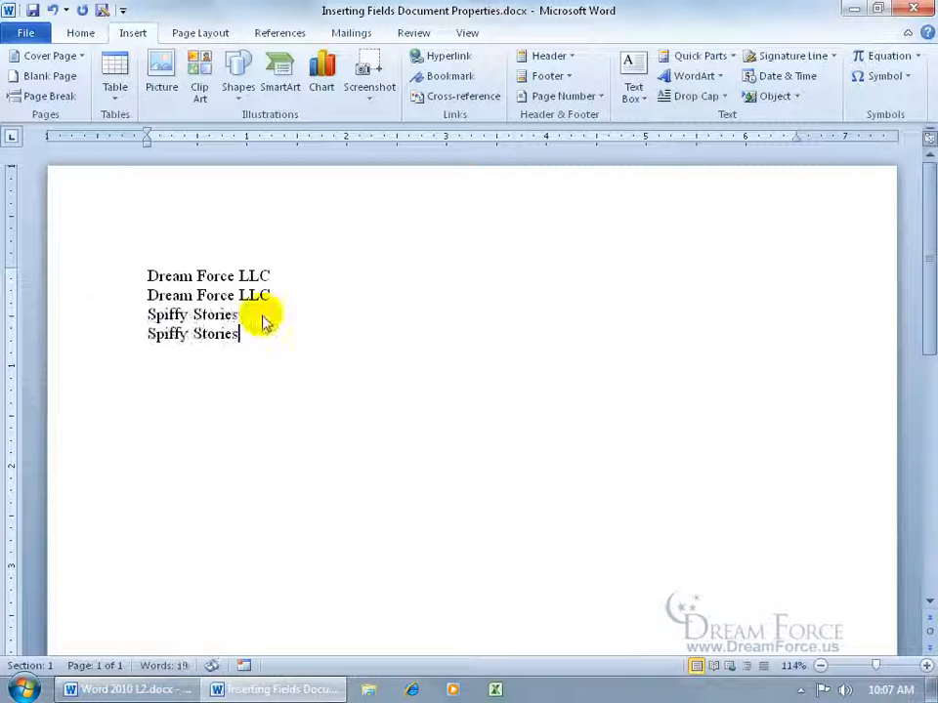
key("Return")
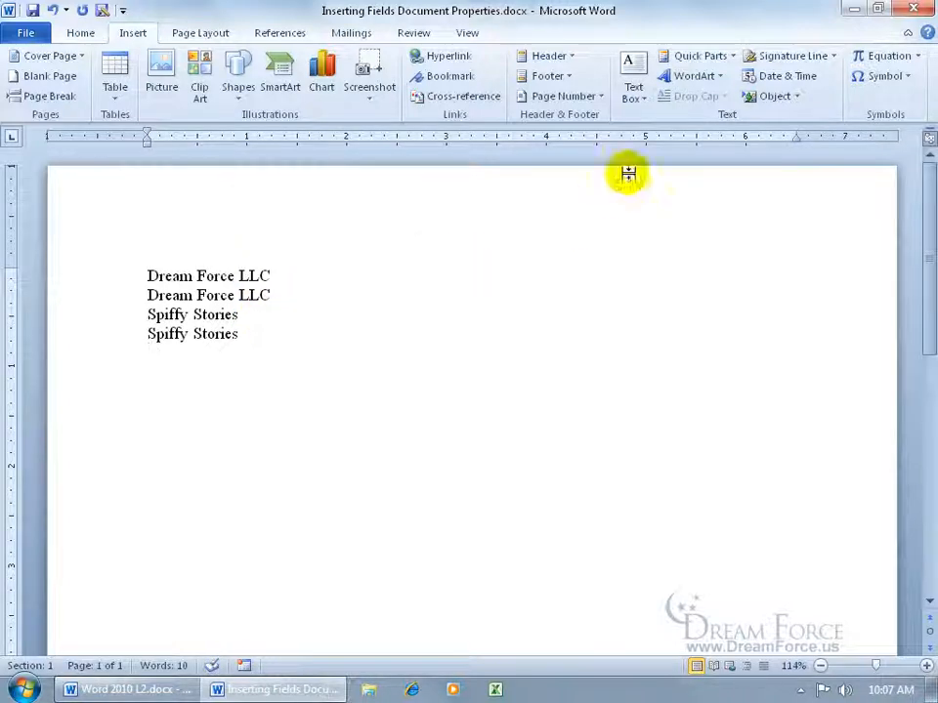
left_click(726, 58)
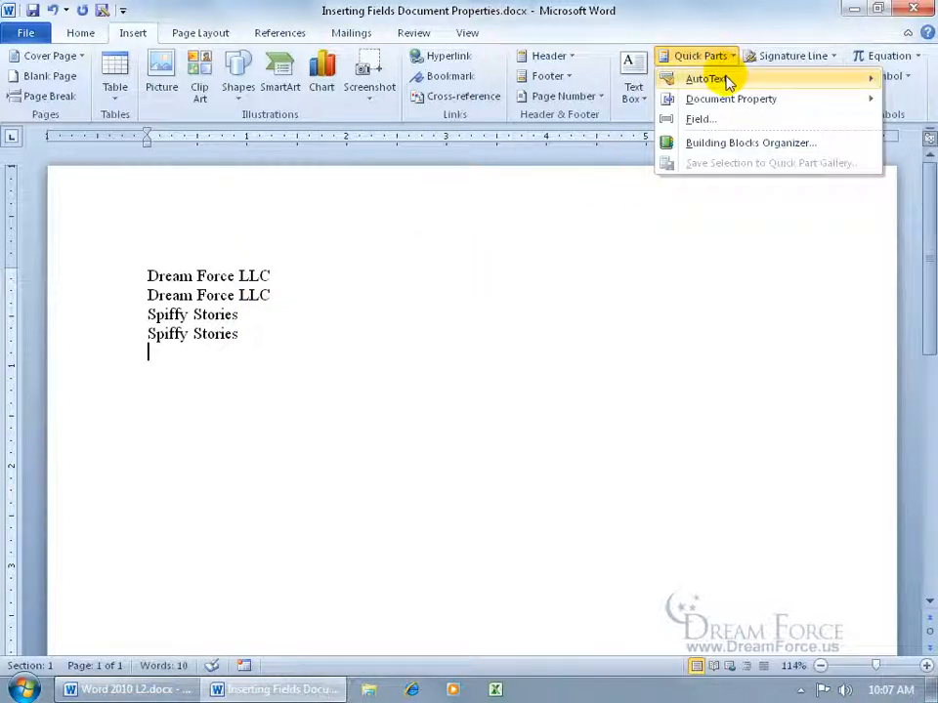
- Insert another Spiffy Stories line from the Quick Parts AutoText list
mouse_move(726, 82)
left_click_drag(646, 157, 655, 278)
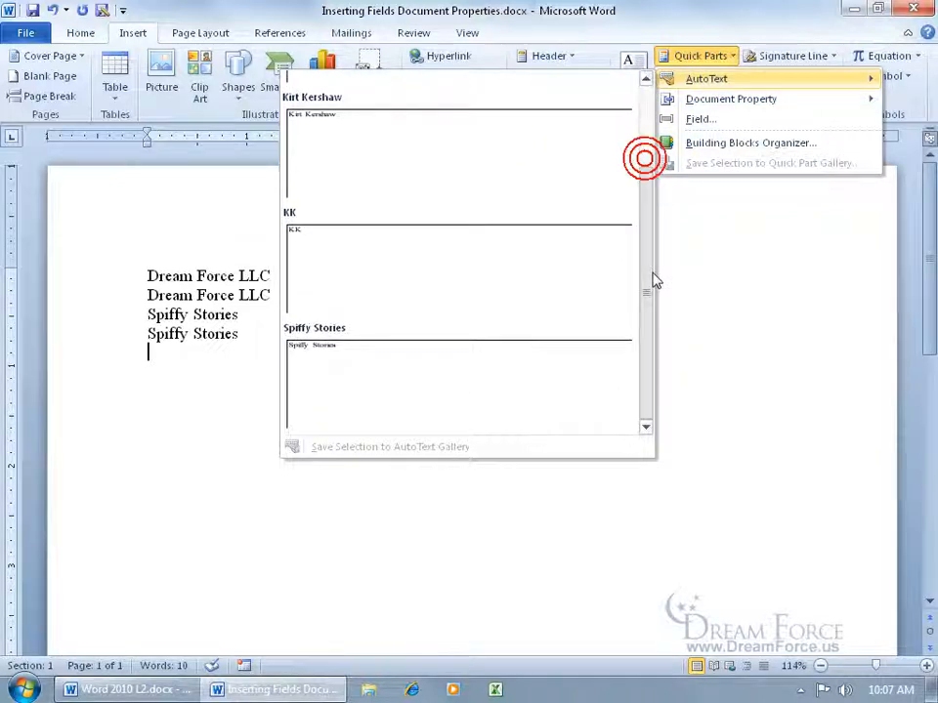
left_click(392, 401)
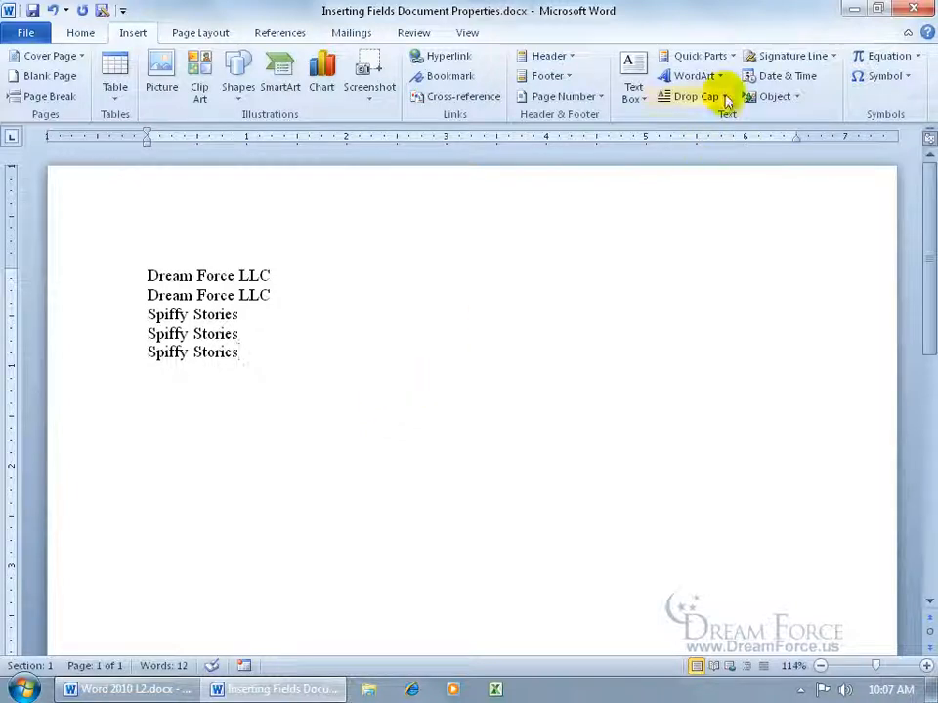
- Delete the Spiffy Stories entry in the Building Blocks Organizer and close it
left_click(727, 57)
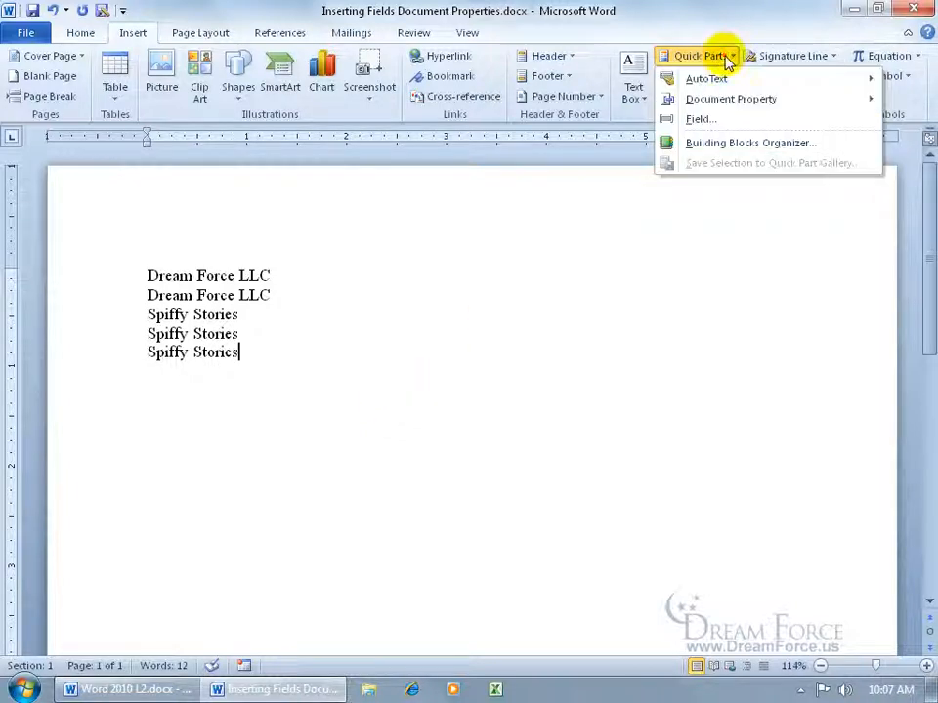
left_click(733, 143)
left_click(270, 180)
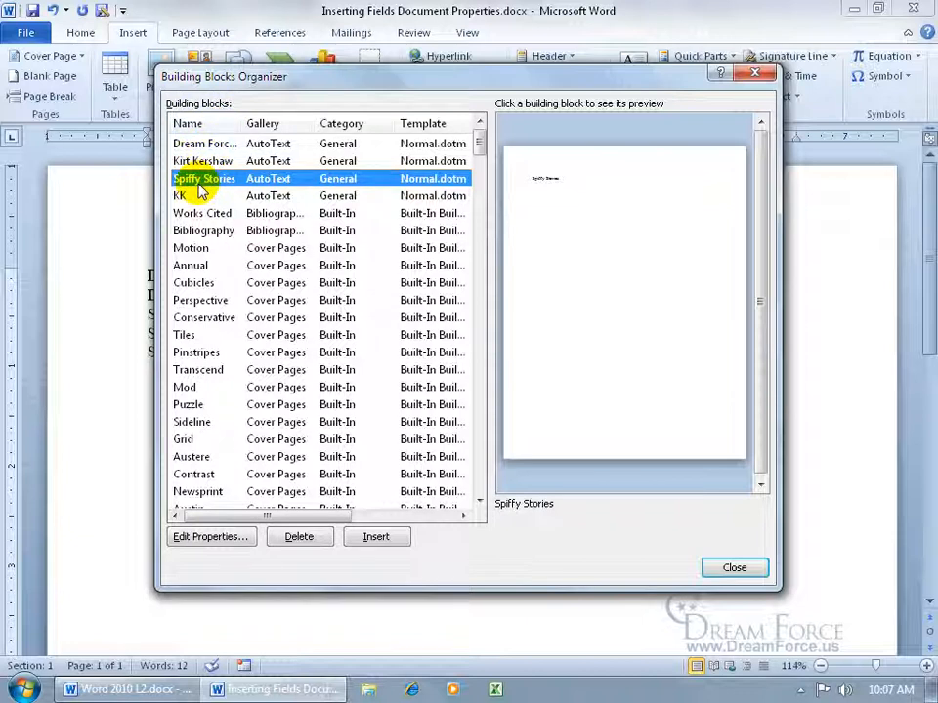
left_click(312, 540)
left_click(377, 388)
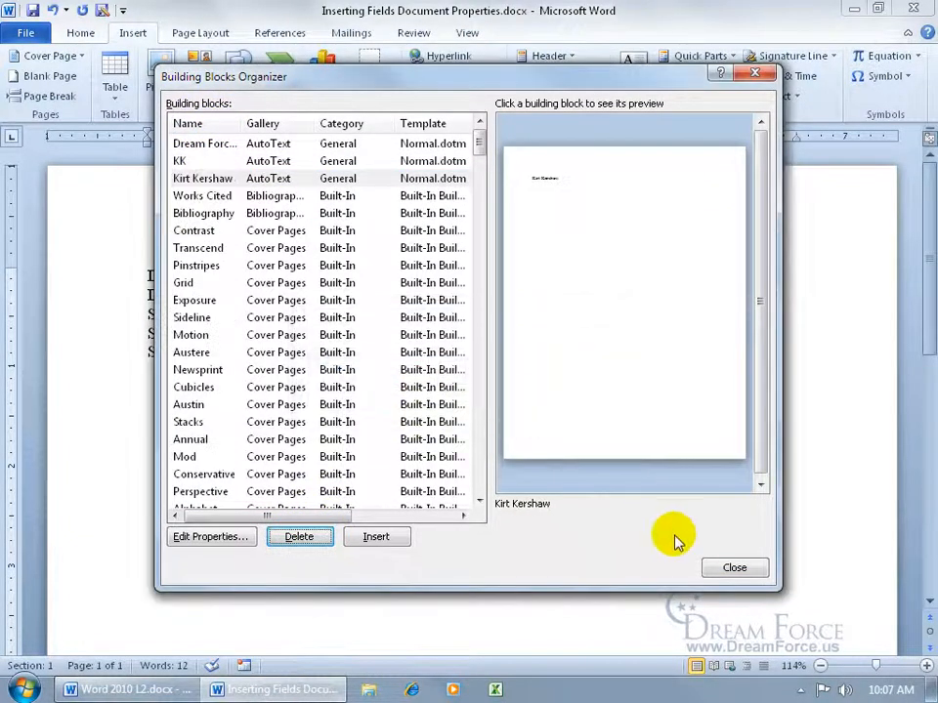
left_click(745, 565)
- Type 'spify' and press Enter, confirming no Spiffy Stories AutoComplete appears, then browse Quick Parts' Document Property list
type("spify")
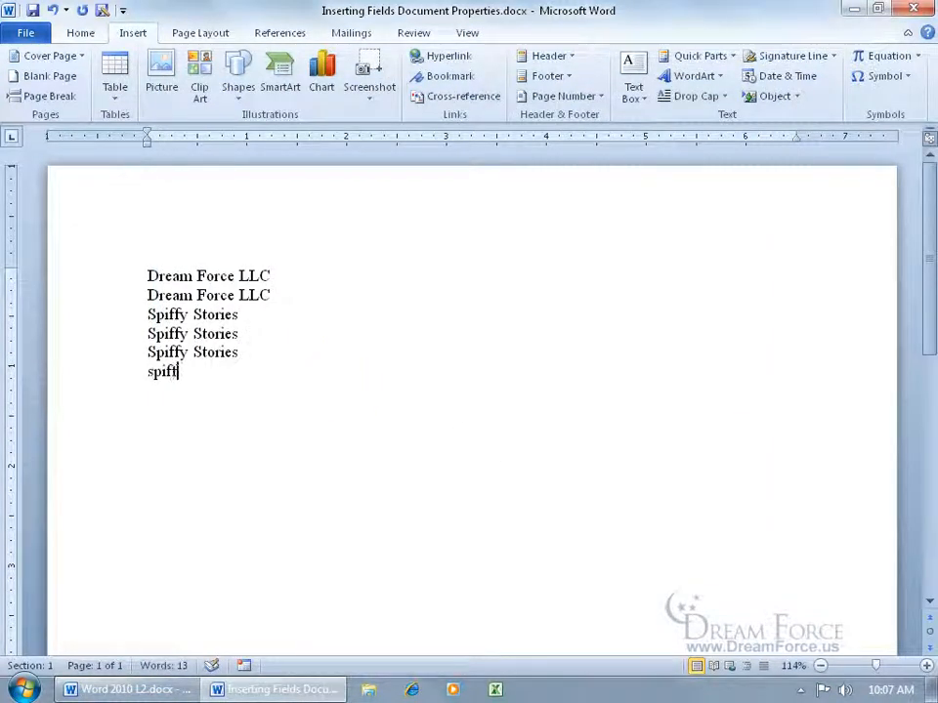
key("Return")
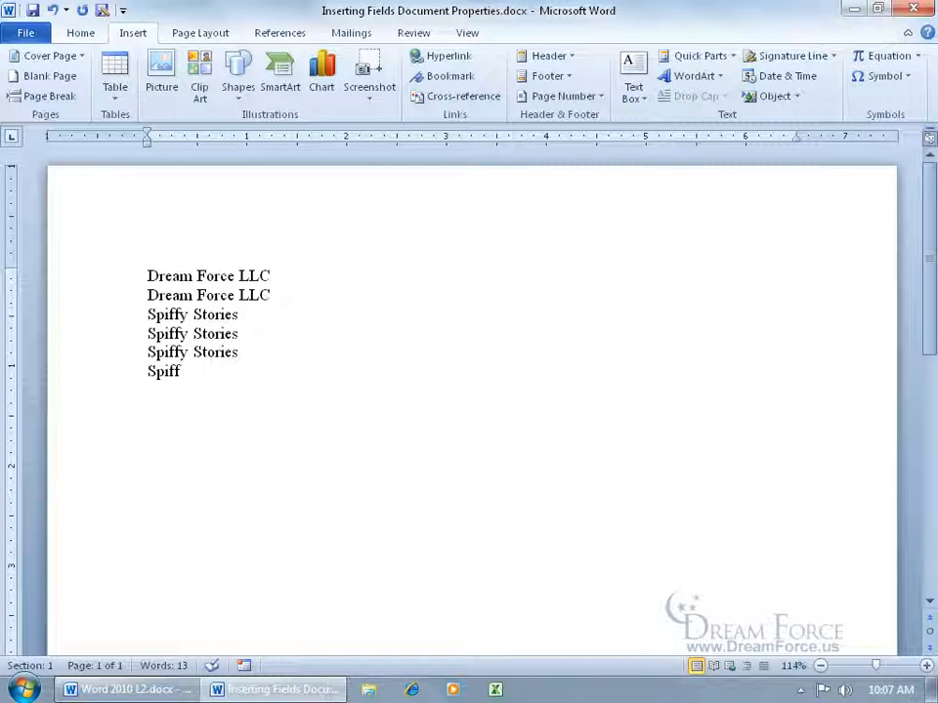
left_click(713, 56)
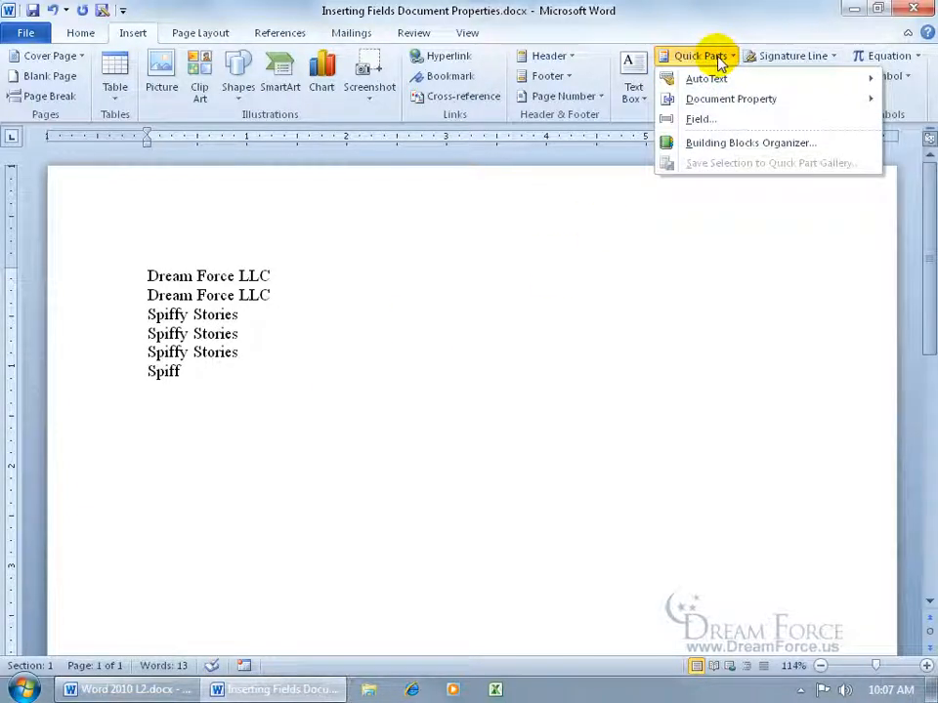
mouse_move(722, 99)
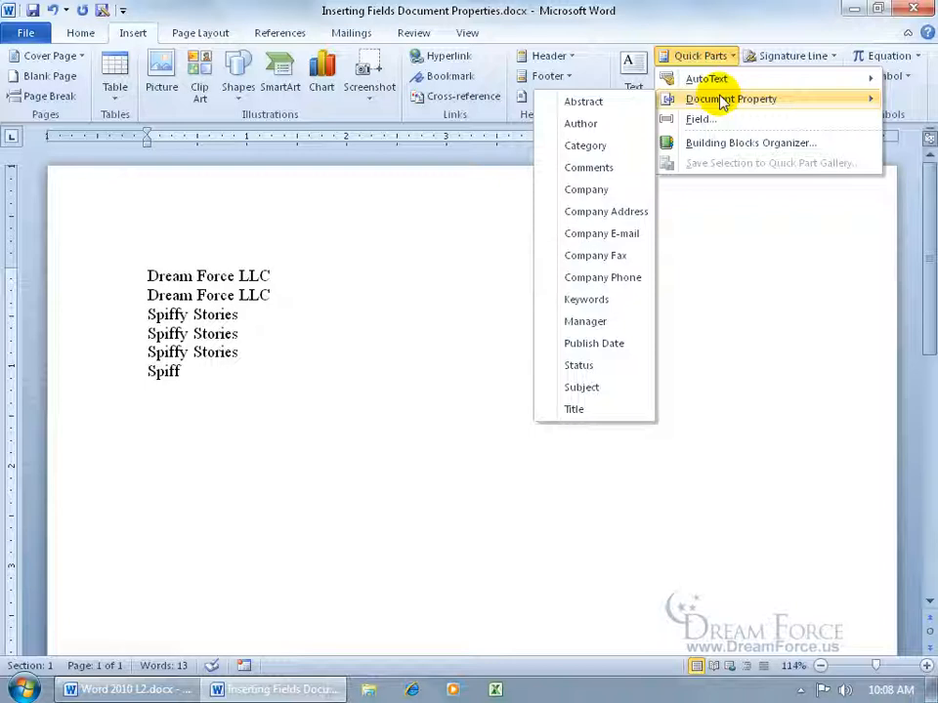
left_click(205, 212)
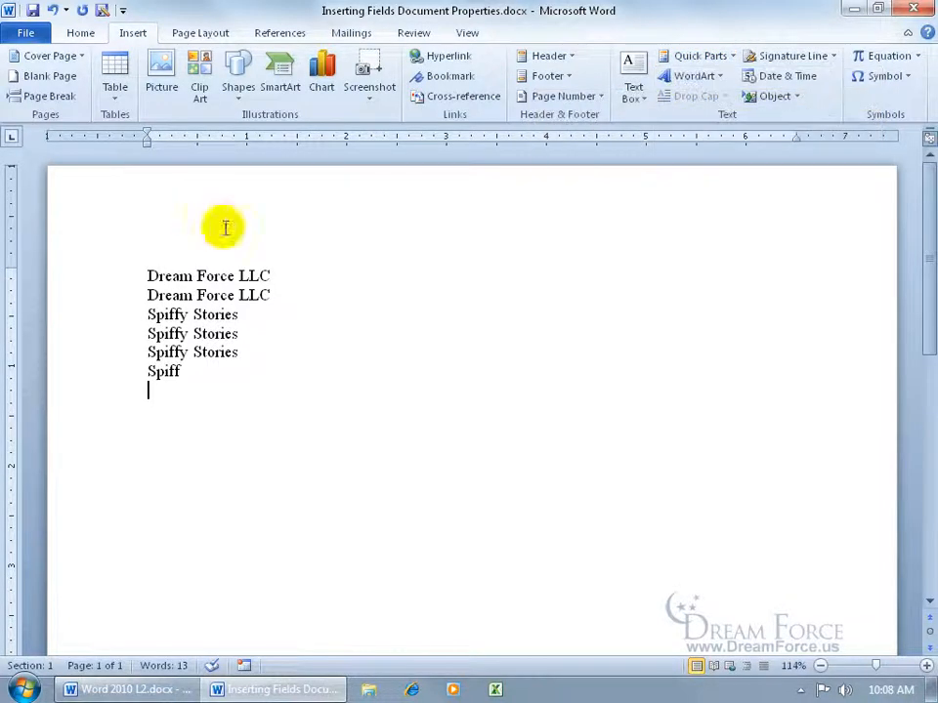
- Review the Advanced Properties summary (Company Dream Force LLC, empty Title) without changes, then return
left_click(29, 35)
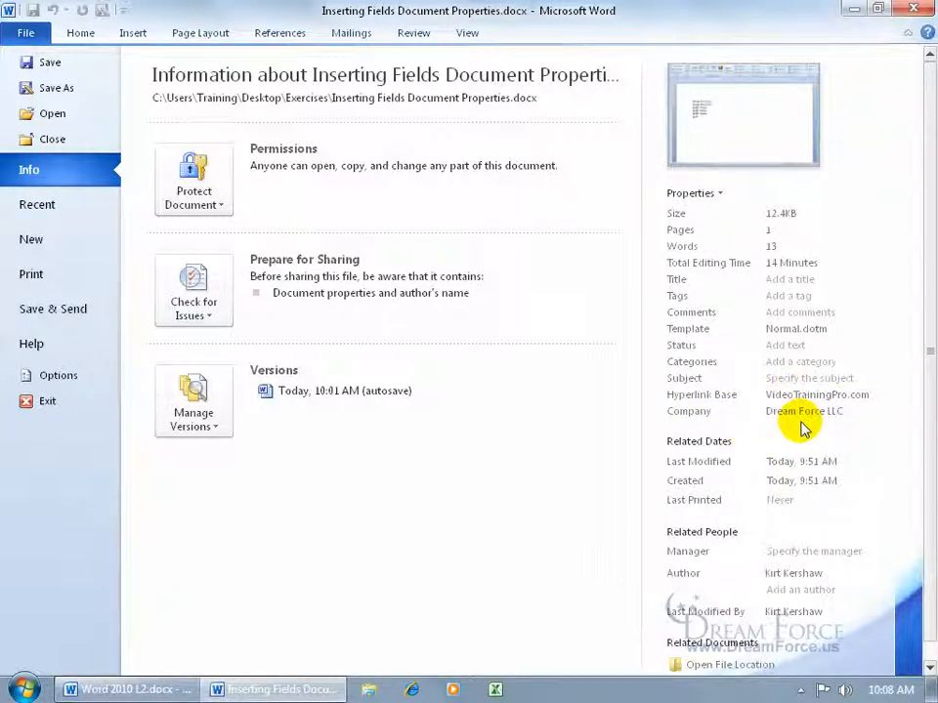
mouse_move(791, 586)
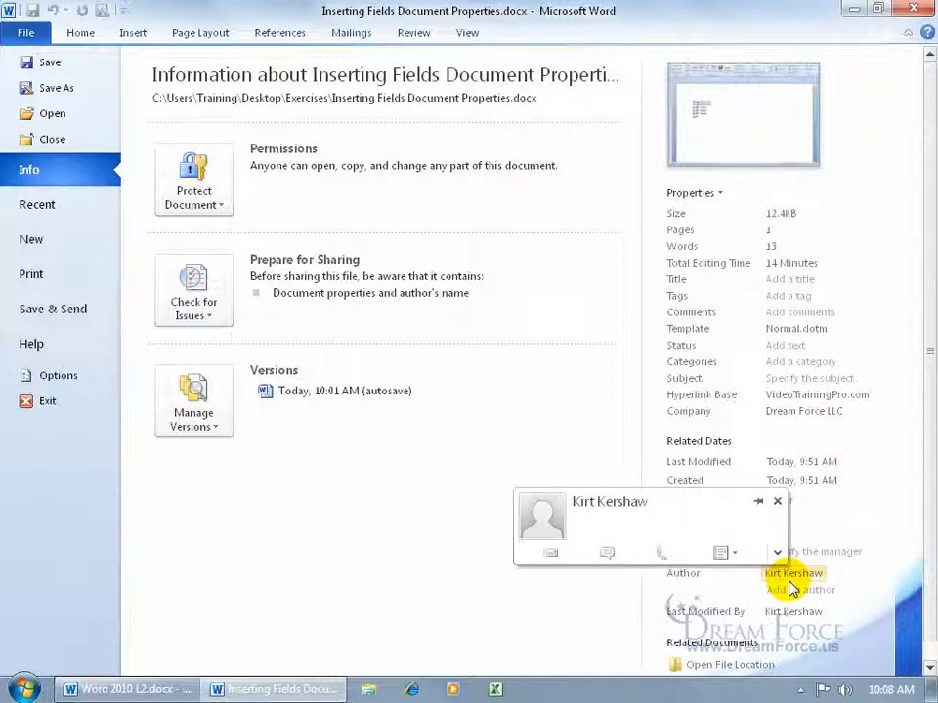
left_click(715, 193)
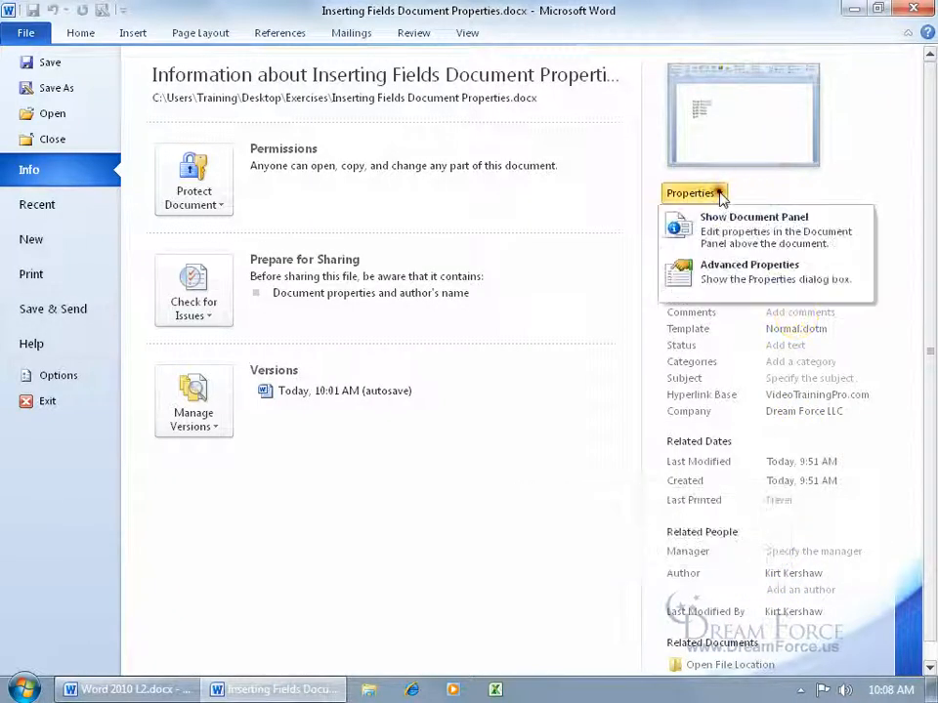
left_click(732, 274)
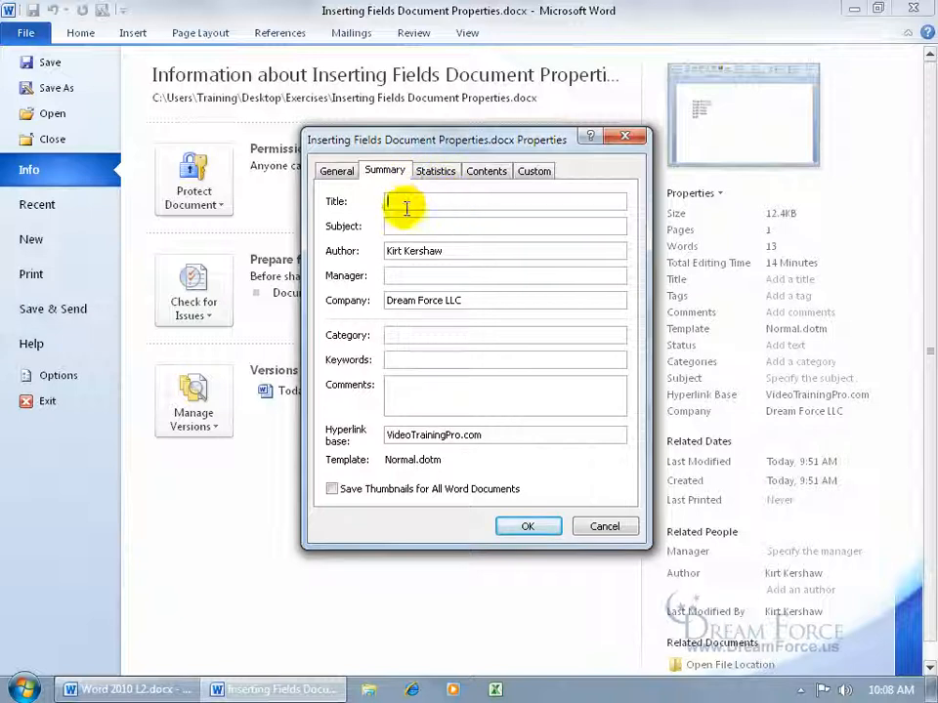
left_click(602, 528)
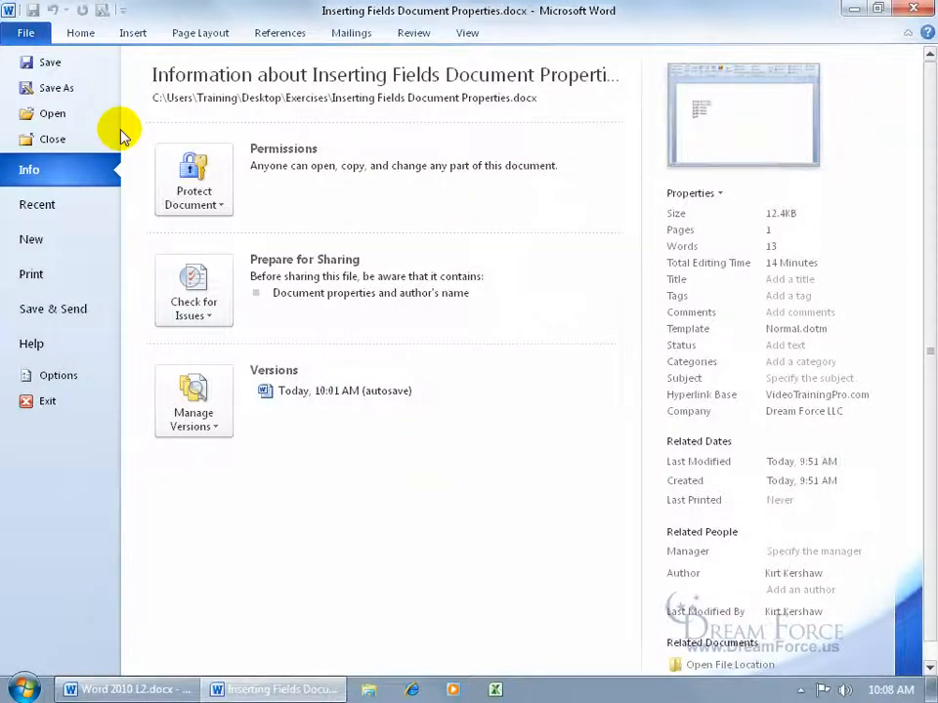
left_click(26, 33)
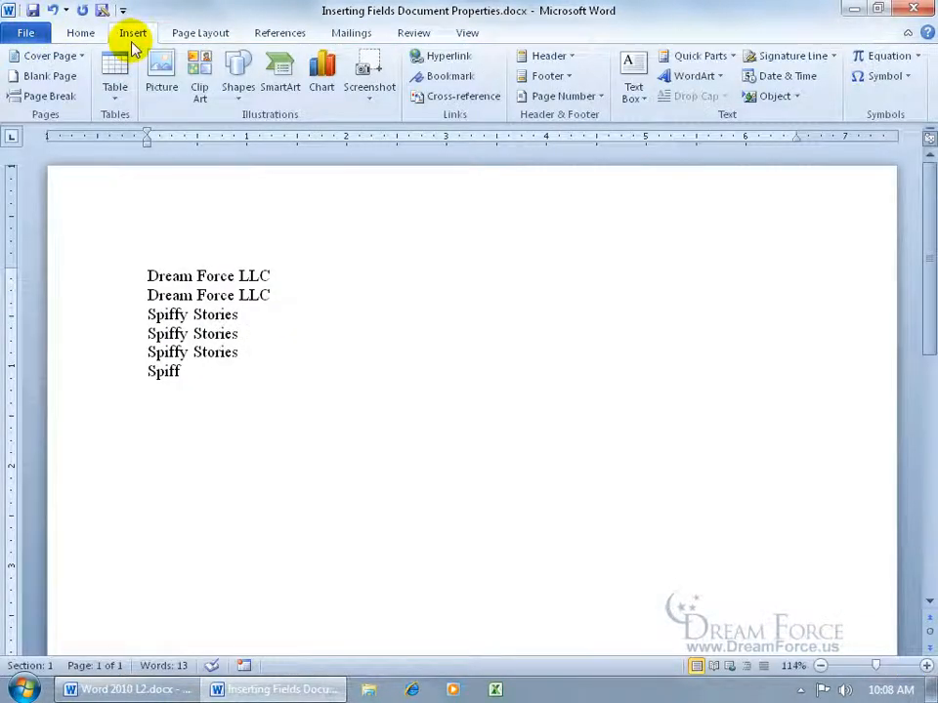
- Insert the Author document property on a new line below Spiff, with an empty line after it
left_click(732, 56)
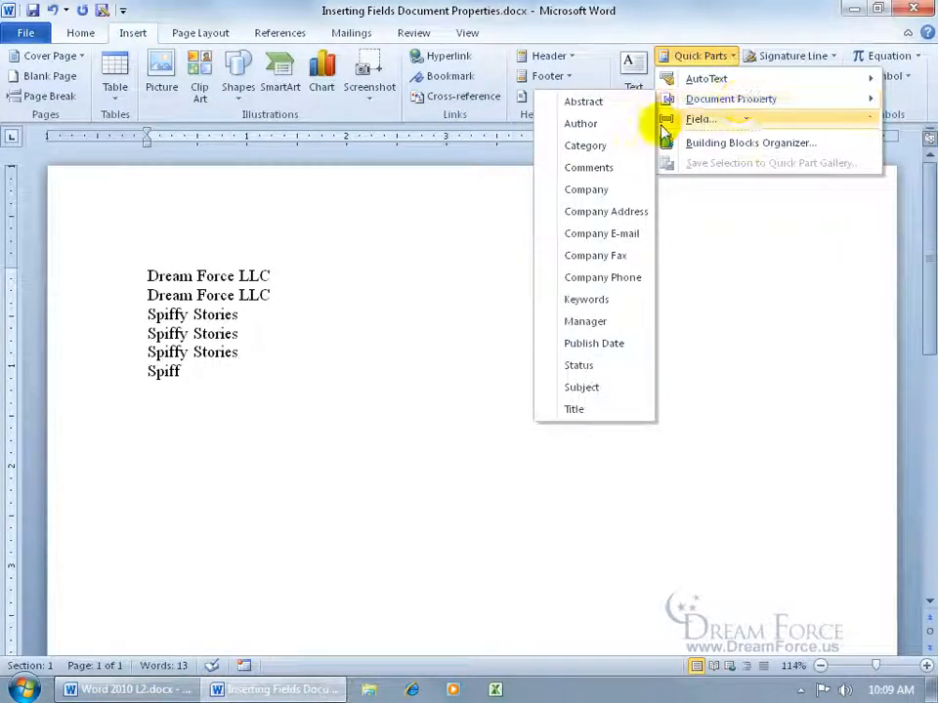
left_click(250, 372)
key("Return")
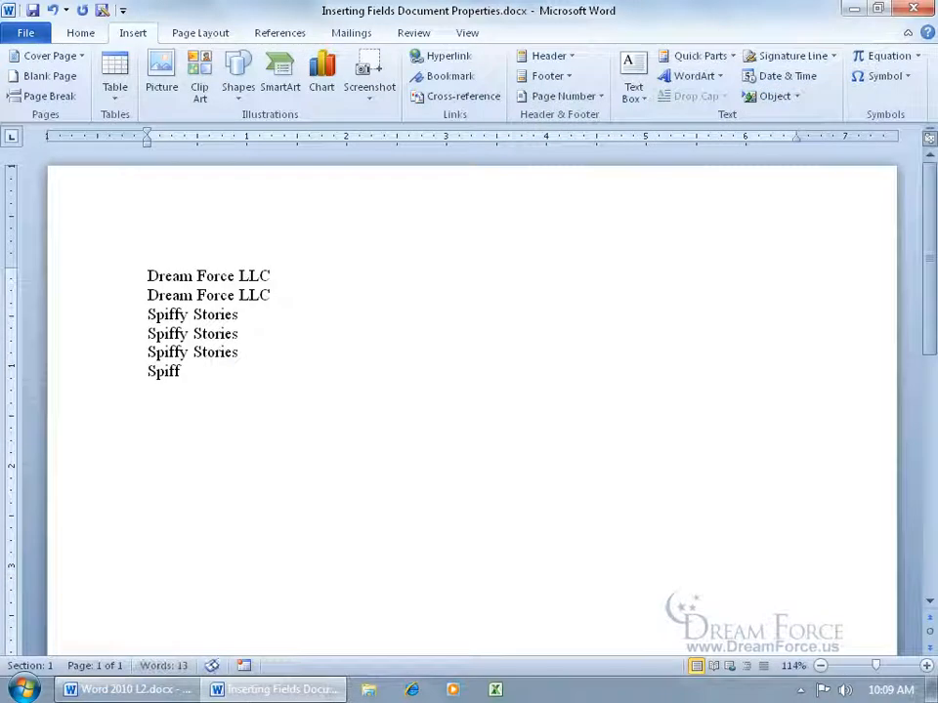
left_click(718, 56)
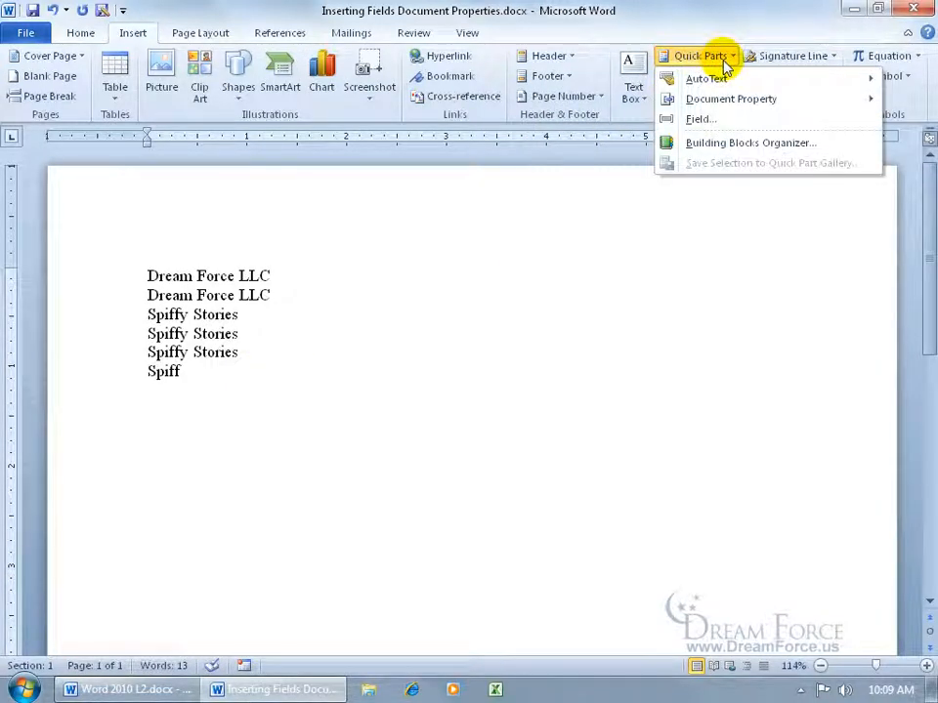
mouse_move(720, 106)
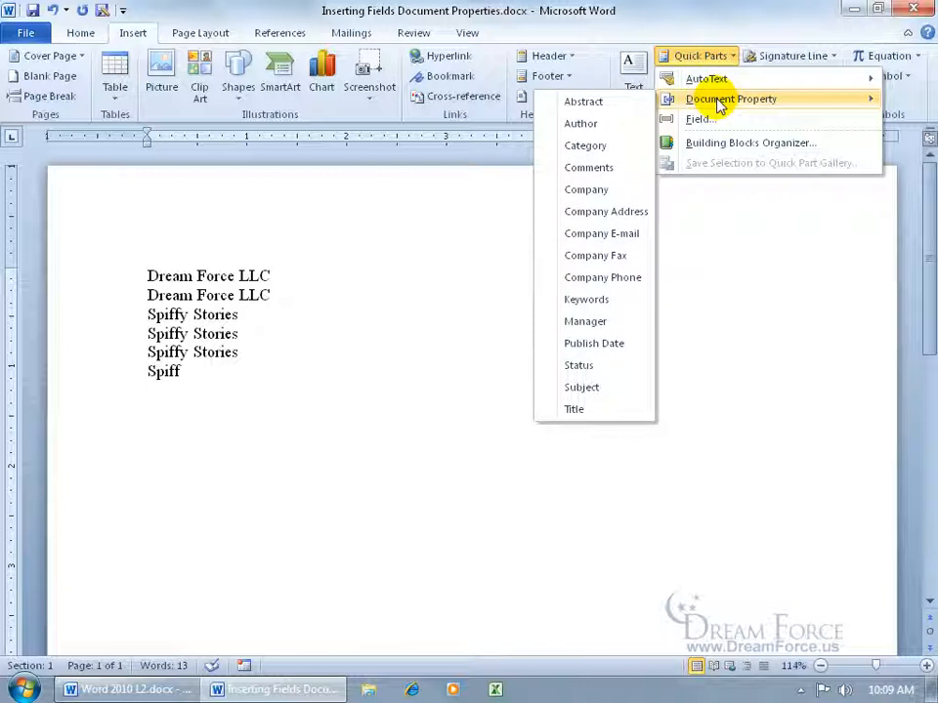
left_click(607, 127)
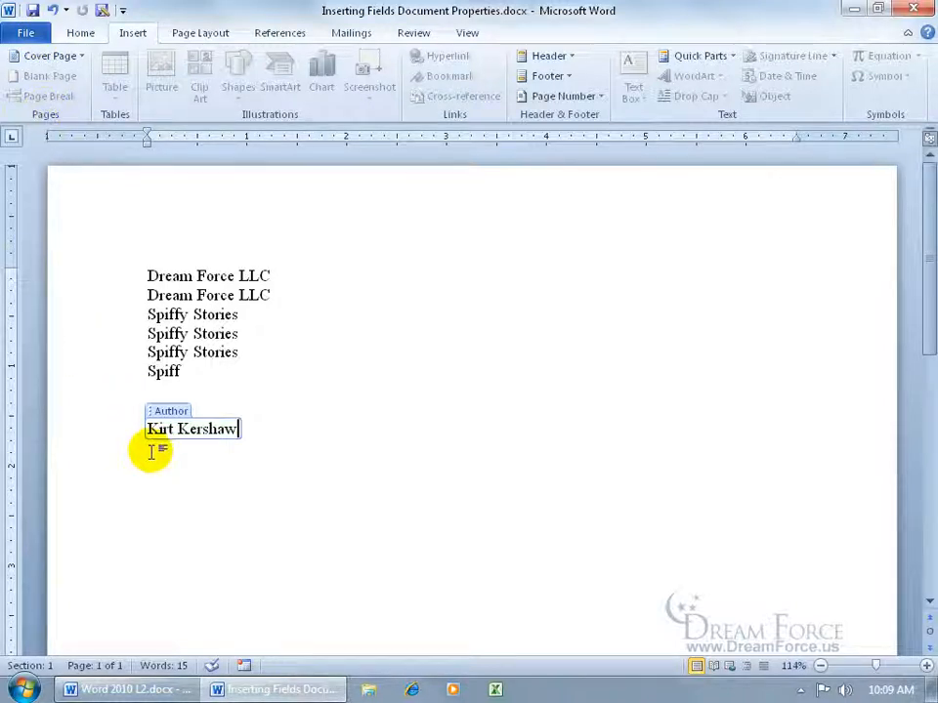
left_click(275, 428)
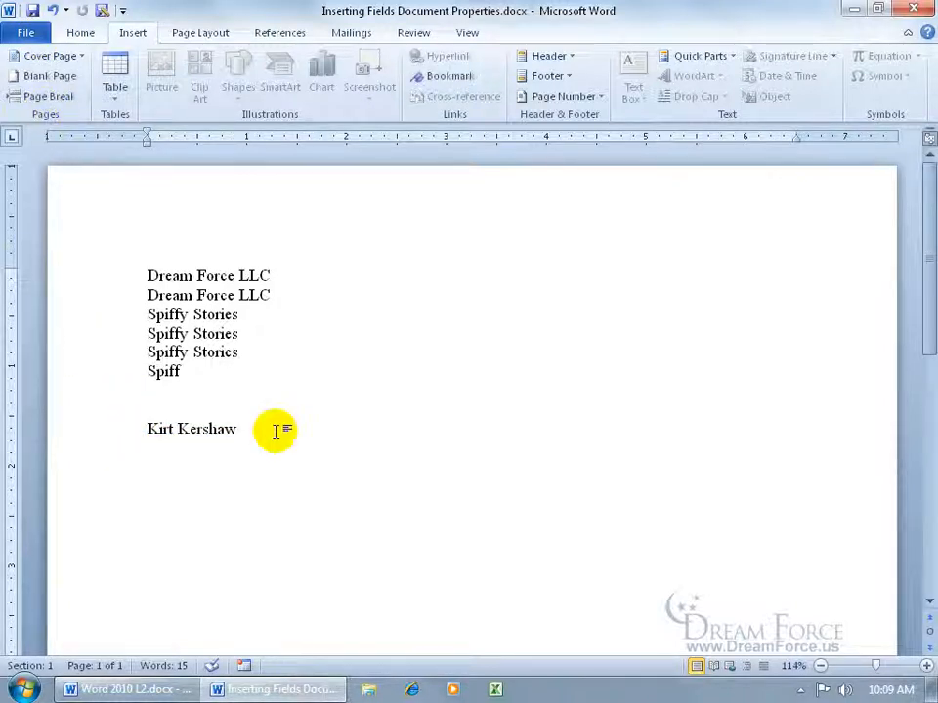
left_click(213, 428)
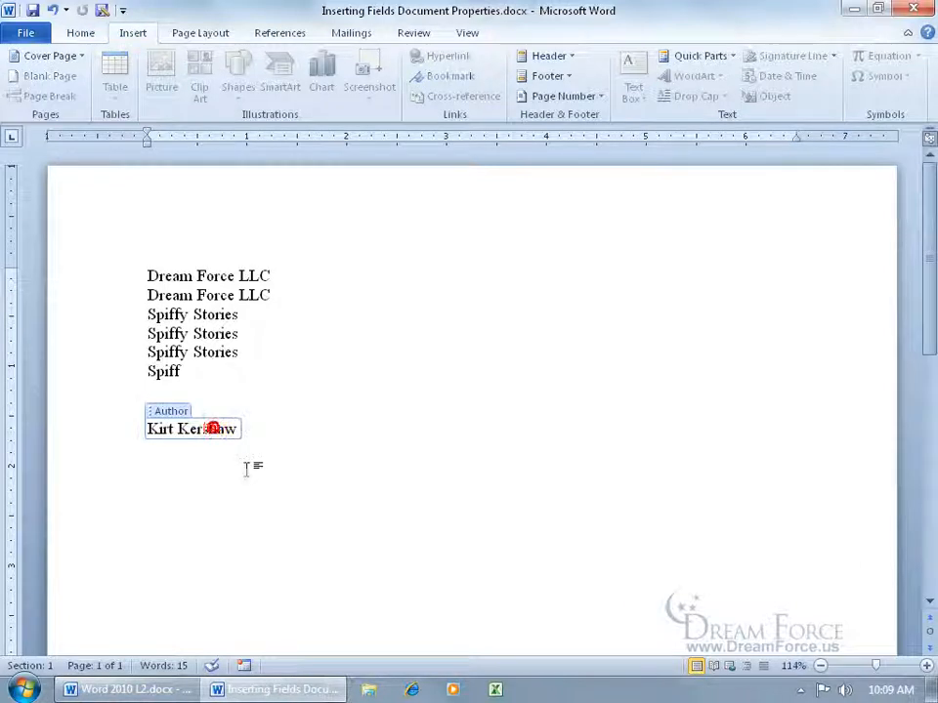
left_click(269, 422)
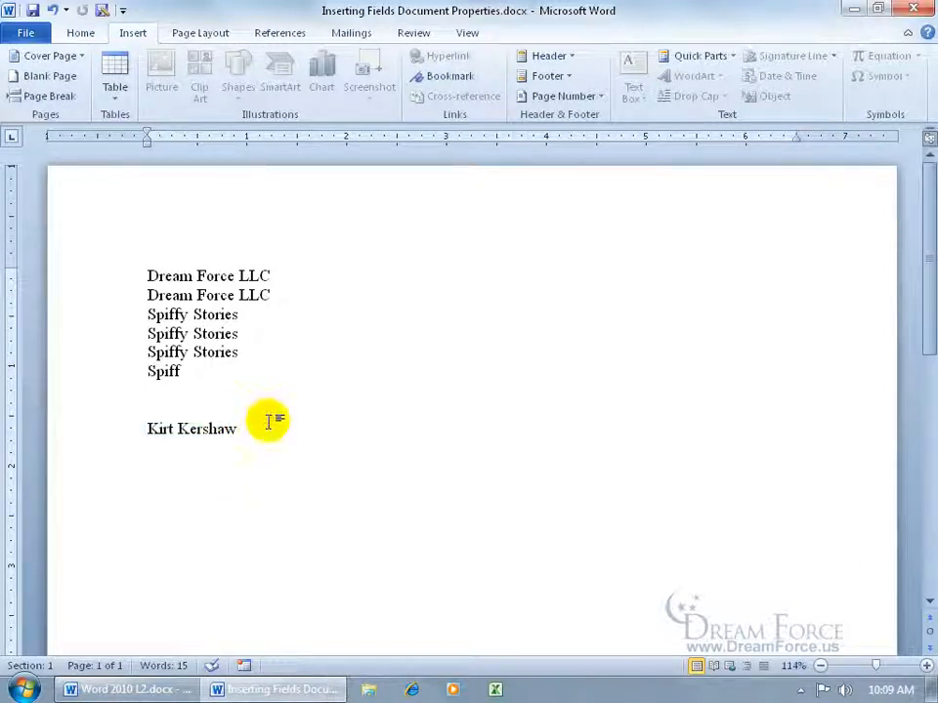
key("Return")
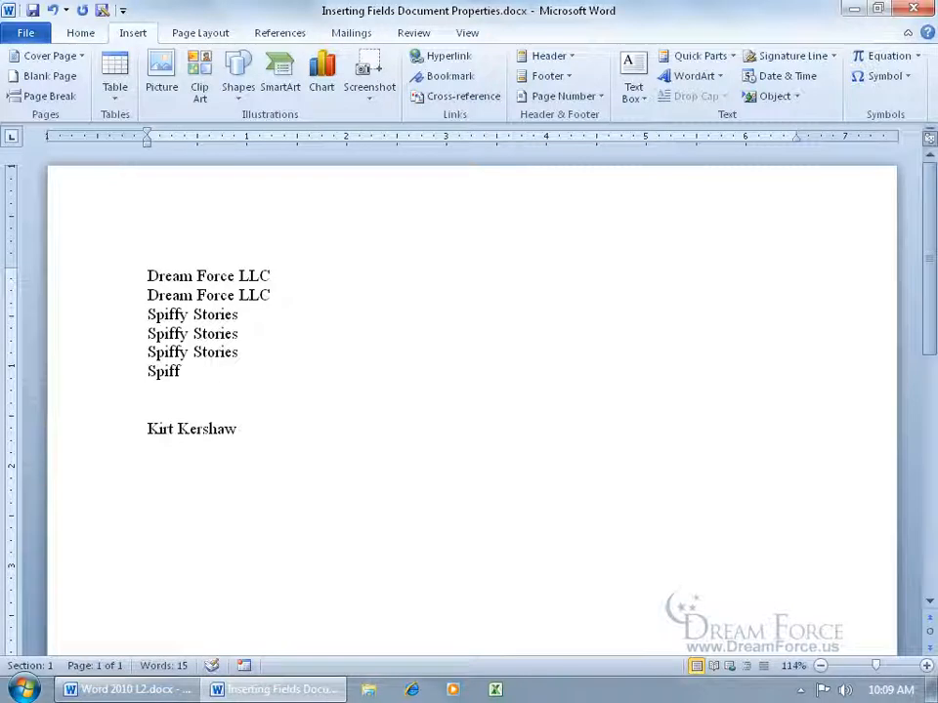
- Insert a Date field in 'dddd, MMMM dd, yyyy' format, showing Friday, February 03, 2012
left_click(726, 59)
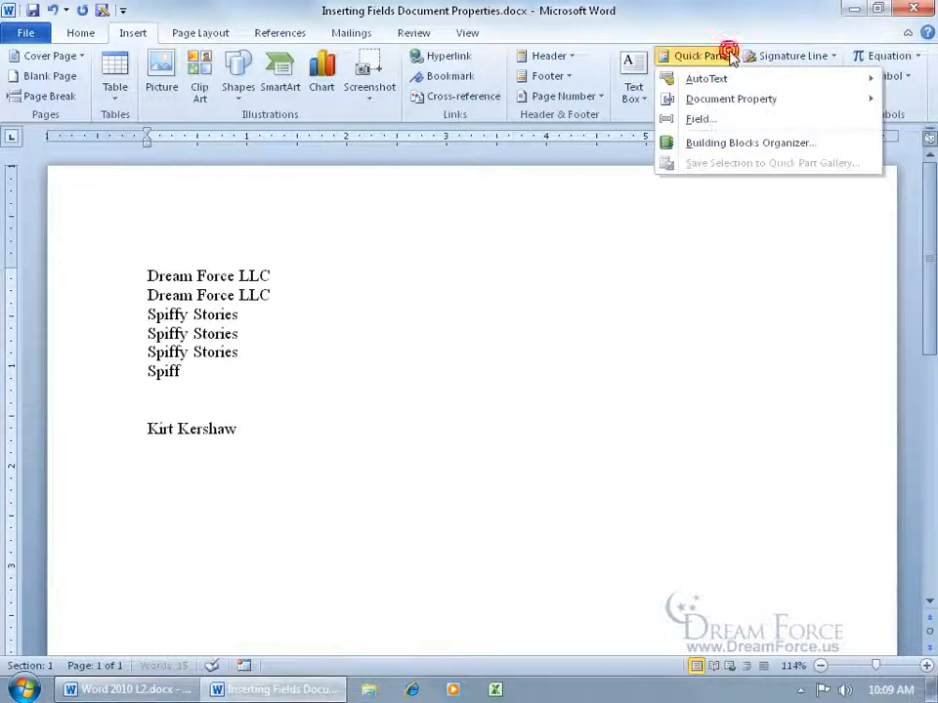
left_click(723, 120)
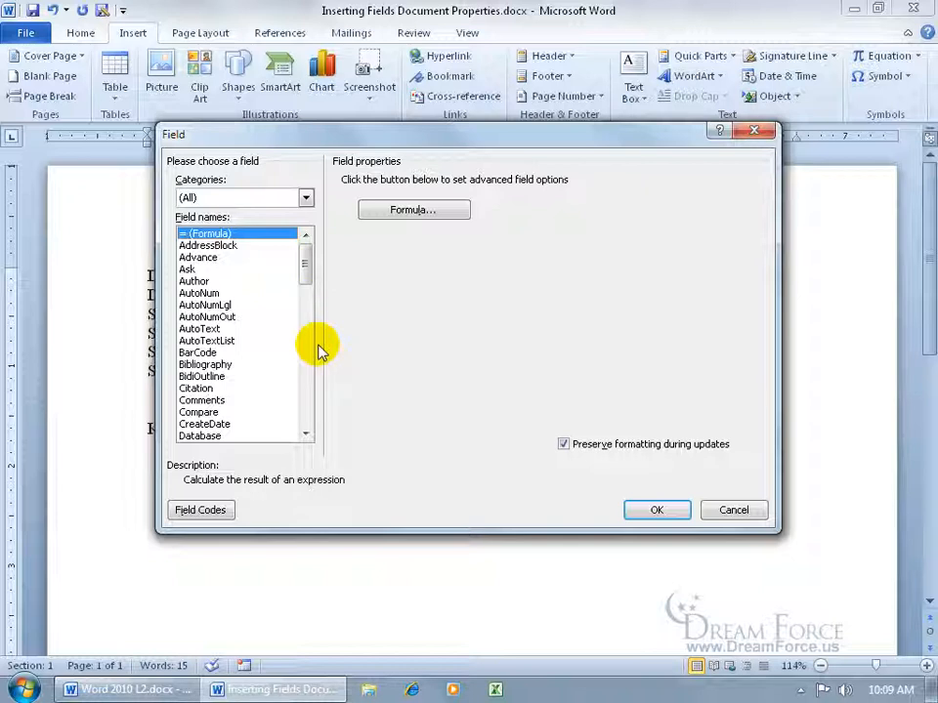
left_click_drag(305, 258, 309, 278)
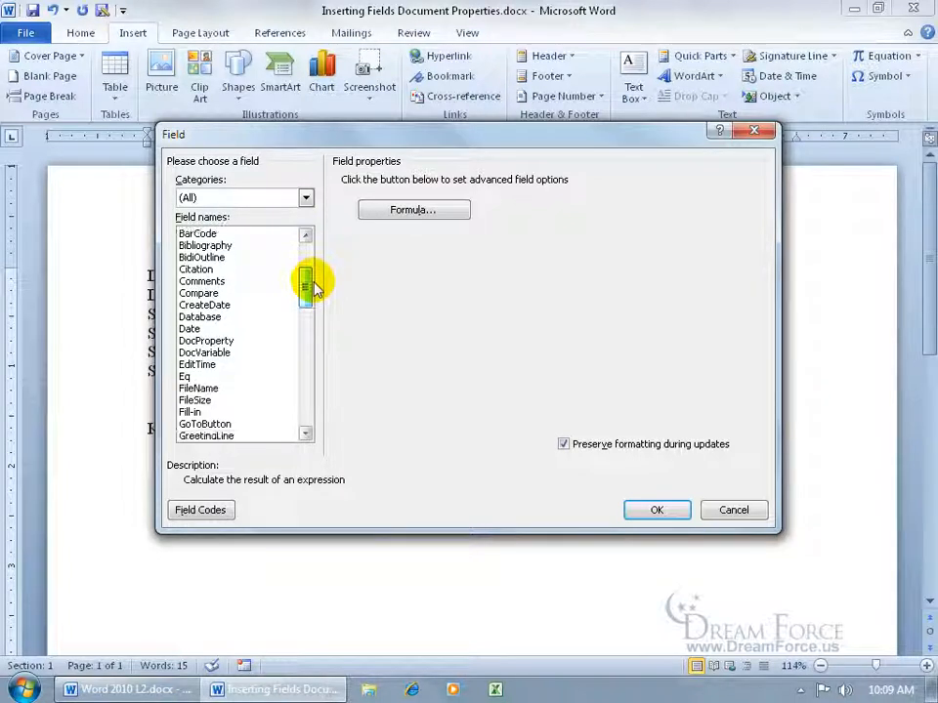
left_click(188, 329)
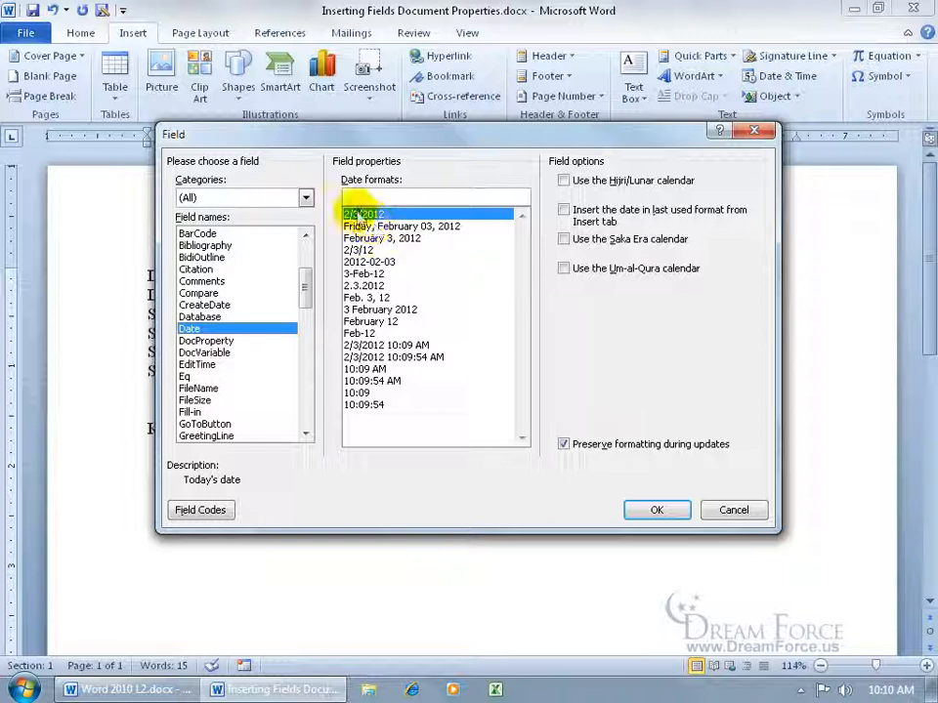
left_click(410, 228)
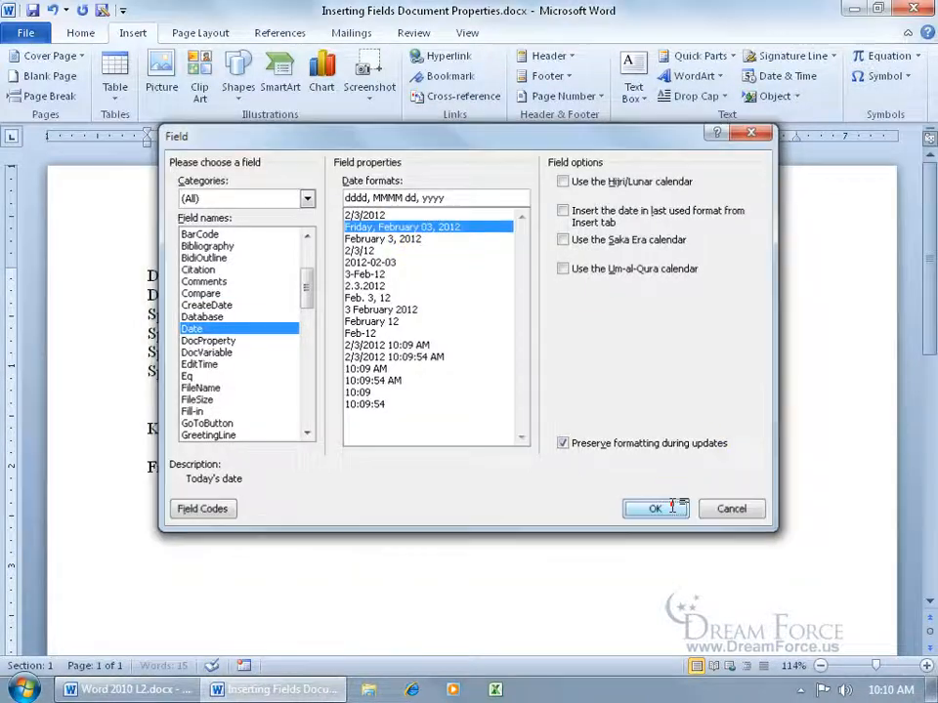
left_click(662, 510)
left_click(328, 463)
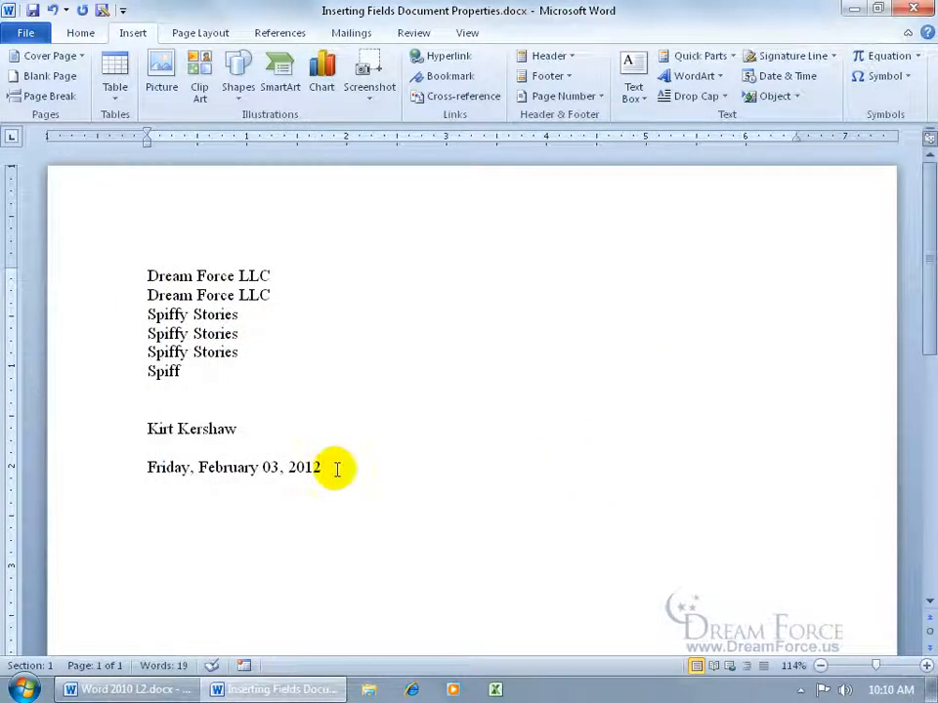
left_click(264, 463)
left_click(242, 470)
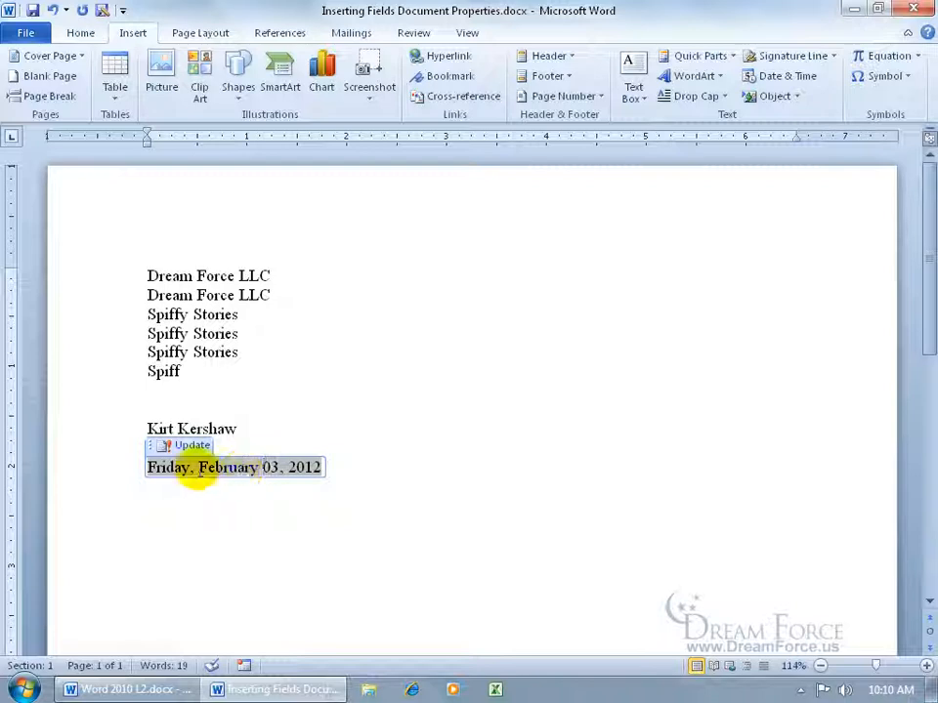
left_click(198, 472)
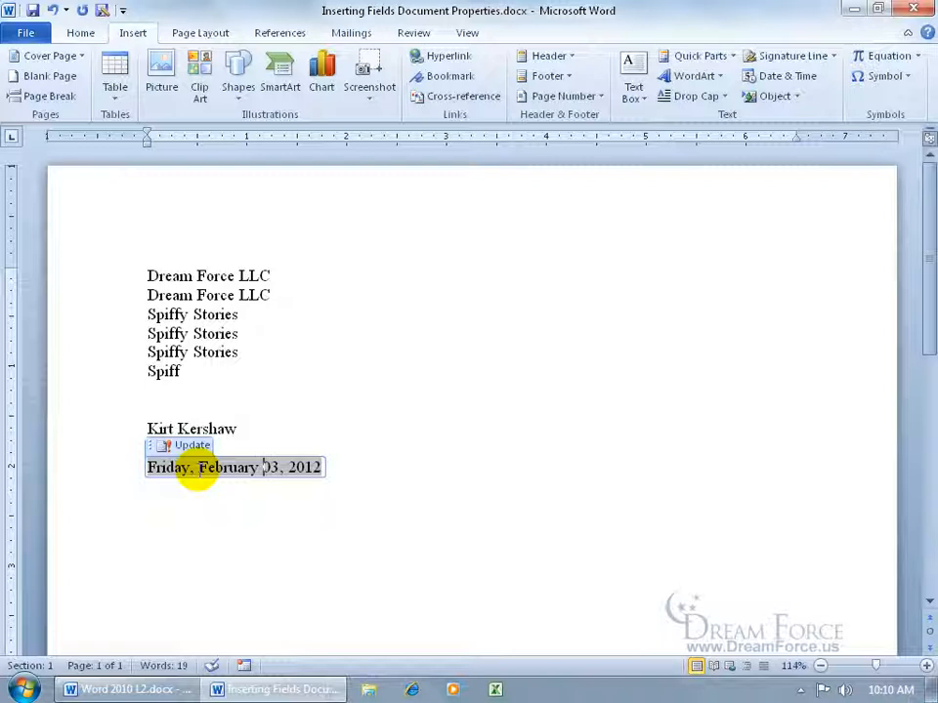
left_click(393, 466)
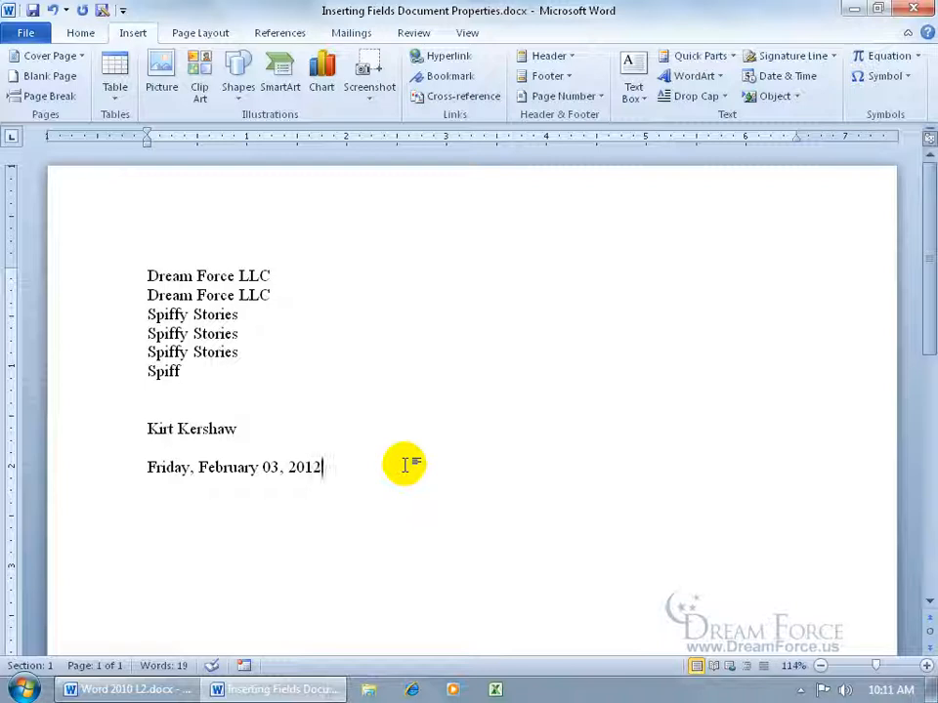
- Update the date field, then change it to a date-and-time format with seconds
left_click(266, 466)
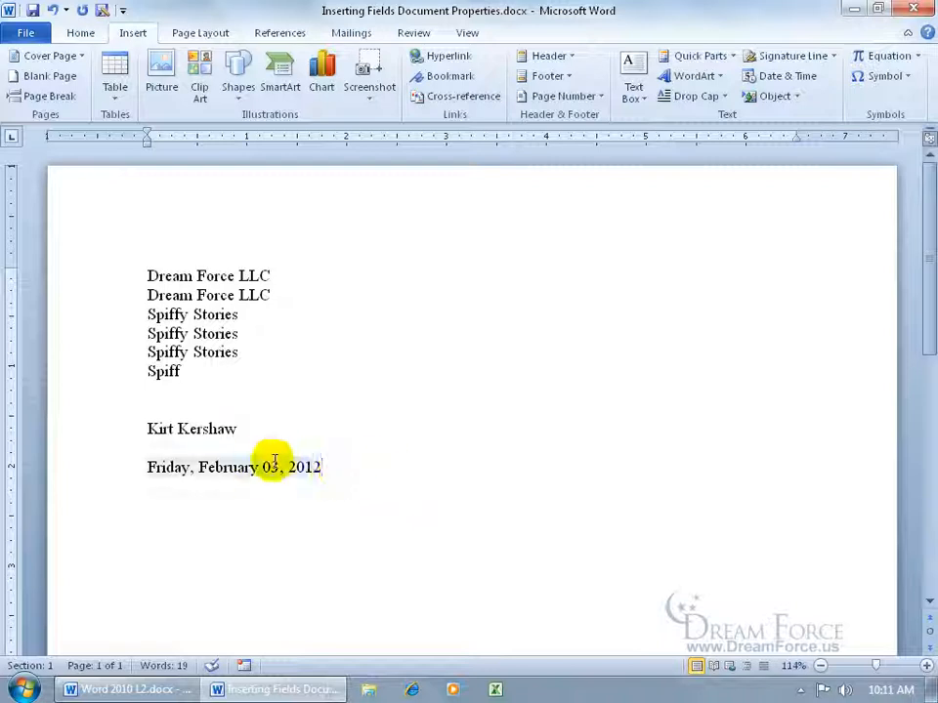
right_click(261, 466)
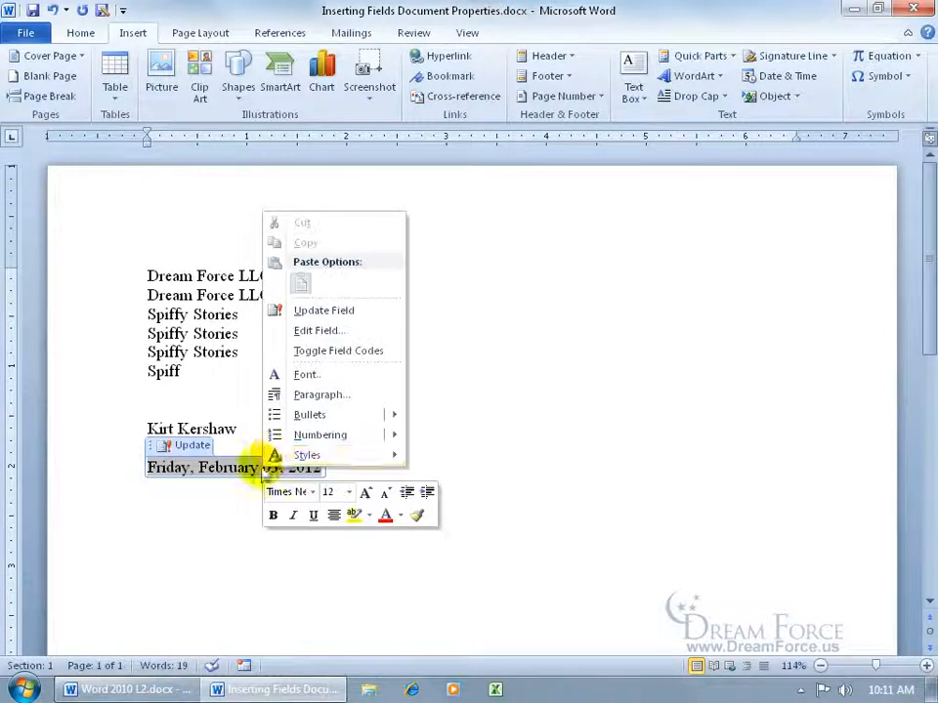
left_click(344, 310)
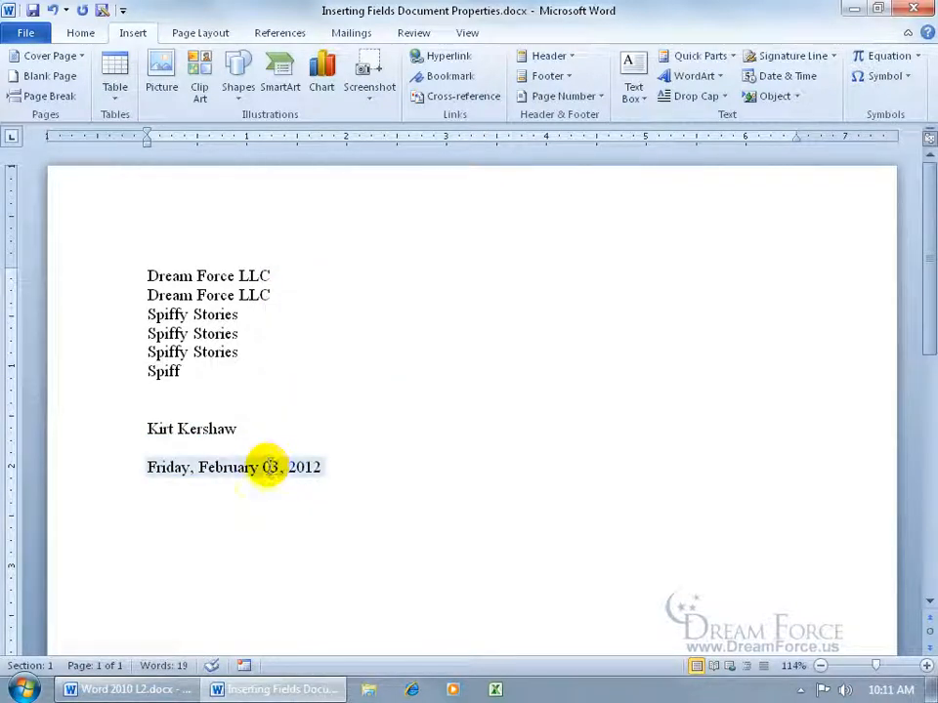
right_click(265, 470)
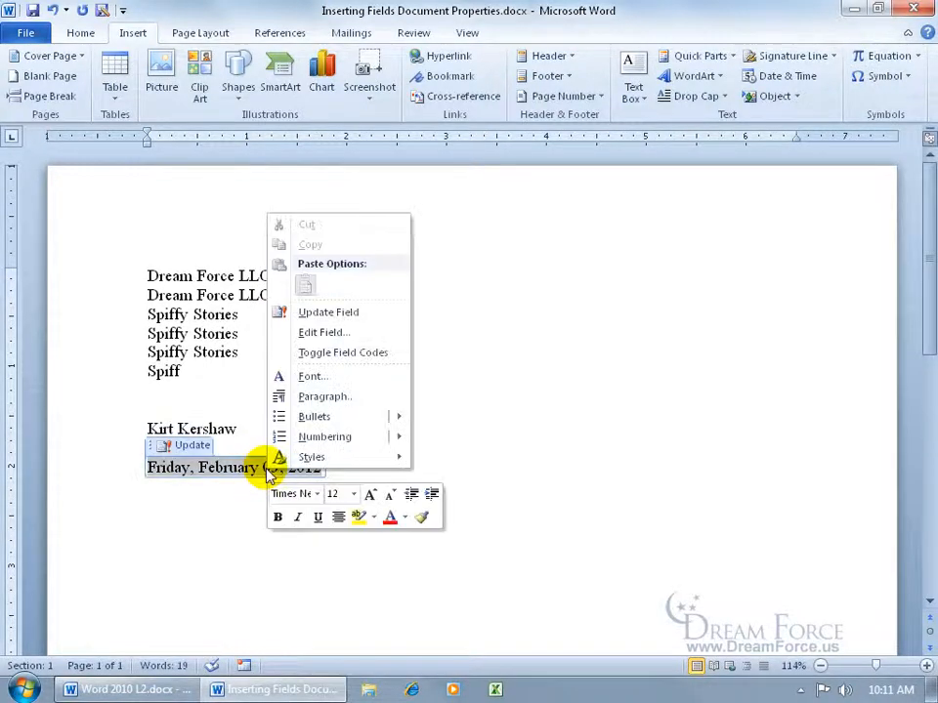
left_click(345, 333)
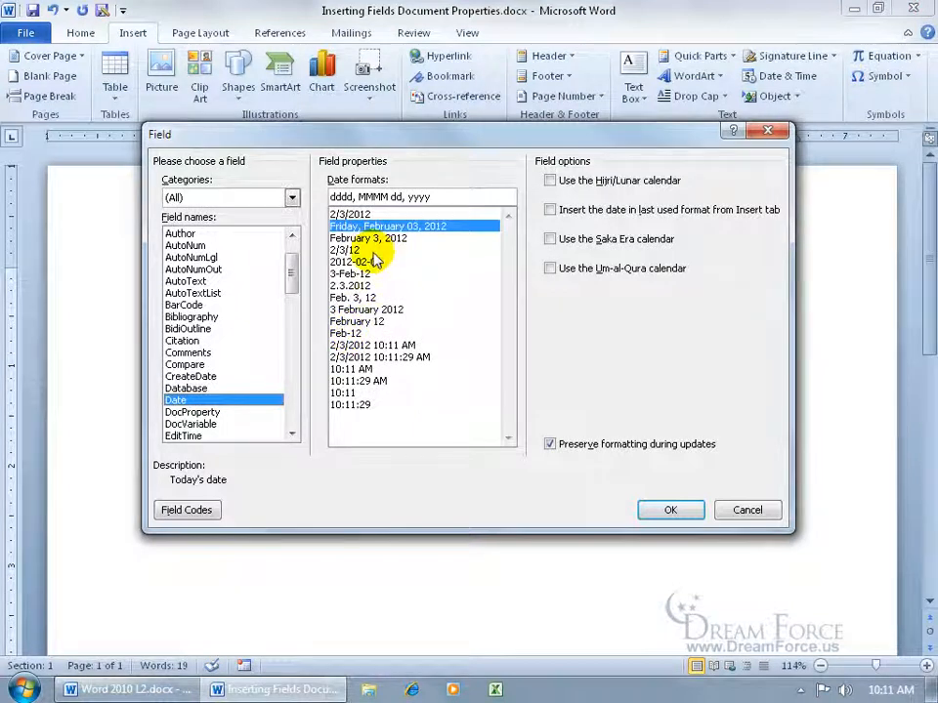
left_click(388, 357)
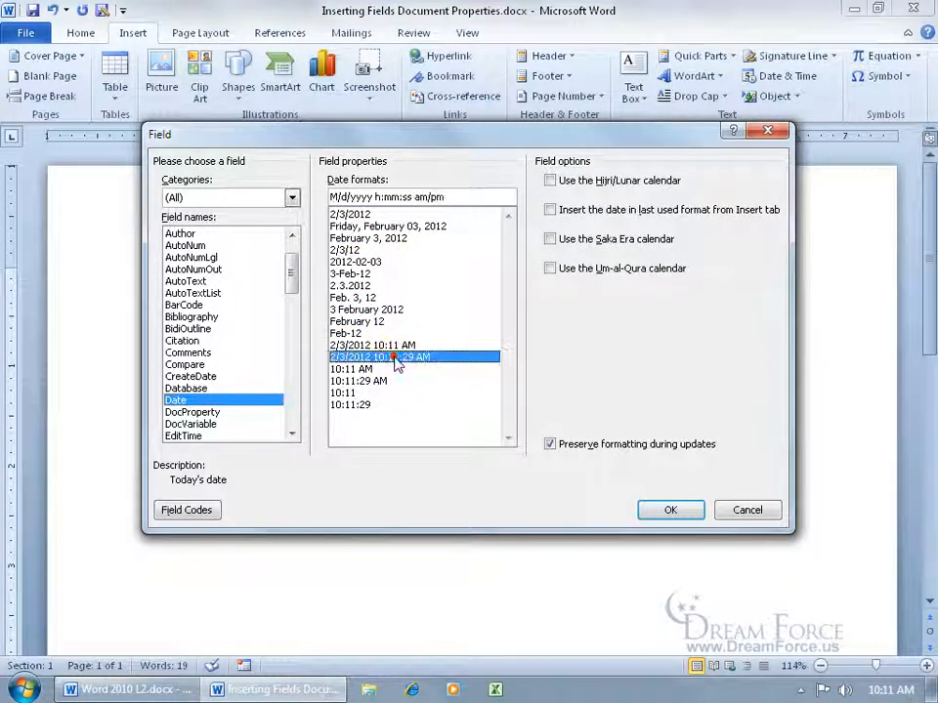
left_click(670, 510)
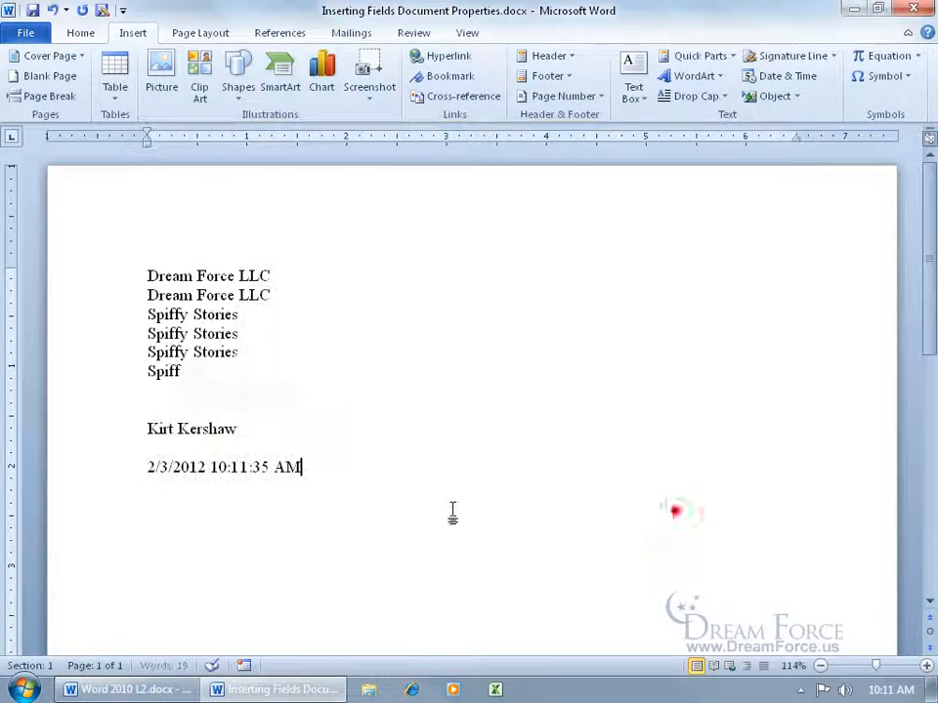
right_click(256, 465)
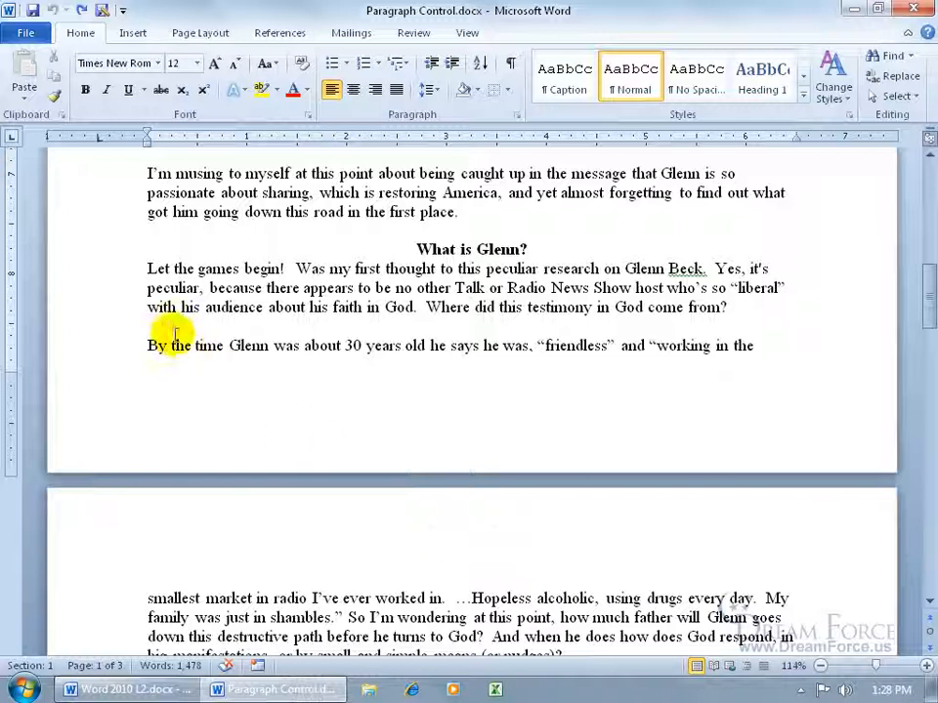
- Add then undo a blank line, check Paragraph settings unchanged, and delete 'Let the games begin!'
key("Return")
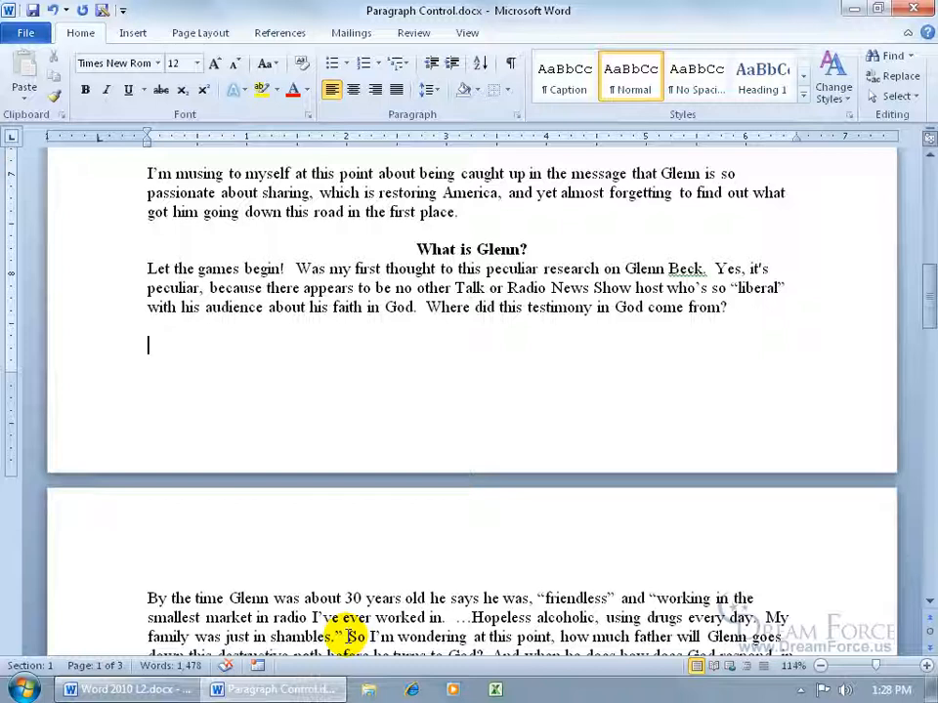
left_click(53, 10)
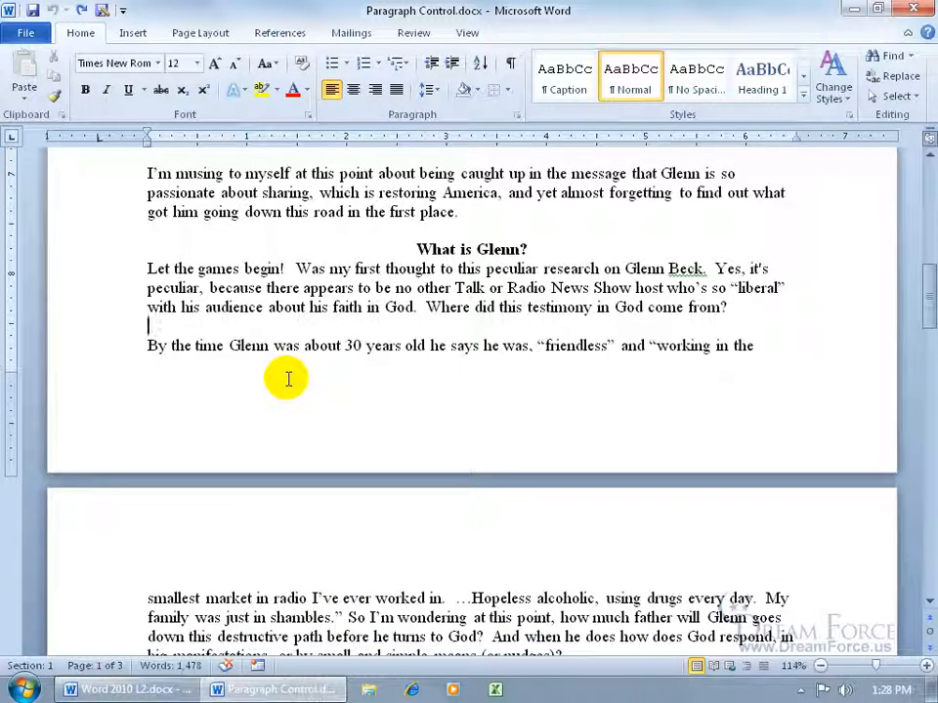
right_click(396, 349)
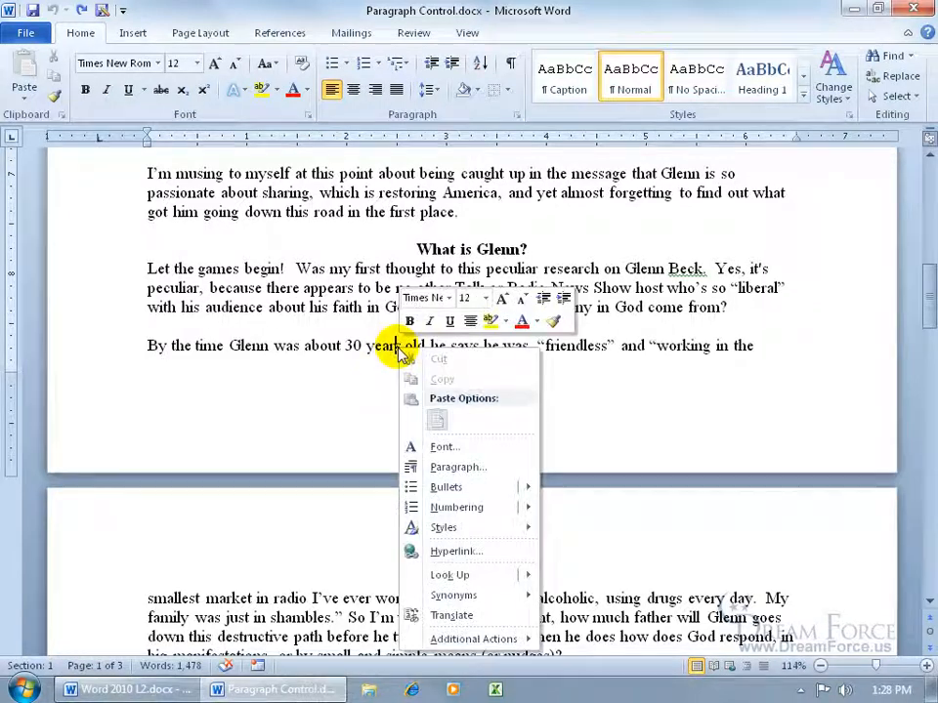
left_click(459, 467)
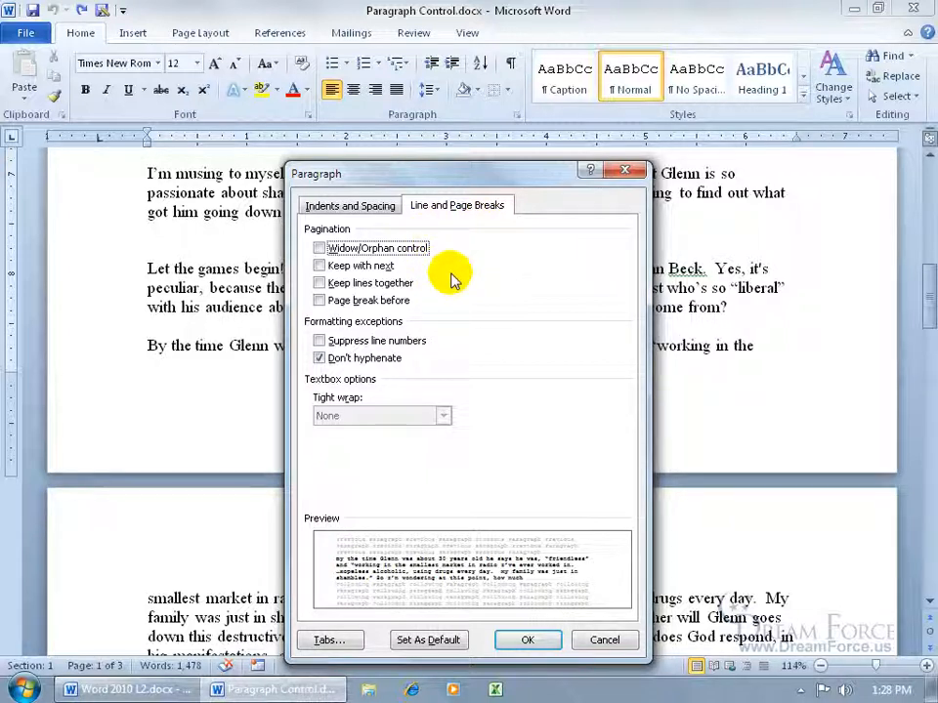
left_click(625, 170)
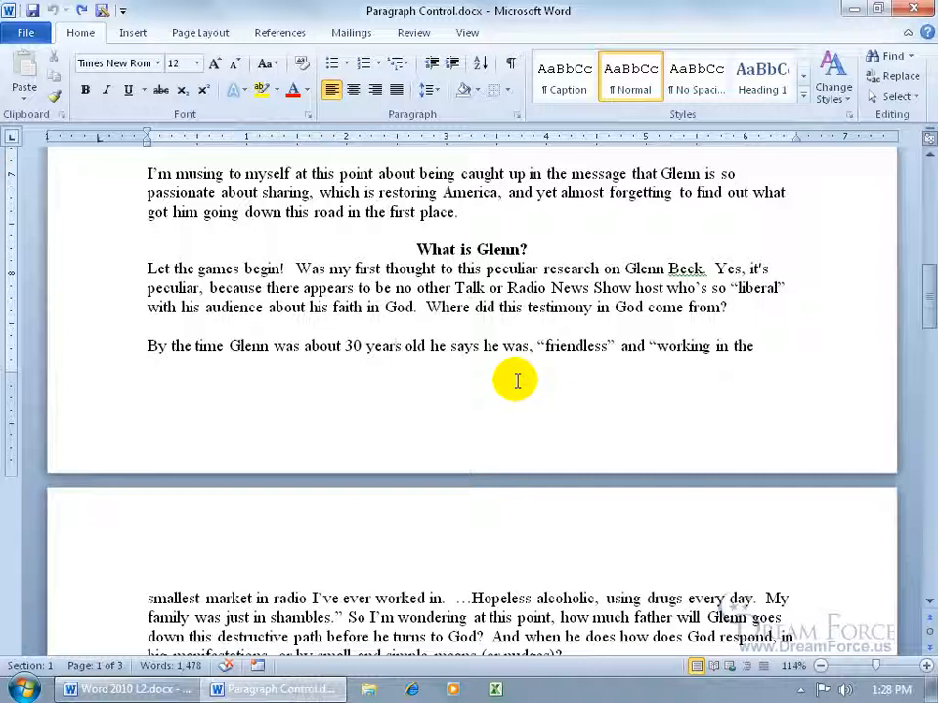
left_click_drag(146, 267, 728, 306)
key("Delete")
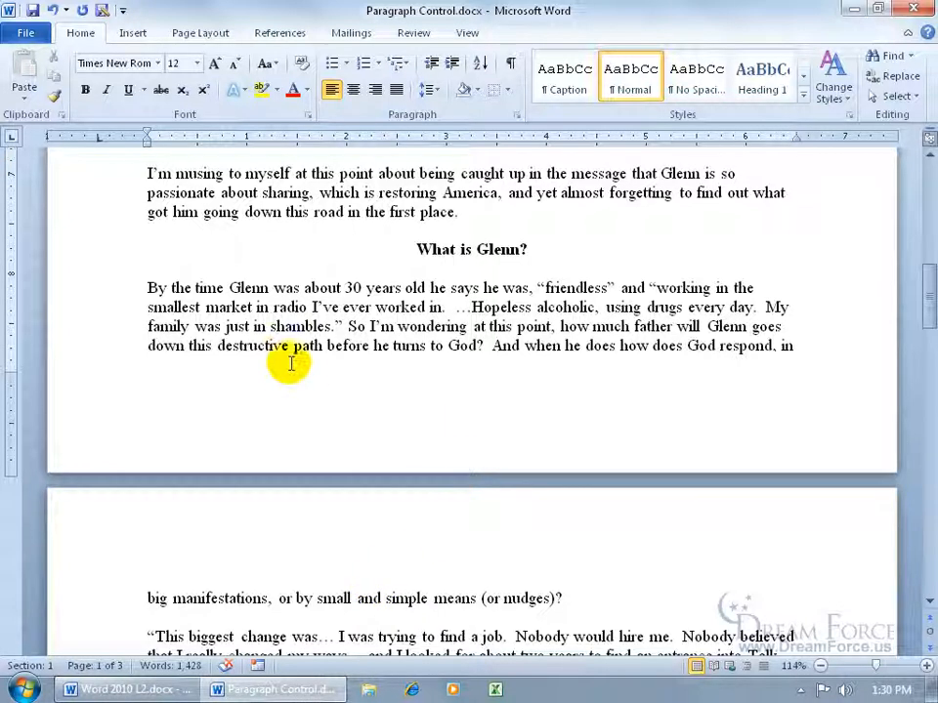
- Turn on Widow/Orphan control for the 'By the time' paragraph, then undo the change
right_click(304, 314)
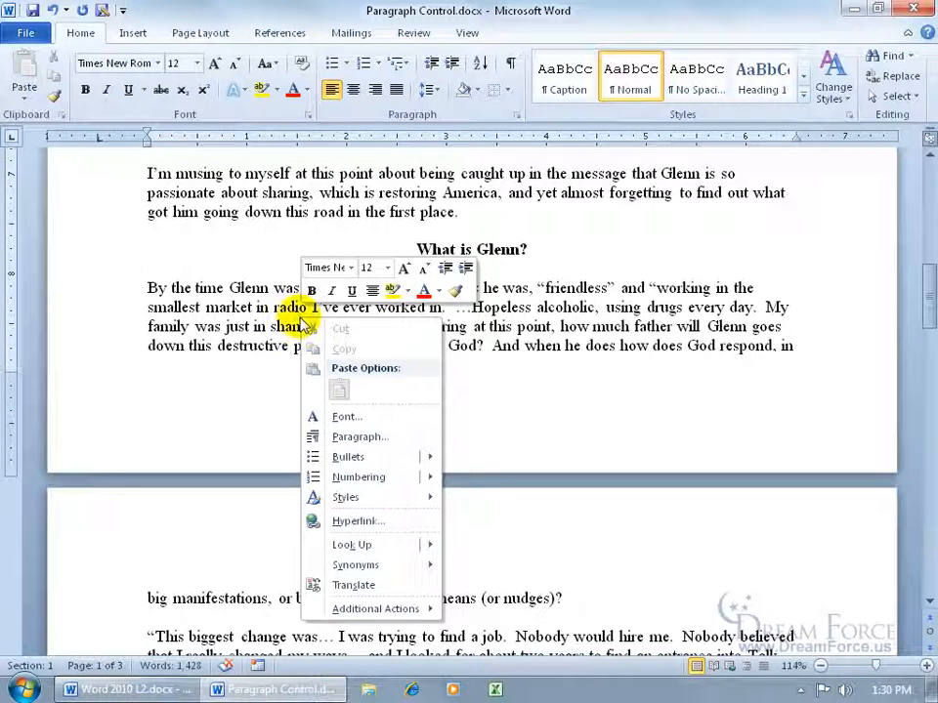
left_click(360, 437)
left_click(323, 250)
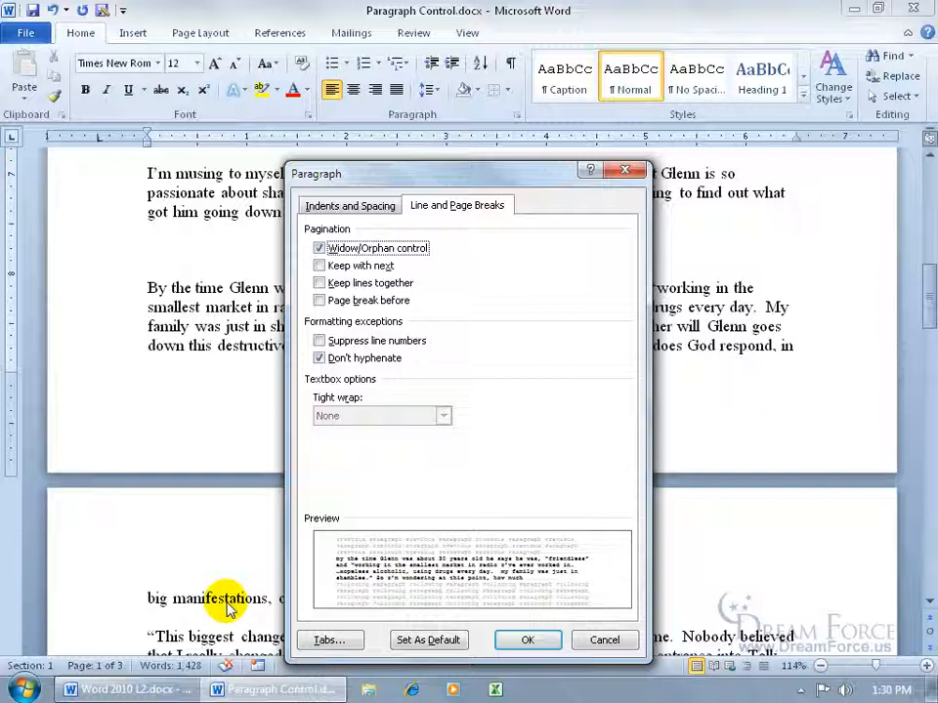
left_click(526, 640)
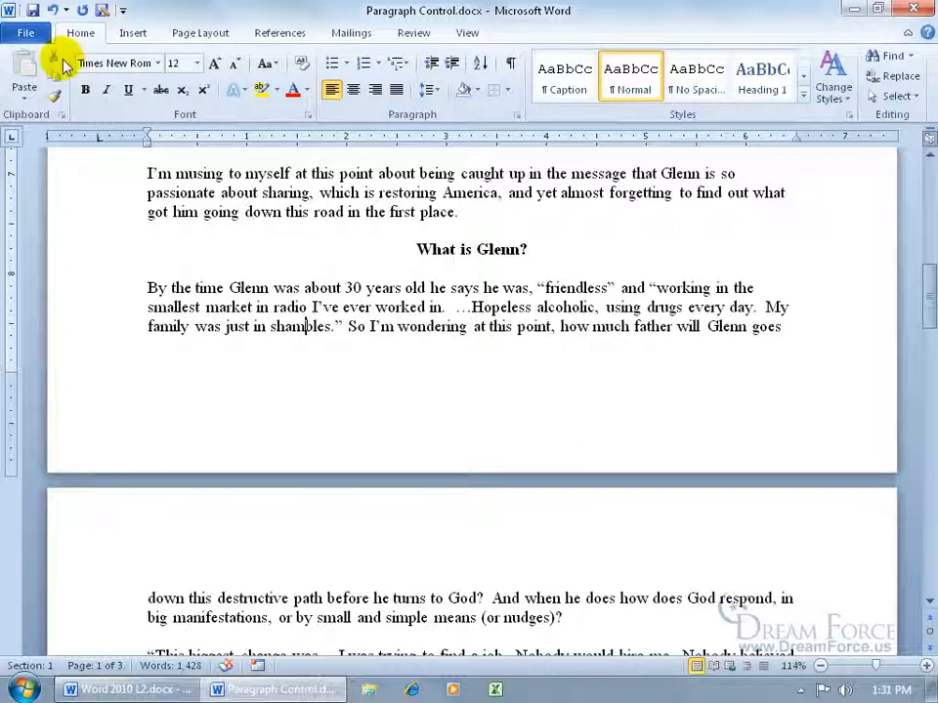
left_click(50, 10)
left_click(51, 10)
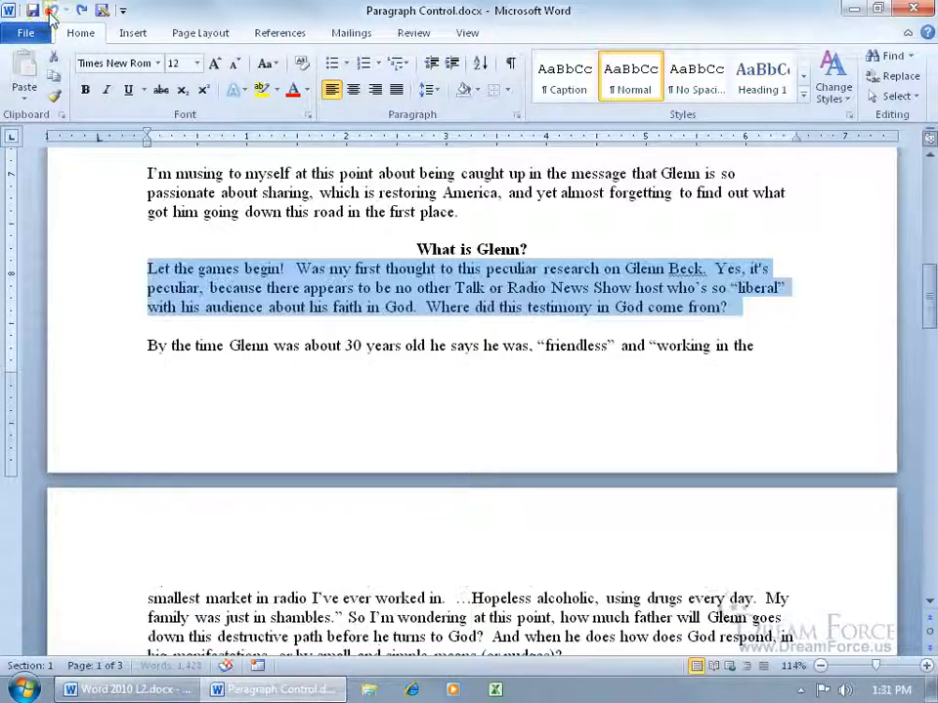
right_click(297, 345)
left_click(349, 468)
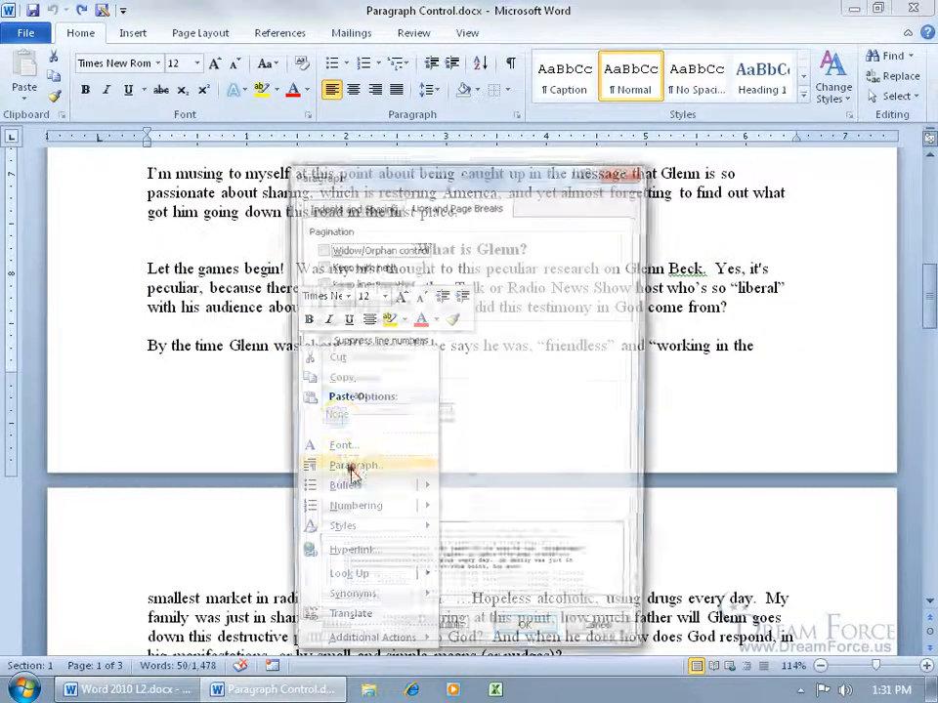
left_click(319, 247)
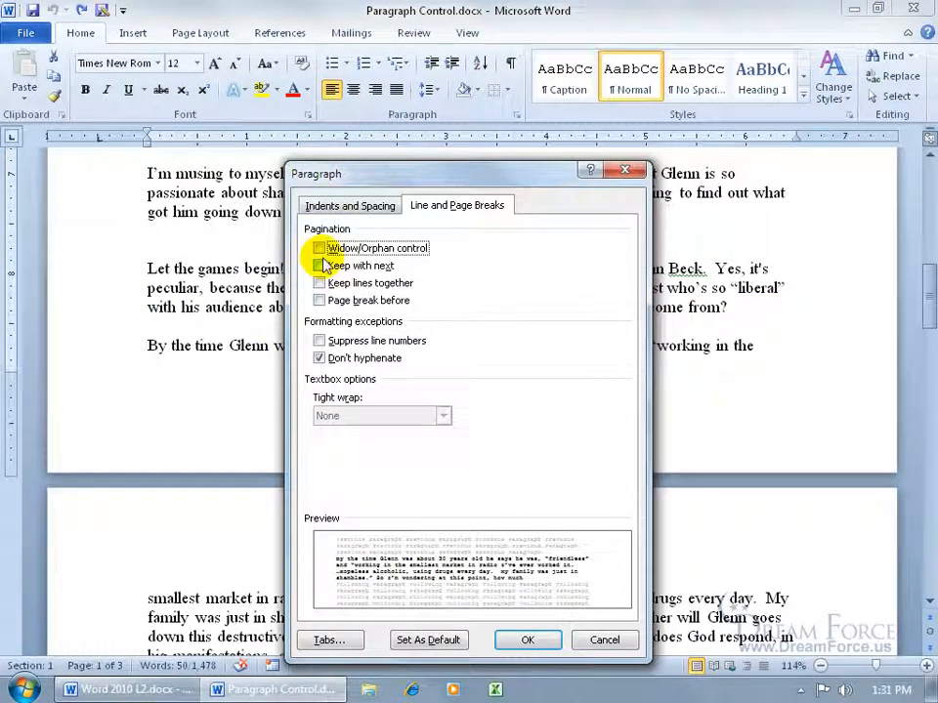
left_click(528, 642)
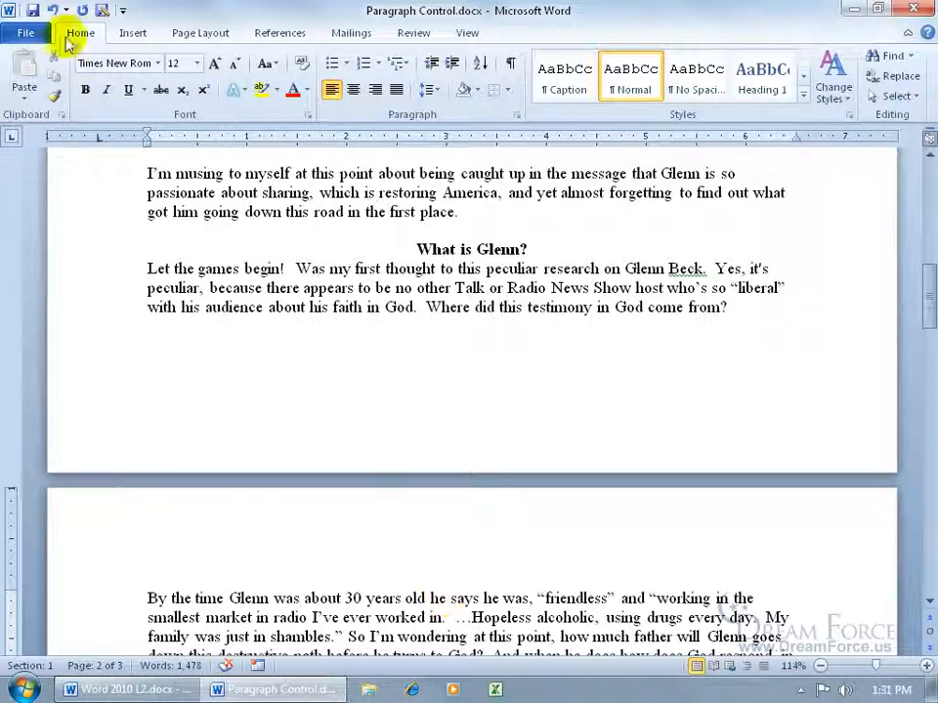
left_click(52, 11)
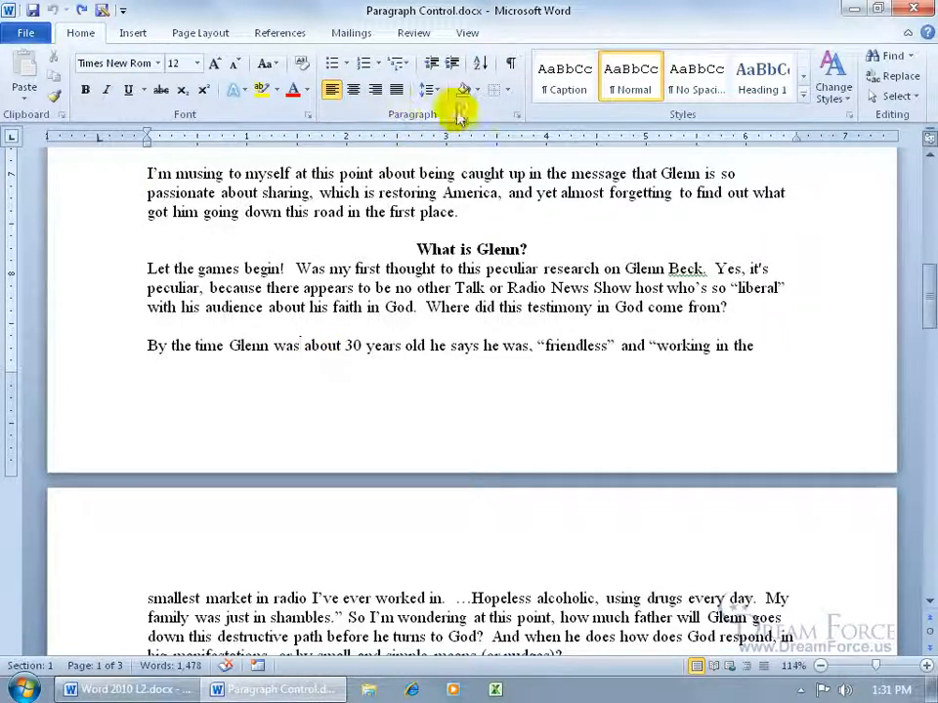
- Show formatting marks and add a new 'Text' line above the 'By the time' paragraph
left_click(509, 65)
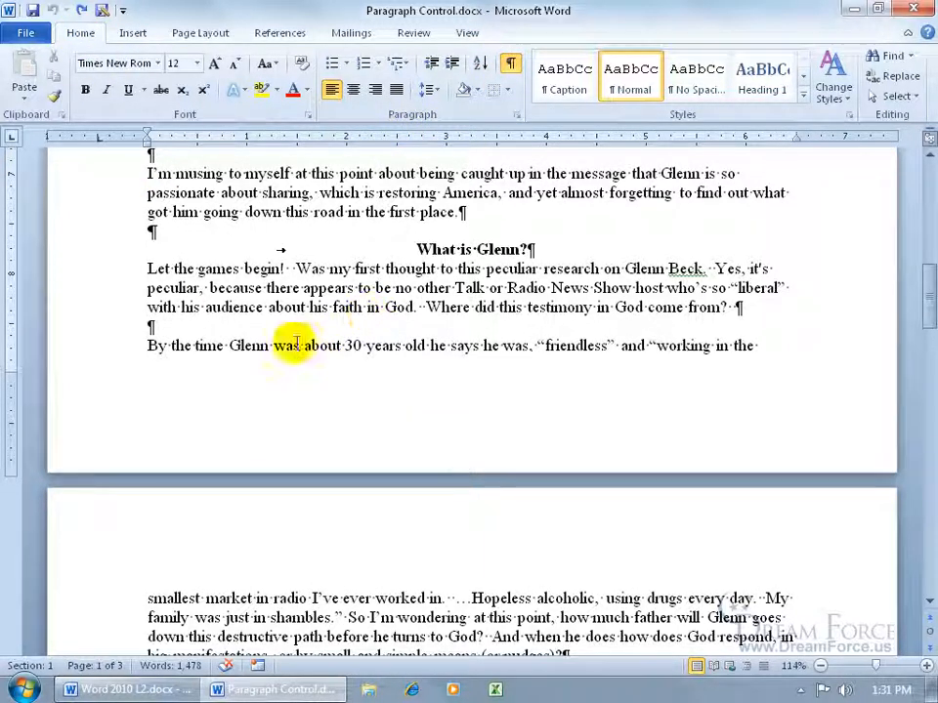
left_click(154, 326)
key("Return")
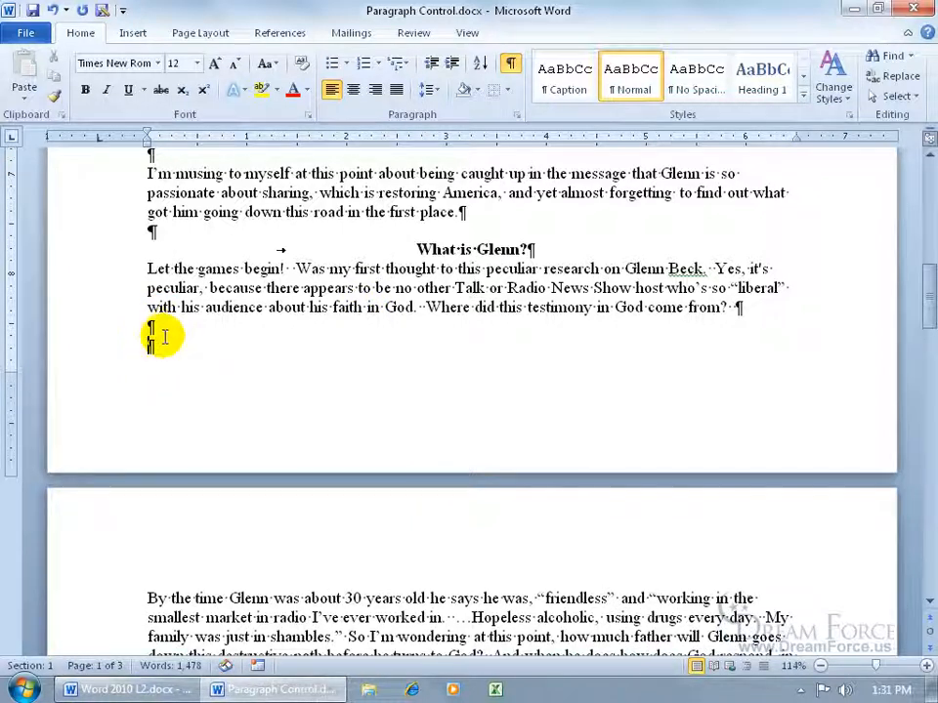
type("ext")
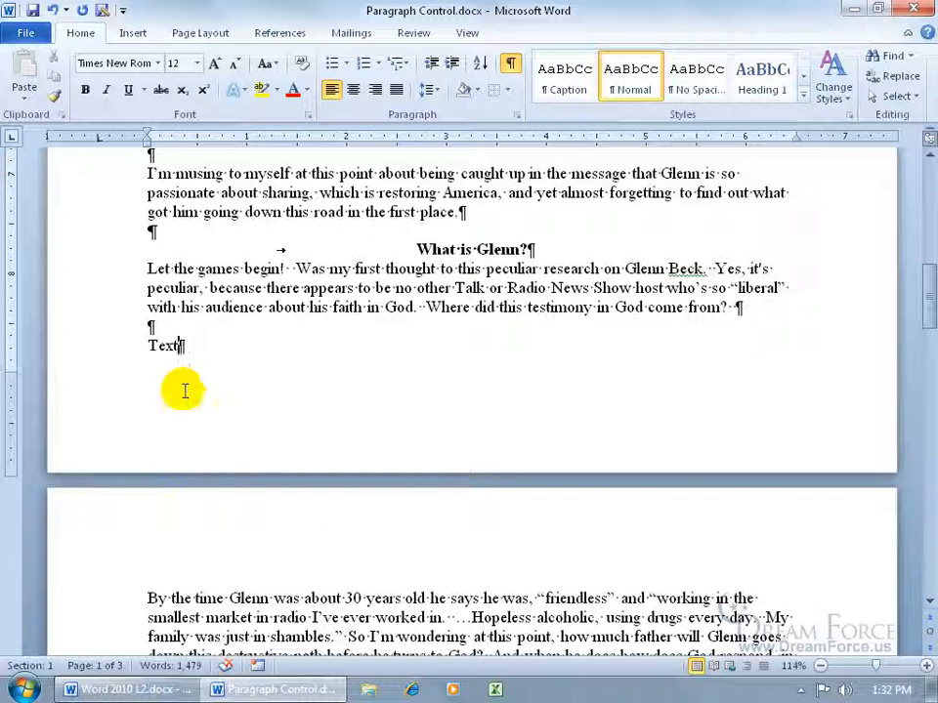
- Set the 'Text' line to Keep with next
right_click(181, 344)
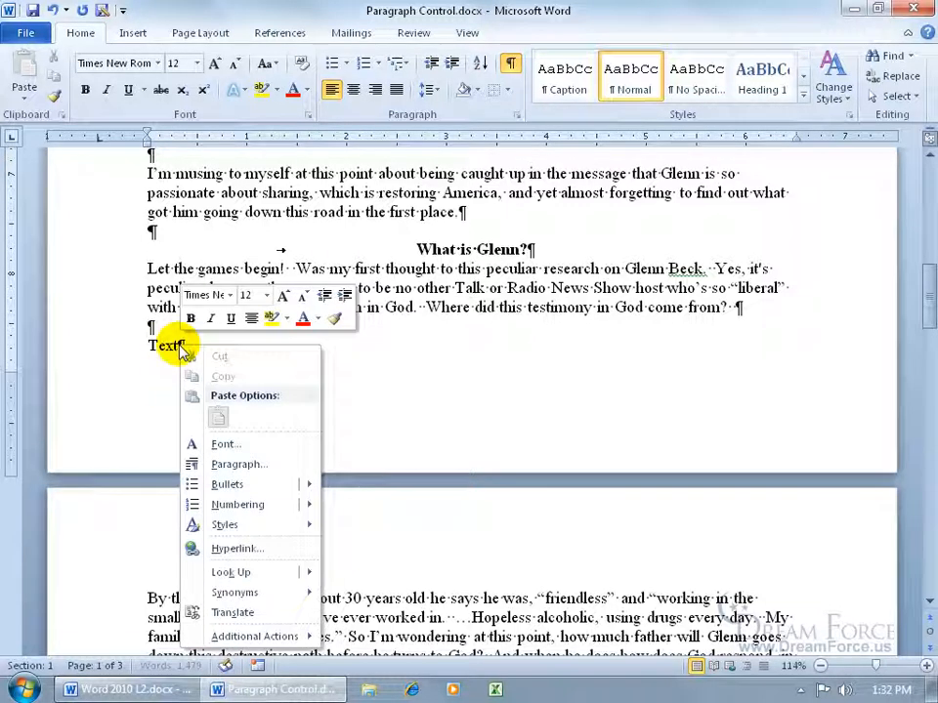
left_click(239, 466)
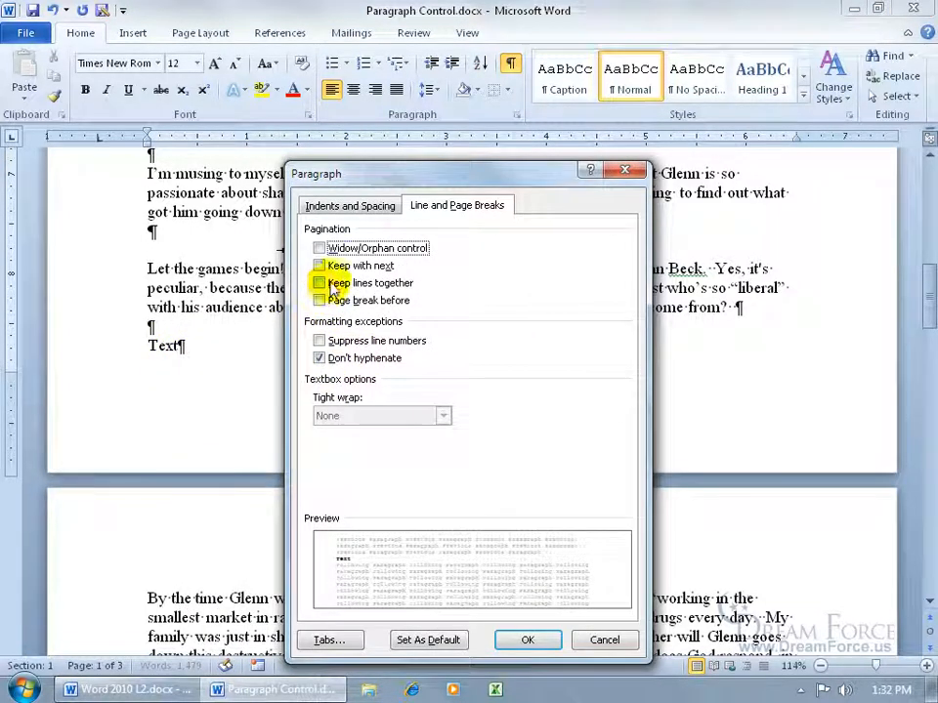
left_click(320, 264)
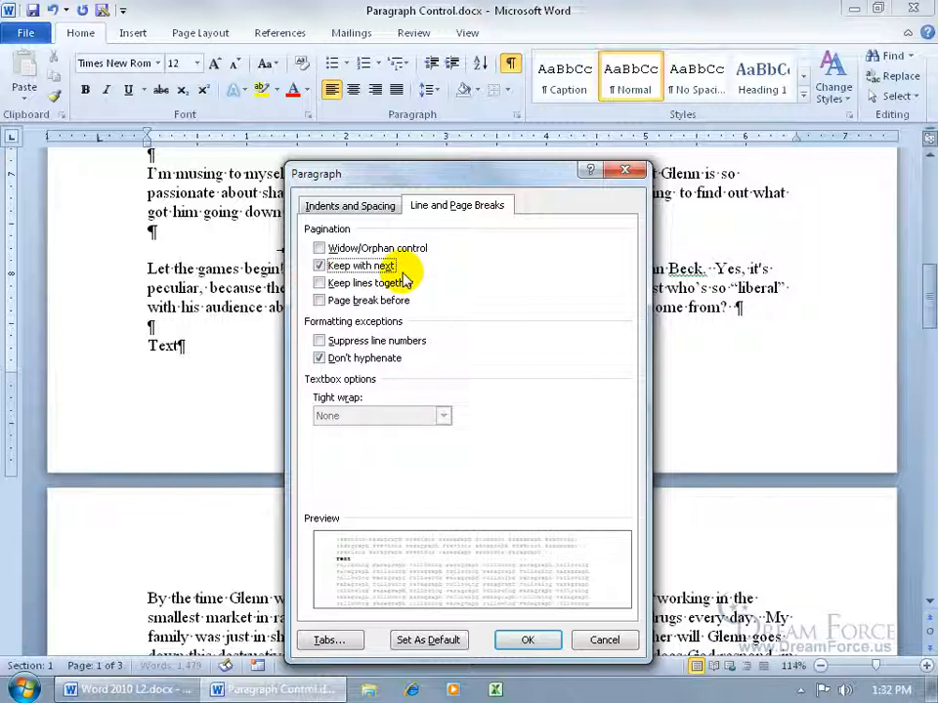
left_click(528, 640)
scroll(266, 556, "down", 1)
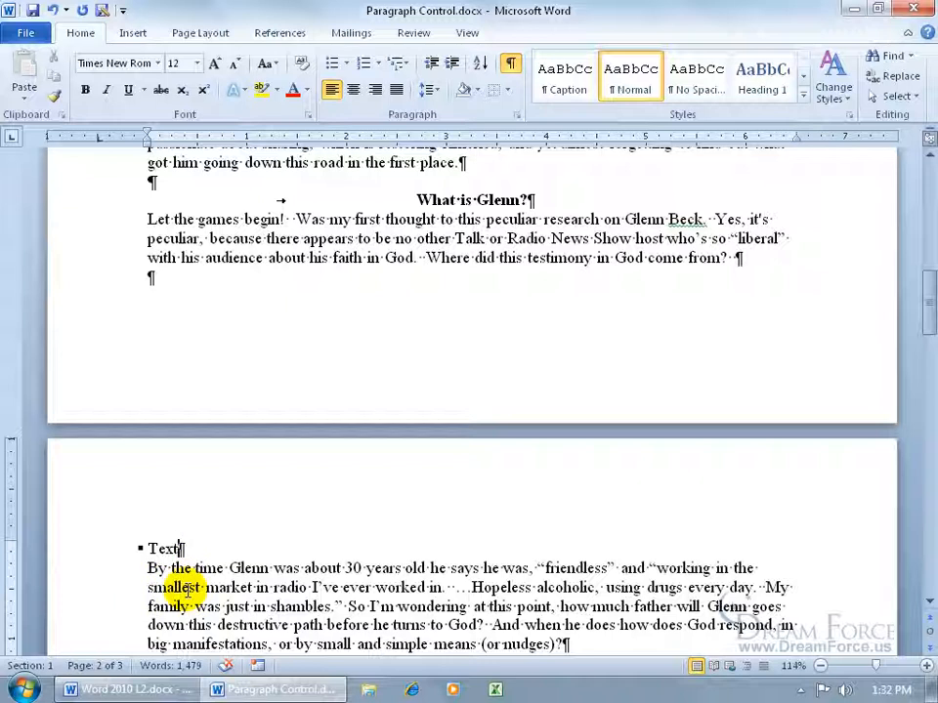
- Undo the keep-with-next change and delete the 'Text' line
left_click(53, 10)
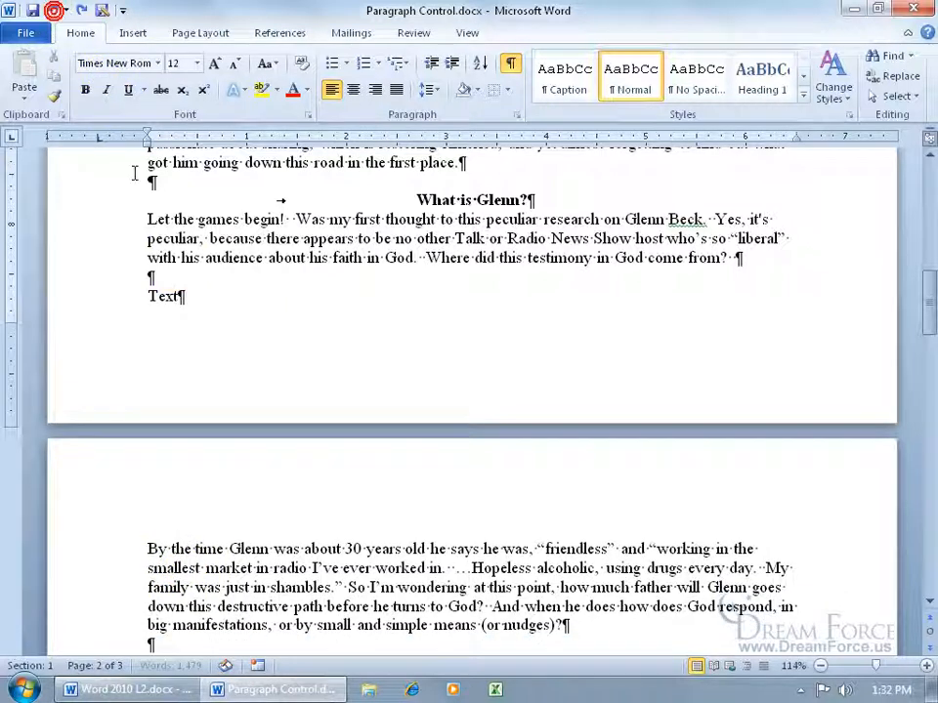
left_click_drag(182, 296, 150, 296)
key("Delete")
key("Delete")
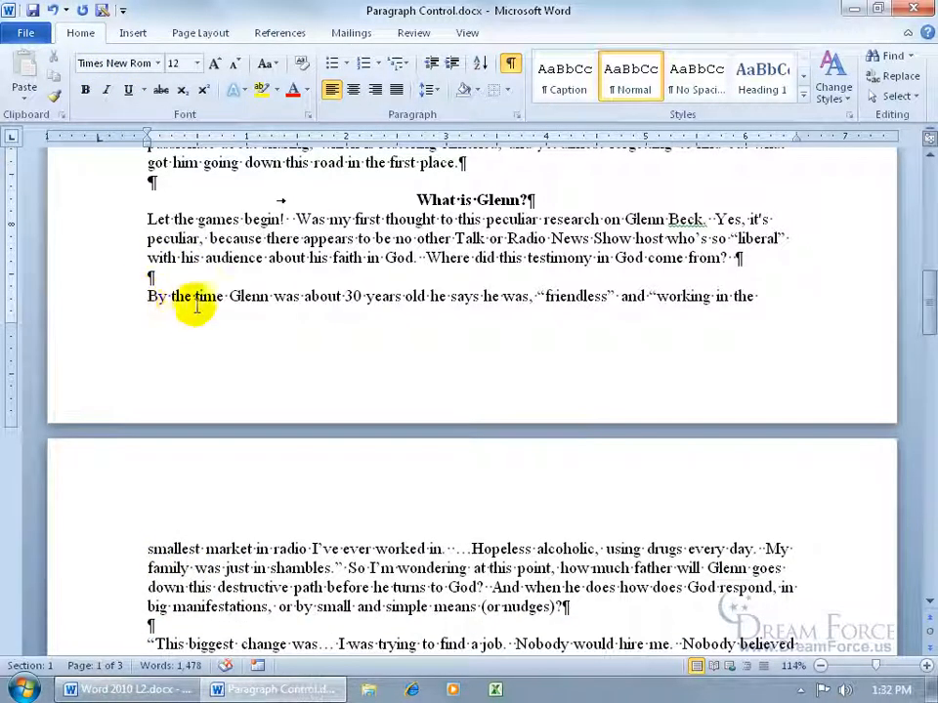
- Turn on Keep lines together for the 'By the time' paragraph
right_click(237, 298)
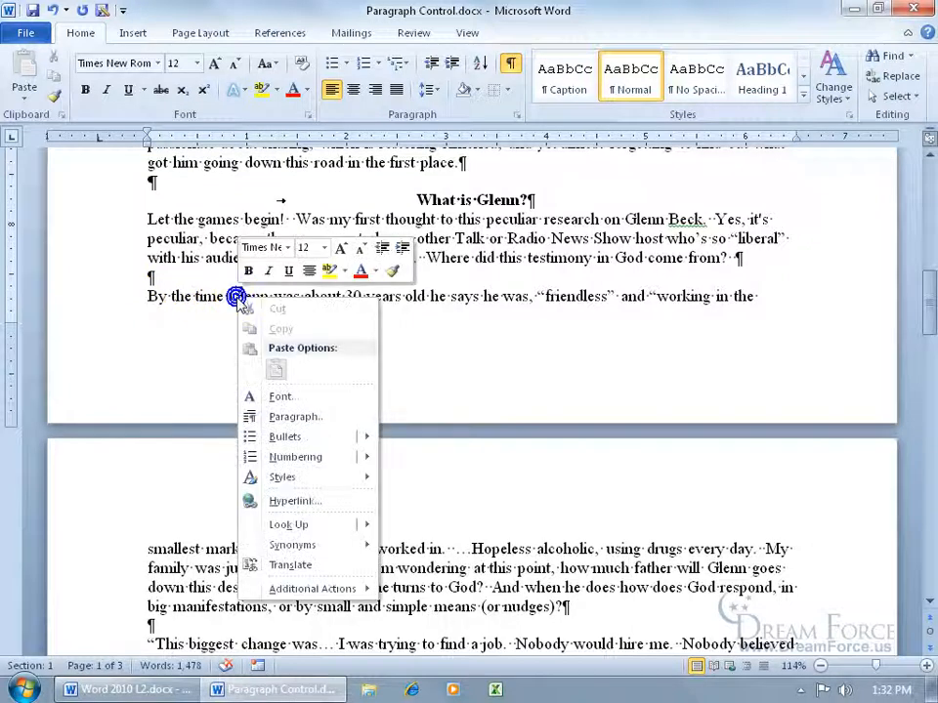
left_click(309, 416)
left_click(318, 283)
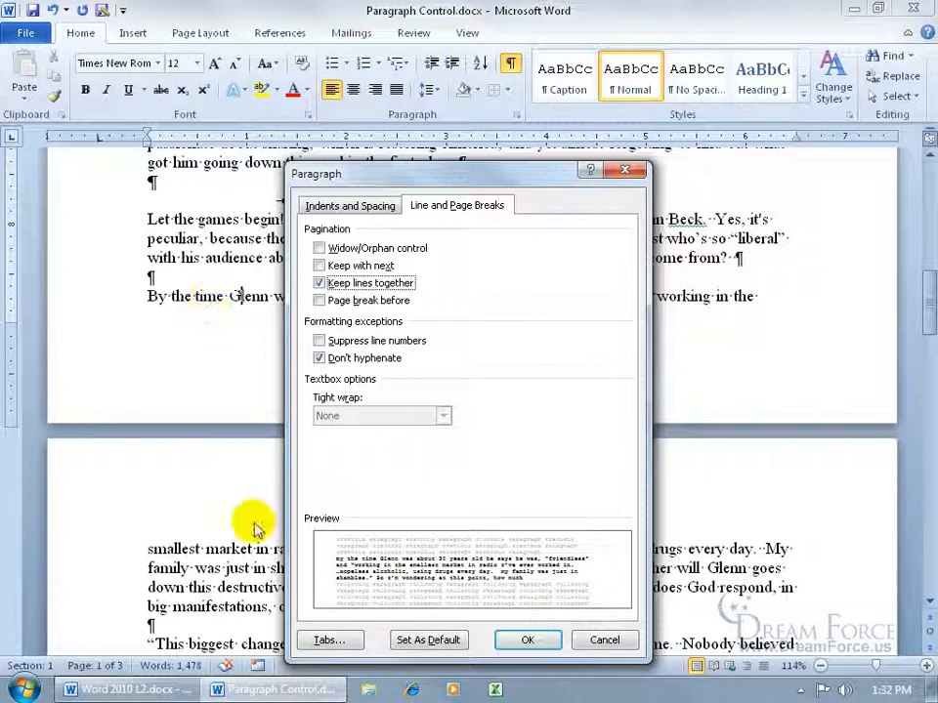
left_click(522, 640)
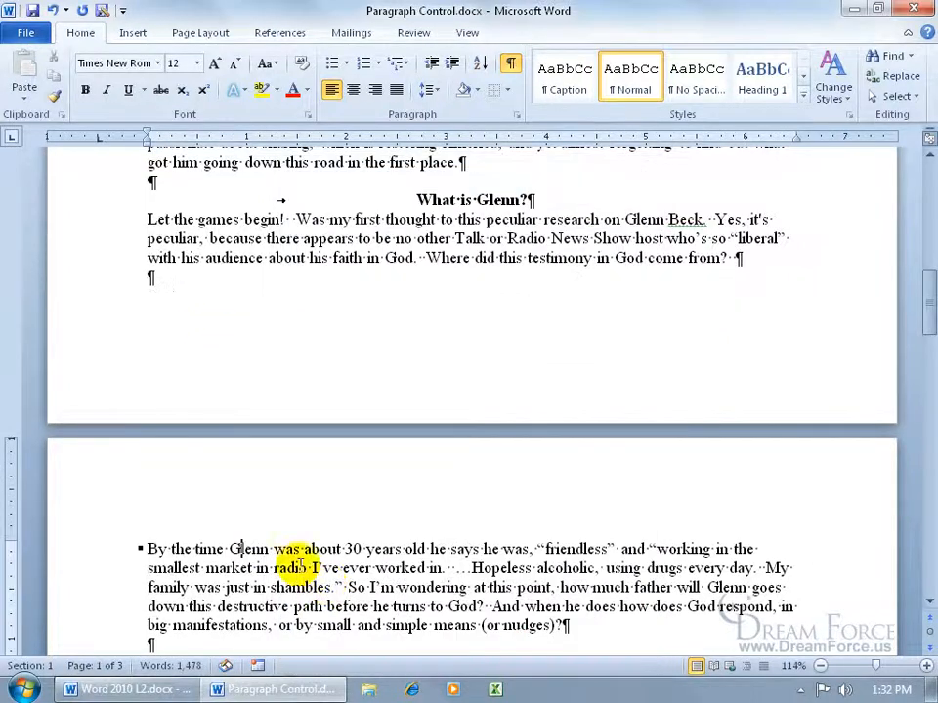
- Turn Keep lines together back off for the 'By the time' paragraph
left_click(143, 550)
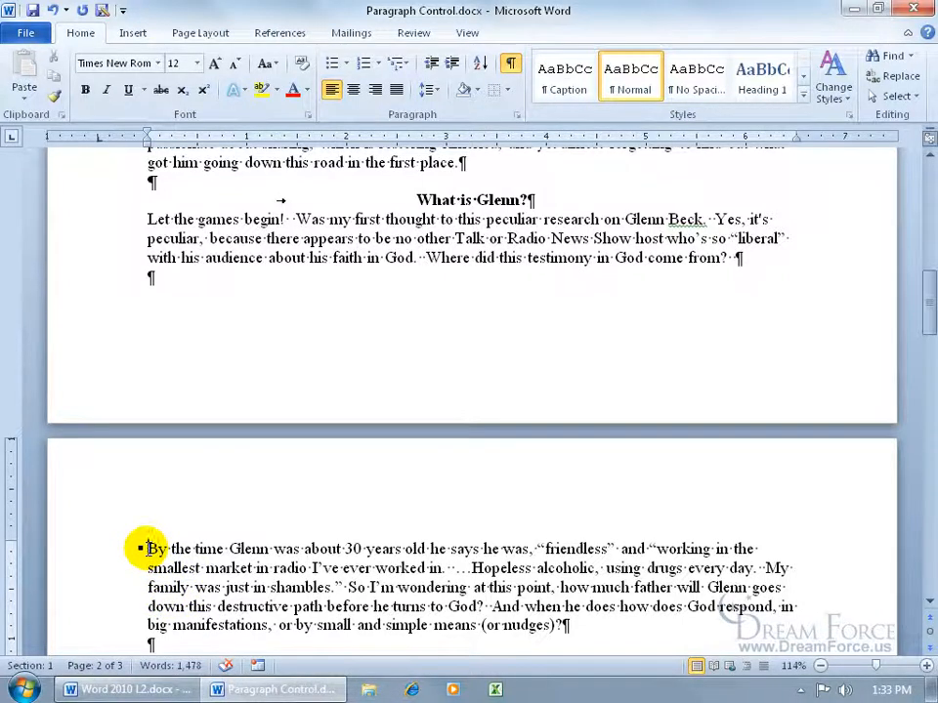
right_click(145, 549)
left_click(231, 374)
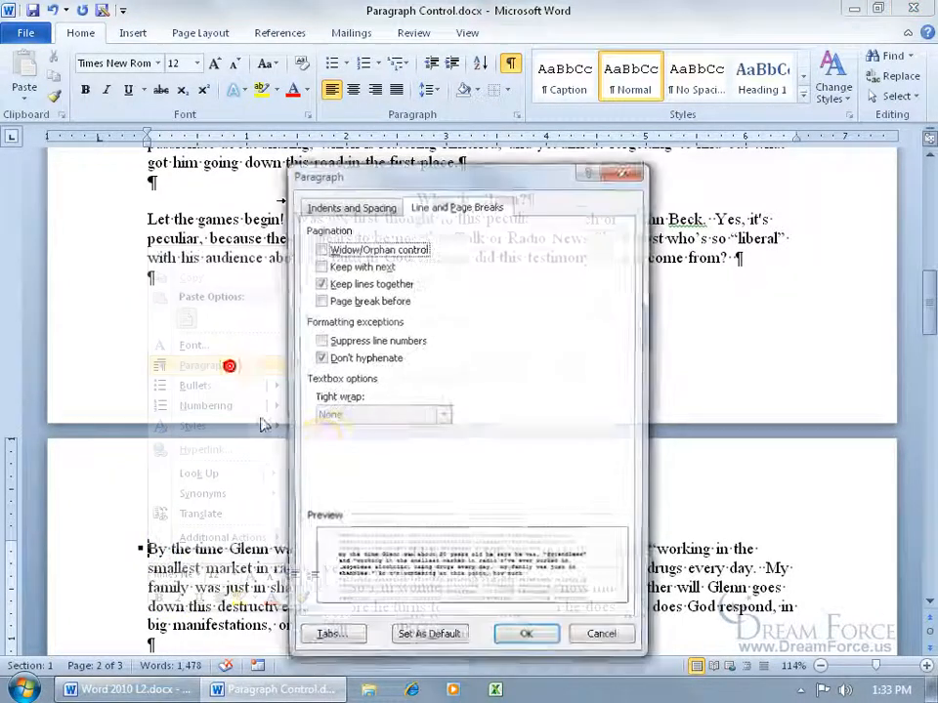
left_click(319, 282)
left_click(528, 642)
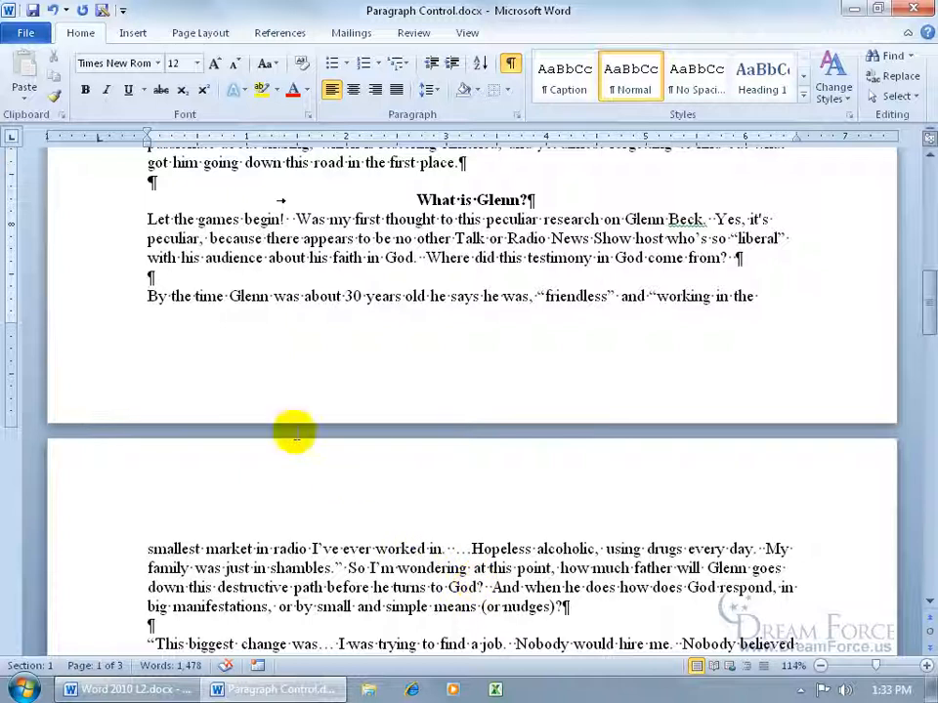
- Set Page break before on the 'By the time' paragraph
right_click(149, 297)
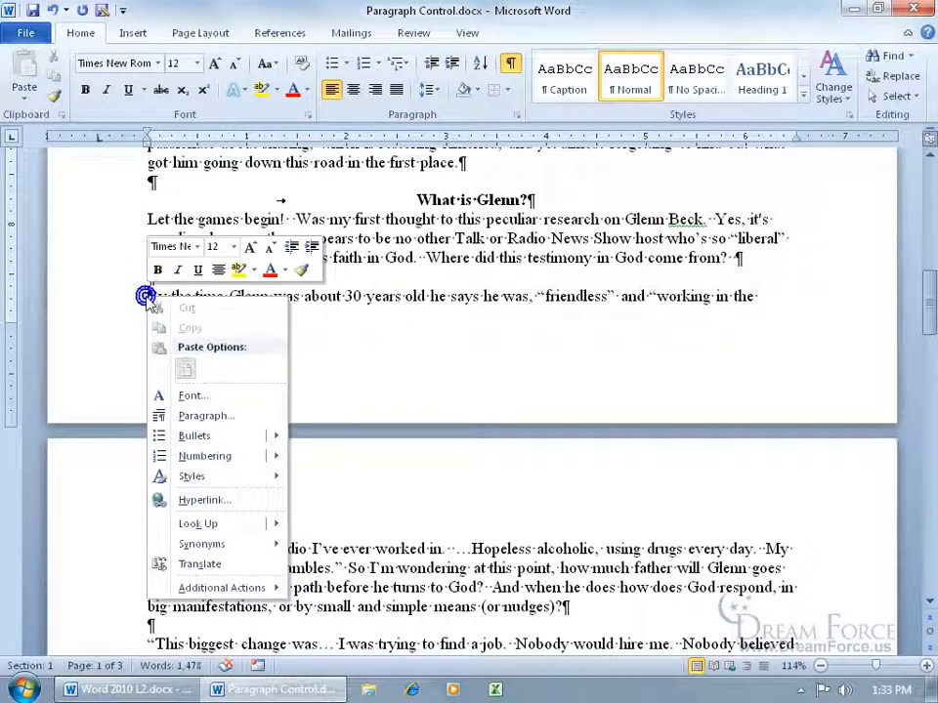
left_click(185, 415)
left_click(330, 301)
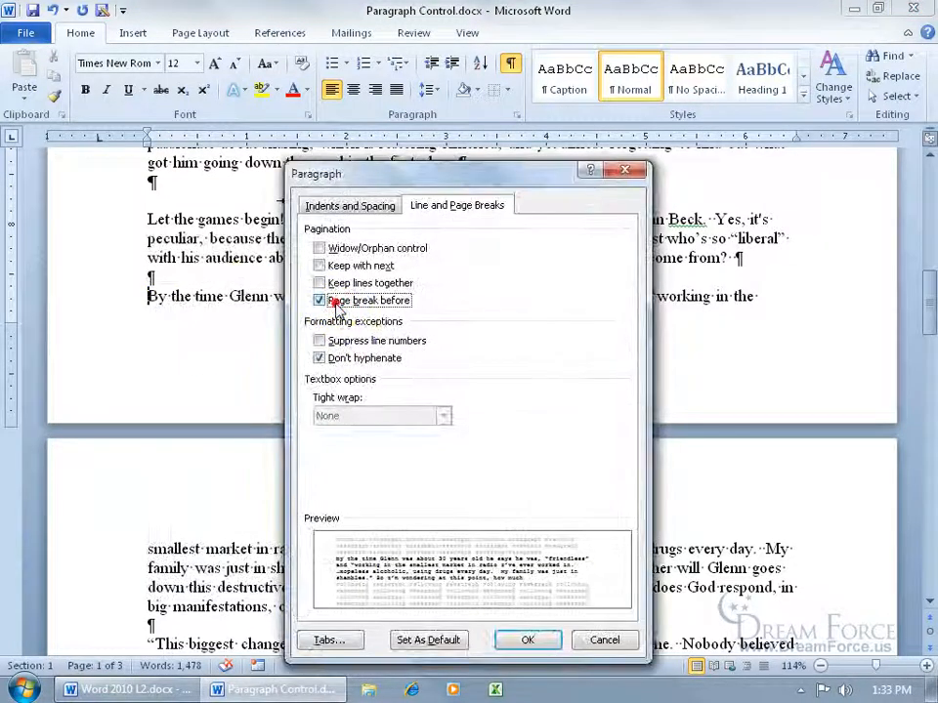
left_click(534, 641)
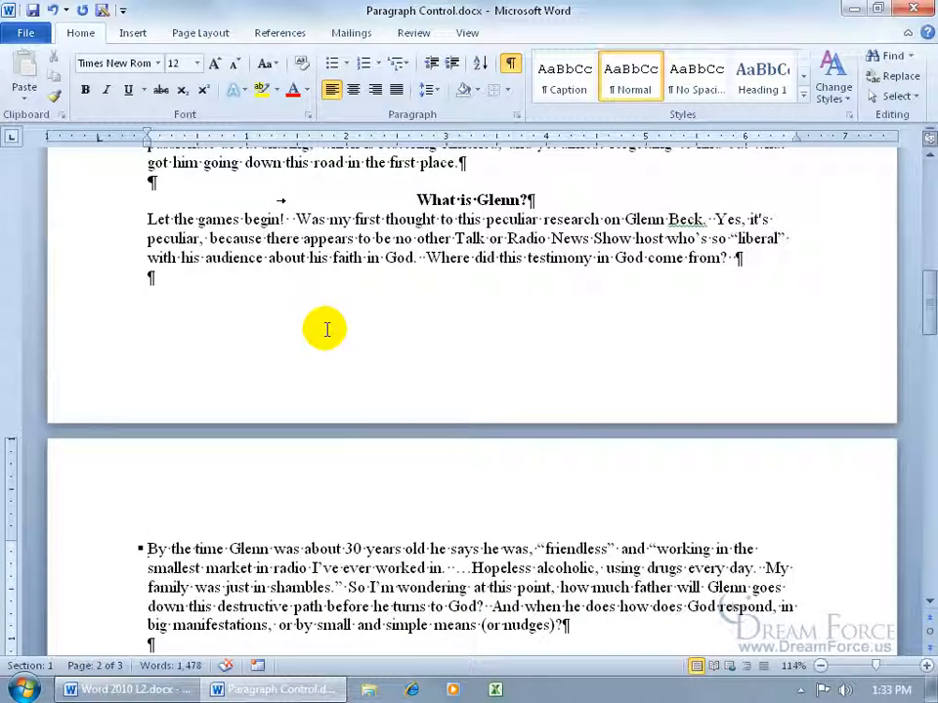
- Set Page break before on the 'This is Glenn' heading, then add and undo an extra break
left_click_drag(928, 283, 928, 415)
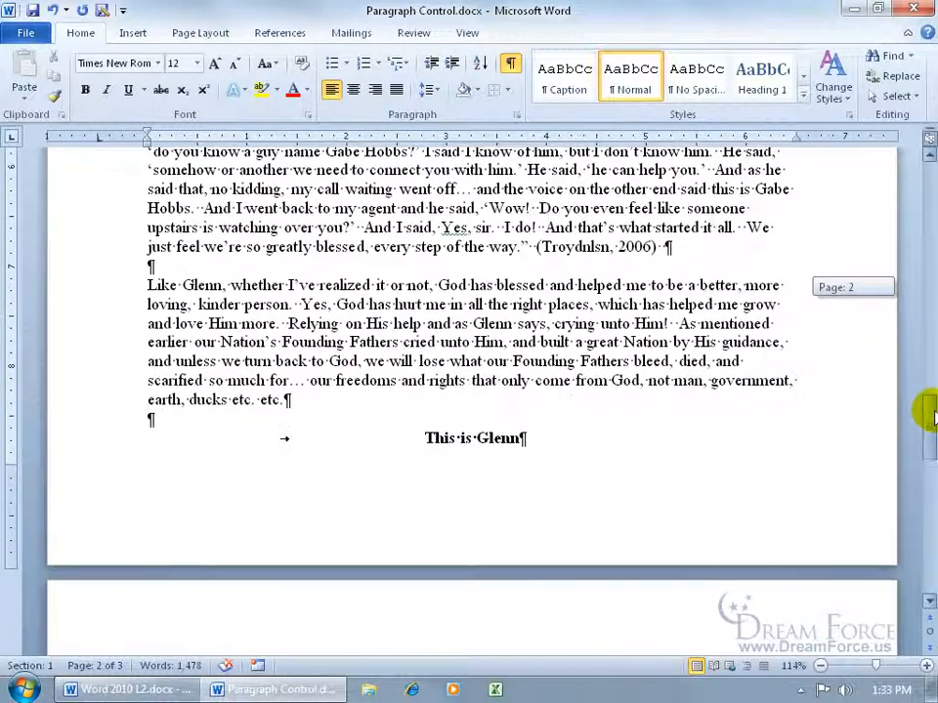
right_click(517, 439)
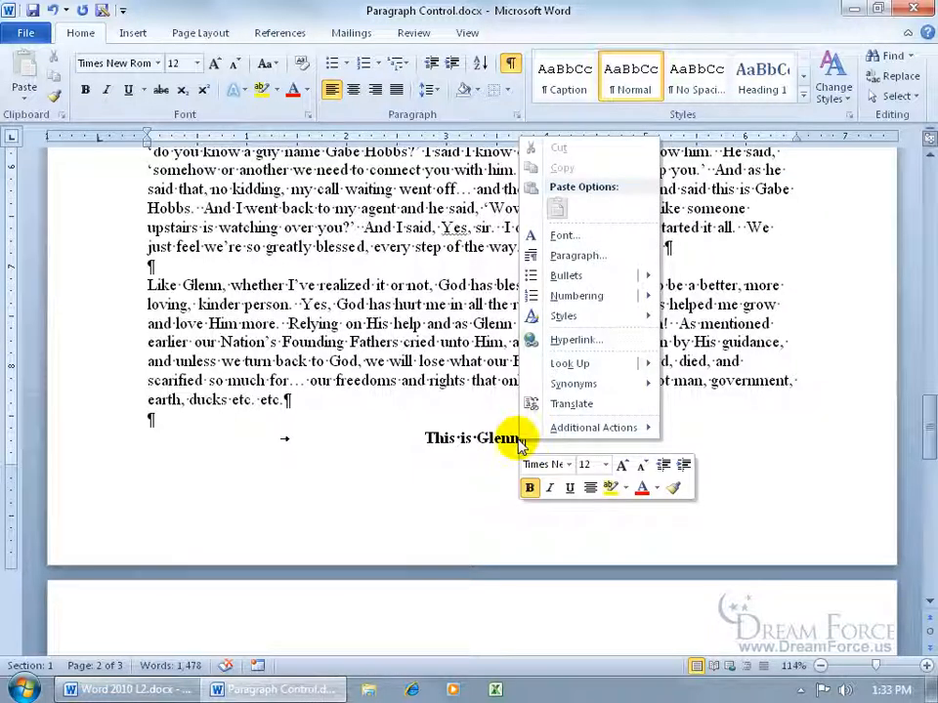
left_click(575, 255)
left_click(347, 300)
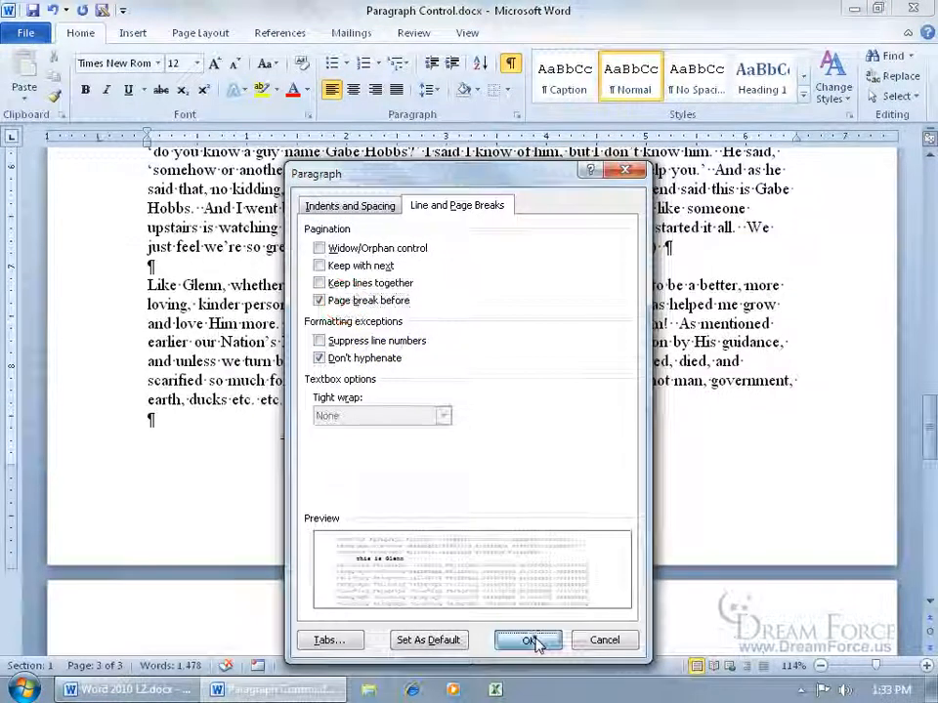
left_click(527, 640)
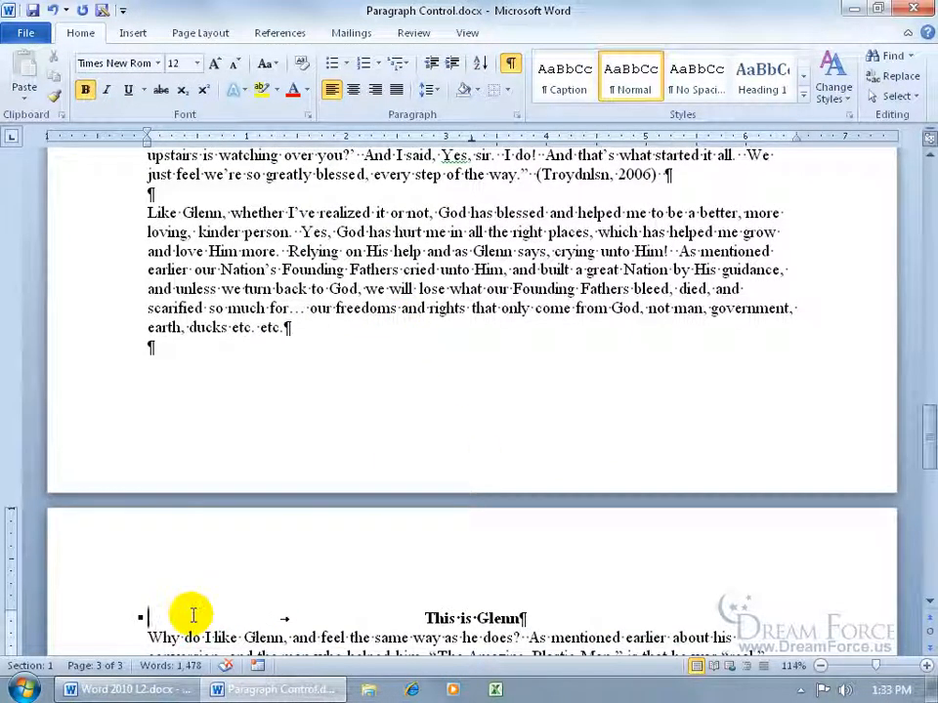
key("Return")
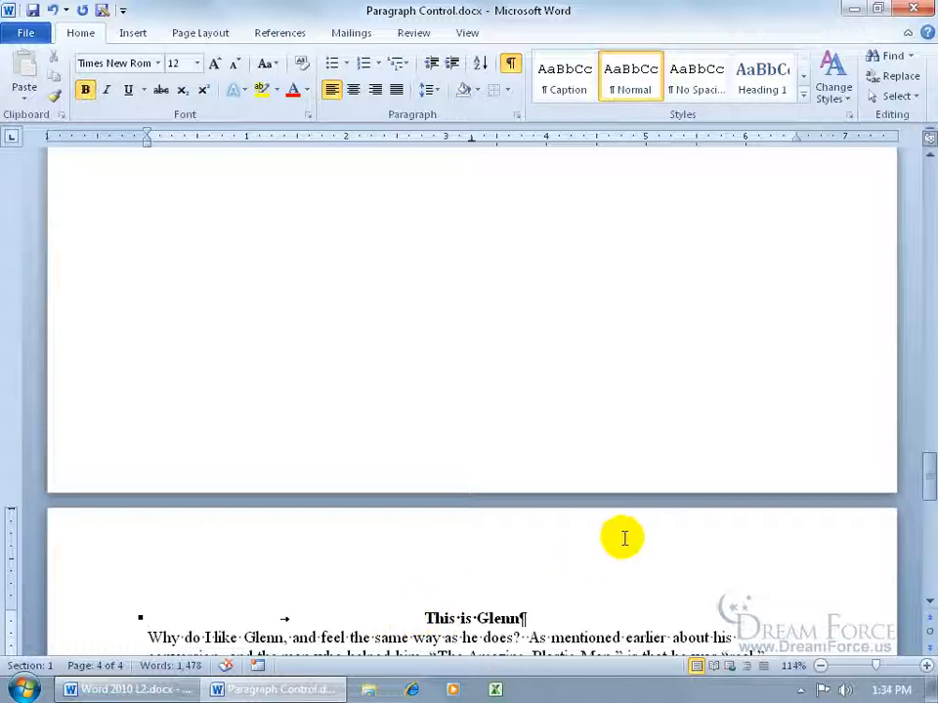
left_click_drag(928, 482, 925, 383)
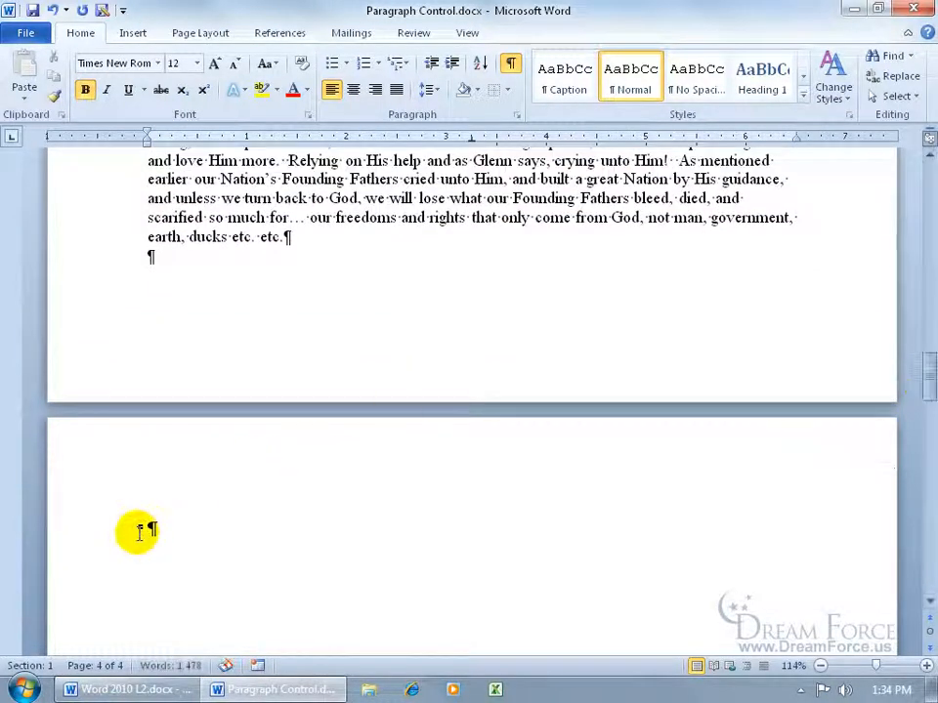
left_click(208, 254)
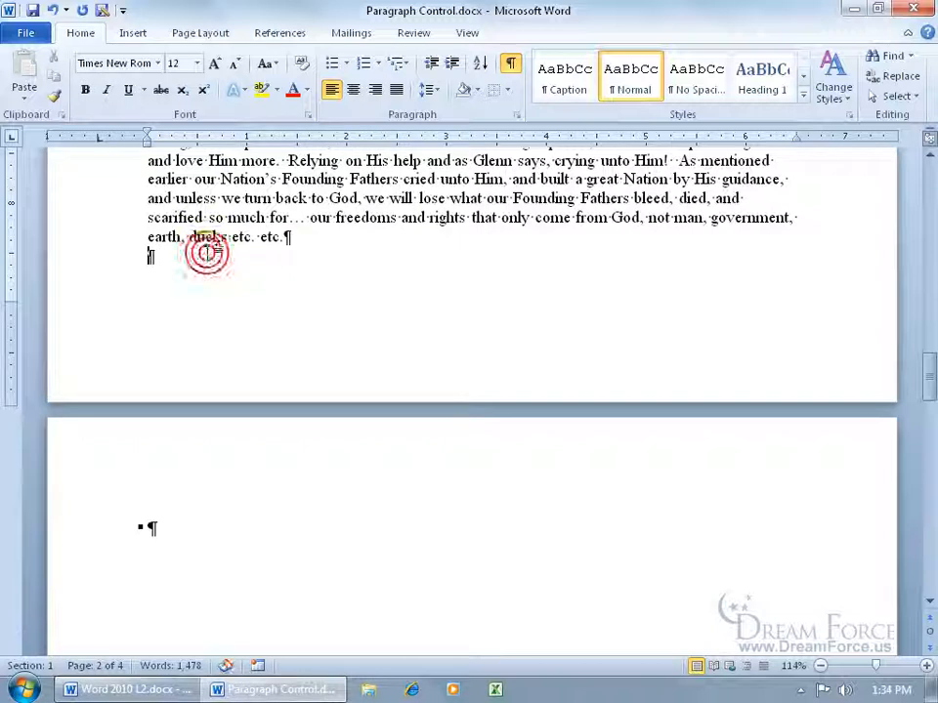
left_click(55, 13)
- Undo the heading's page break, then put the cursor before Peppermint in the oil list
left_click(55, 13)
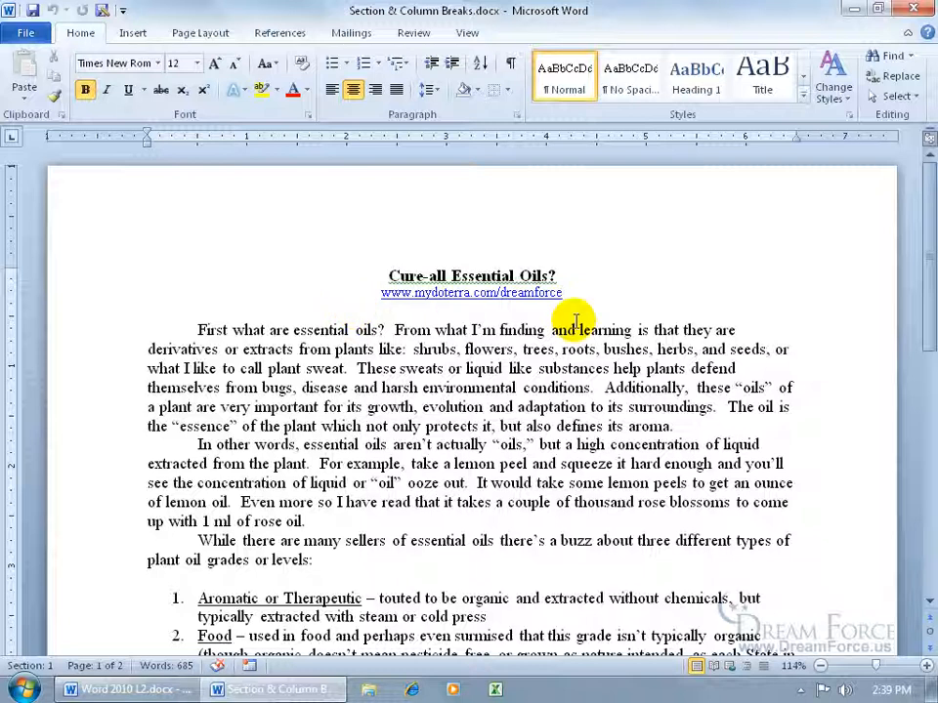
left_click_drag(925, 273, 926, 327)
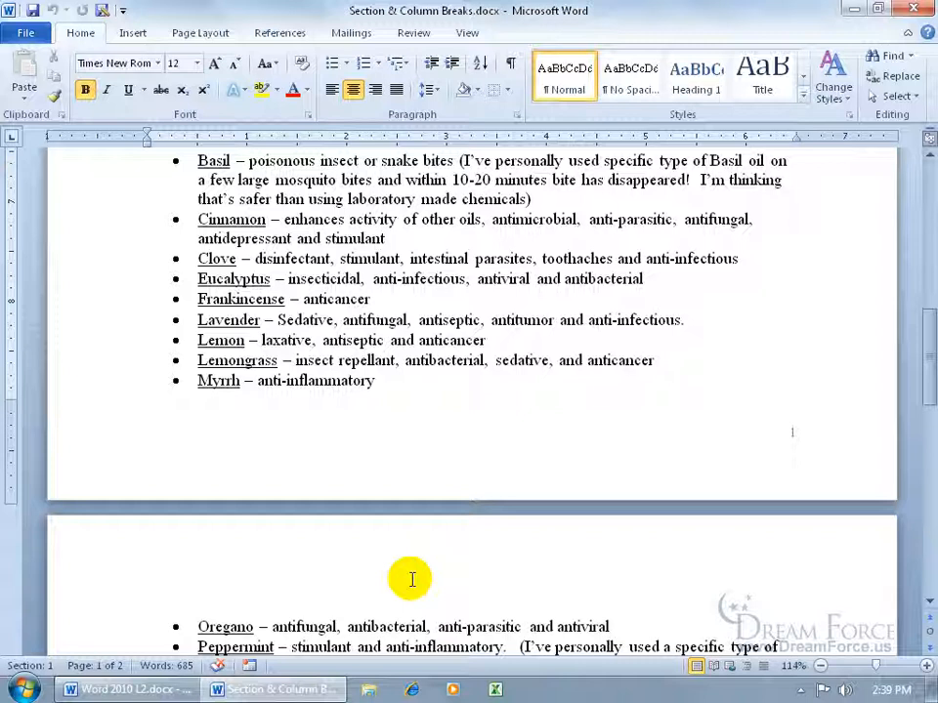
left_click_drag(926, 337, 929, 384)
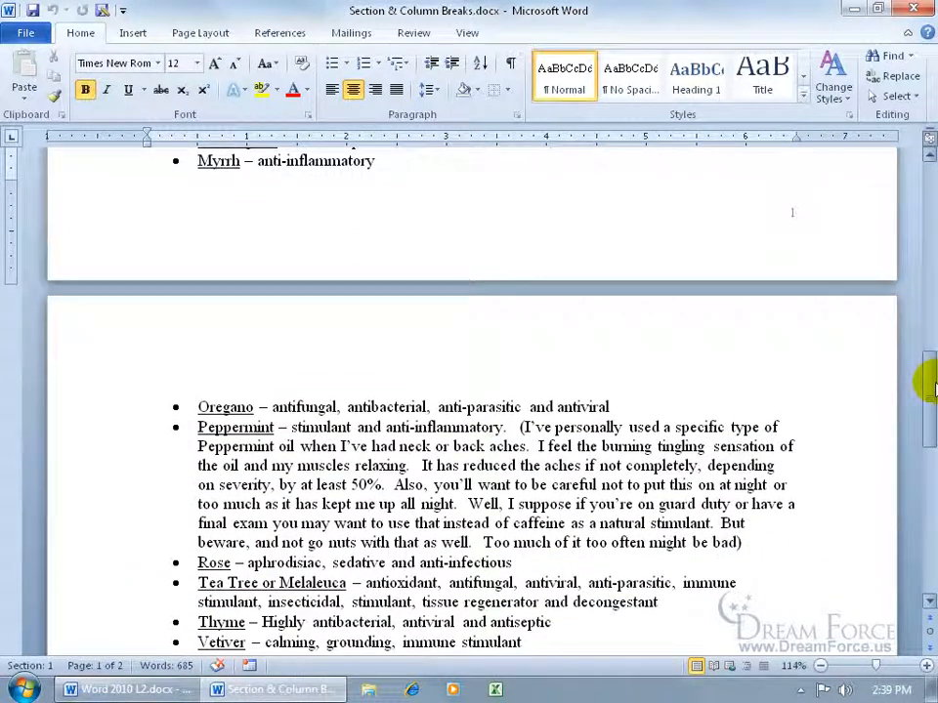
left_click(196, 427)
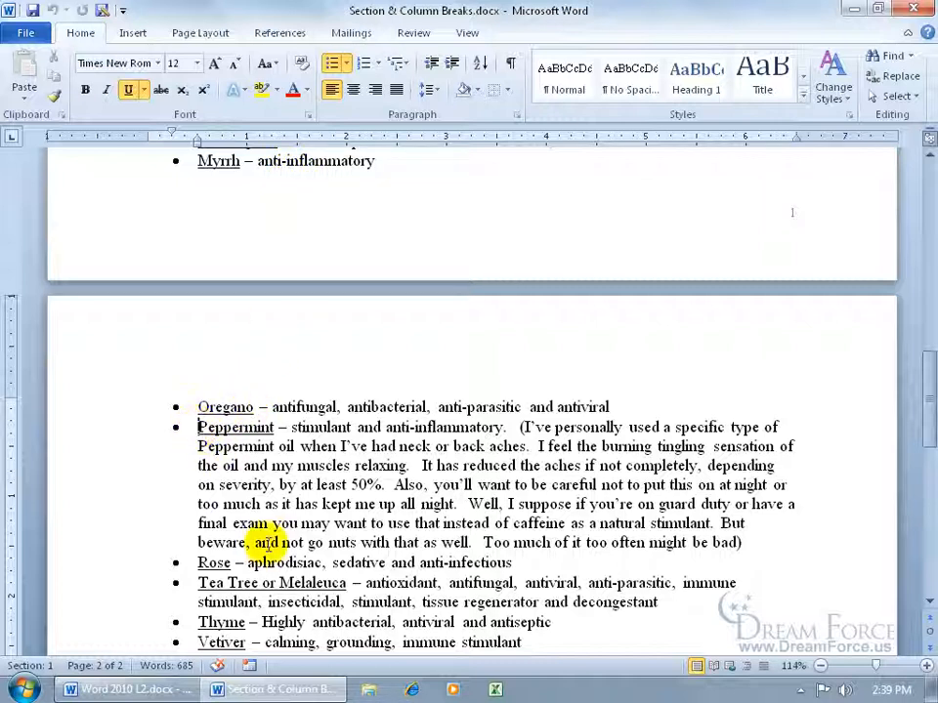
- Try a page break before Peppermint, undo it, and hide white space between pages
left_click(202, 34)
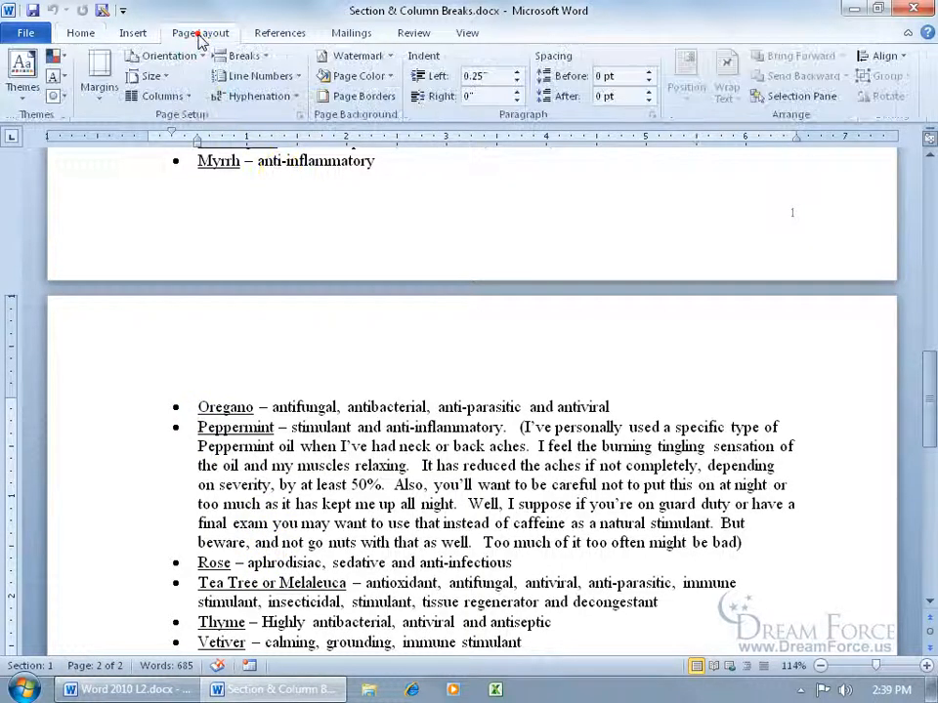
left_click(242, 55)
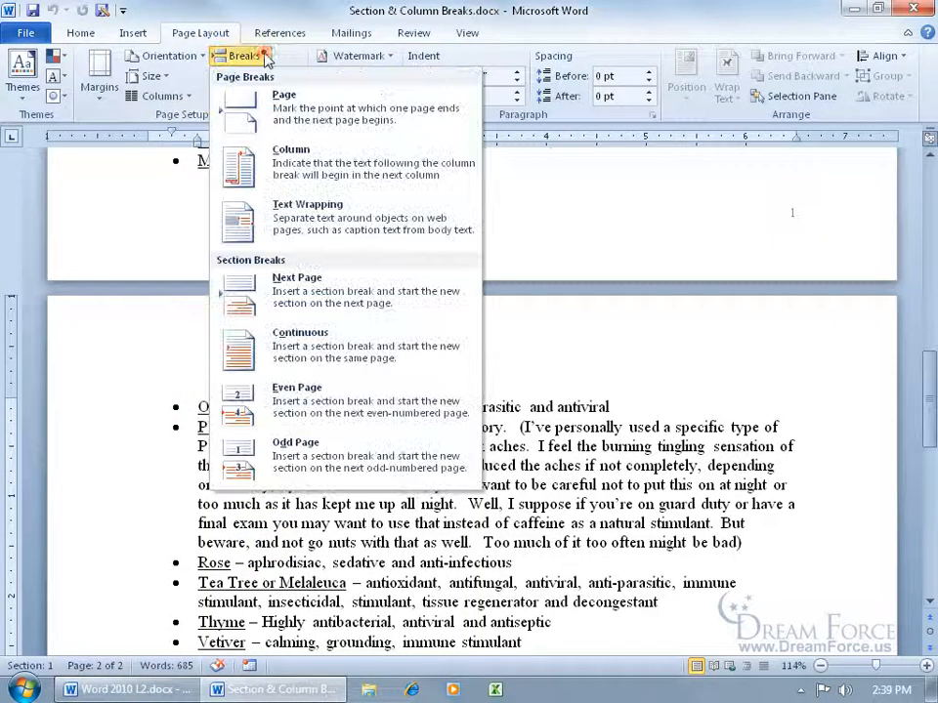
left_click(326, 127)
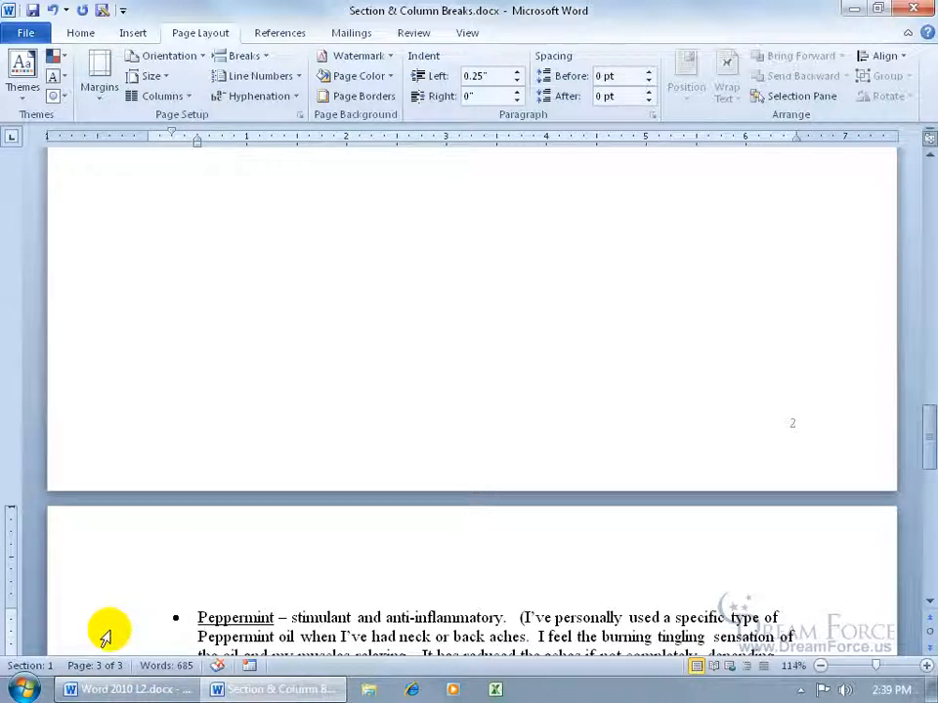
left_click_drag(921, 428, 914, 273)
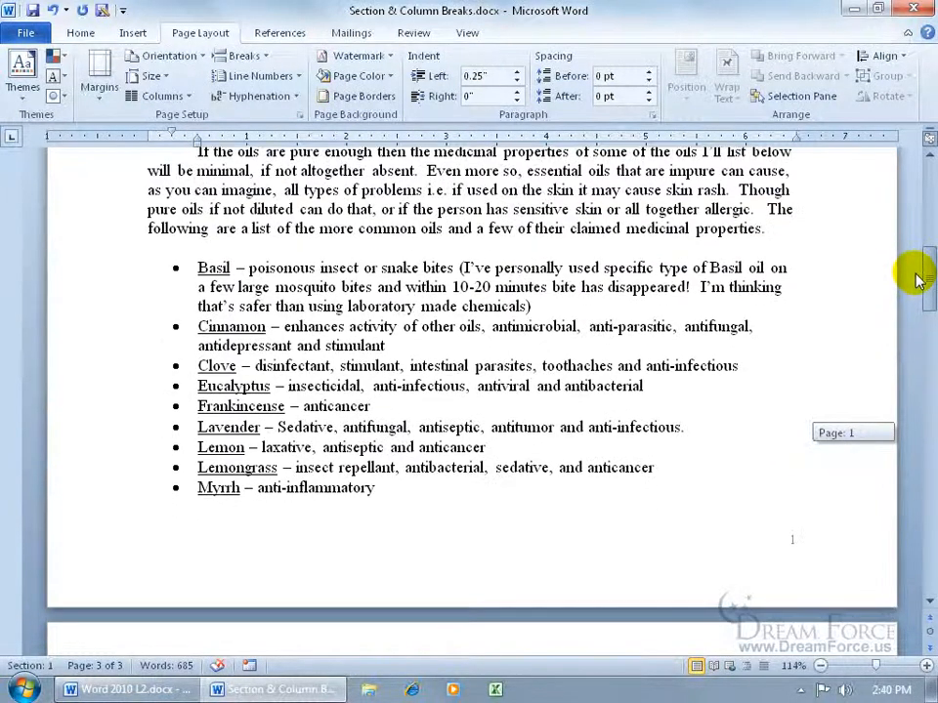
left_click(51, 10)
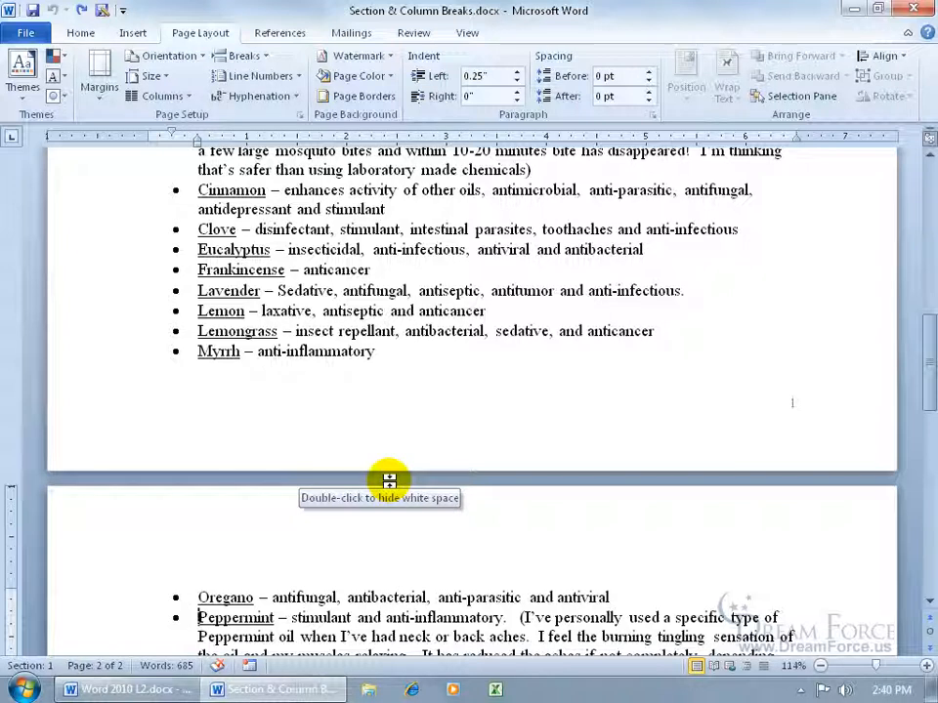
double_click(391, 480)
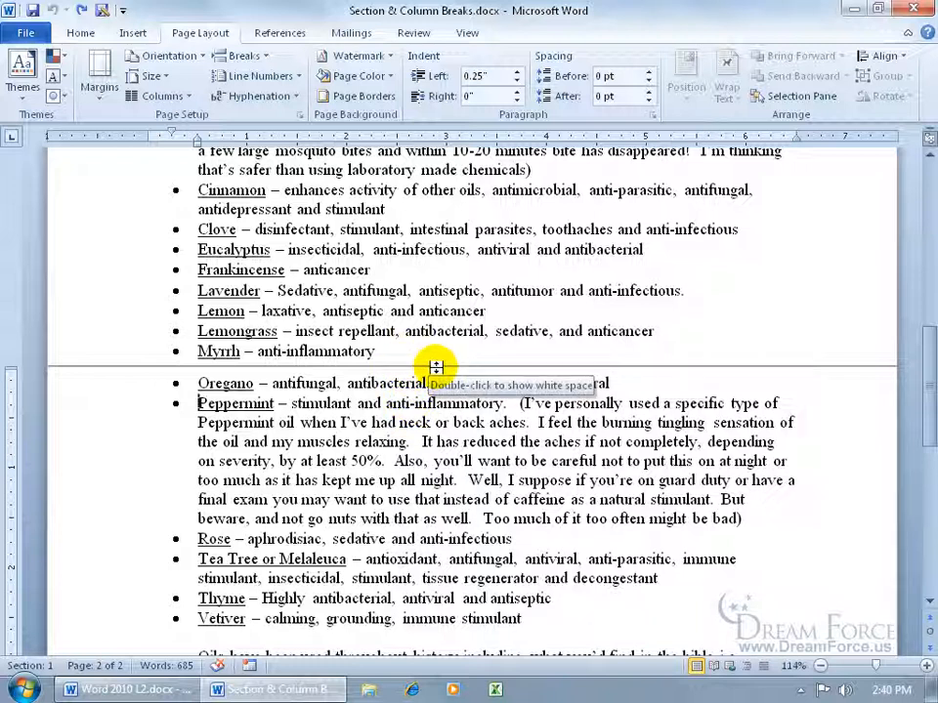
left_click(259, 58)
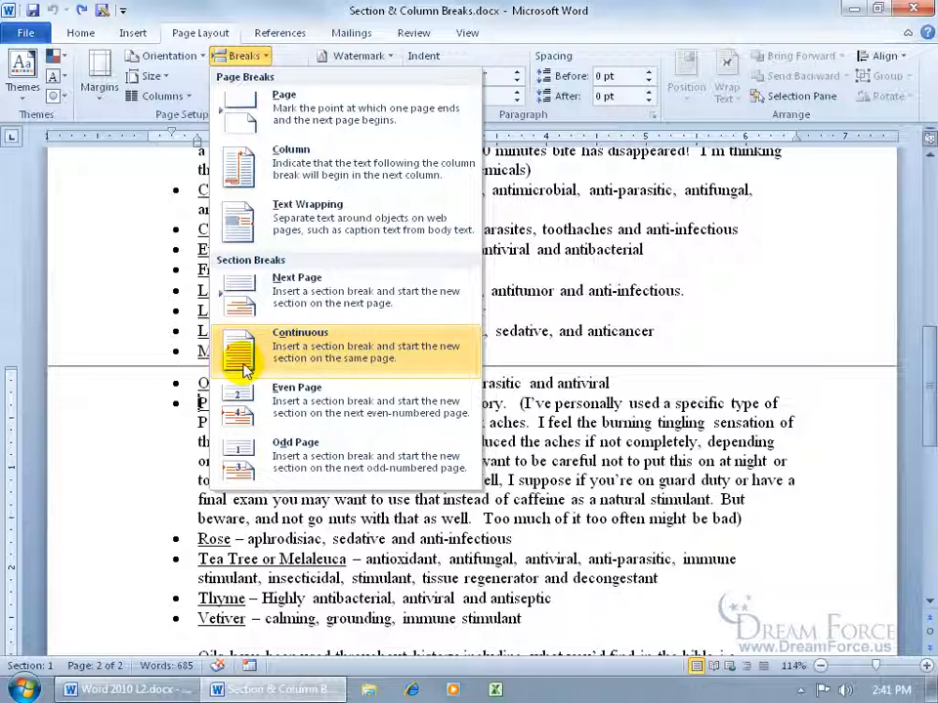
left_click(545, 298)
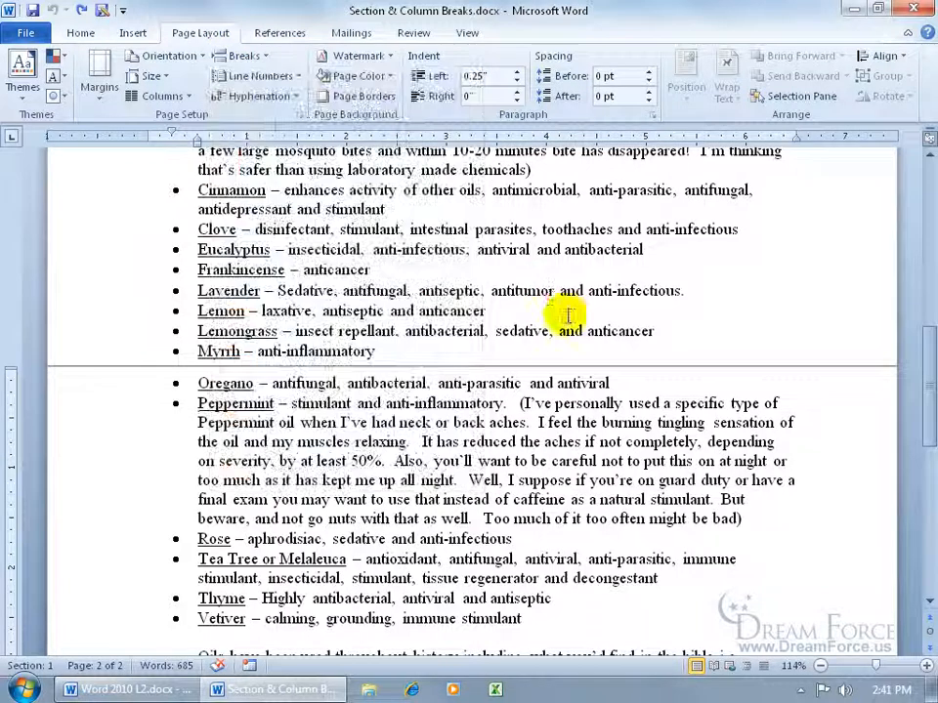
left_click_drag(928, 366, 921, 320)
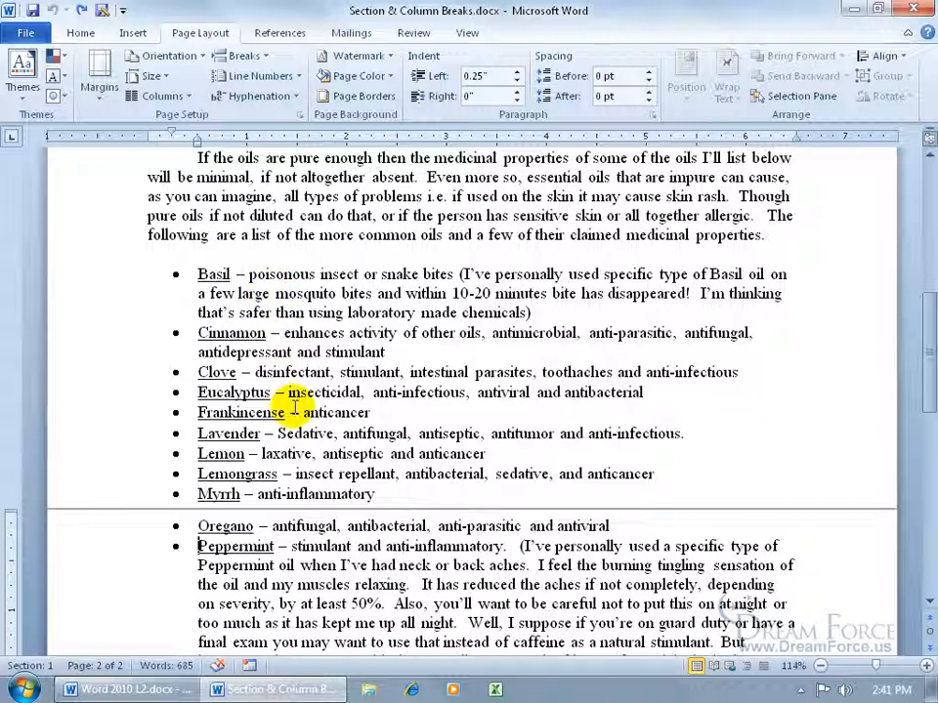
left_click(410, 312)
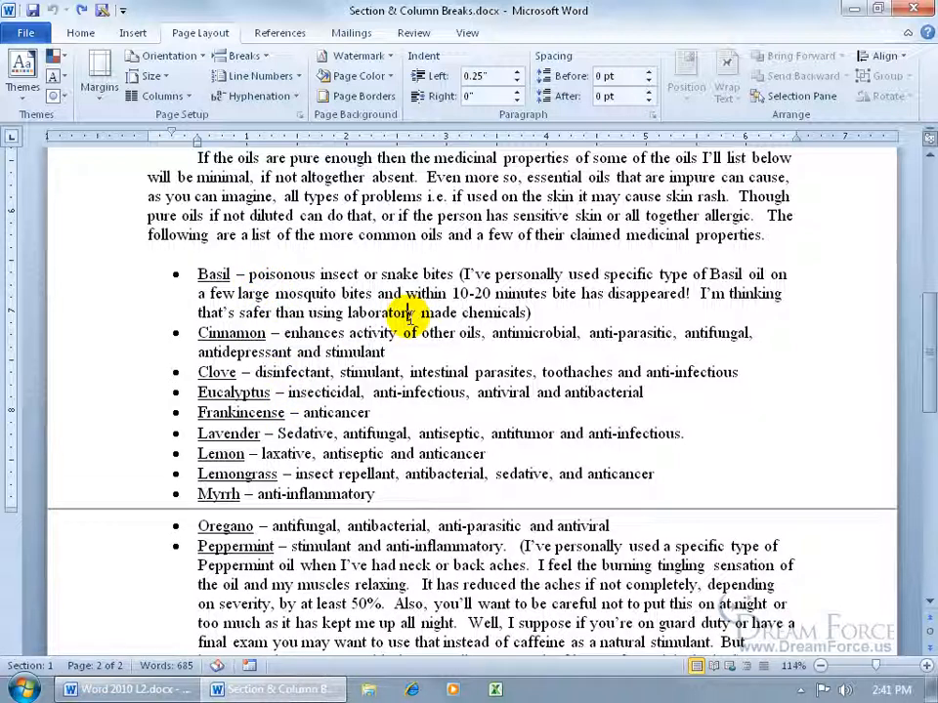
left_click(172, 95)
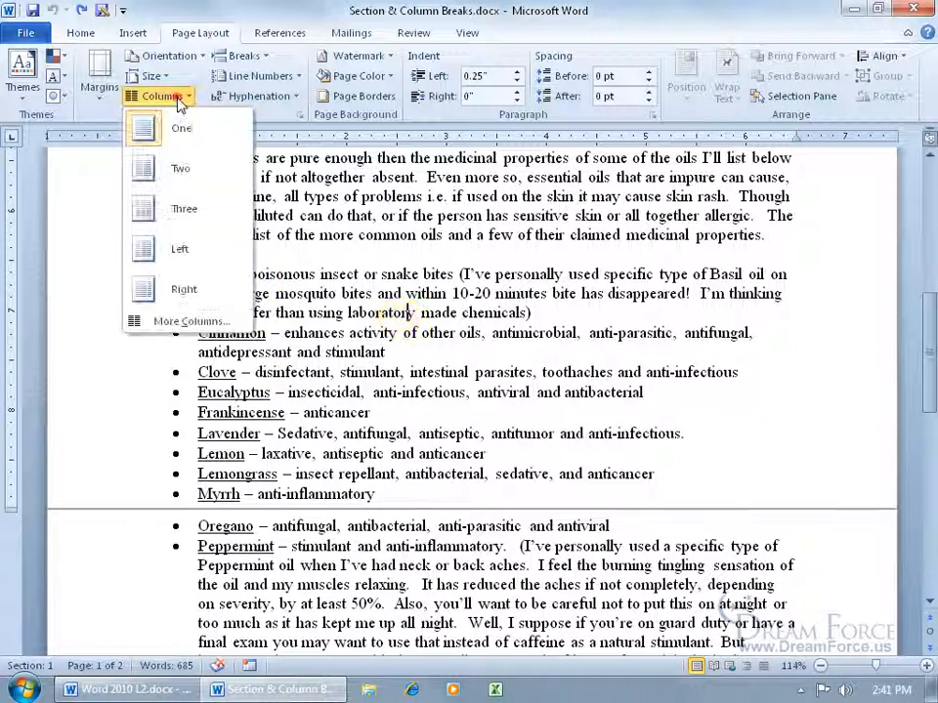
left_click(183, 169)
left_click_drag(923, 356, 922, 213)
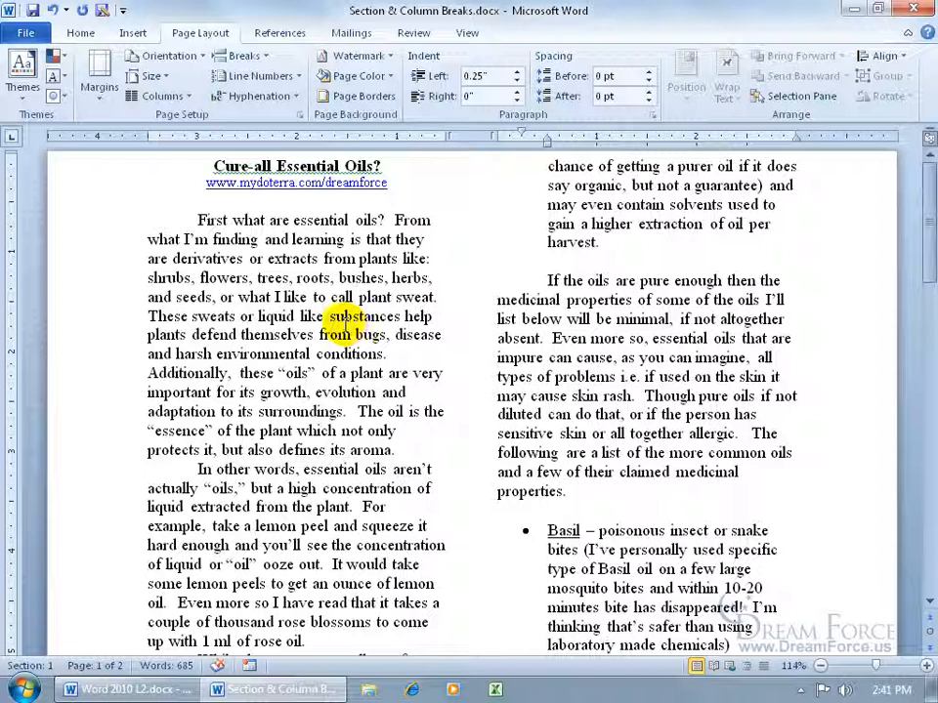
left_click(53, 10)
scroll(325, 368, "down", 3)
left_click(238, 364)
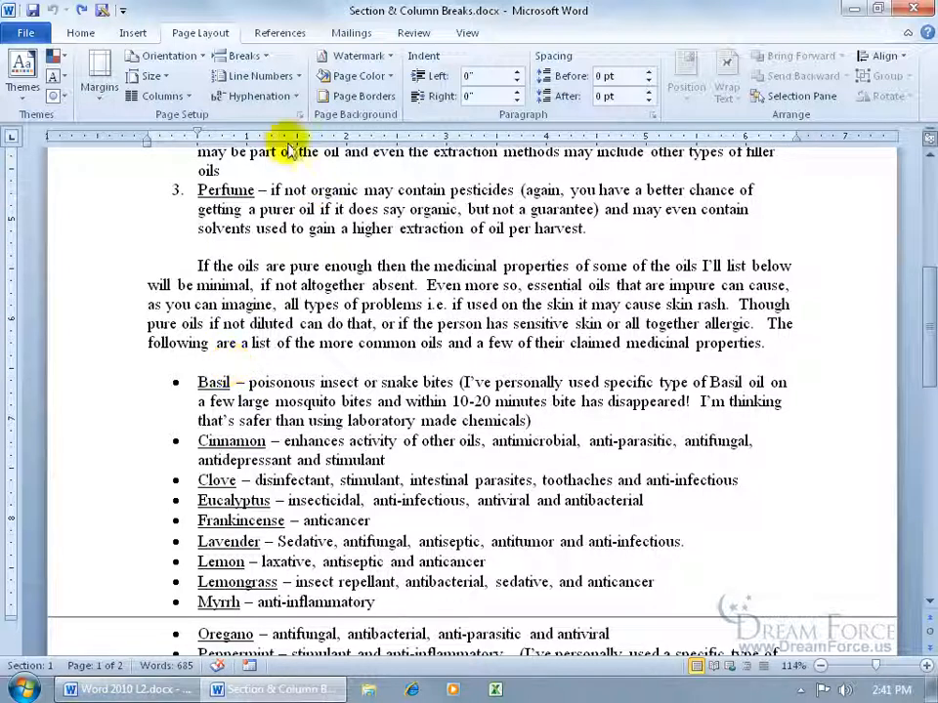
- Insert a continuous section break above the oil list and show formatting marks
left_click(246, 56)
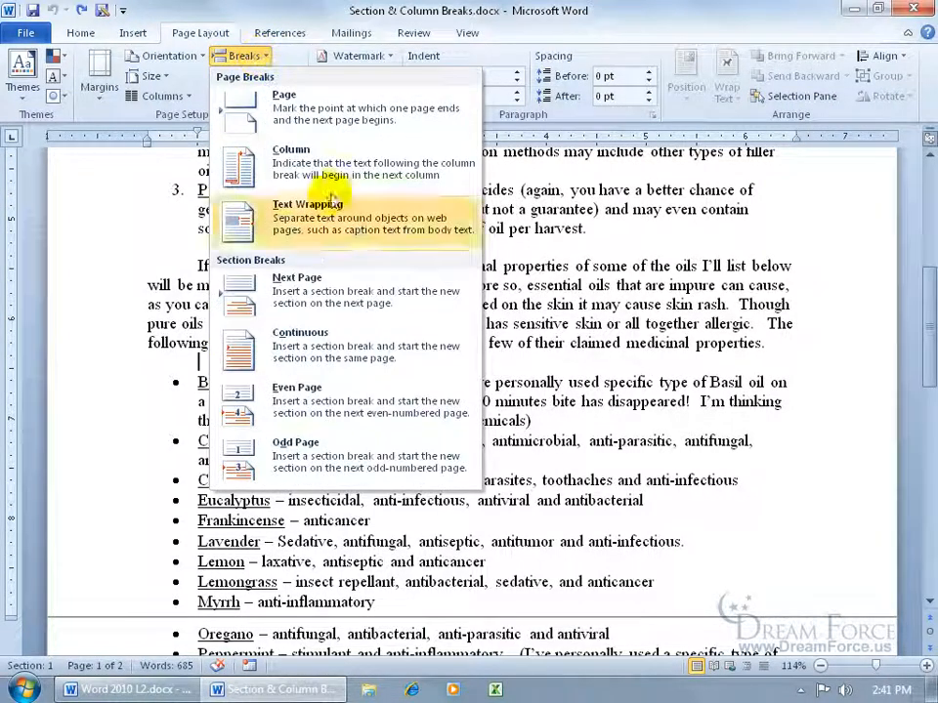
left_click(349, 344)
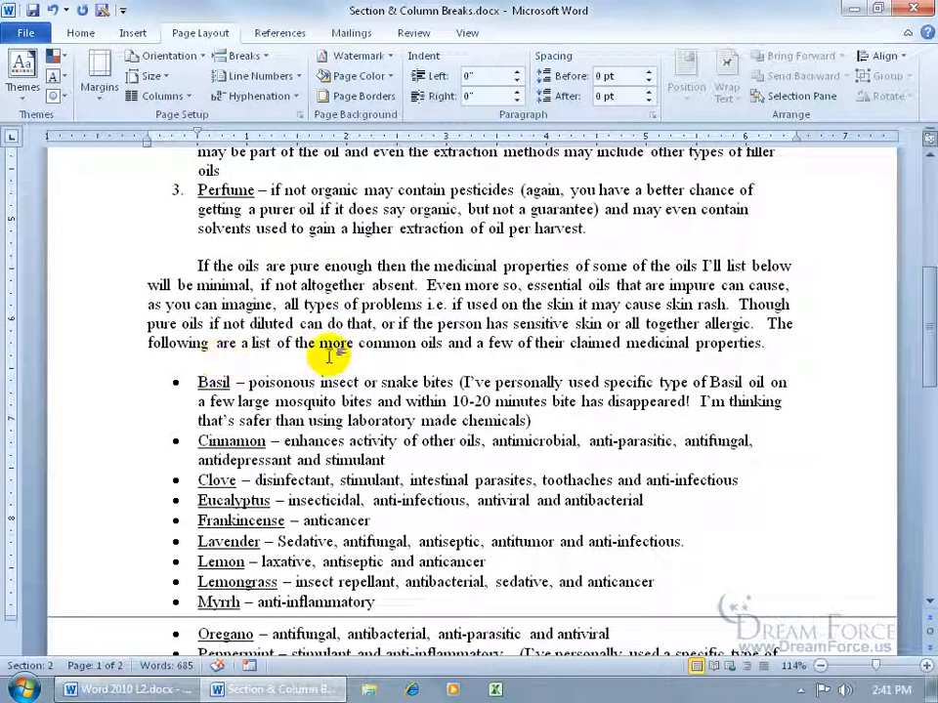
left_click(80, 33)
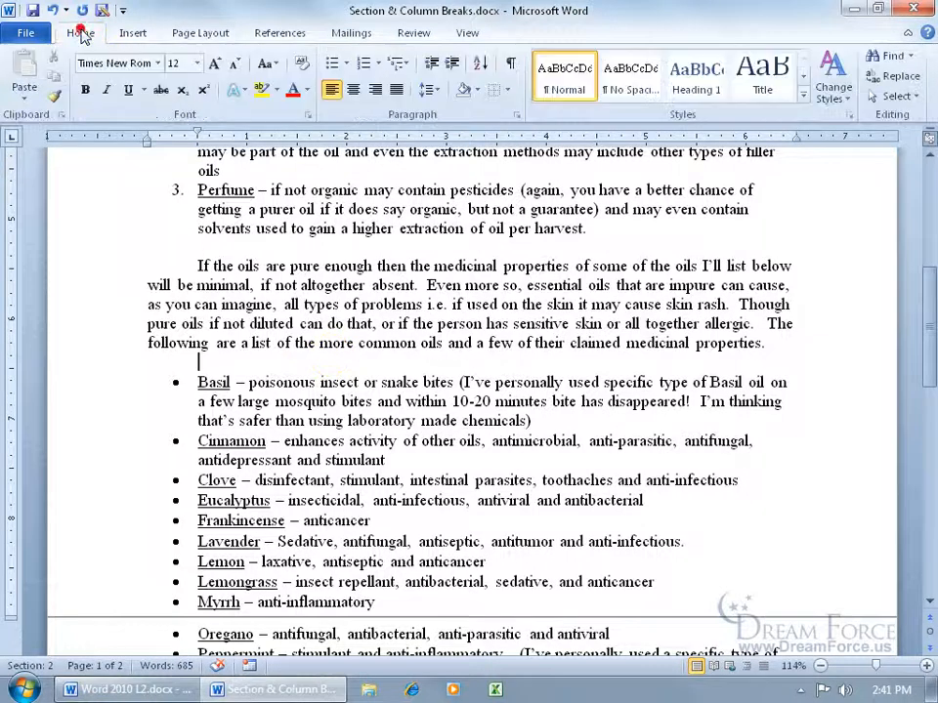
left_click(509, 63)
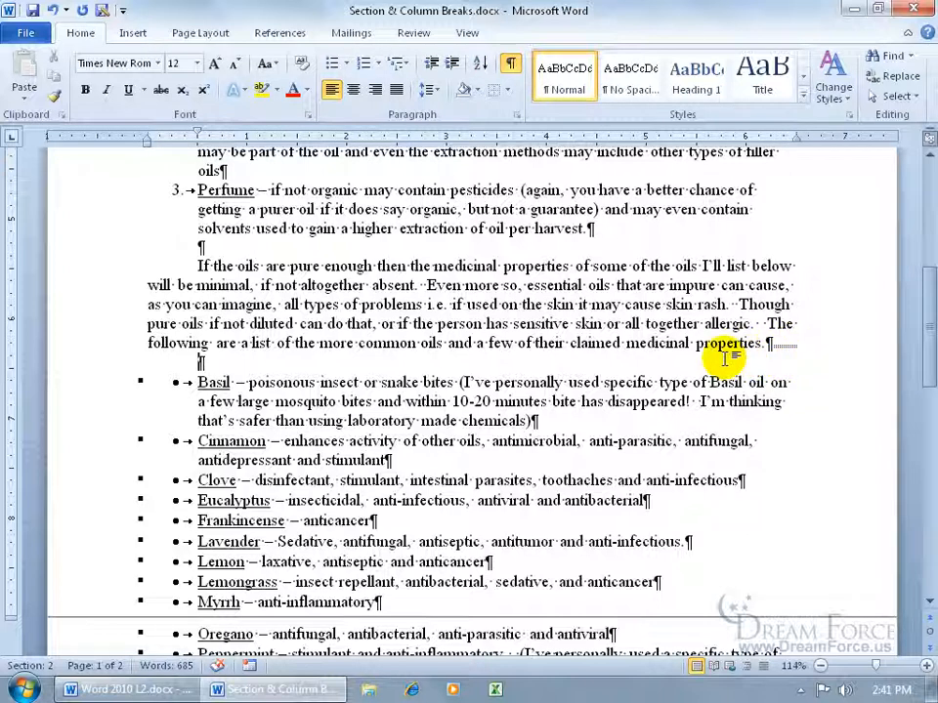
- Test-delete the intro paragraph's ending and type stray letters, undoing both changes
left_click_drag(766, 343, 441, 347)
key("Delete")
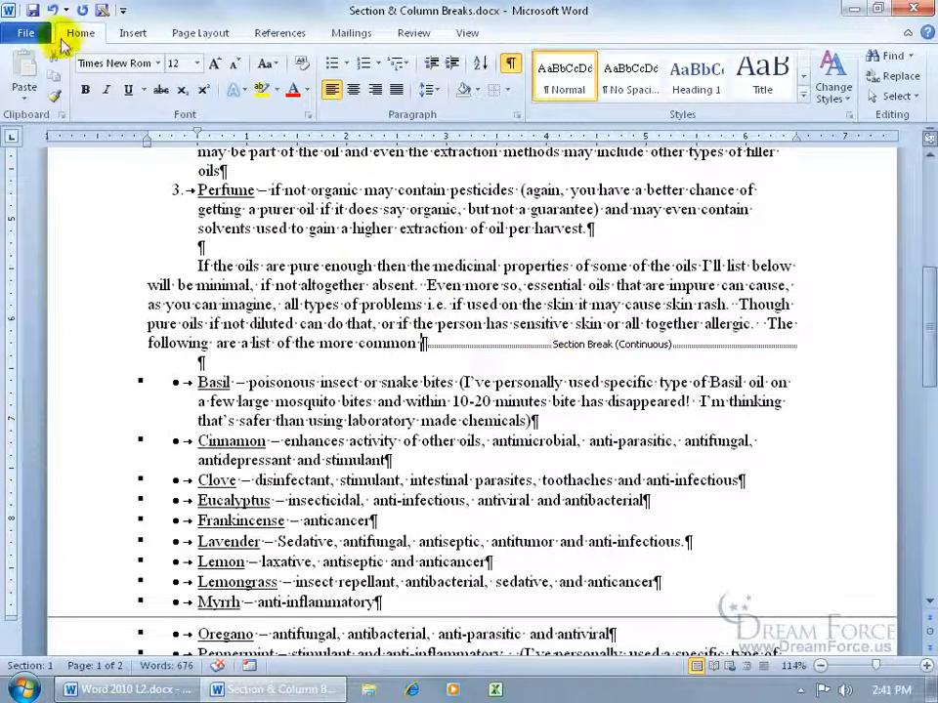
left_click(53, 10)
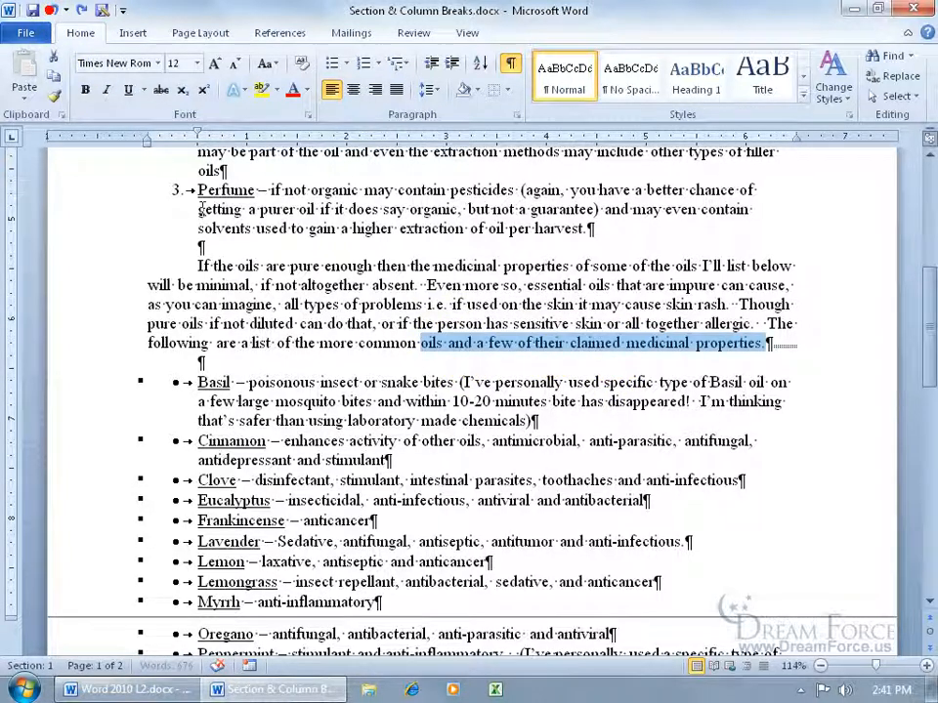
left_click(766, 347)
type("dfds")
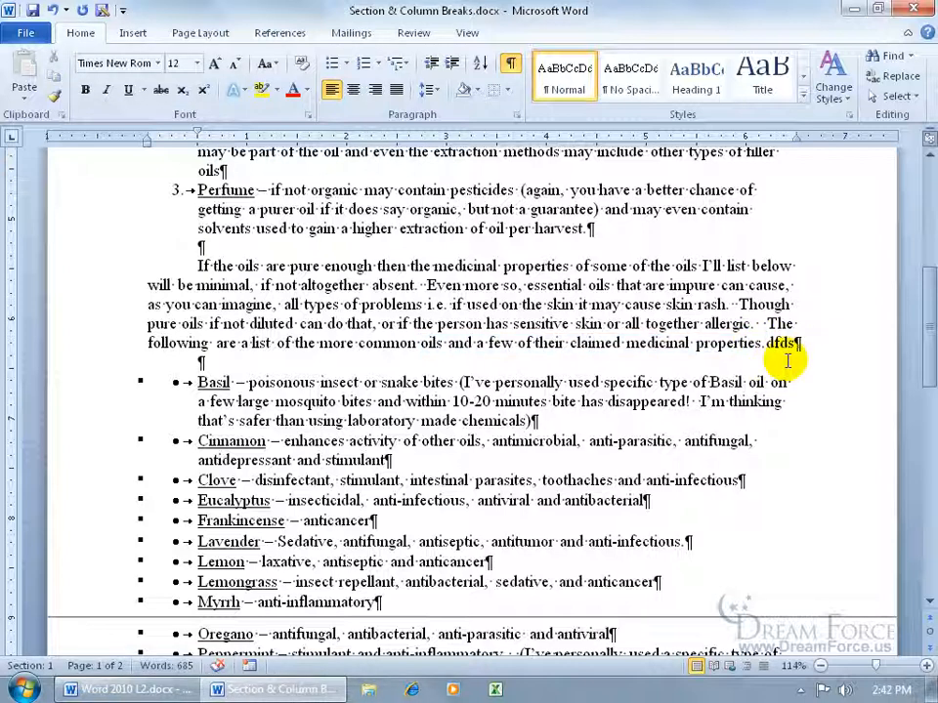
left_click(52, 11)
left_click(636, 360)
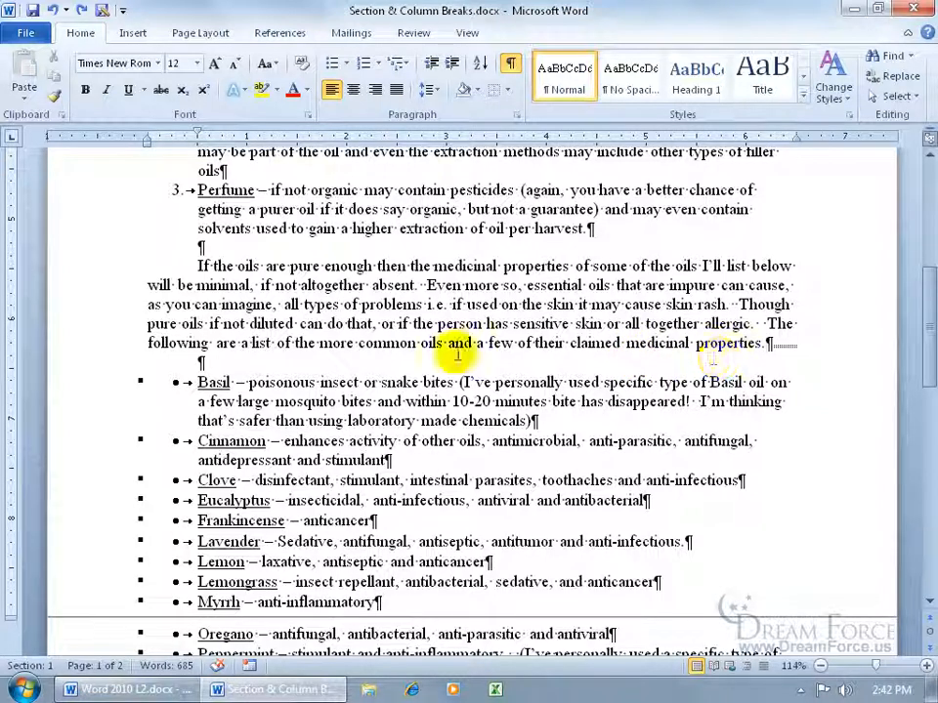
- Check the status bar options and click into the Basil, Cinnamon and Lemongrass items
right_click(73, 665)
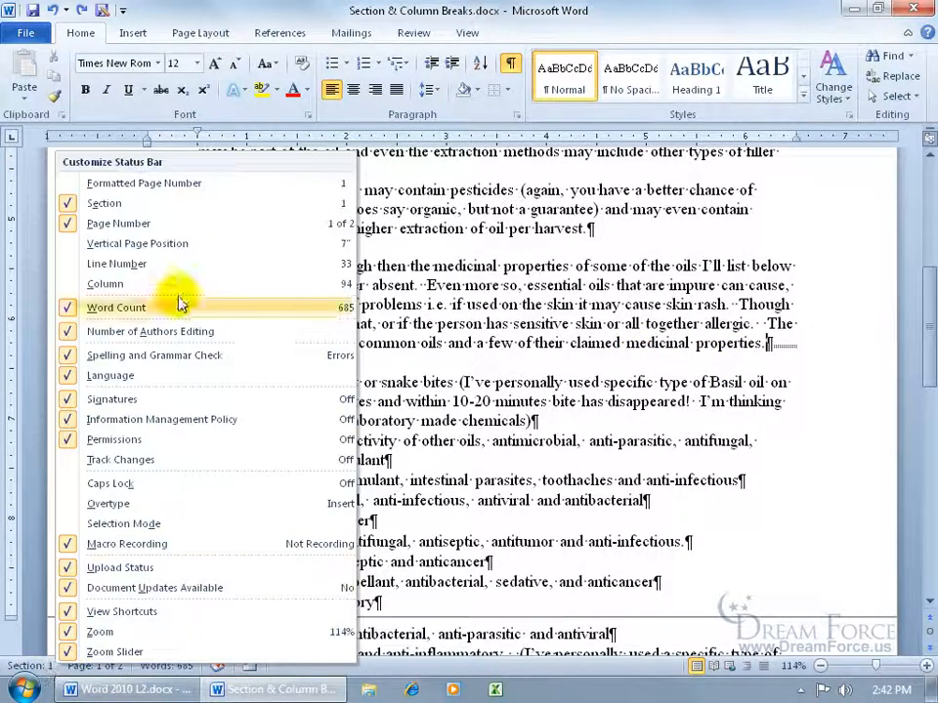
left_click(351, 206)
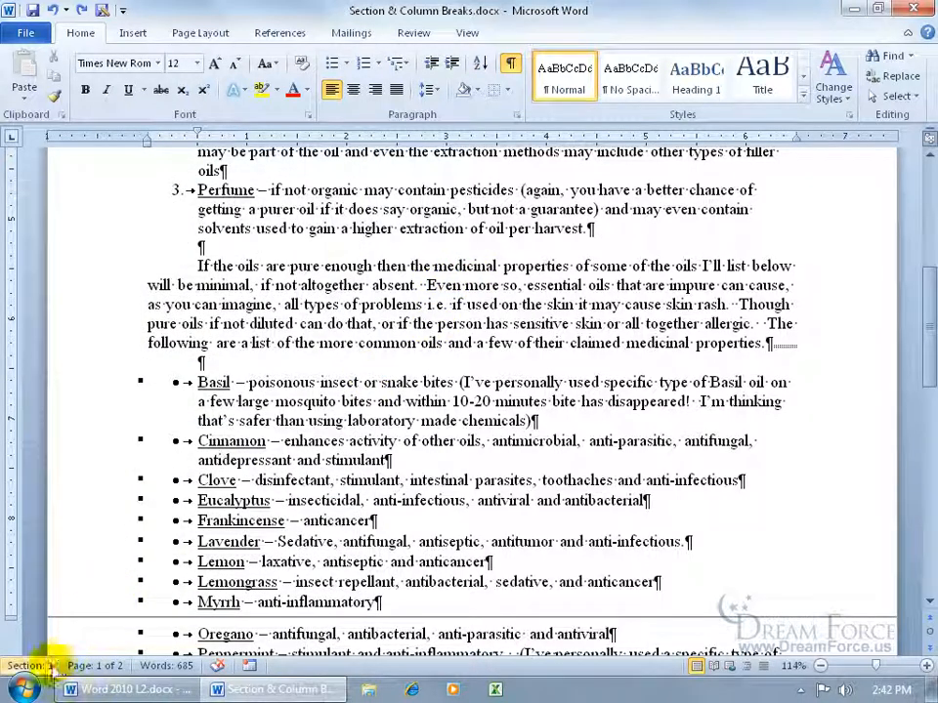
left_click(647, 380)
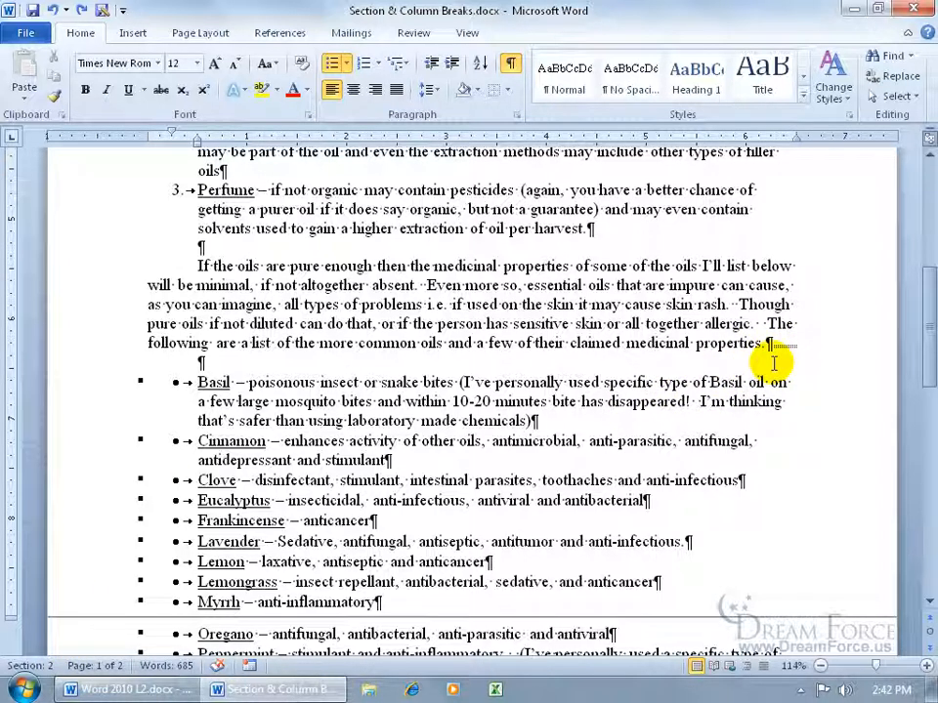
left_click(546, 440)
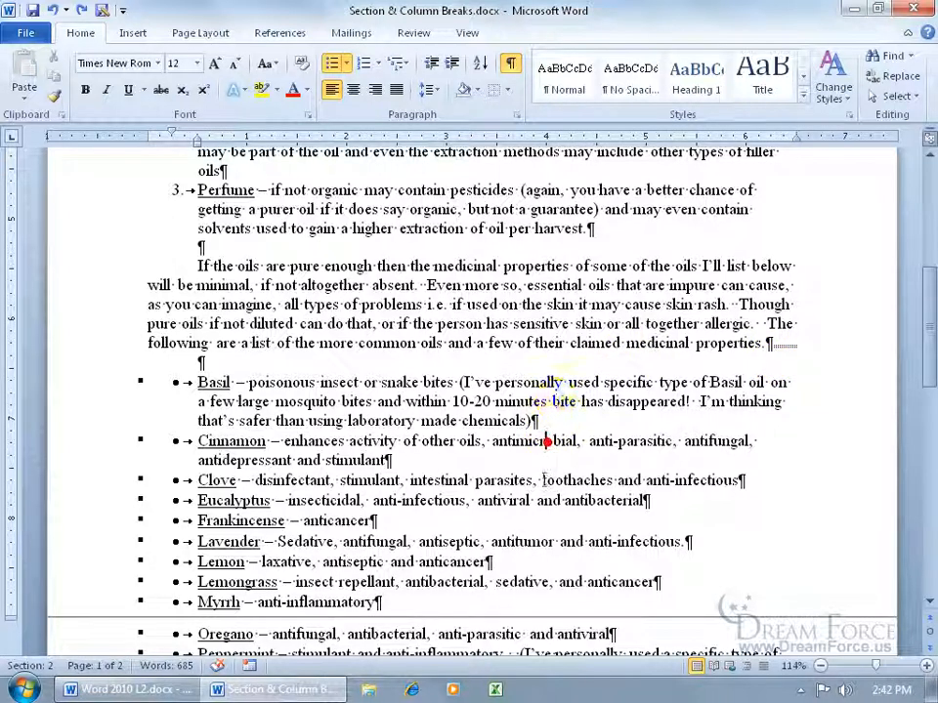
left_click(515, 581)
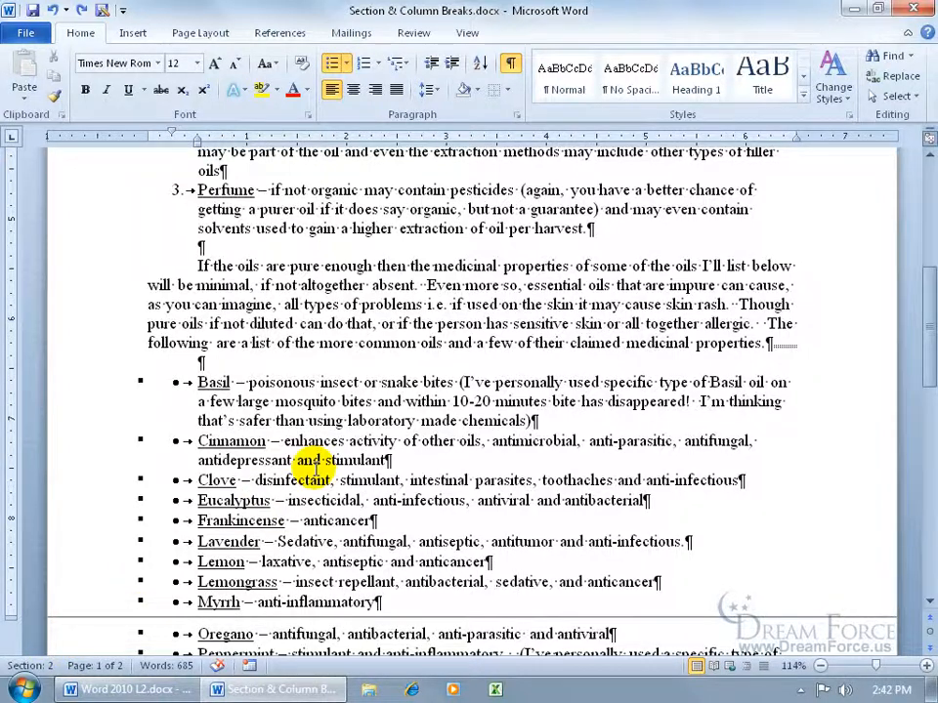
- Jump to Section 1 with the Ctrl+G Go To dialog
key("ctrl+g")
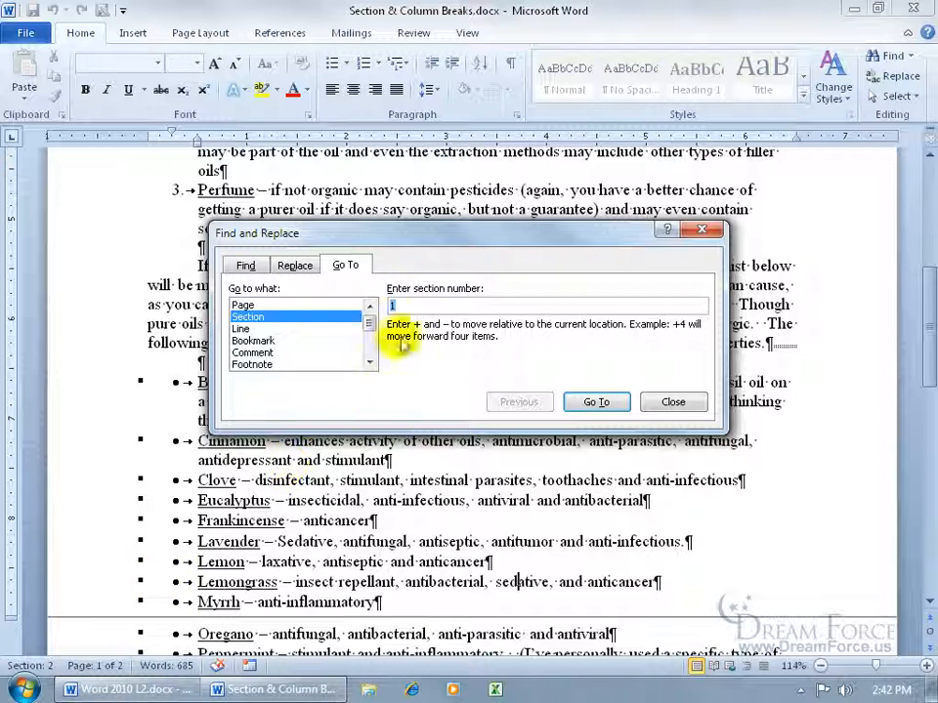
left_click(584, 403)
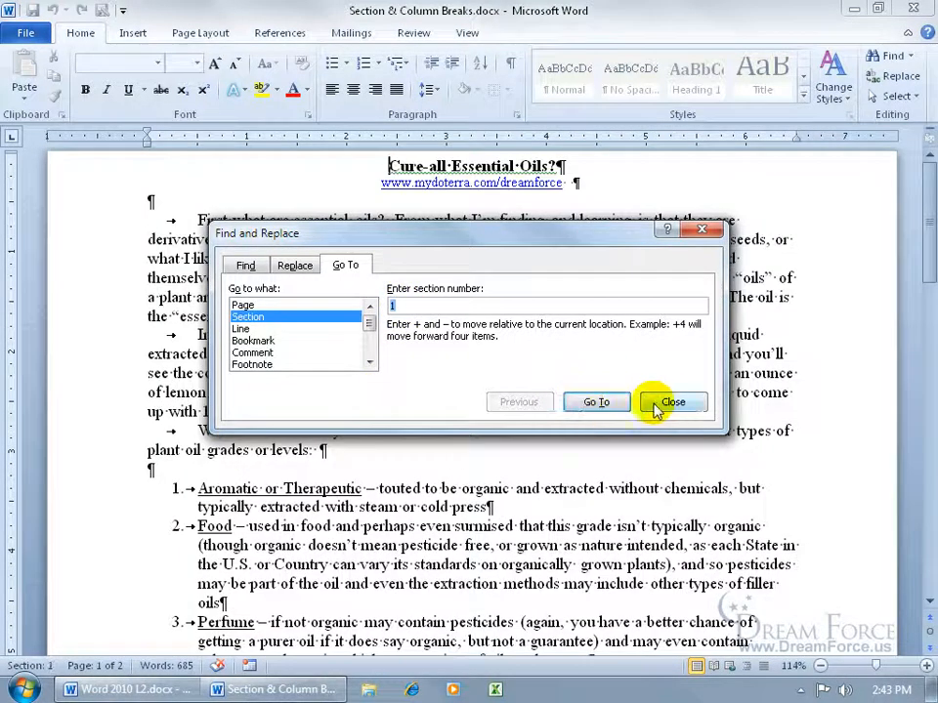
left_click(656, 405)
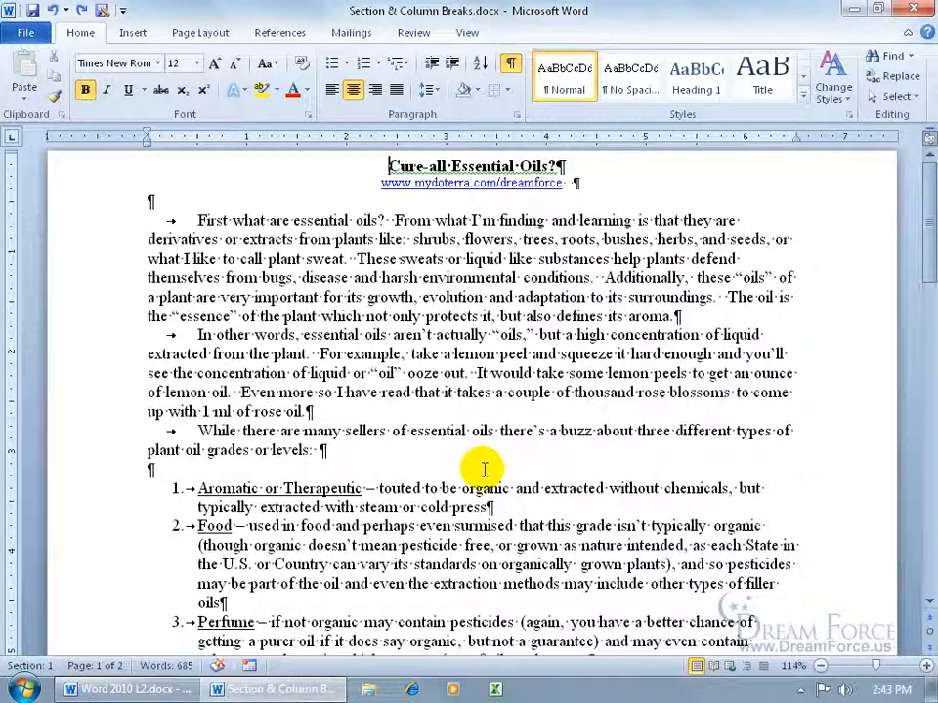
left_click_drag(921, 236, 913, 344)
- Lay out the oil list section in two columns
left_click(759, 290)
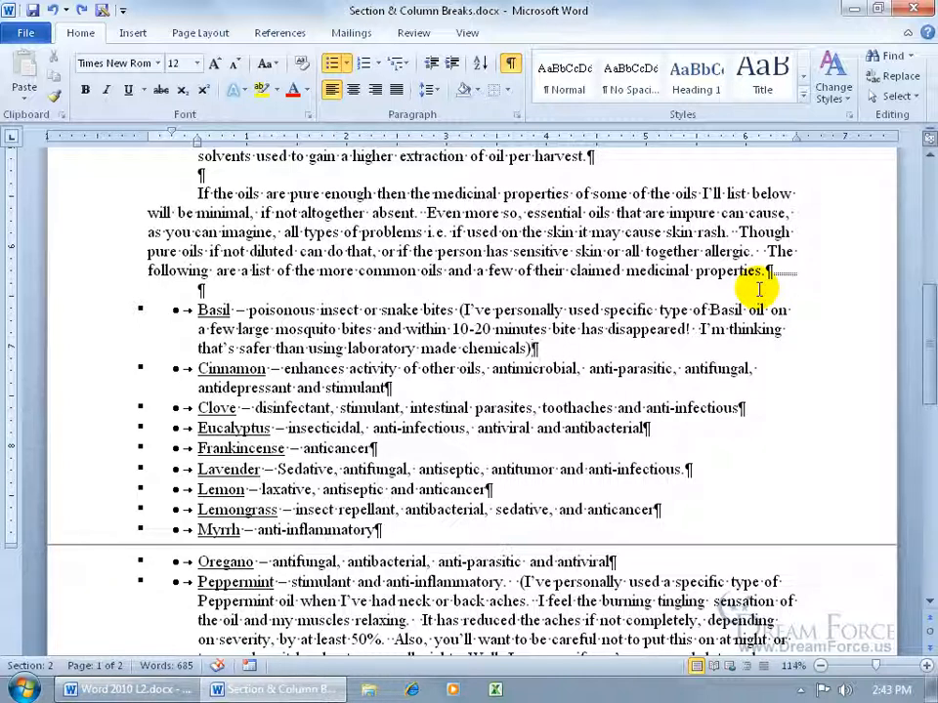
left_click(200, 32)
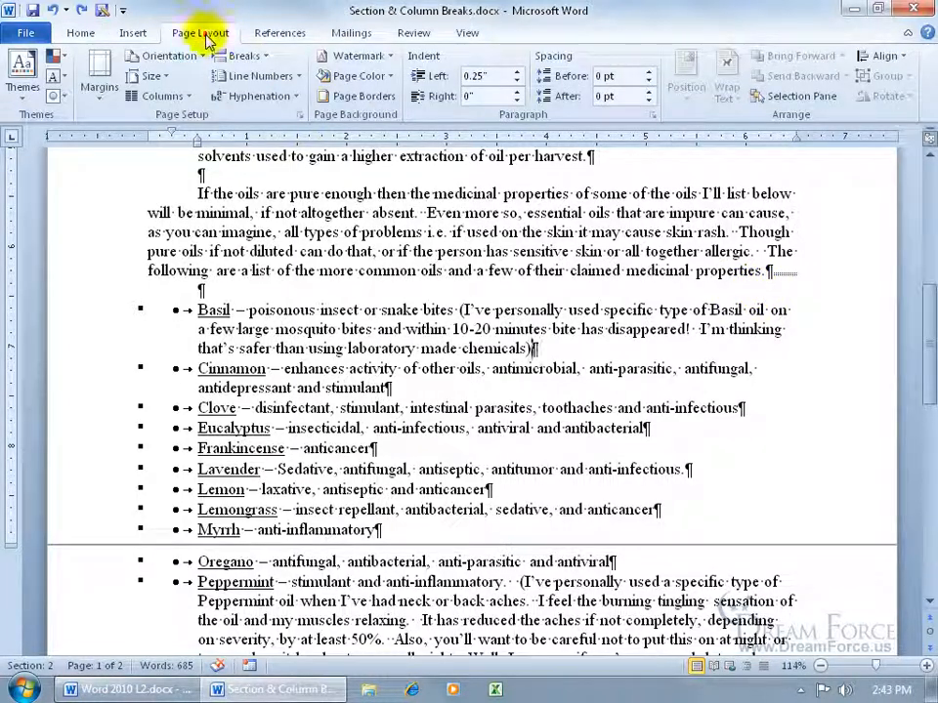
left_click(185, 97)
left_click(181, 164)
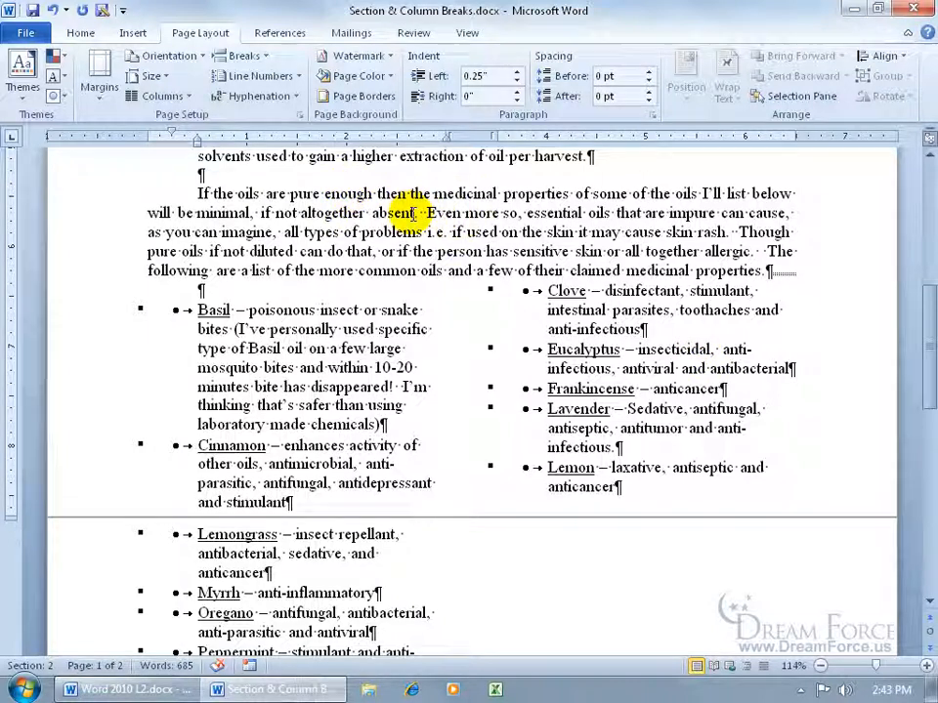
left_click_drag(926, 322, 906, 488)
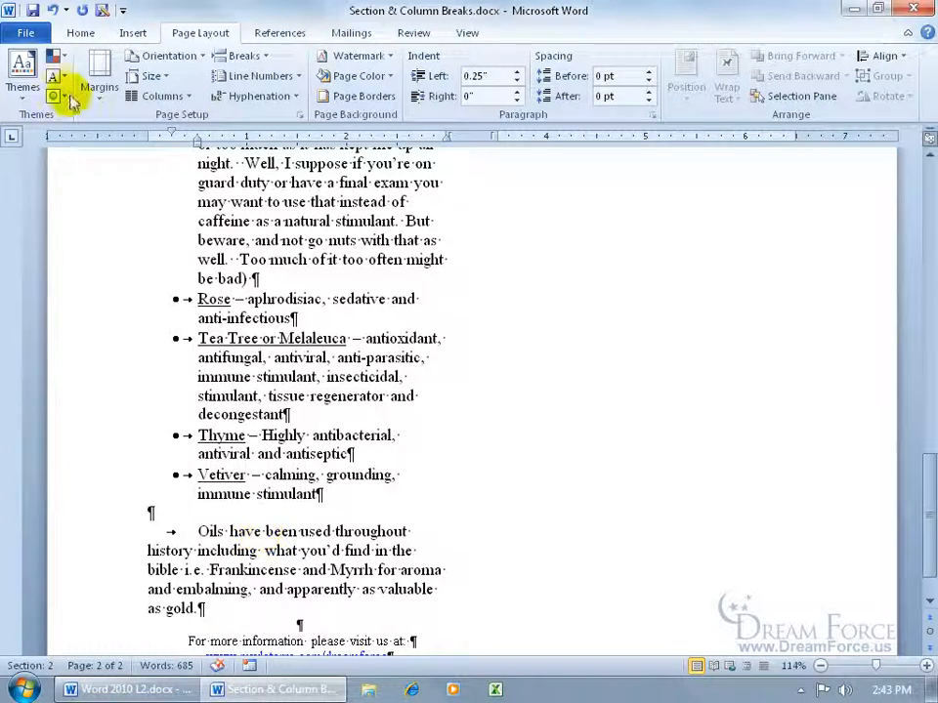
- Undo the two-column layout and place the cursor on the empty line after Vetiver
left_click(51, 9)
left_click_drag(921, 381, 914, 340)
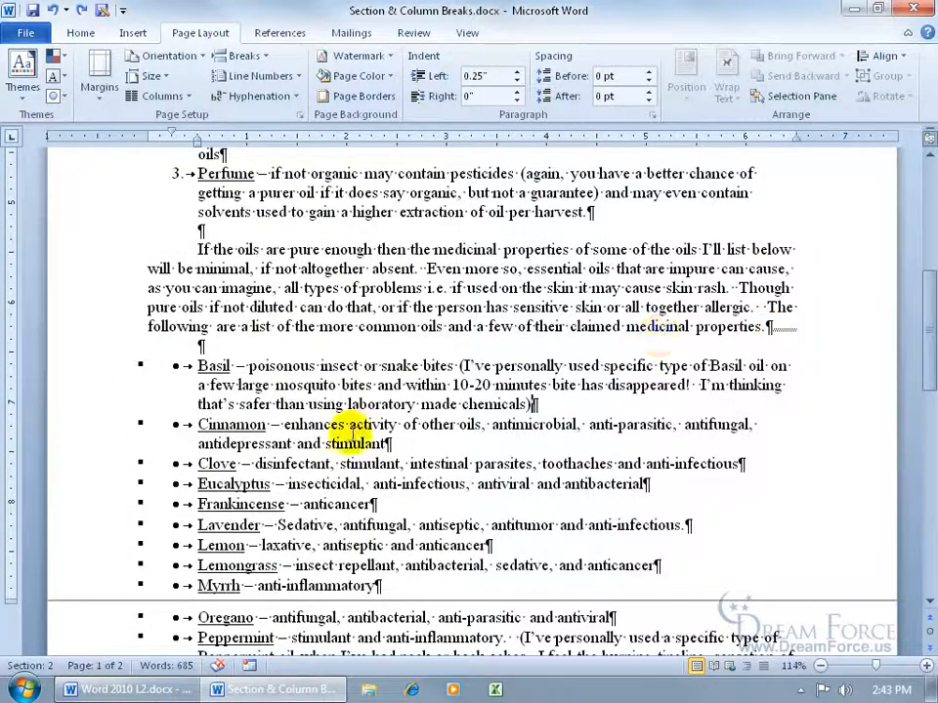
scroll(234, 493, "down", 5)
left_click(181, 574)
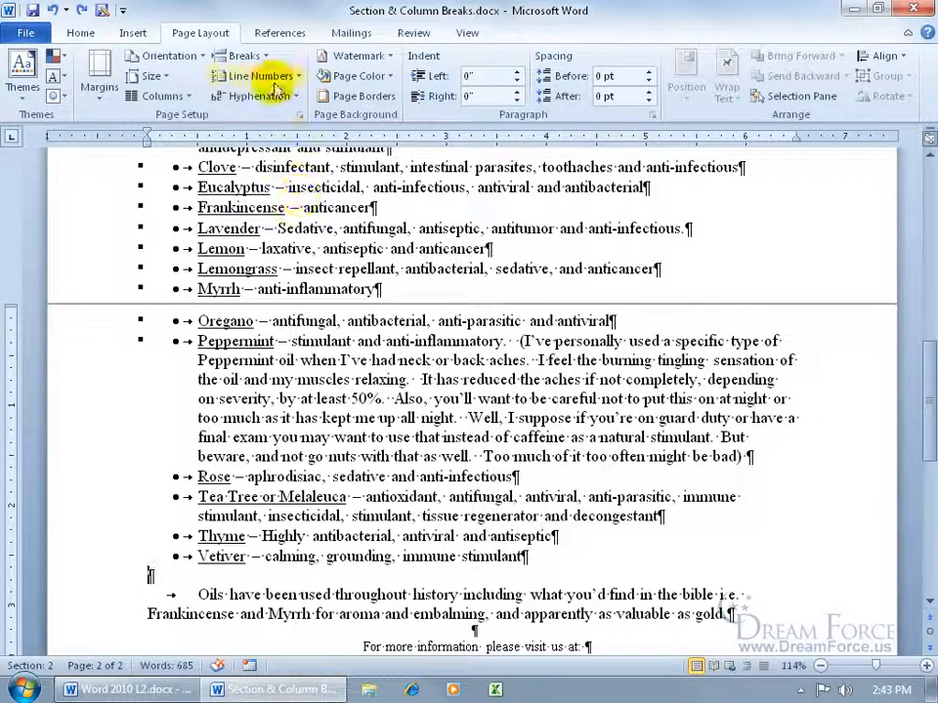
- Insert a continuous section break right after the Vetiver item
left_click(249, 56)
left_click(293, 337)
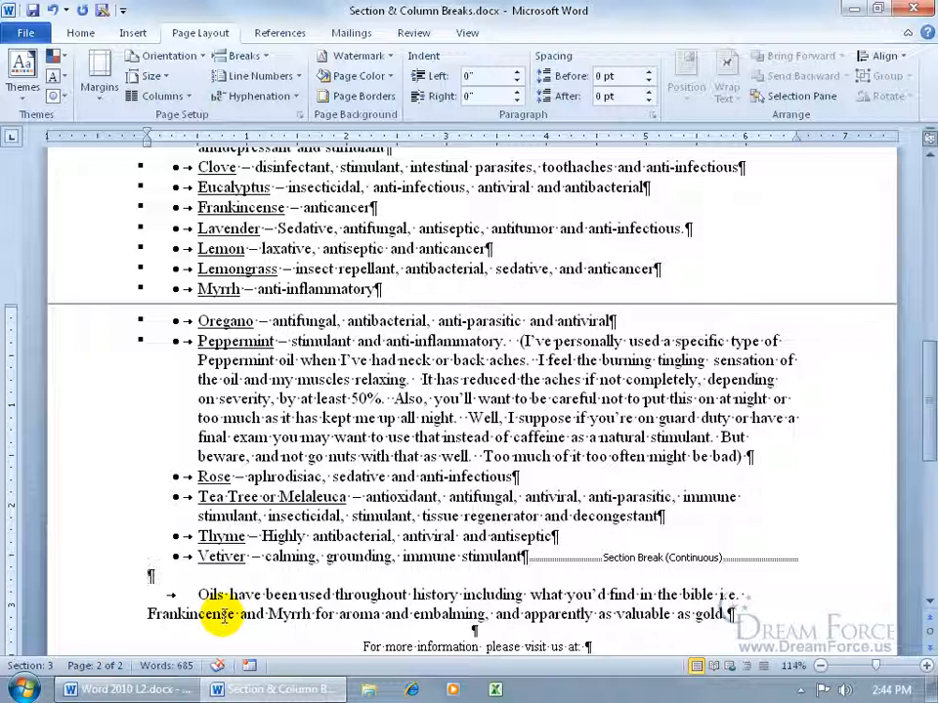
left_click(298, 477)
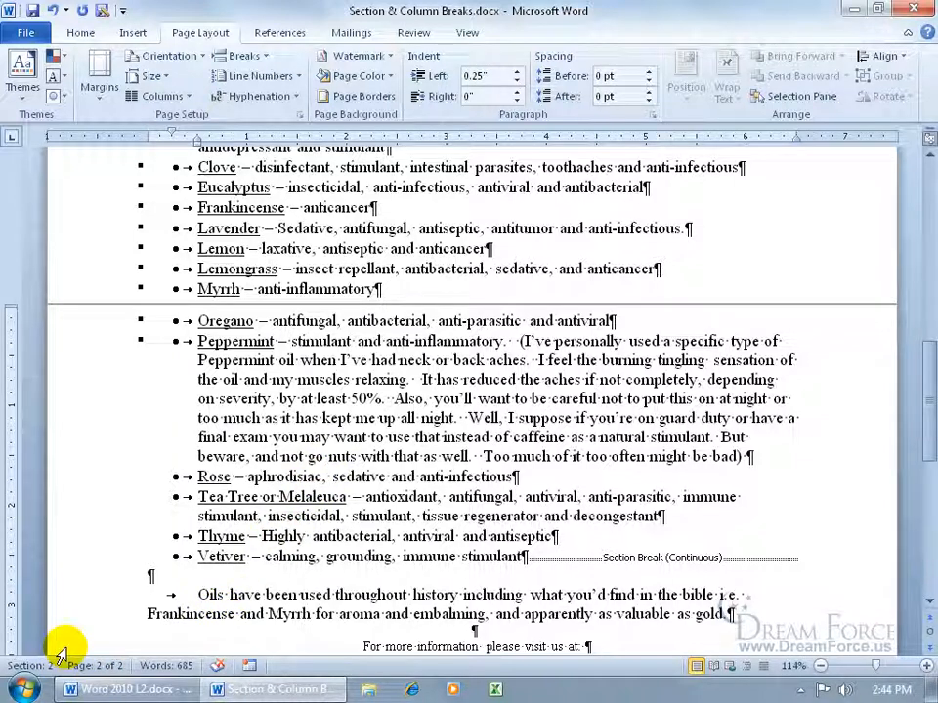
- Lay out the oil list section in two columns, leaving the closing paragraph full-width
left_click(403, 363)
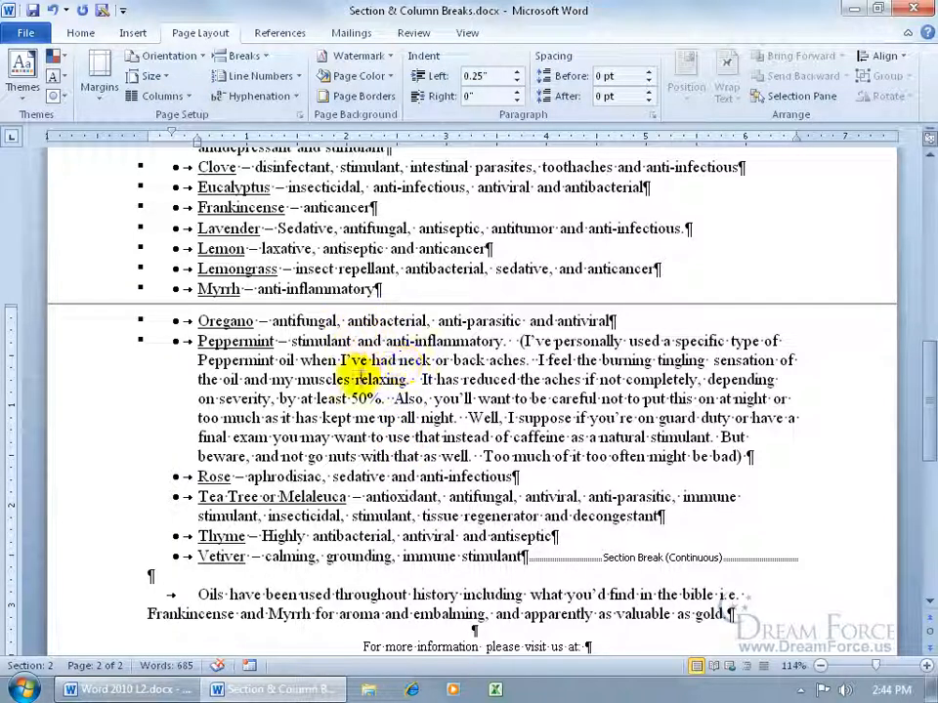
left_click(179, 95)
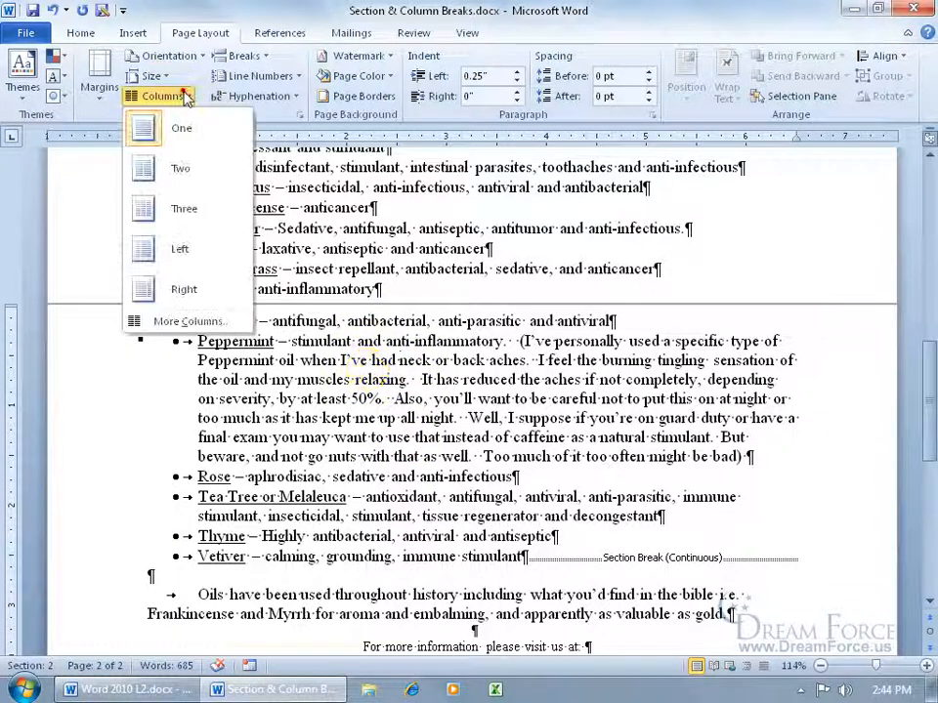
left_click(182, 168)
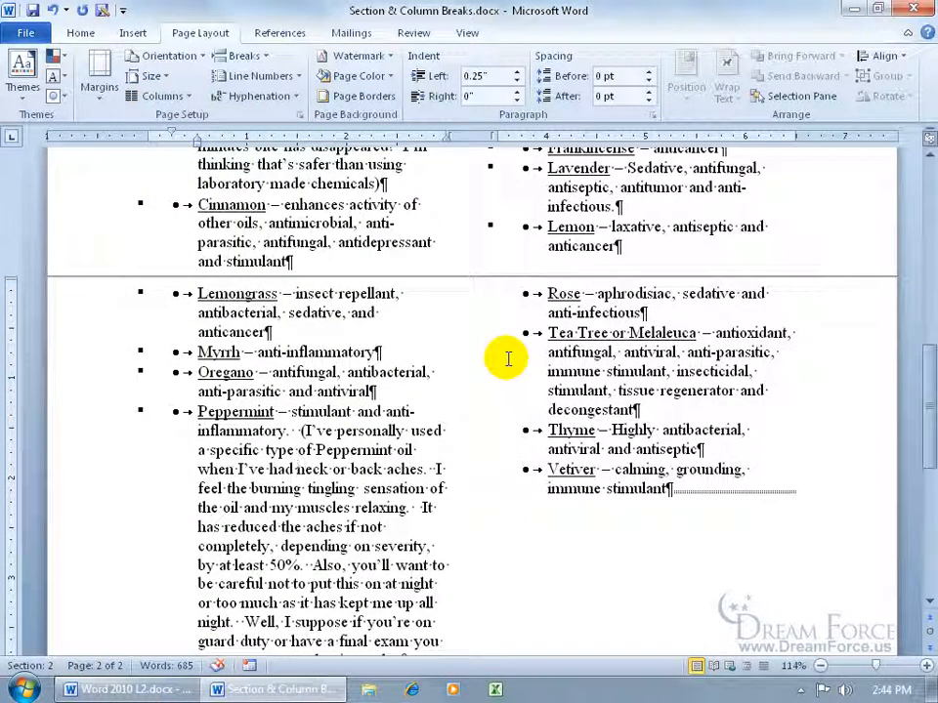
left_click_drag(928, 447, 927, 371)
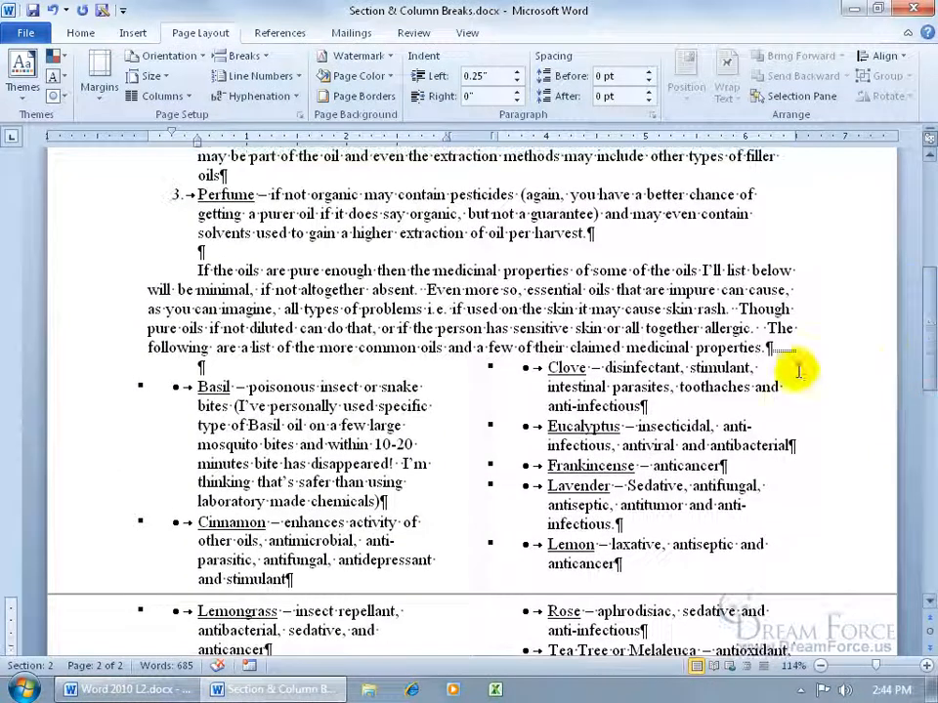
left_click_drag(928, 315, 928, 451)
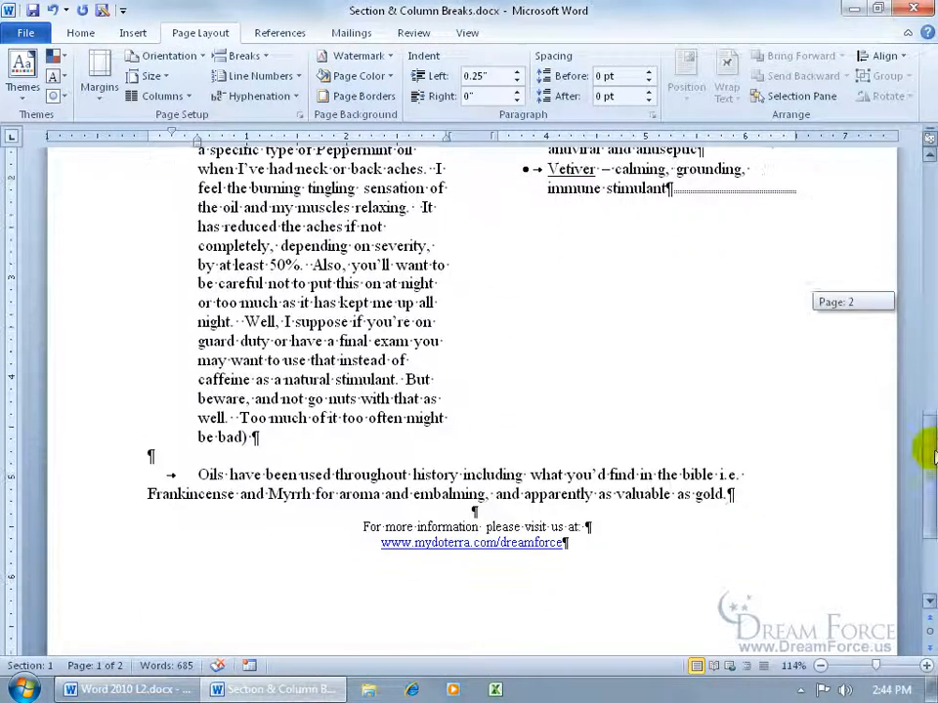
left_click(393, 493)
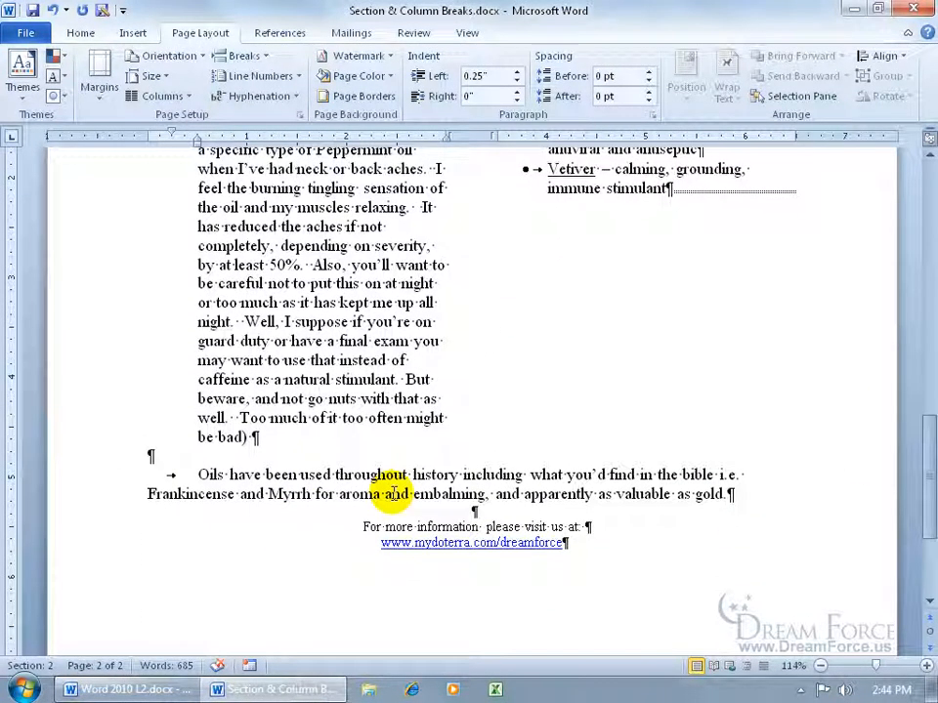
left_click(244, 56)
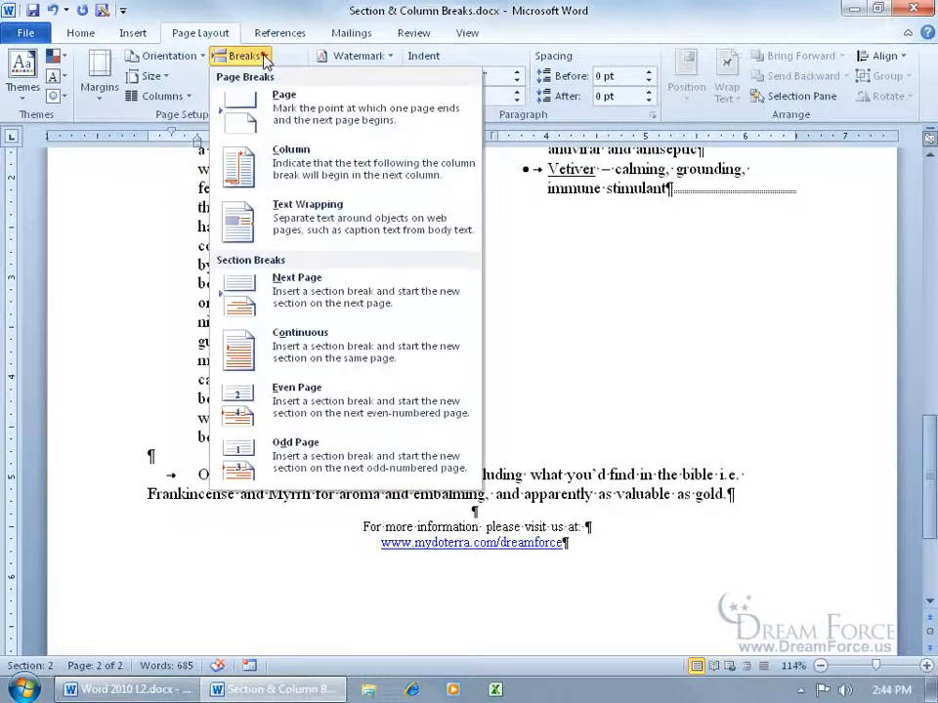
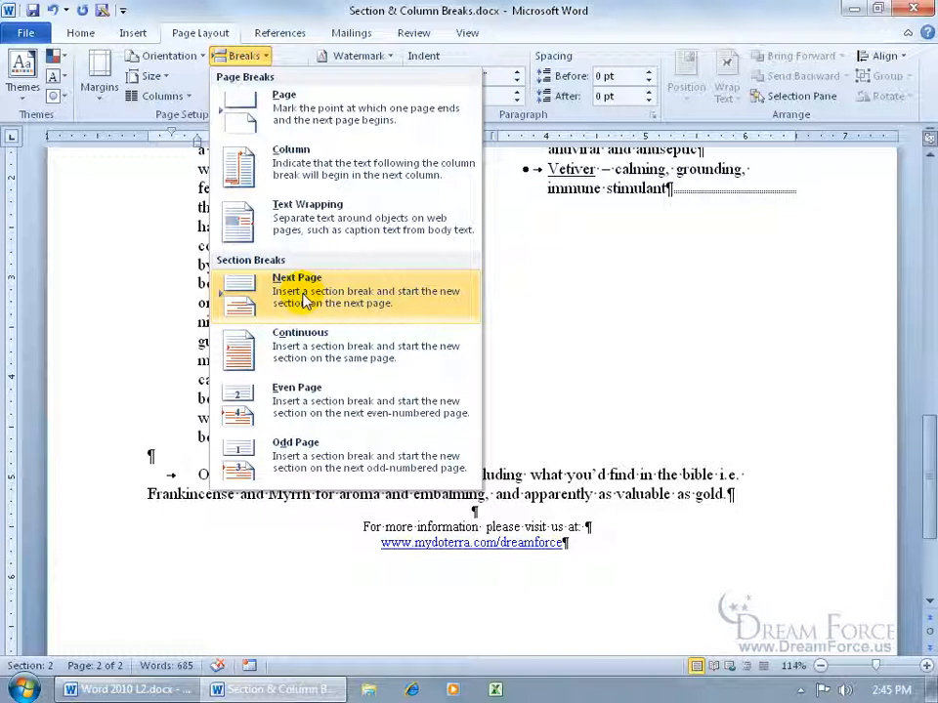
- Try deleting the section break after Vetiver, then restore it with Undo
left_click(552, 293)
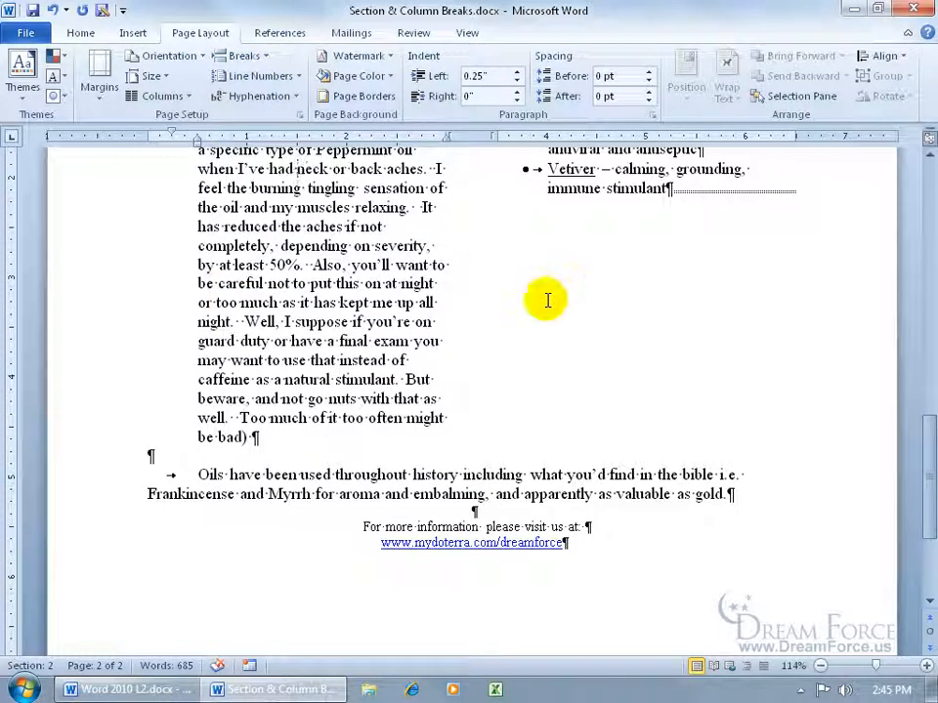
left_click(672, 188)
left_click_drag(923, 423, 922, 364)
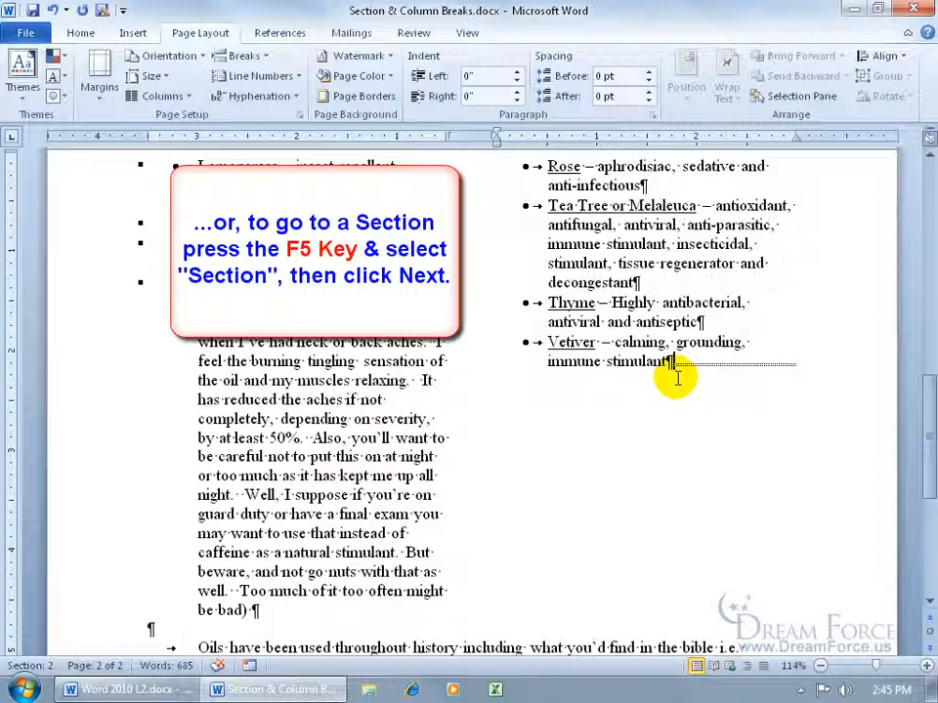
key("Delete")
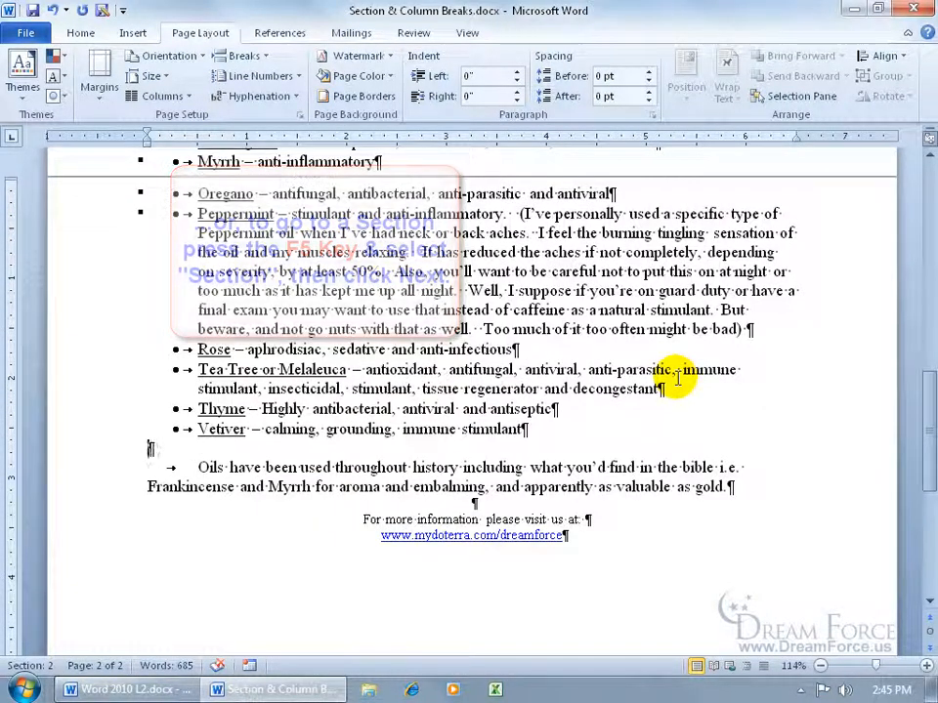
left_click_drag(928, 411, 915, 296)
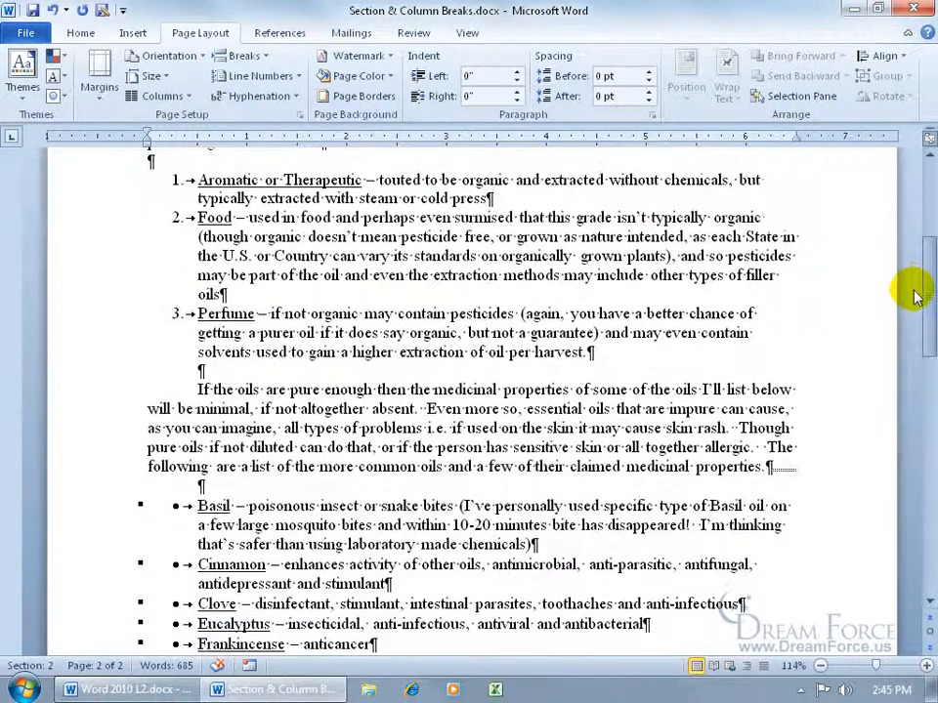
left_click(778, 469)
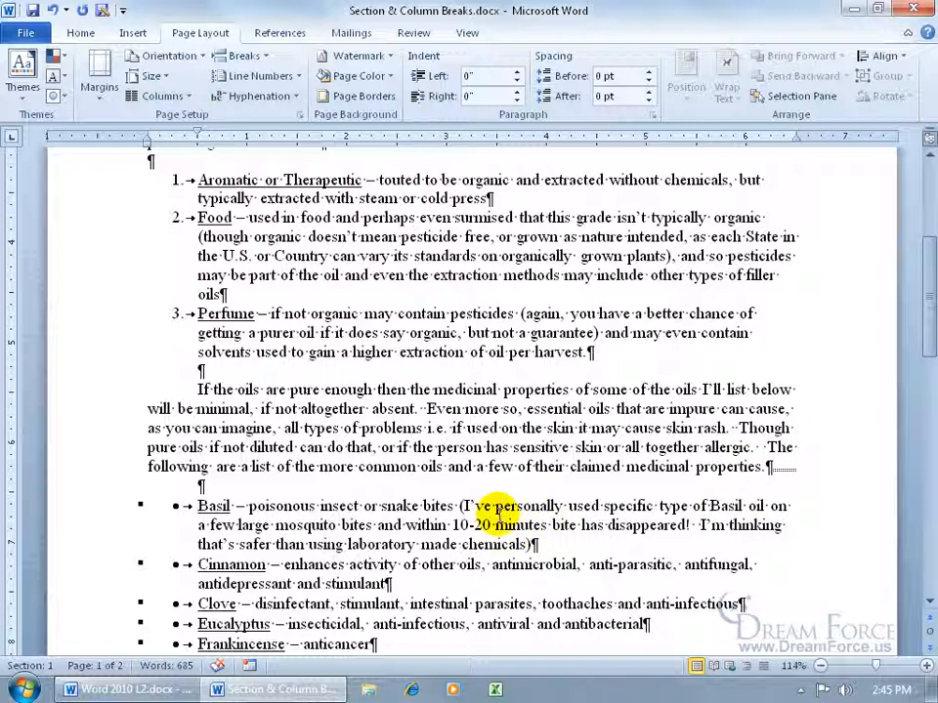
left_click(49, 10)
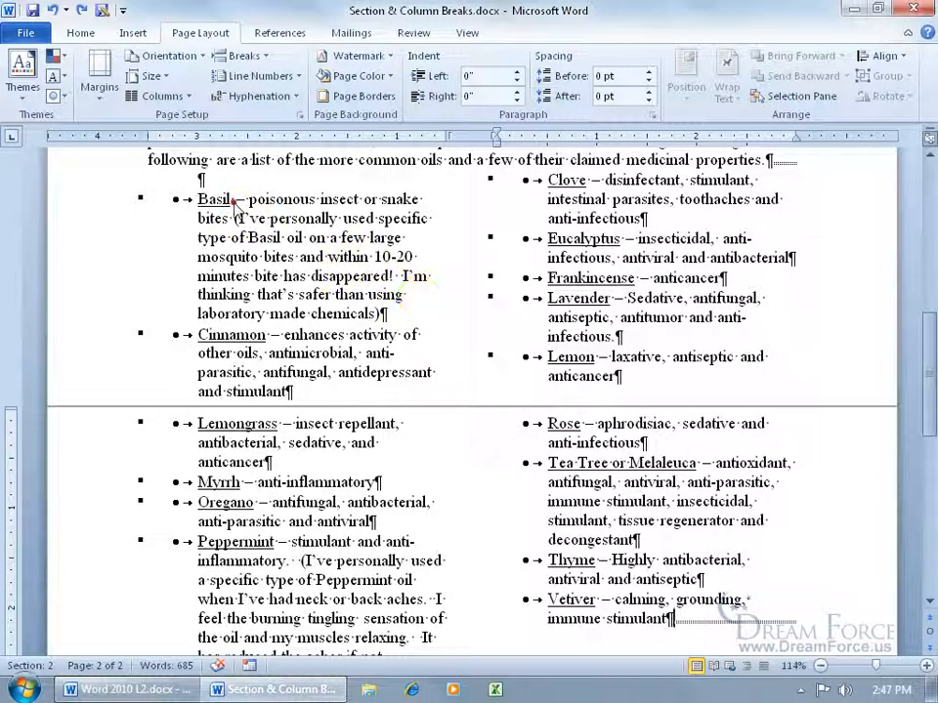
- Test an empty bullet before Clove at the left column's end, then undo it
left_click(232, 200)
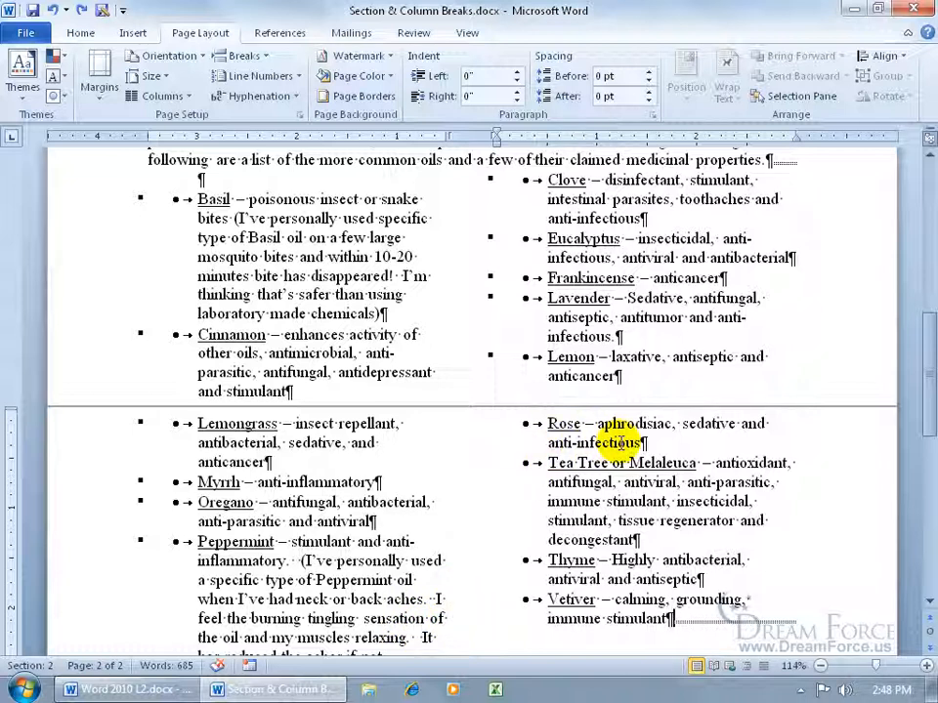
left_click(544, 181)
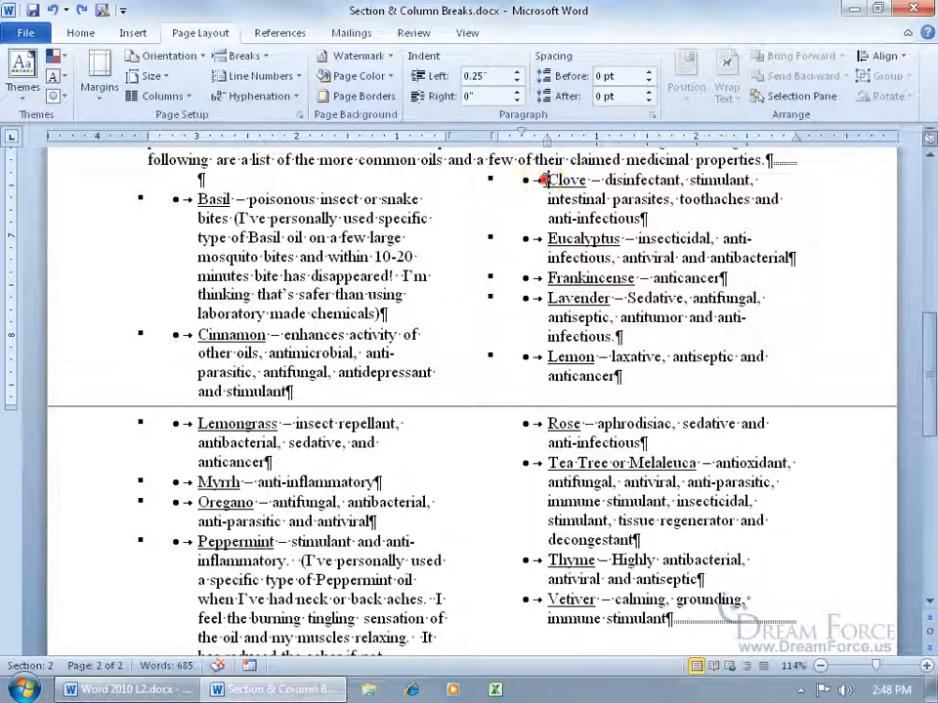
key("Return")
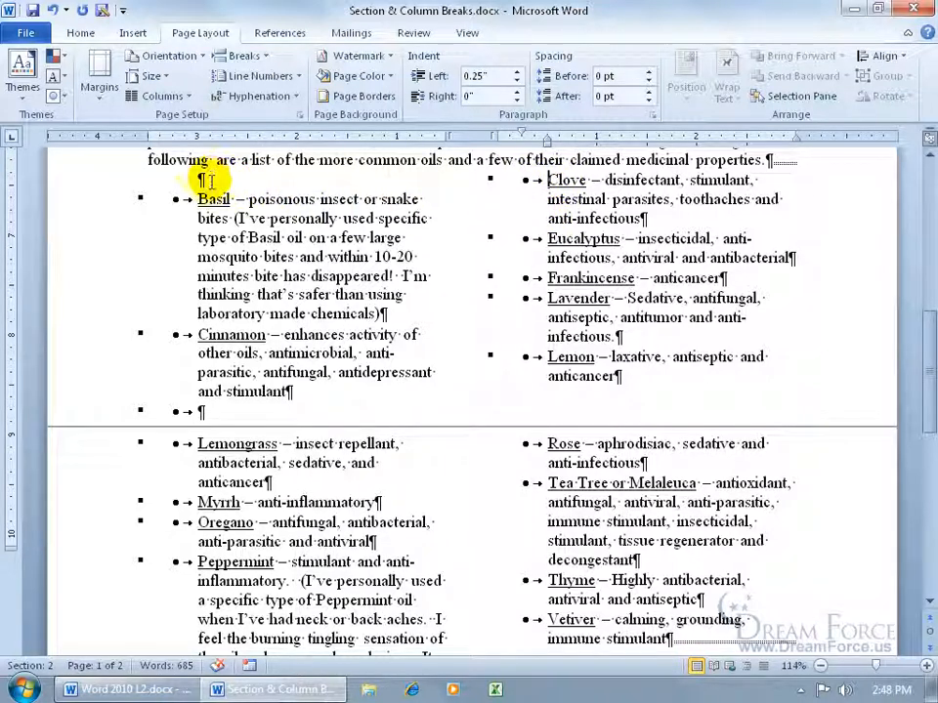
left_click(212, 201)
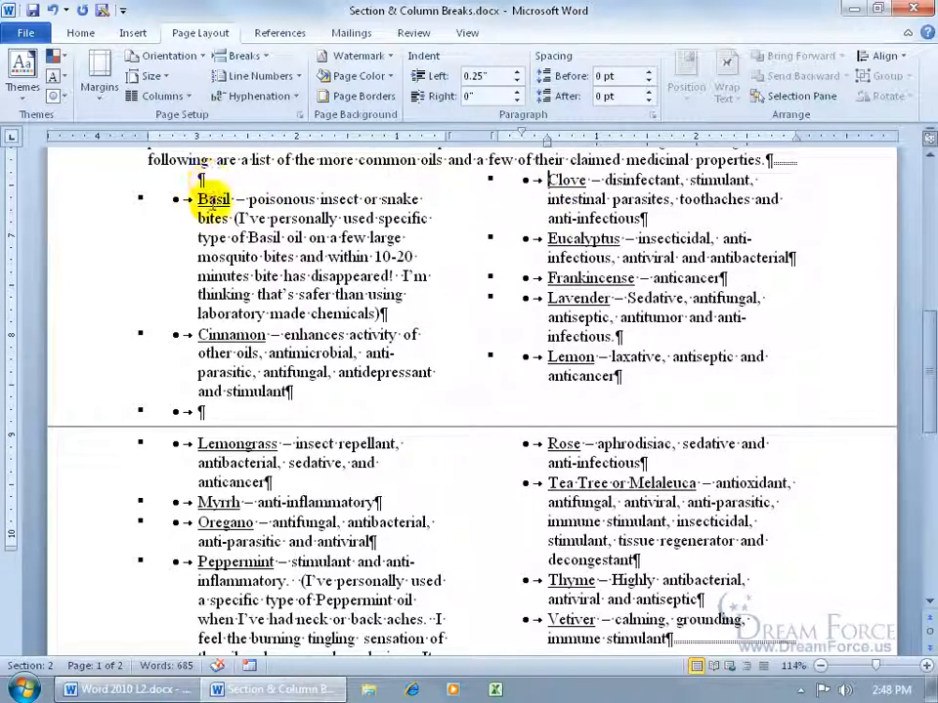
left_click(223, 162)
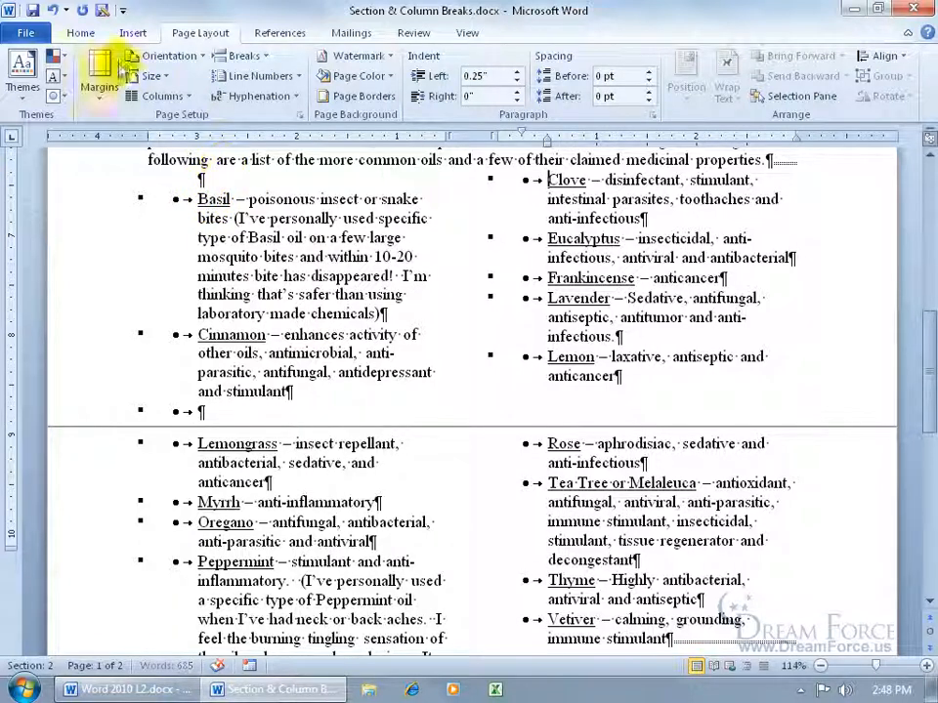
left_click(54, 11)
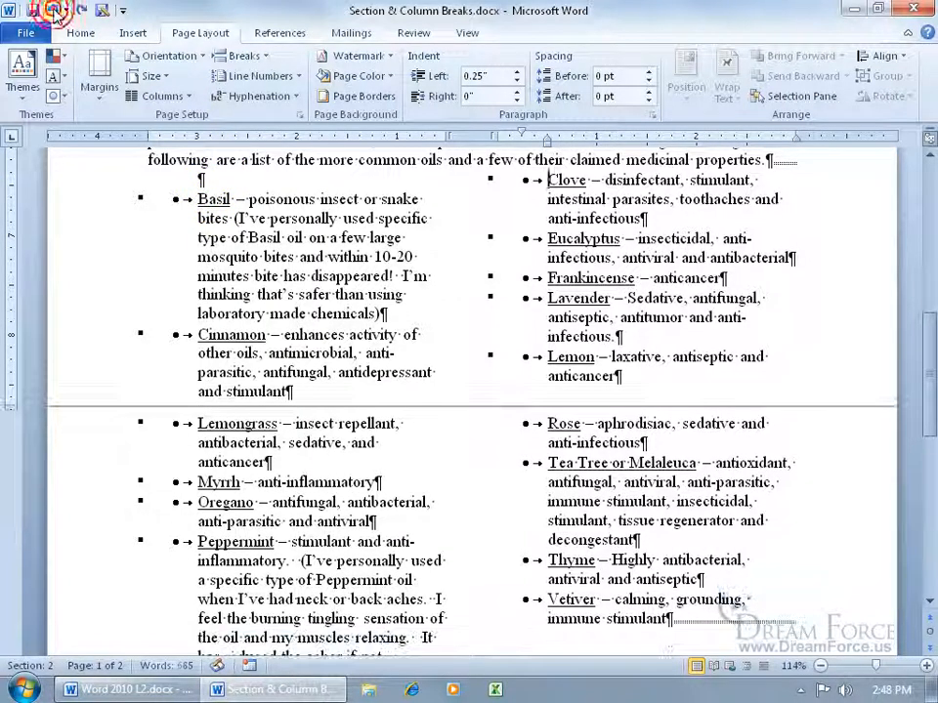
- Insert a column break after the Cinnamon entry
left_click(309, 395)
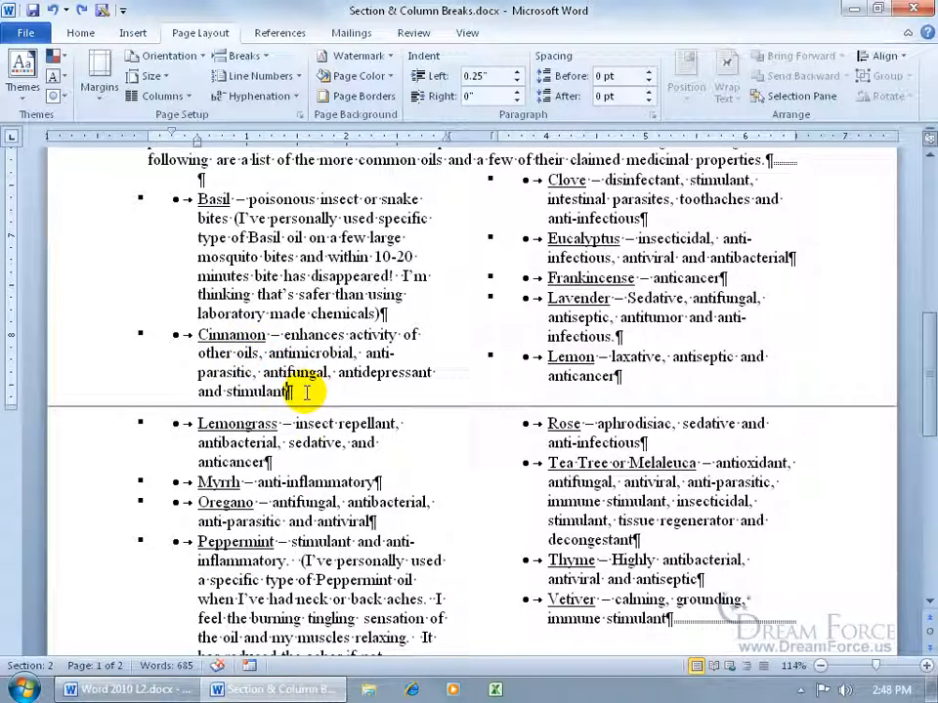
left_click(244, 57)
left_click(299, 159)
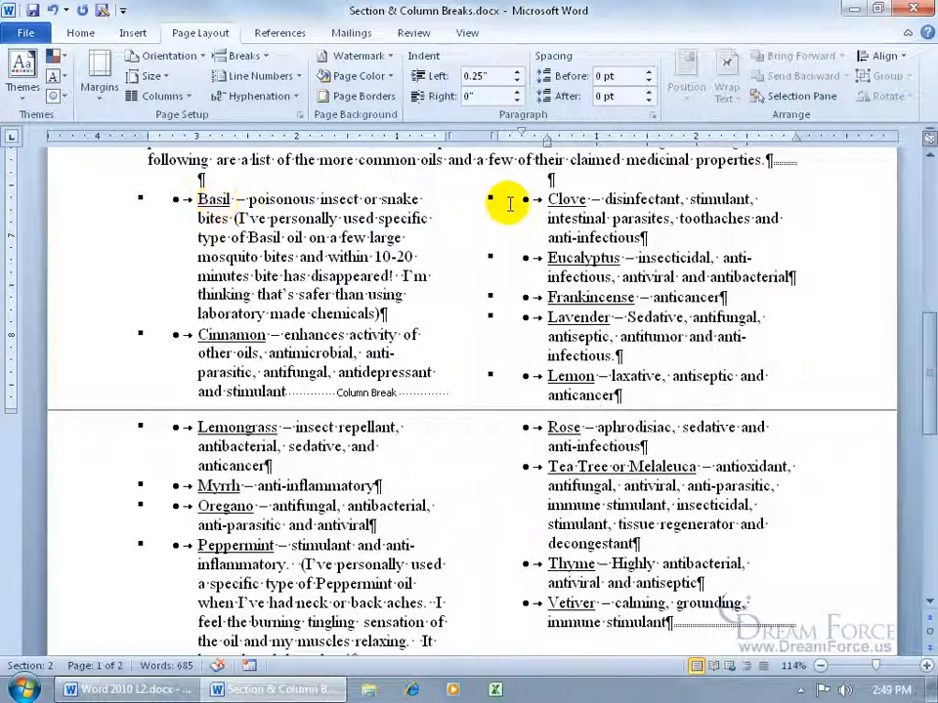
- Type test bullets 'asdfdsa' and 'dsadfsadf' after Cinnamon to see them flow into the right column
left_click(289, 390)
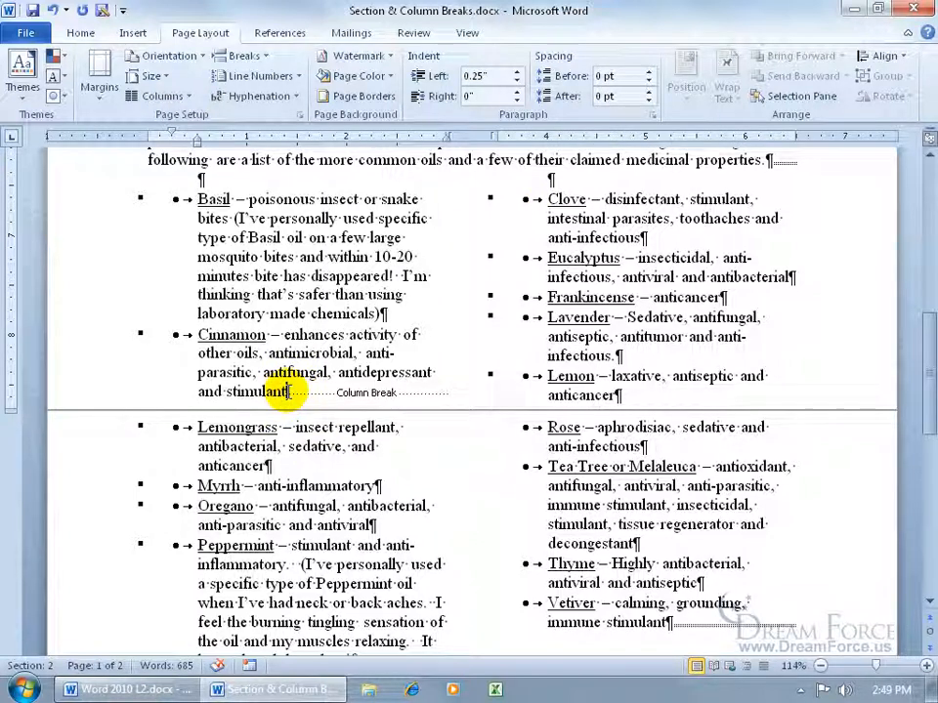
key("Return")
type("asdfdsa")
key("Return")
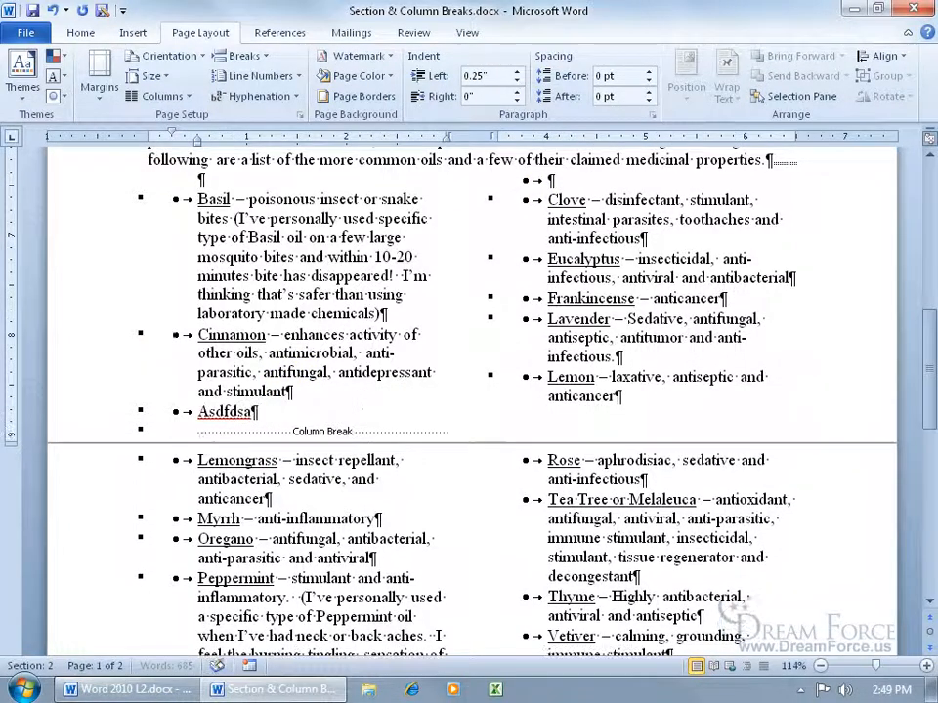
type("dsadfsadf")
key("Return")
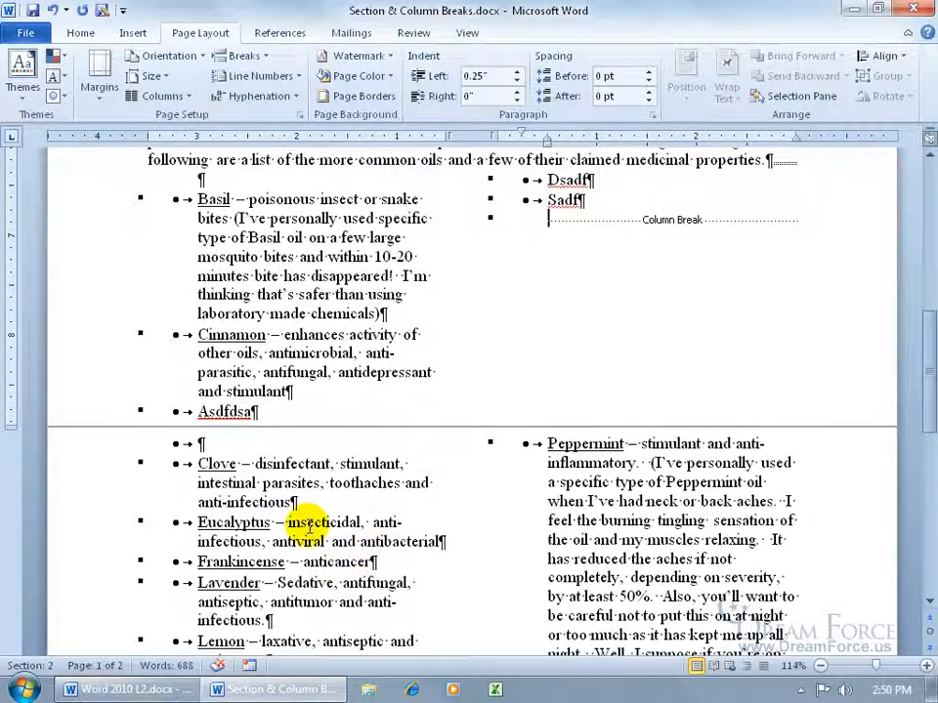
- Undo the test lines and remove the bullet from the empty line above Clove
left_click(53, 12)
left_click(53, 12)
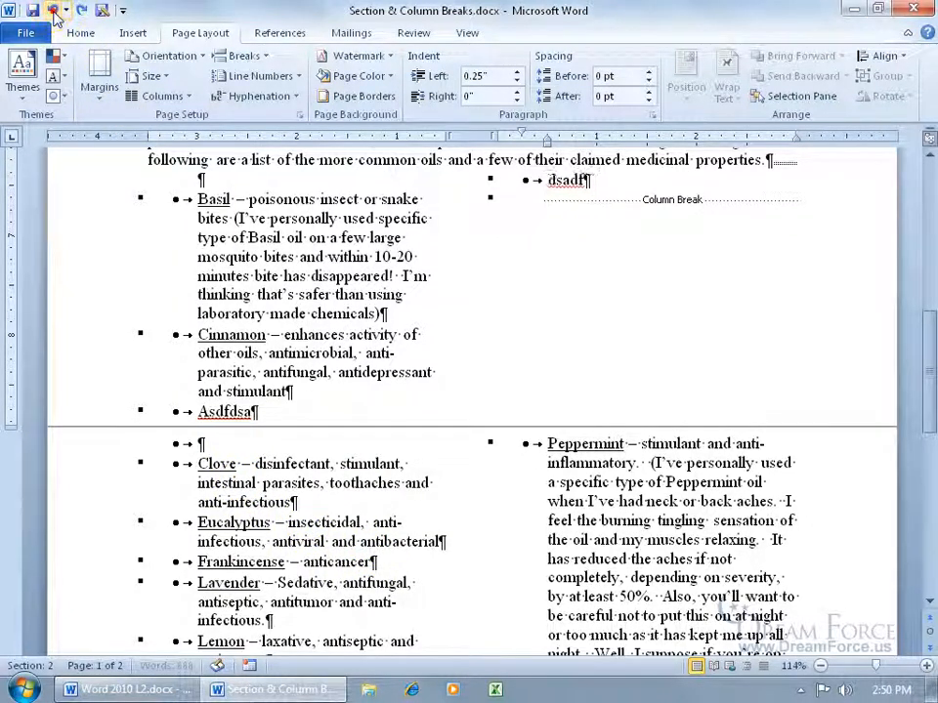
left_click(53, 12)
left_click(53, 11)
left_click(53, 12)
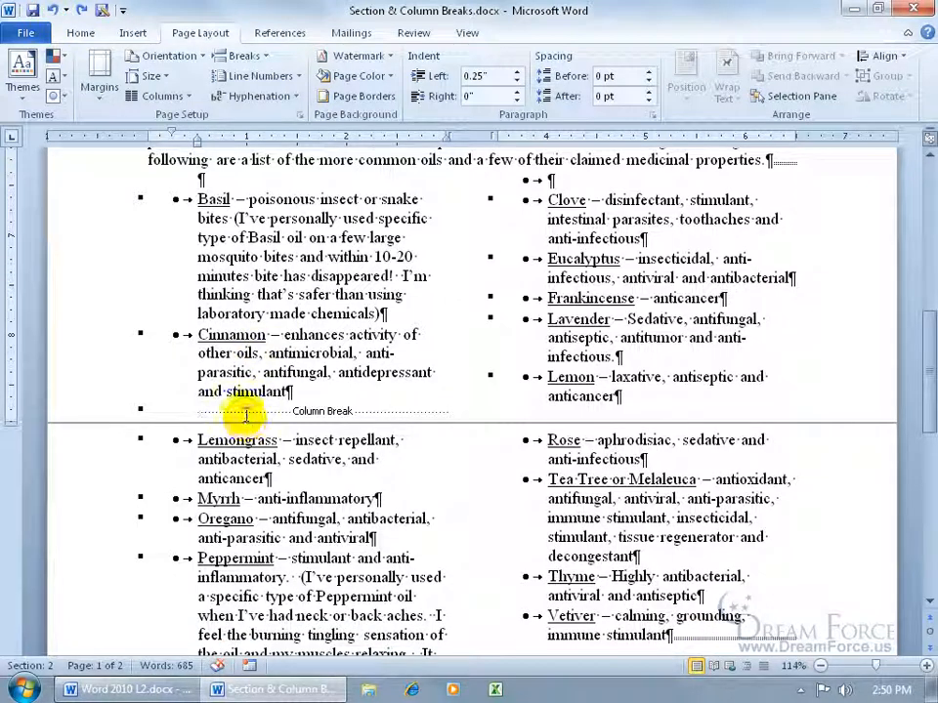
left_click(617, 396)
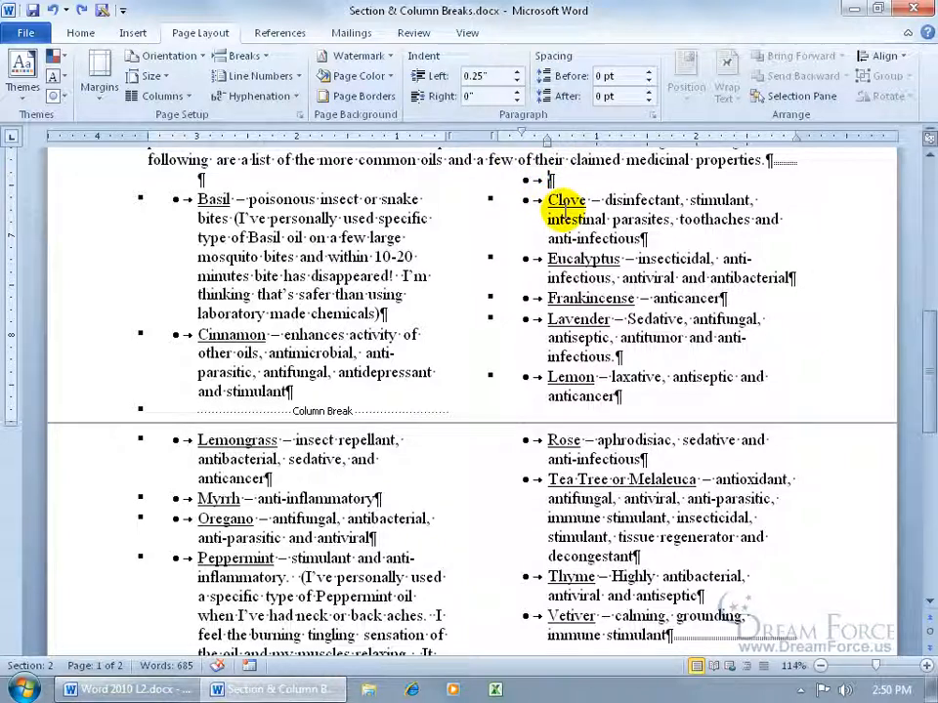
key("BackSpace")
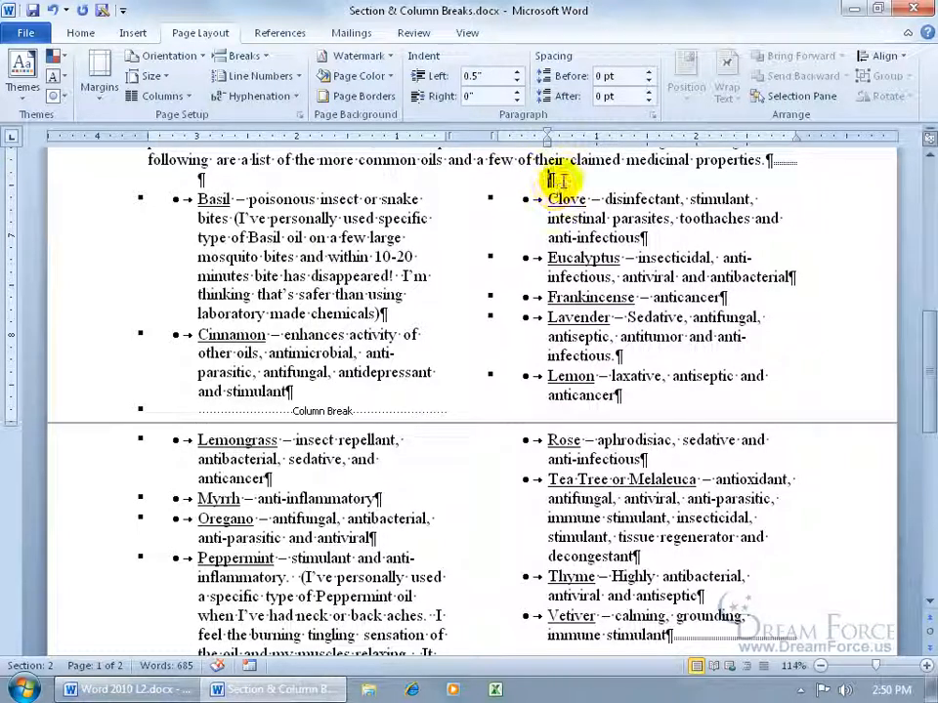
- Insert column breaks after 'anticancer' in Lemon and after 'be bad)' in Peppermint
left_click(619, 394)
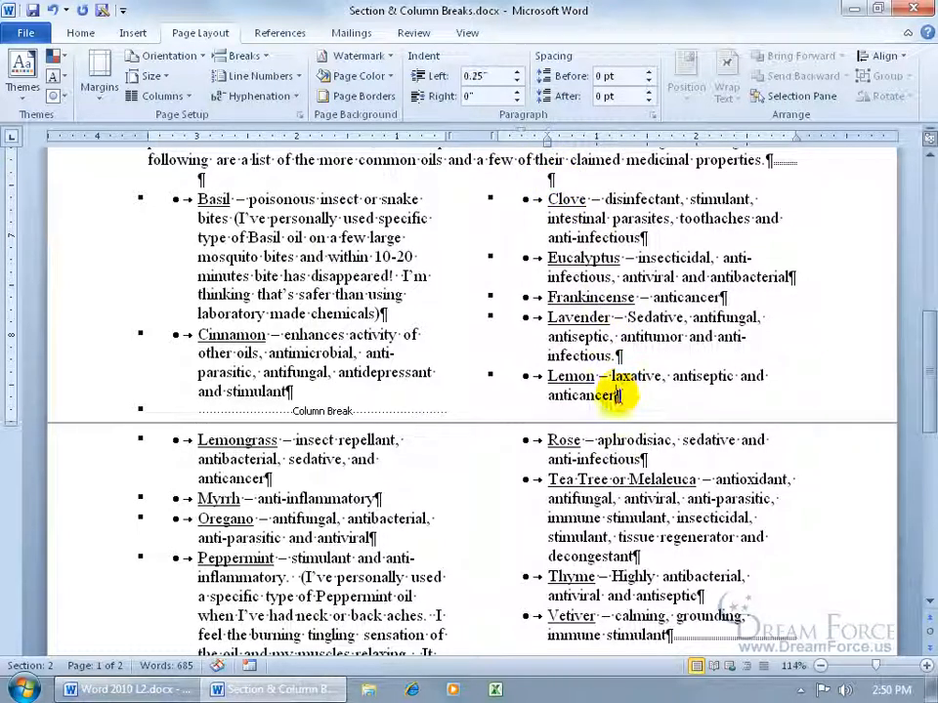
left_click(244, 56)
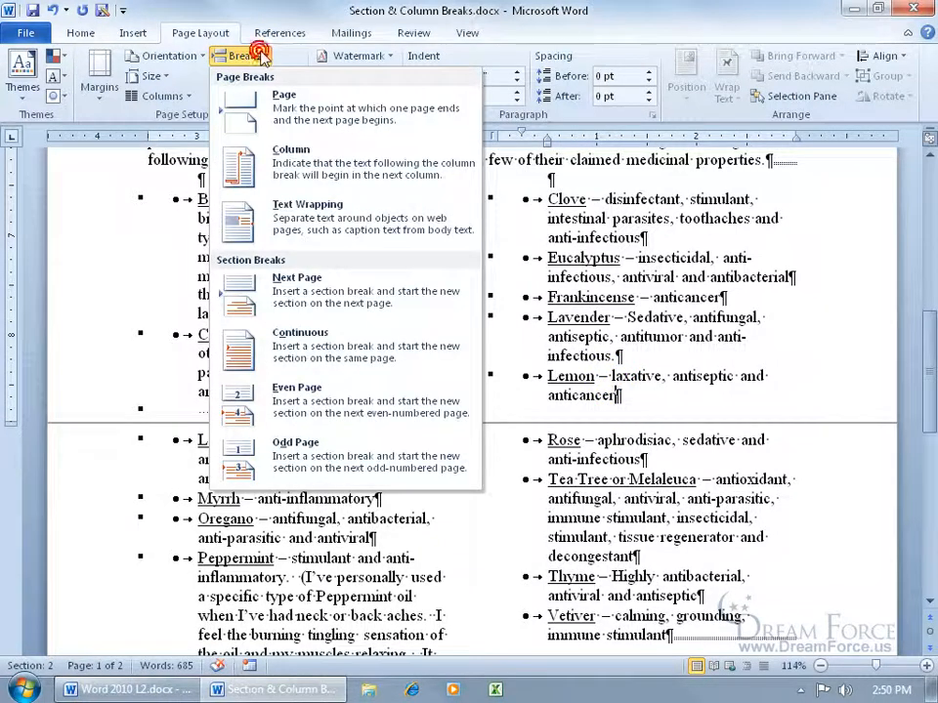
left_click(334, 173)
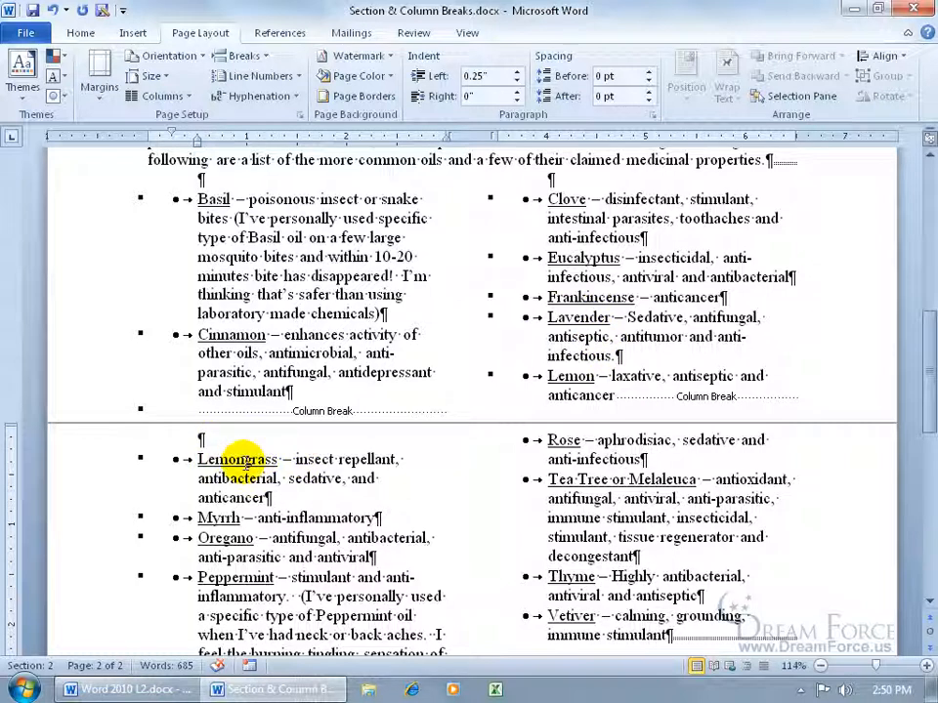
scroll(239, 459, "down", 10)
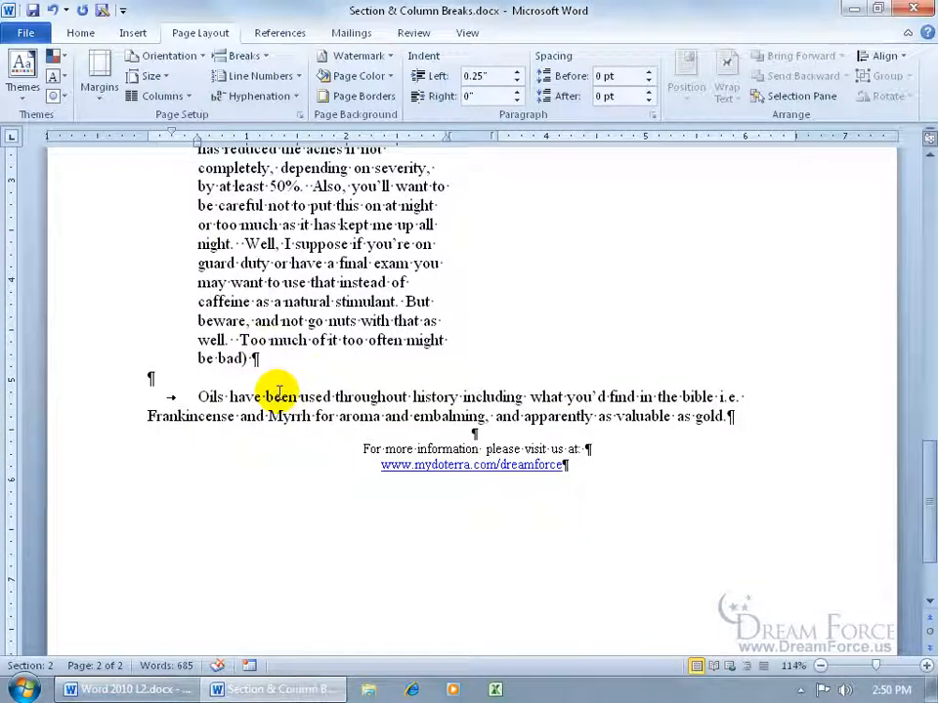
left_click(341, 353)
left_click(264, 60)
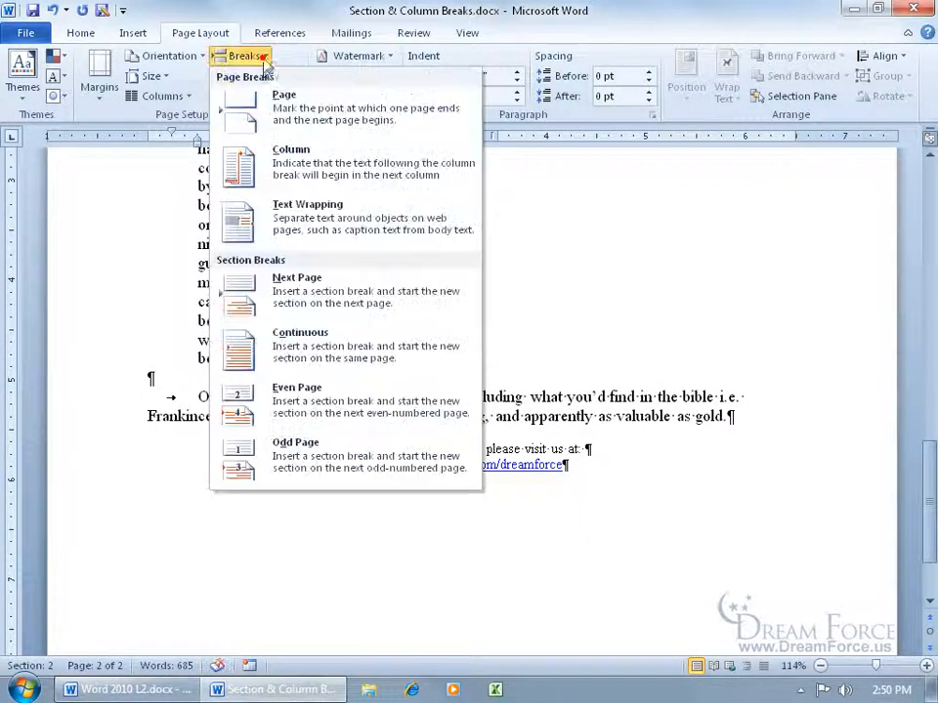
left_click(303, 181)
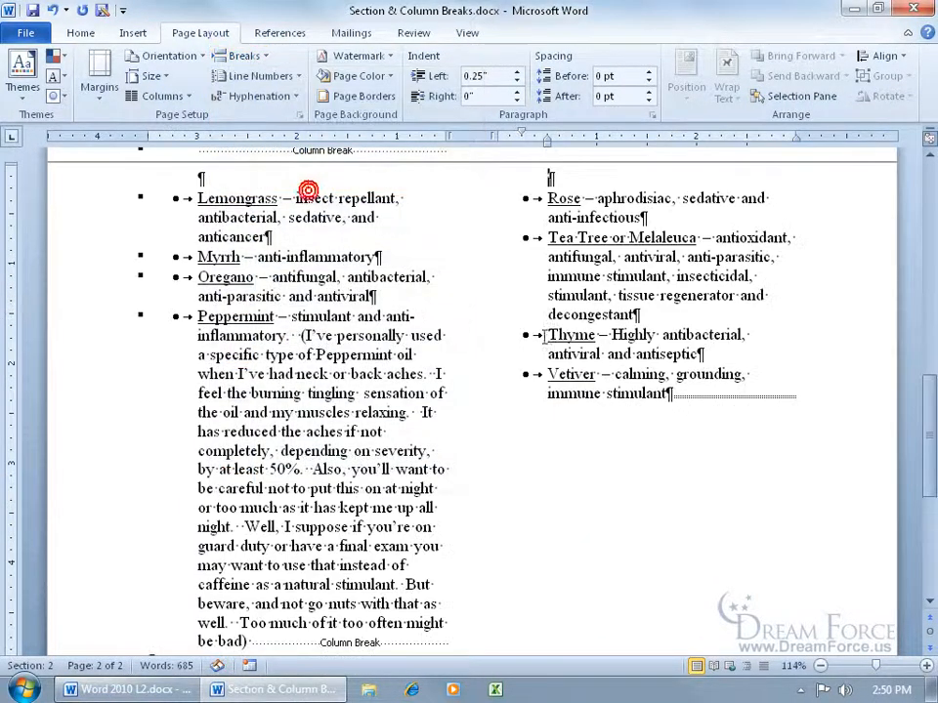
scroll(840, 390, "up", 3)
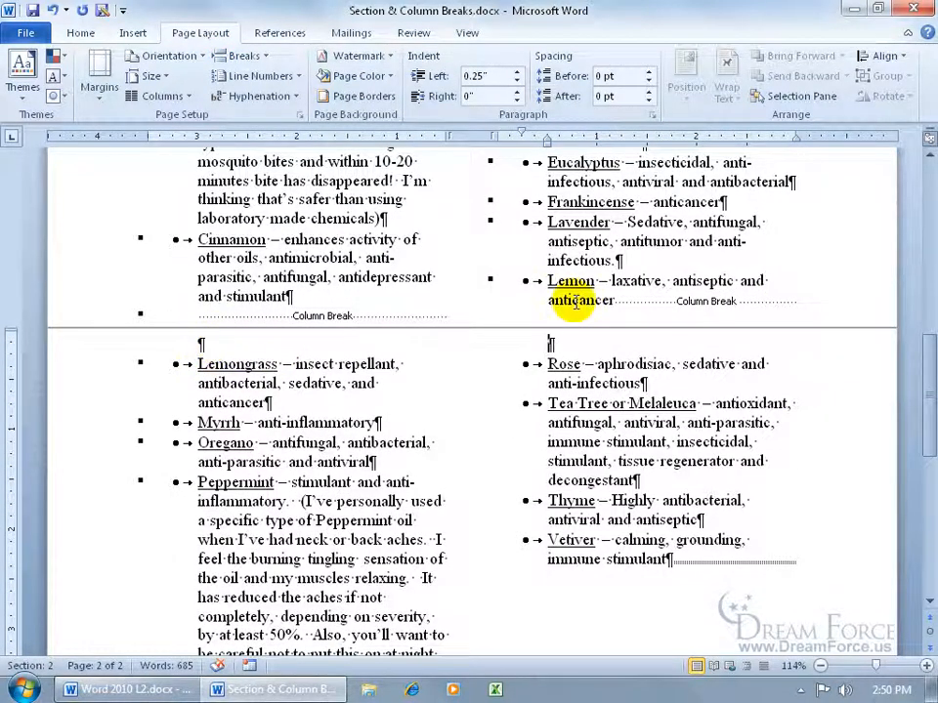
scroll(549, 293, "up", 2)
- Add test bullets 'adf' and 'dasf' after Cinnamon, then place the cursor after Lemon's 'anticancer'
left_click(305, 389)
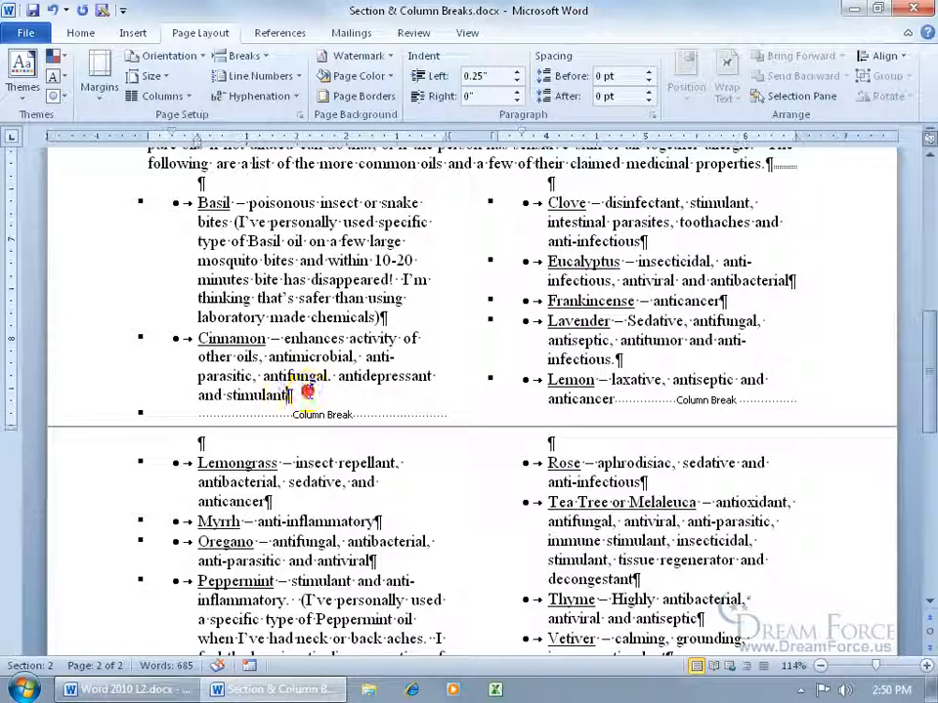
key("Return")
type("adf")
key("Return")
type("dasf")
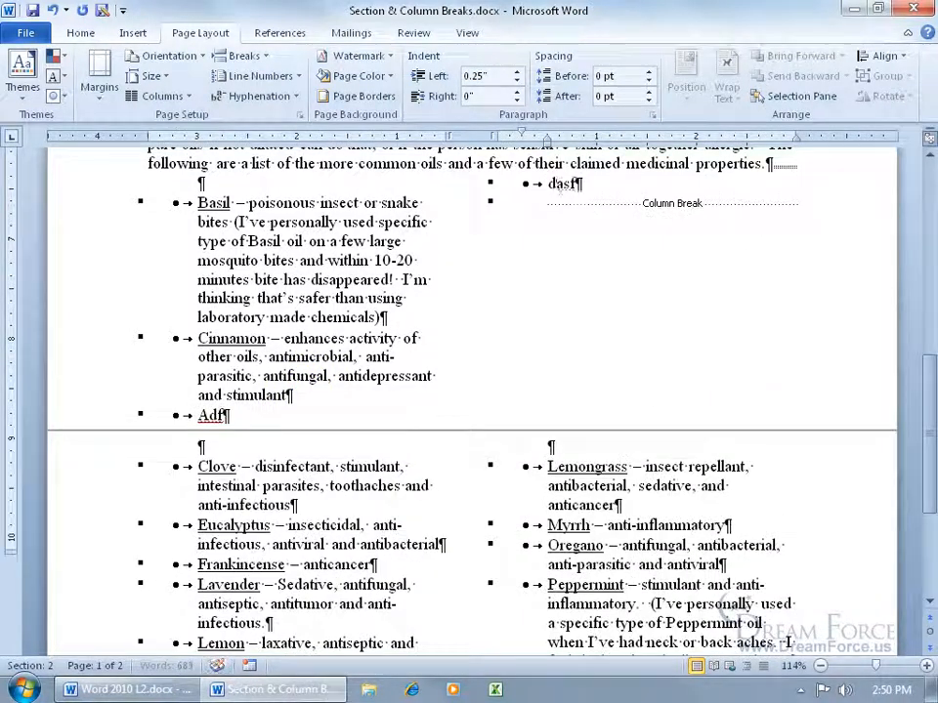
key("Return")
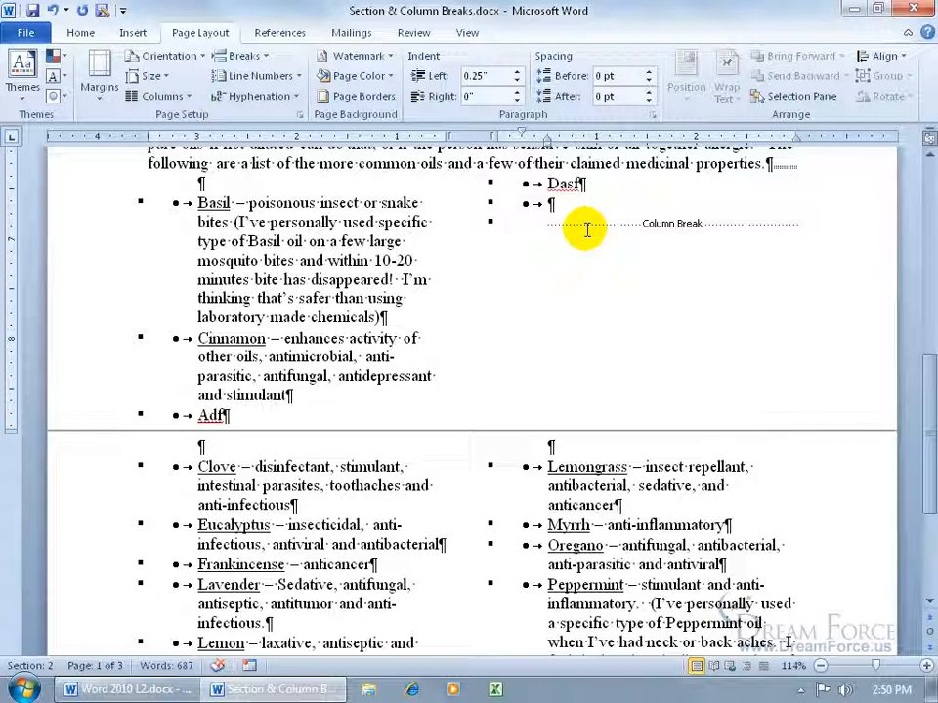
left_click_drag(925, 396, 929, 341)
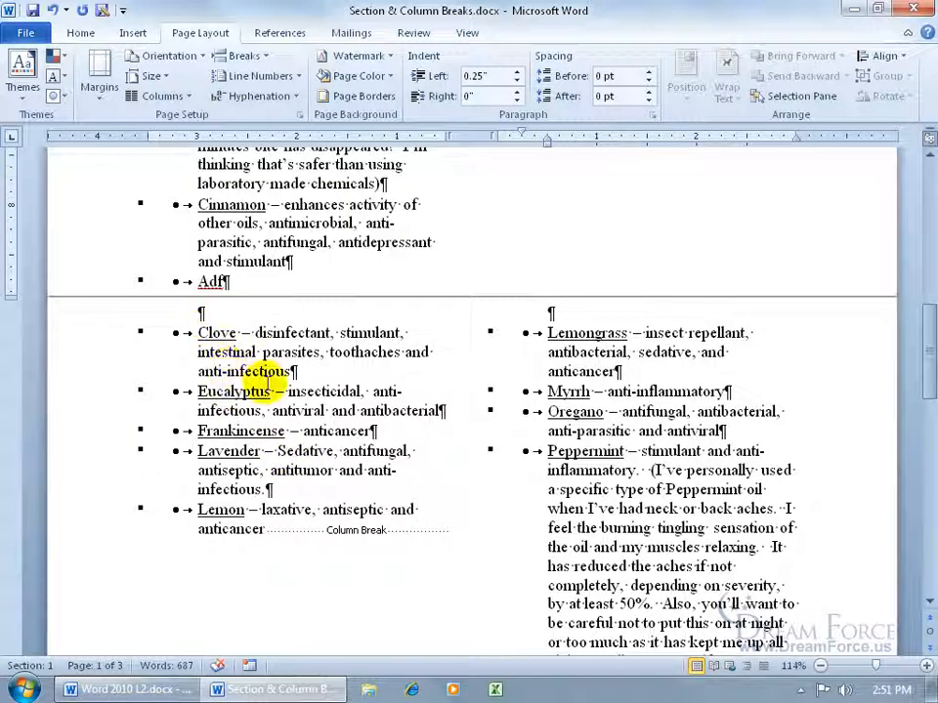
left_click(284, 529)
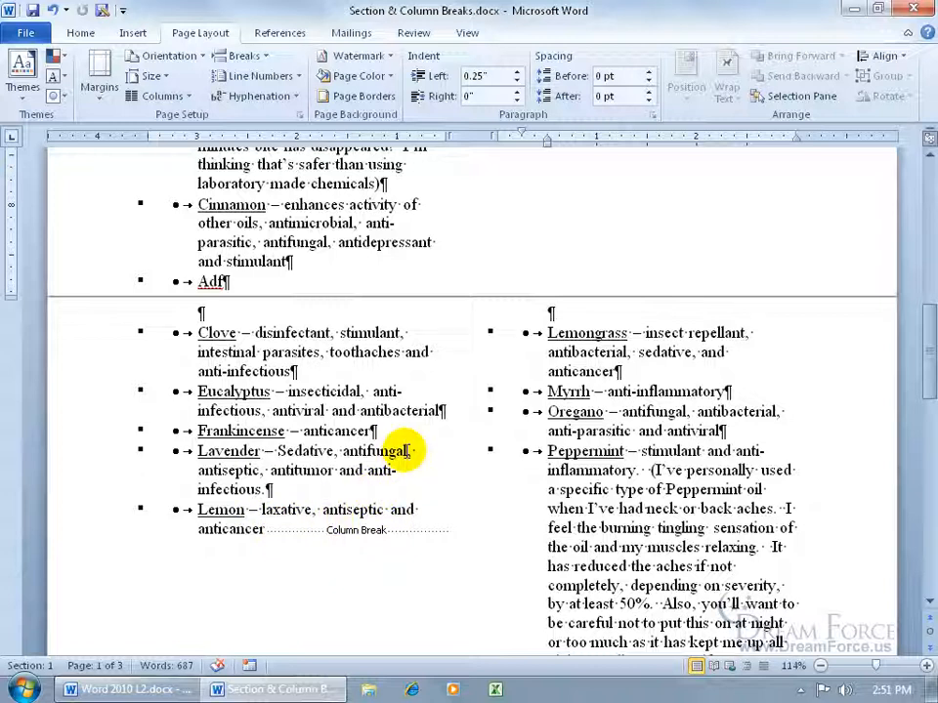
- Show formatting marks and delete the Column Break after the Lemon entry
left_click(80, 32)
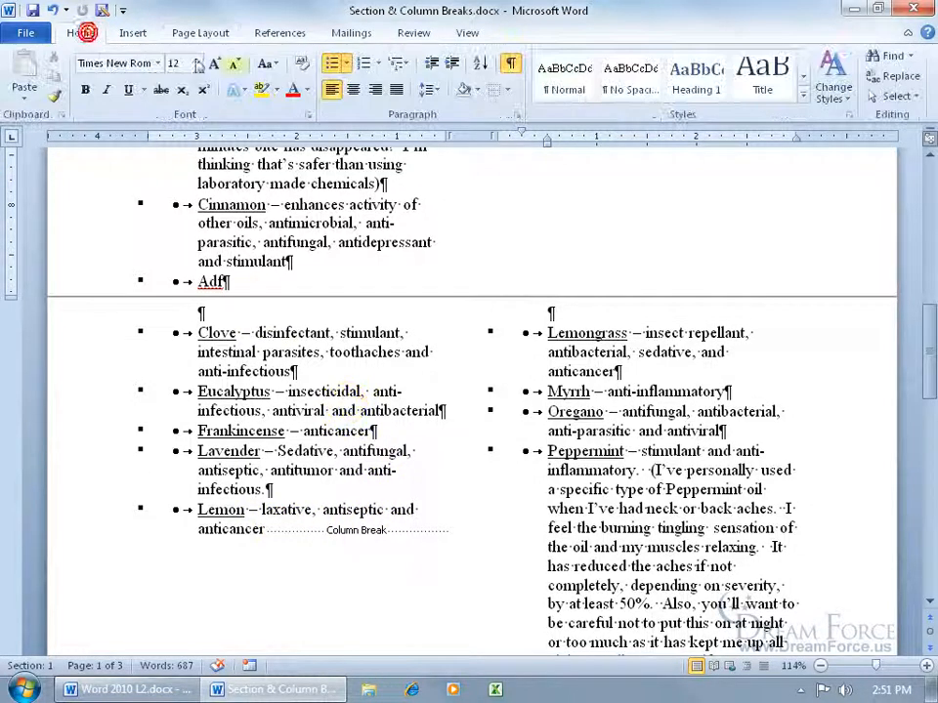
left_click(513, 63)
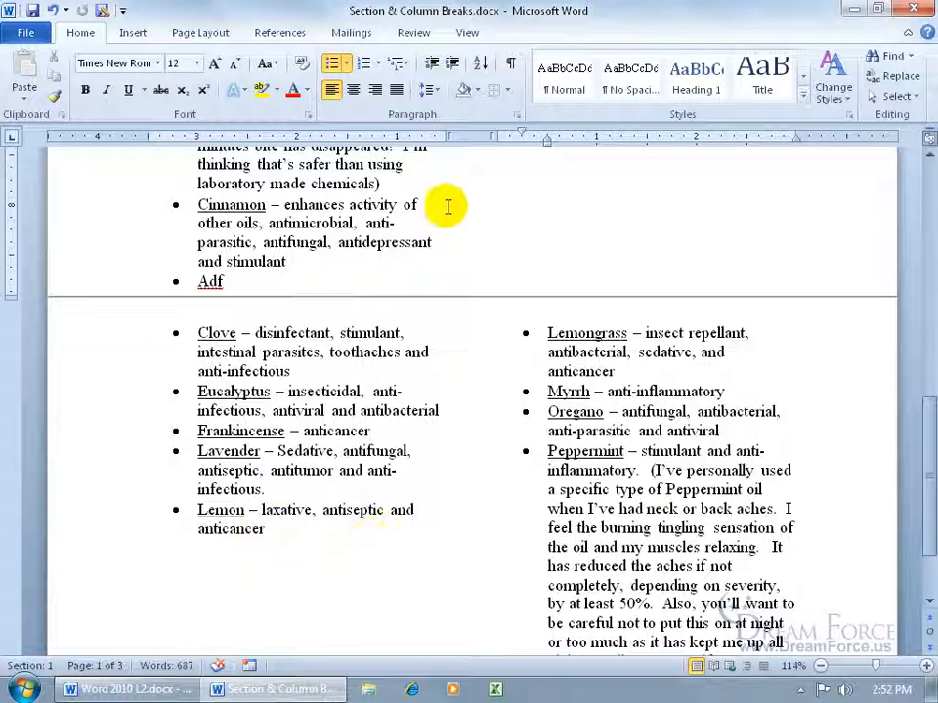
left_click(510, 63)
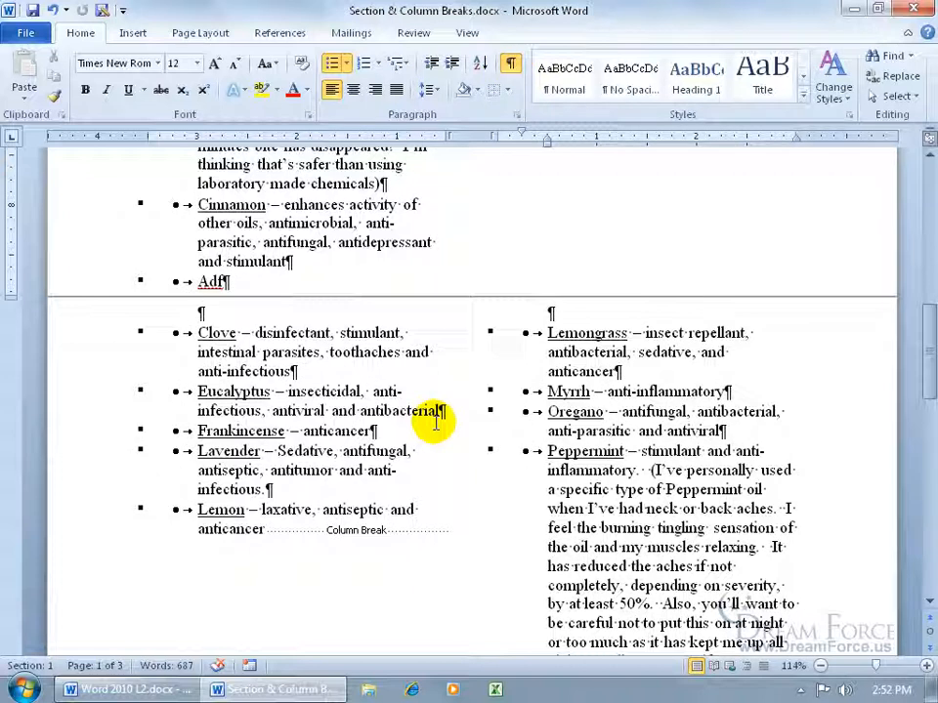
left_click(266, 529)
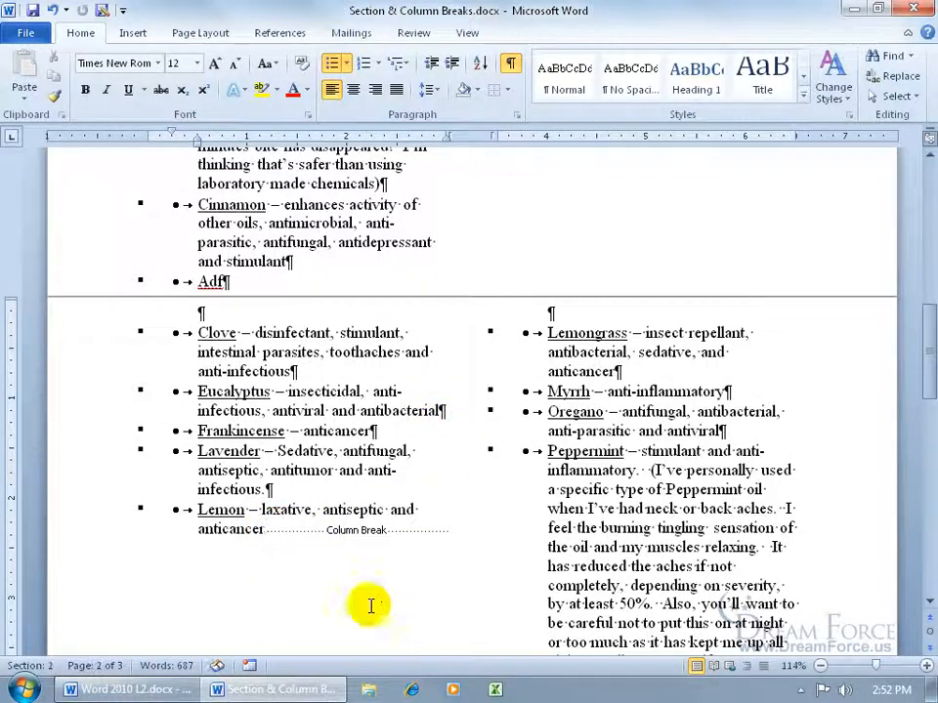
key("Delete")
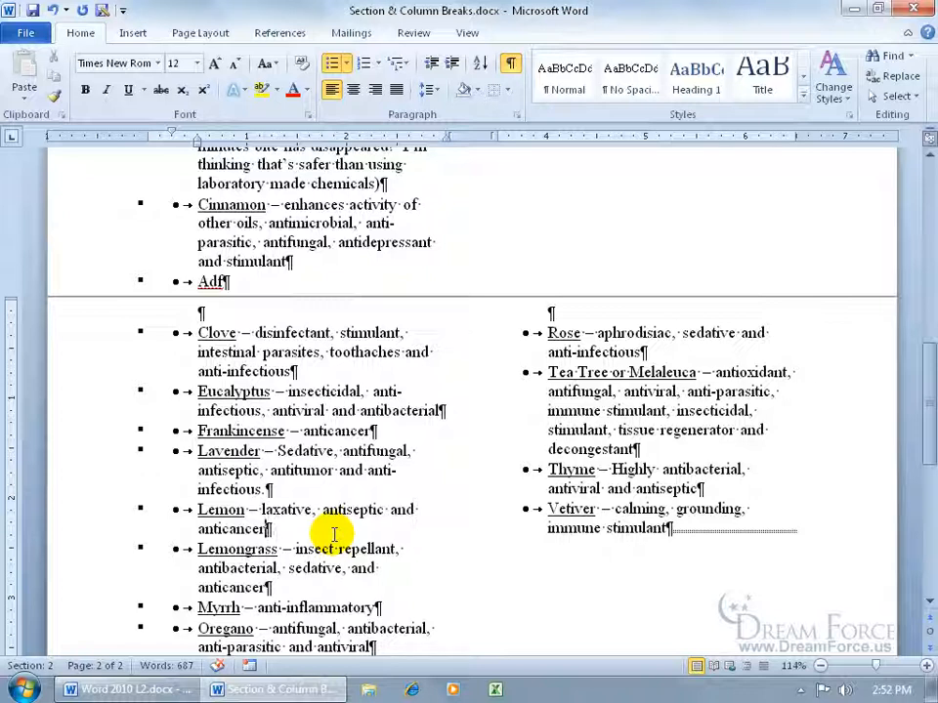
- Widen the column spacing to 1.1" in More Columns and apply it
left_click(200, 32)
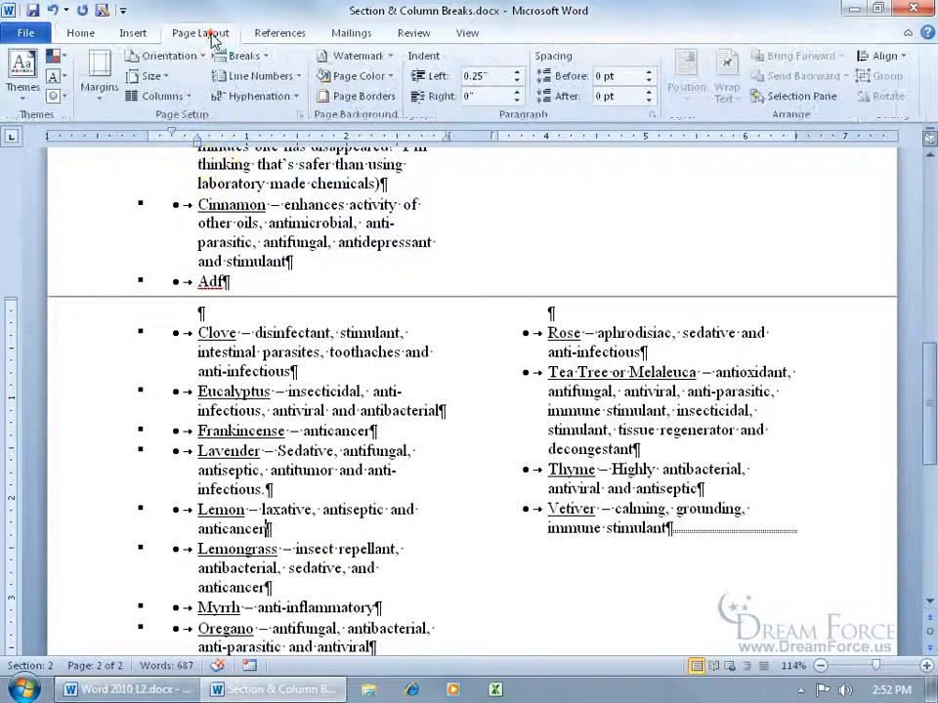
left_click(186, 95)
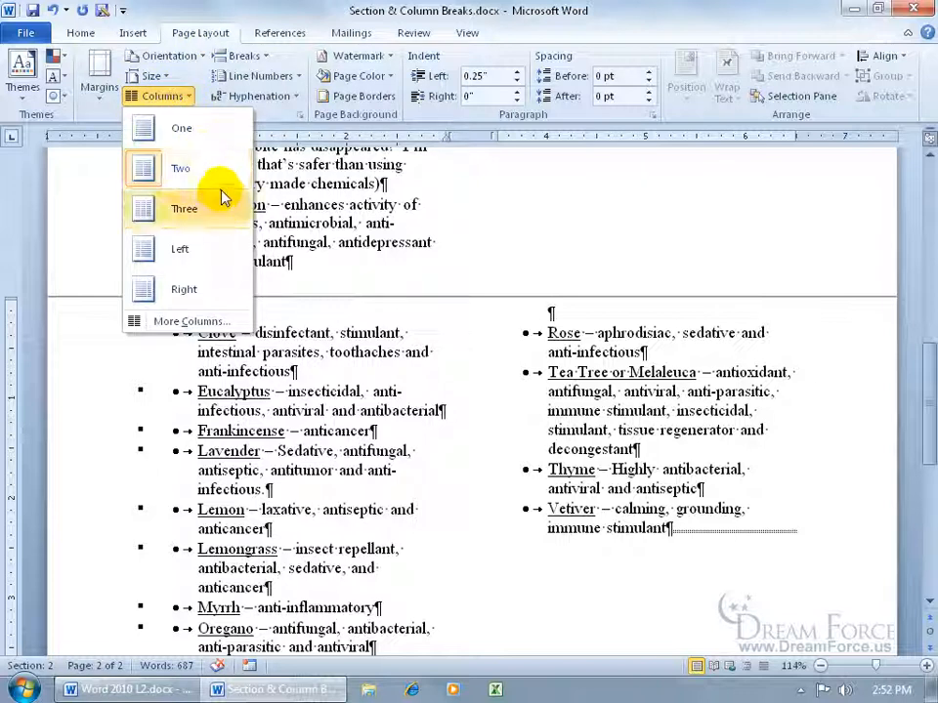
left_click(195, 321)
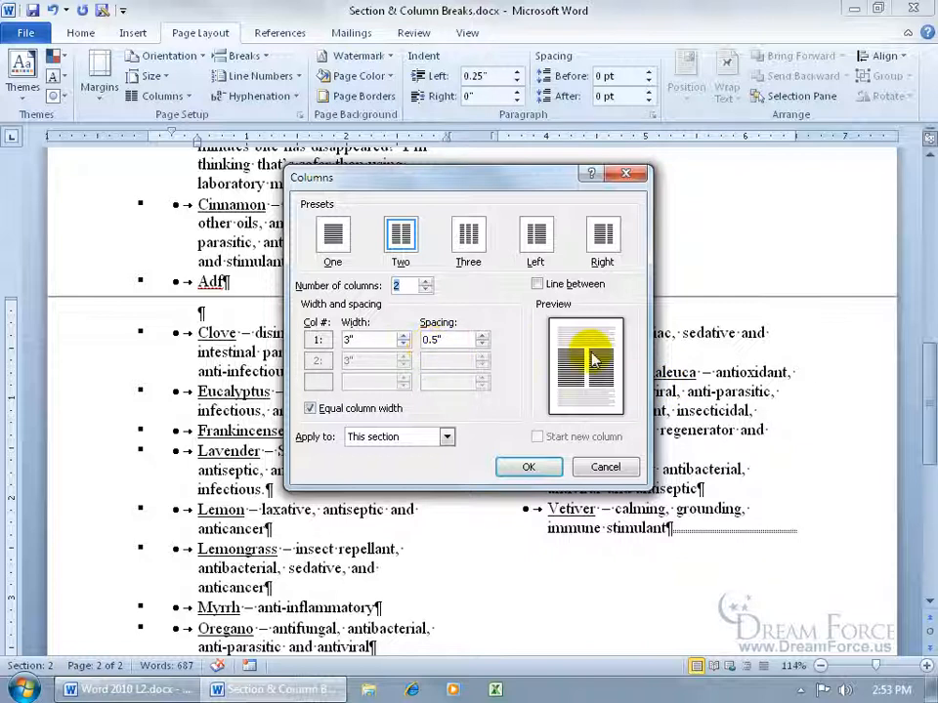
left_click(482, 336)
left_click(481, 335)
left_click(482, 336)
left_click(482, 335)
left_click(481, 336)
left_click(482, 336)
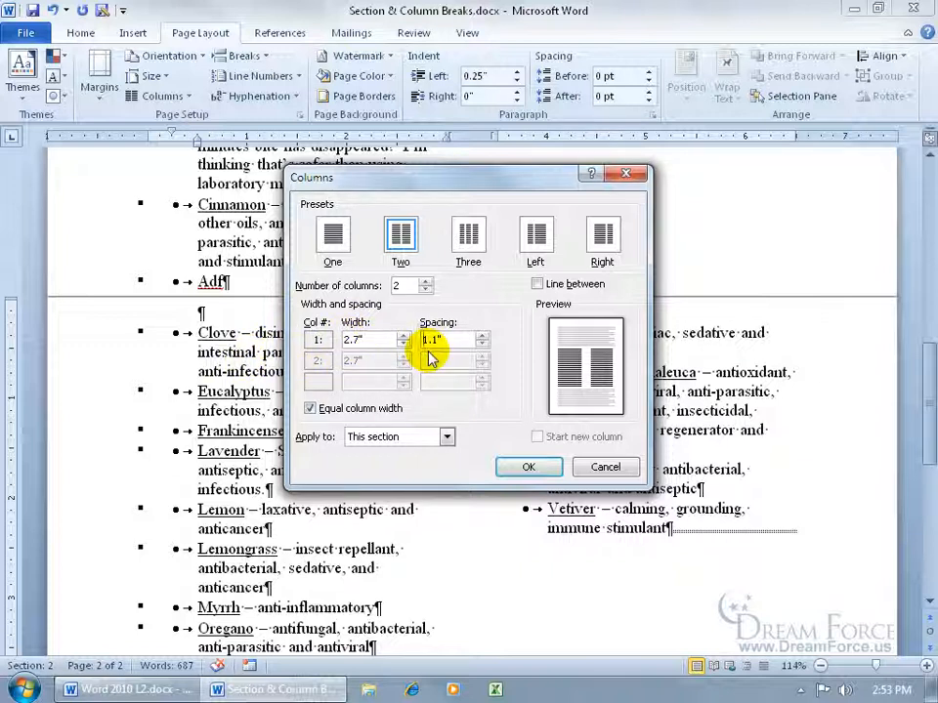
left_click(529, 466)
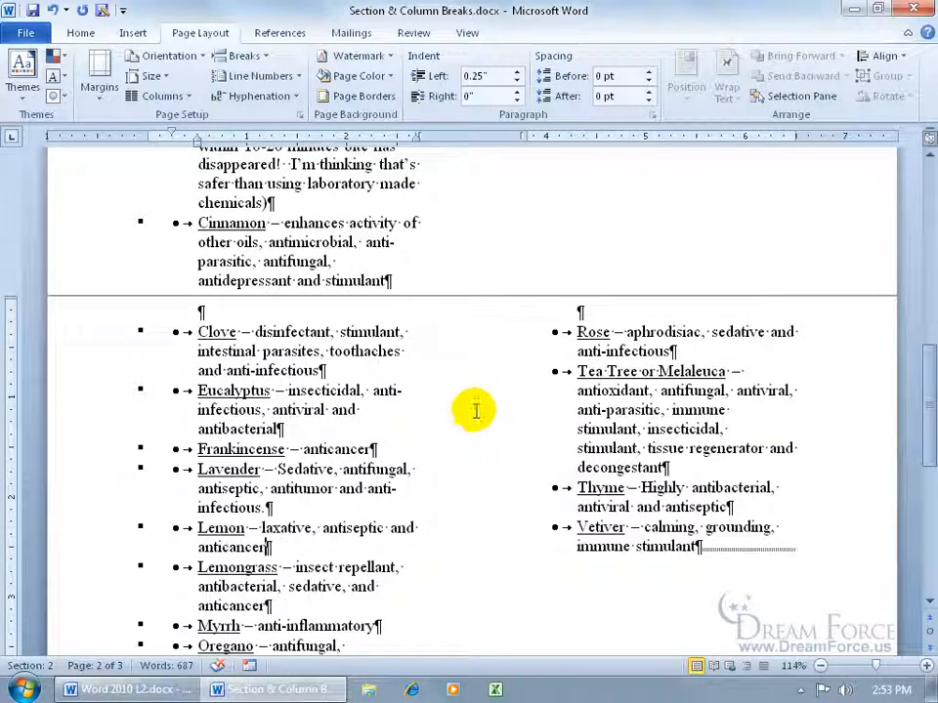
- Add a line between equal-width 3.1" columns with 0.3" spacing, applied to this section
left_click(156, 96)
left_click(185, 321)
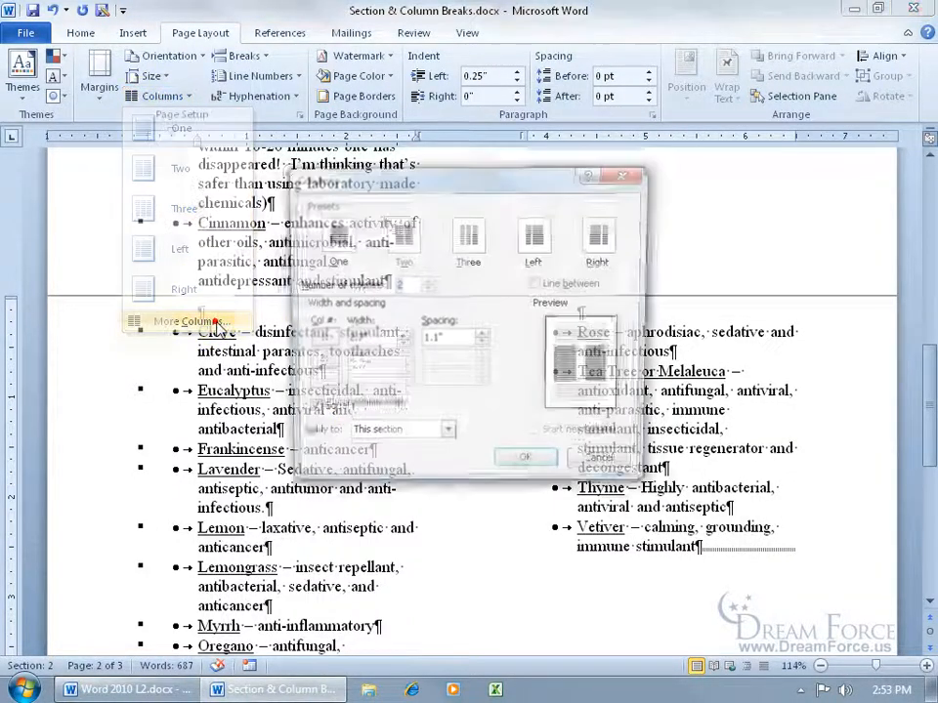
left_click(537, 283)
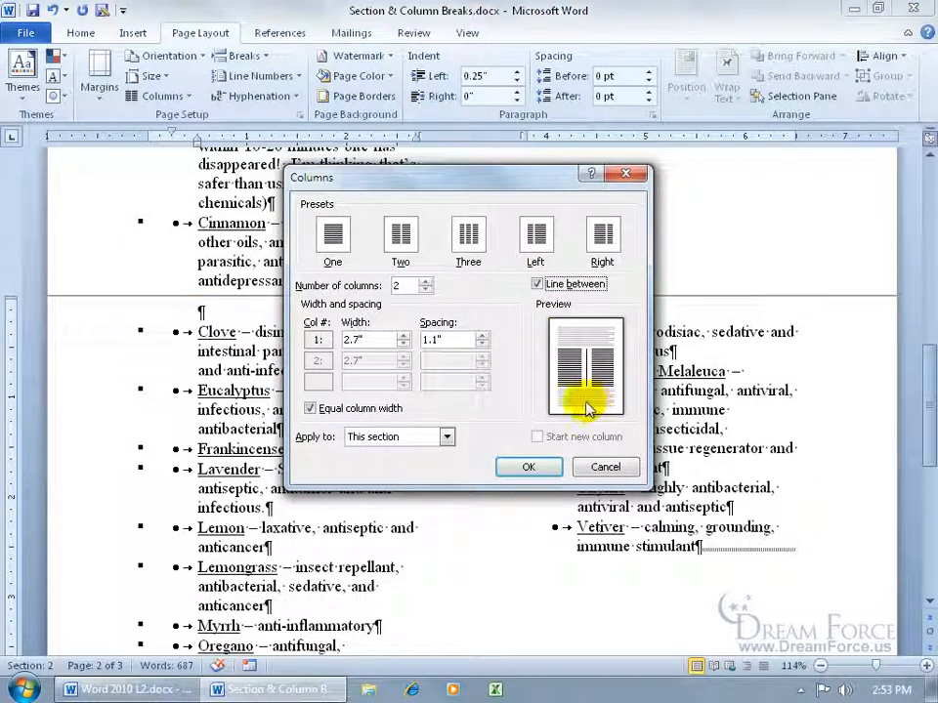
left_click(311, 409)
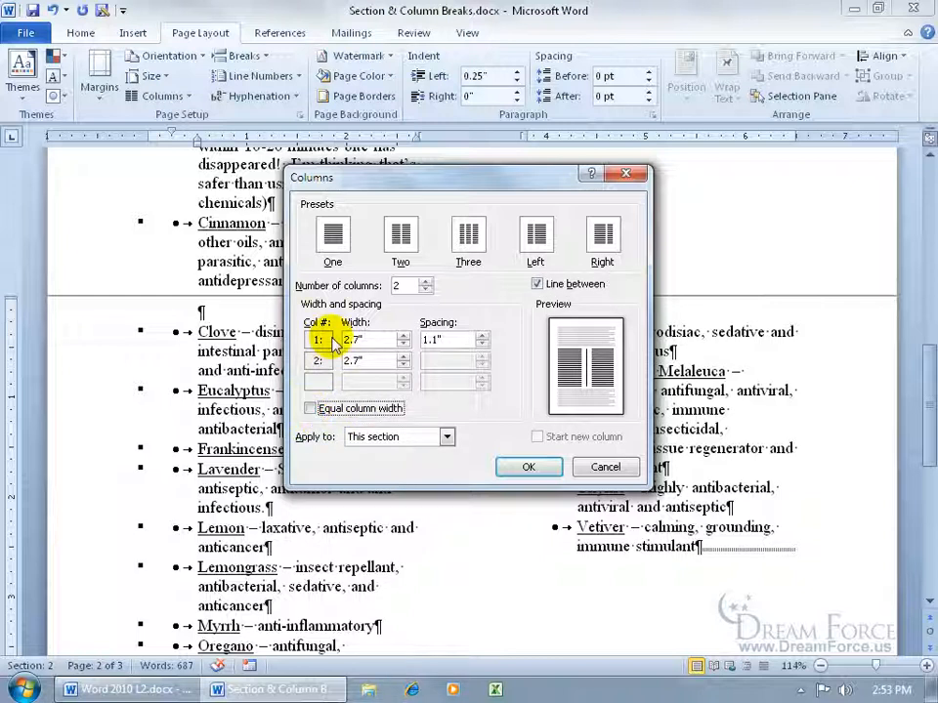
left_click(357, 360)
left_click(356, 360)
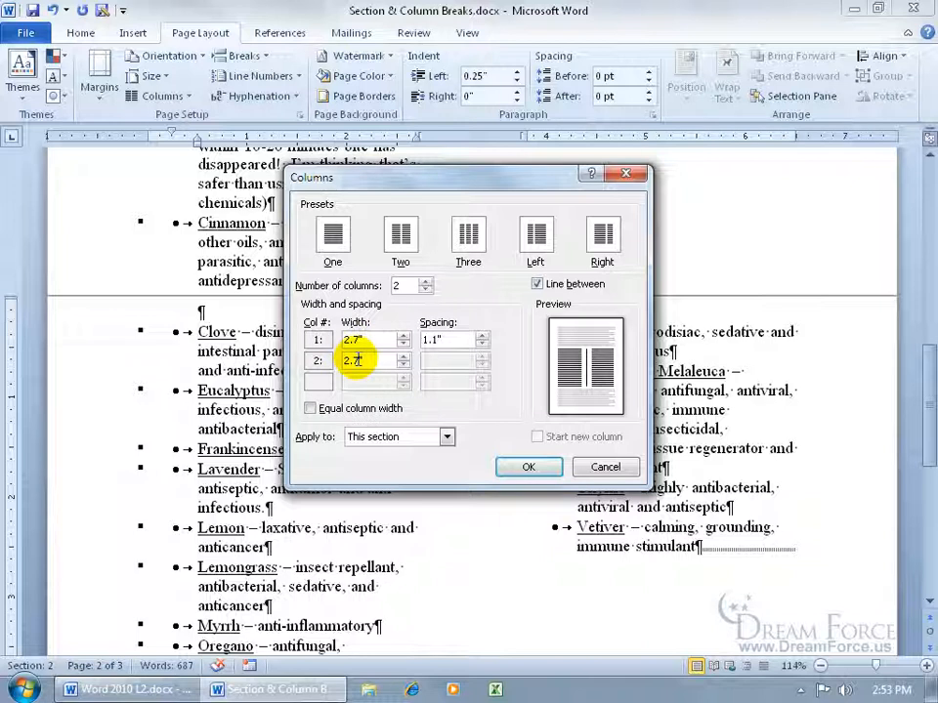
left_click_drag(373, 361, 330, 363)
type("3.5")
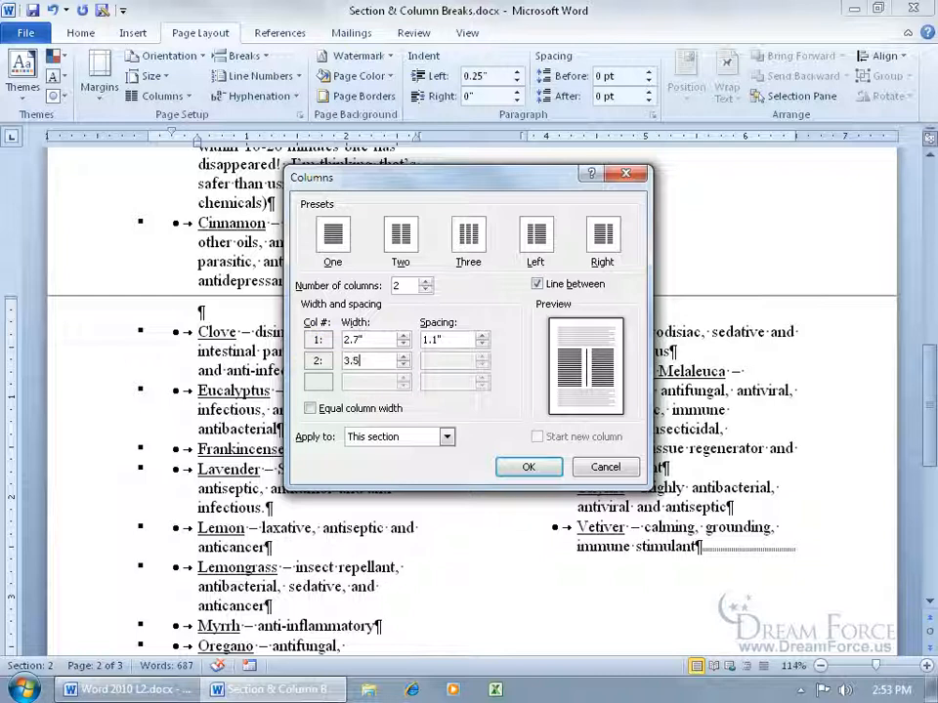
key("Tab")
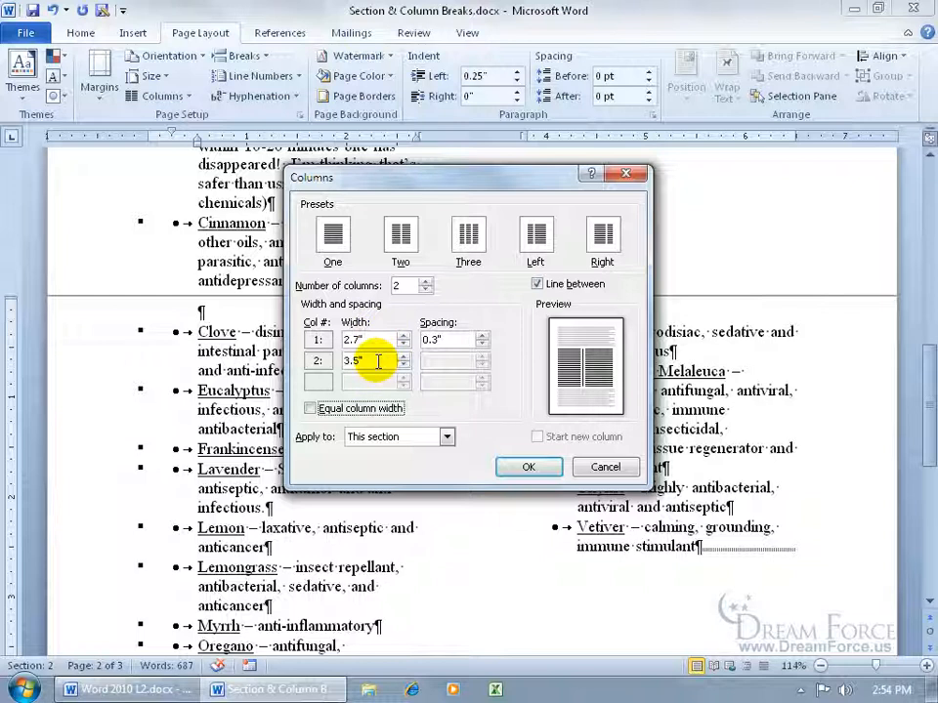
left_click(318, 408)
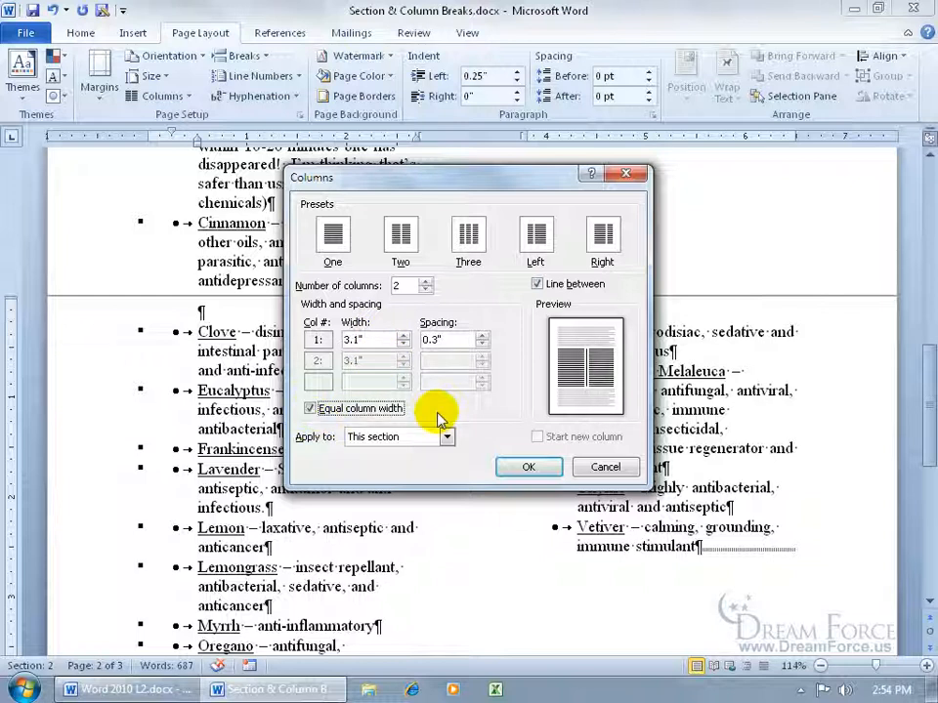
left_click(410, 446)
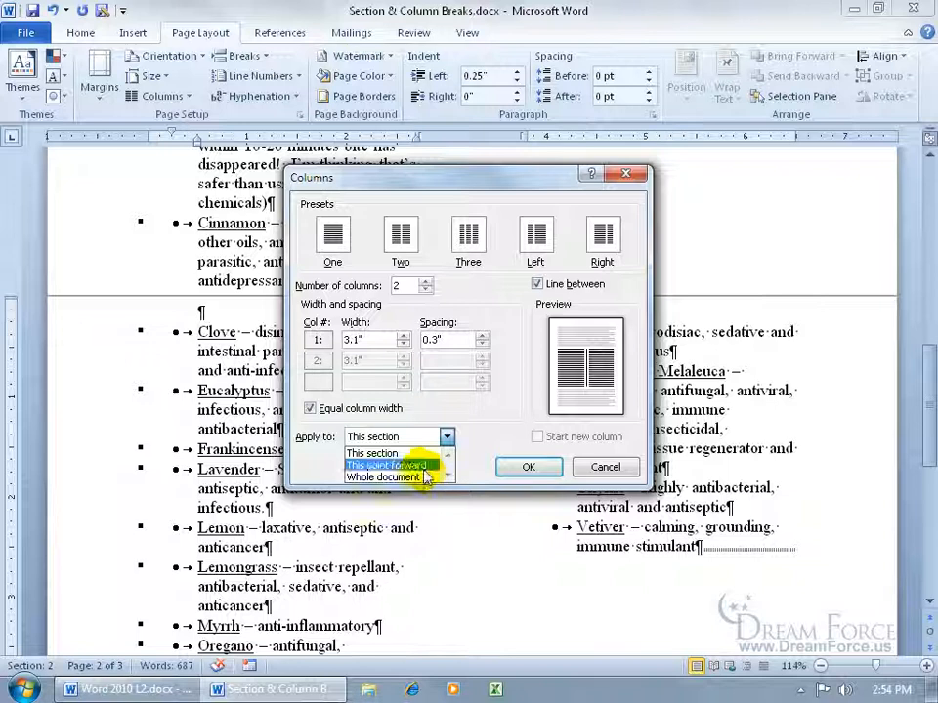
left_click(418, 453)
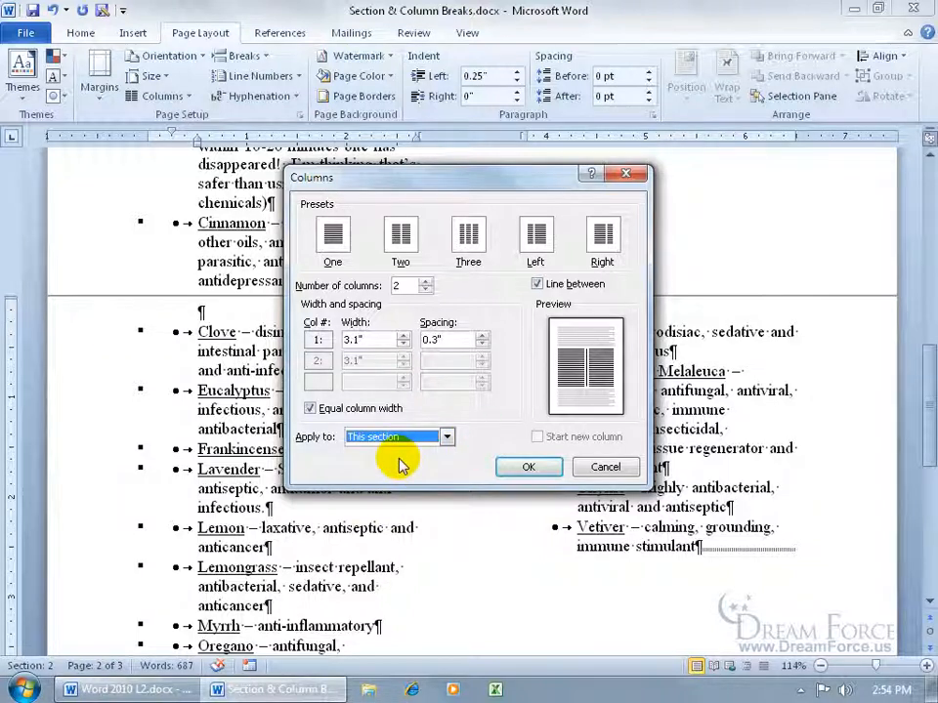
left_click(525, 468)
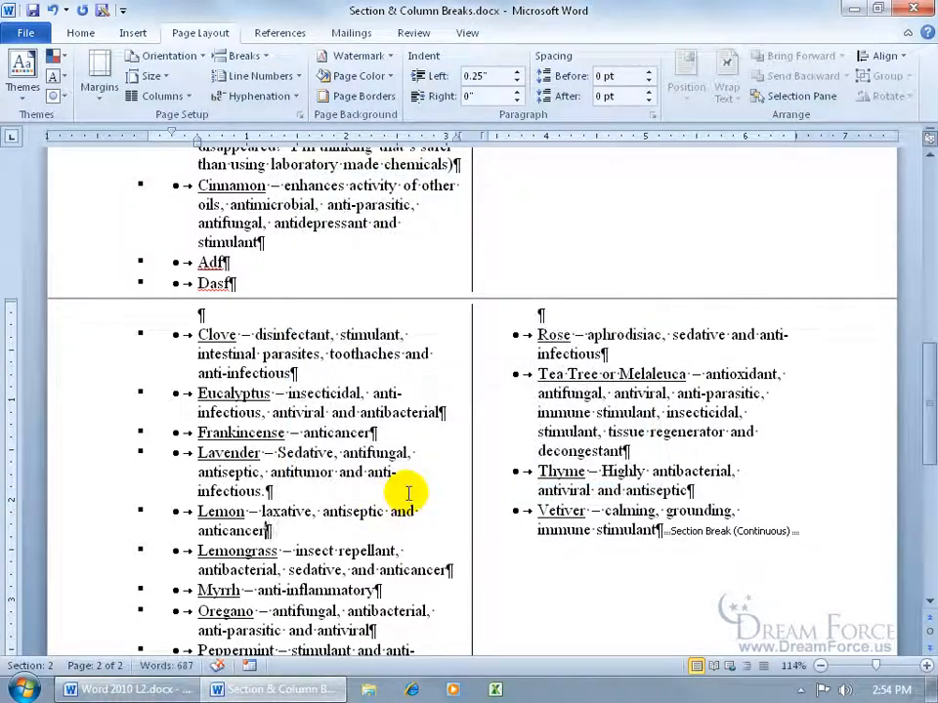
- Hide the formatting marks with Show/Hide ¶ on the Home tab
left_click(82, 34)
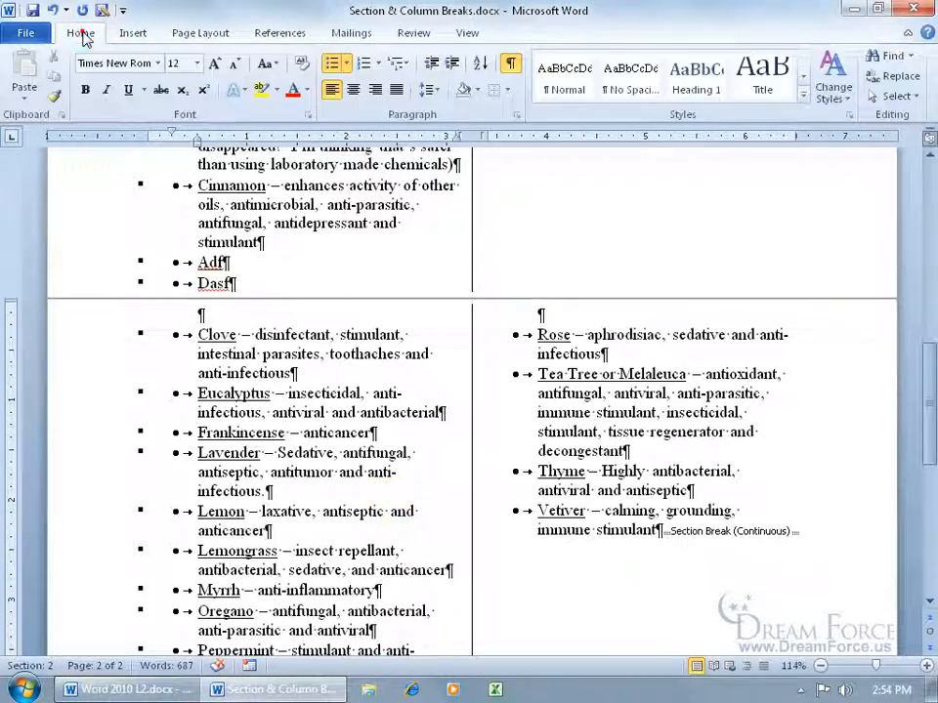
left_click(510, 68)
left_click_drag(929, 403, 921, 527)
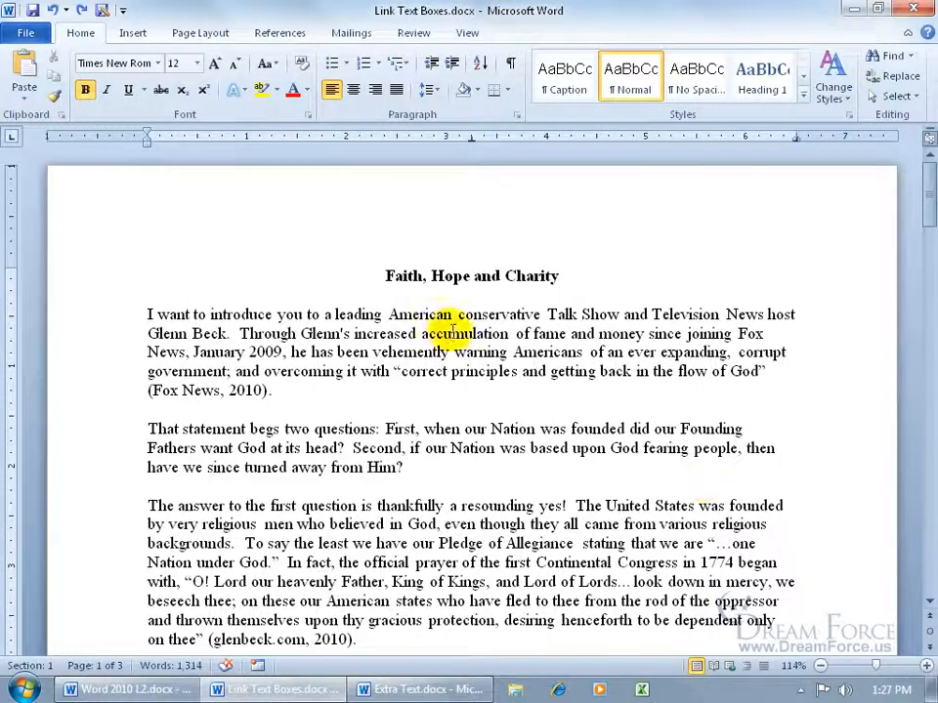
- Draw a tall text box on the right side of page one
left_click(133, 32)
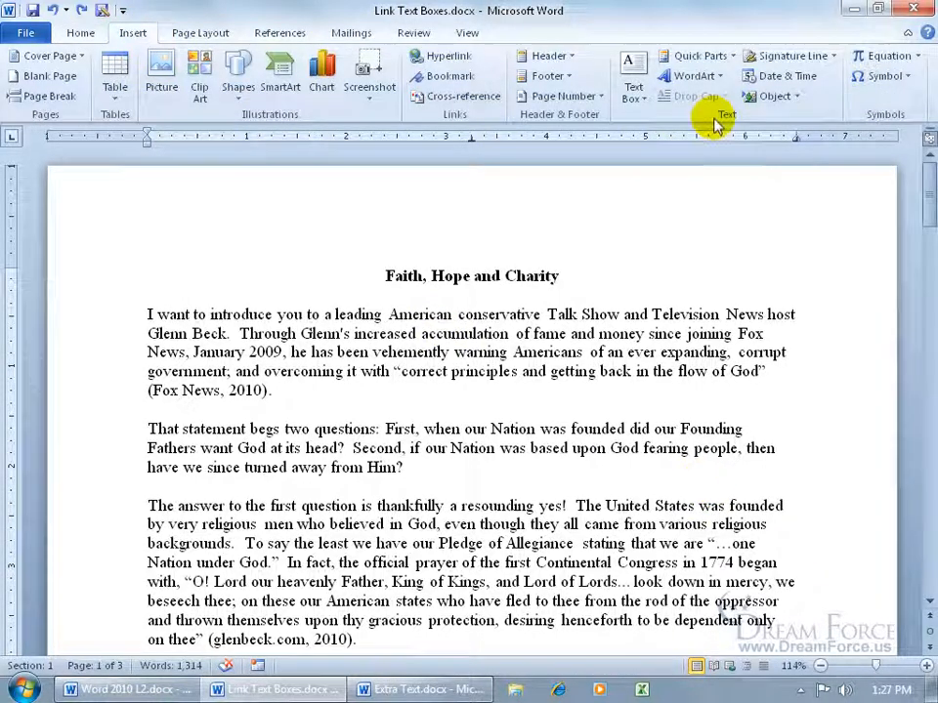
left_click(641, 100)
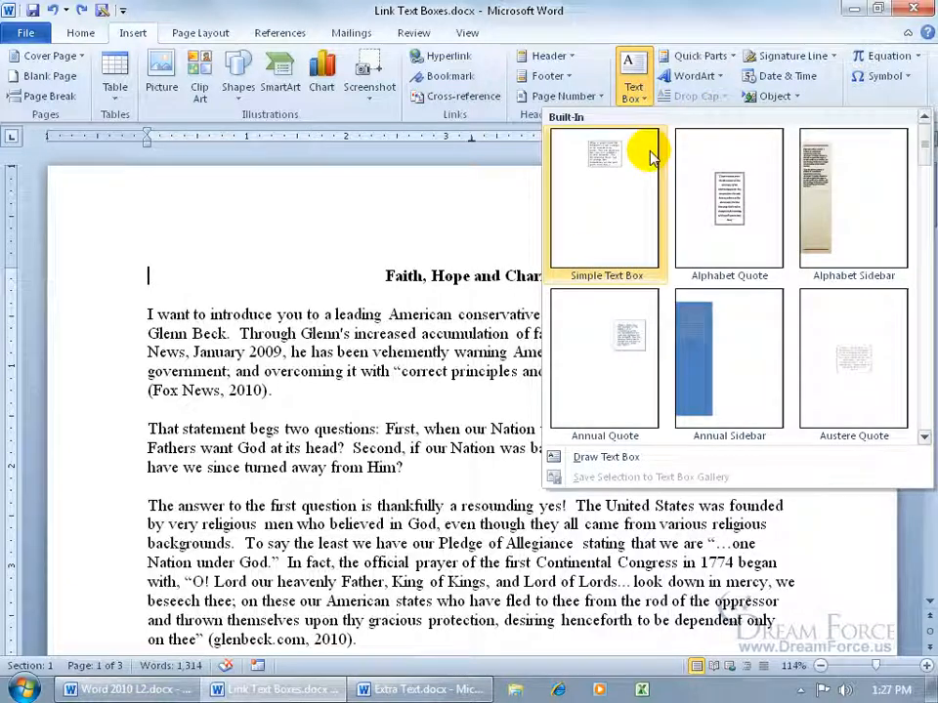
left_click(606, 457)
mouse_move(592, 353)
left_mouse_down()
mouse_move(680, 537)
mouse_move(747, 597)
mouse_move(781, 598)
left_mouse_up()
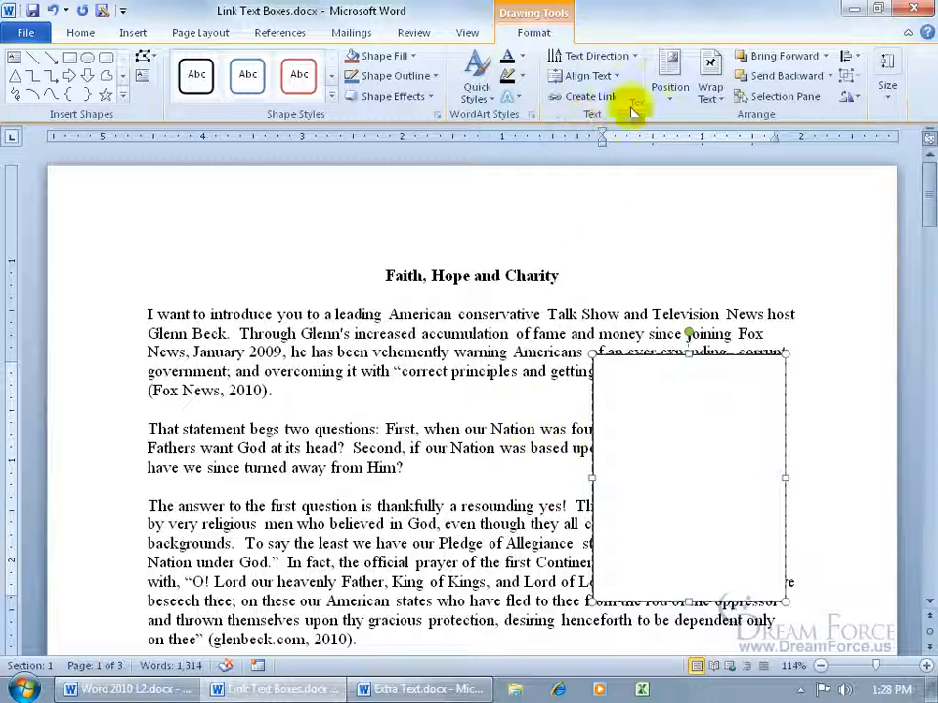
- Set the text box wrapping to Square and nudge it slightly left
left_click(710, 92)
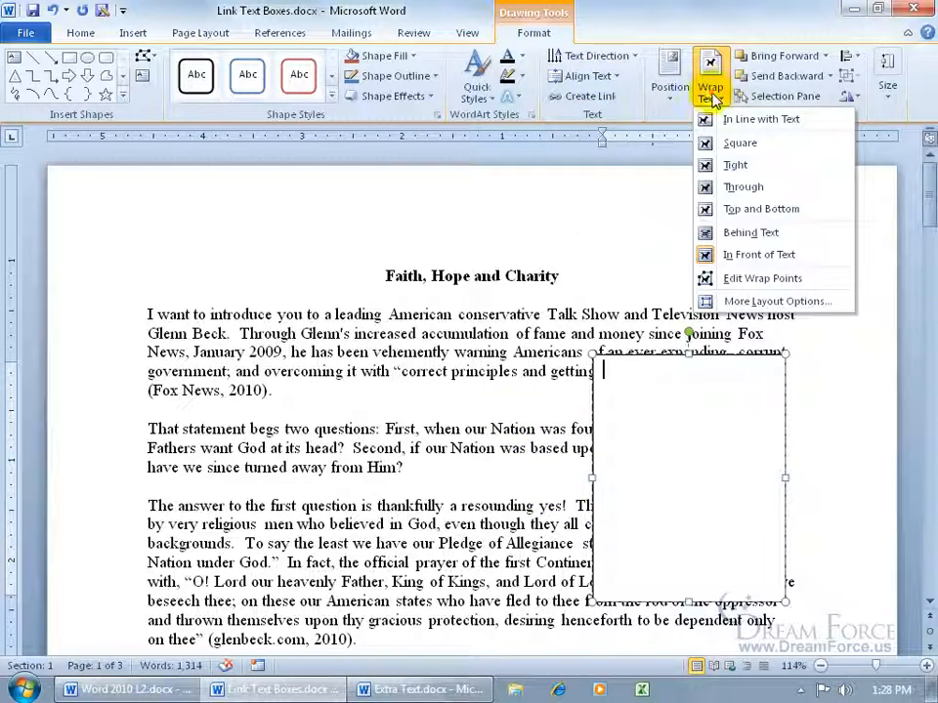
left_click(733, 145)
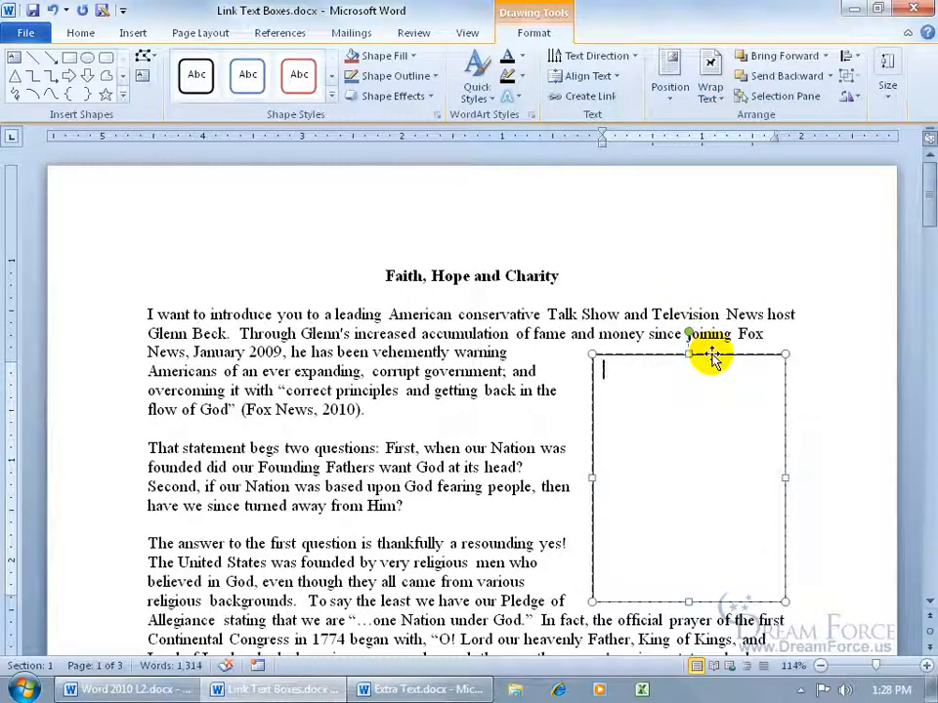
mouse_move(711, 359)
left_mouse_down()
mouse_move(705, 351)
mouse_move(710, 365)
left_mouse_up()
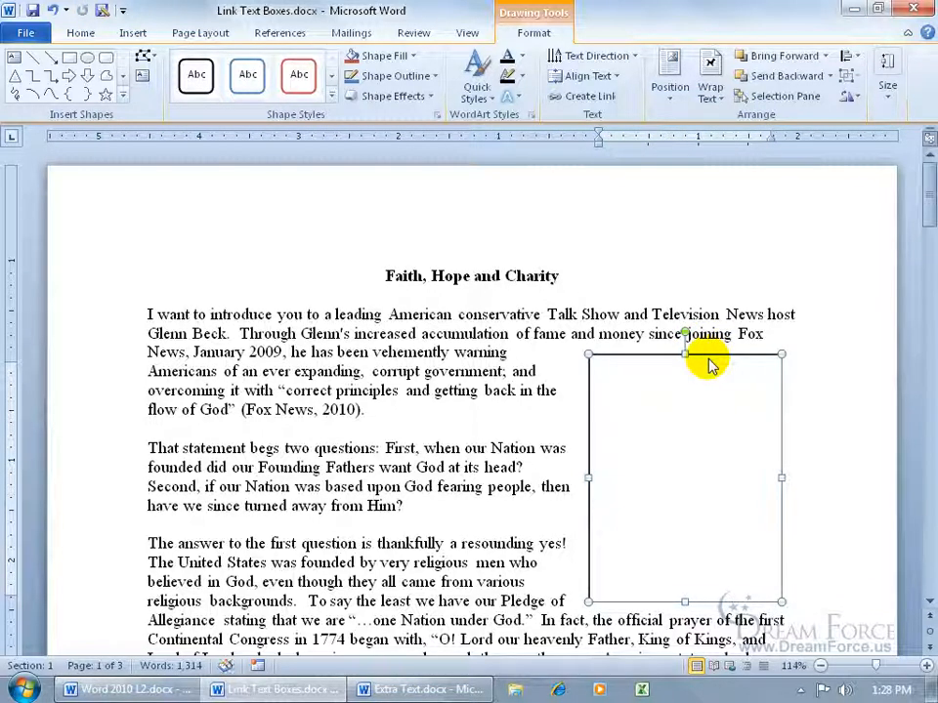
left_click_drag(925, 184, 923, 320)
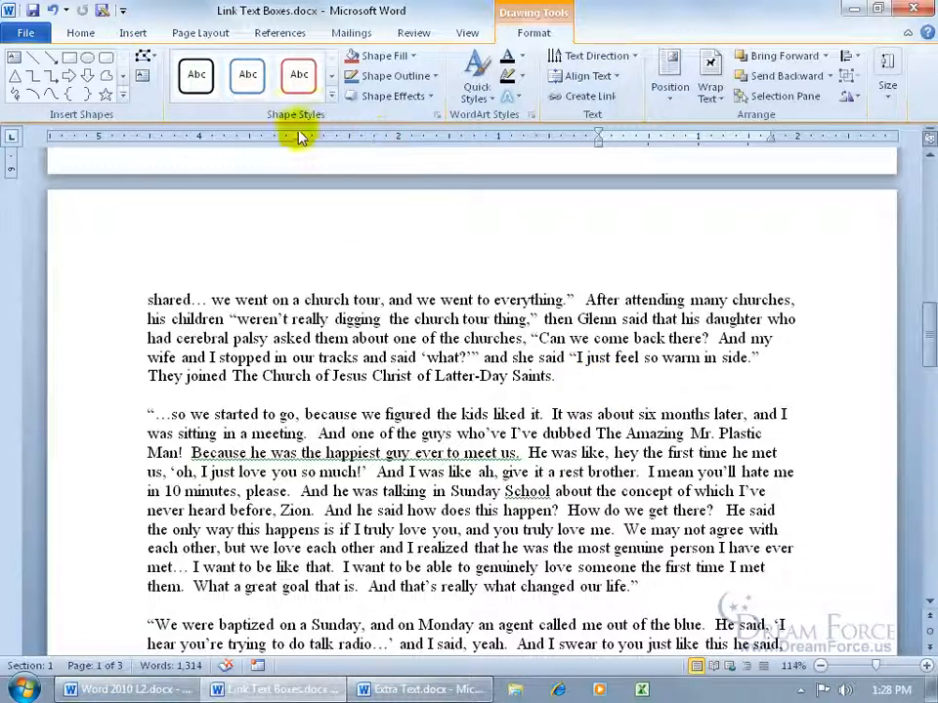
- Draw a second text box on the right and stretch it wider and taller
left_click(142, 78)
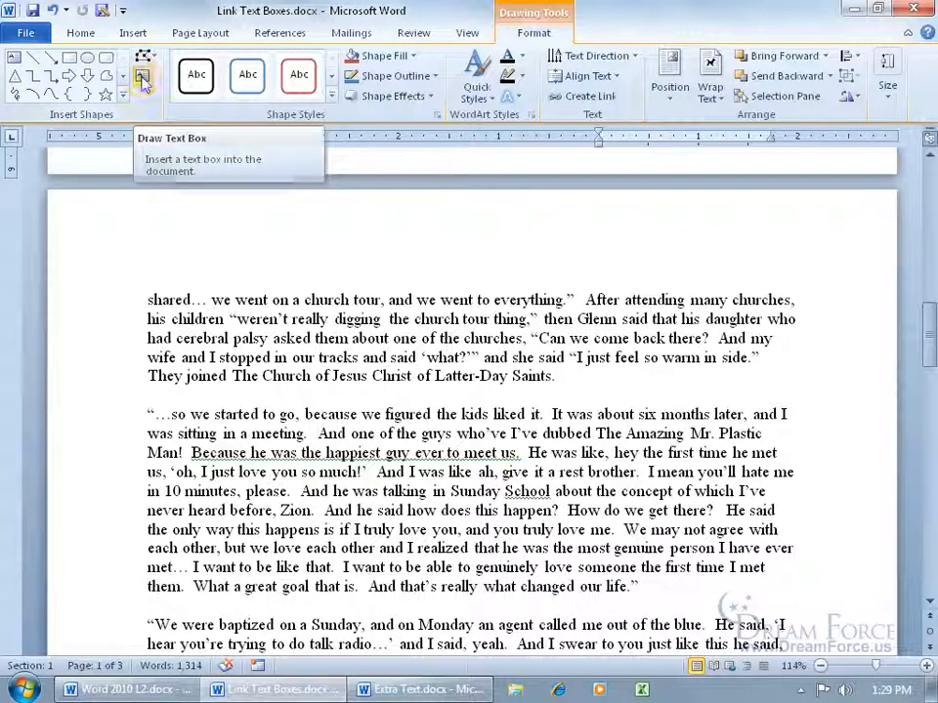
mouse_move(630, 351)
left_mouse_down()
mouse_move(789, 412)
mouse_move(771, 566)
mouse_move(787, 608)
left_mouse_up()
left_click_drag(630, 478, 595, 477)
left_click_drag(690, 349, 691, 313)
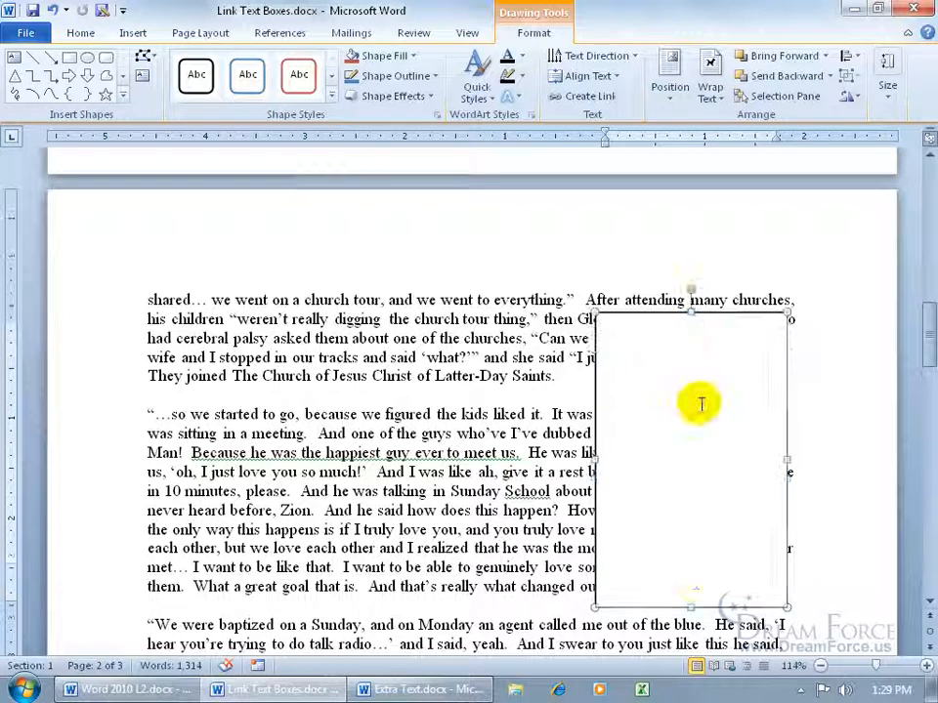
left_click_drag(689, 608, 689, 617)
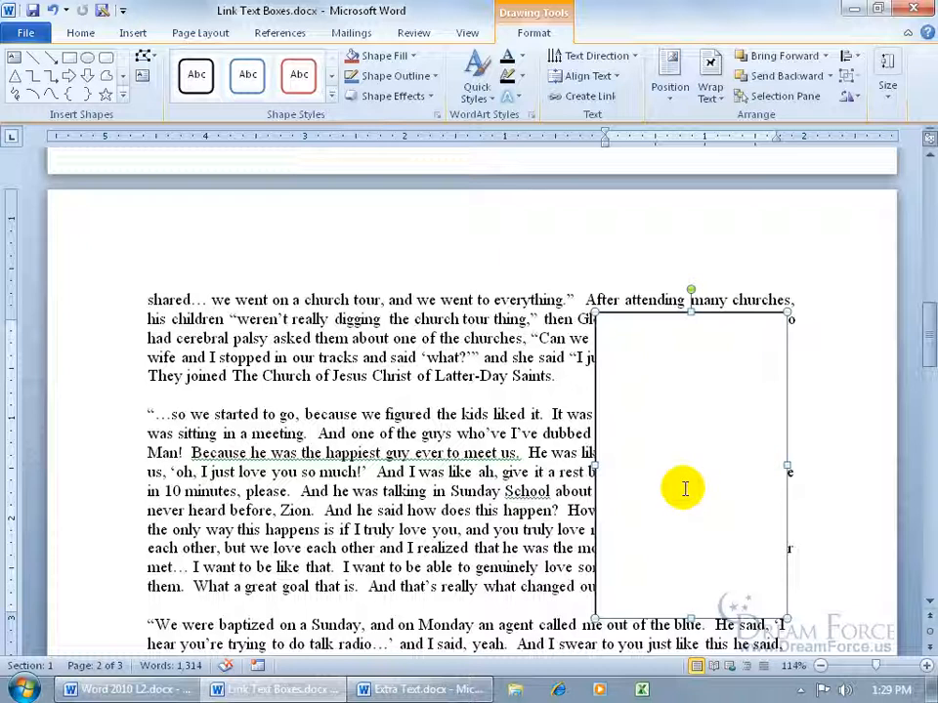
- Set the second text box's wrapping to Square and deselect it
right_click(645, 319)
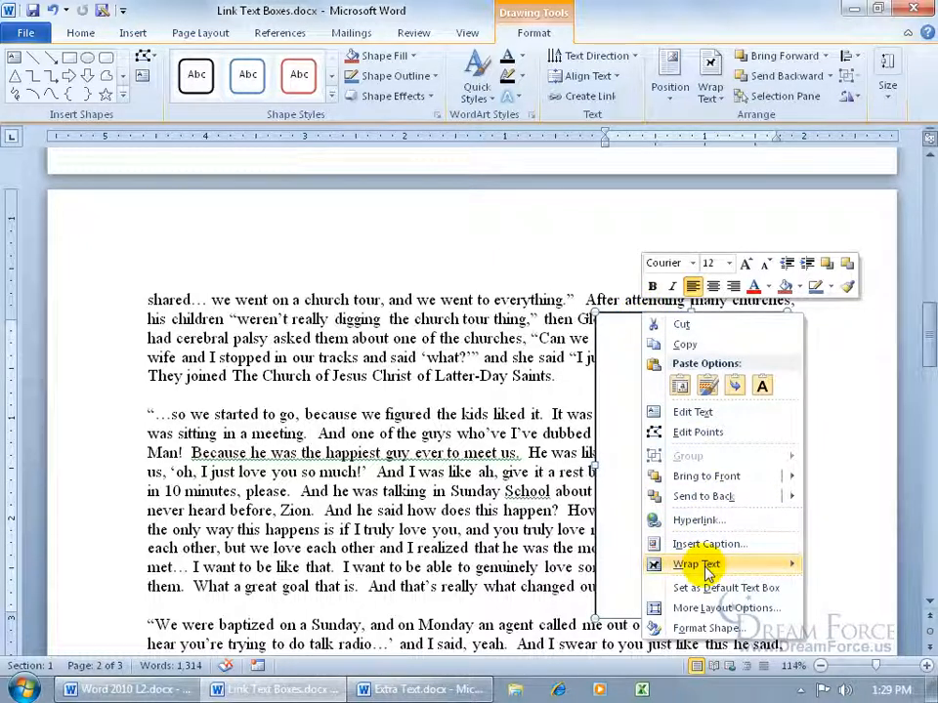
mouse_move(707, 569)
left_click(584, 503)
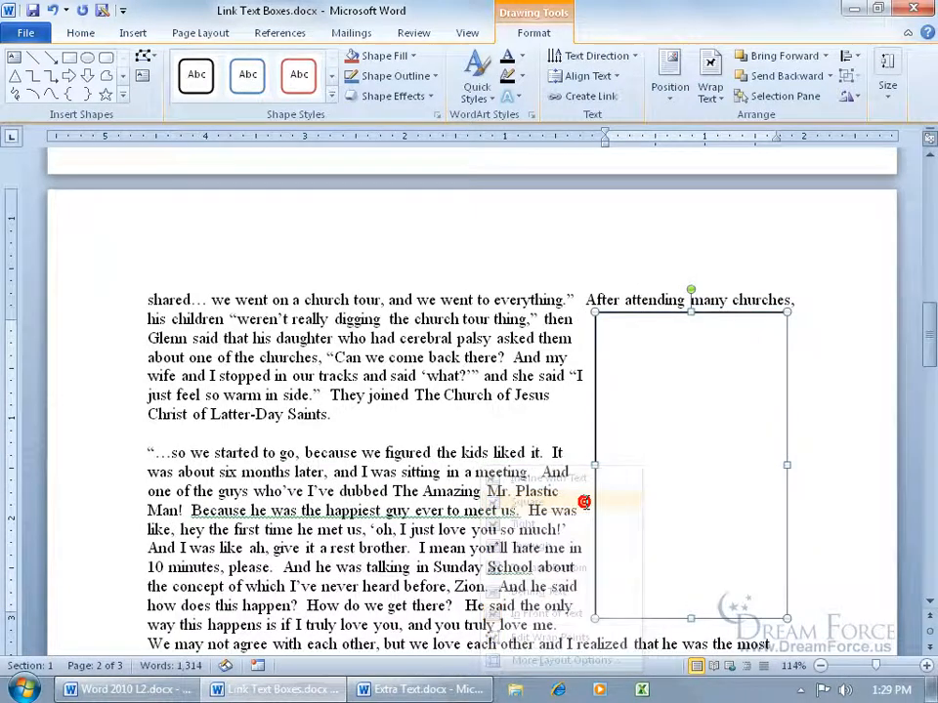
left_click(540, 420)
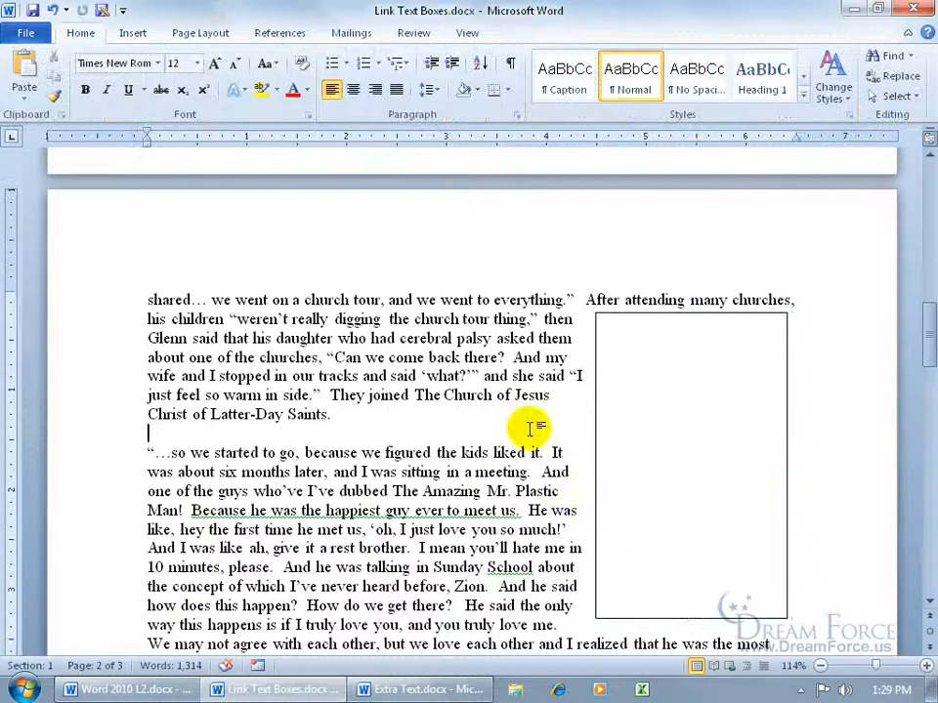
mouse_move(923, 331)
left_mouse_down()
mouse_move(928, 247)
mouse_move(917, 209)
left_mouse_up()
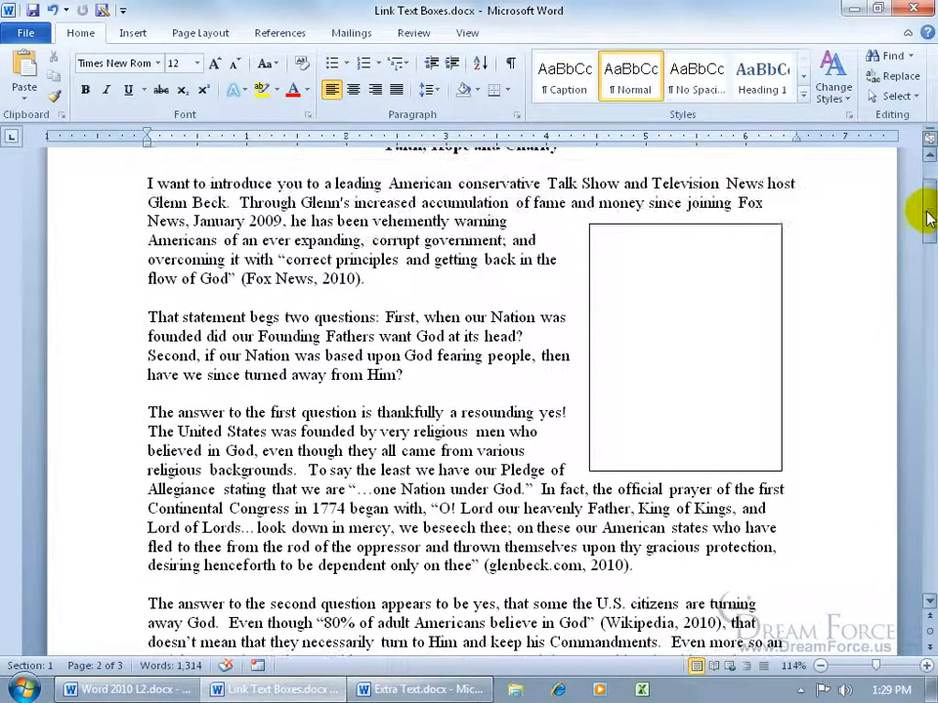
- Copy the paragraphs from Extra Text.docx and paste them into the page 1 text box
left_click(693, 279)
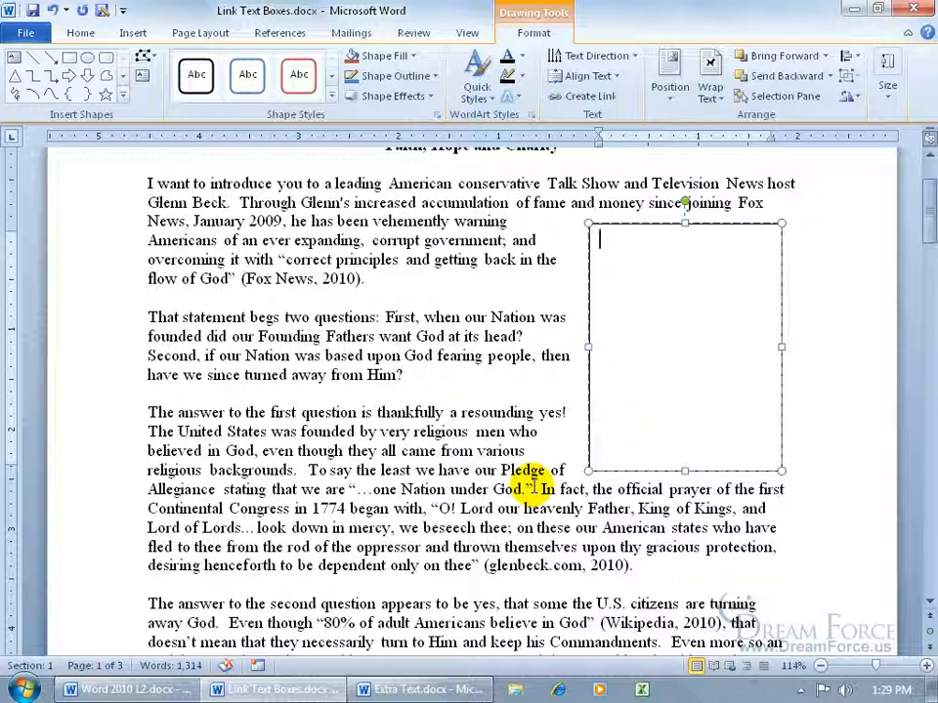
left_click(415, 689)
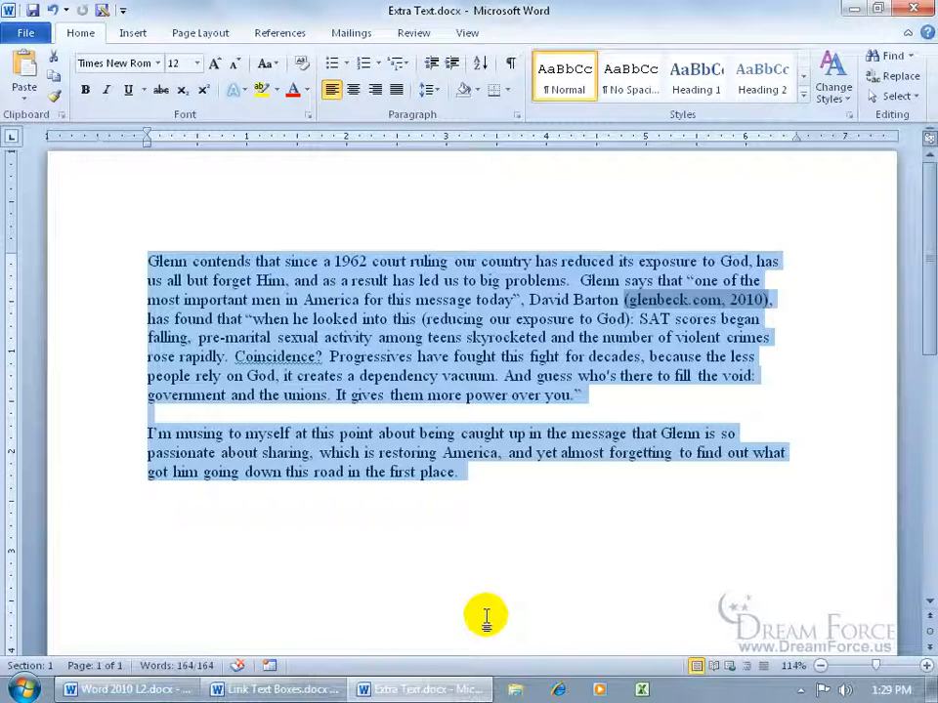
right_click(305, 299)
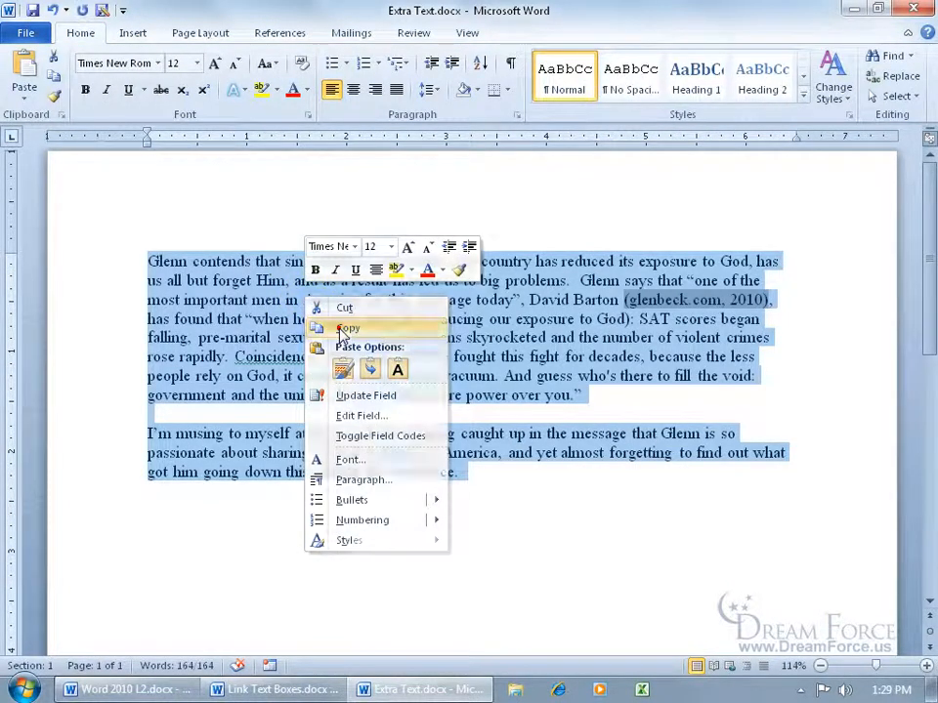
left_click(344, 328)
left_click(275, 689)
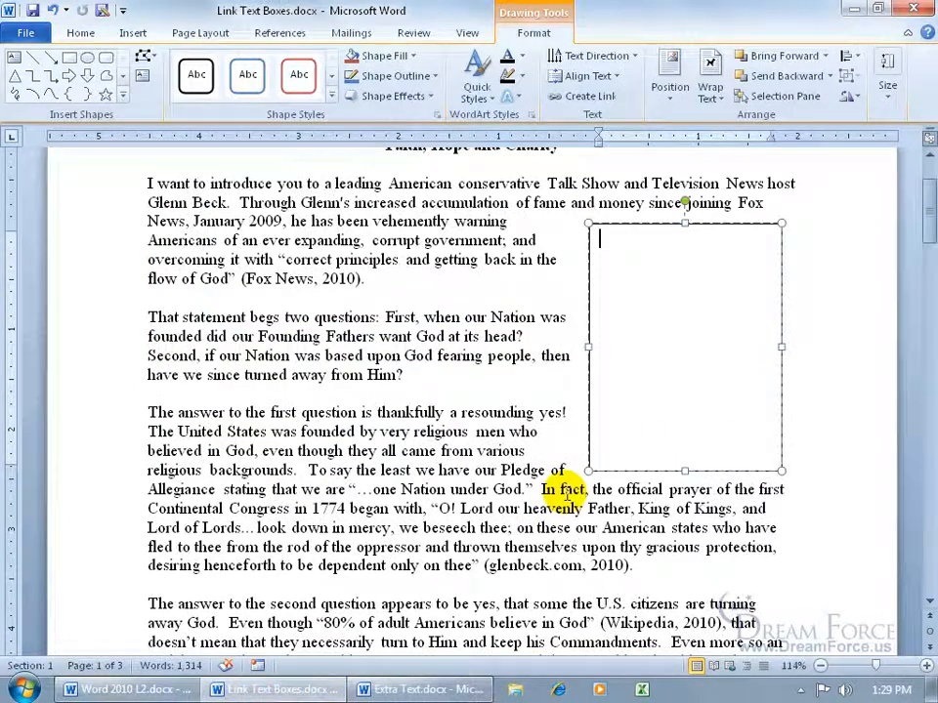
left_click(609, 246)
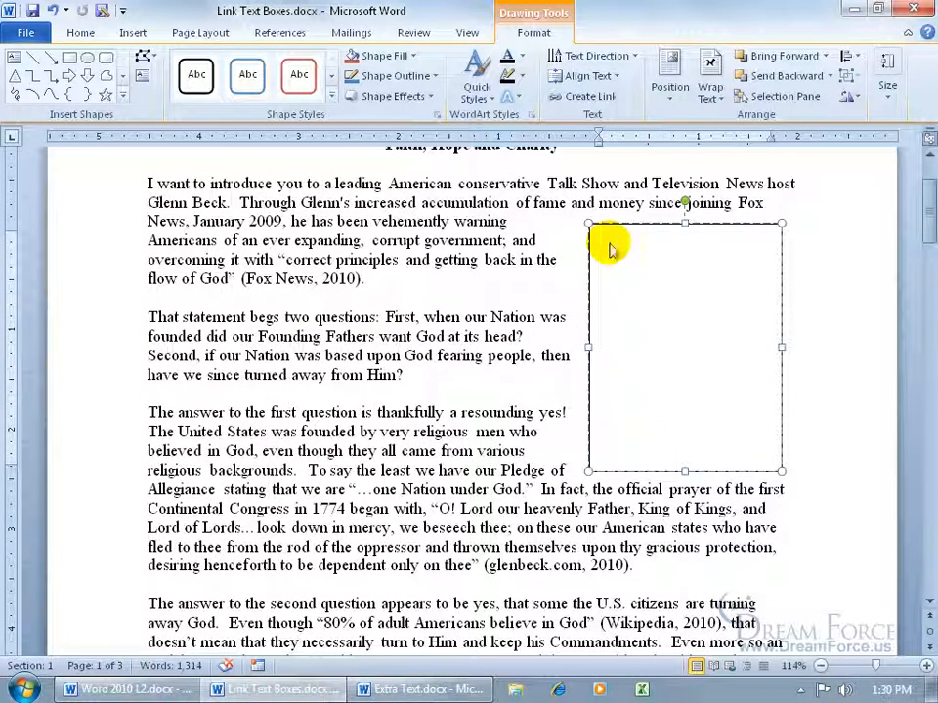
key("ctrl+v")
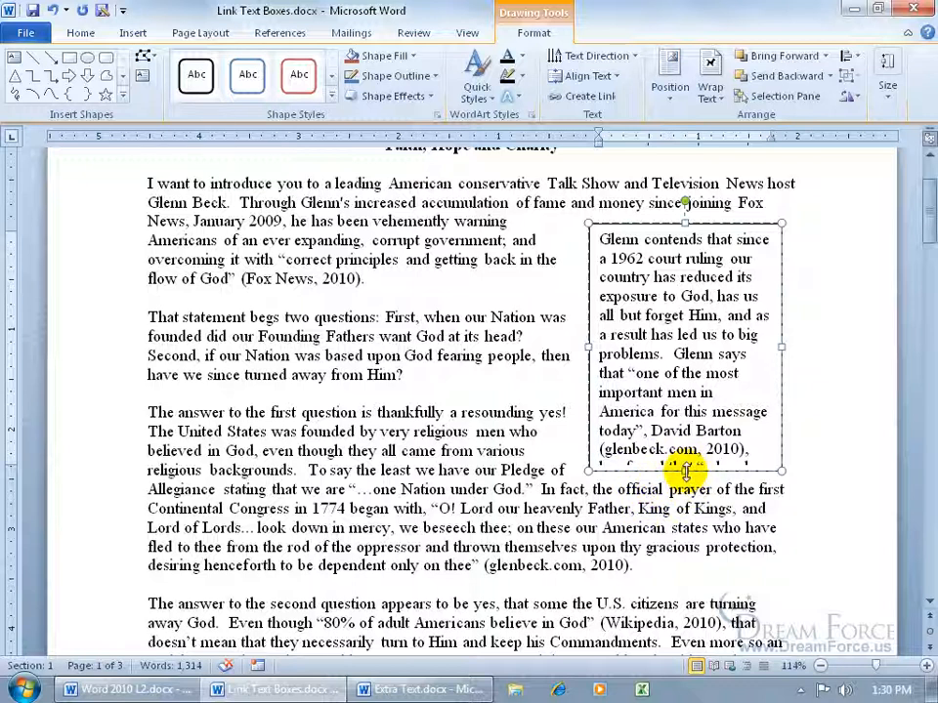
left_click_drag(684, 472, 685, 493)
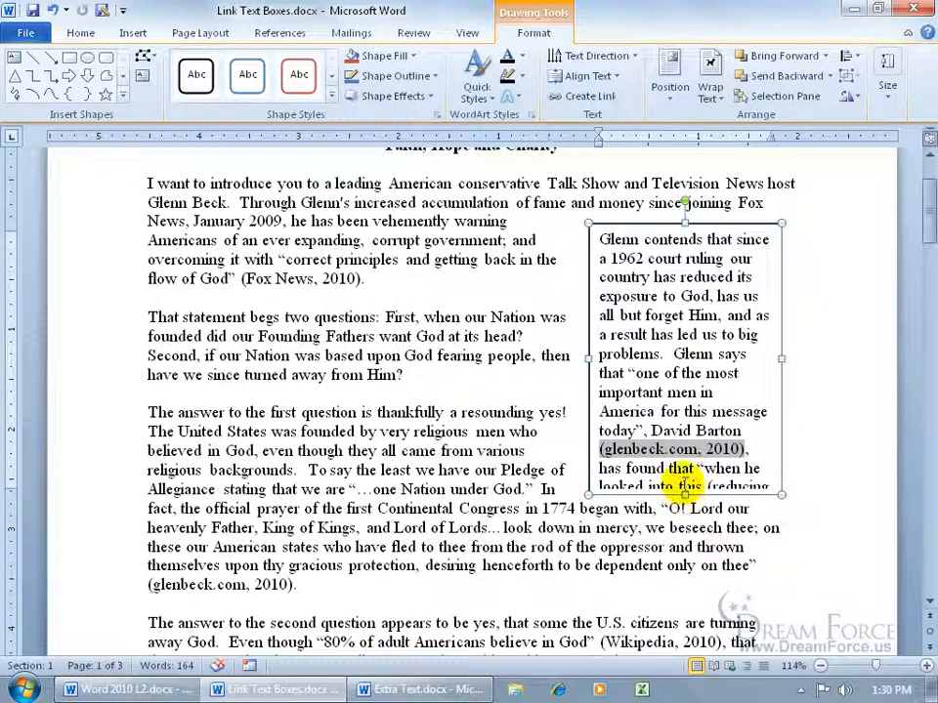
left_click_drag(684, 495, 684, 443)
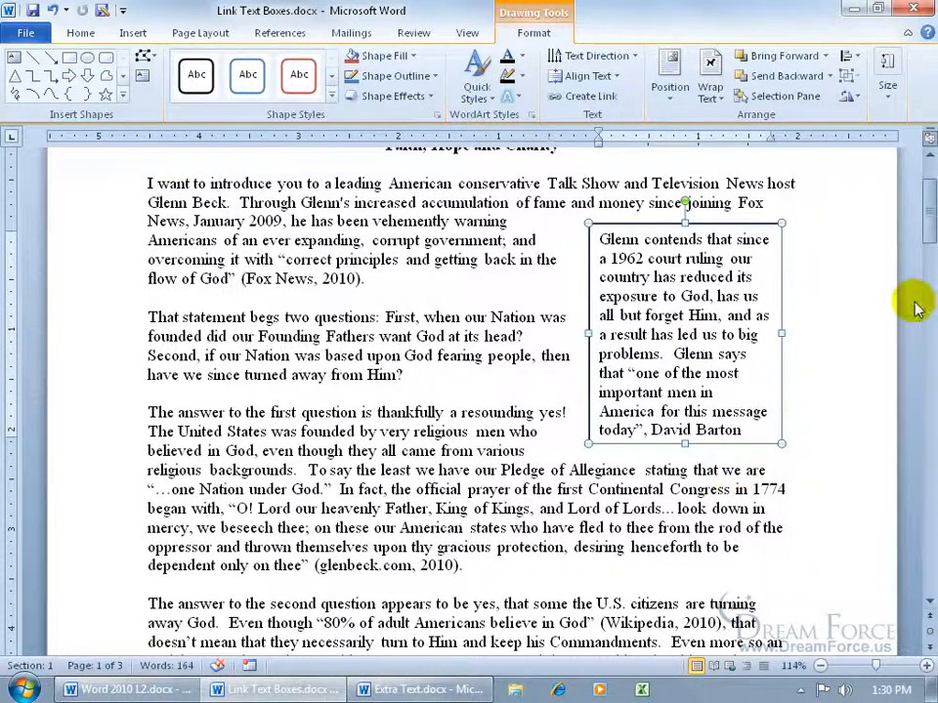
left_click(921, 217)
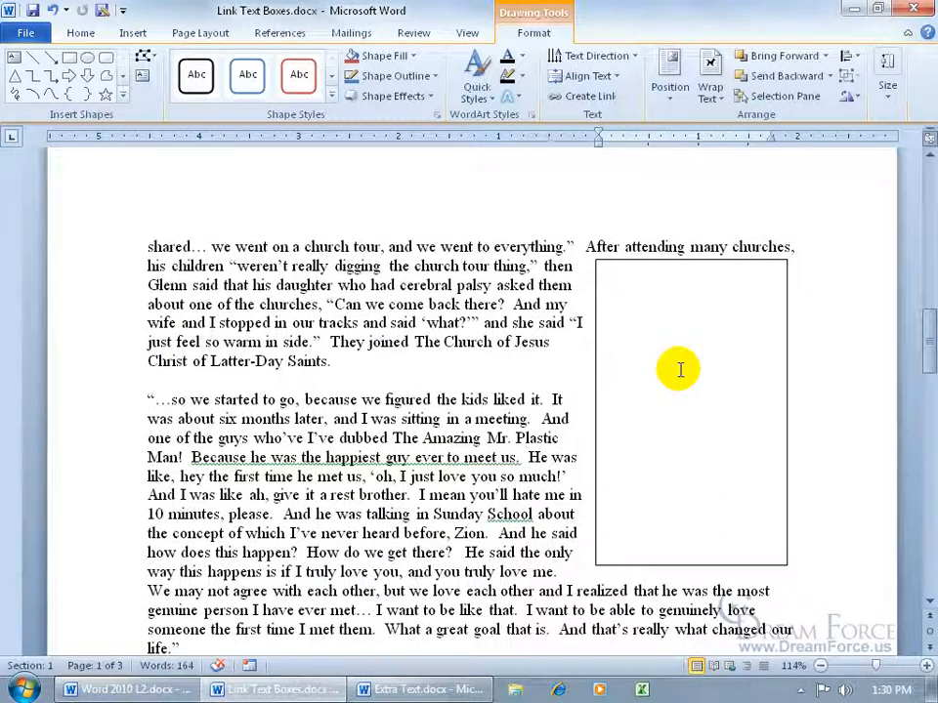
- Link the page 1 text box to the empty page 2 box with Create Link
left_click_drag(921, 352, 916, 201)
left_click(737, 261)
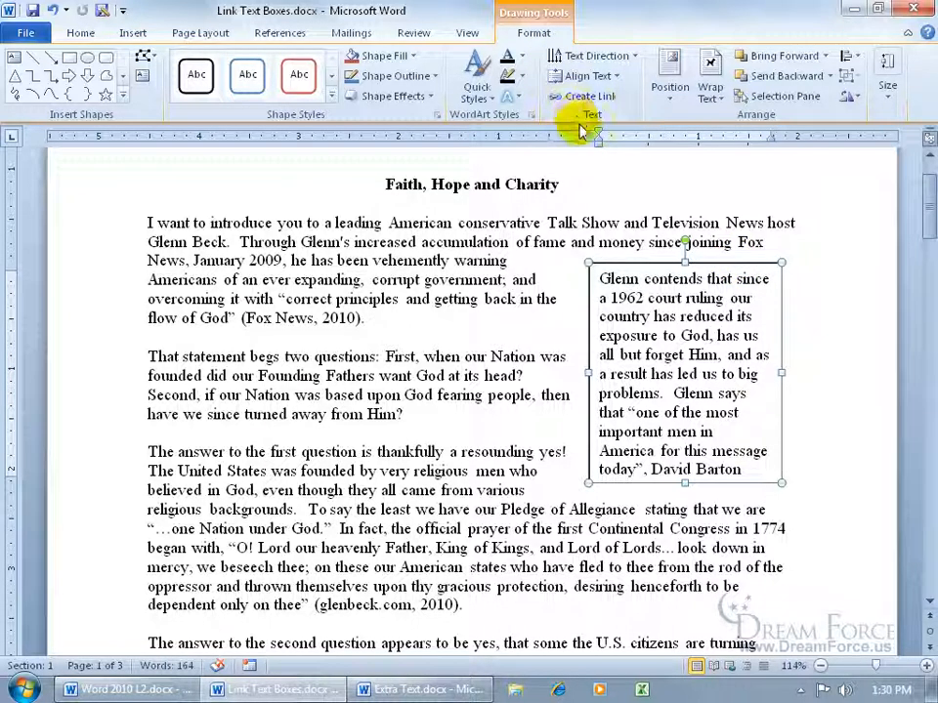
left_click(599, 98)
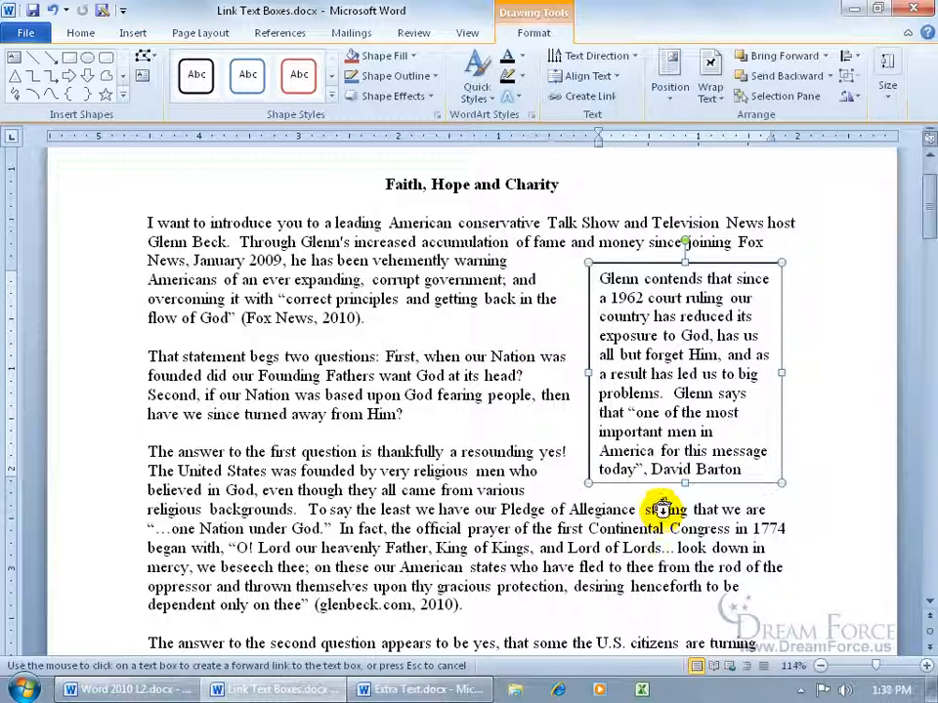
left_click_drag(925, 217, 921, 335)
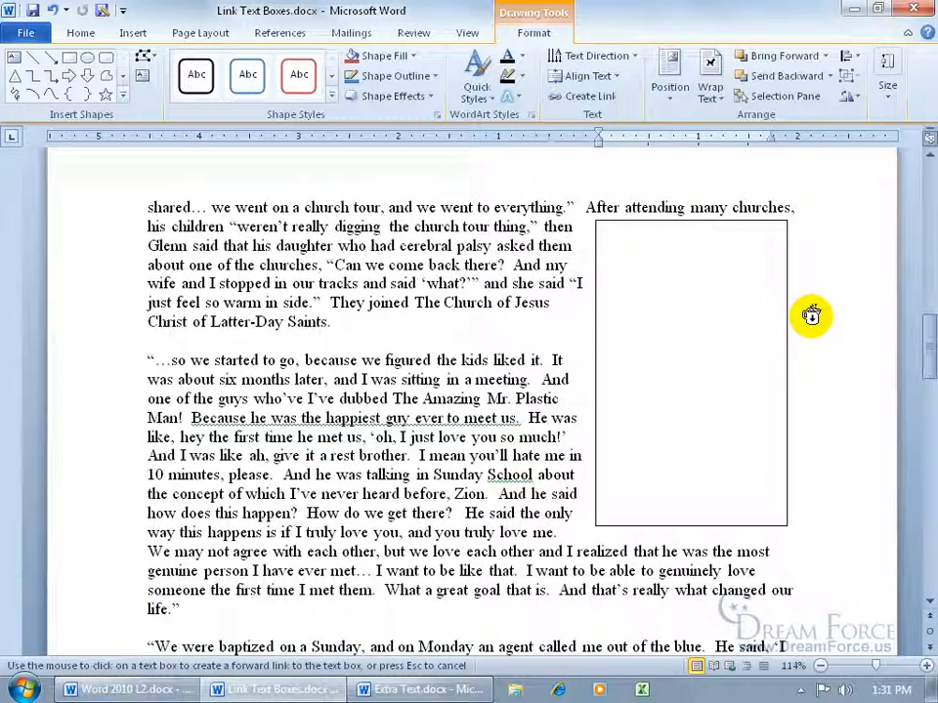
left_click(718, 313)
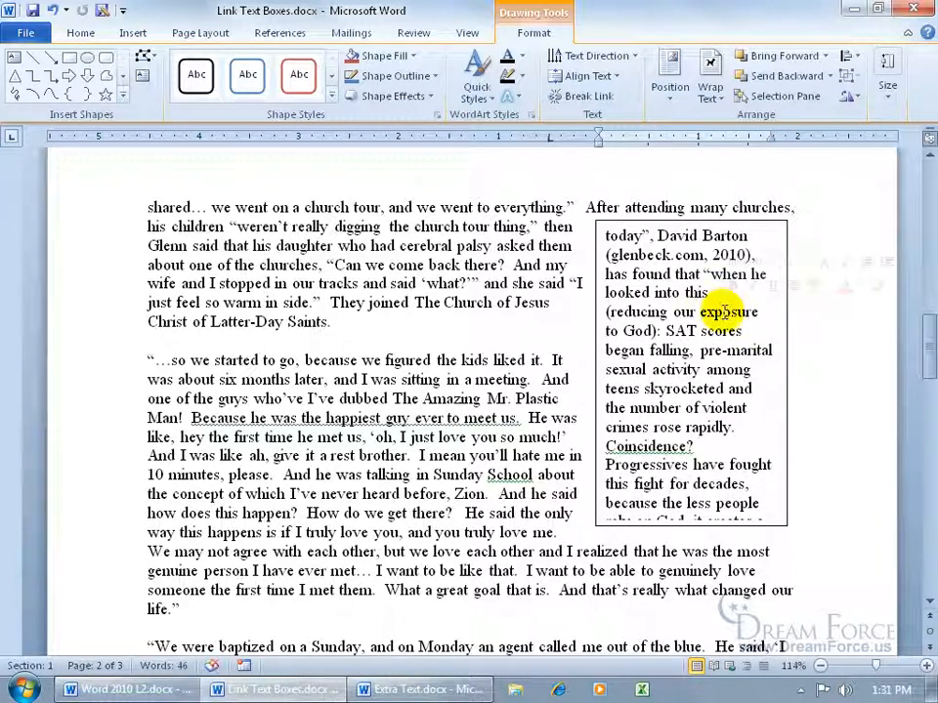
- Lengthen the page 2 linked text box so the overflow text runs through 'first place.'
left_click_drag(926, 356, 926, 229)
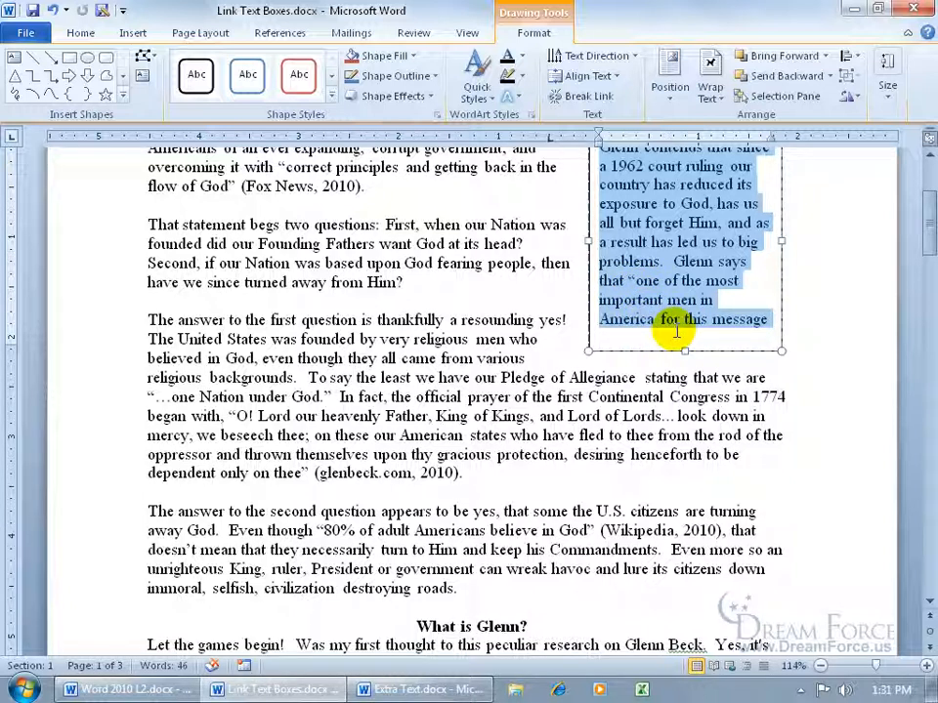
left_click_drag(918, 209, 920, 318)
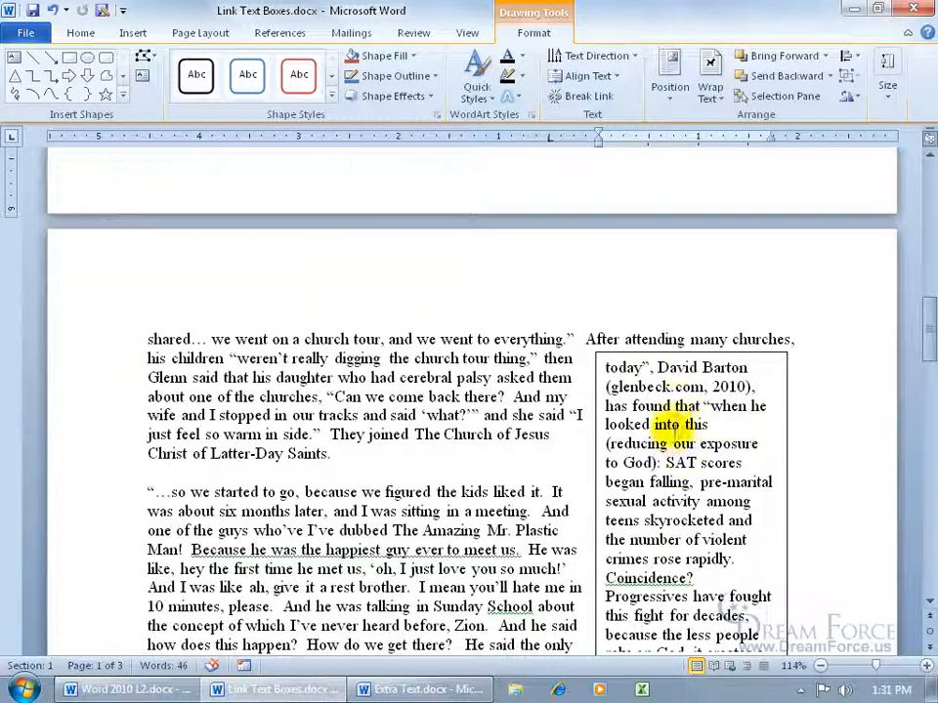
left_click_drag(928, 324, 930, 354)
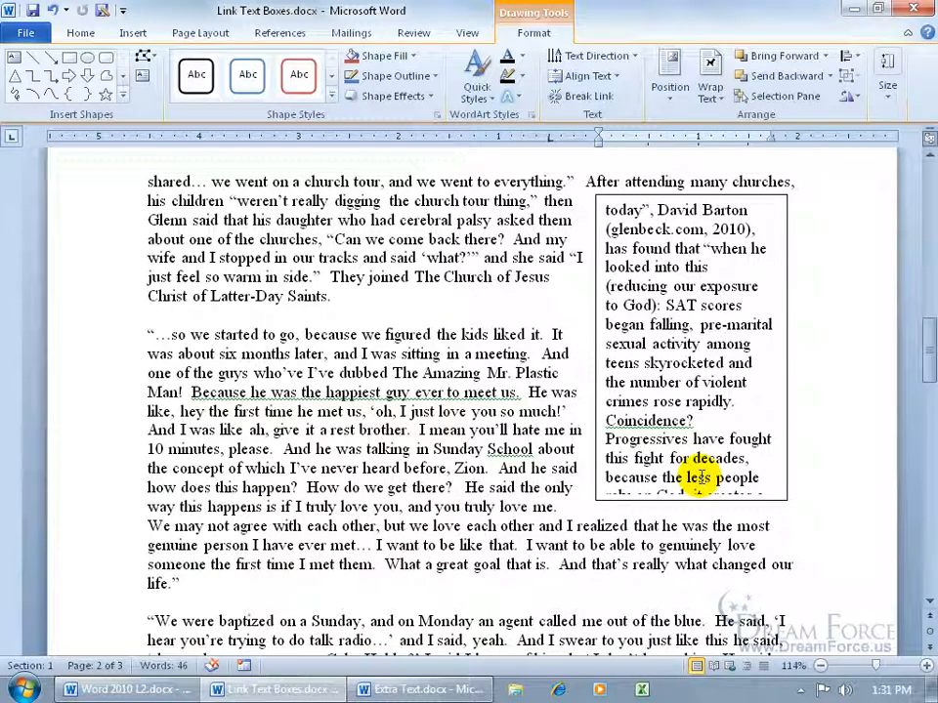
left_click(786, 298)
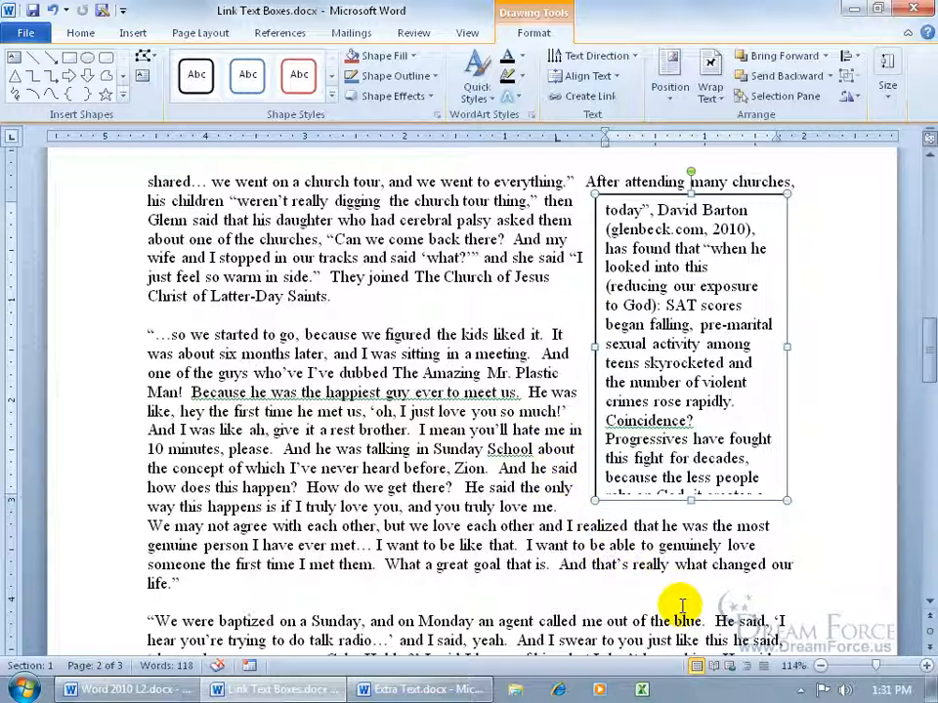
left_click_drag(690, 500, 691, 615)
left_click_drag(928, 335, 928, 360)
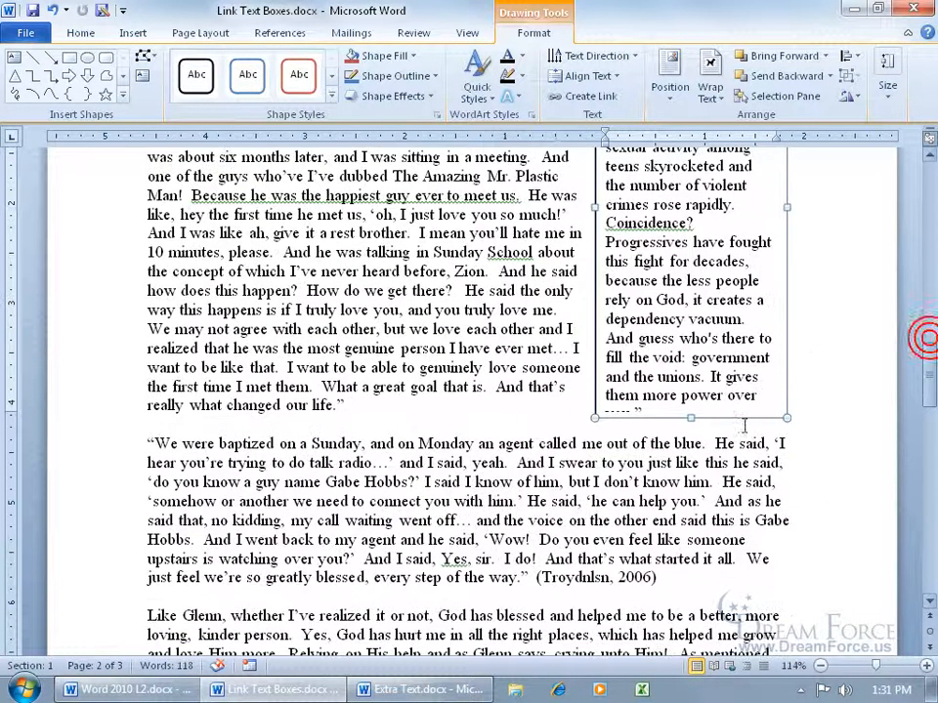
left_click_drag(690, 417, 691, 583)
scroll(691, 582, "down", 2)
left_click_drag(688, 484, 691, 613)
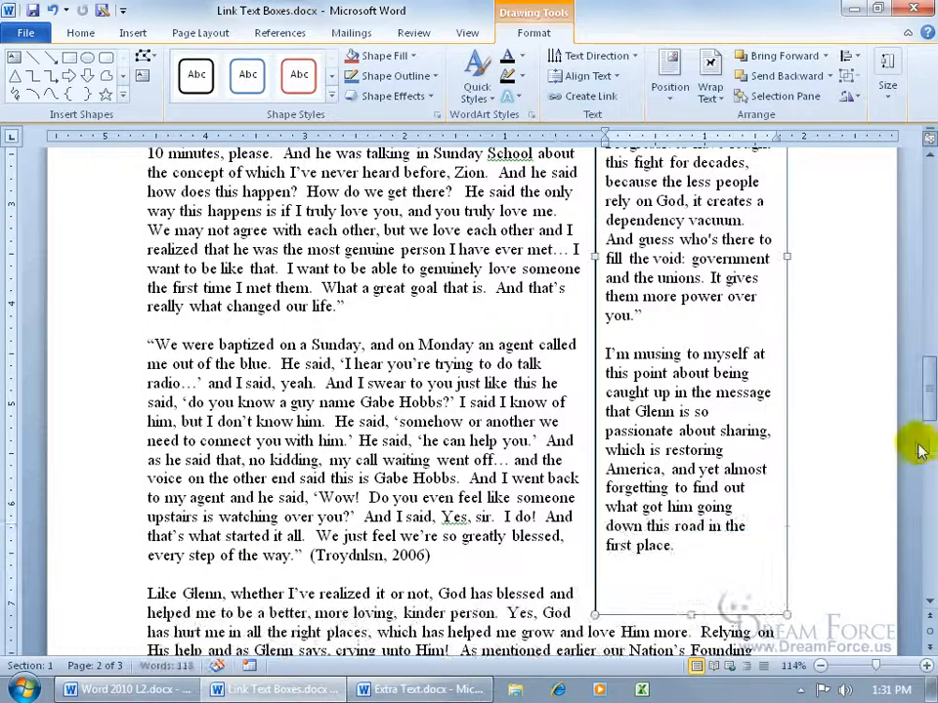
left_click_drag(928, 405, 930, 422)
left_click_drag(691, 475, 689, 428)
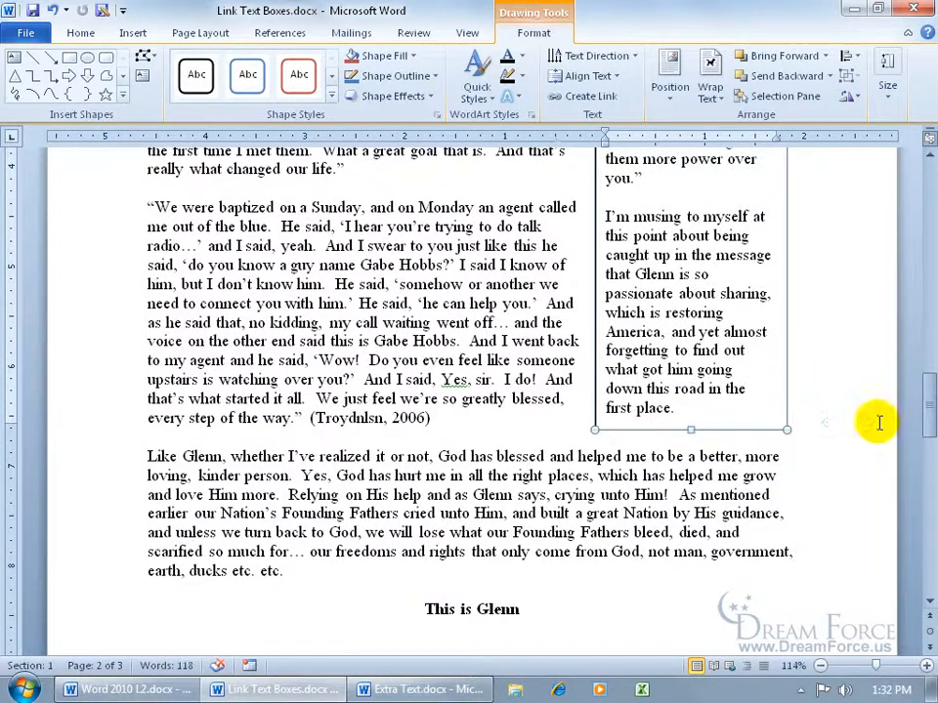
left_click_drag(926, 408, 921, 200)
left_click(772, 294)
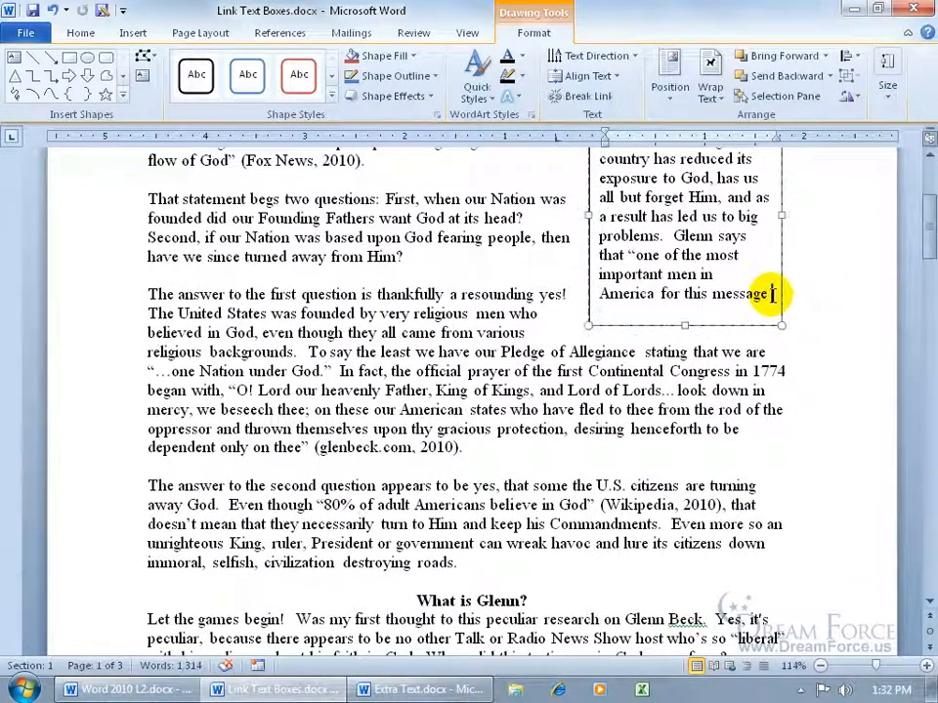
type("and start ")
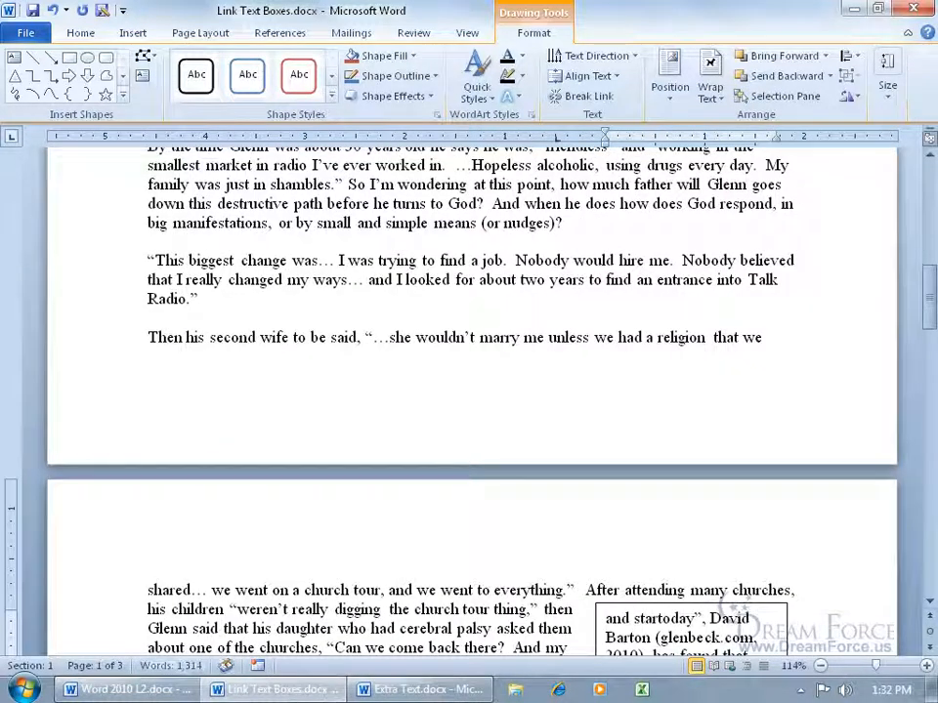
type("typ")
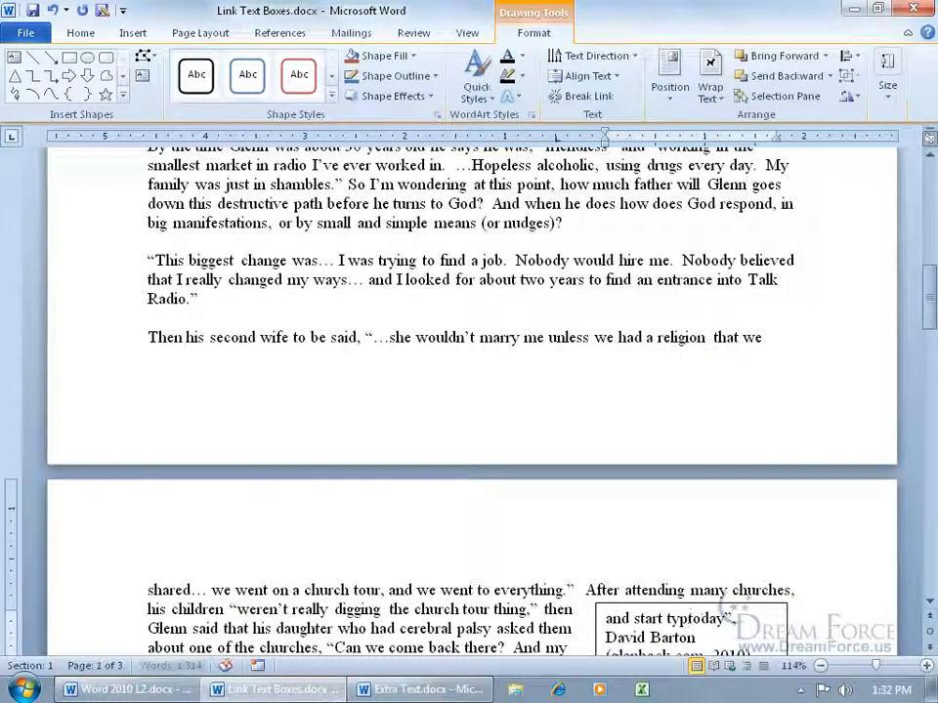
type("ing")
left_click_drag(930, 271, 929, 332)
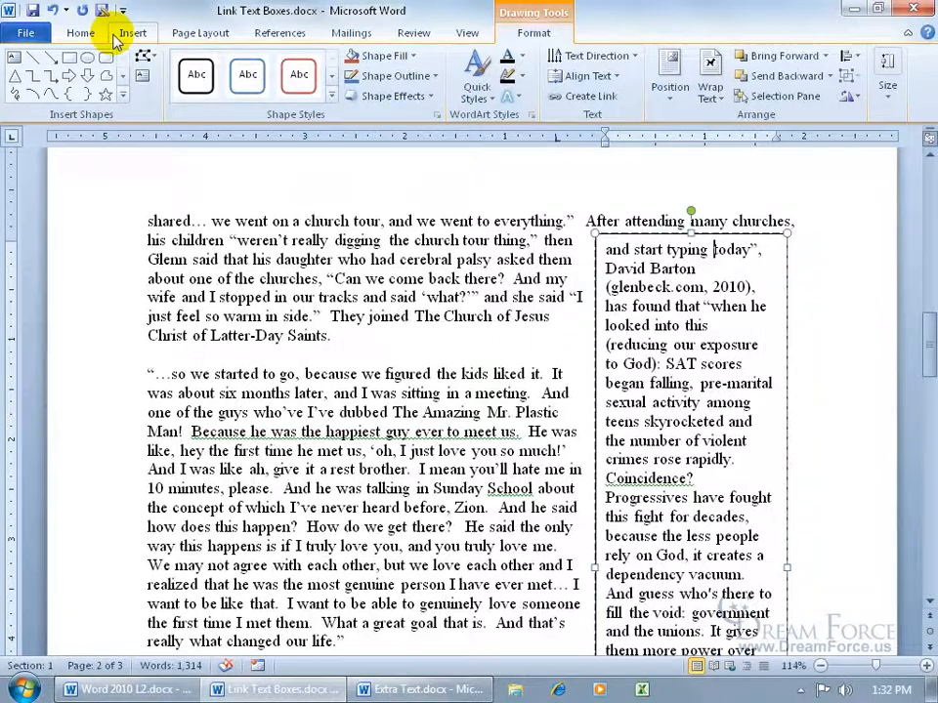
left_click(52, 10)
left_click_drag(929, 249, 921, 199)
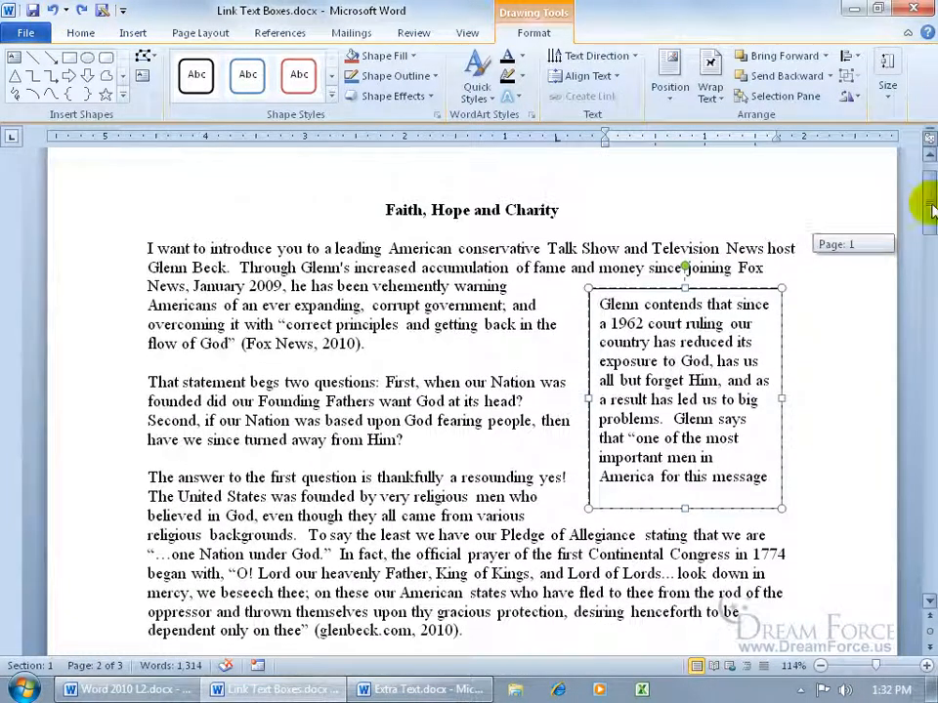
left_click(769, 289)
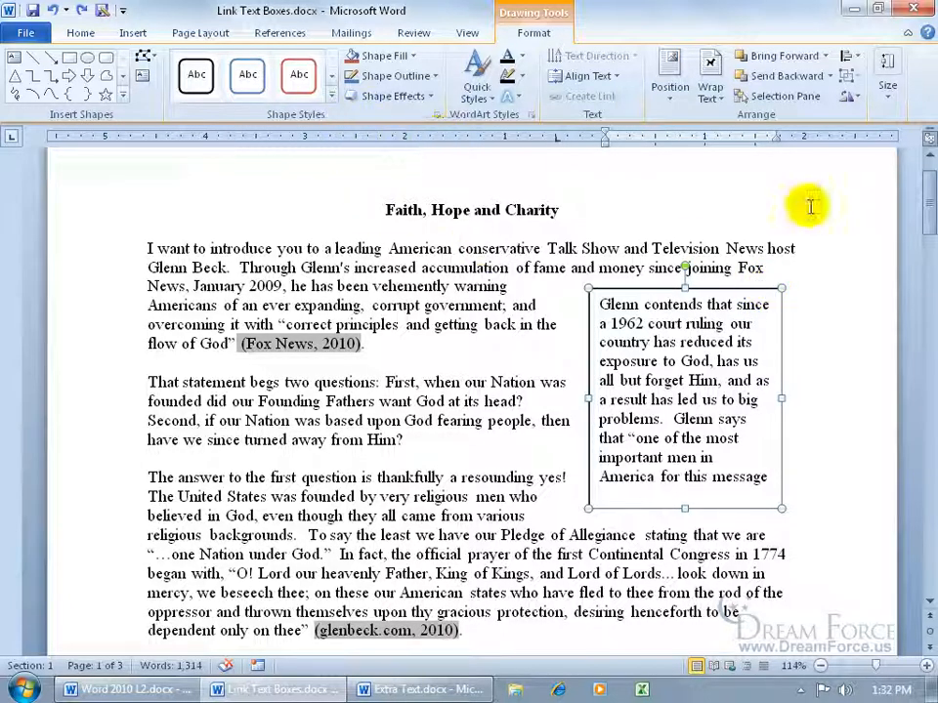
left_click_drag(920, 192, 921, 344)
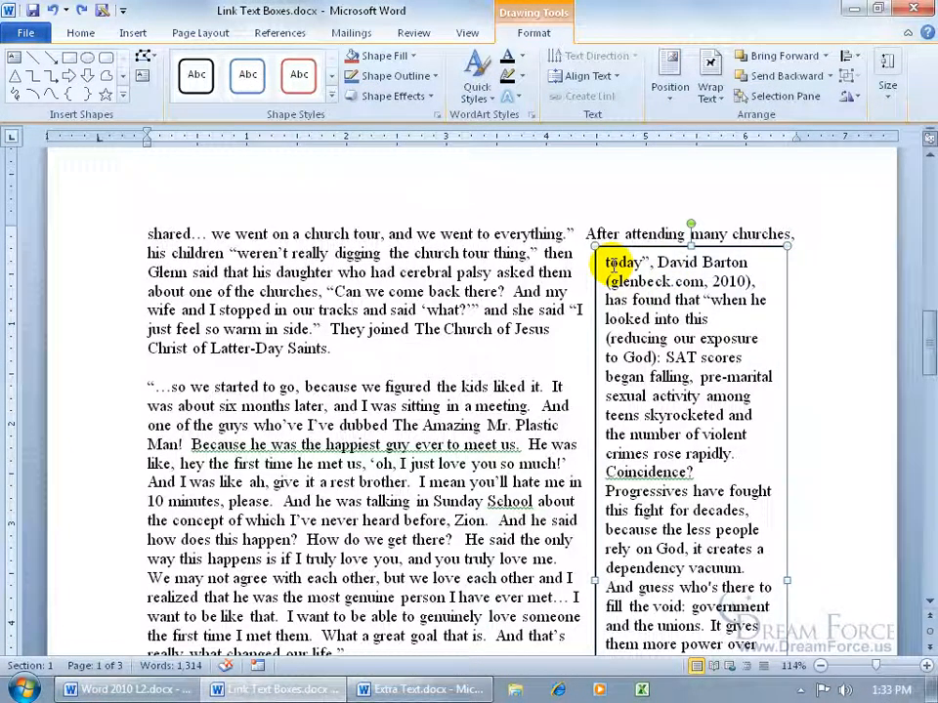
- Delete the text box on page 2
left_click_drag(607, 262, 742, 454)
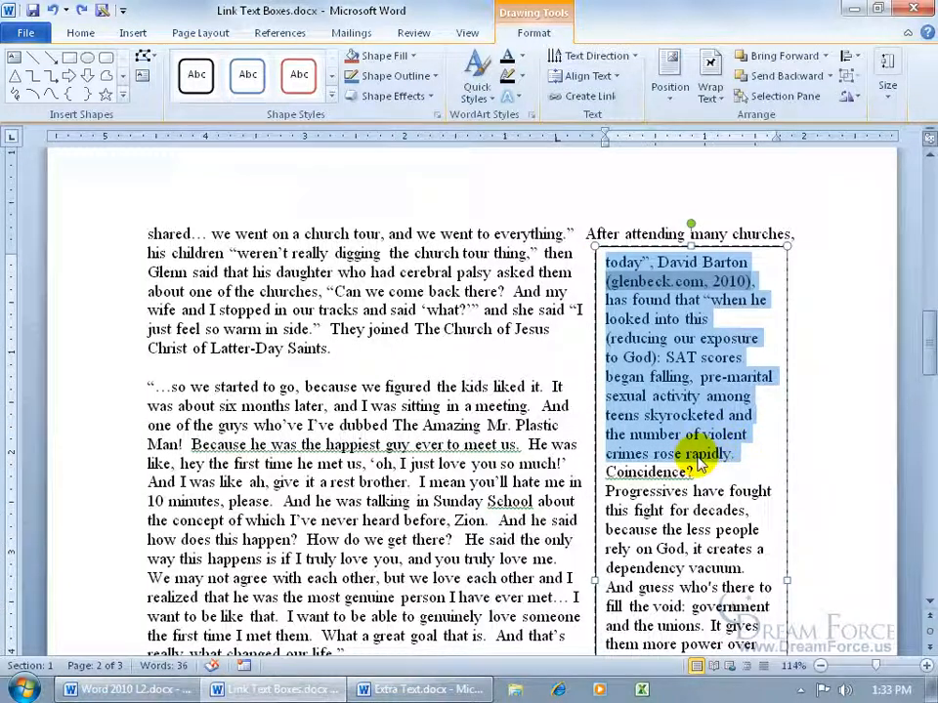
left_click(382, 373)
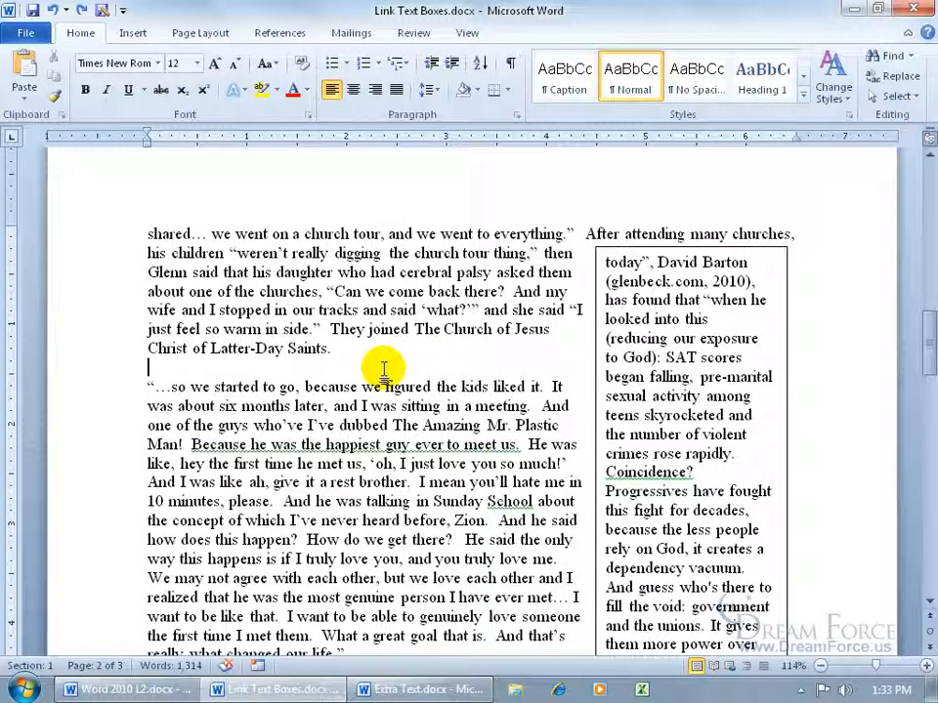
left_click(776, 249)
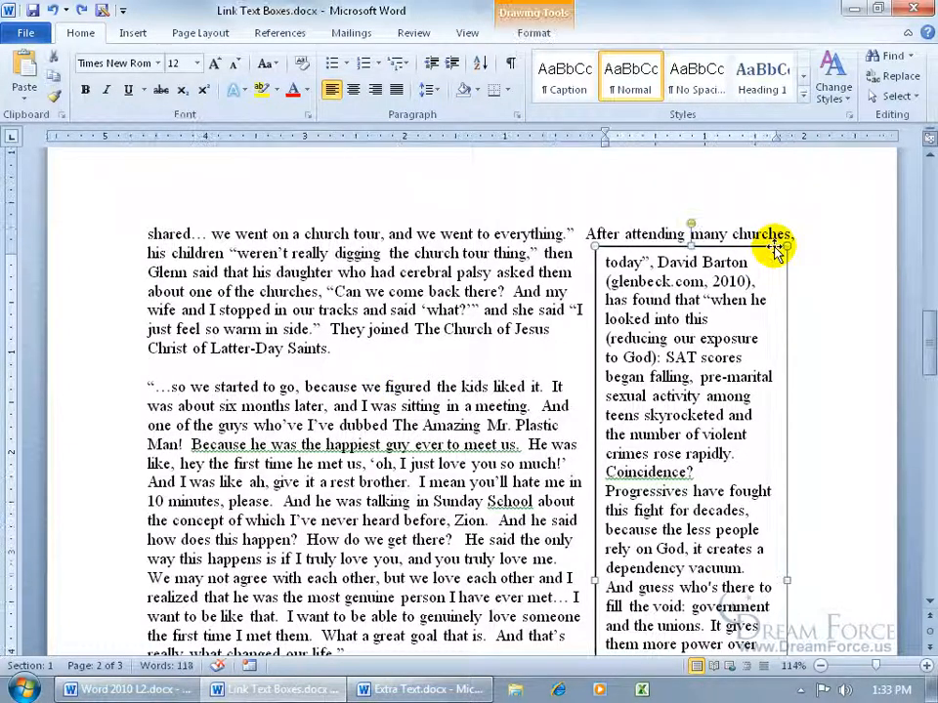
key("Delete")
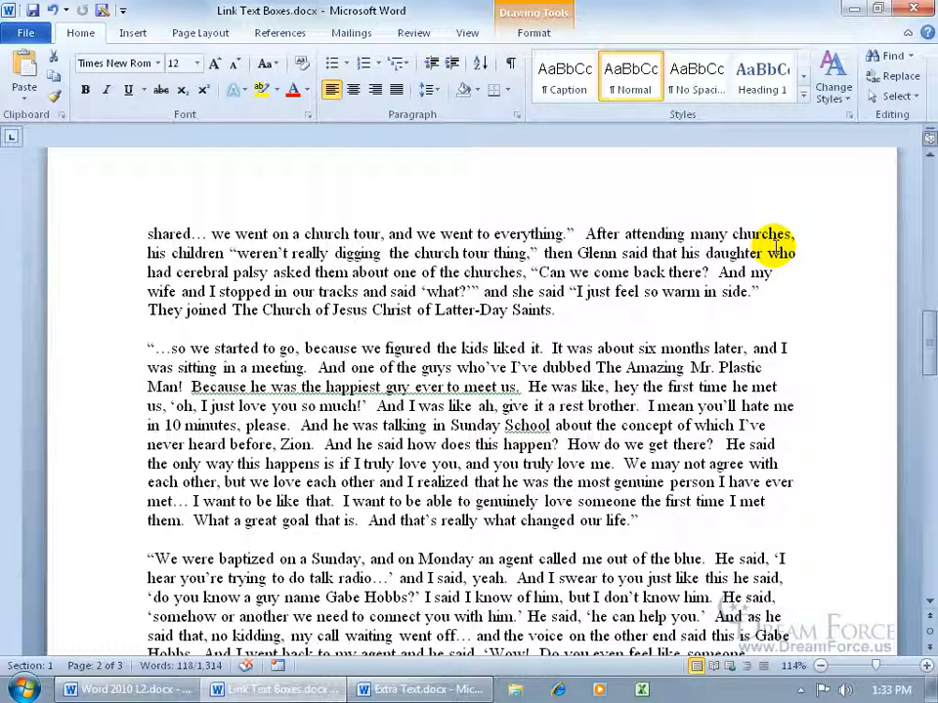
- Link the page-1 text box to the empty box so its overflow text continues there
scroll(742, 284, "up", 20)
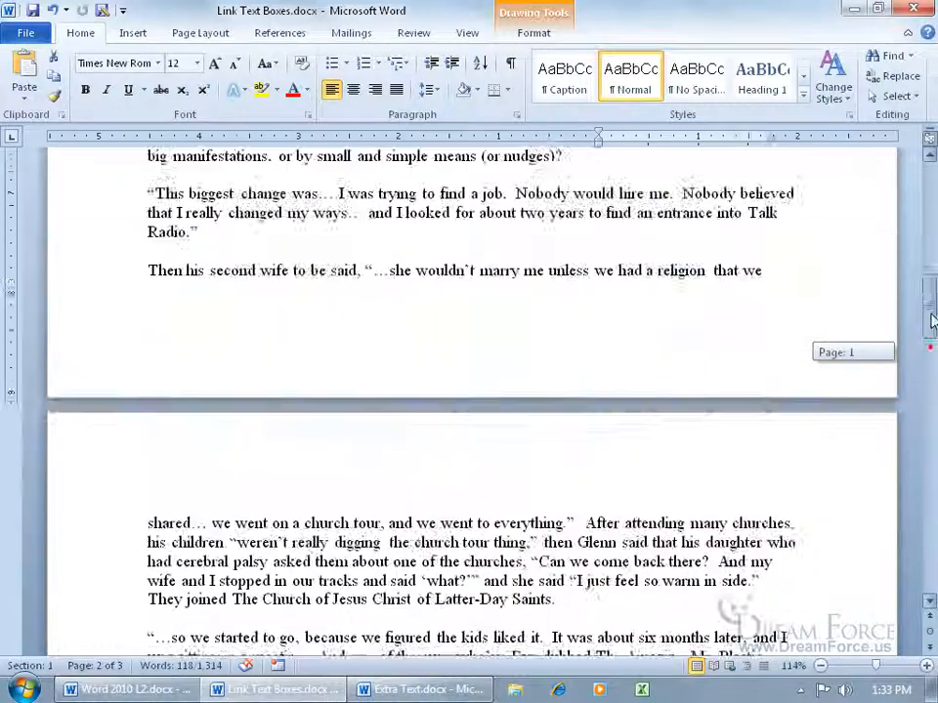
left_click(719, 279)
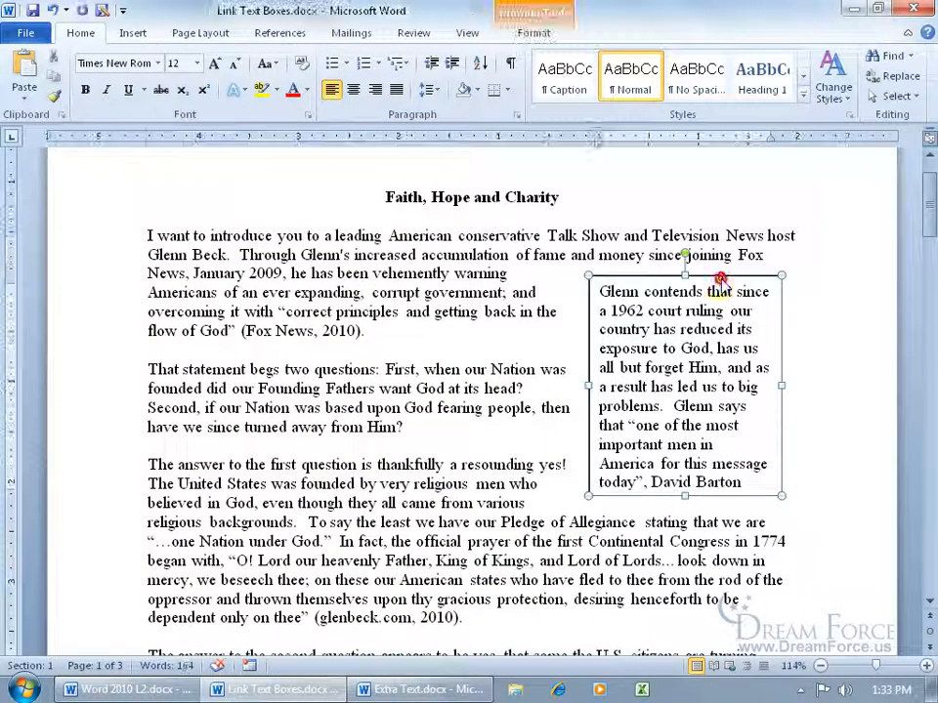
left_click(534, 33)
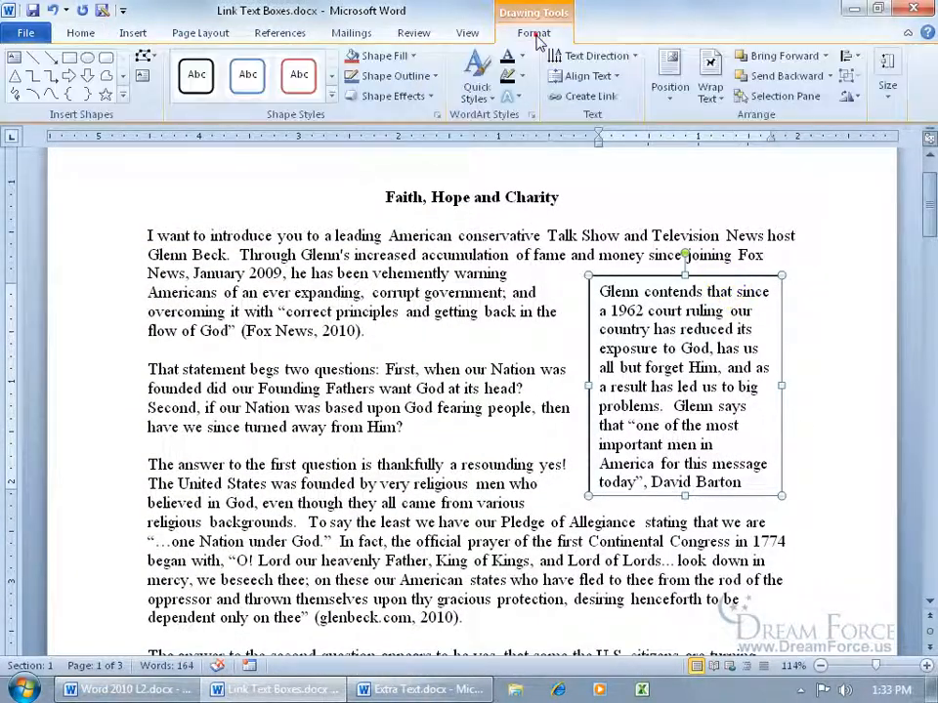
left_click(597, 101)
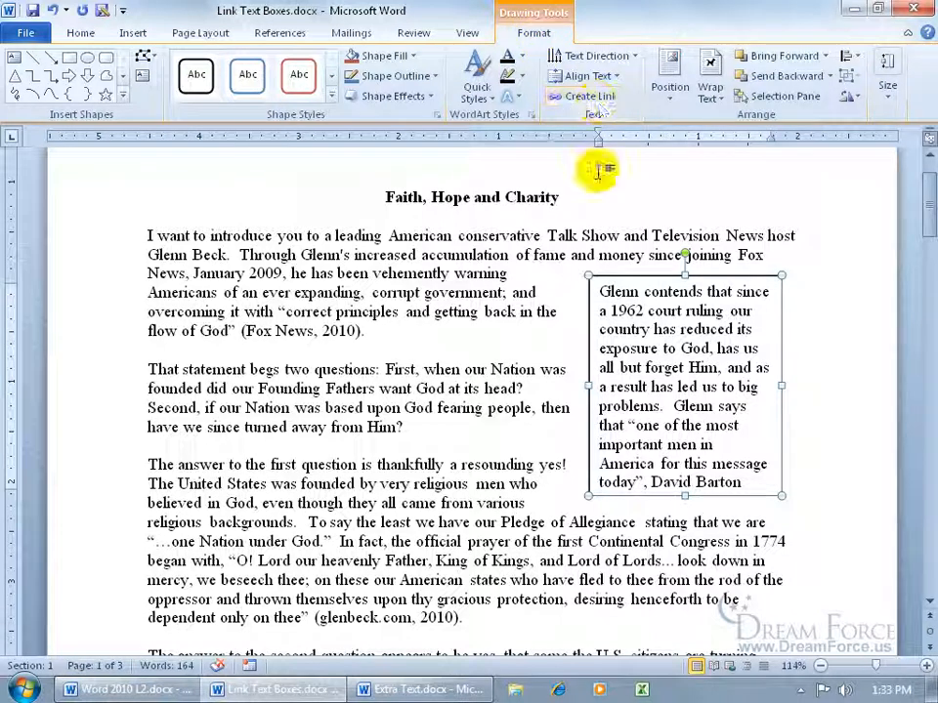
left_click(682, 502)
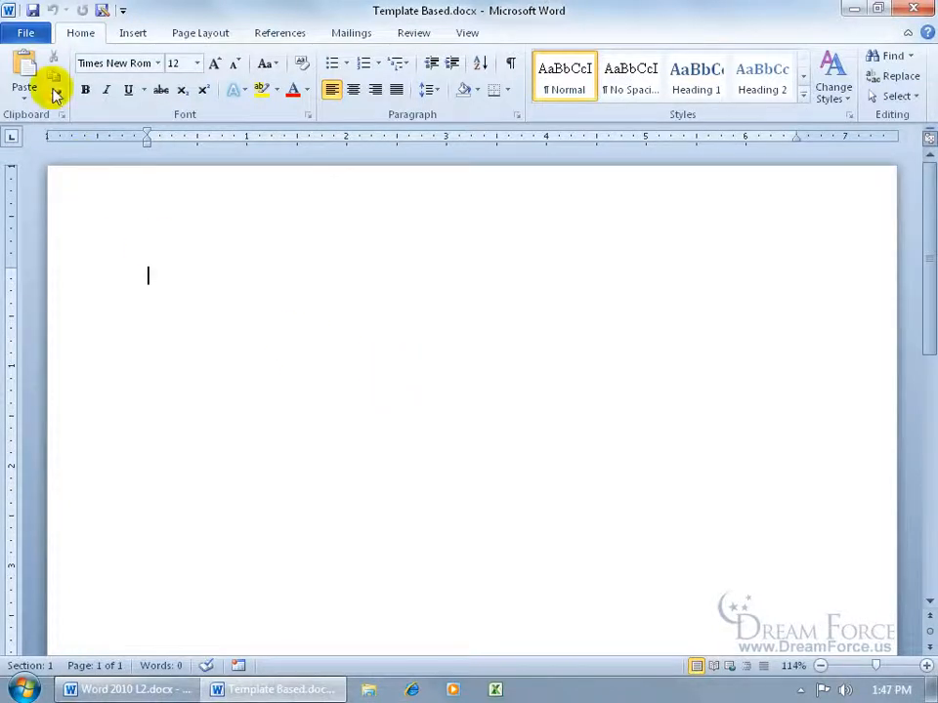
- Download the 'Fax cover sheet (Professional design)' template from the Office.com Faxes category
left_click(27, 30)
left_click(63, 238)
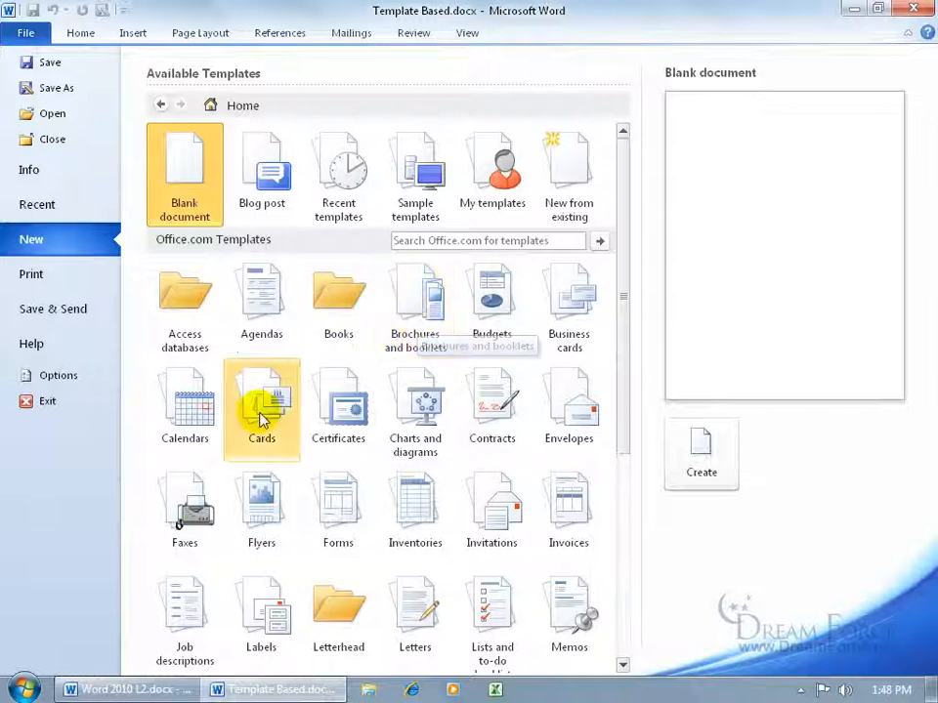
left_click(195, 498)
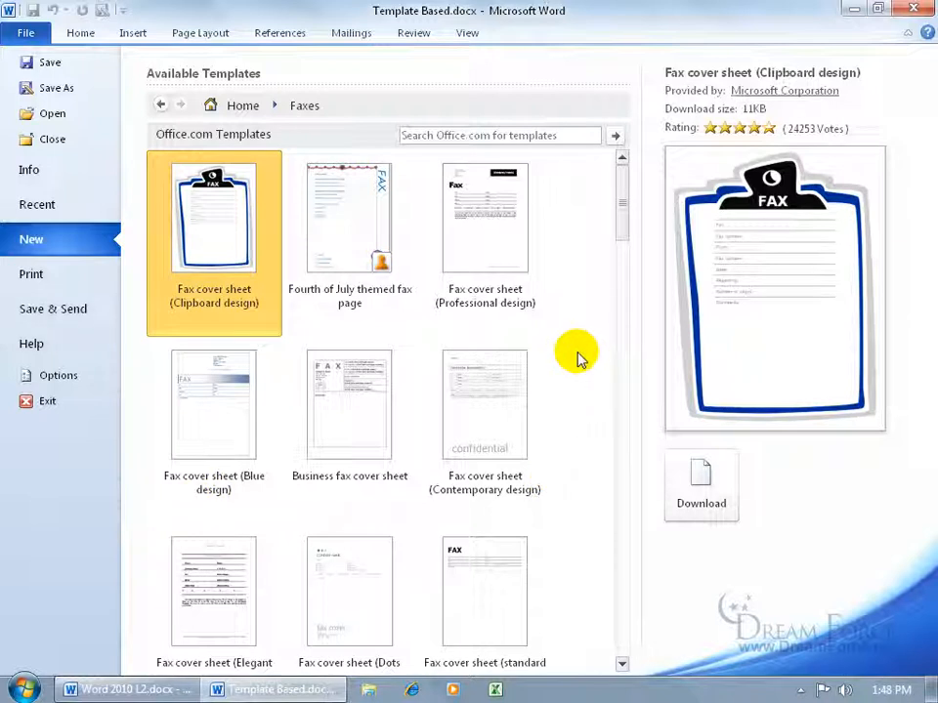
left_click(500, 255)
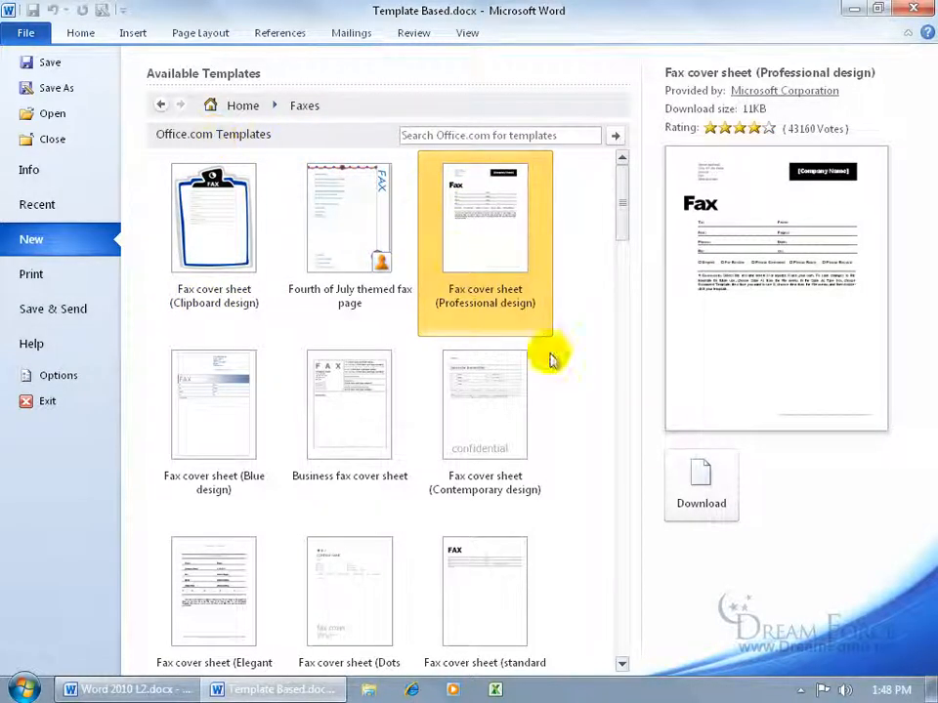
left_click(701, 493)
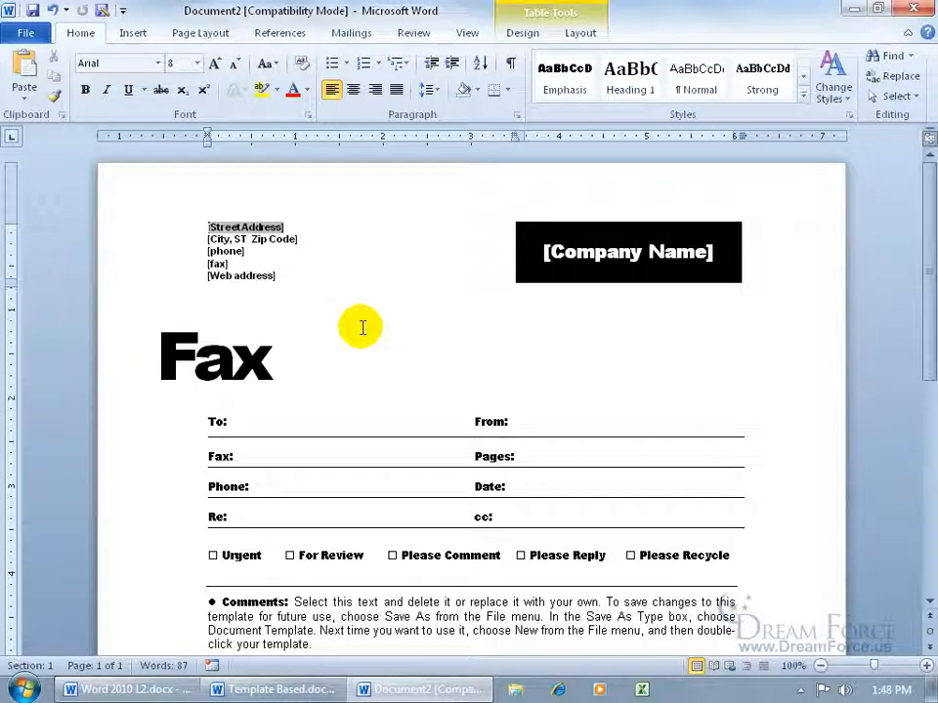
- Enter the street address and the company name Dream Force LLC in the header placeholders
left_click(267, 232)
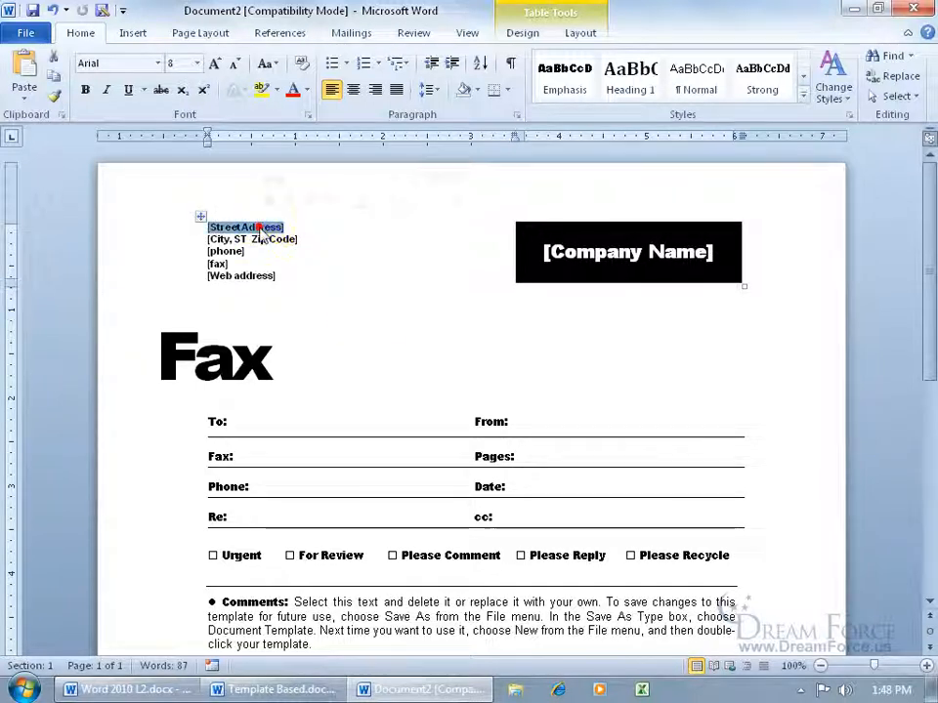
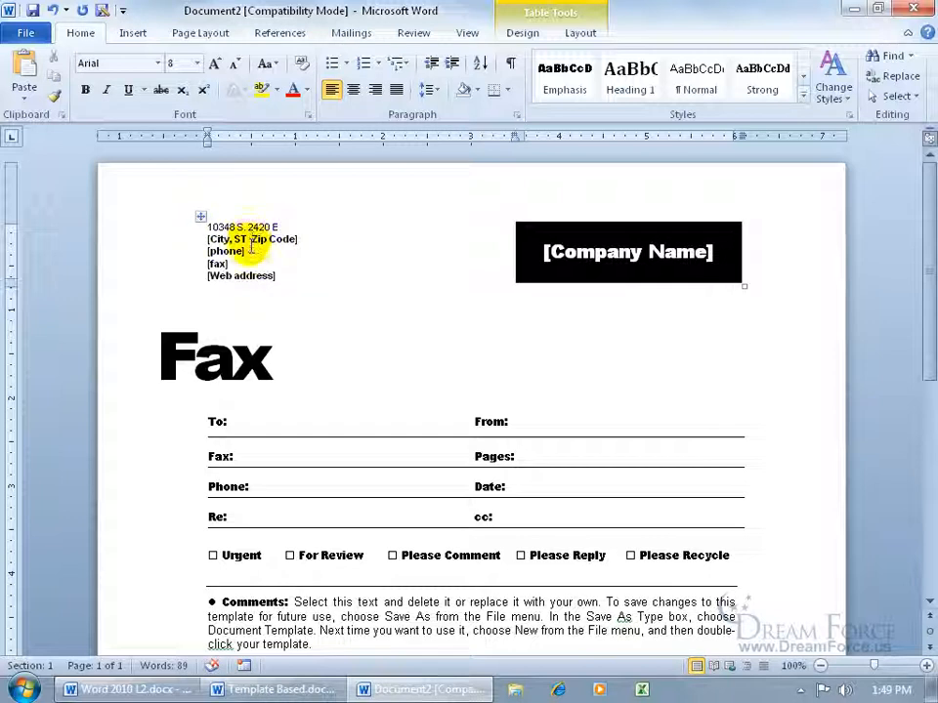
left_click(607, 254)
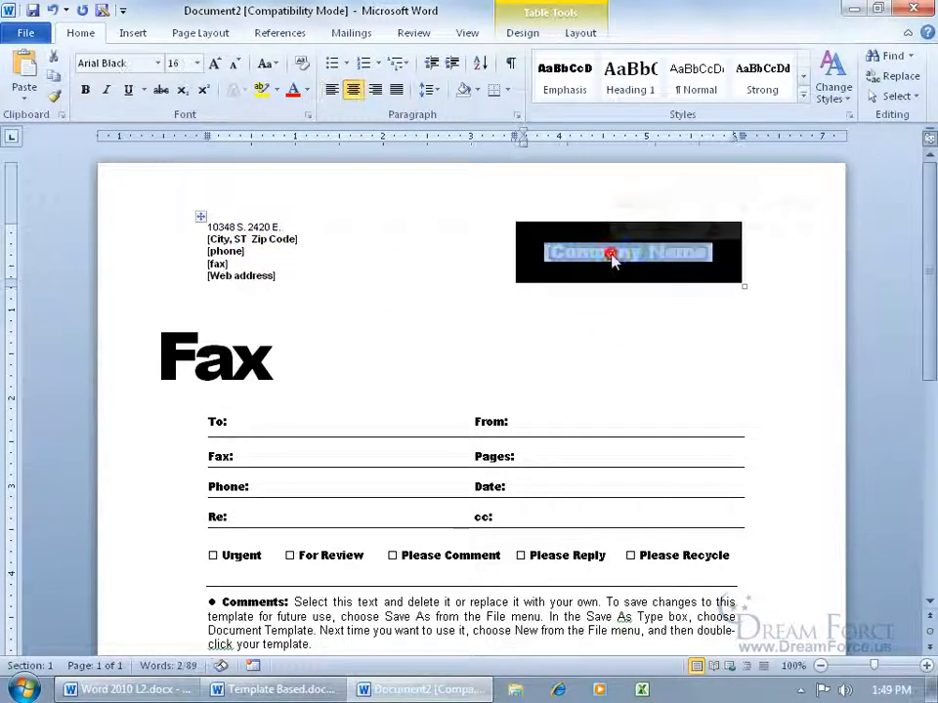
type("Dream")
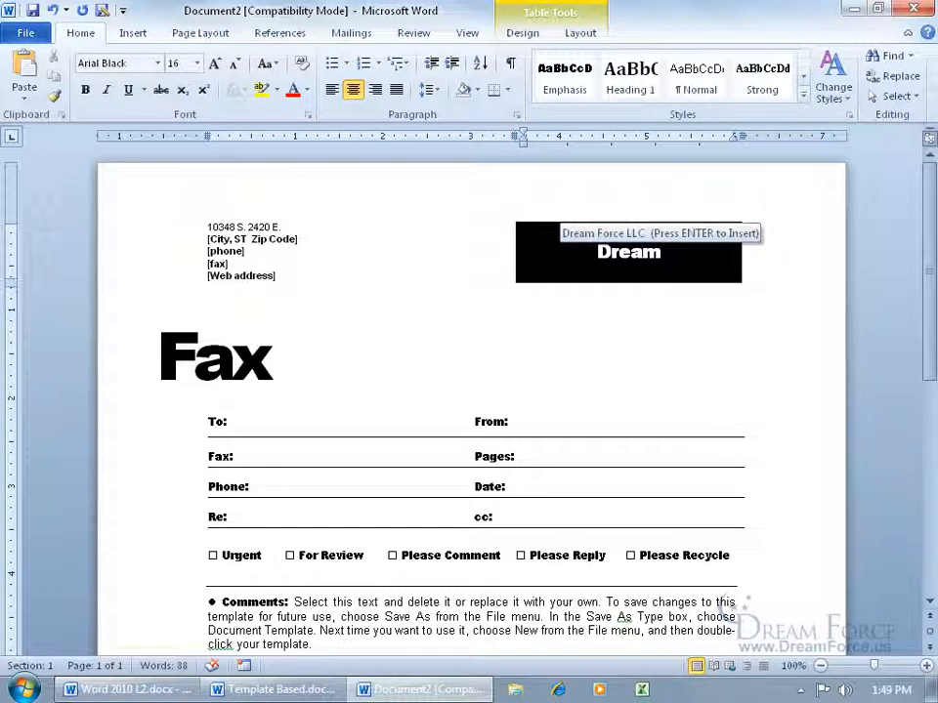
key("Return")
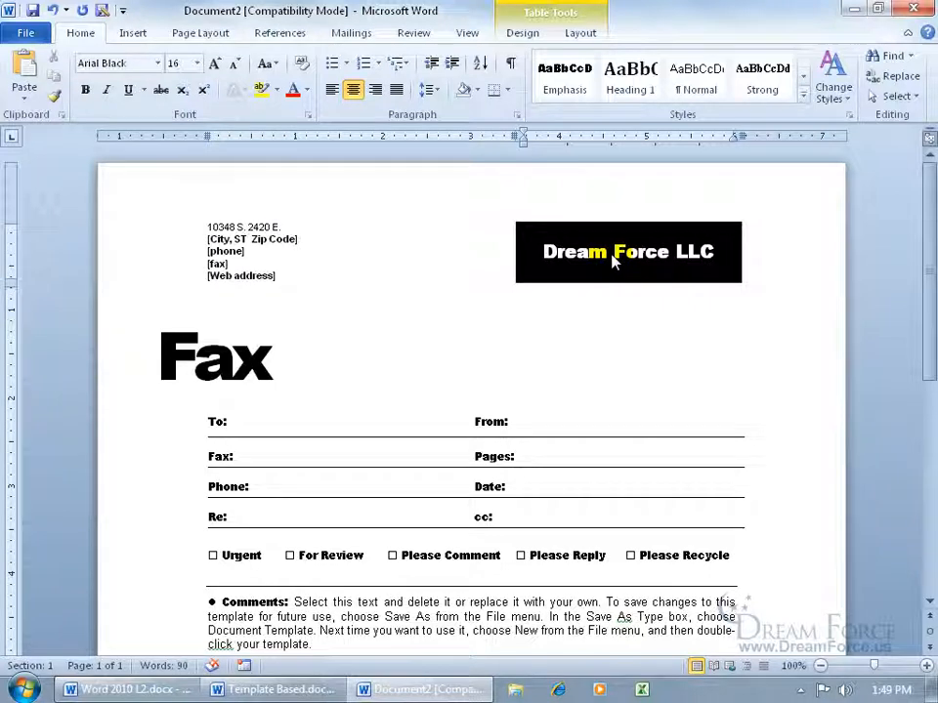
- Fill in the recipient's name in To: and the sender's full name in From
left_click(260, 422)
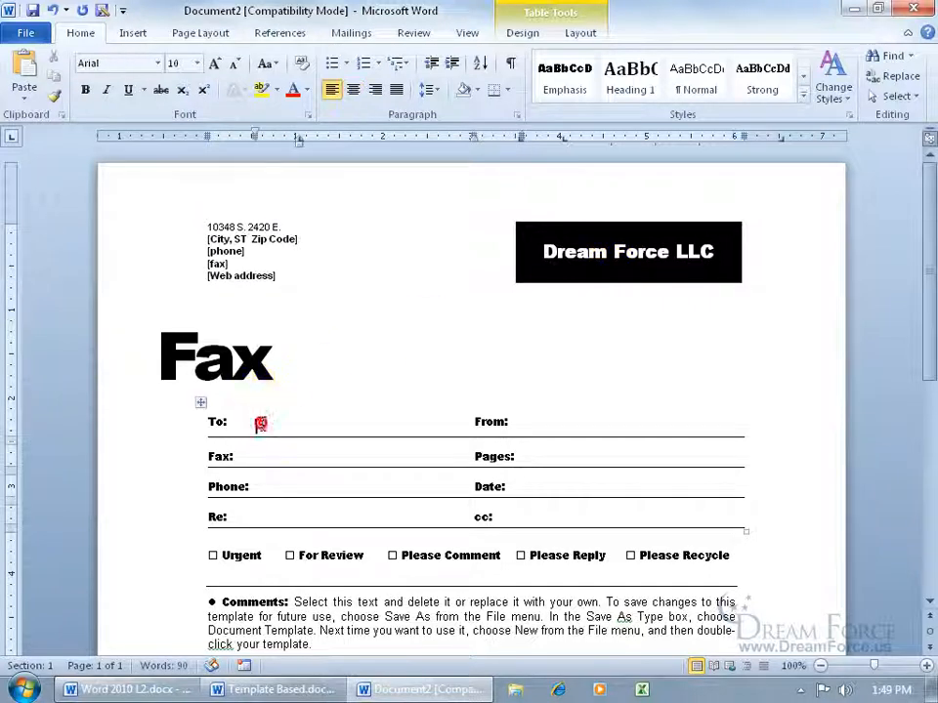
type("Mr. Snuffleupagus")
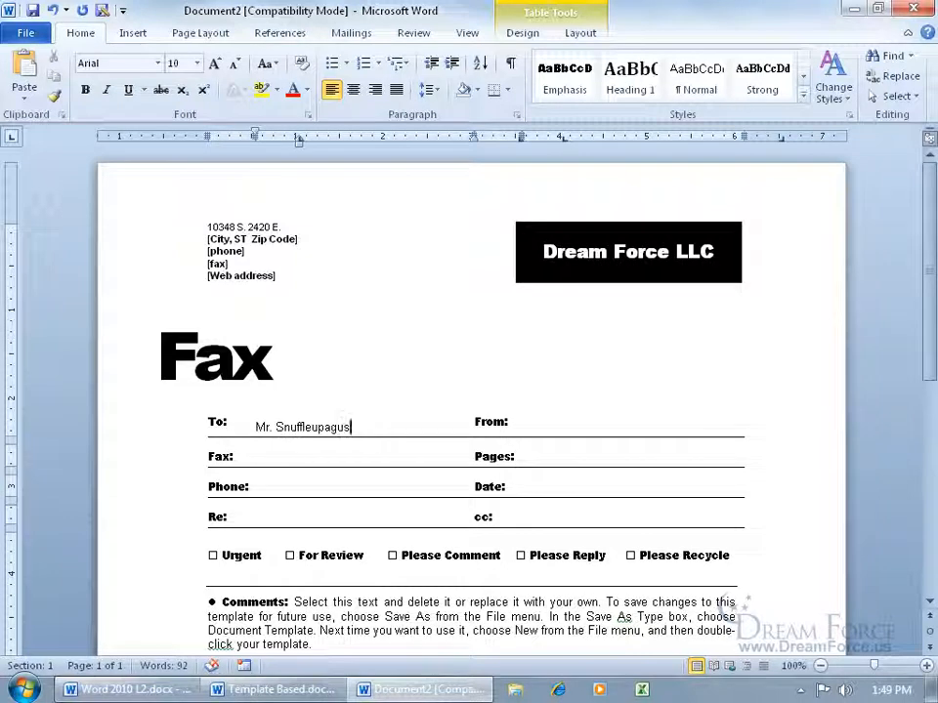
key("Tab")
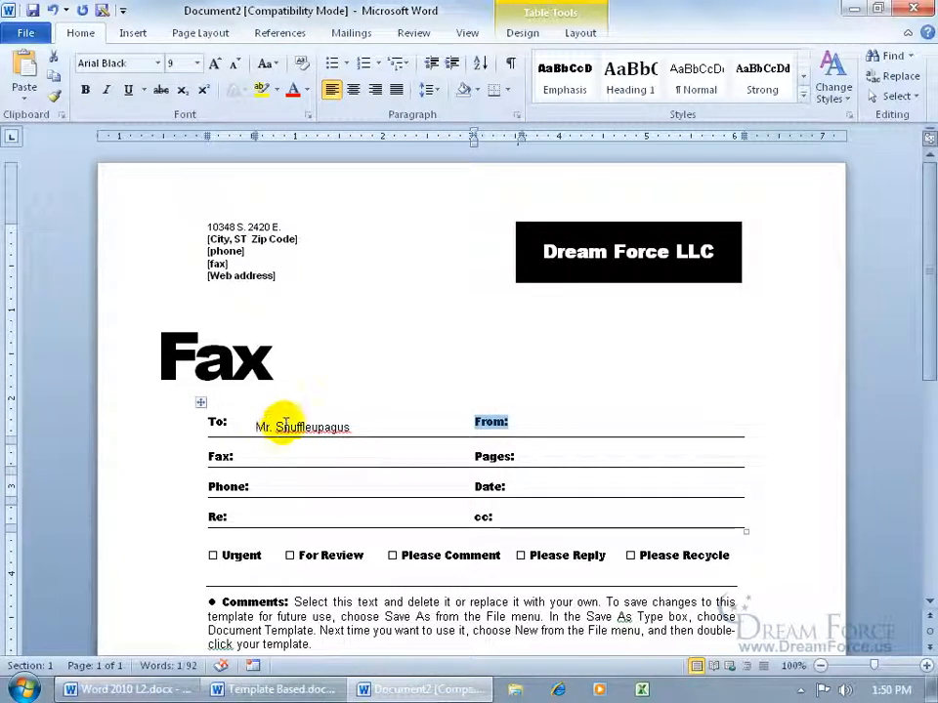
key("Tab")
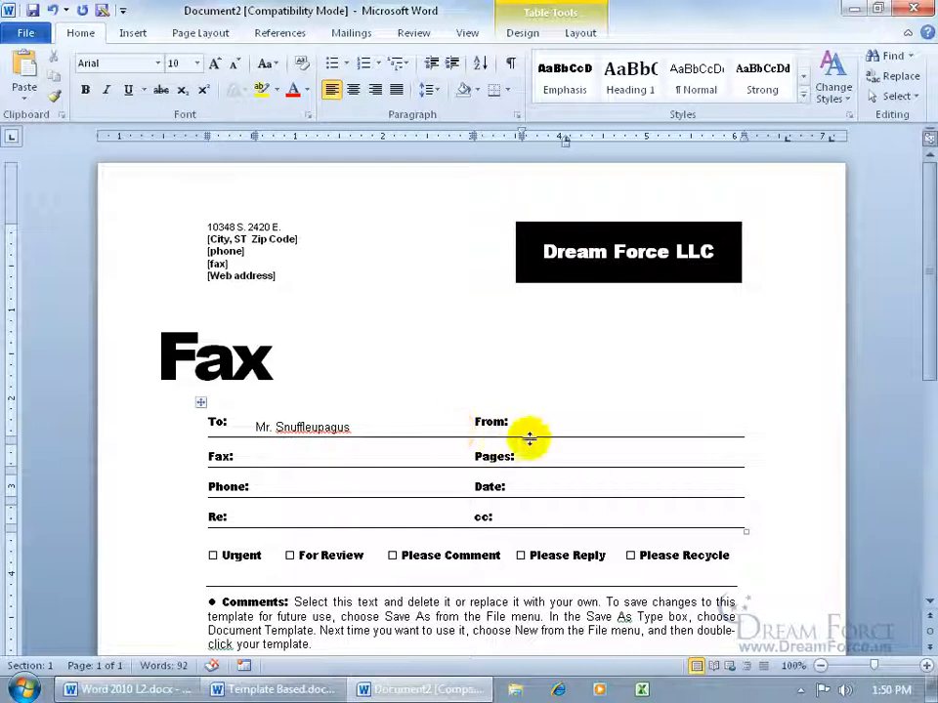
type("Kirt K")
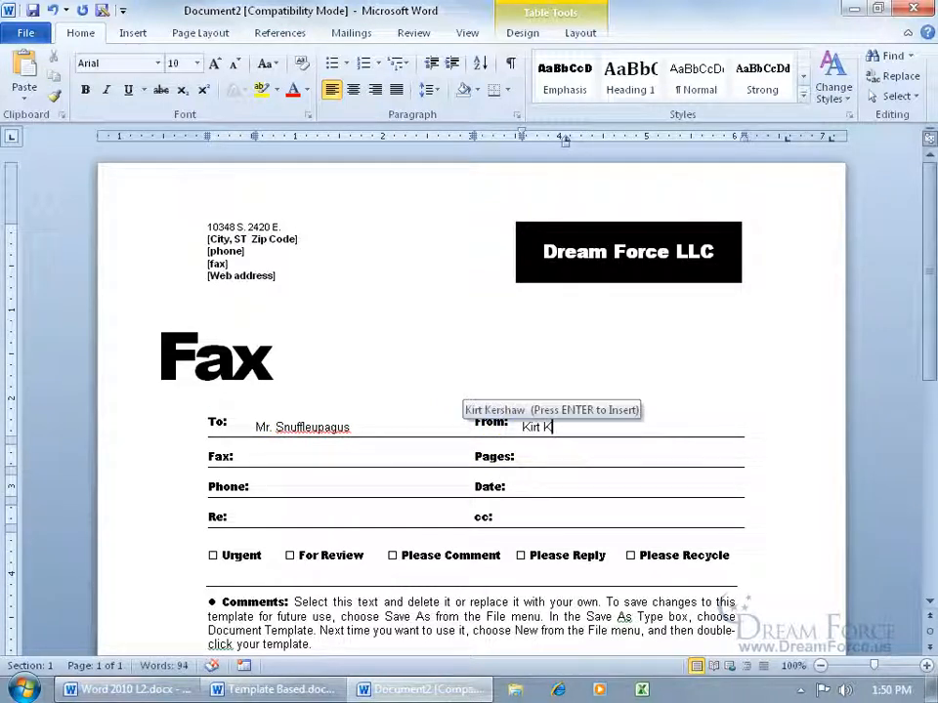
key("Return")
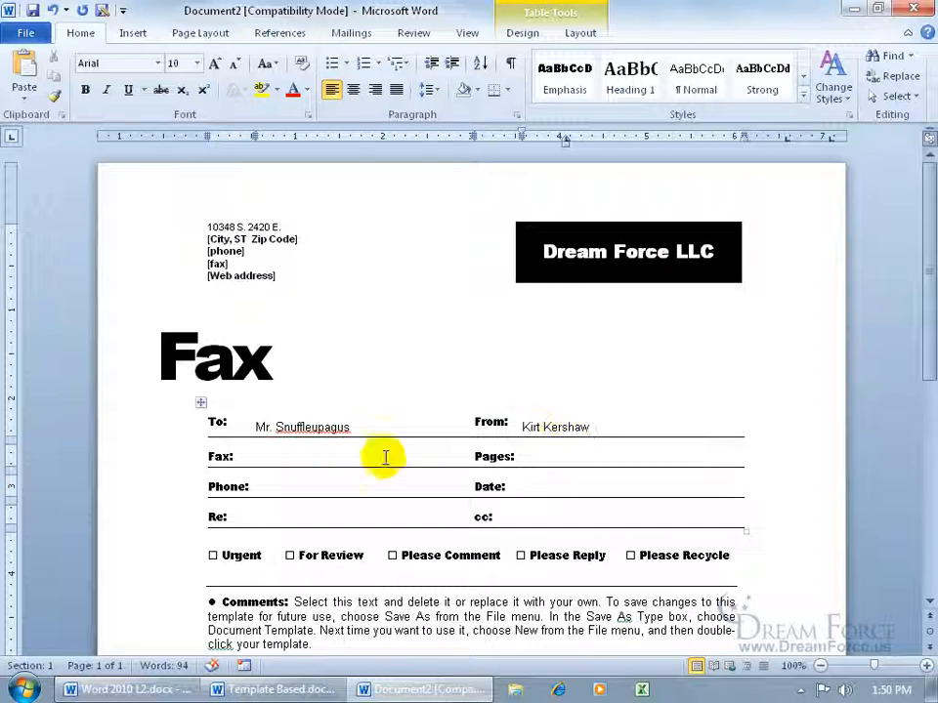
- Enter the fax and phone numbers, 3 pages, and the date 2/4/12
left_click(315, 456)
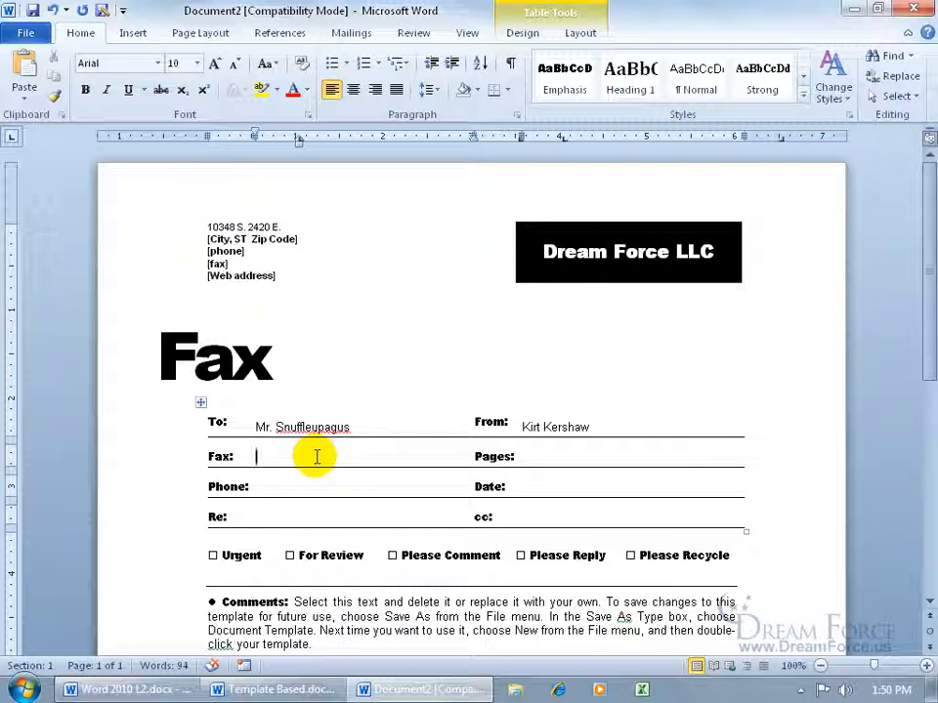
type("801-555-2525")
key("Tab")
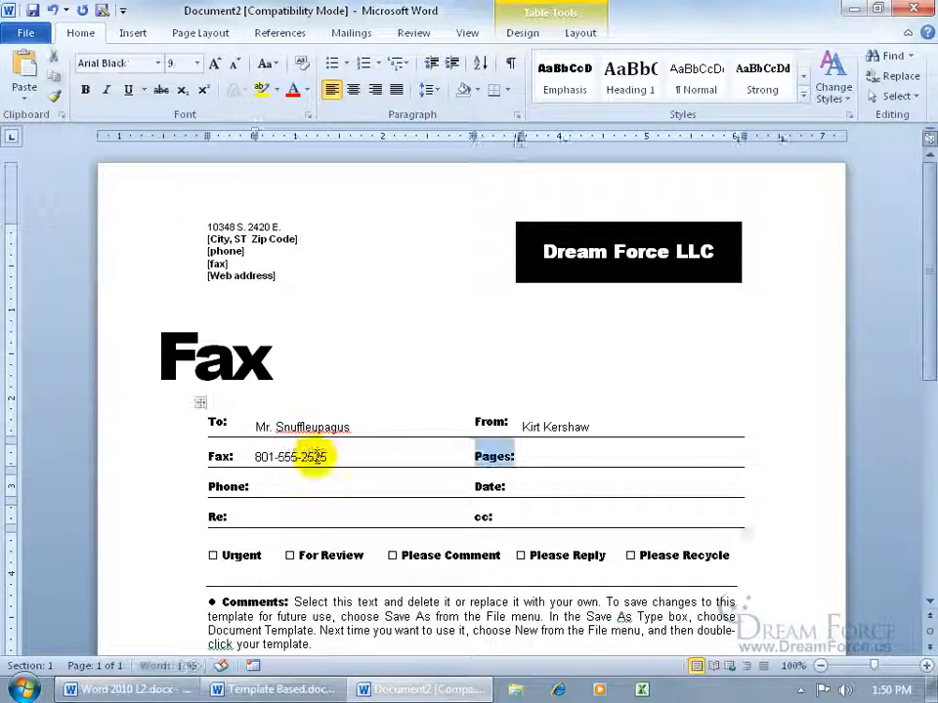
key("Tab")
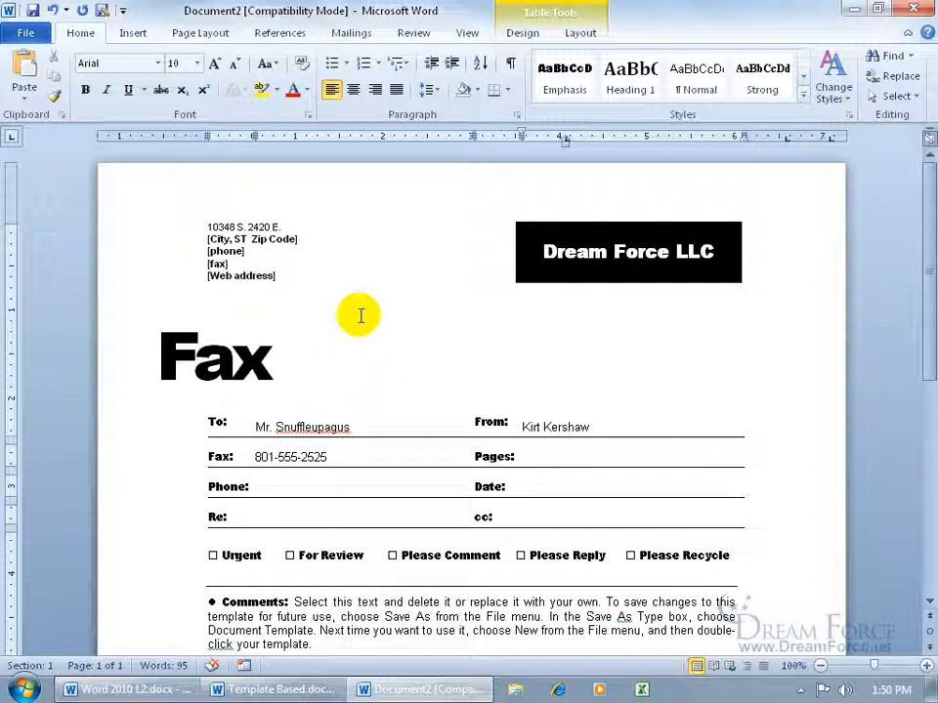
type("3")
left_click(291, 490)
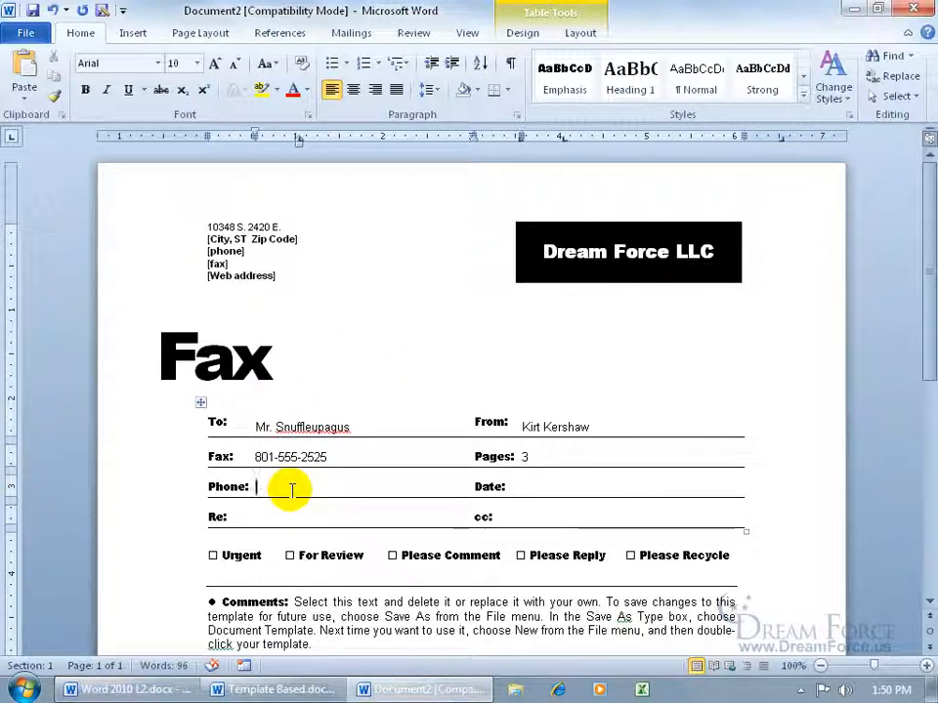
key("Tab")
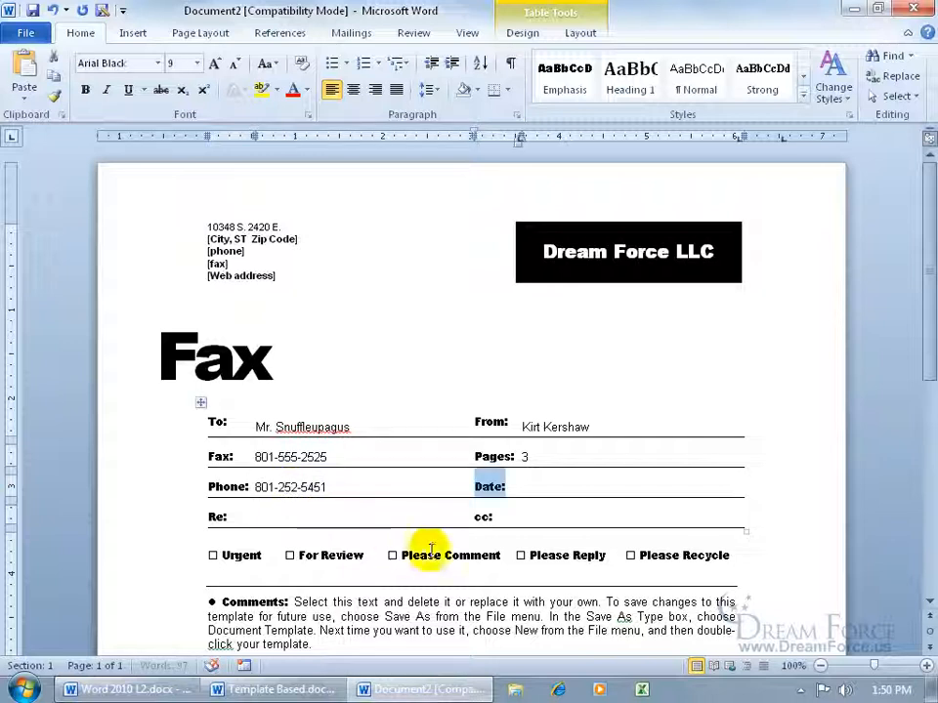
left_click(555, 488)
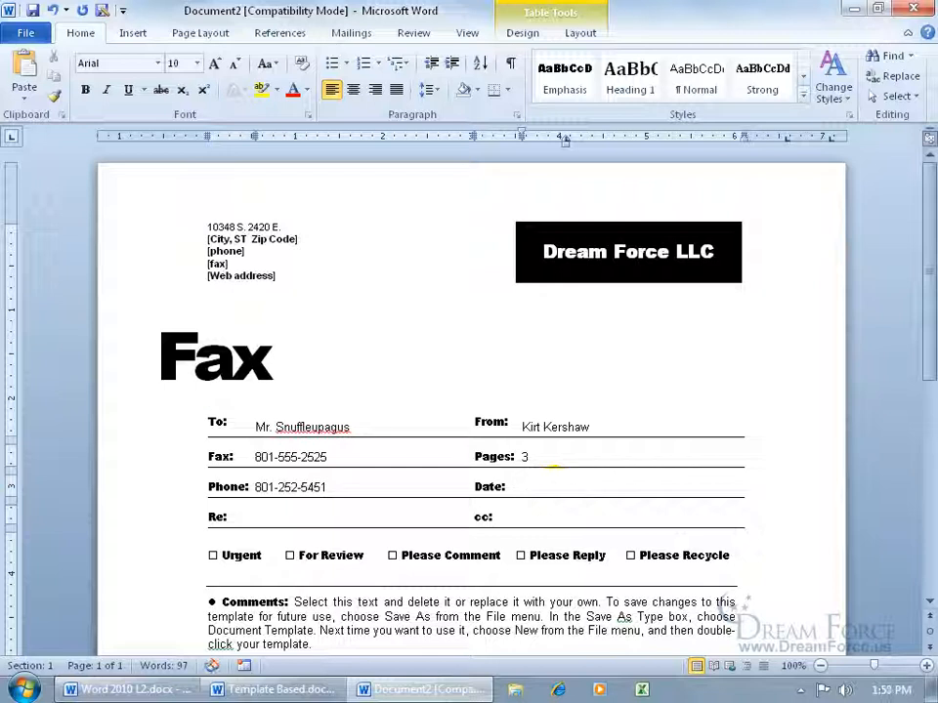
type("2/4/")
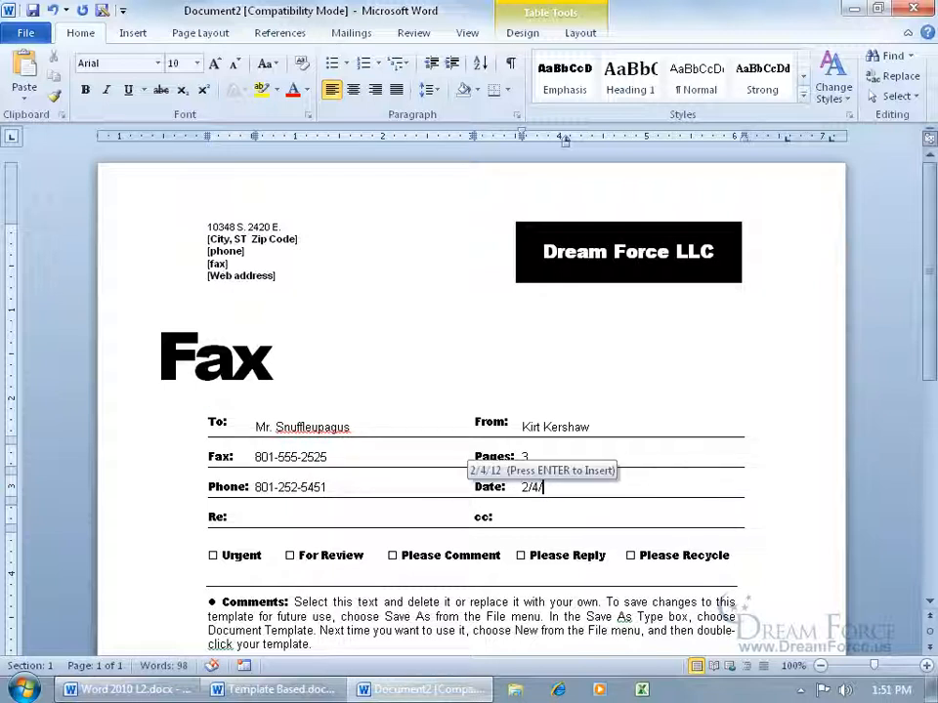
key("Return")
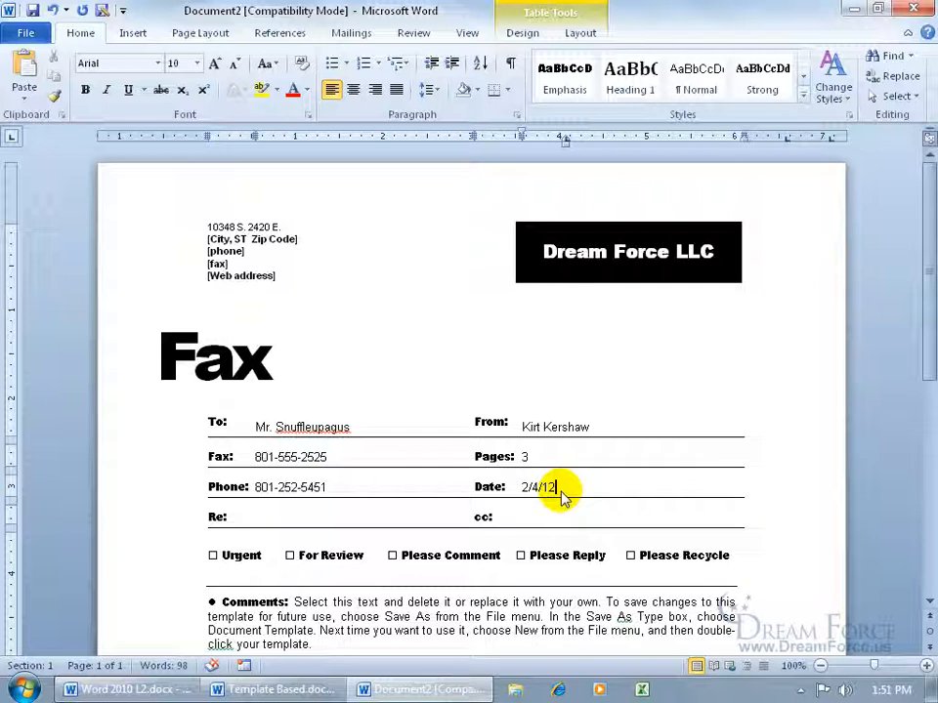
- Set Re: to 'Essential Oils' and replace the Please Comment checkbox with an X
left_click(306, 508)
type("Essential Oils")
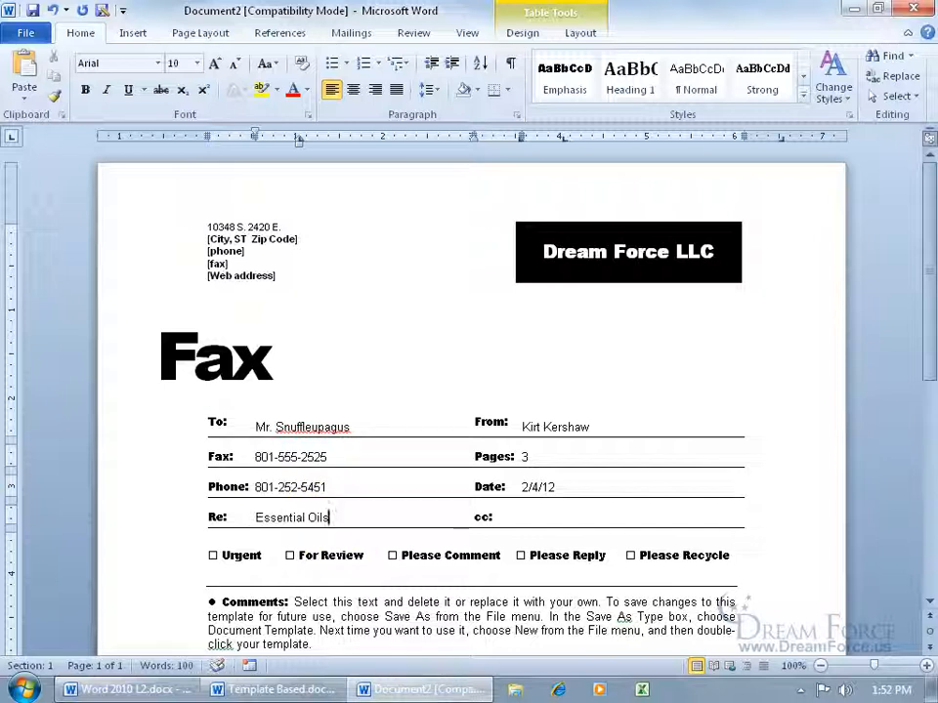
left_click(523, 518)
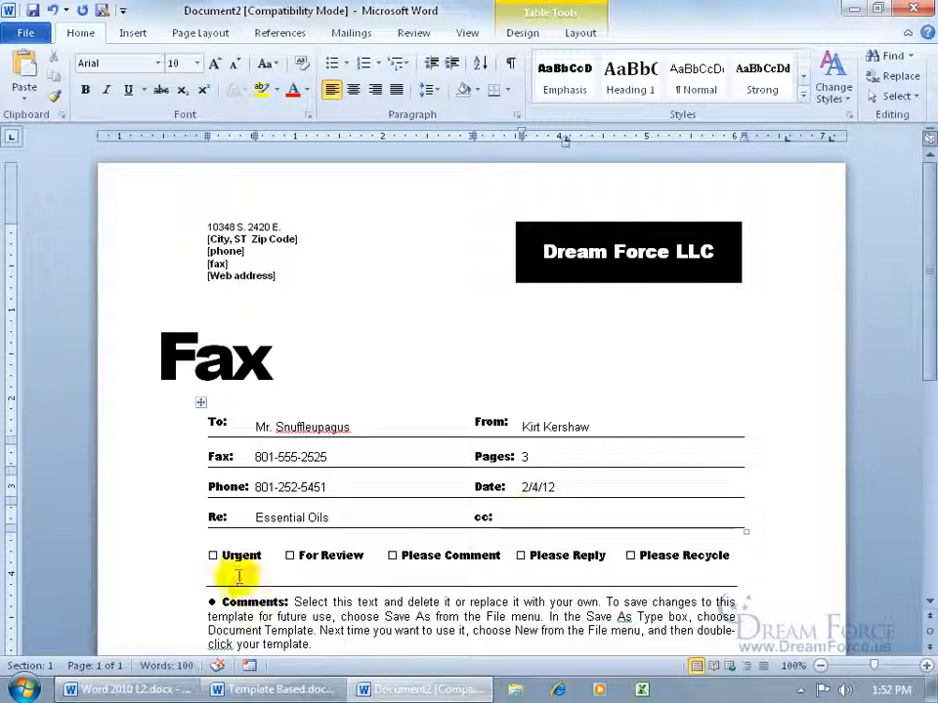
left_click(290, 555)
left_click(390, 554)
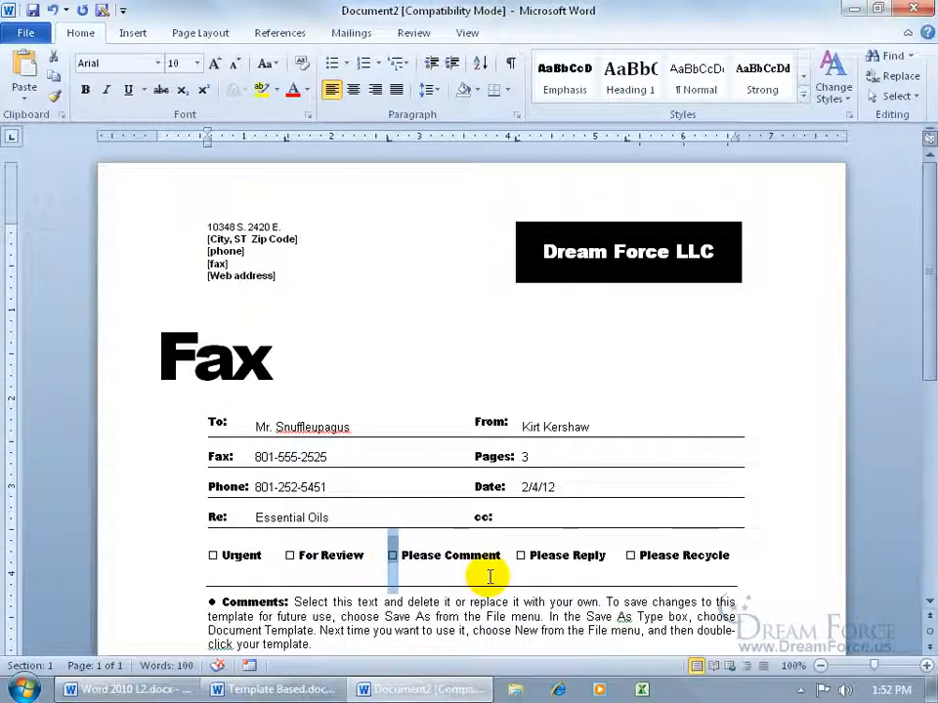
key("Delete")
type("X")
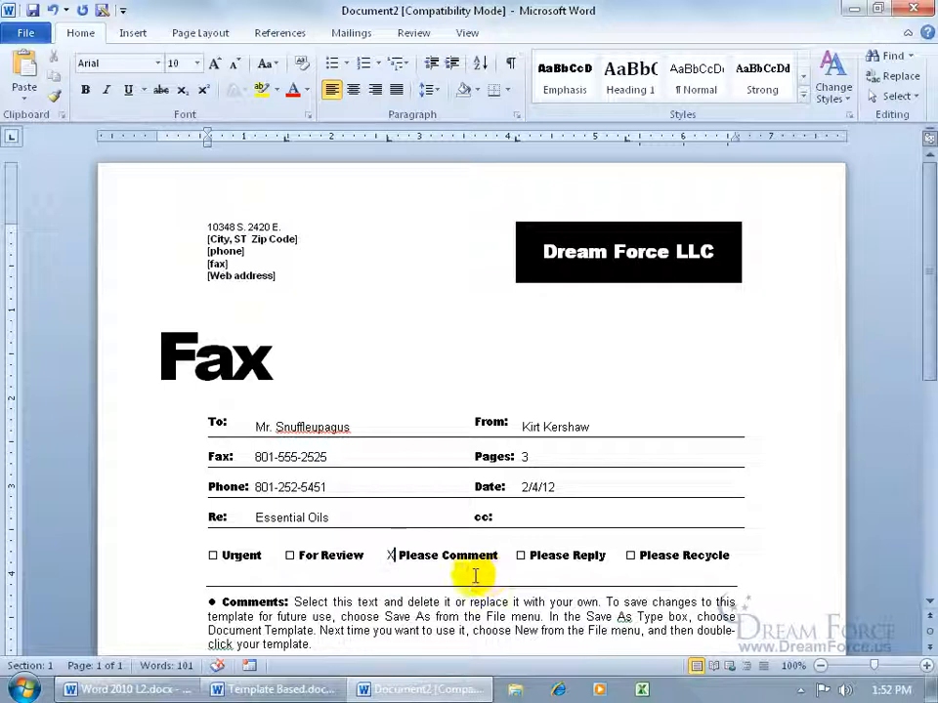
scroll(918, 361, "down", 3)
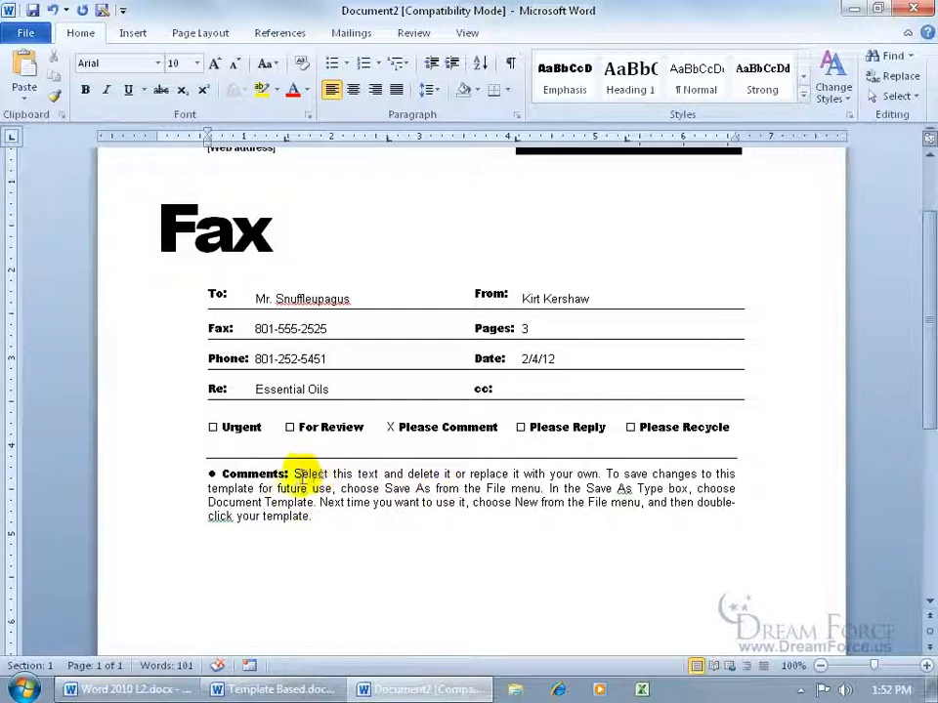
- Replace the Comments text with the question about buying the Diamond Kit or a more basic package
left_click_drag(294, 474, 314, 515)
type("Are you")
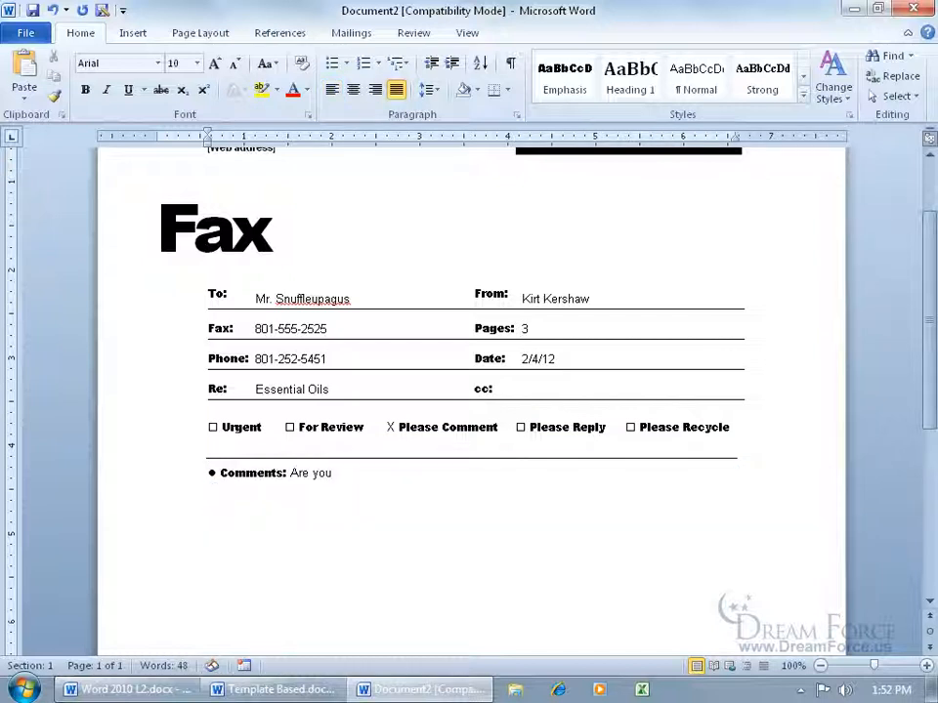
type(" going to be purchasing the Diamond Kit of our essential oils or go with a more basic introductory package?")
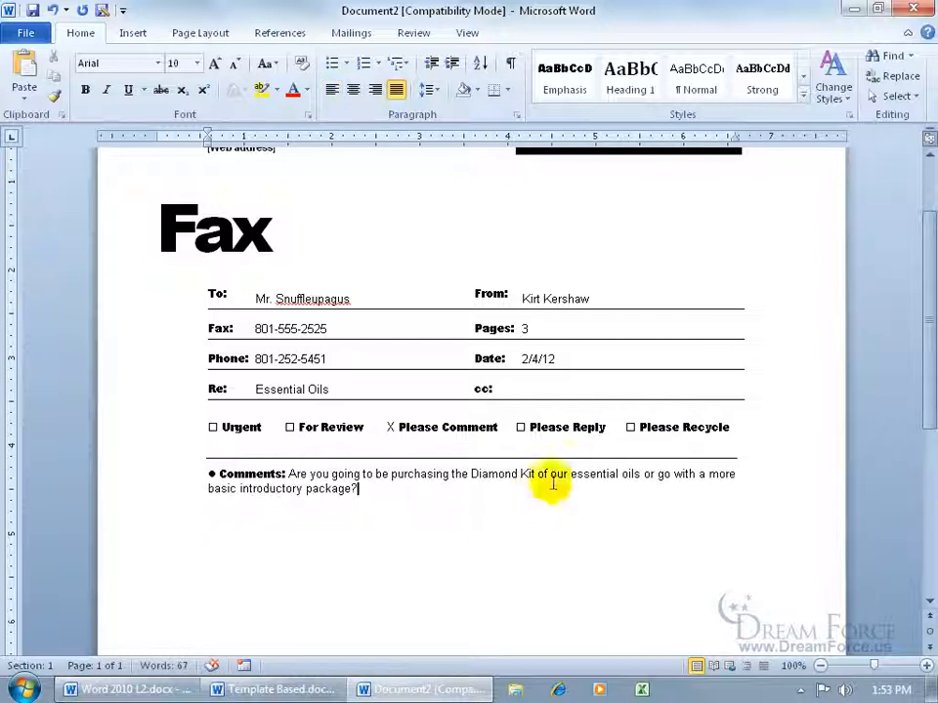
scroll(917, 328, "up", 3)
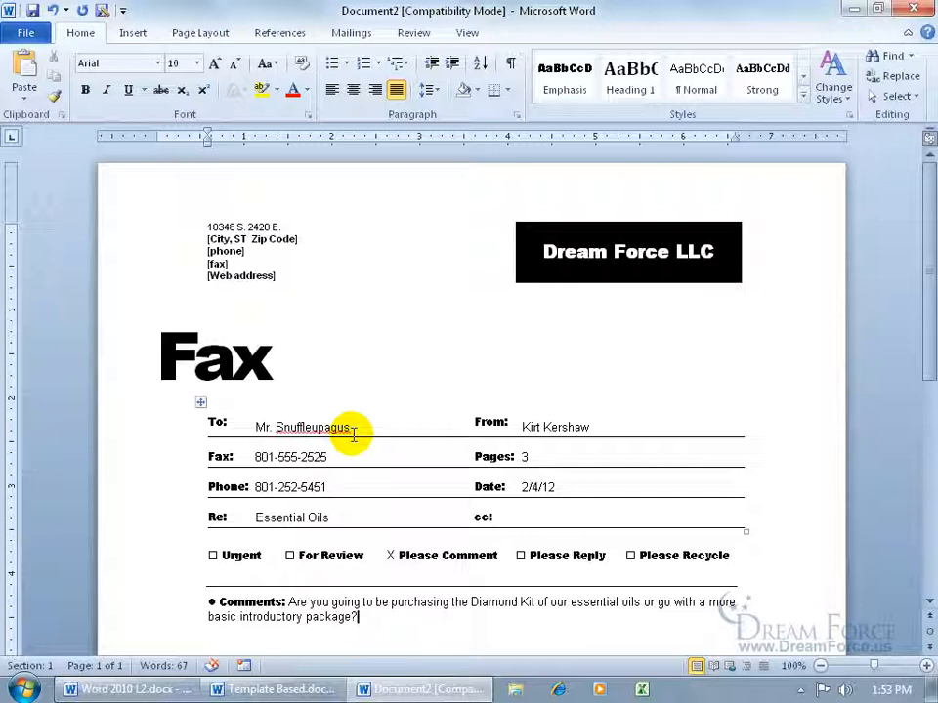
- Save the fax to the Desktop as 'My Fax to Snuffy', accepting the new file format
left_click(33, 9)
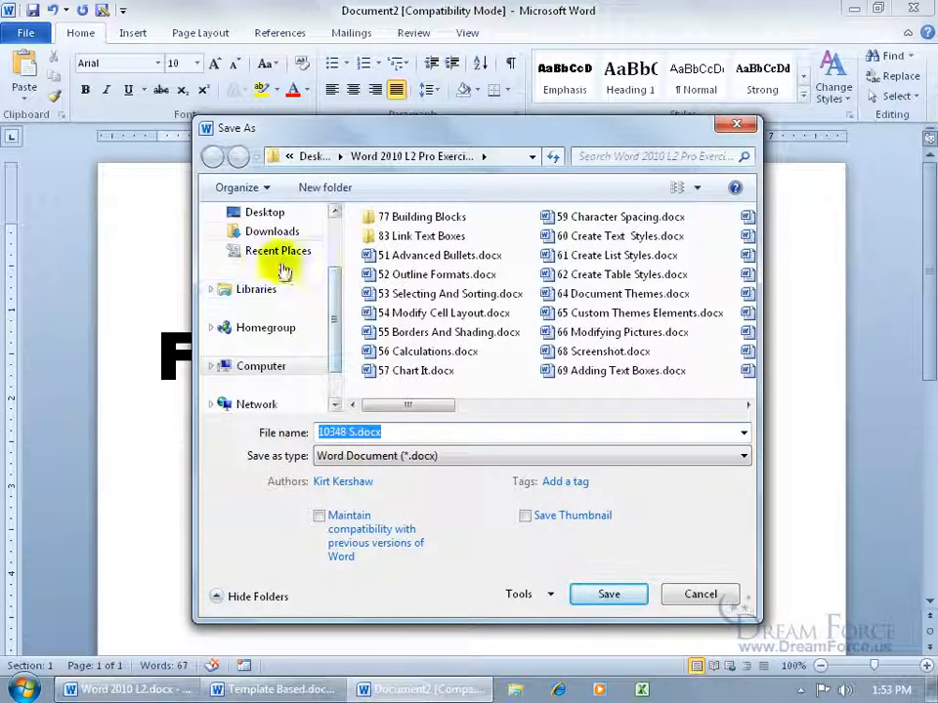
left_click(273, 219)
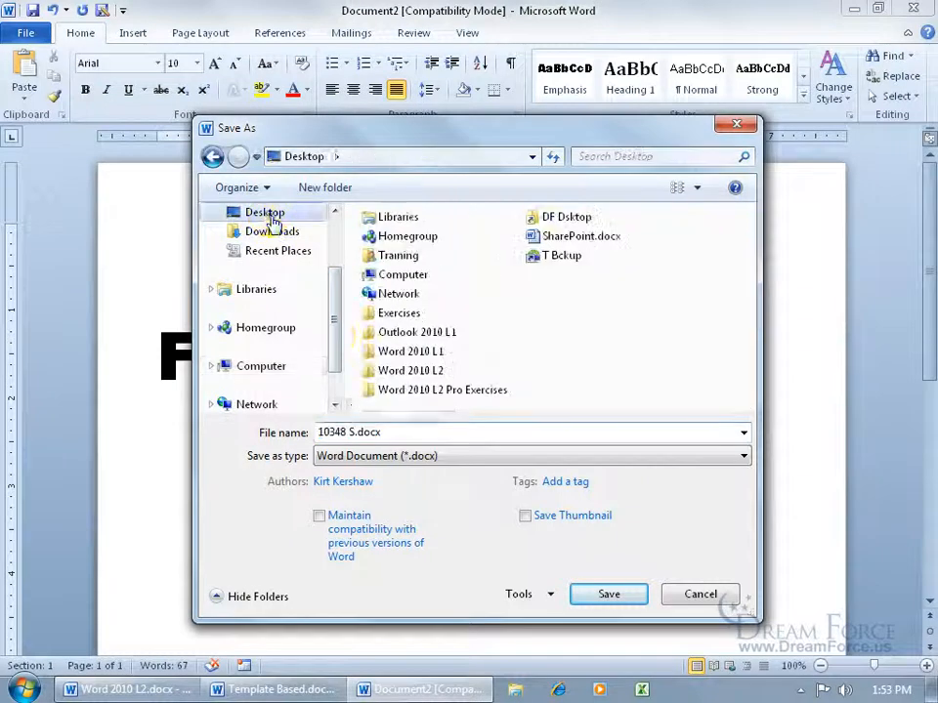
left_click(402, 432)
type("My")
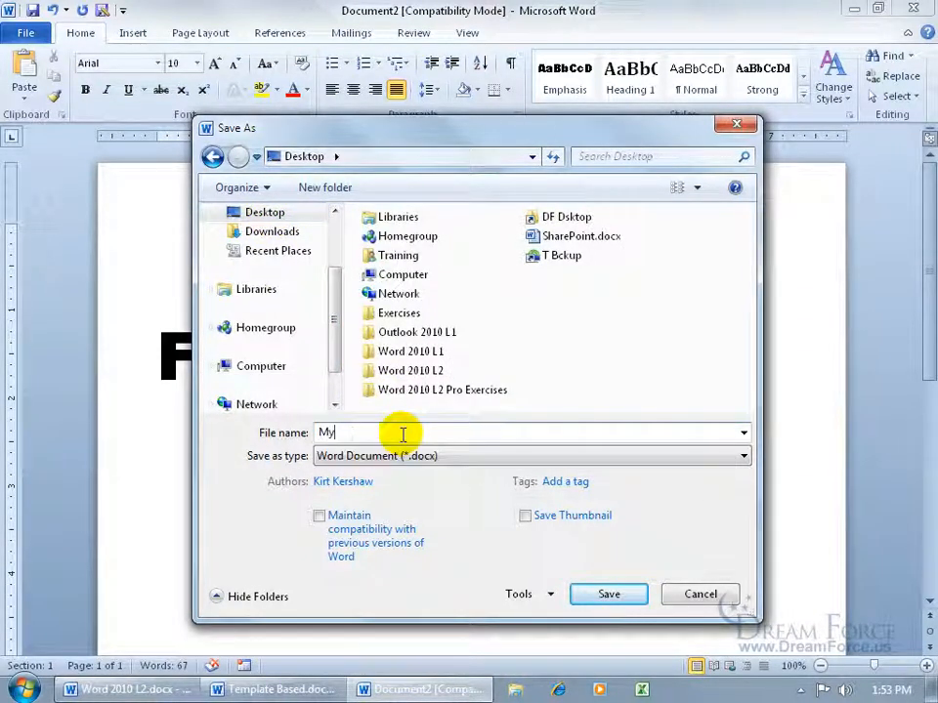
type(" Fax to Snuffy")
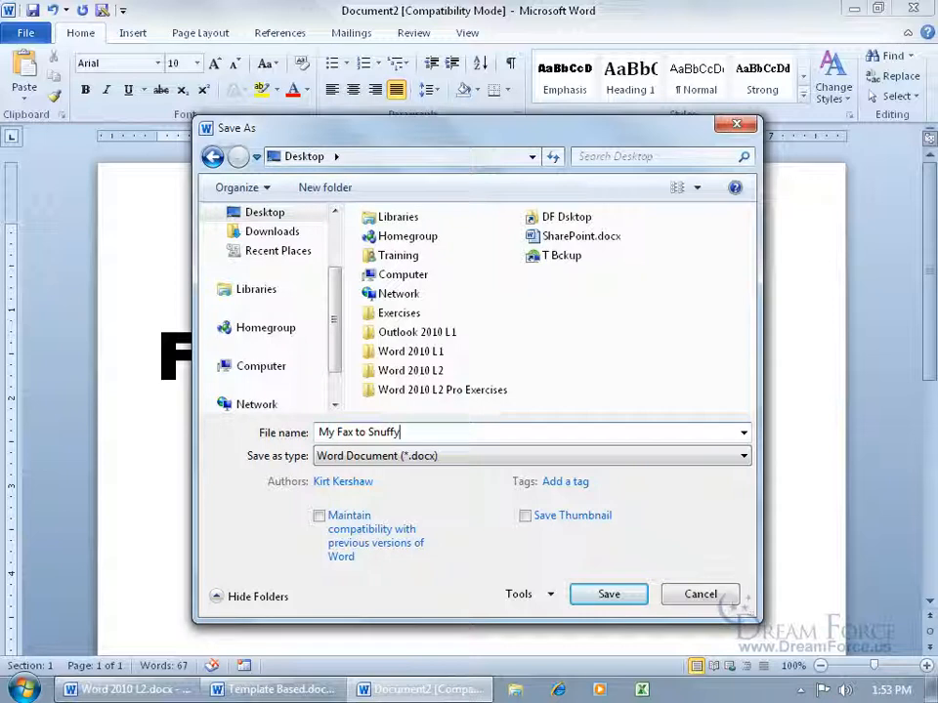
left_click(601, 590)
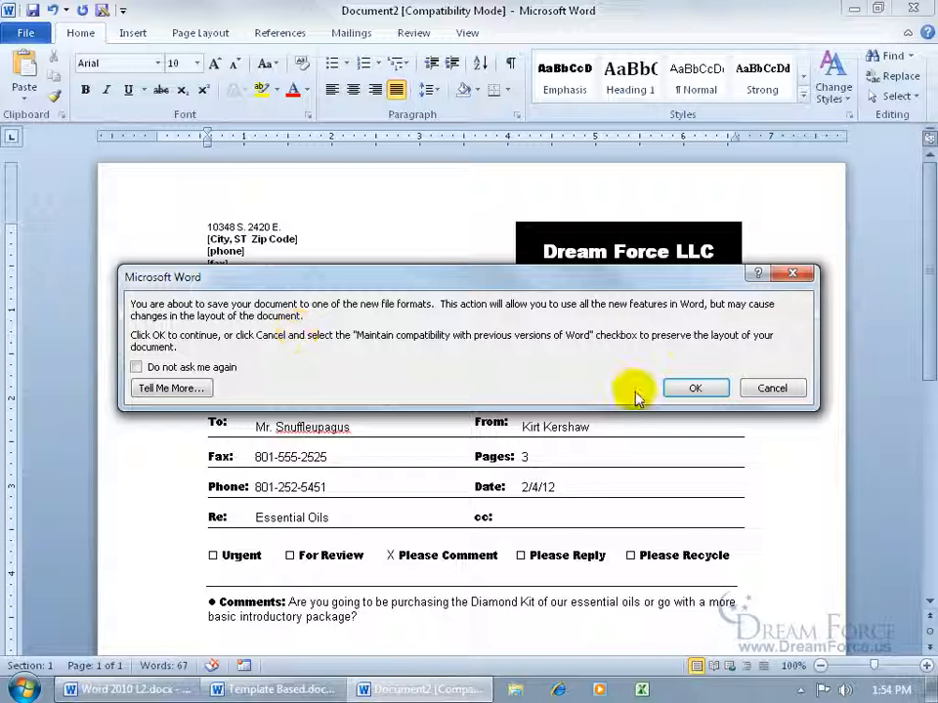
left_click(693, 389)
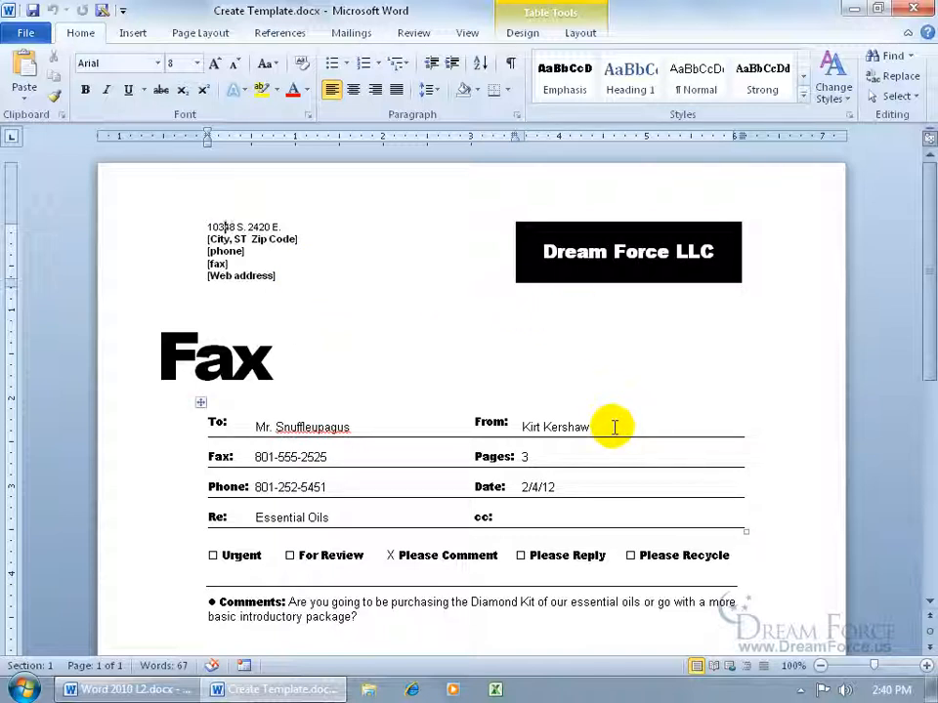
left_click(278, 240)
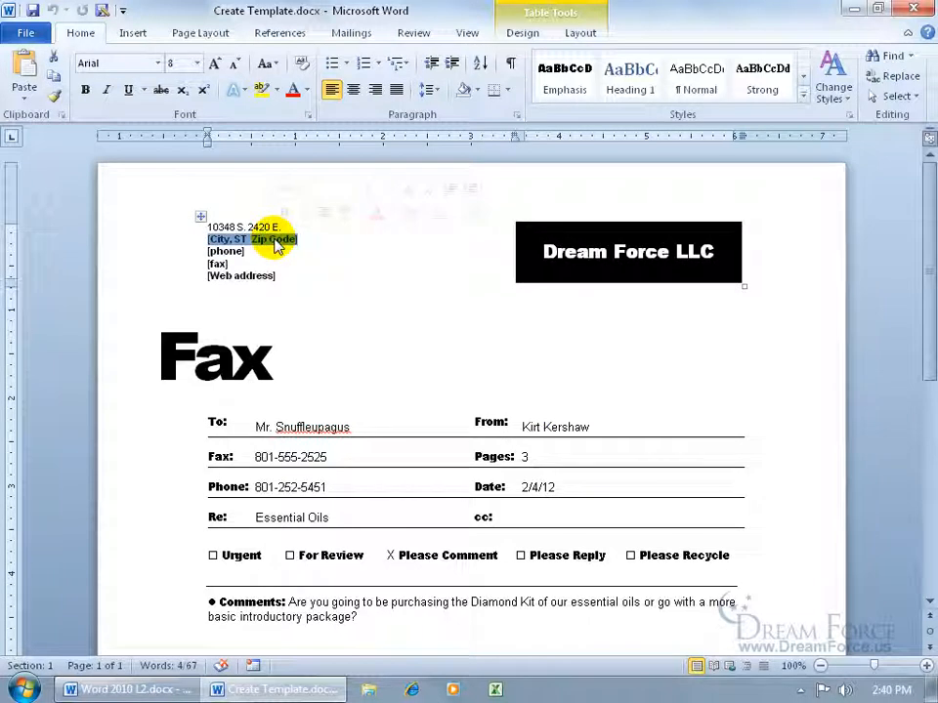
type("Sandy, UT 84092")
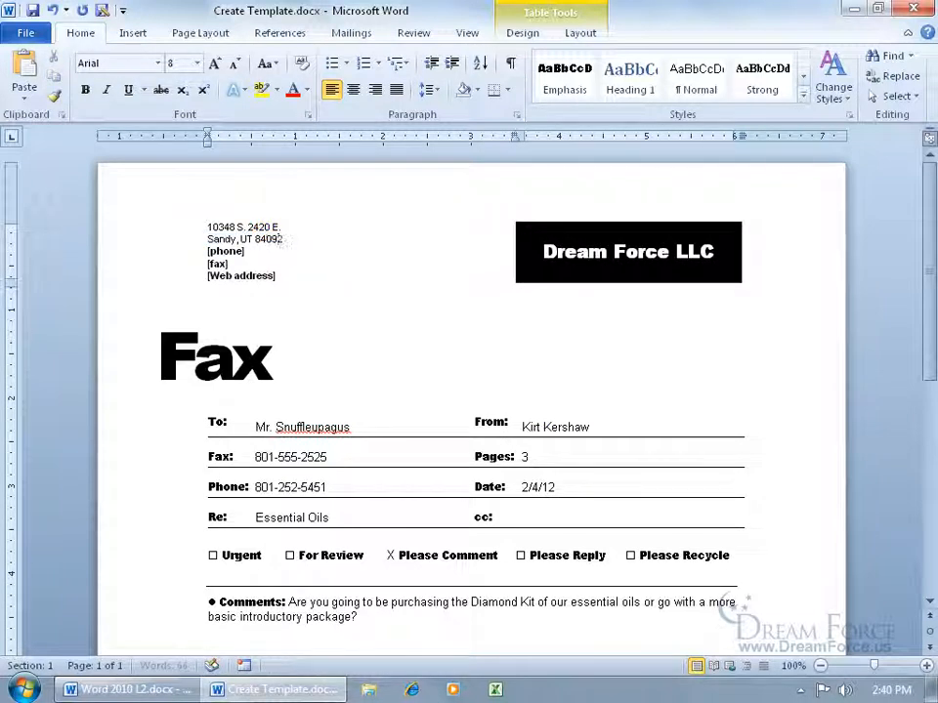
left_click(225, 252)
left_click(215, 264)
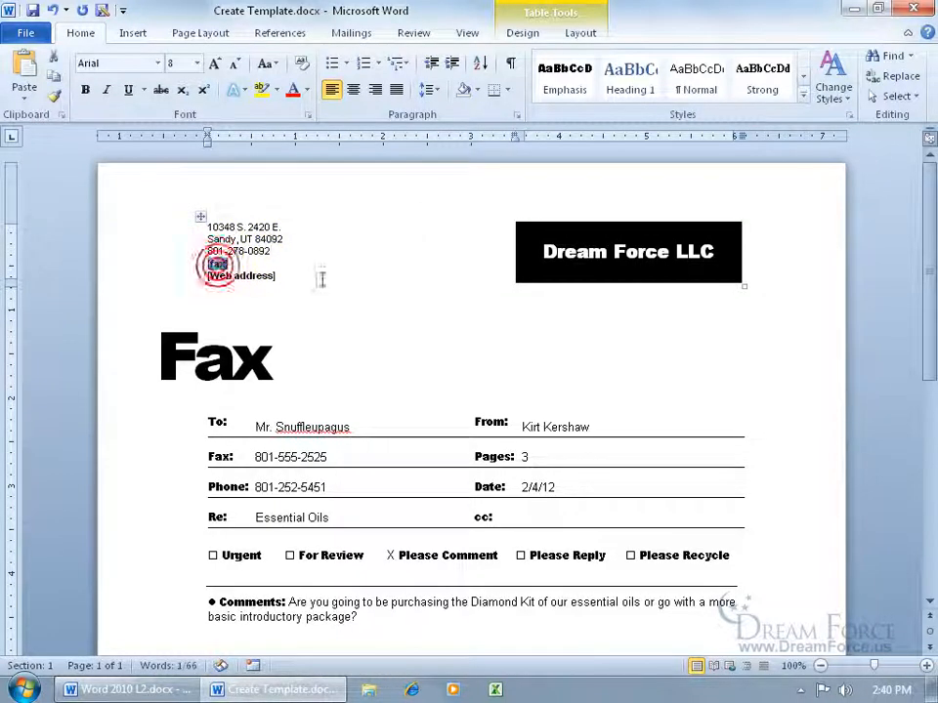
key("Delete")
key("Delete")
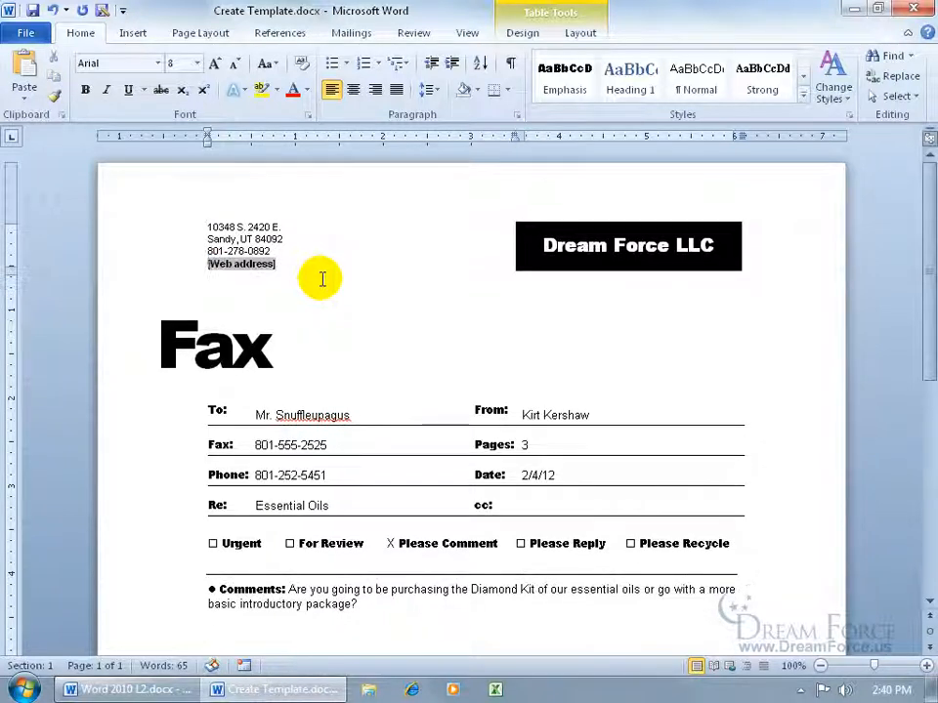
left_click(259, 265)
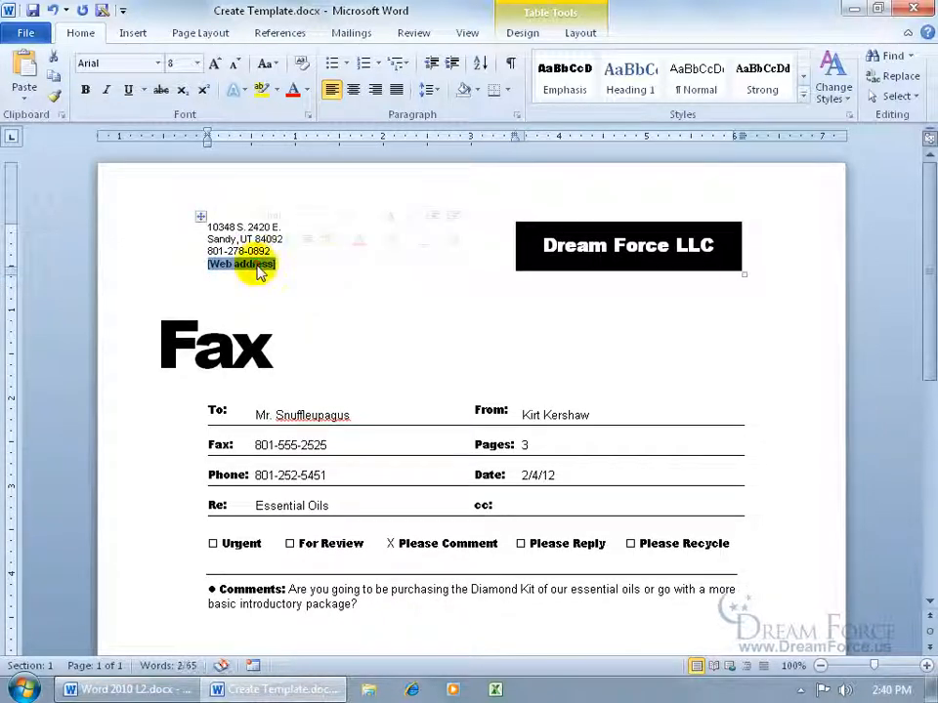
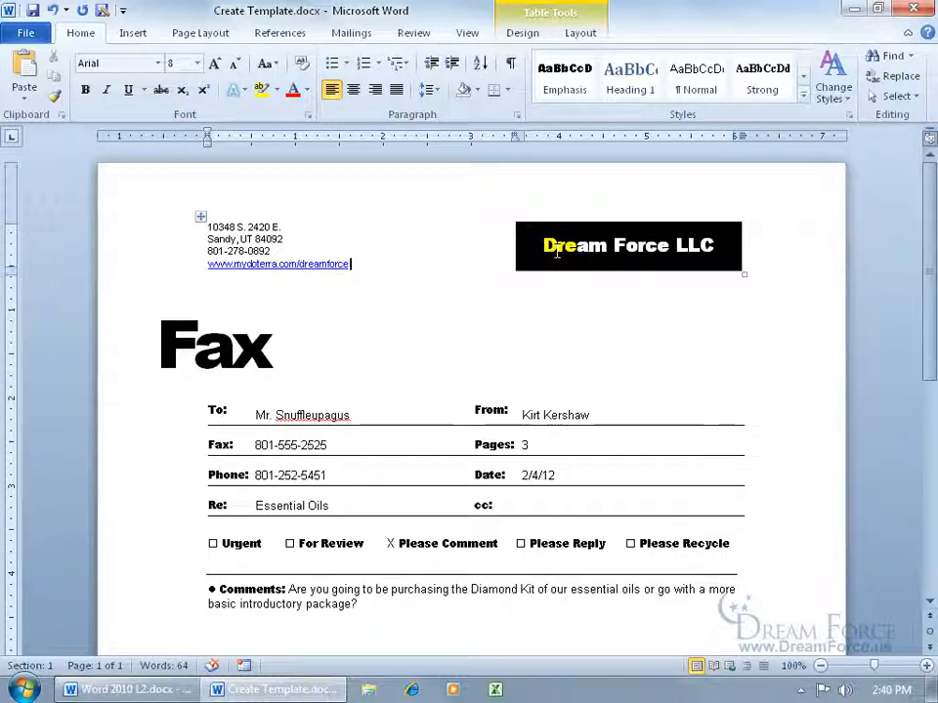
left_click(305, 414)
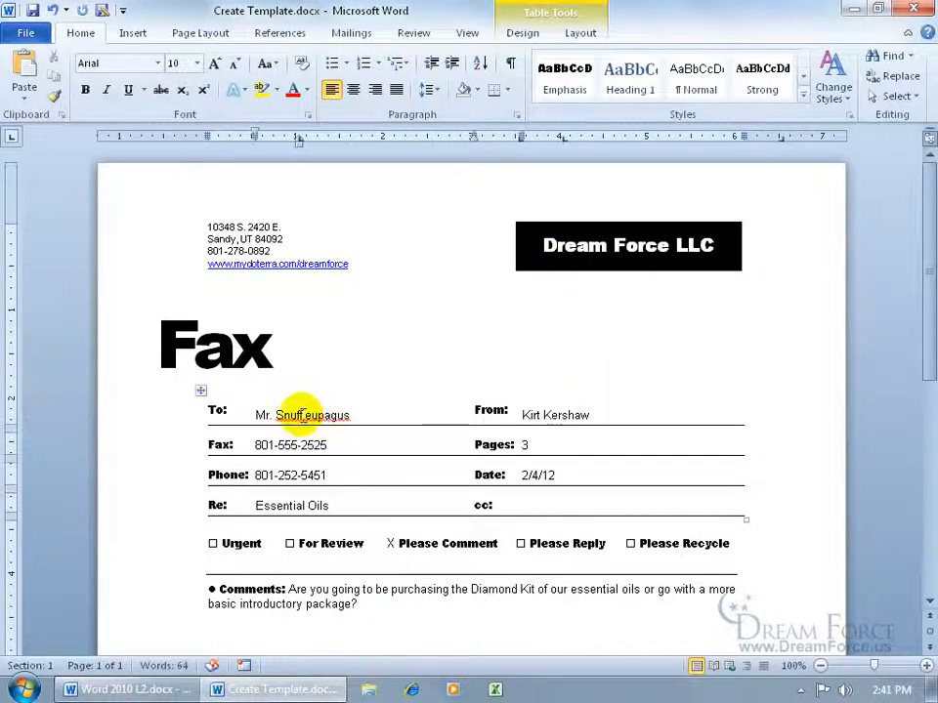
left_click_drag(349, 414, 258, 414)
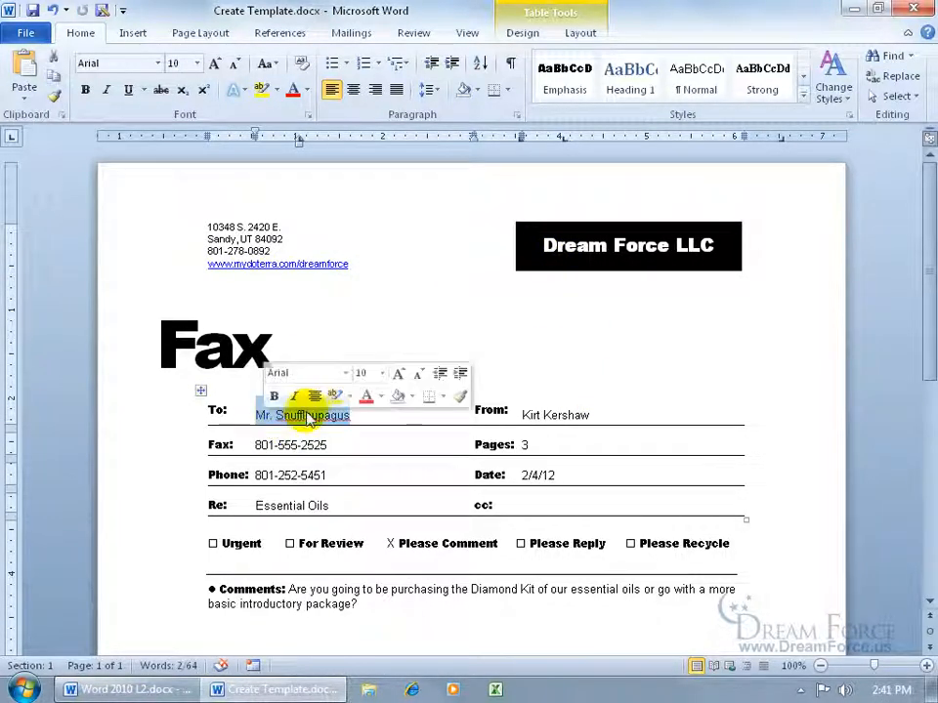
key("Delete")
left_click_drag(349, 447, 259, 444)
key("Delete")
left_click_drag(335, 476, 267, 480)
key("Delete")
left_click_drag(333, 506, 260, 505)
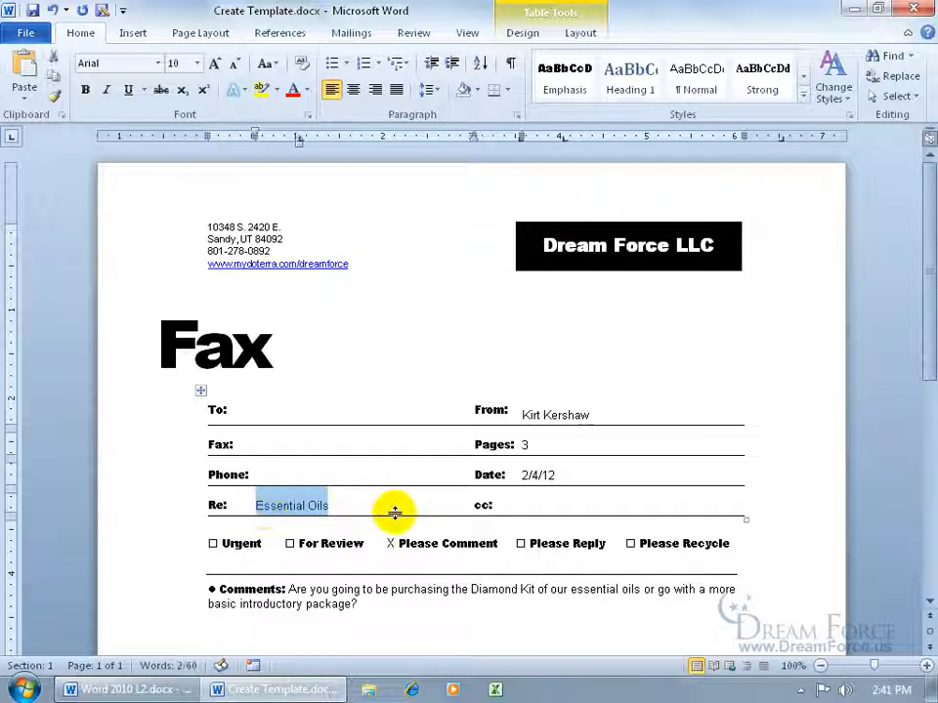
key("Delete")
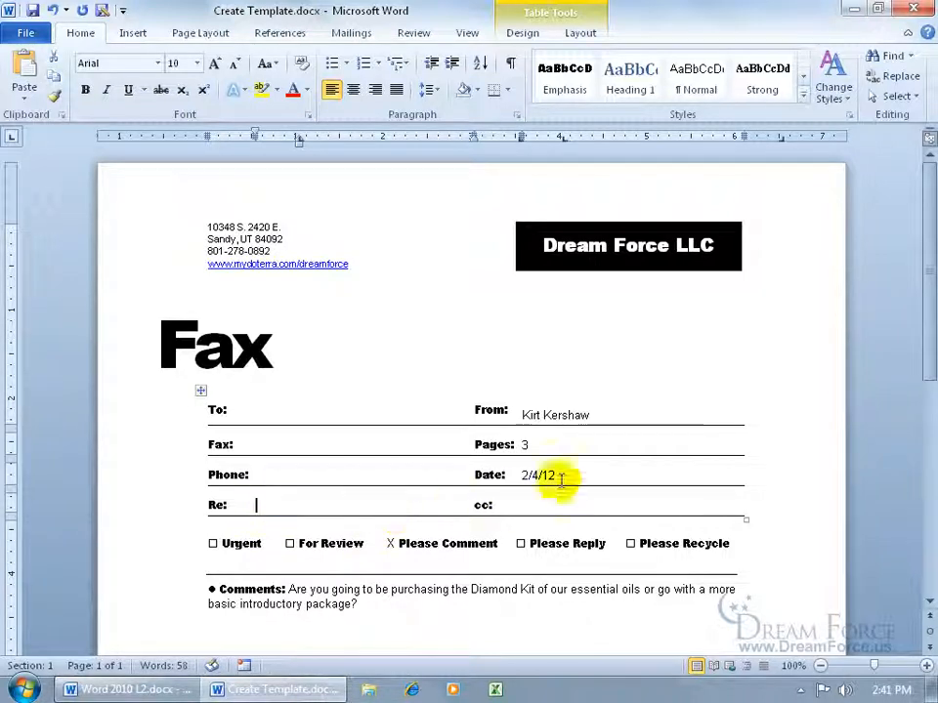
left_click_drag(531, 445, 521, 444)
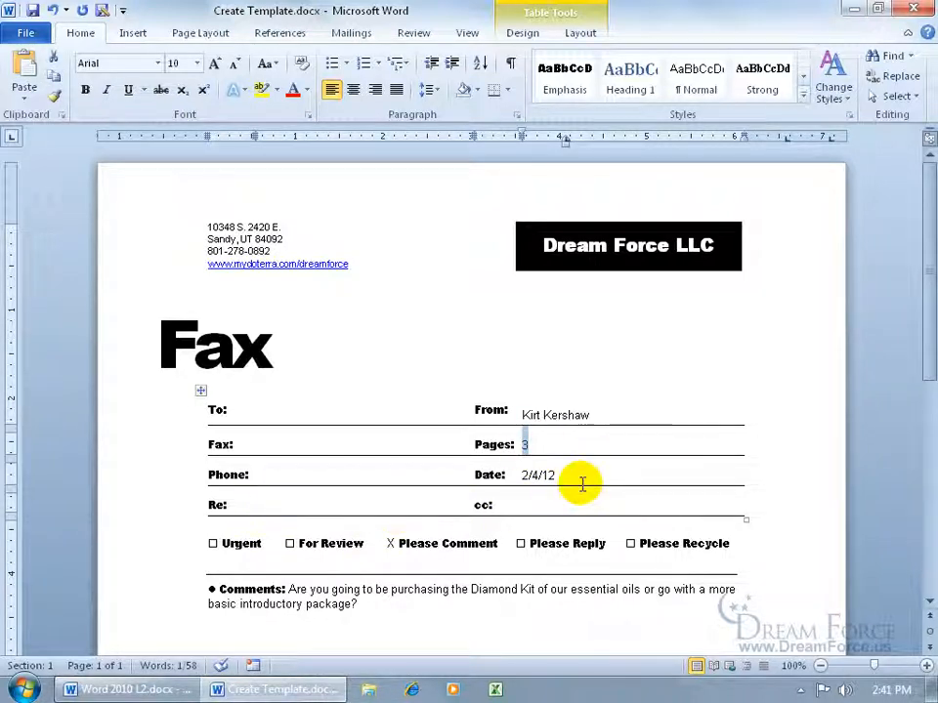
key("Delete")
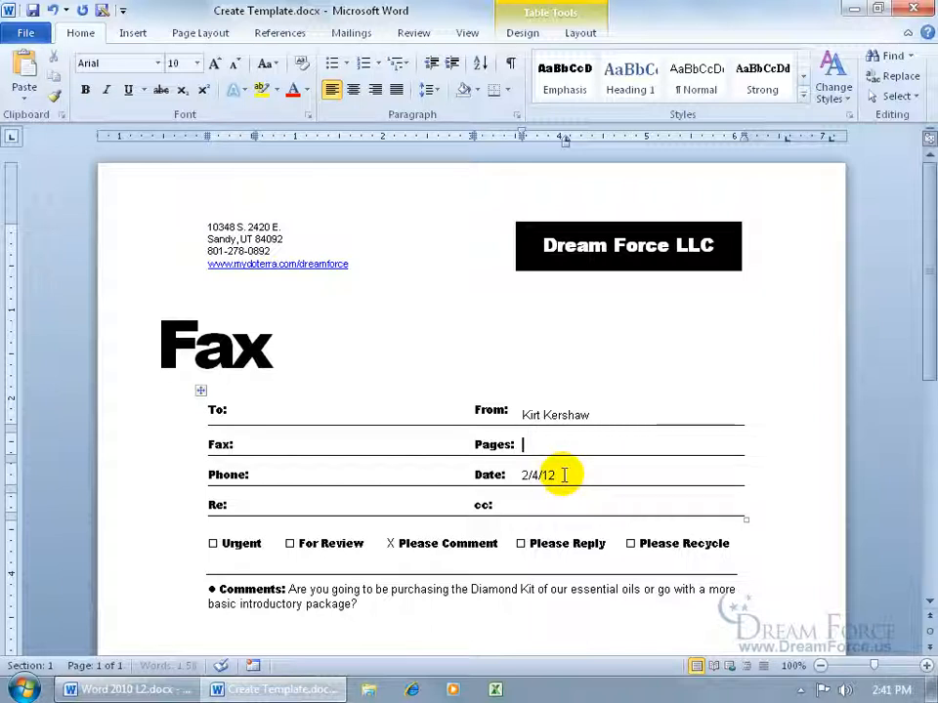
left_click_drag(560, 476, 521, 476)
key("Delete")
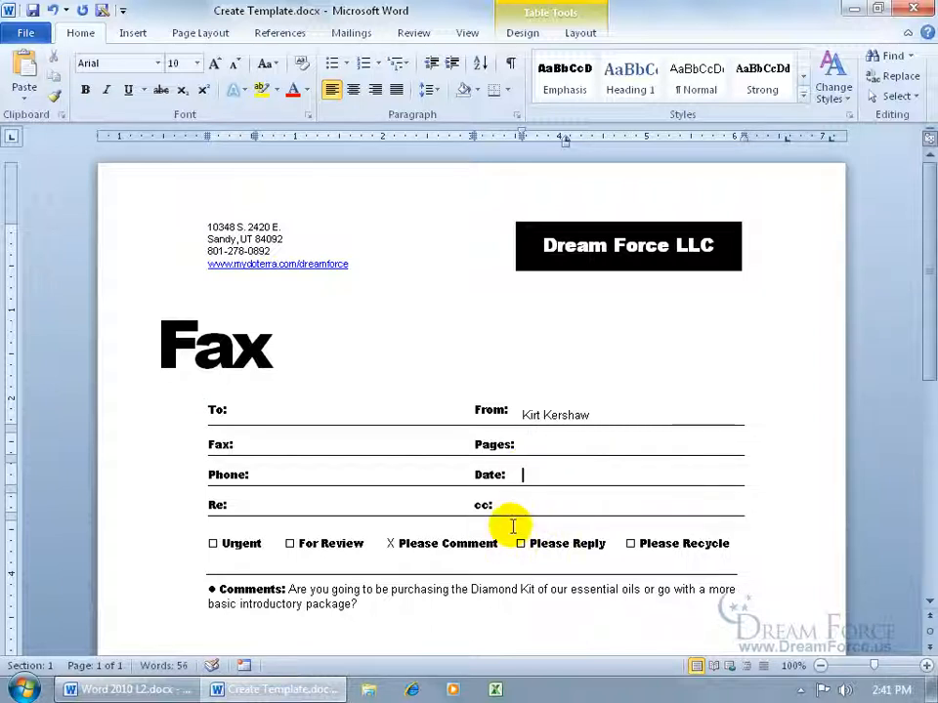
double_click(288, 543)
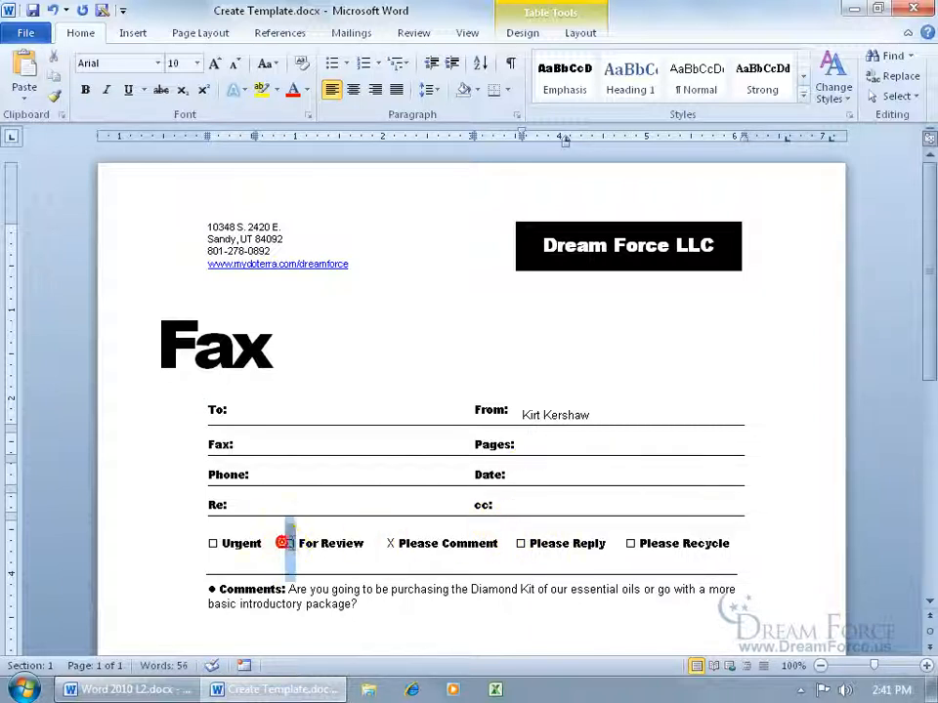
key("ctrl+c")
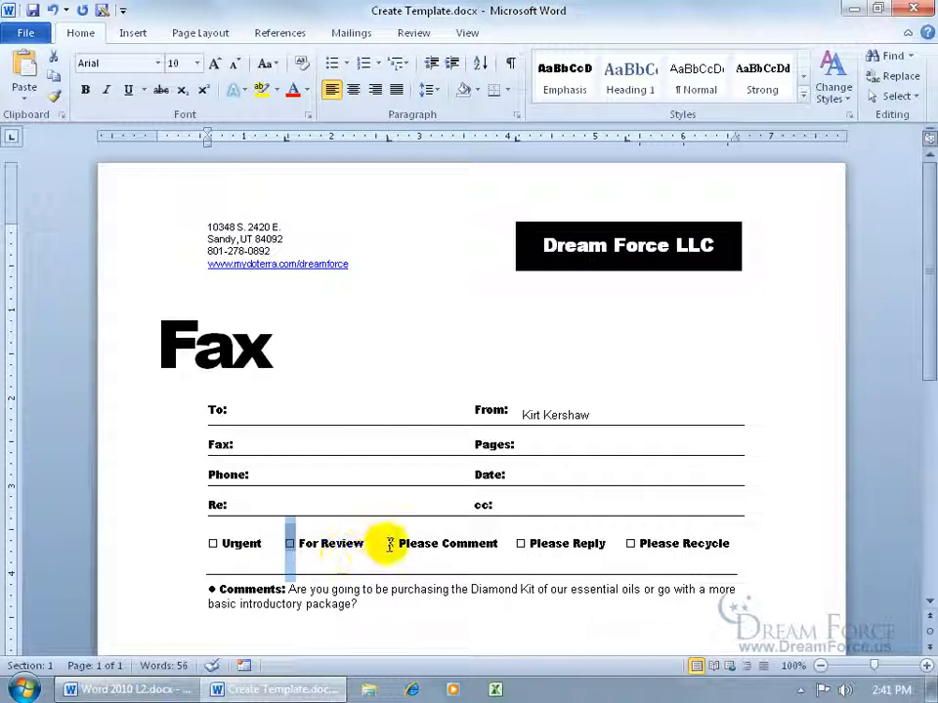
double_click(387, 543)
key("ctrl+v")
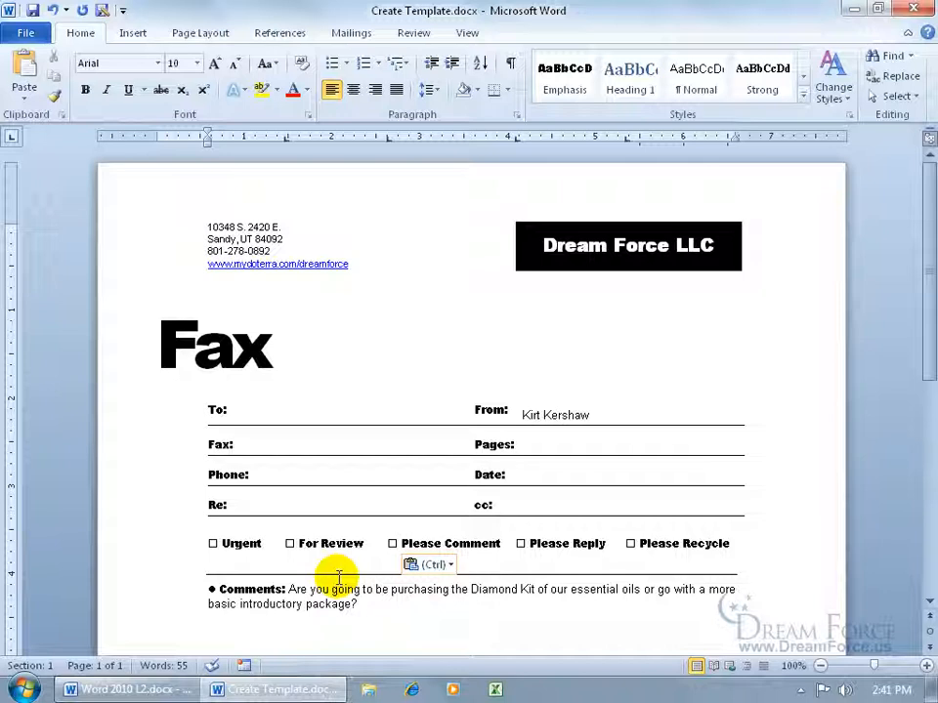
left_click_drag(355, 603, 291, 590)
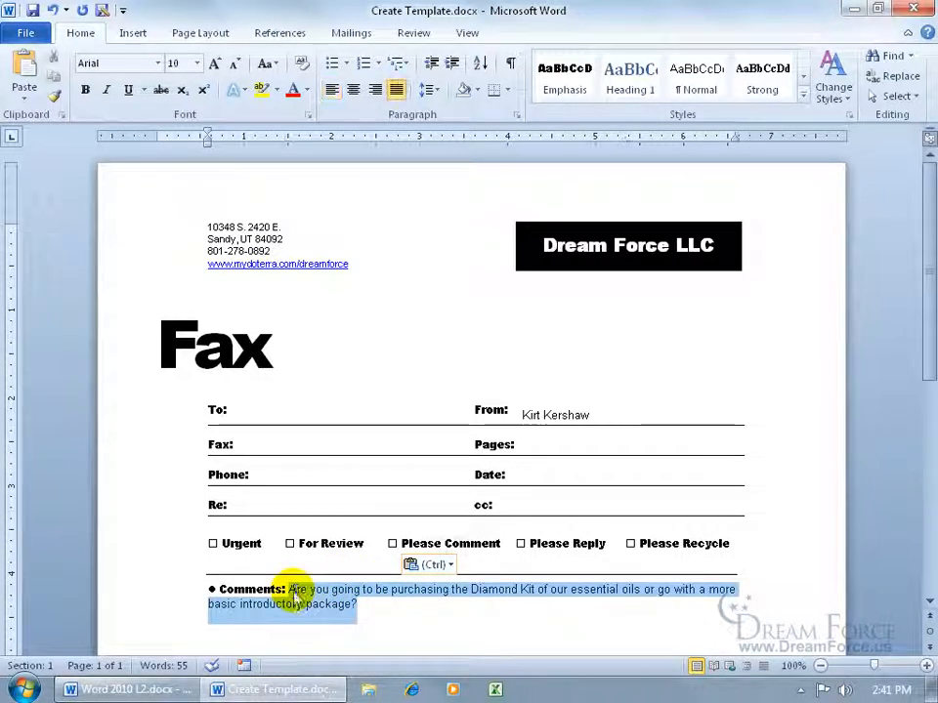
key("Delete")
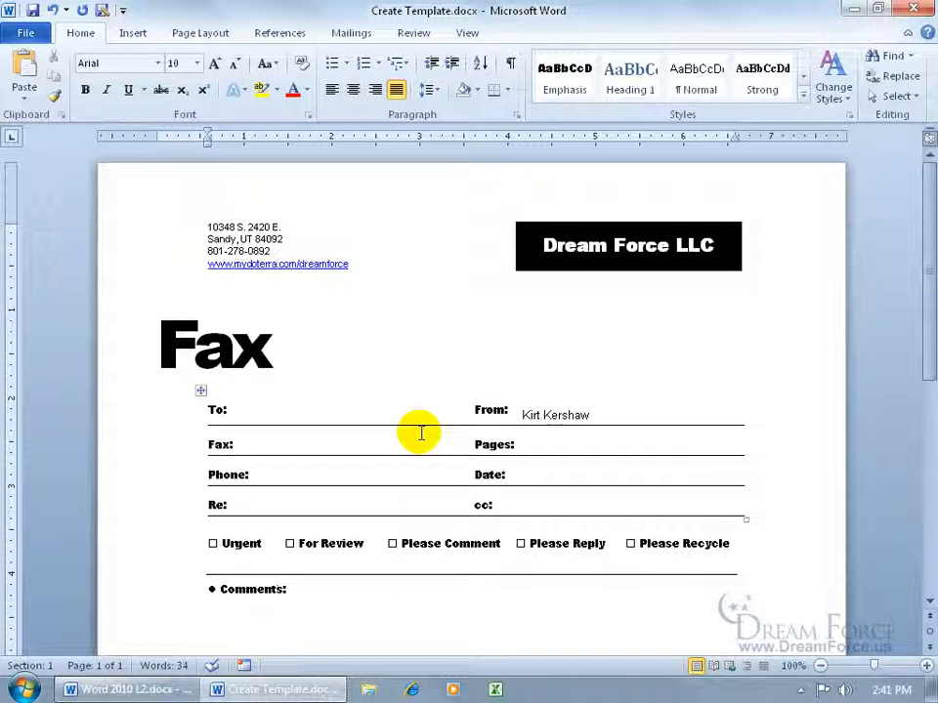
- Save the fax cover sheet to the Desktop as a Word Template (*.dotx)
left_click(23, 32)
left_click(30, 86)
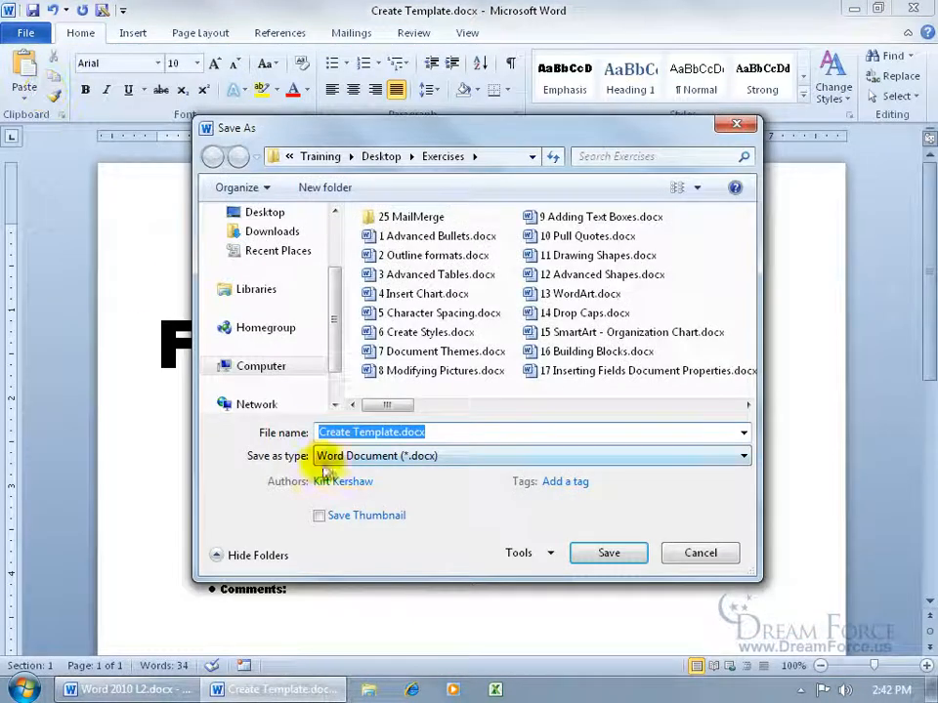
left_click(386, 456)
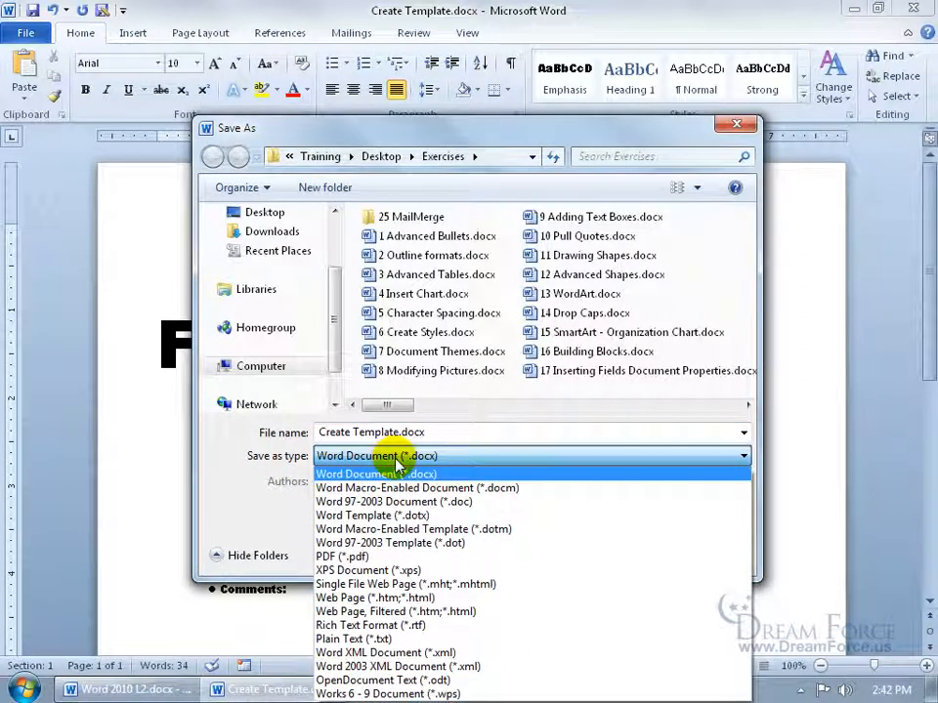
left_click(395, 517)
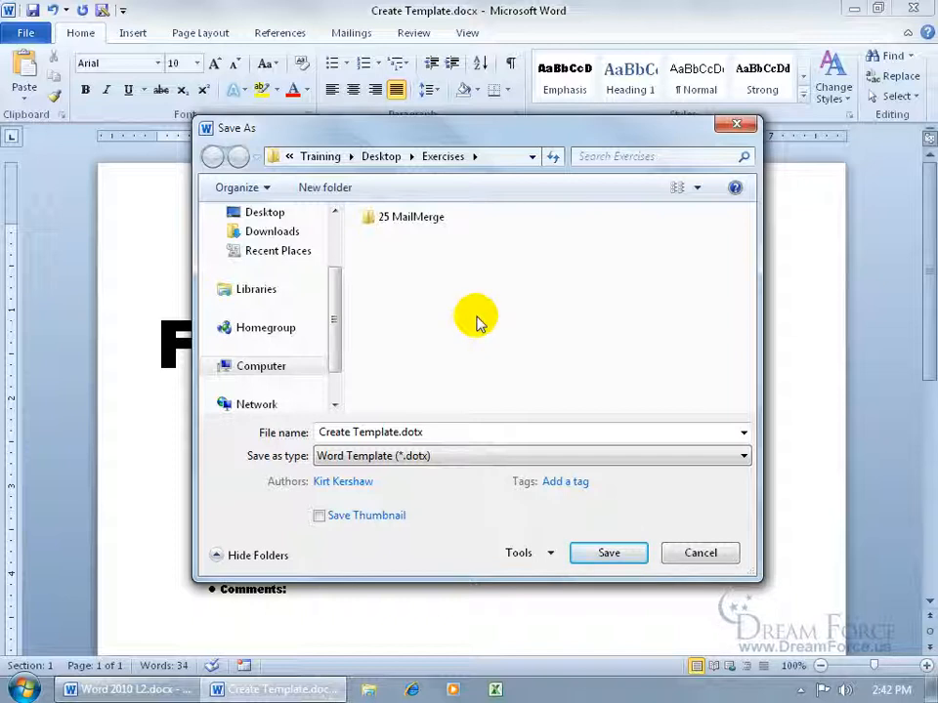
left_click(263, 215)
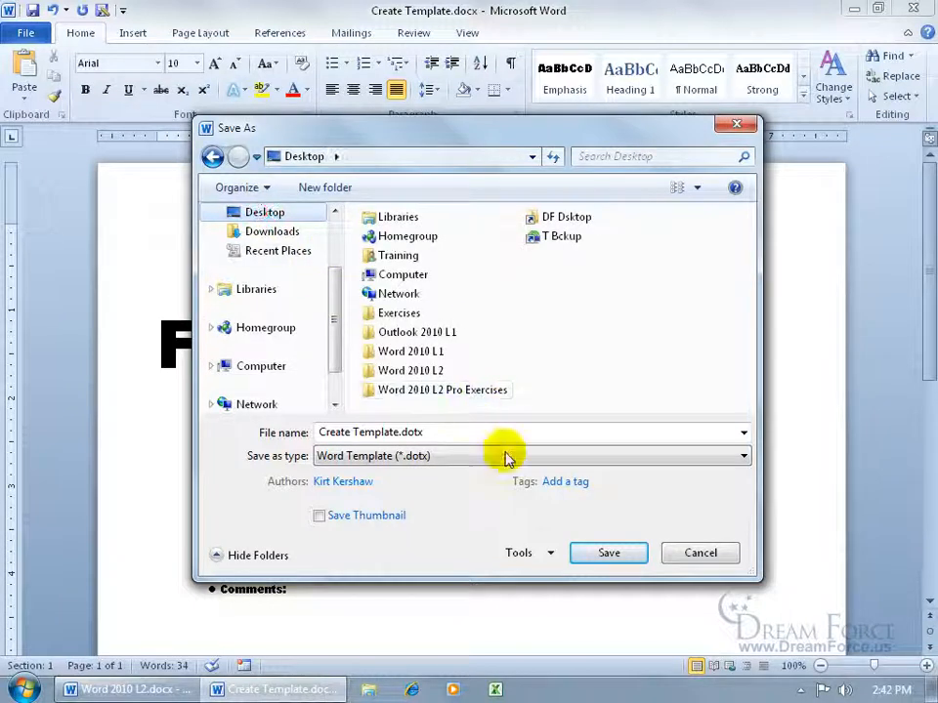
left_click(607, 554)
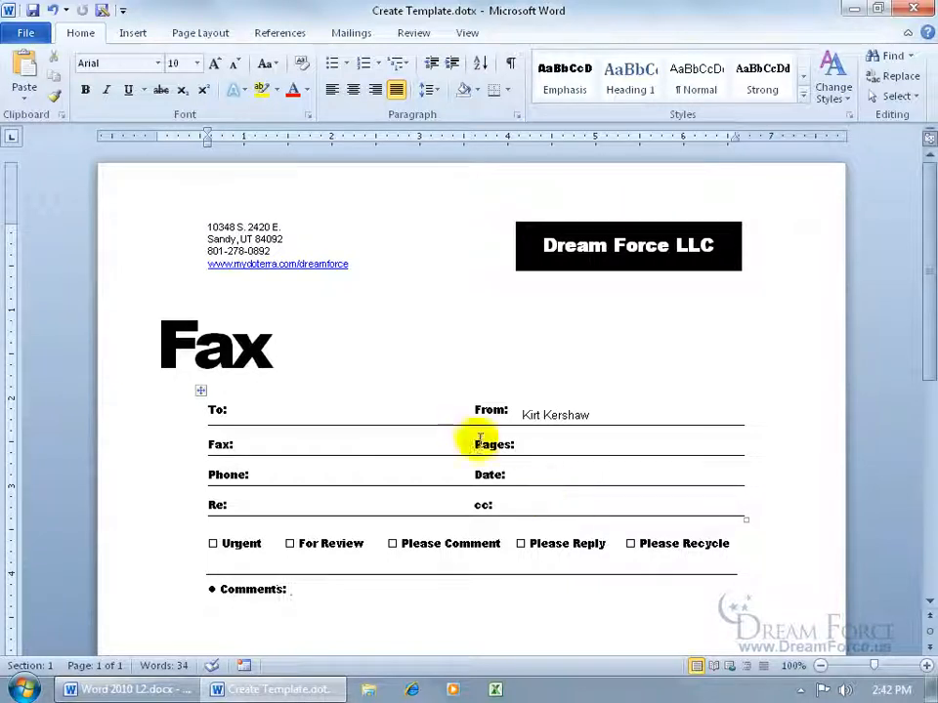
- Save the template again as 'My Spiffy Template' in Word's personal Templates folder
left_click(27, 33)
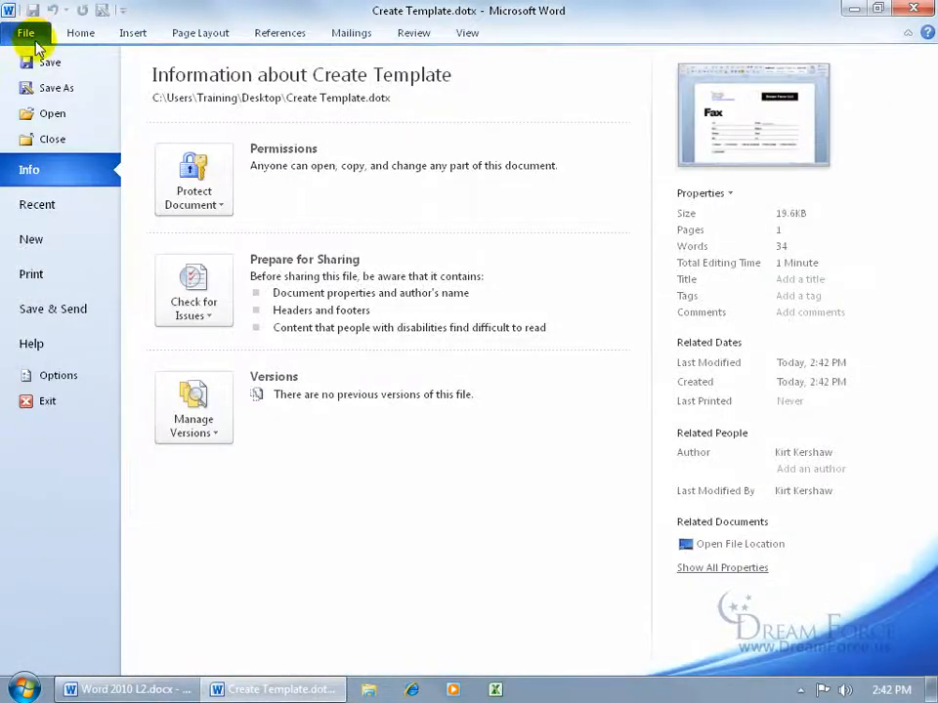
left_click(56, 87)
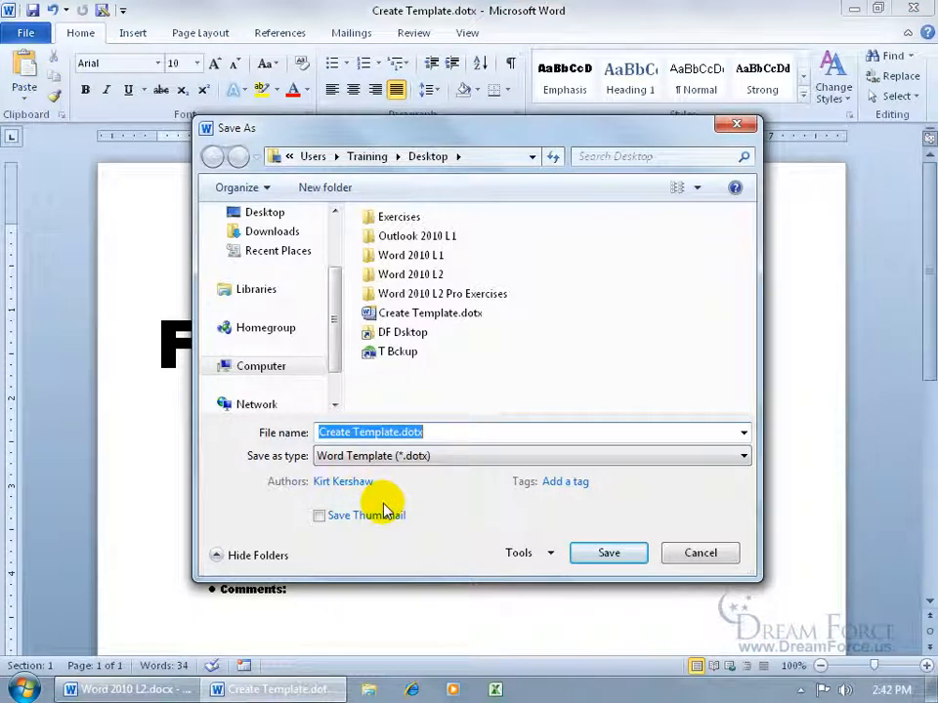
left_click_drag(335, 377, 334, 301)
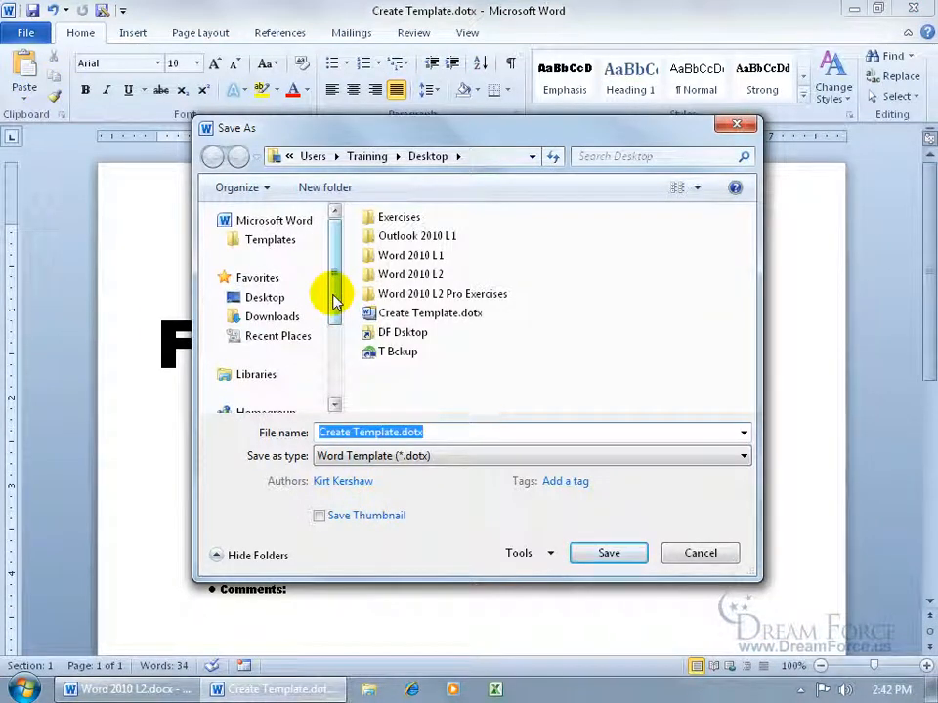
left_click(265, 245)
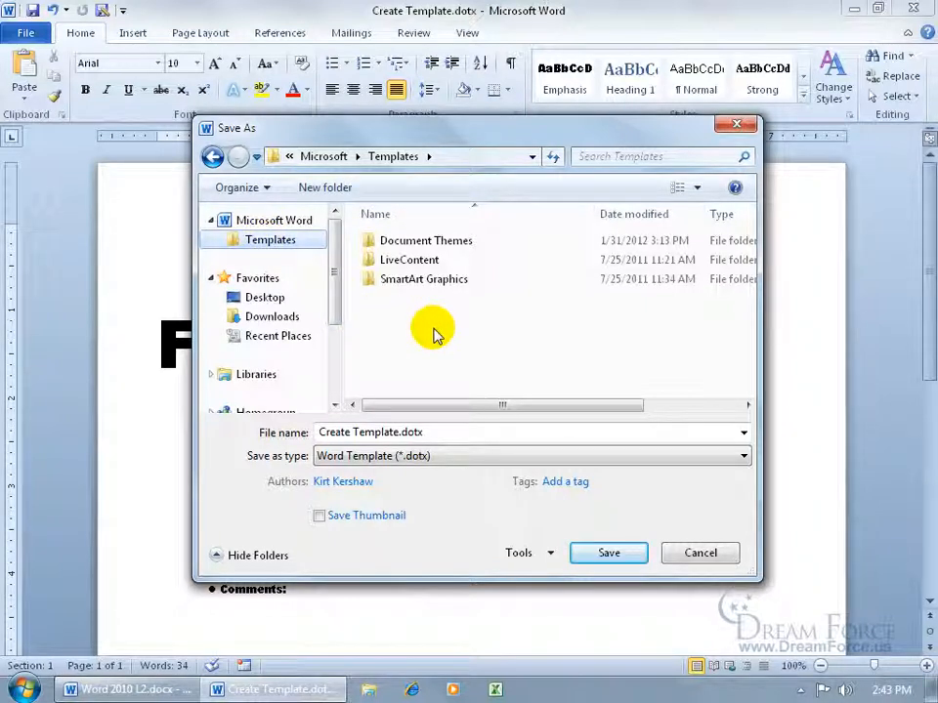
left_click(443, 429)
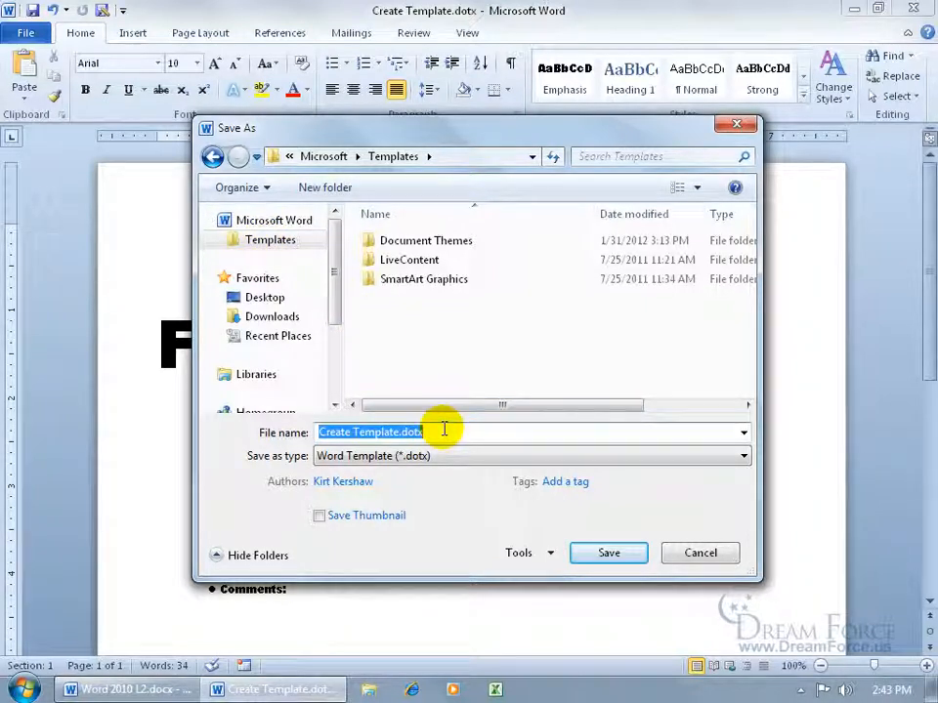
type("My Spiffy Template")
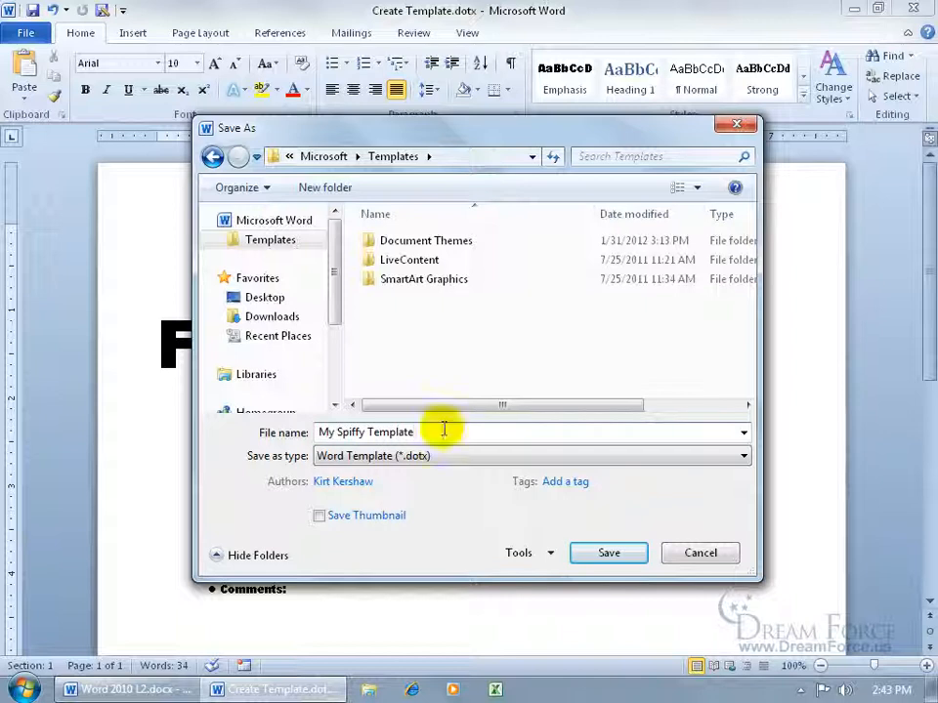
left_click(639, 555)
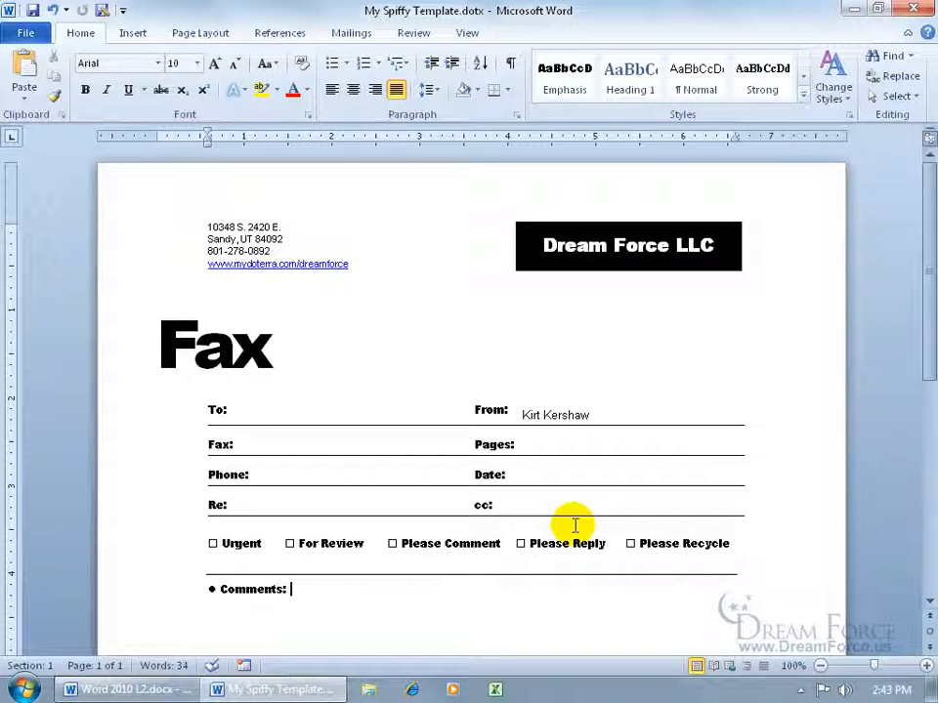
- Create a new document from My Spiffy Template.dotx under My templates
left_click(24, 33)
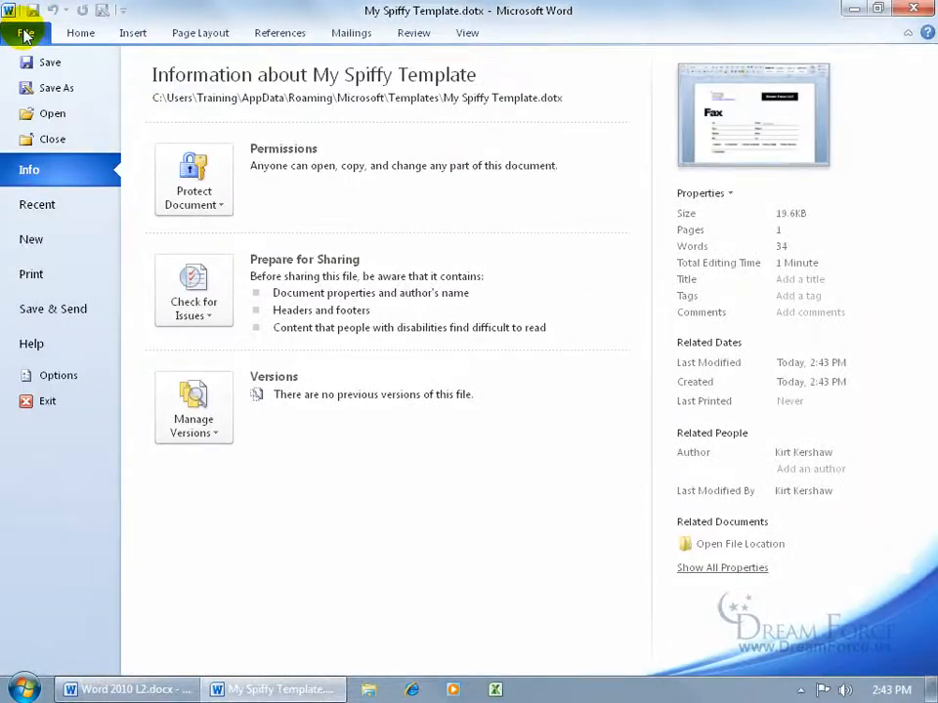
left_click(35, 239)
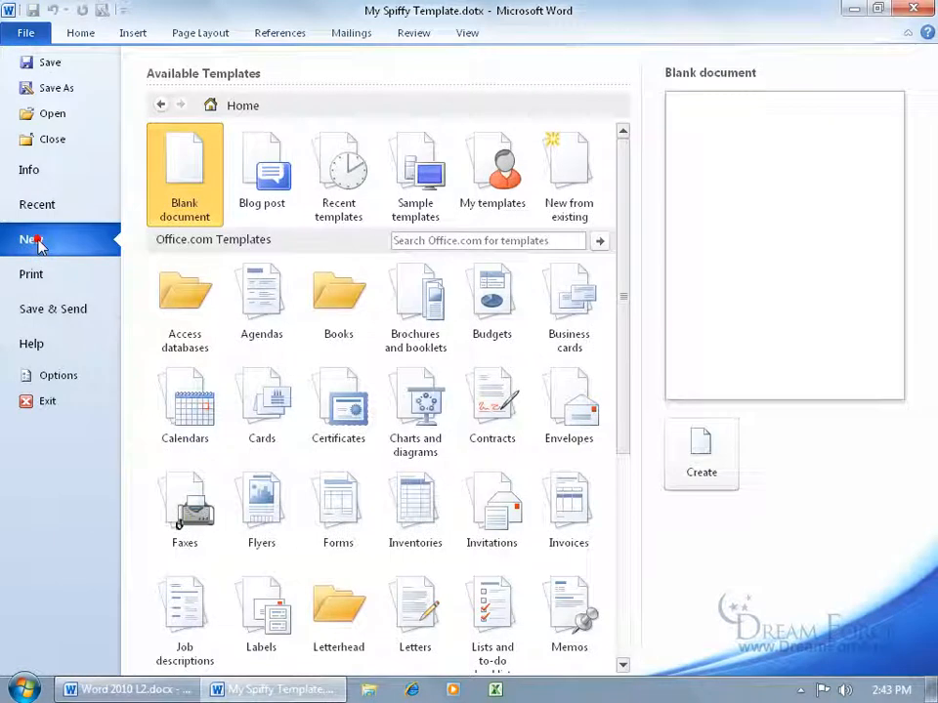
left_click(495, 211)
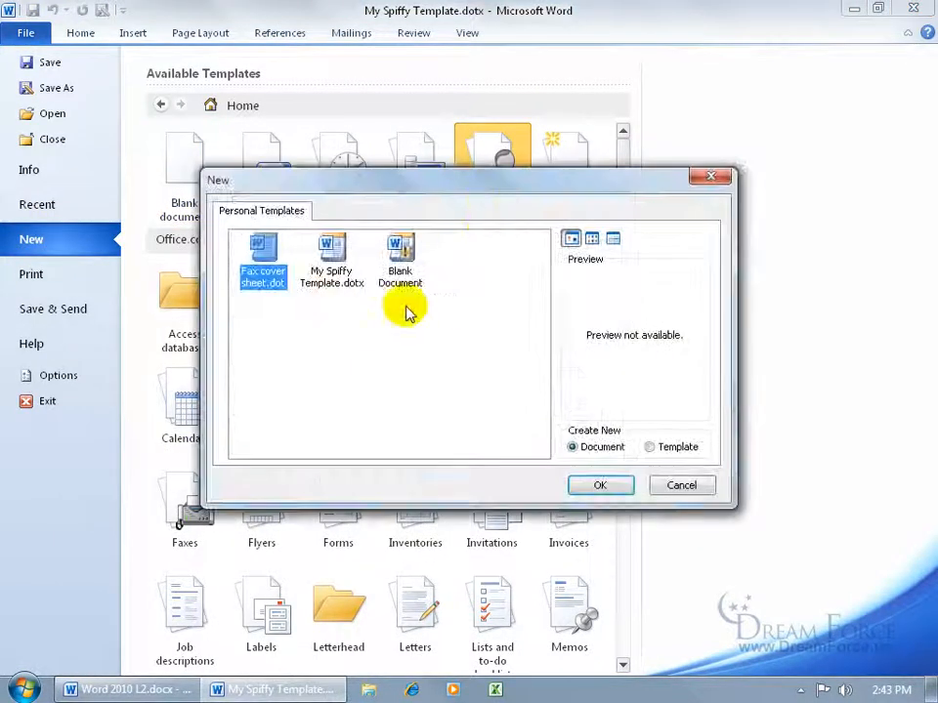
left_click(332, 259)
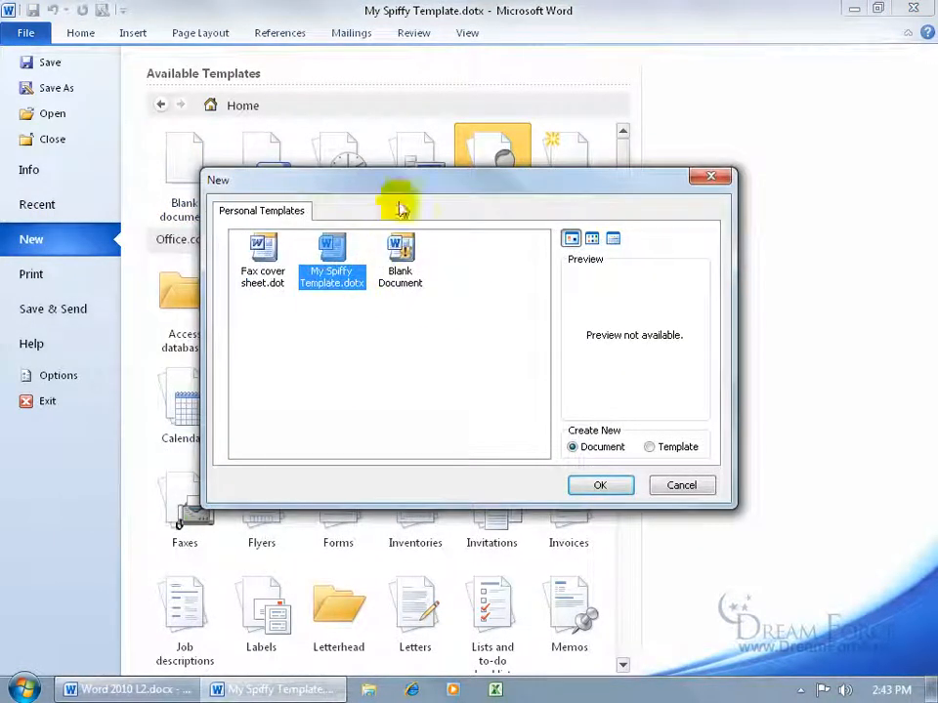
left_click_drag(400, 208, 394, 304)
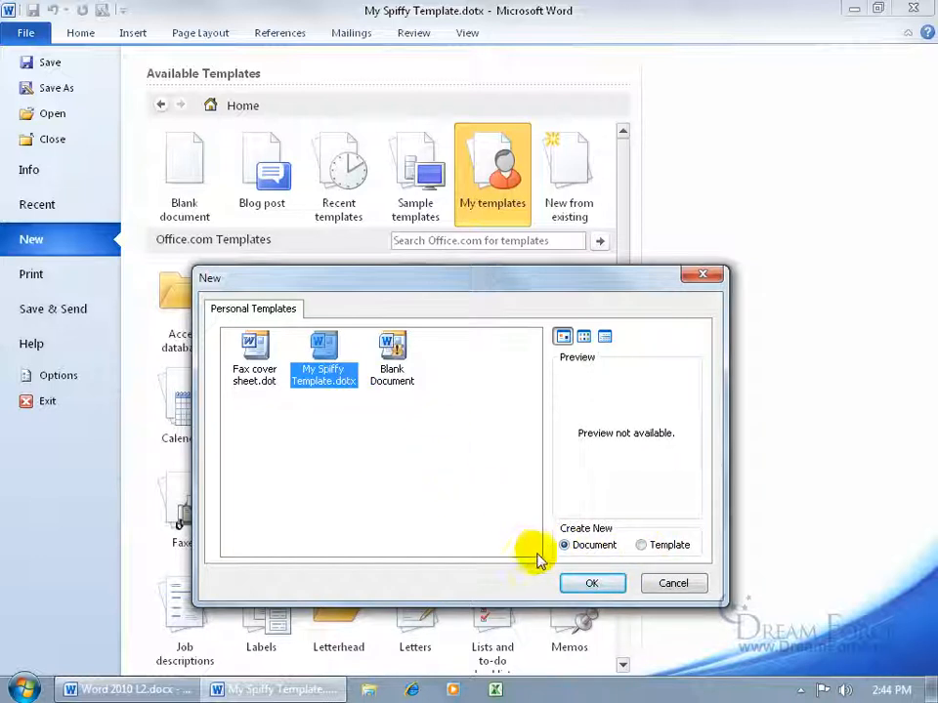
left_click(591, 584)
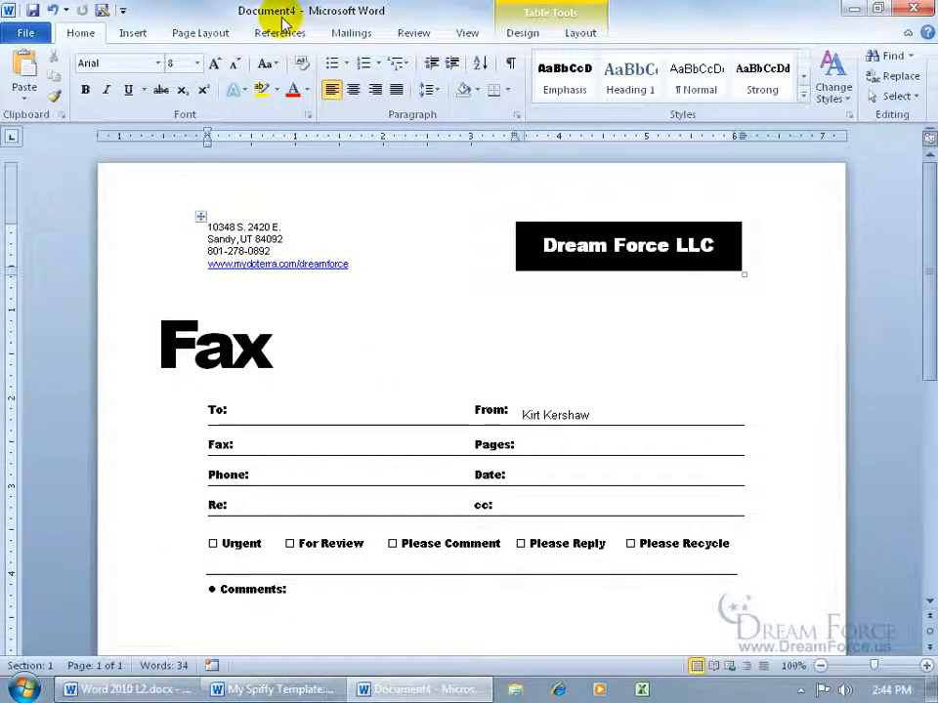
- Begin saving the new fax to the Desktop, then cancel the save
left_click(33, 10)
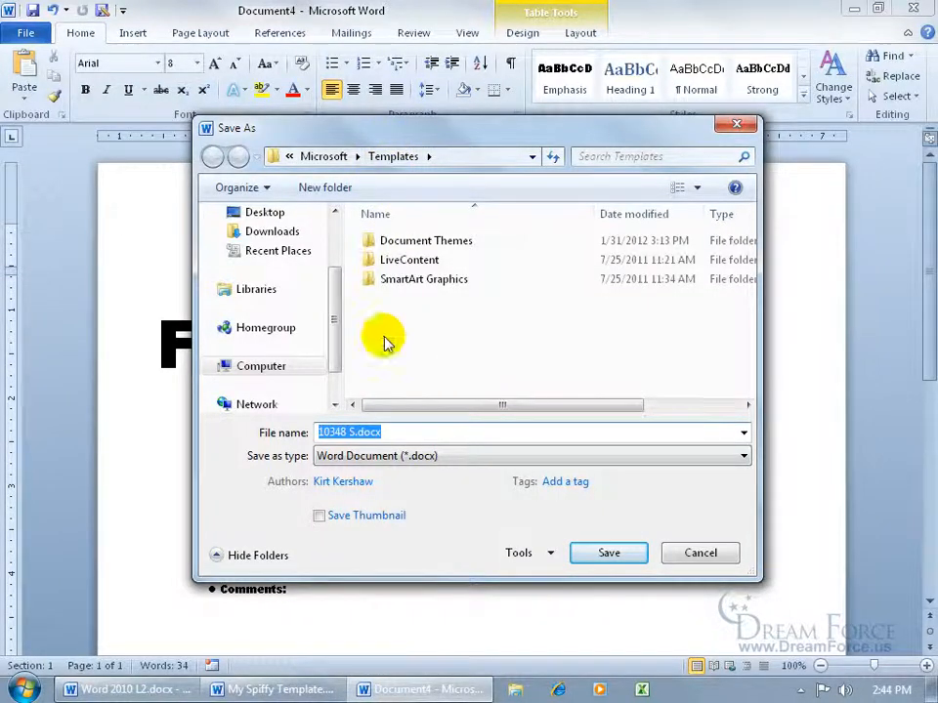
left_click(261, 212)
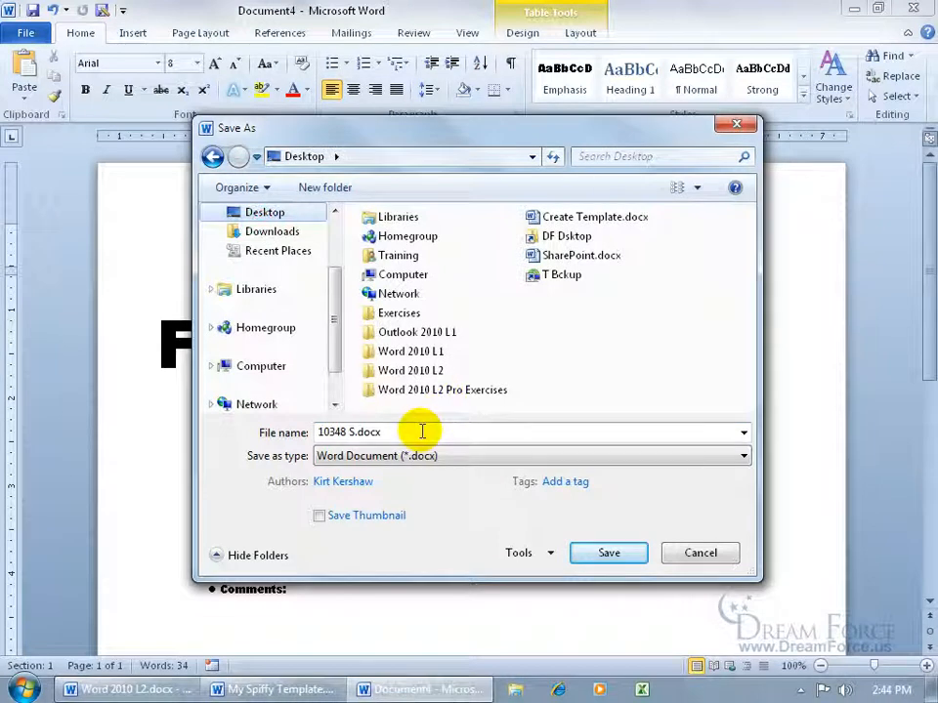
double_click(421, 432)
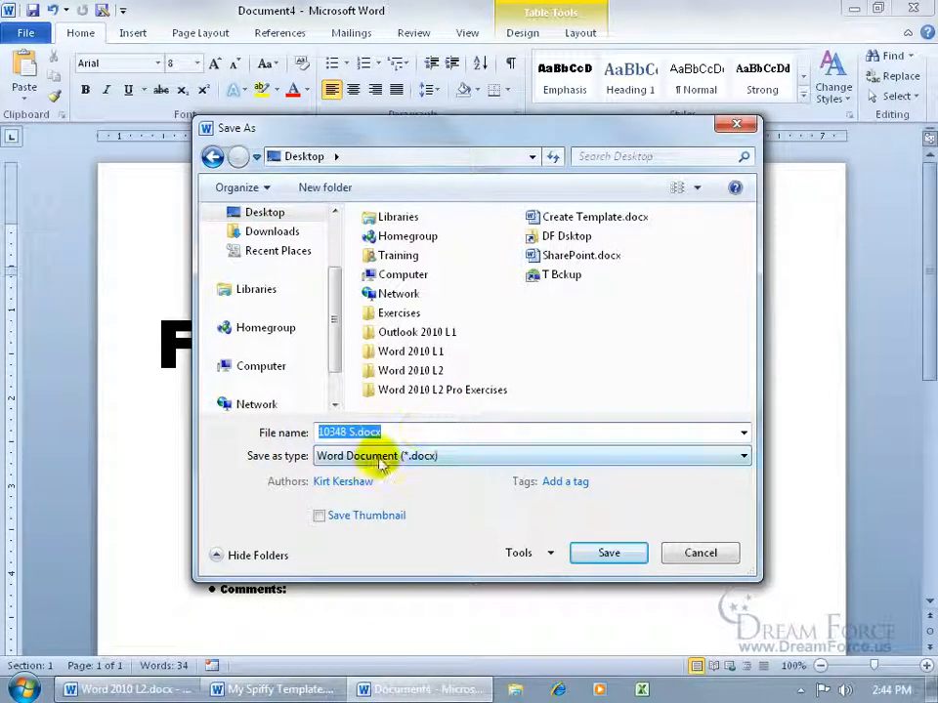
left_click(699, 553)
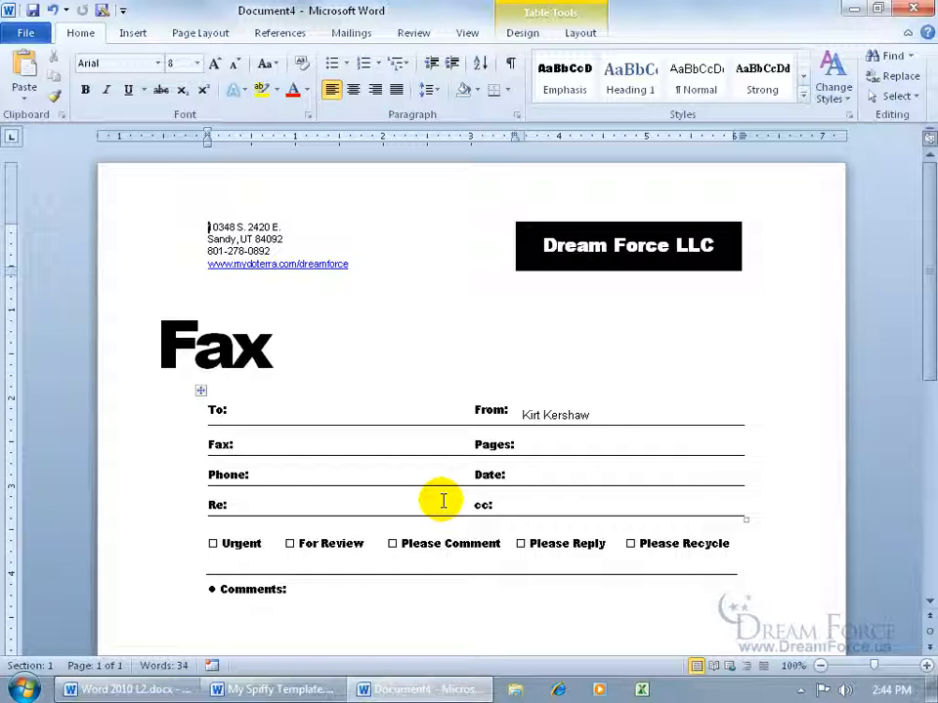
- Close Document4 without saving, then close the template window
left_click(911, 8)
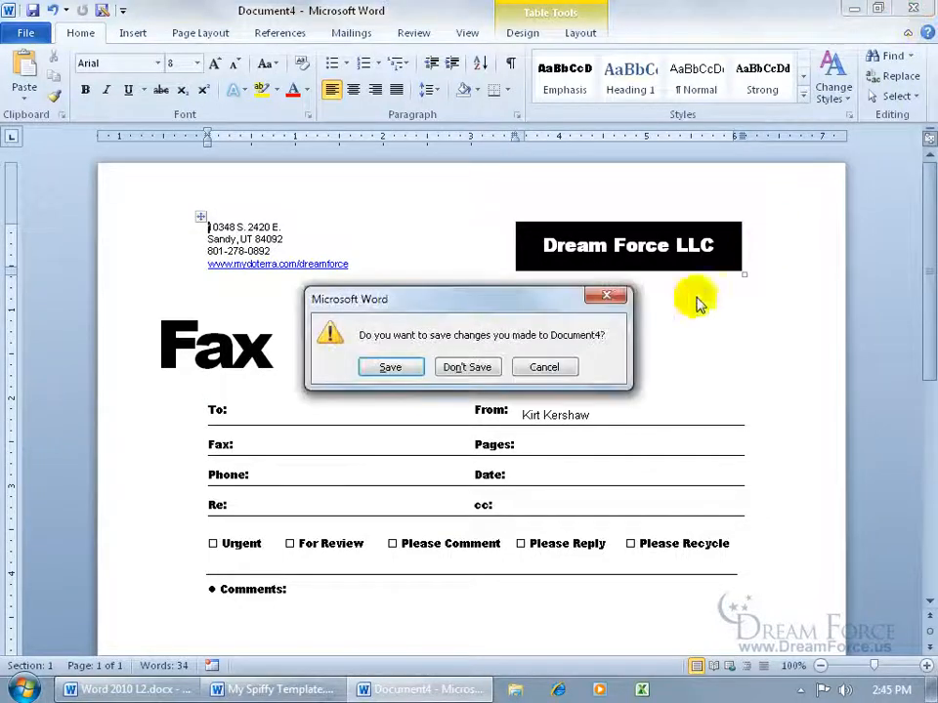
left_click(478, 364)
left_click(908, 10)
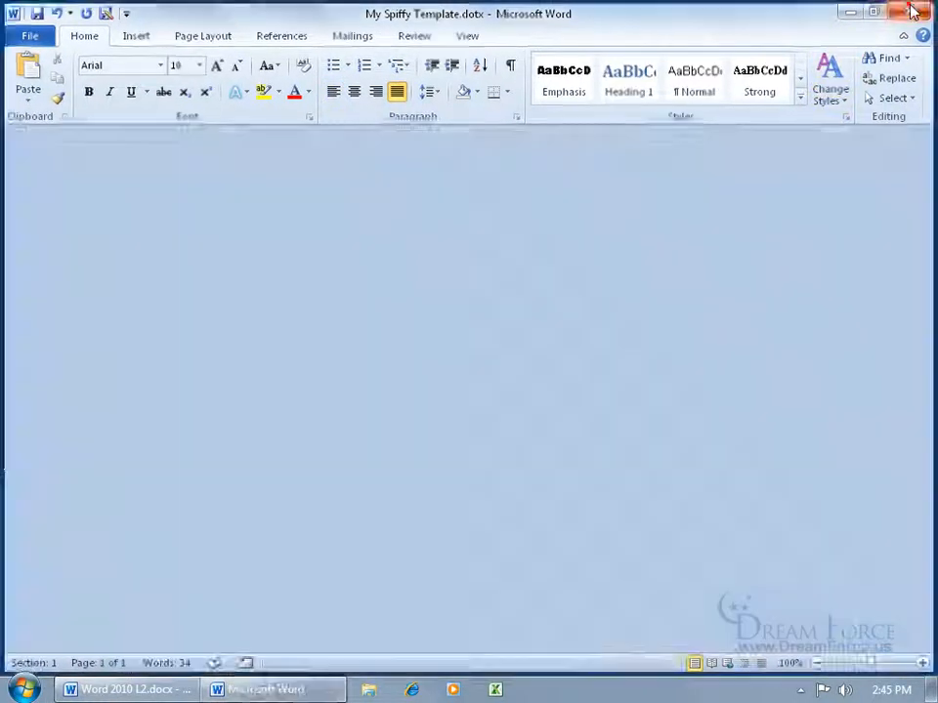
- Start a new document from the Create Template.dotx file on the desktop
left_click(36, 438)
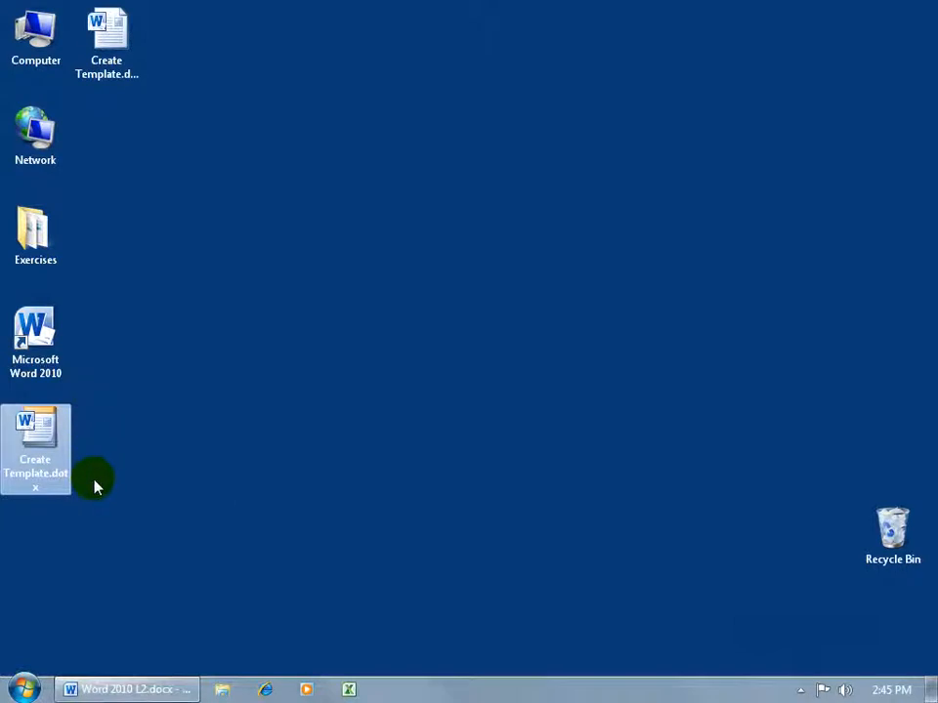
double_click(35, 435)
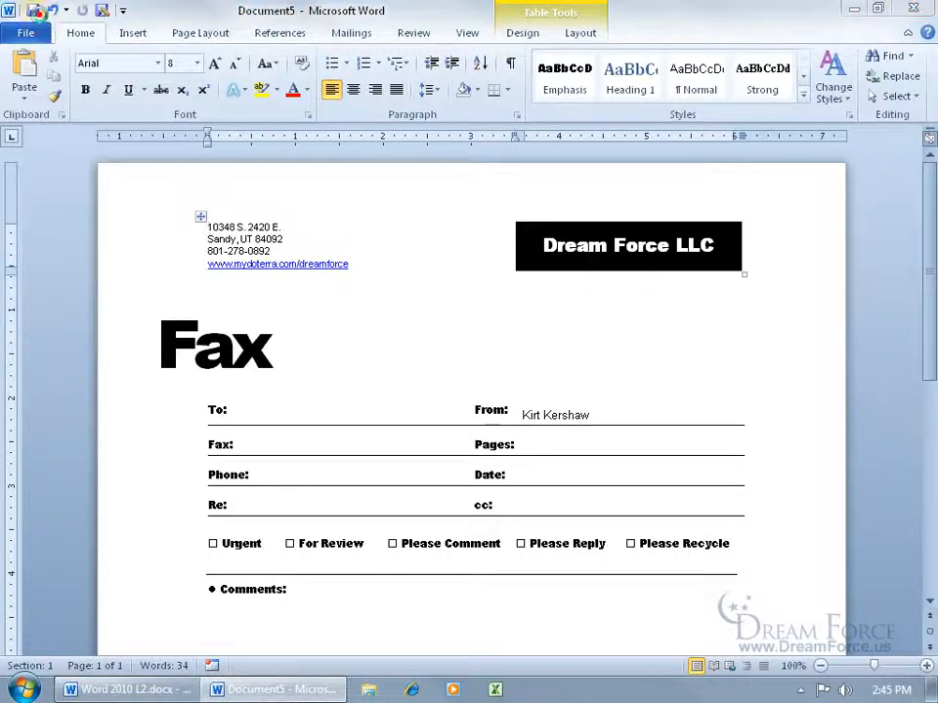
- Save the new fax as 'My Fax to George'
left_click(34, 11)
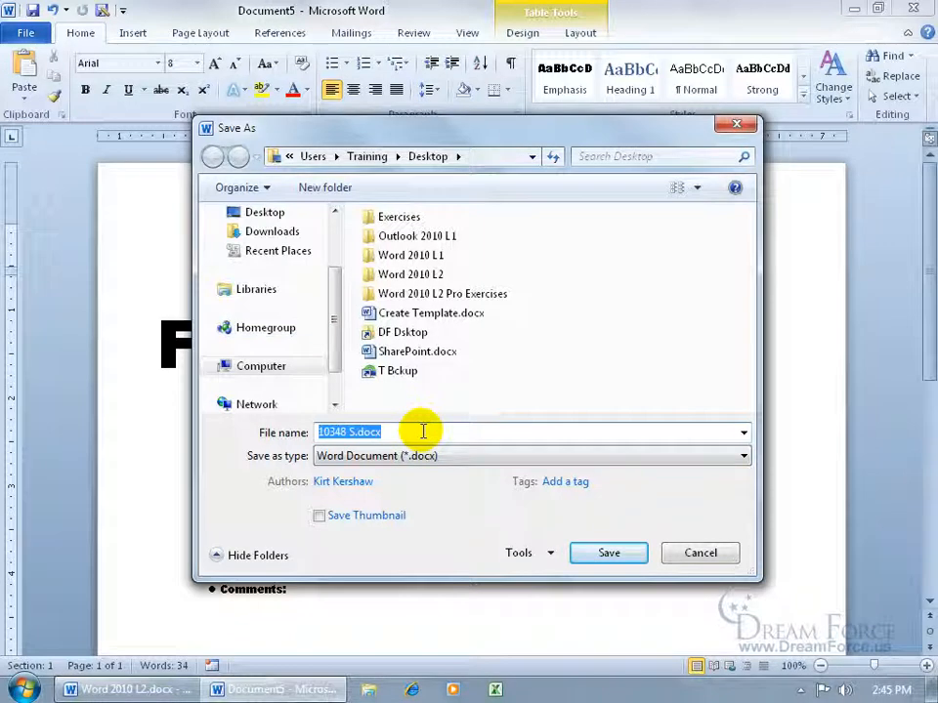
type("My Fax to George")
left_click(608, 553)
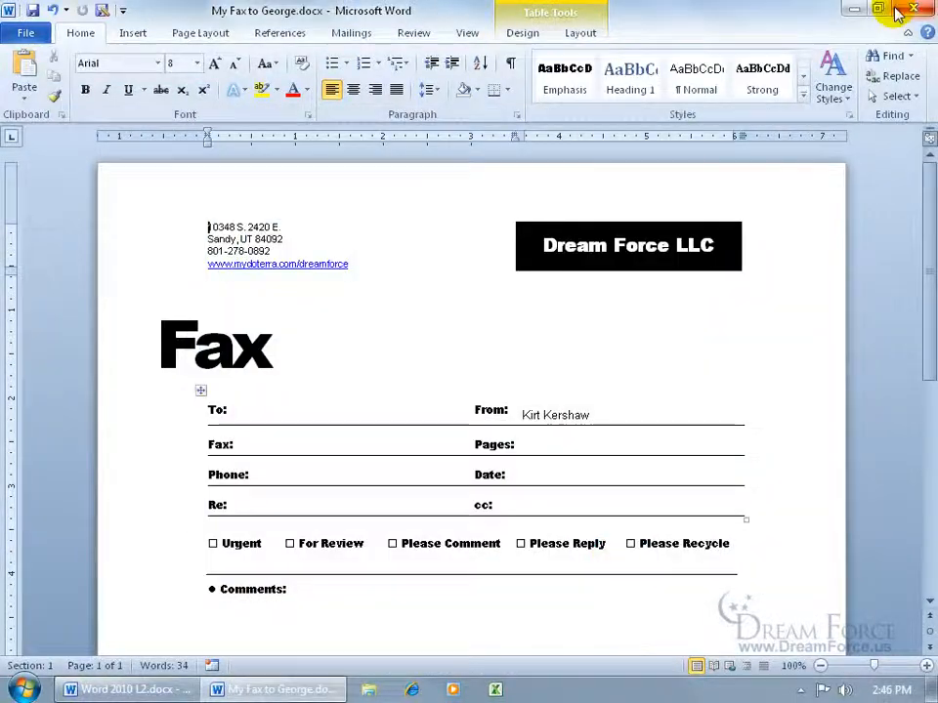
- Close Word and start another new document from Create Template.dotx on the desktop
left_click(897, 12)
left_click(54, 433)
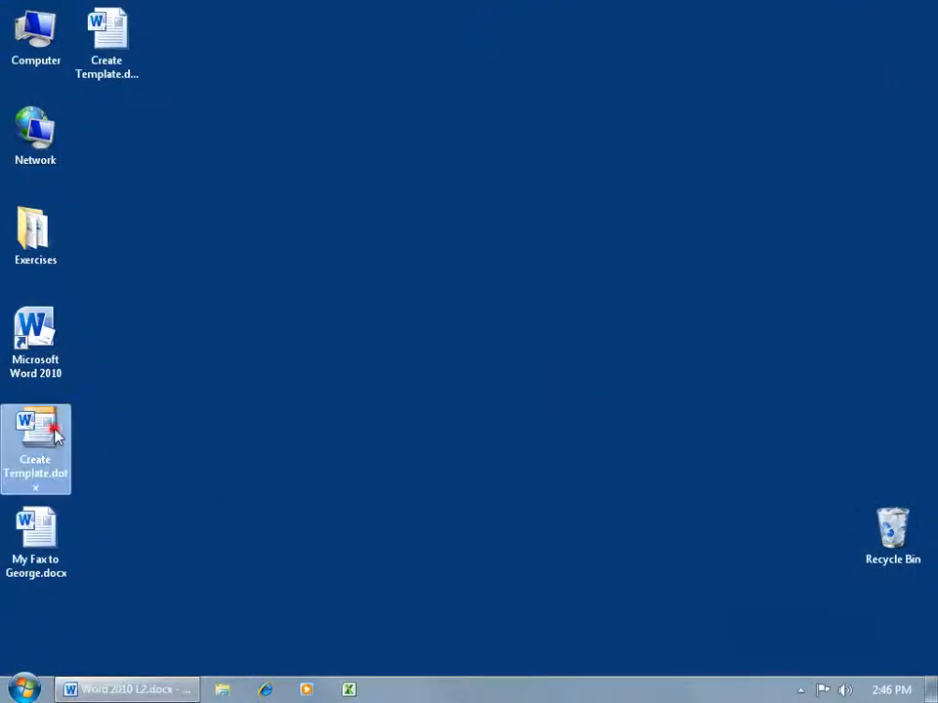
double_click(53, 433)
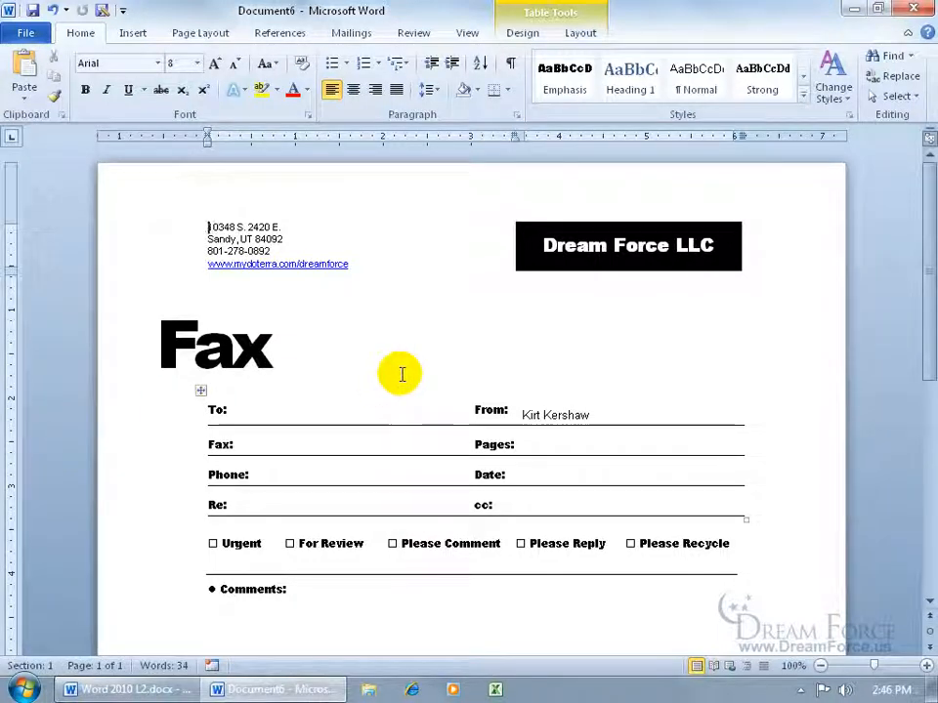
- Close that document and reopen My Fax to George.docx from the desktop
left_click(914, 12)
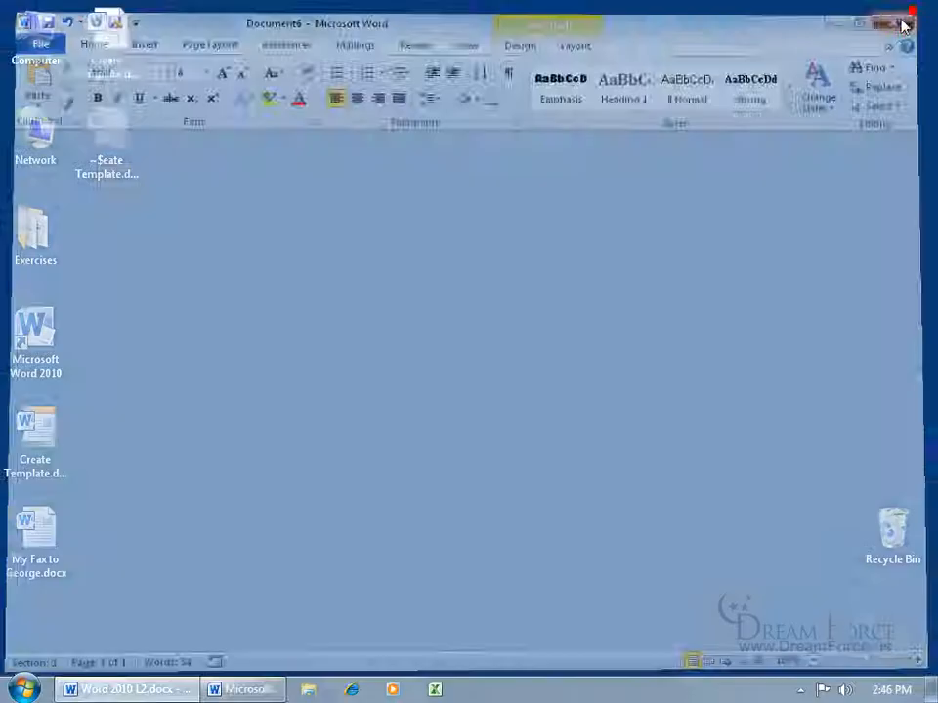
left_click(47, 538)
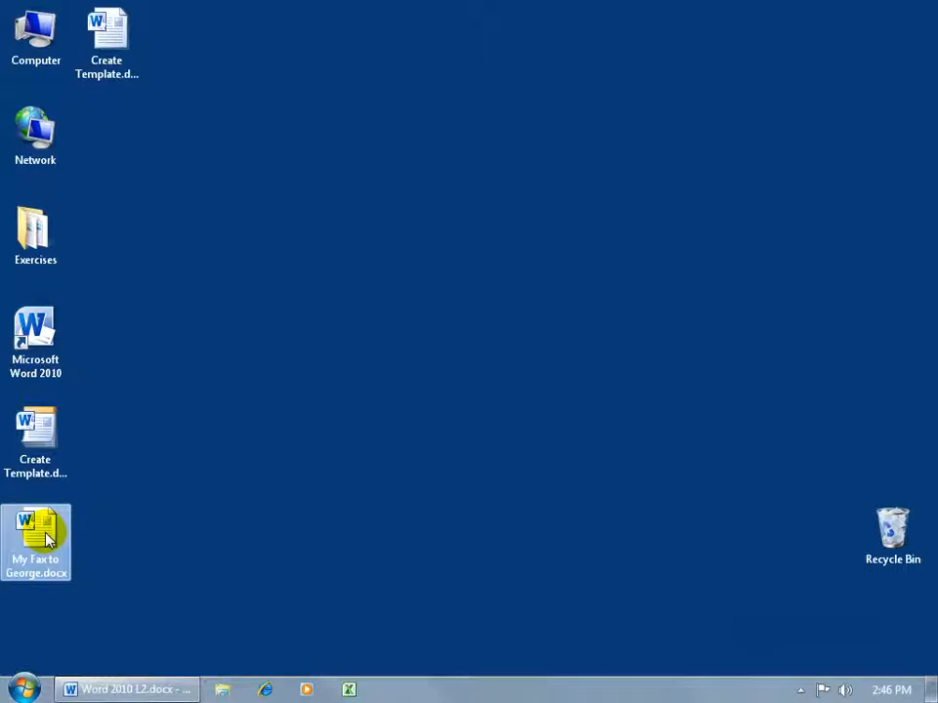
double_click(47, 537)
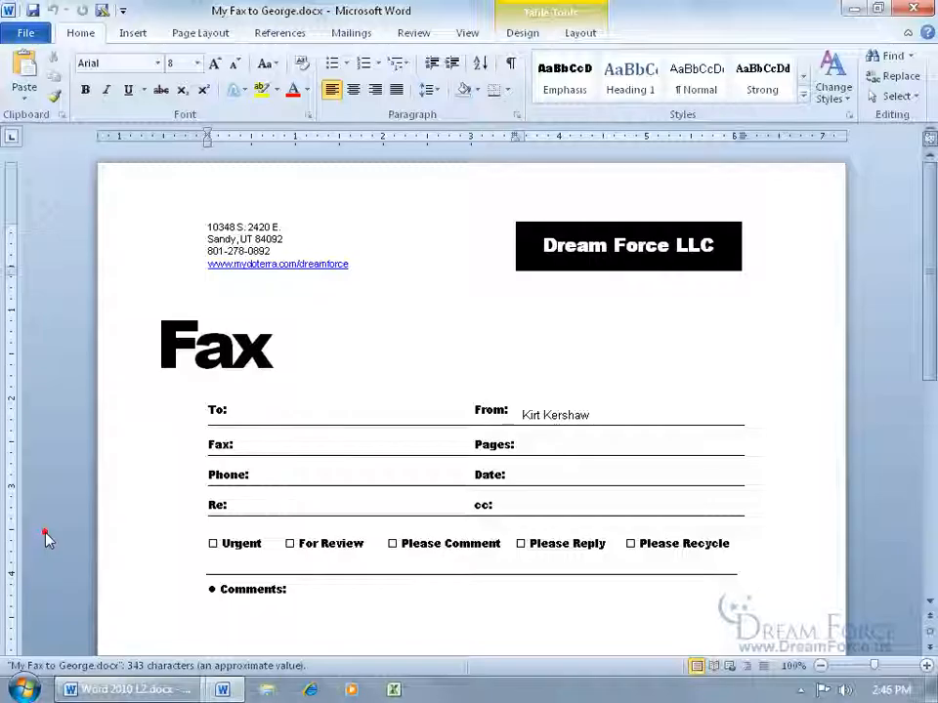
- Place the cursor in the To: field of the reopened fax
left_click(300, 413)
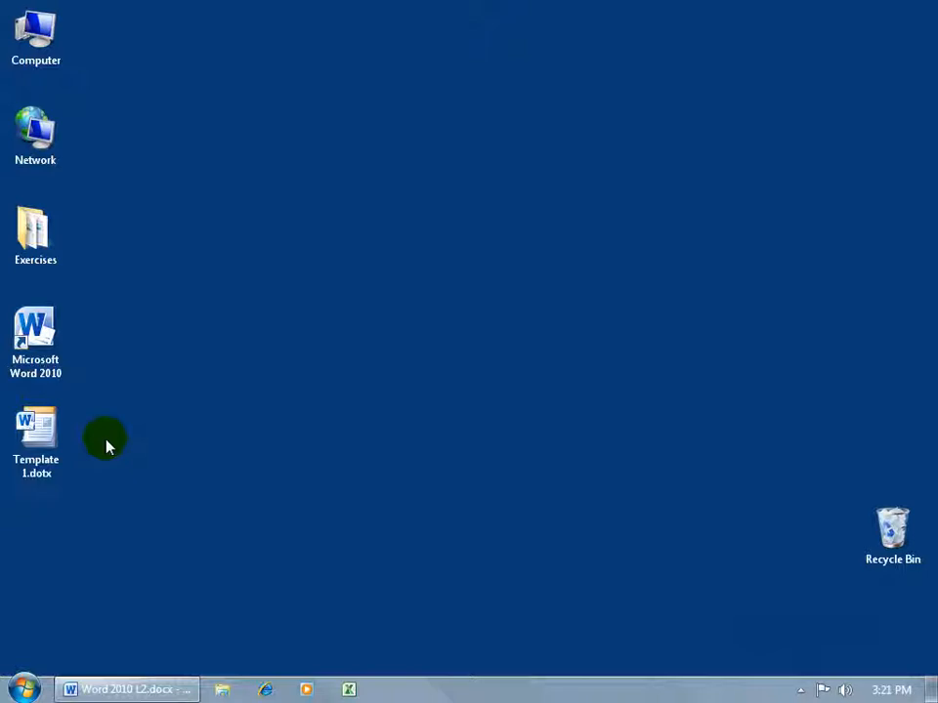
- Open a new fax from Template 1.dotx and replace the Dream Force LLC banner with 'Essential Oils!'
double_click(47, 444)
left_click_drag(543, 246, 701, 252)
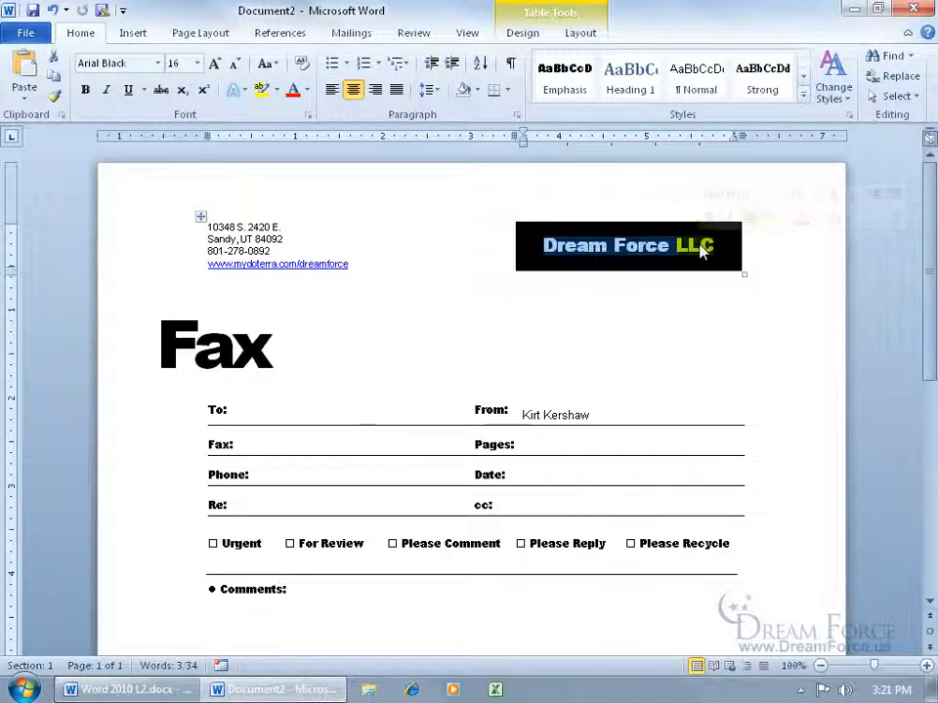
type("Essential Oils")
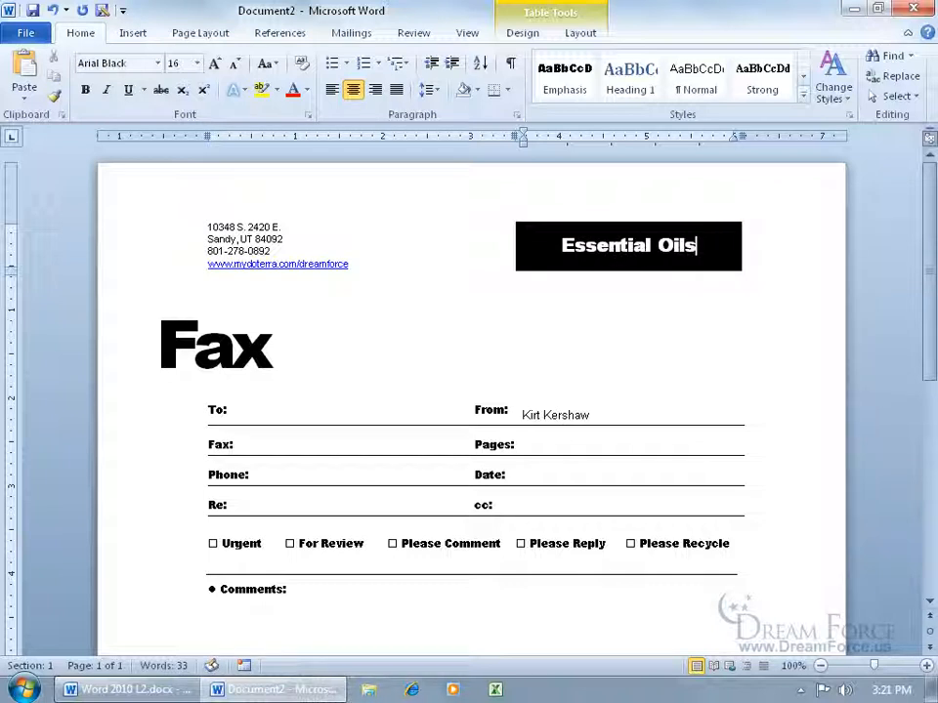
type("!")
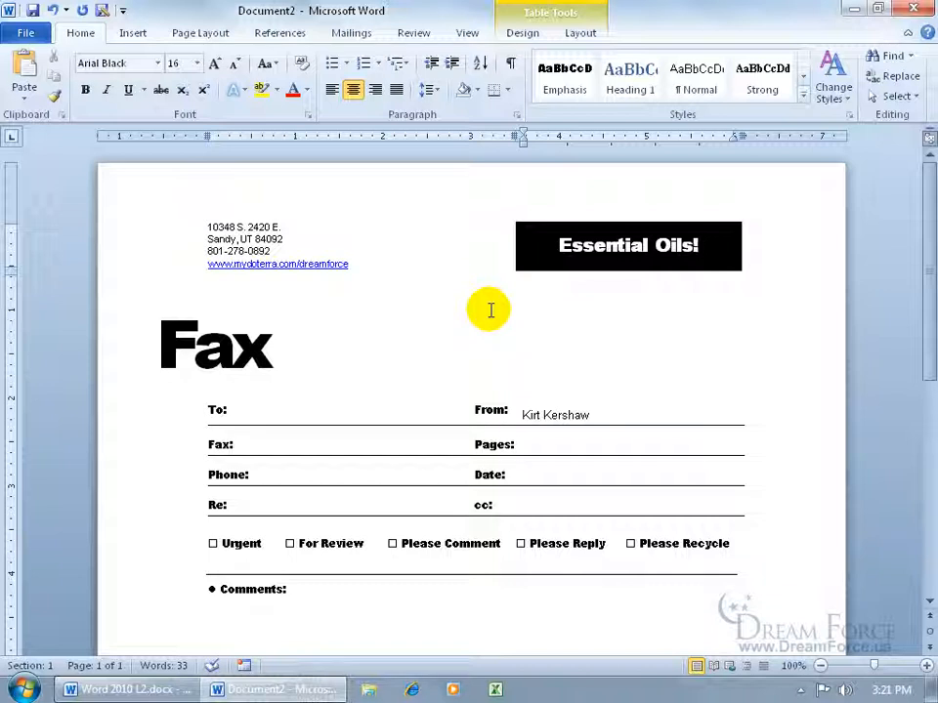
- Try saving the fax as a Word Template under the name Template 1.dotx, dismissing the same-name warning
left_click(30, 32)
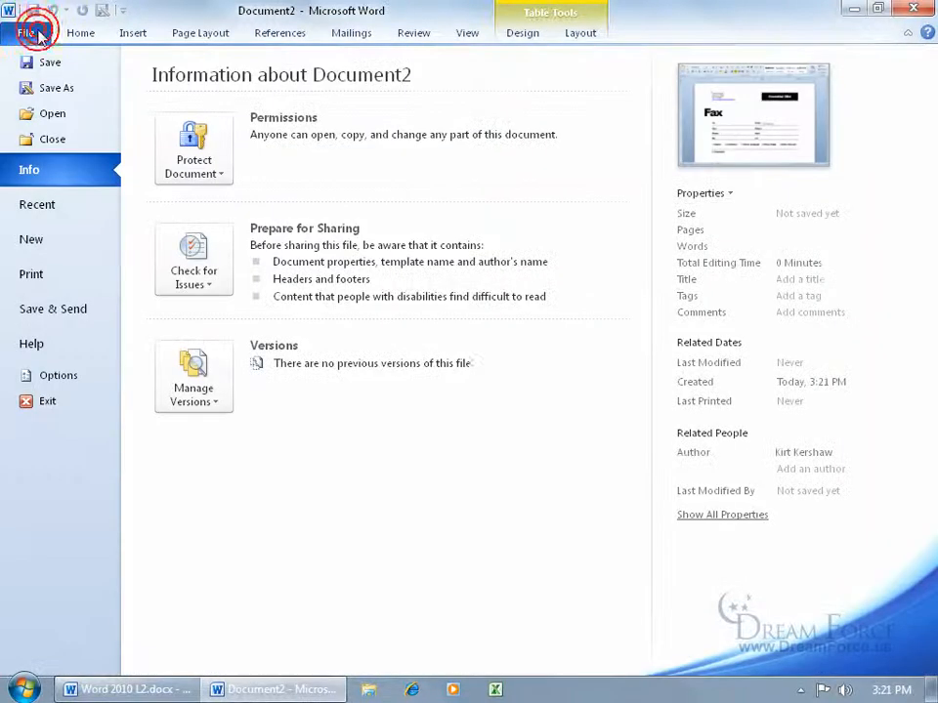
left_click(53, 88)
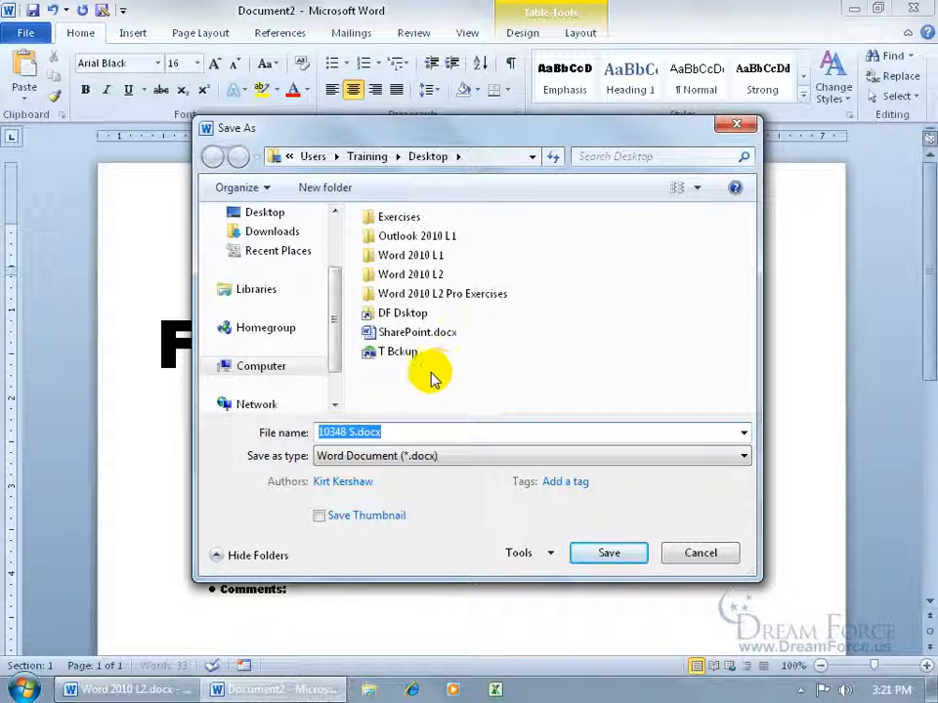
left_click(349, 457)
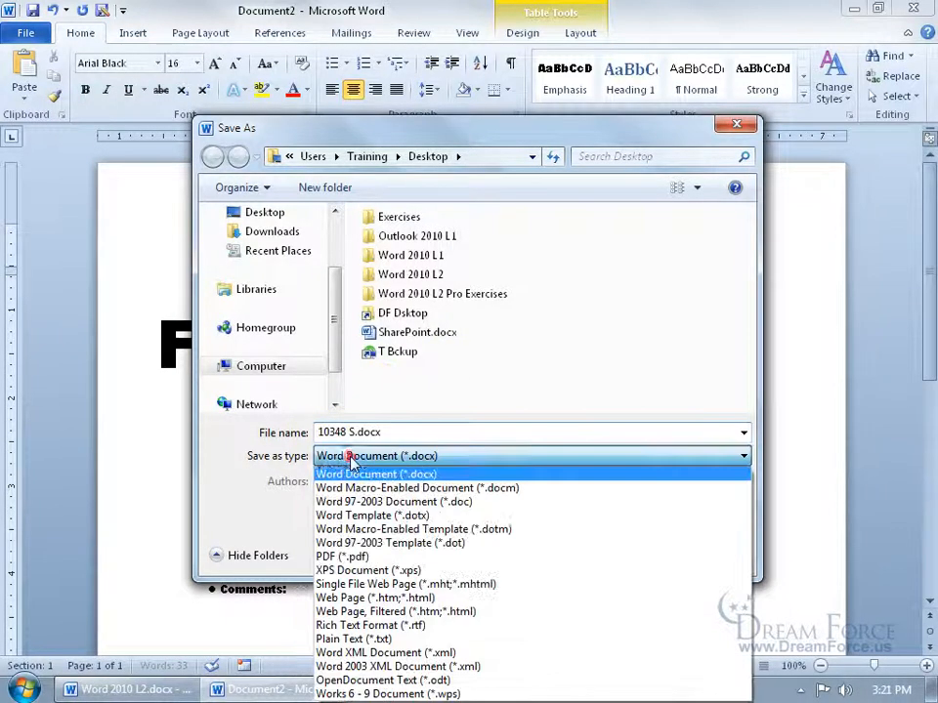
left_click(362, 515)
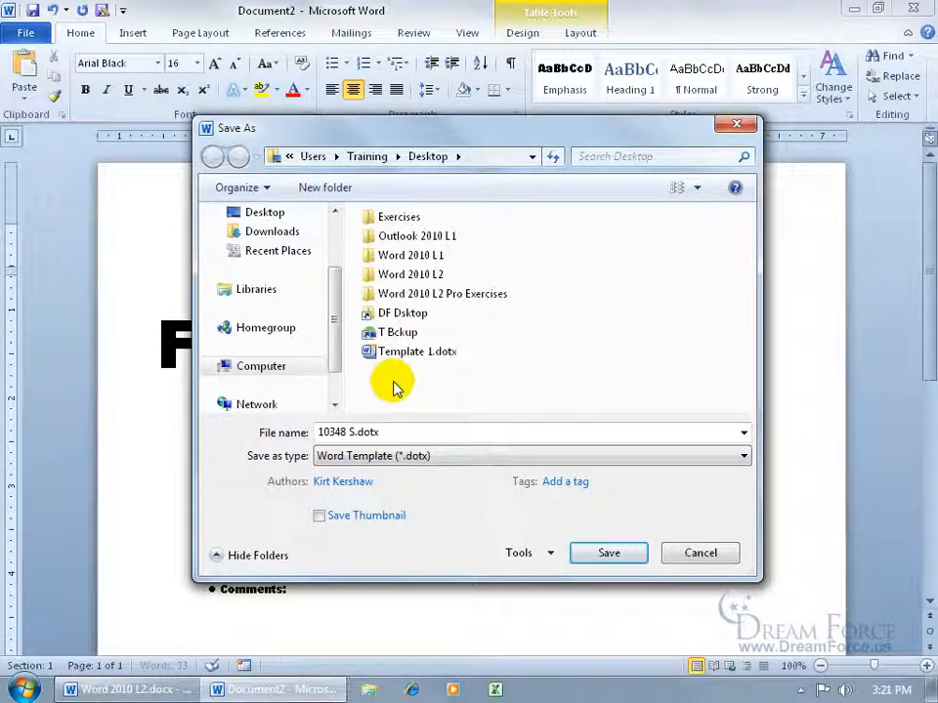
left_click(383, 353)
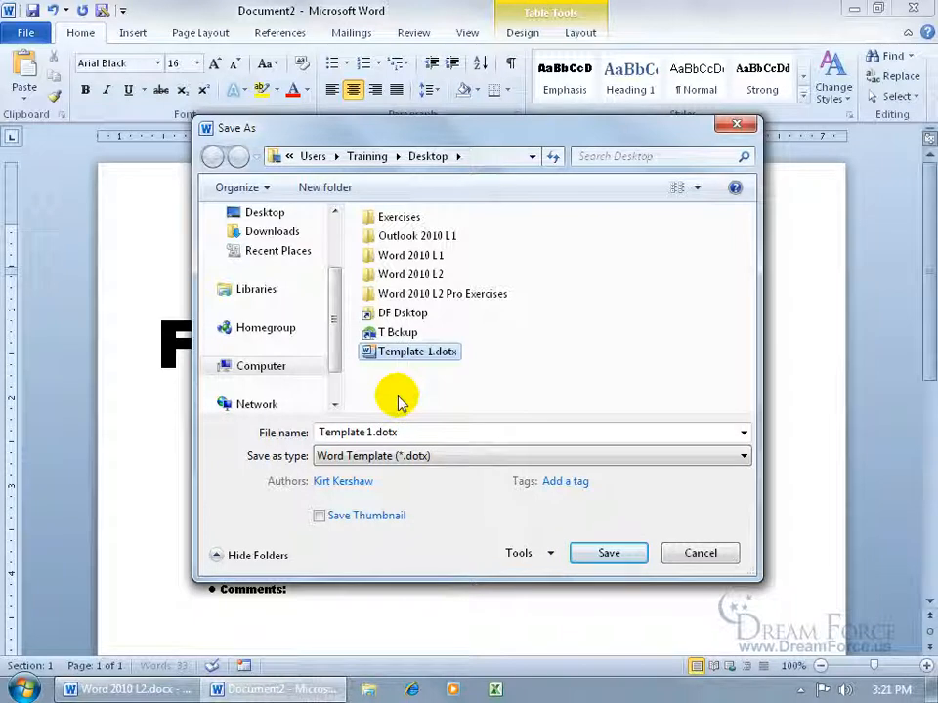
left_click(604, 553)
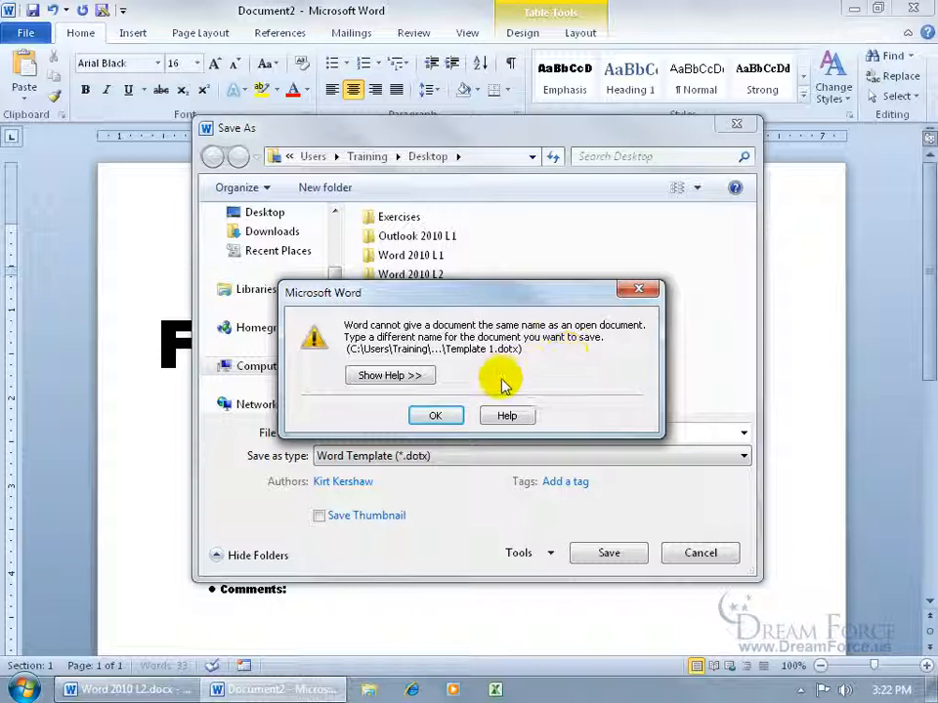
left_click(437, 415)
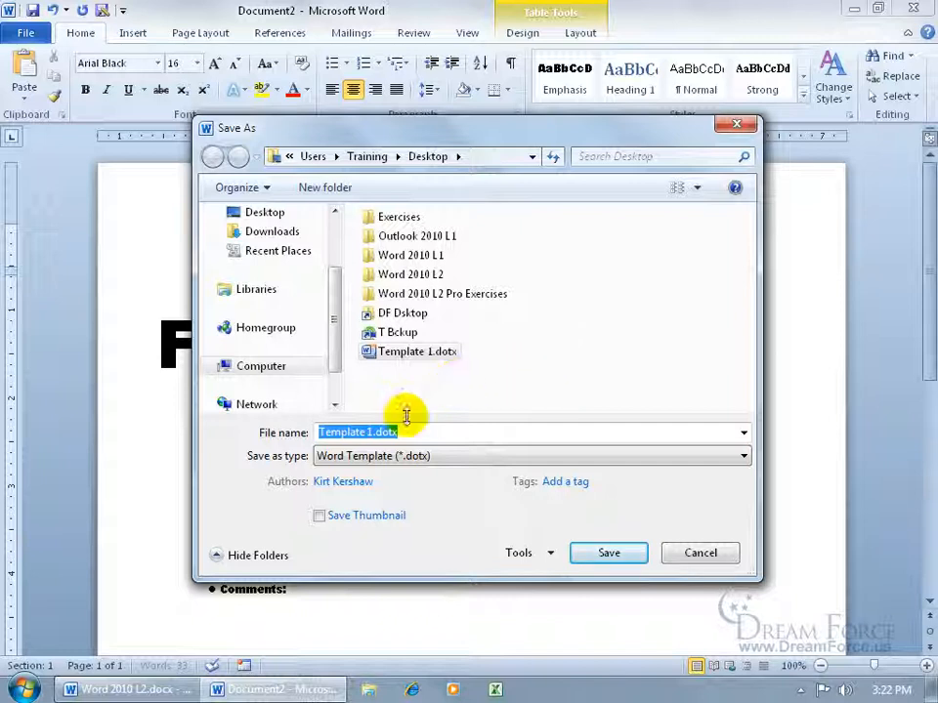
- Change the file name to Template 2.dotx and save the template
left_click(368, 432)
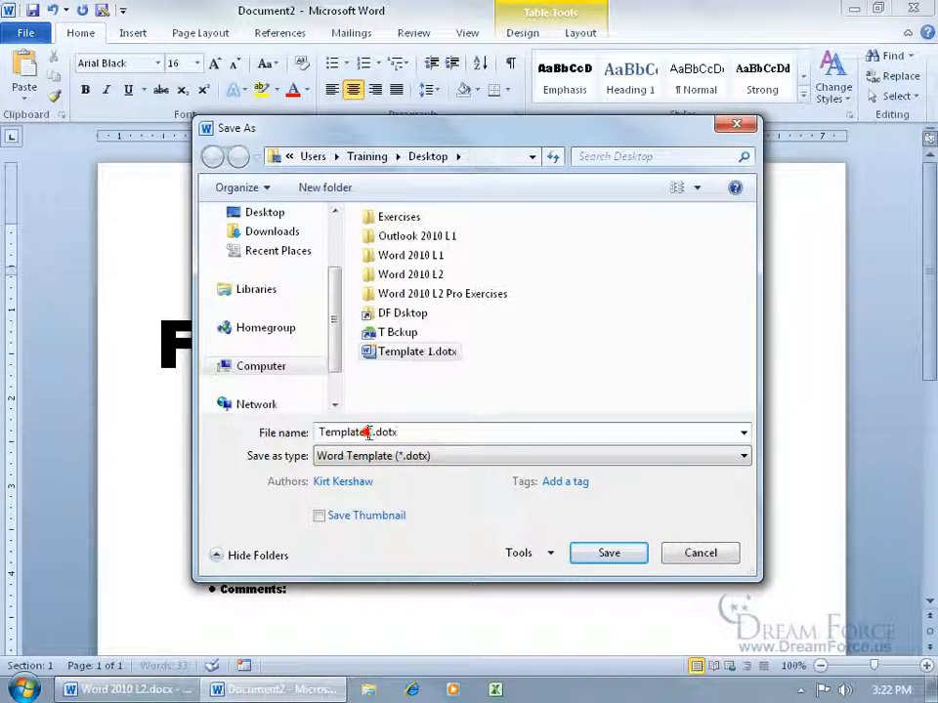
key("BackSpace")
type("2")
left_click(603, 553)
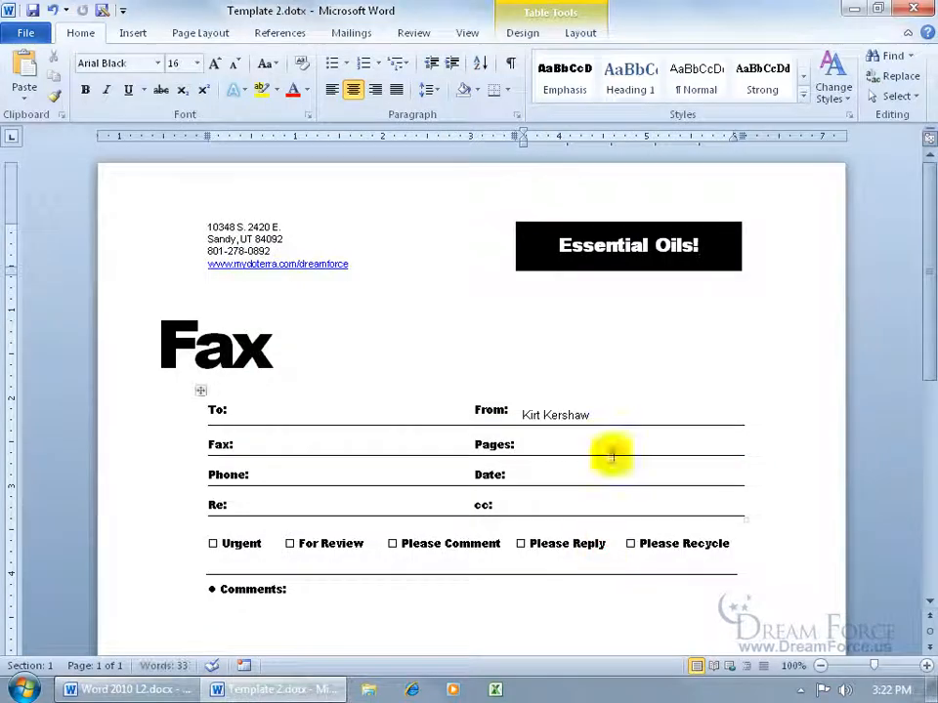
- Close Word and delete the old Template 1.dotx to the Recycle Bin
left_click(913, 9)
left_click(35, 430)
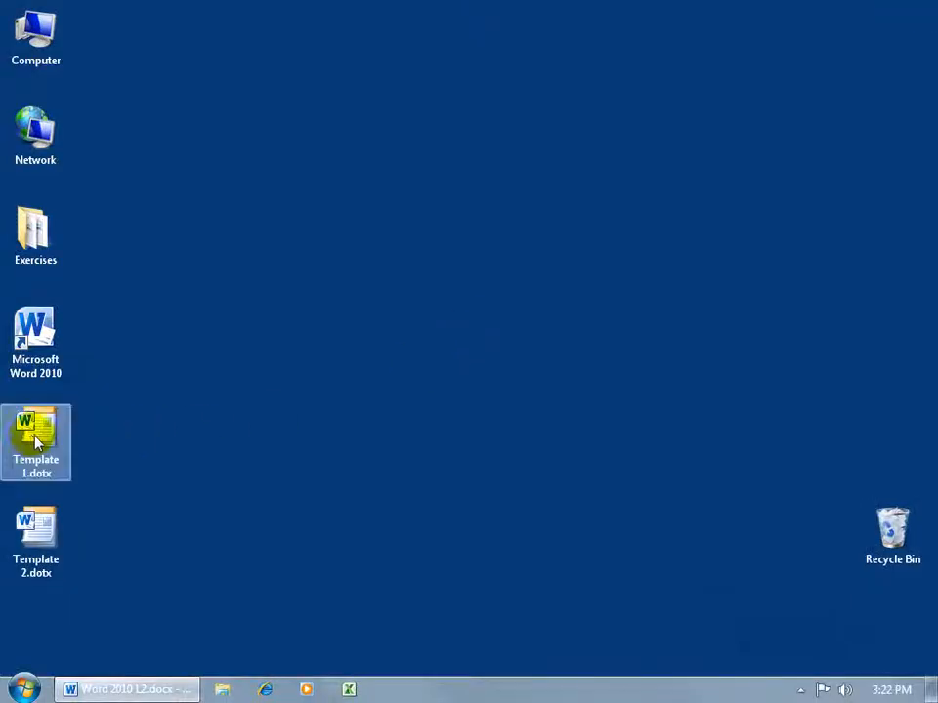
right_click(35, 432)
left_click(97, 376)
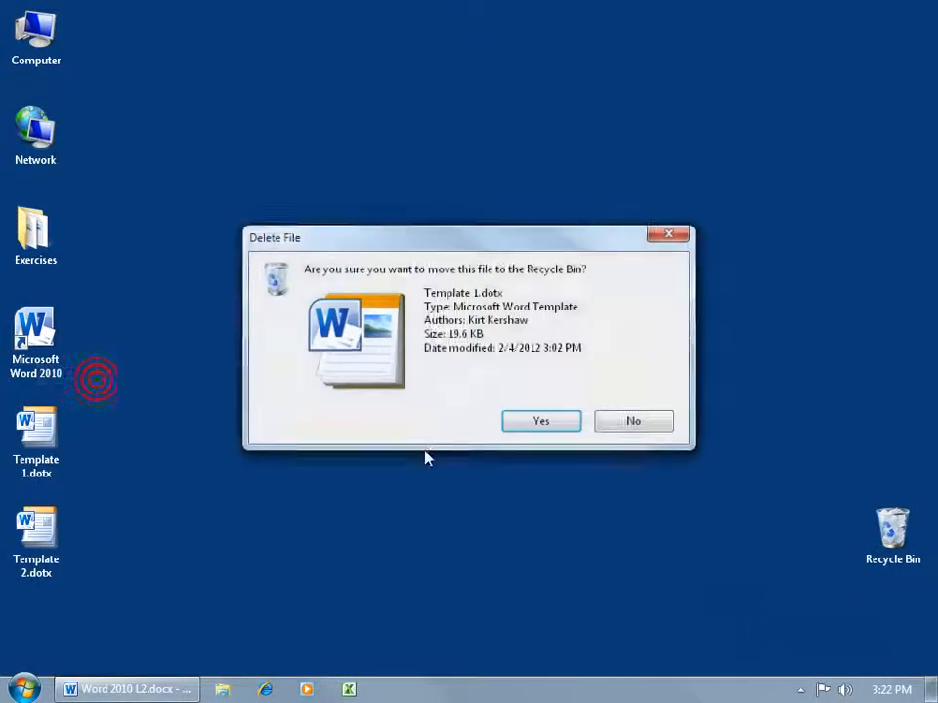
left_click(540, 424)
- Move Template 2.dotx to the desktop centre and rename it Template 1.dotx
left_click_drag(47, 535, 327, 431)
right_click(317, 478)
left_click(356, 429)
left_click(311, 475)
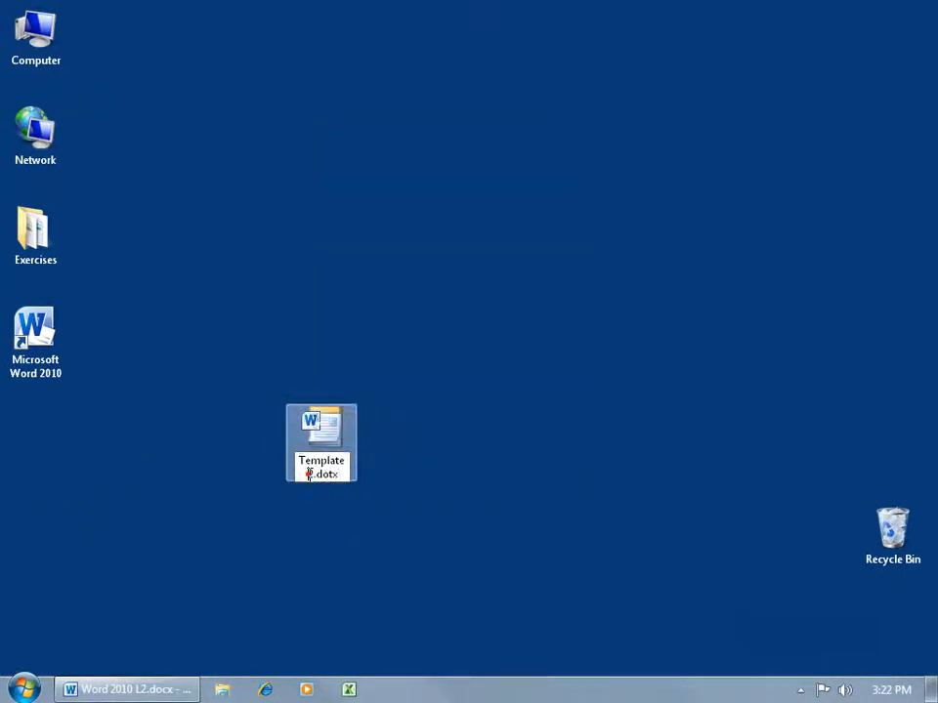
key("BackSpace")
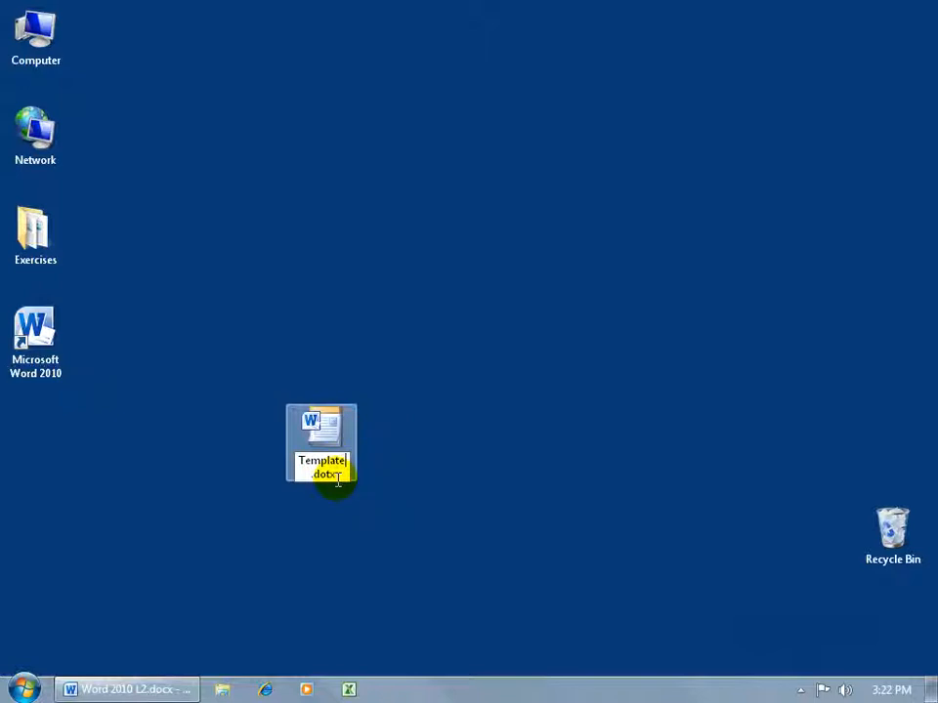
key("Return")
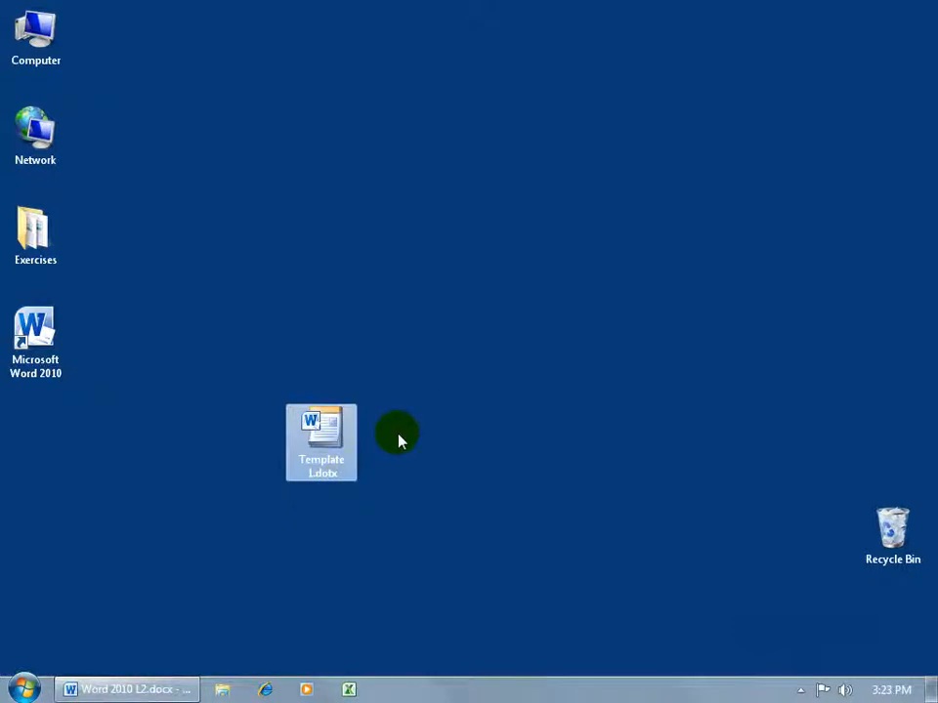
left_click(330, 439)
- Open a new fax from Template 1.dotx and save it as a Word Template over My Spiffy Template.dotx in Templates
double_click(331, 439)
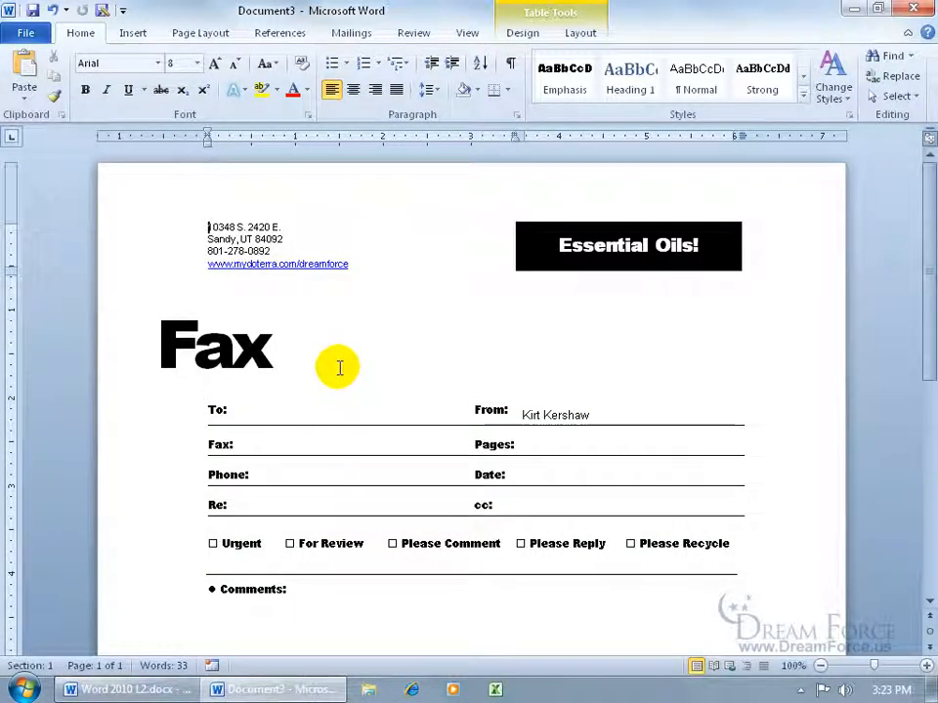
left_click(28, 33)
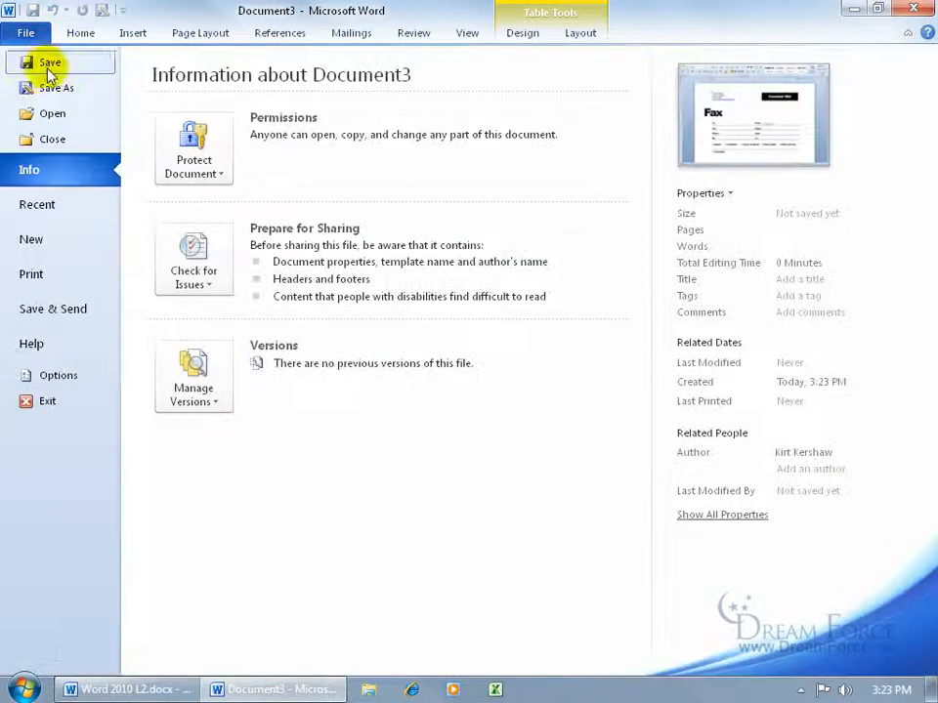
left_click(23, 63)
left_click_drag(332, 332, 331, 272)
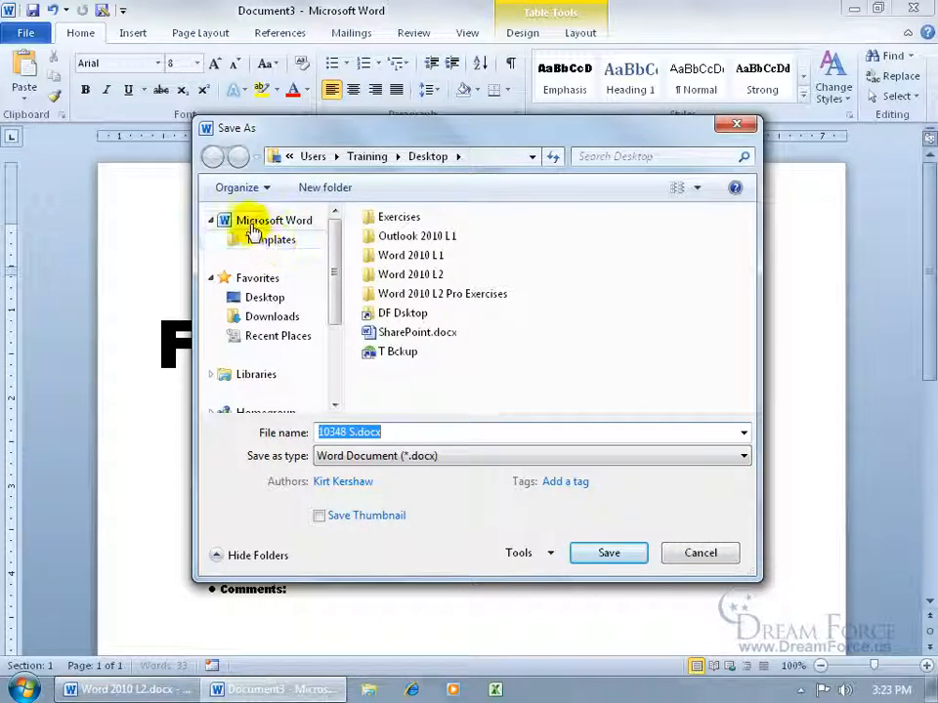
left_click(262, 244)
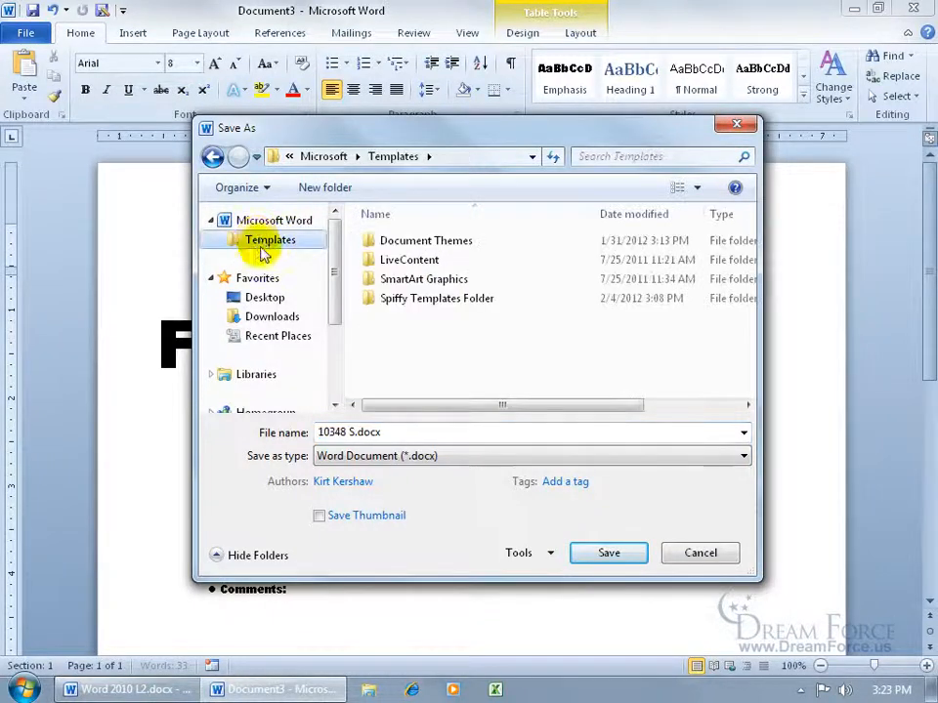
left_click(386, 456)
left_click(391, 516)
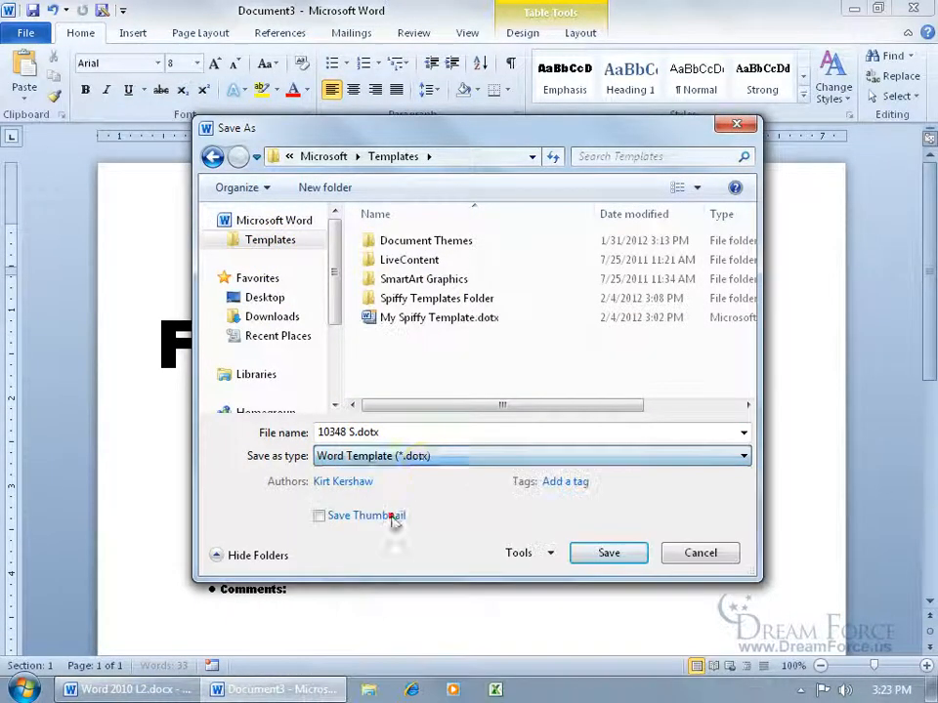
left_click(455, 321)
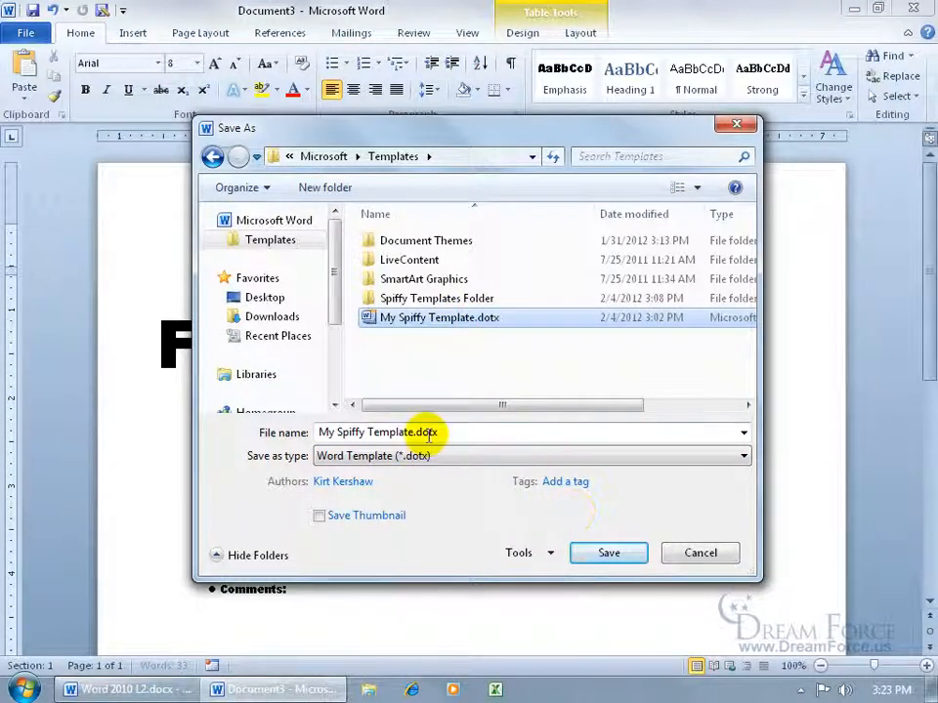
left_click(609, 553)
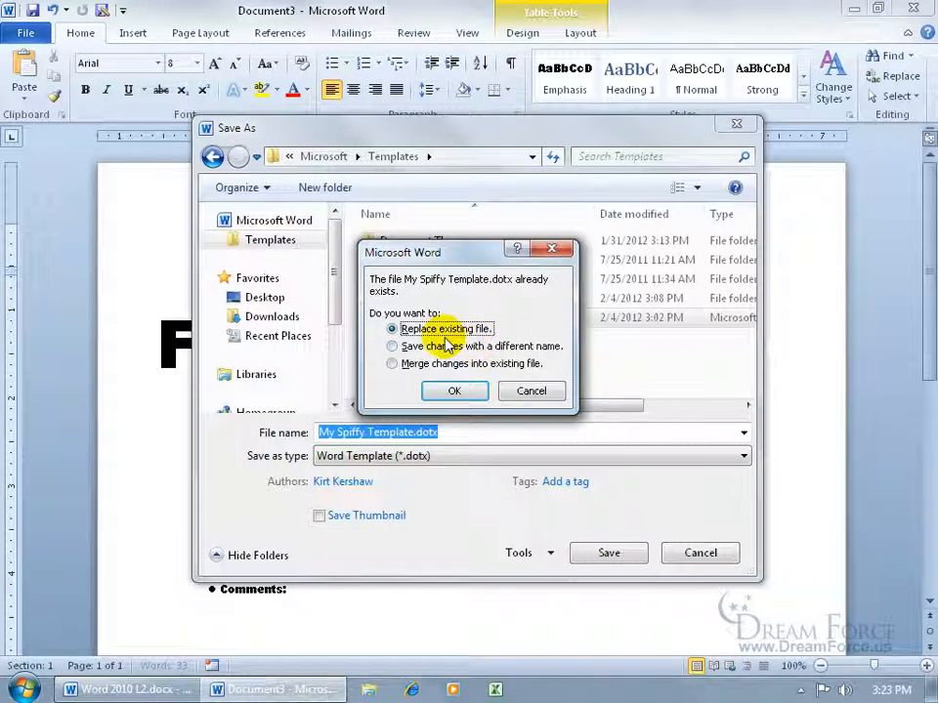
left_click(460, 390)
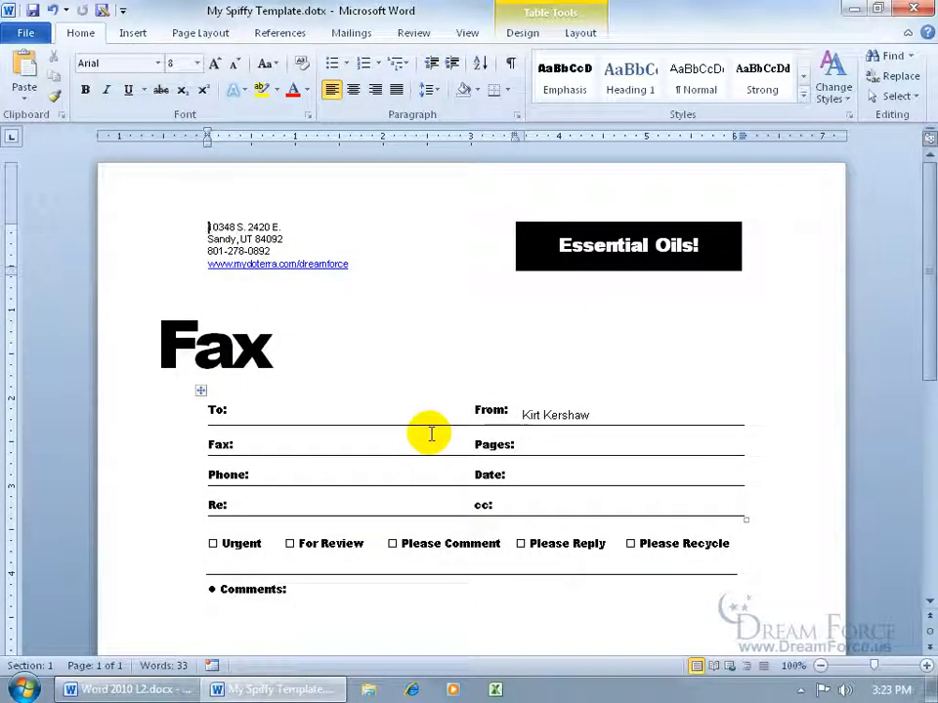
- Create a new fax from My Spiffy Template.dotx in My templates
left_click(29, 34)
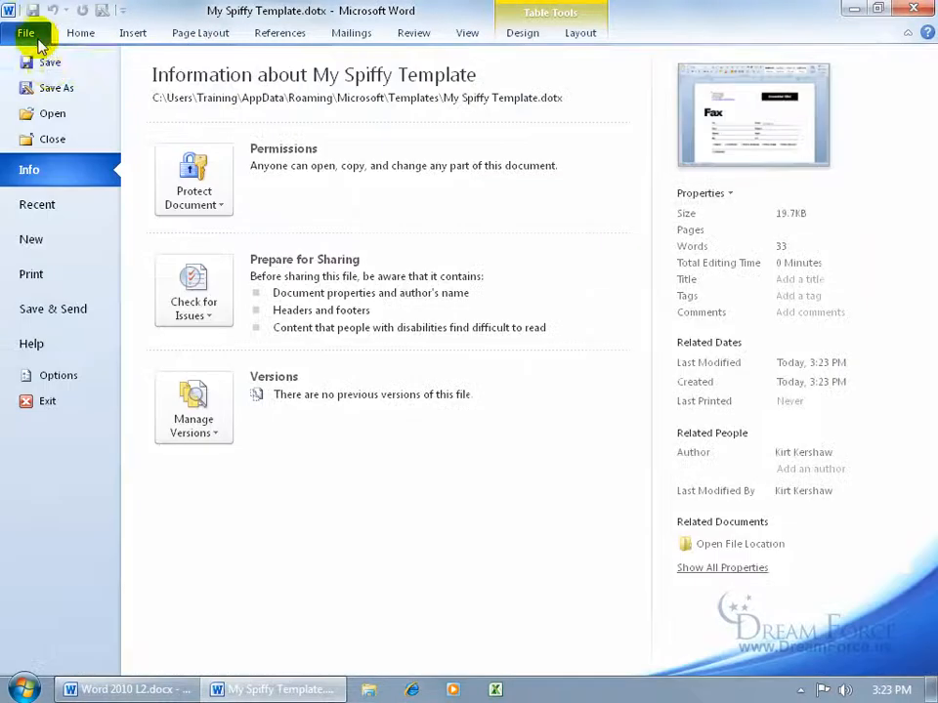
left_click(67, 238)
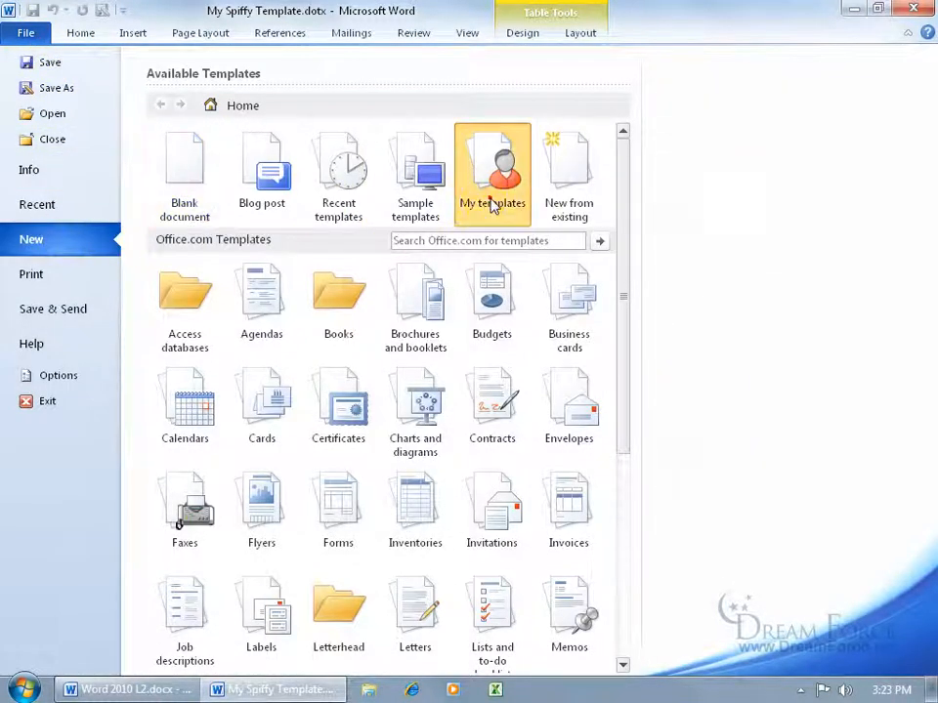
left_click(494, 203)
left_click(340, 267)
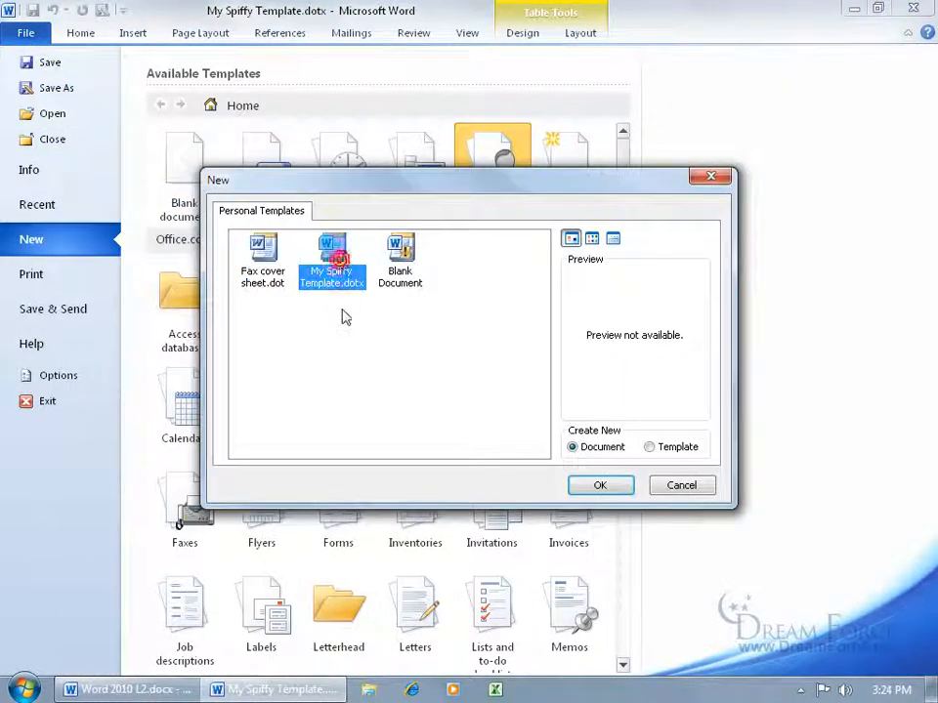
double_click(325, 255)
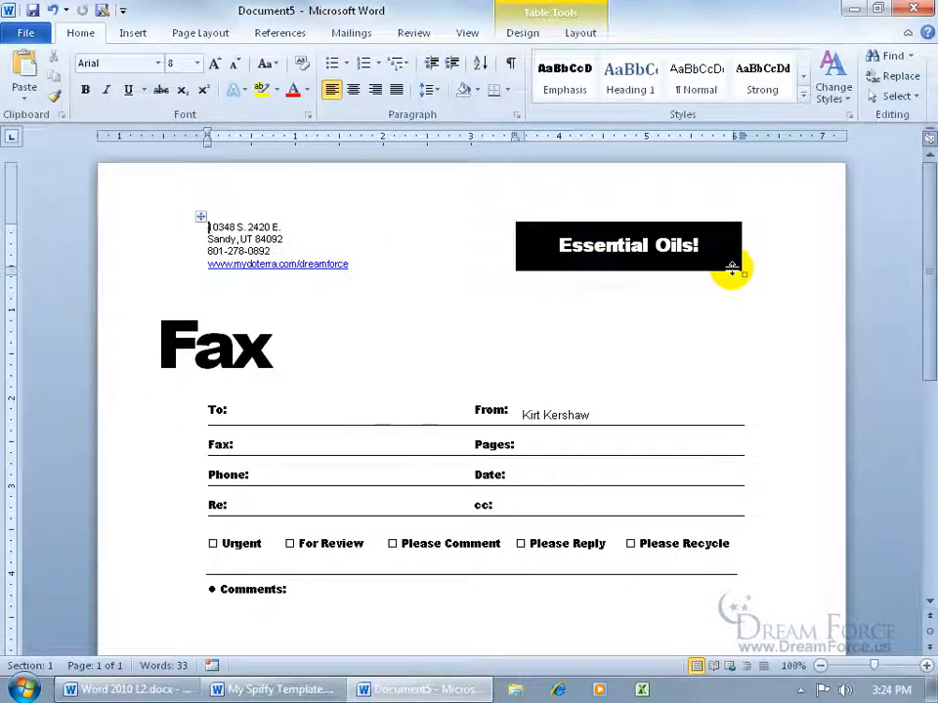
- Close both Word windows and select Template 1.dotx on the desktop
left_click(914, 8)
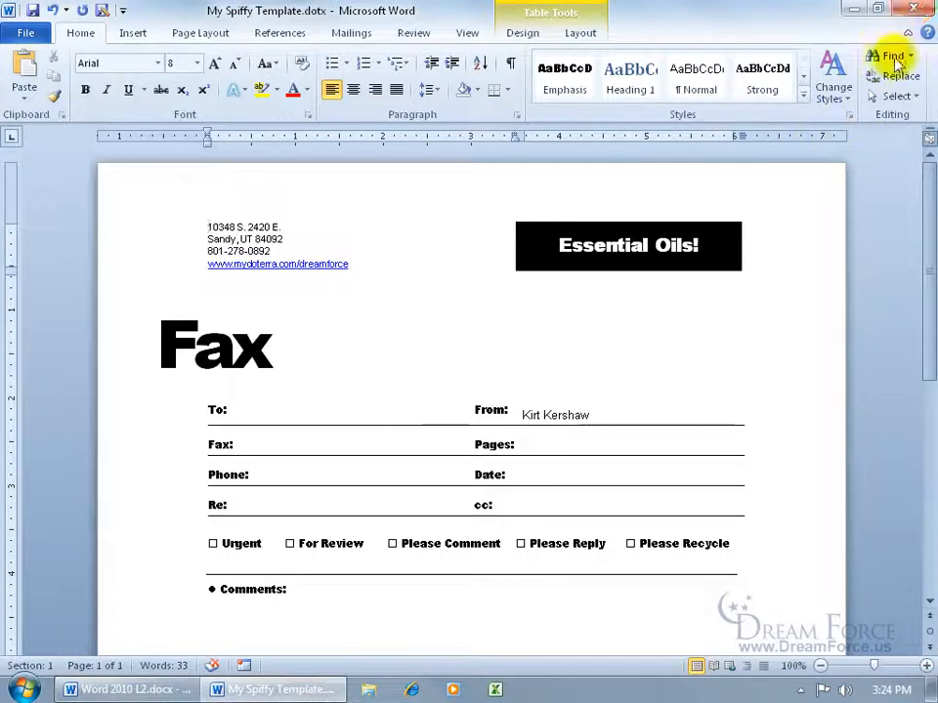
left_click(913, 8)
left_click(337, 436)
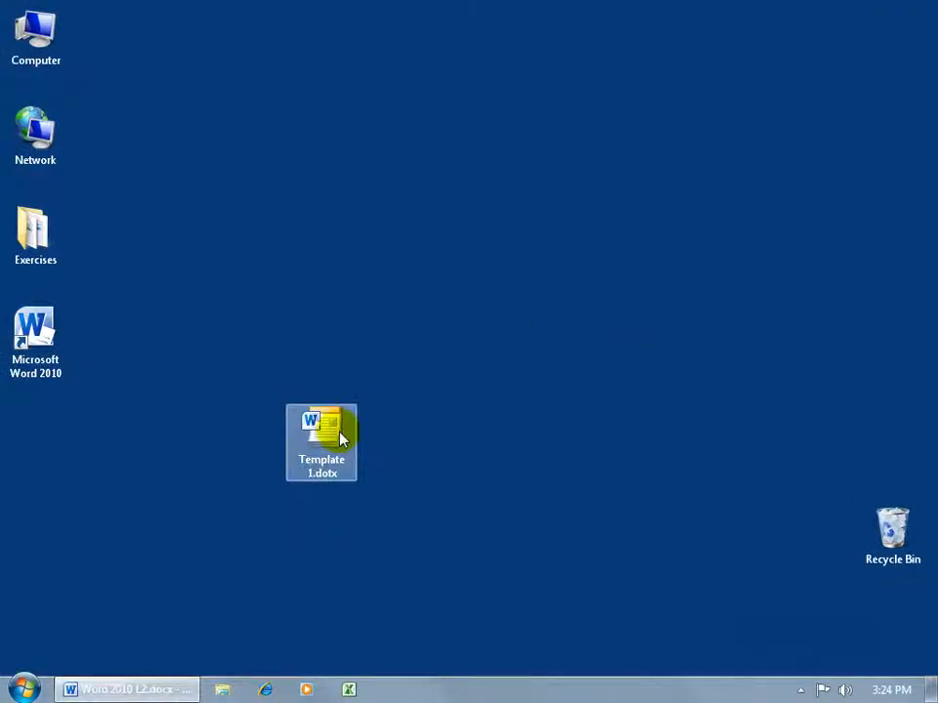
- Open a new fax from Template 1.dotx and put the cursor in the To: cell
double_click(338, 435)
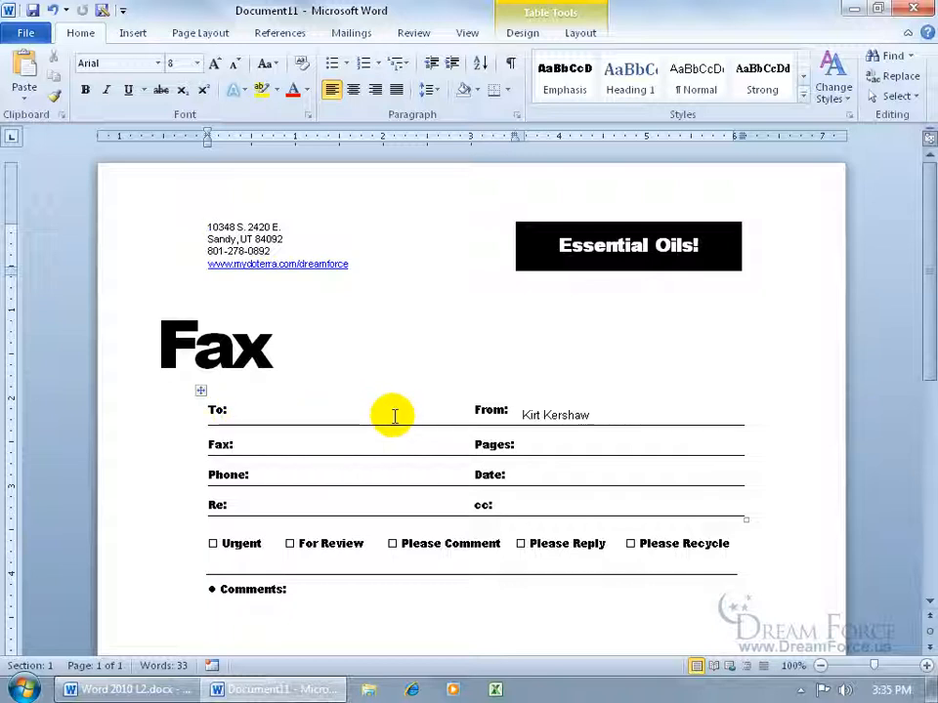
left_click(303, 412)
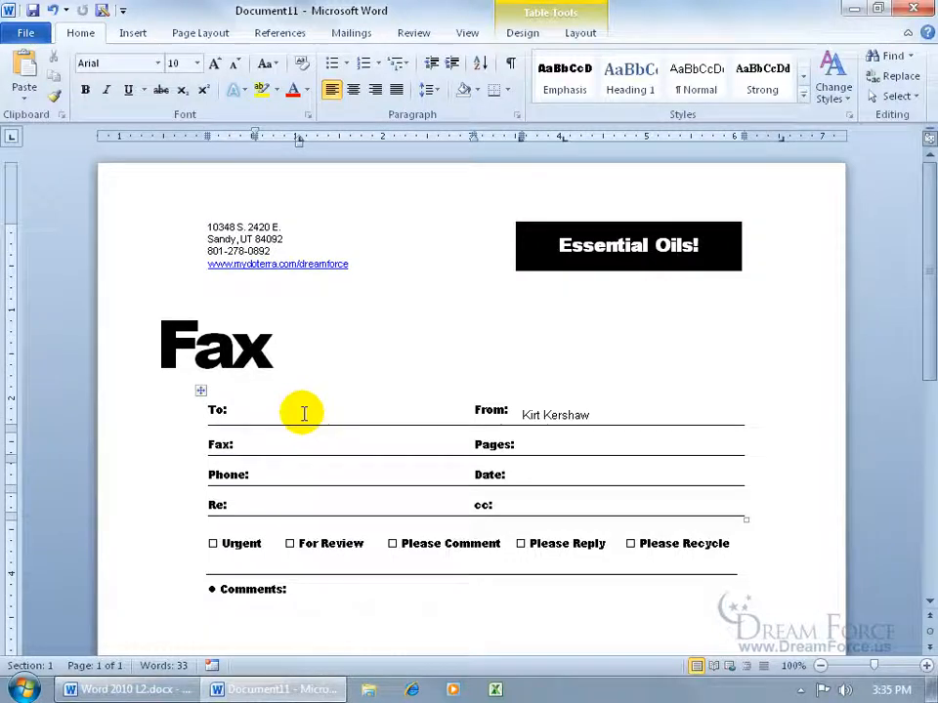
left_click(140, 35)
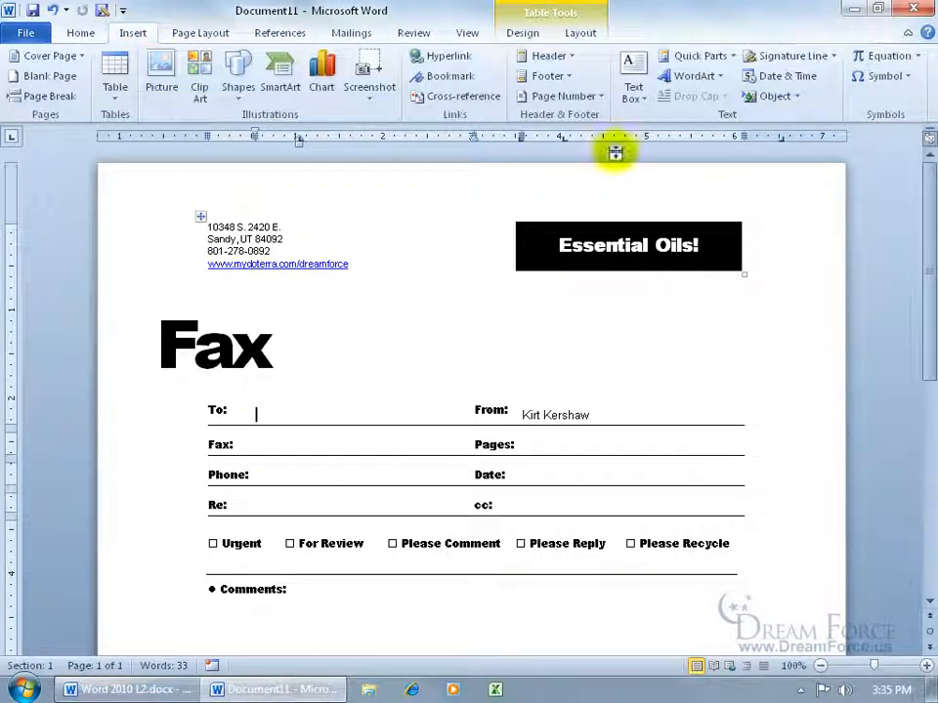
- Insert a MacroButton field in the To: cell showing 'Yo, type a name here!'
left_click(727, 56)
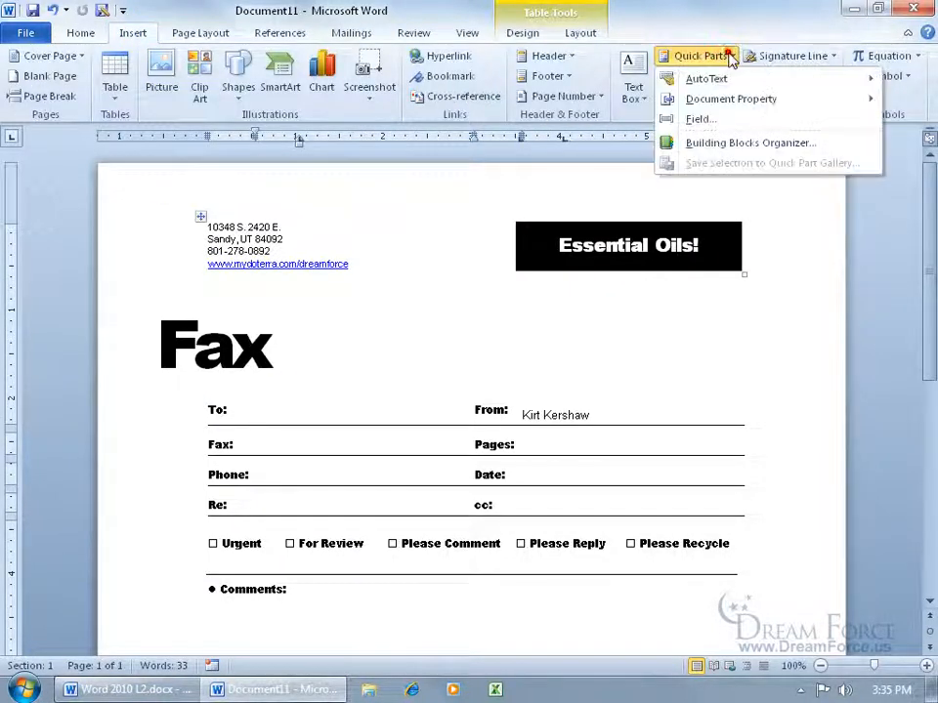
left_click(718, 118)
left_click_drag(306, 260, 307, 335)
left_click(217, 317)
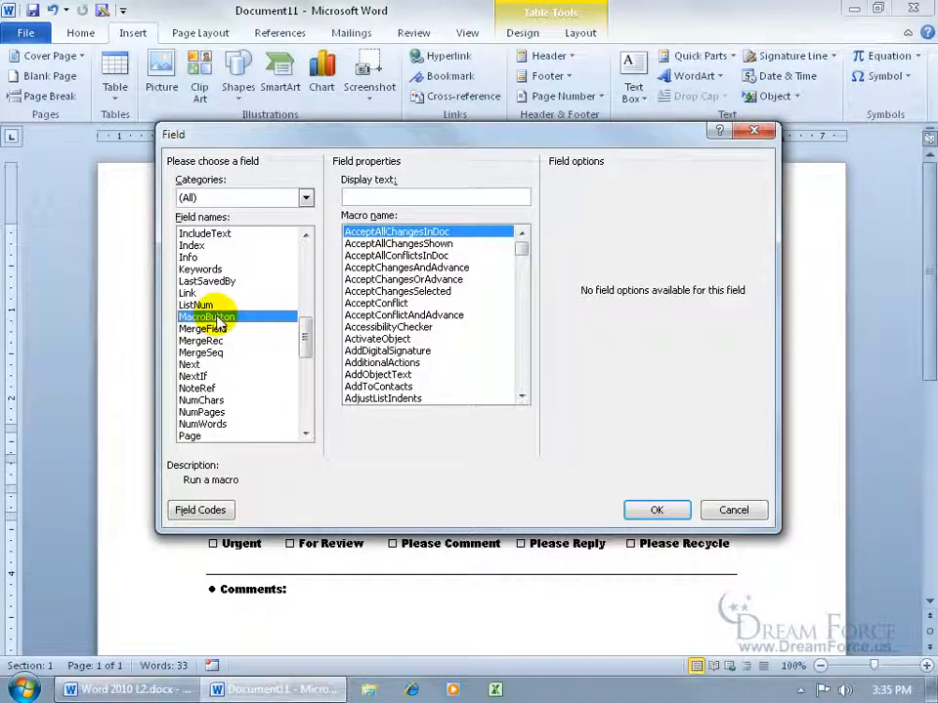
left_click(389, 192)
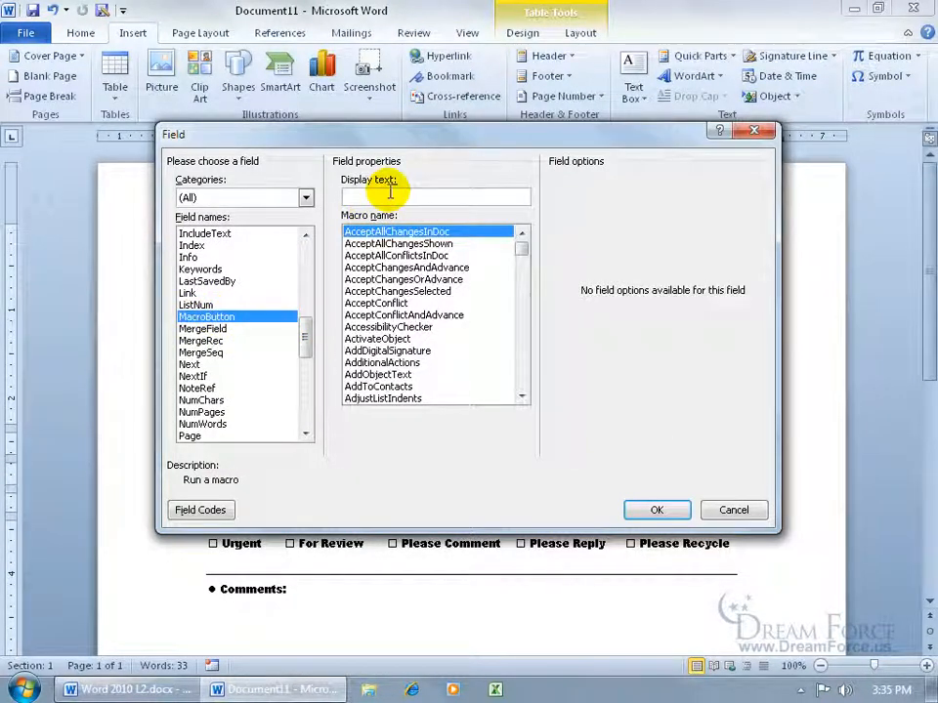
type("Yo, type a name here!")
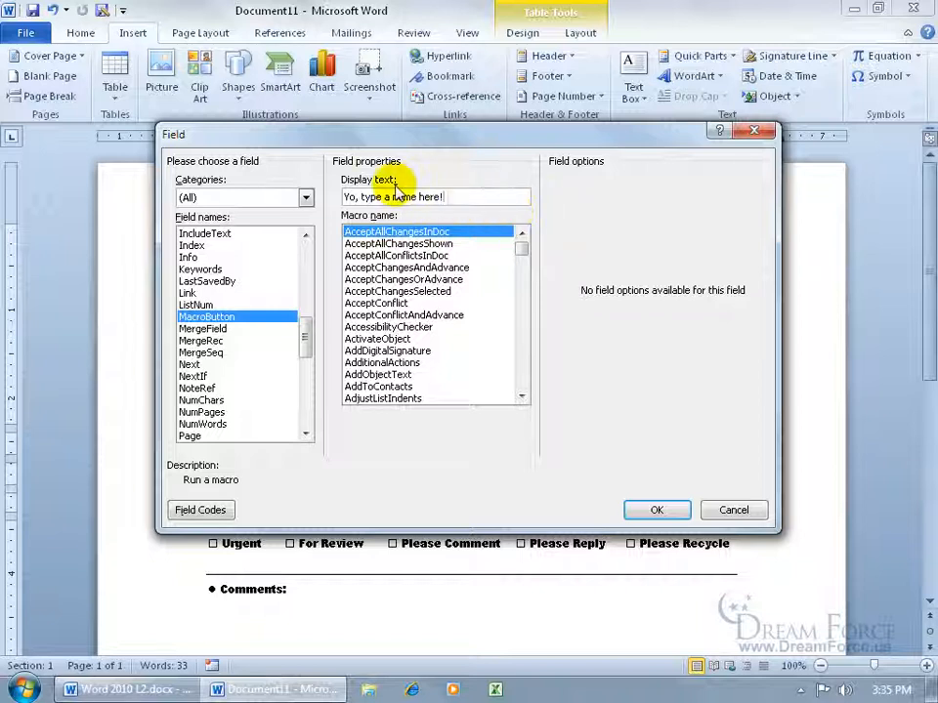
left_click(653, 508)
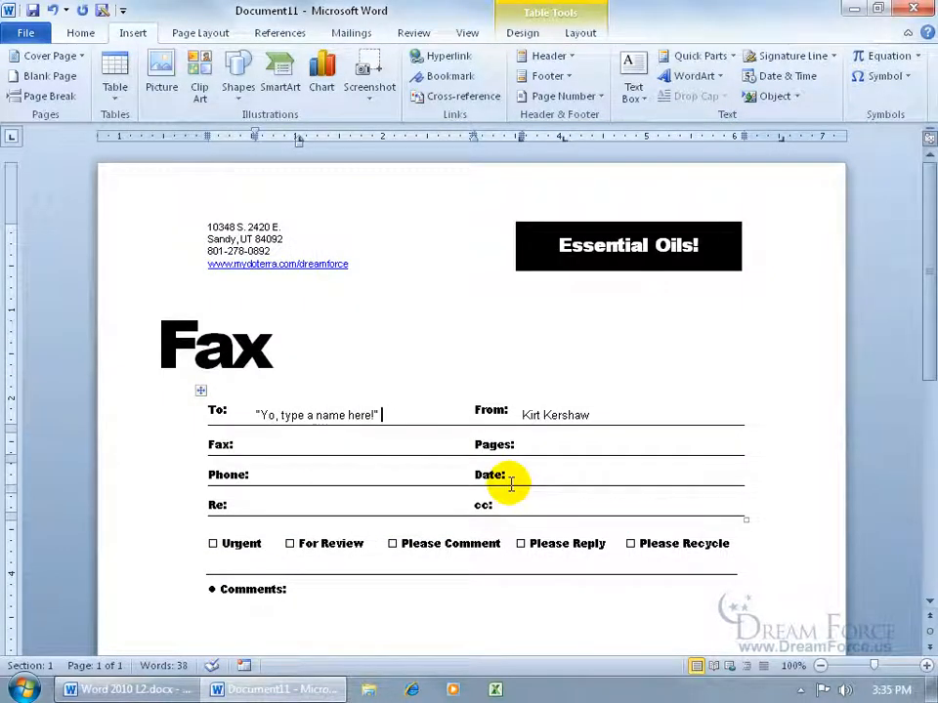
- Try saving the fax as a Word Template over Template 1.dotx, dismissing the same-name error
left_click(30, 33)
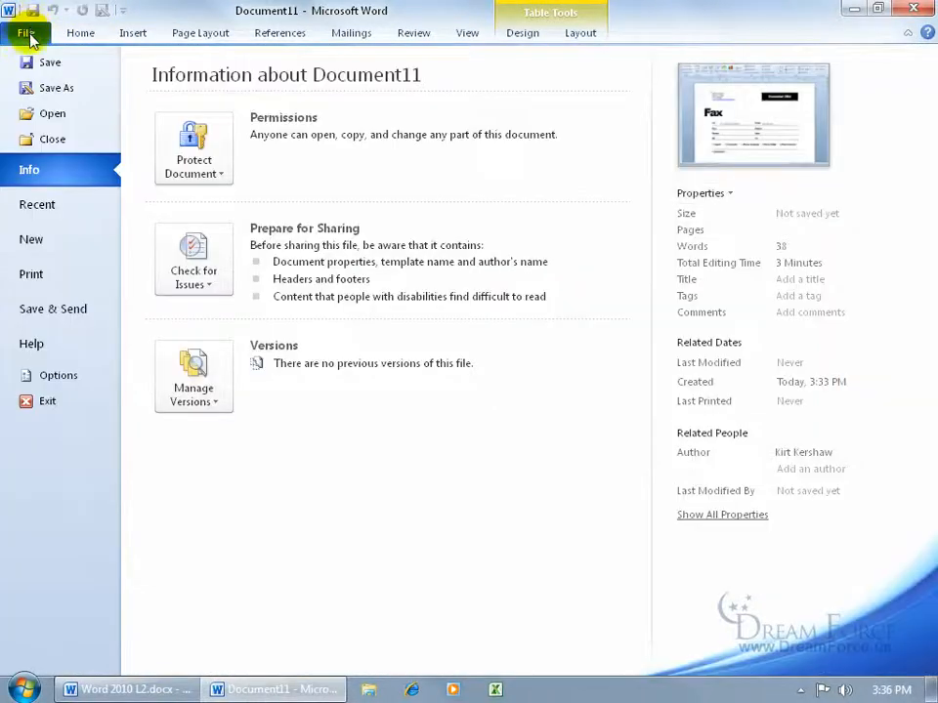
left_click(46, 87)
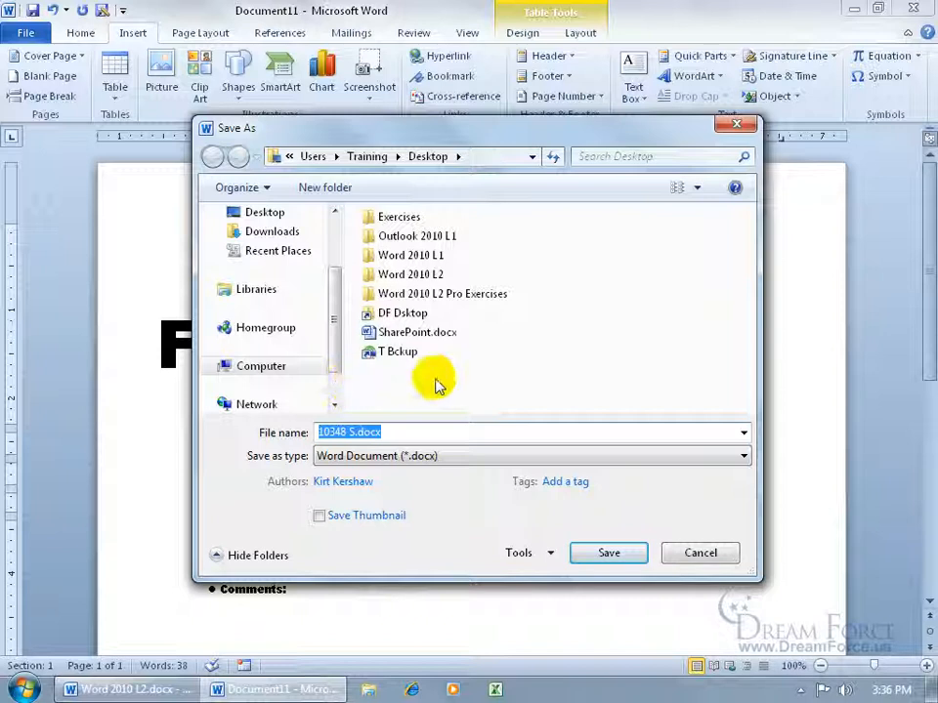
left_click(381, 456)
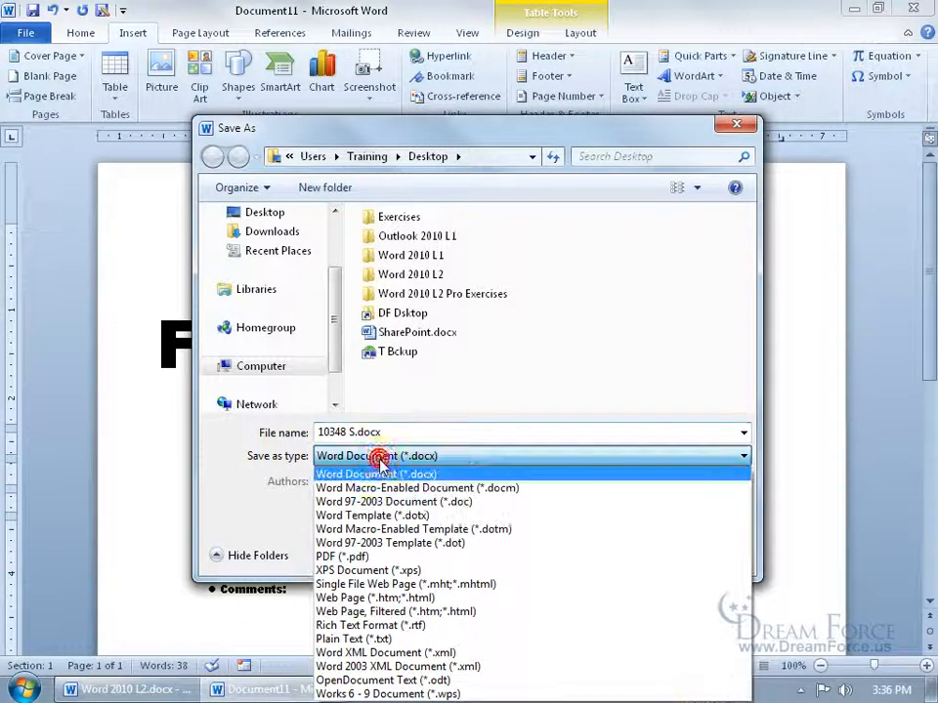
left_click(374, 515)
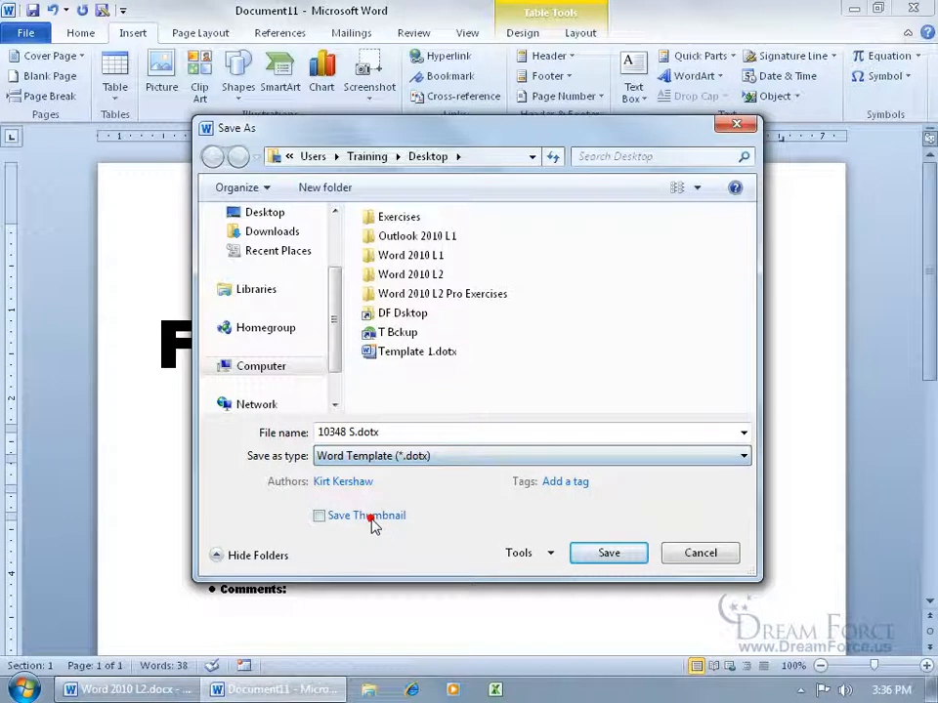
double_click(418, 353)
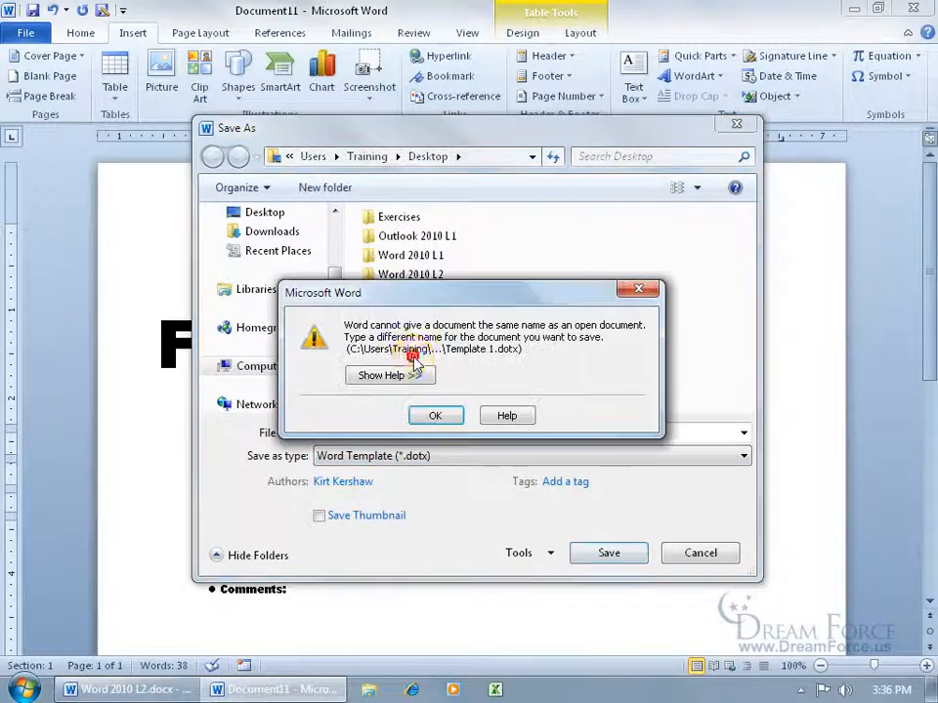
left_click(437, 415)
- Save it over My Spiffy Template.dotx in the Templates folder, confirm replacing, and close Word
left_click_drag(335, 324, 337, 293)
left_click(270, 240)
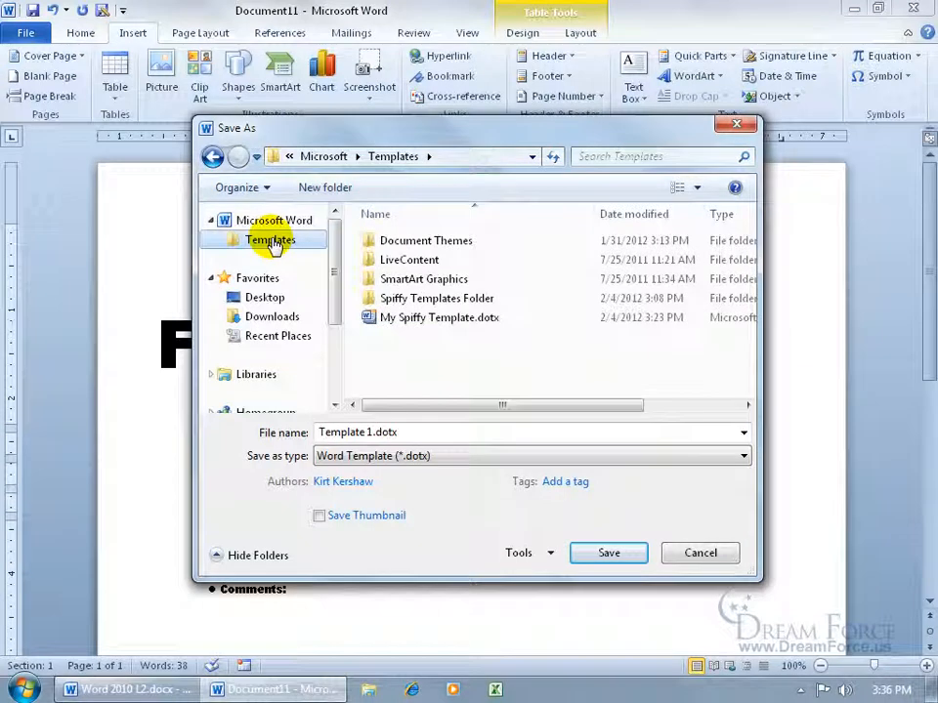
double_click(432, 319)
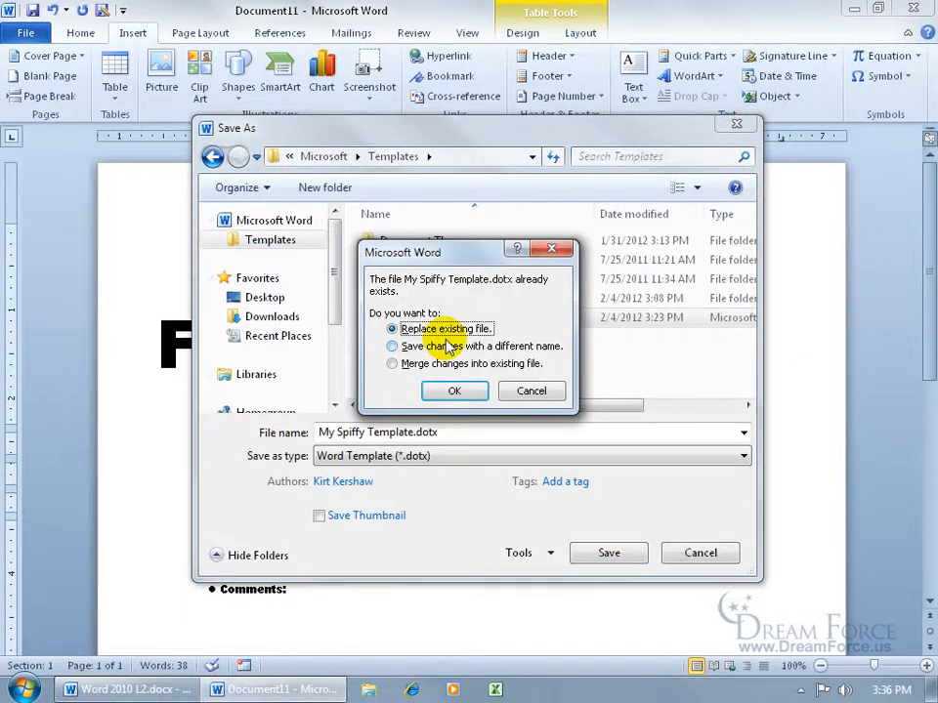
left_click(454, 391)
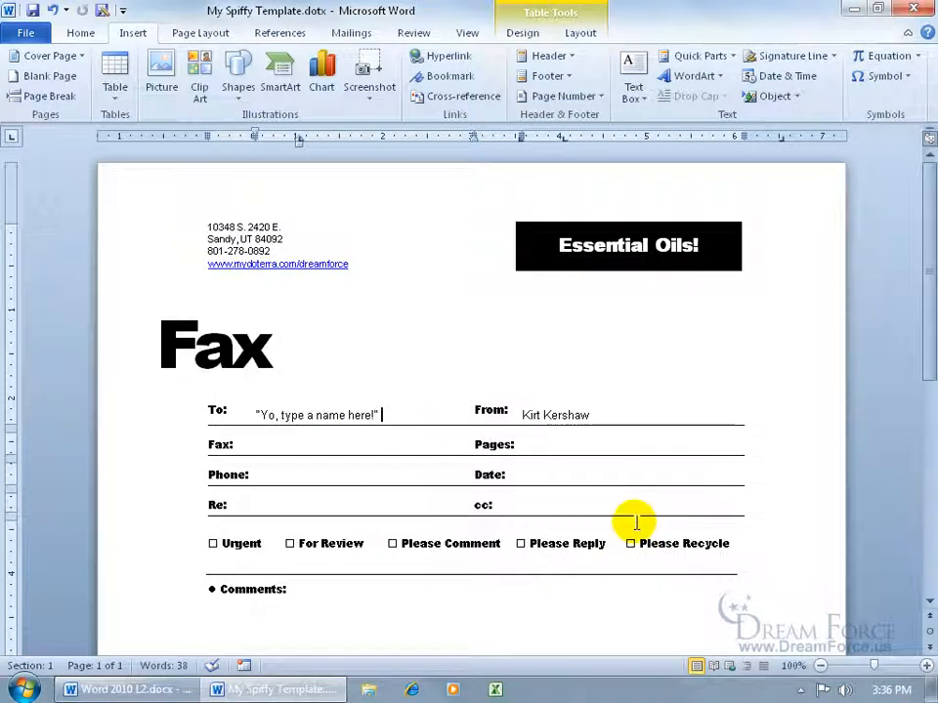
left_click(915, 8)
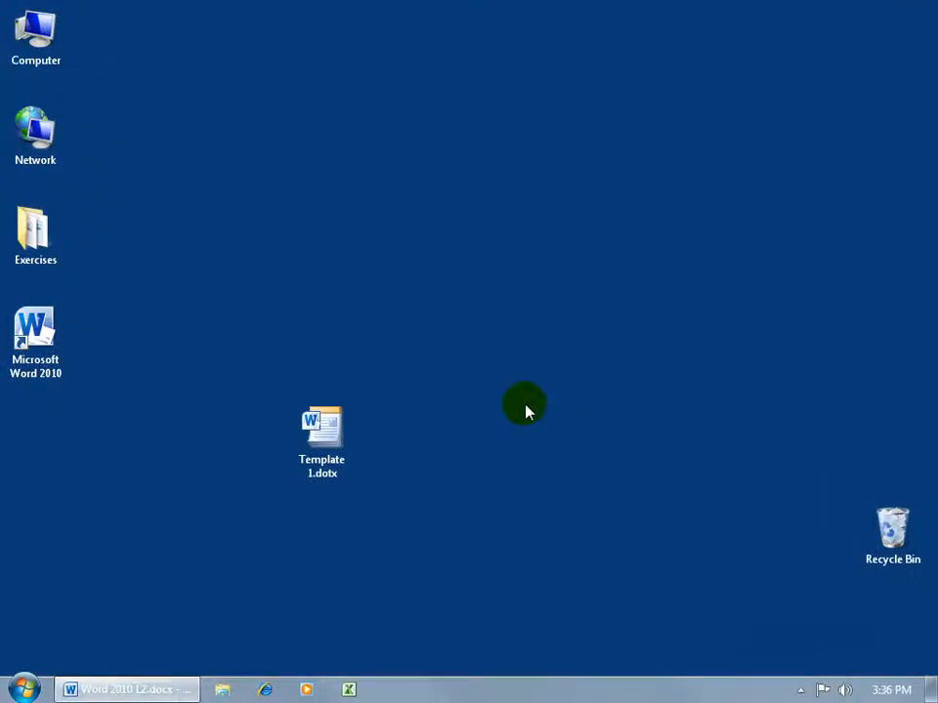
- Create a new fax from My Spiffy Template.dotx and type the recipient's name into the To: prompt
left_click(54, 347)
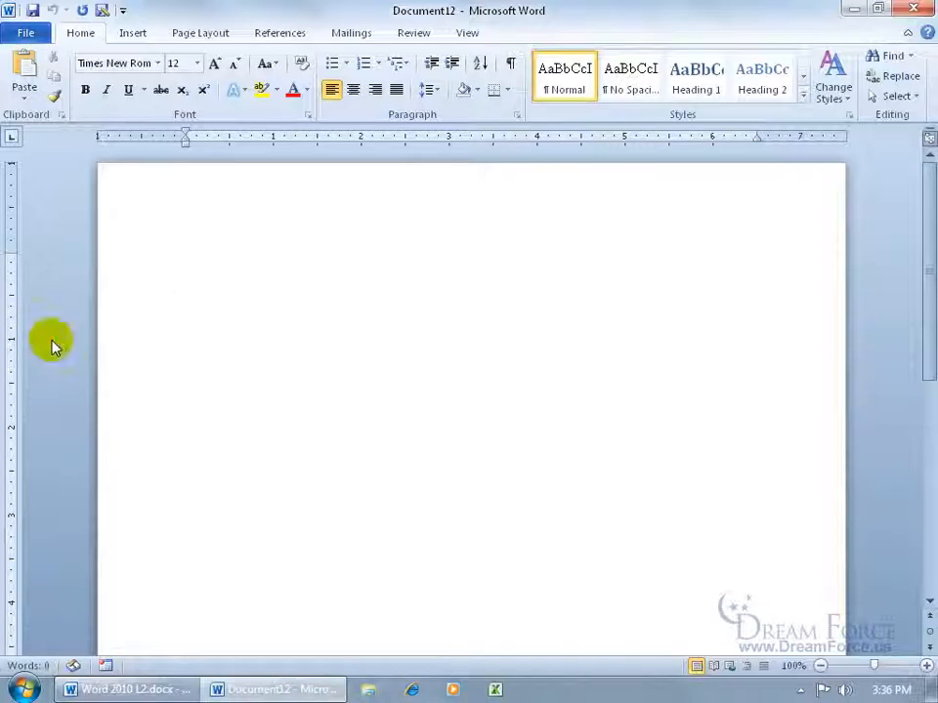
left_click(31, 35)
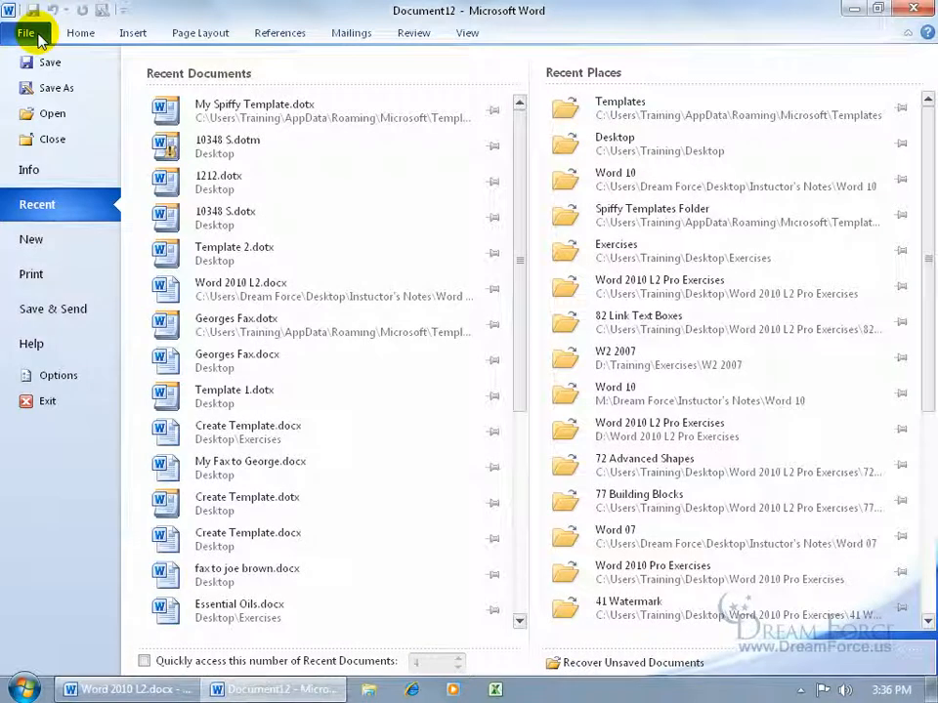
left_click(57, 244)
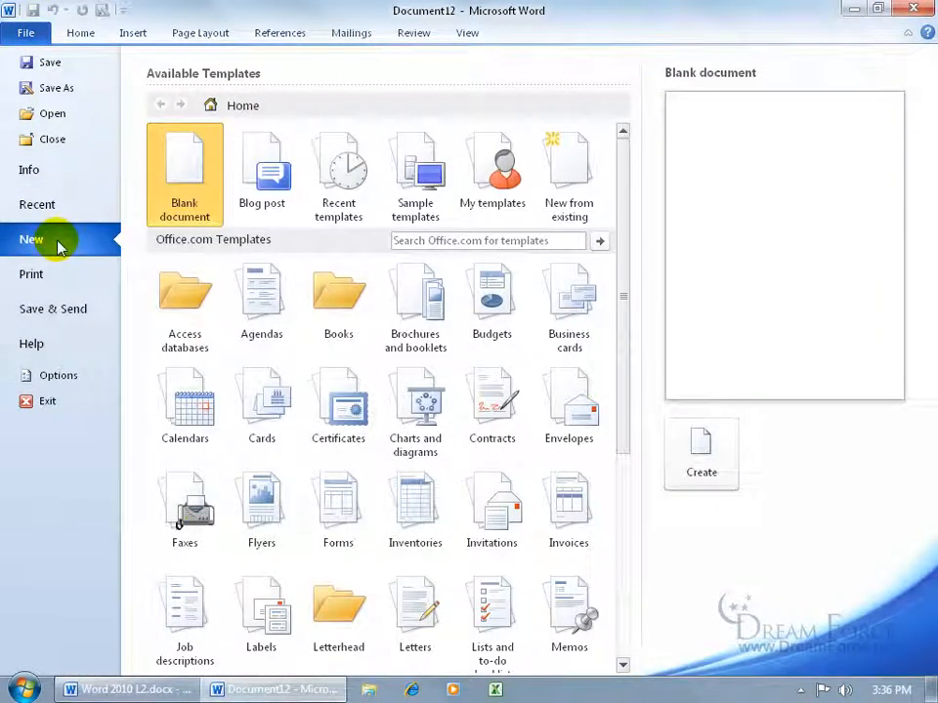
left_click(506, 206)
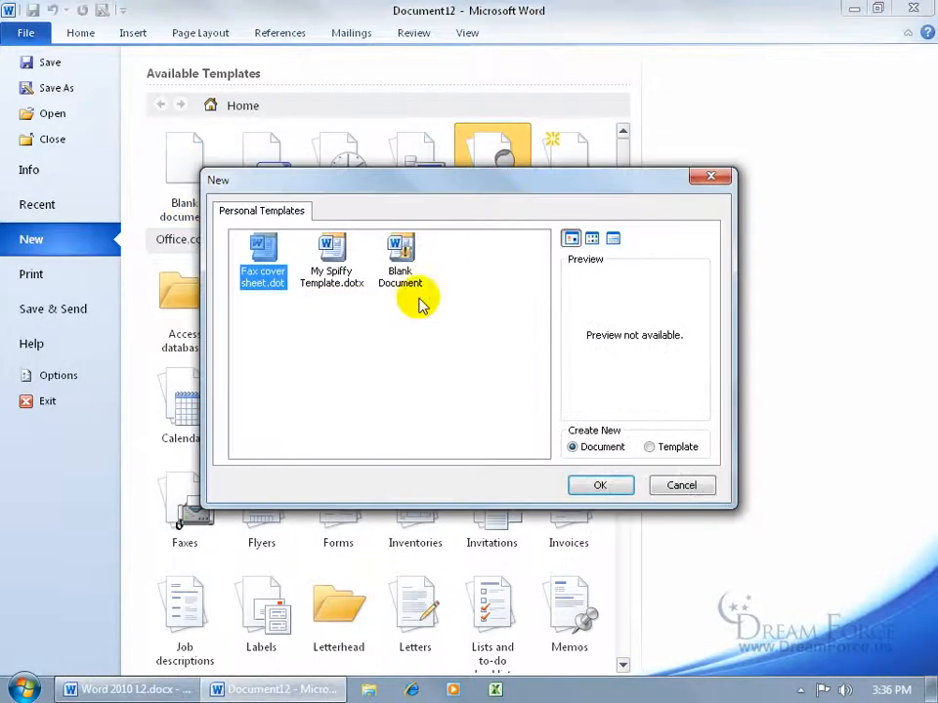
left_click(333, 275)
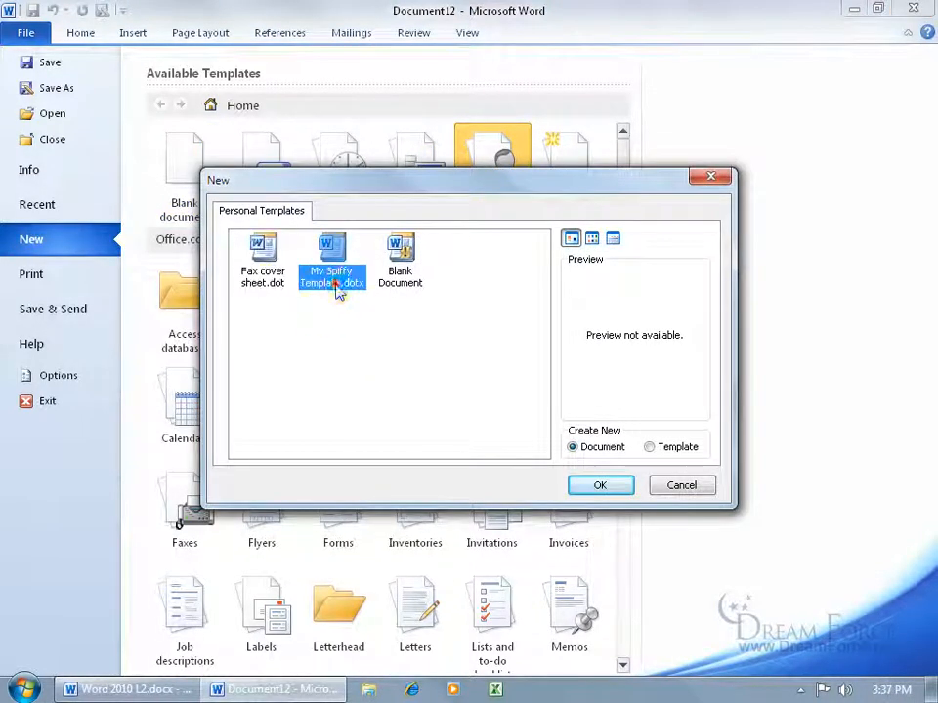
double_click(331, 265)
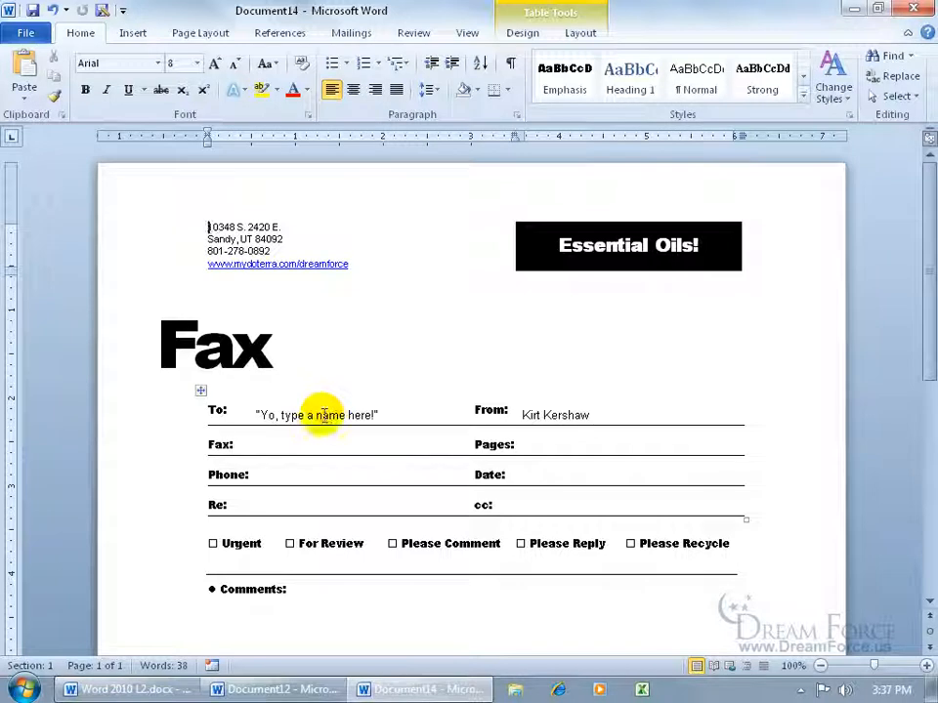
left_click(324, 418)
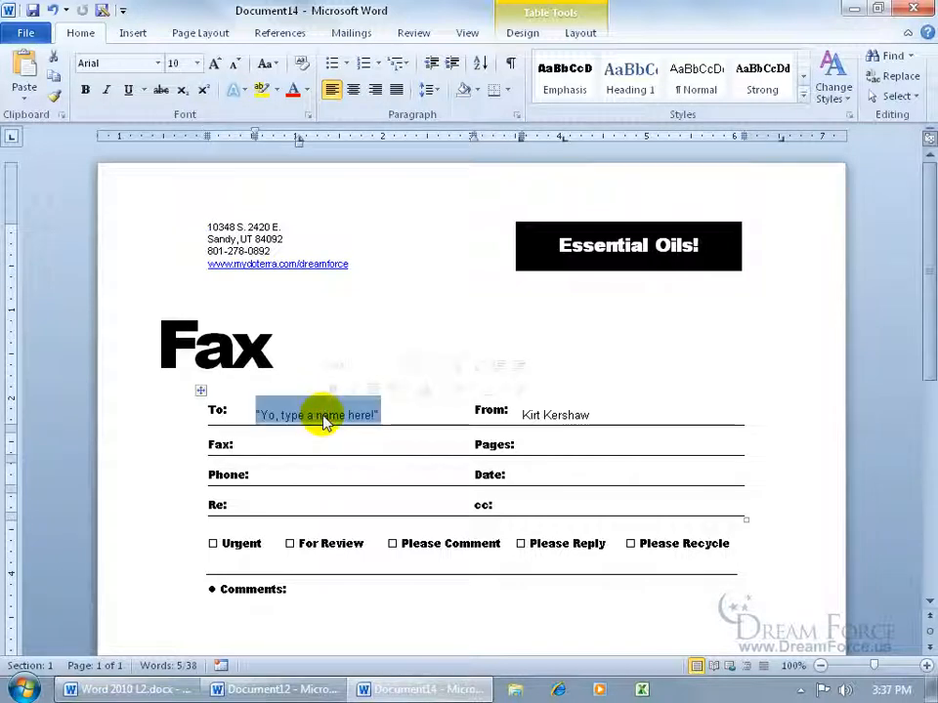
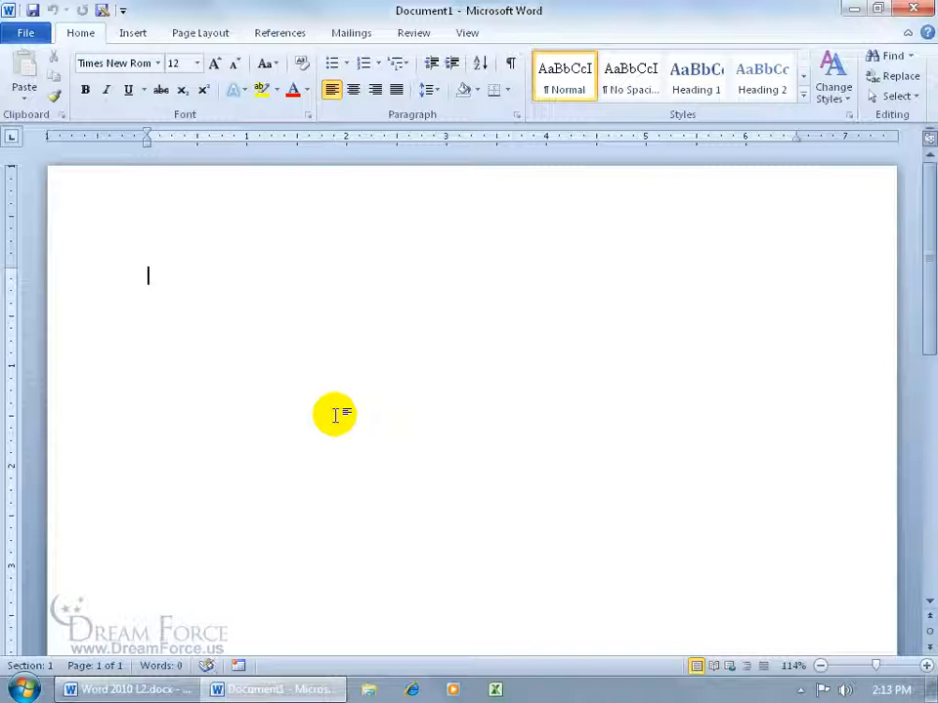
- Minimize Word and open the Exercises folder on the desktop
left_click(854, 11)
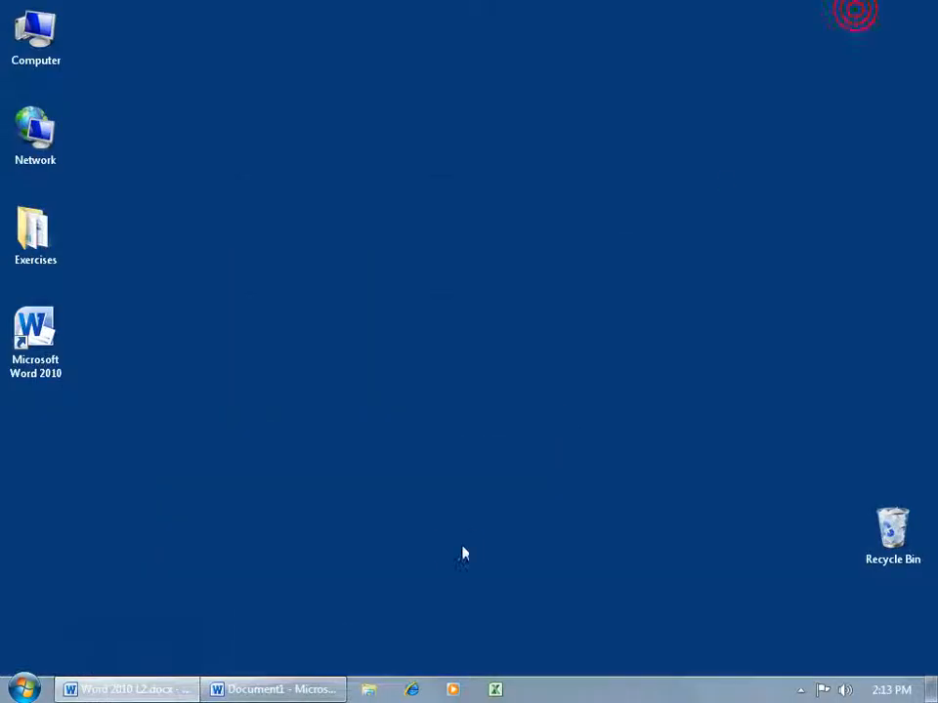
left_click(44, 248)
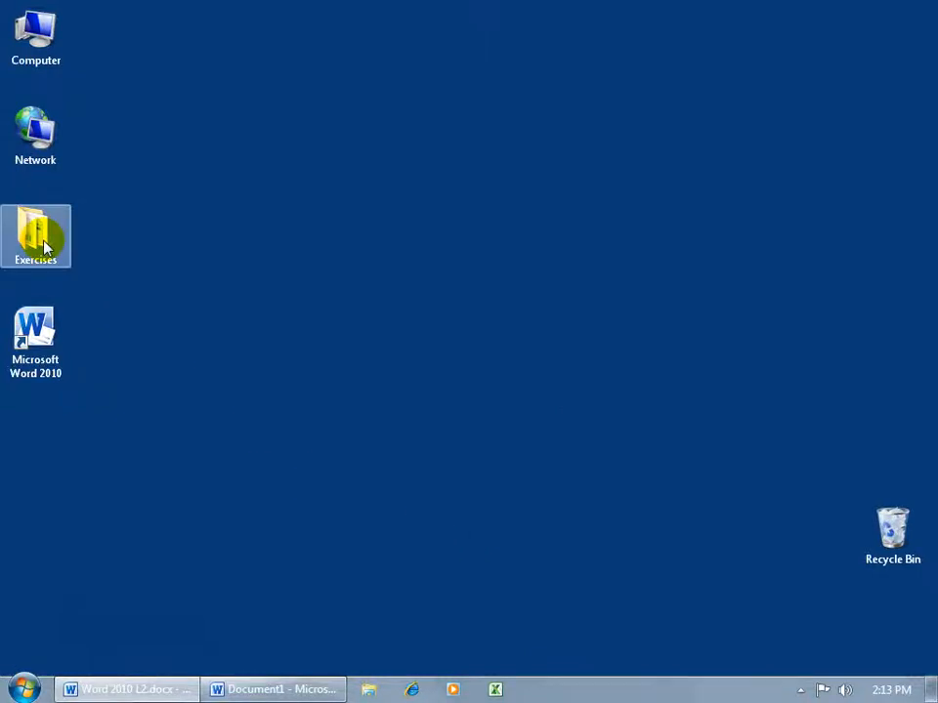
double_click(44, 248)
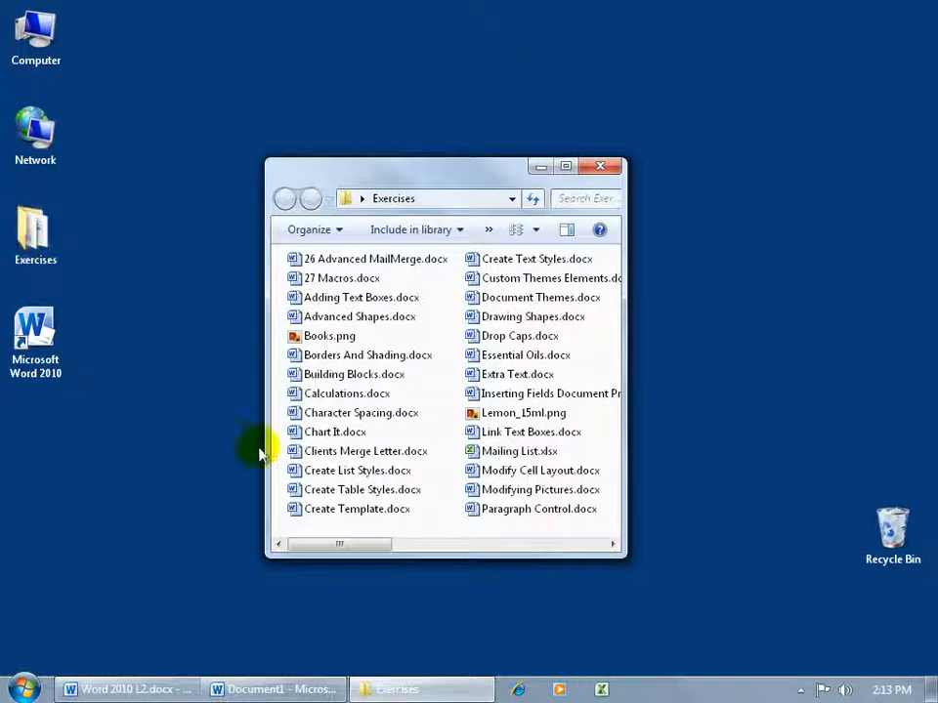
- Open and close Clients Merge Letter.docx, then select Mailing List.xlsx
double_click(322, 455)
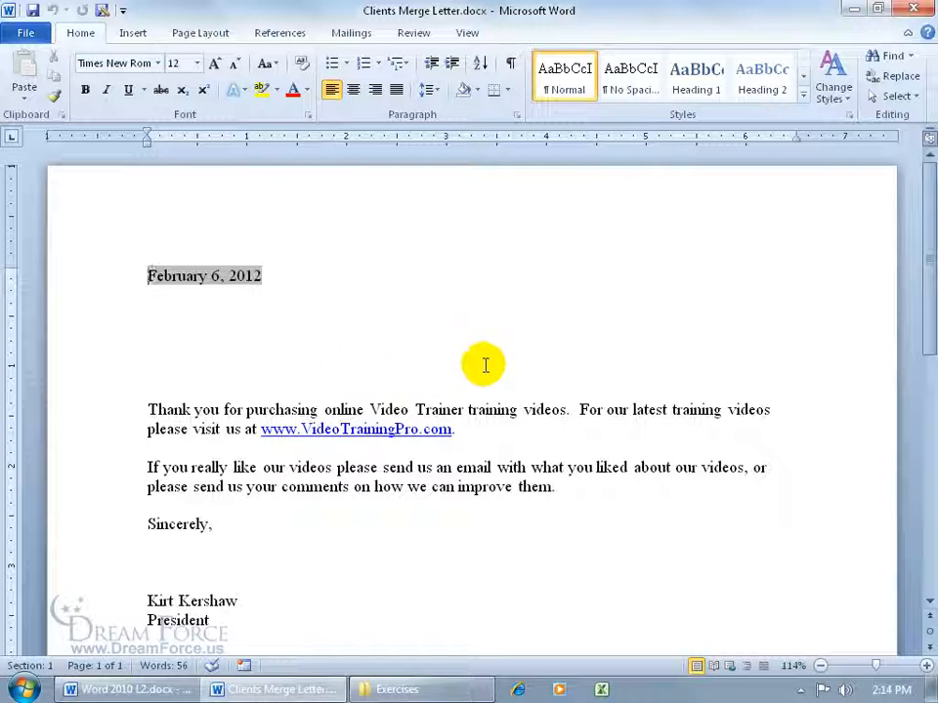
left_click(912, 9)
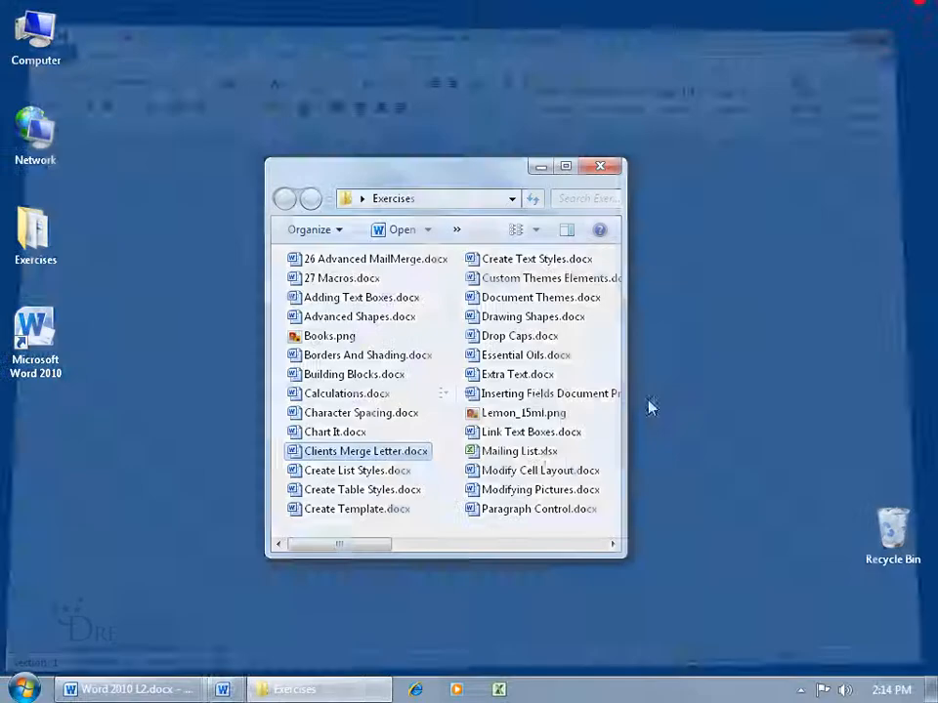
left_click(517, 449)
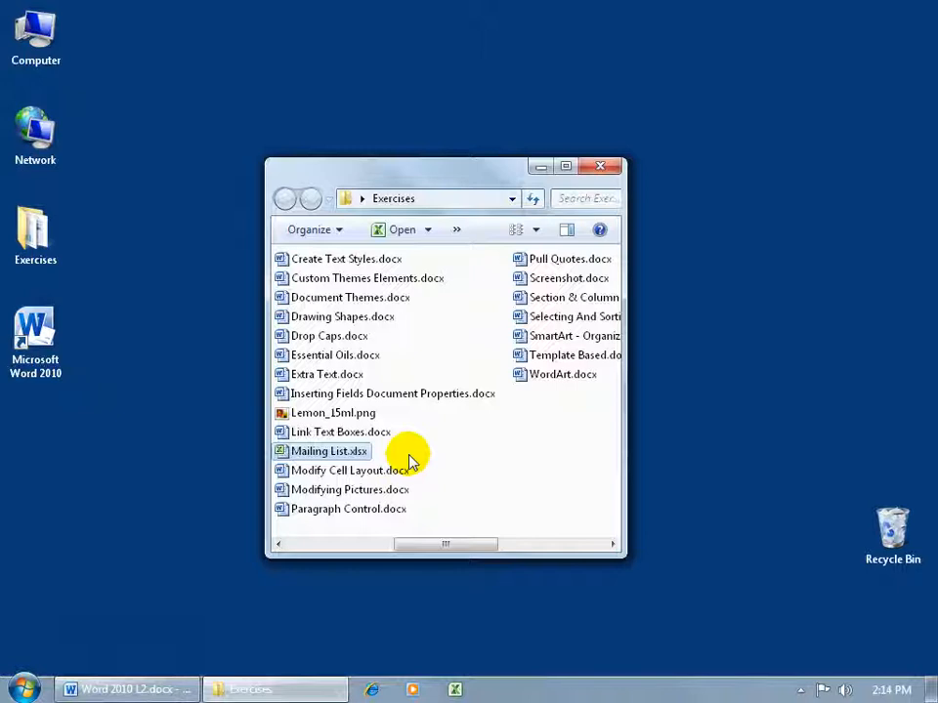
double_click(328, 453)
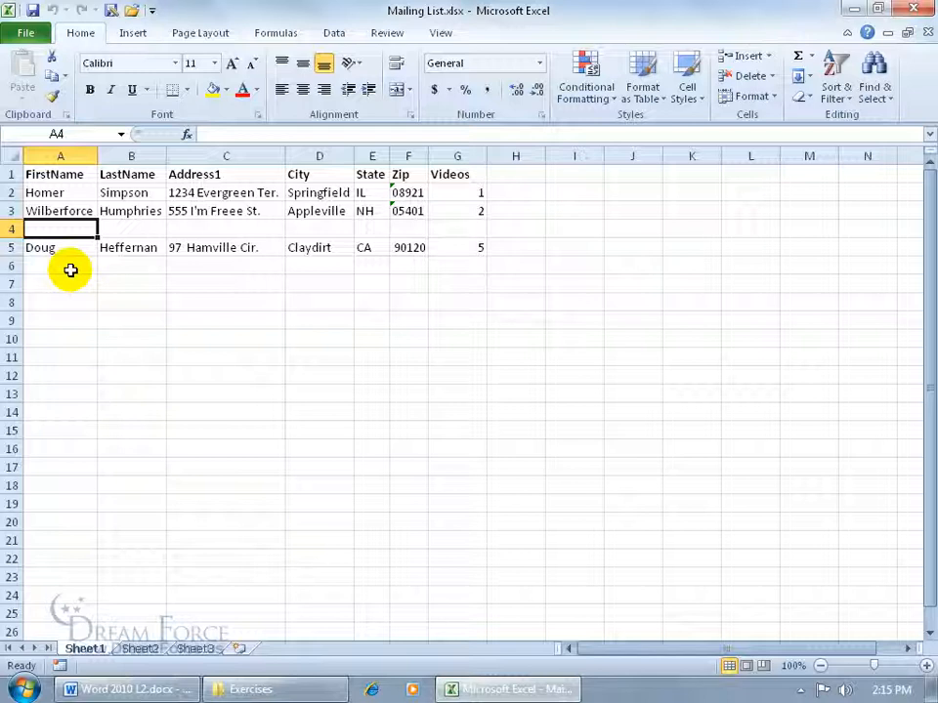
left_click(911, 15)
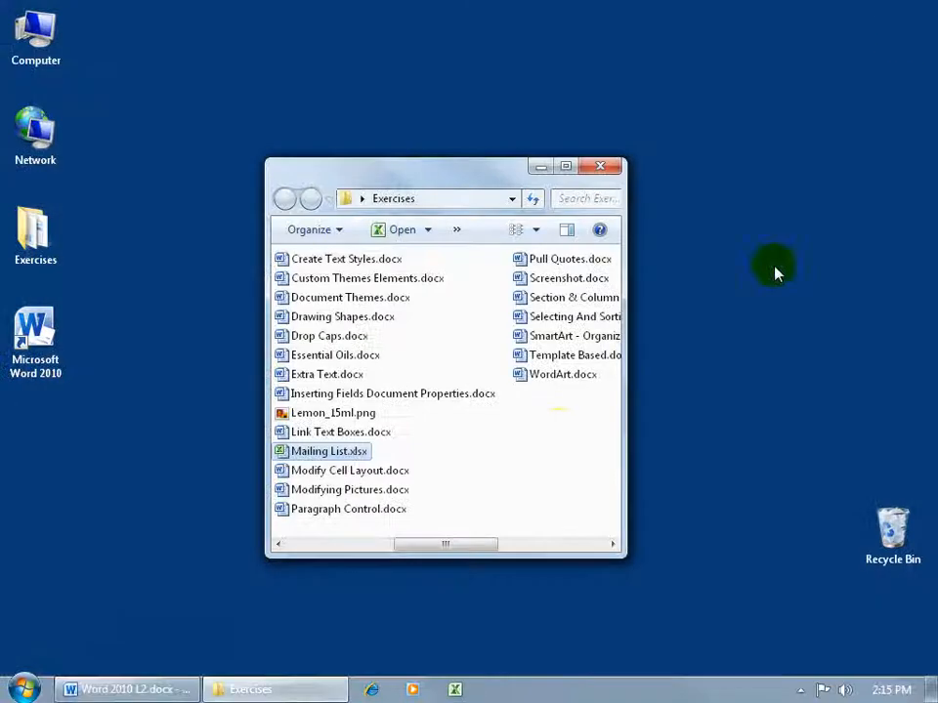
left_click_drag(461, 545, 346, 549)
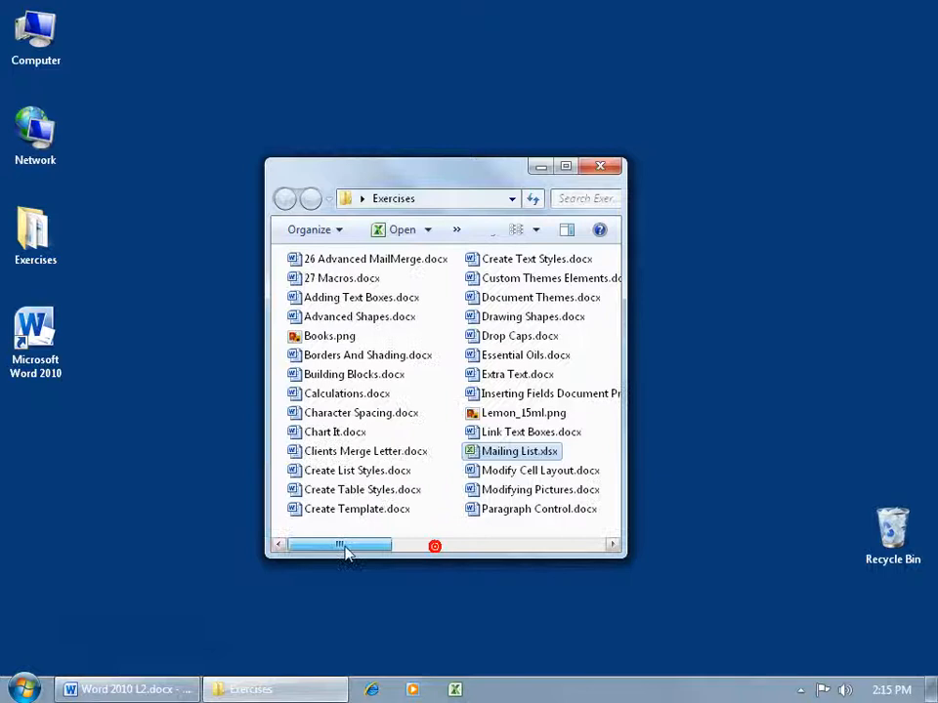
- Launch Word 2010 from its desktop shortcut to get a blank Document2
left_click(365, 453)
left_click(49, 332)
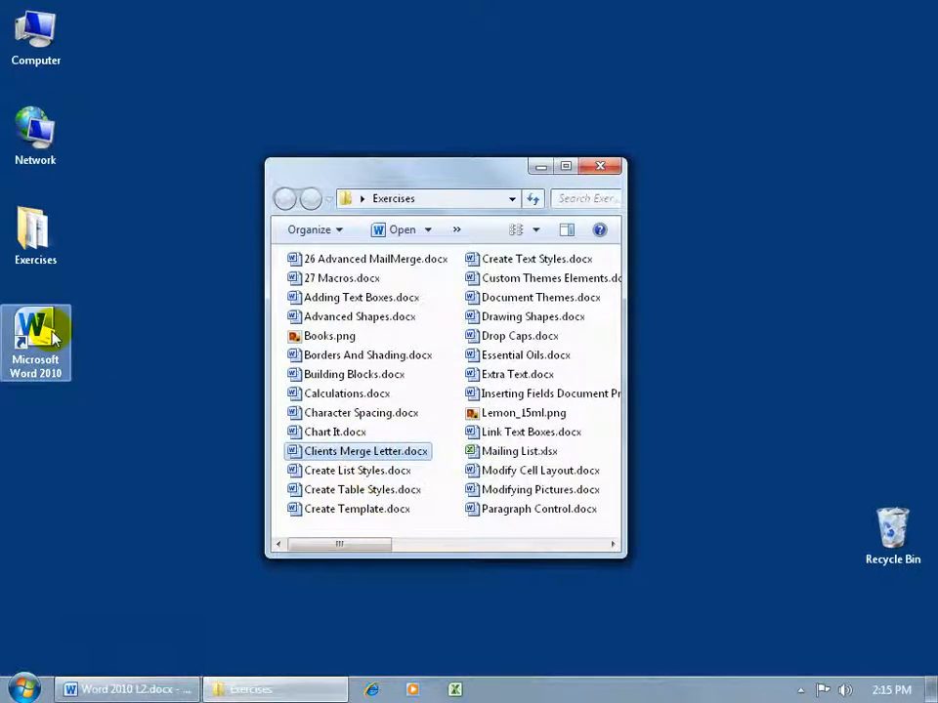
double_click(50, 334)
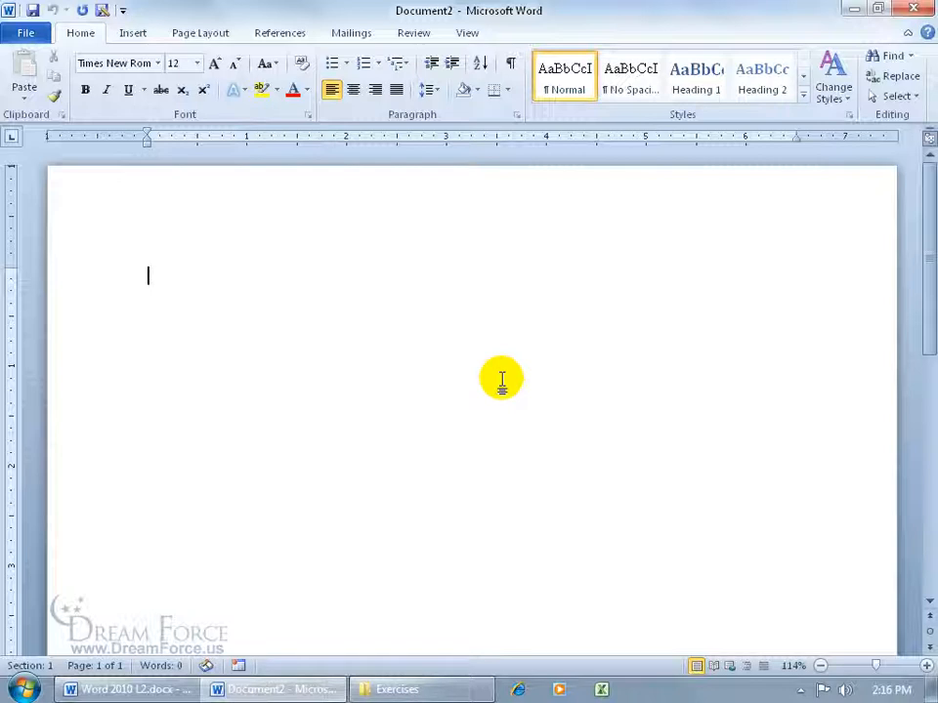
- Start the Step by Step Mail Merge Wizard for Letters and advance to Starting document
left_click(350, 39)
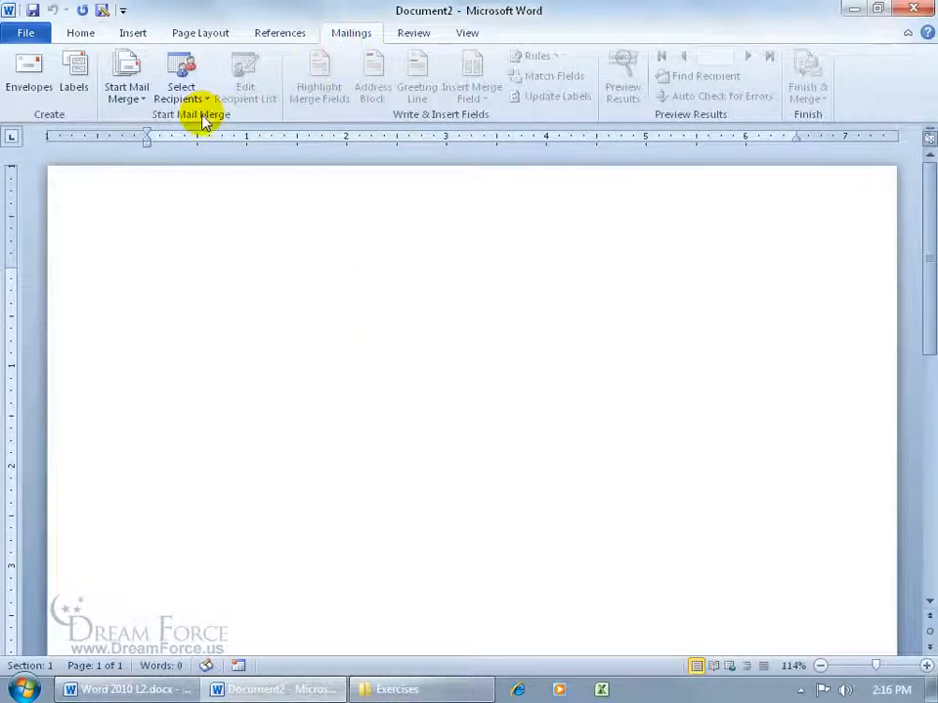
left_click(130, 96)
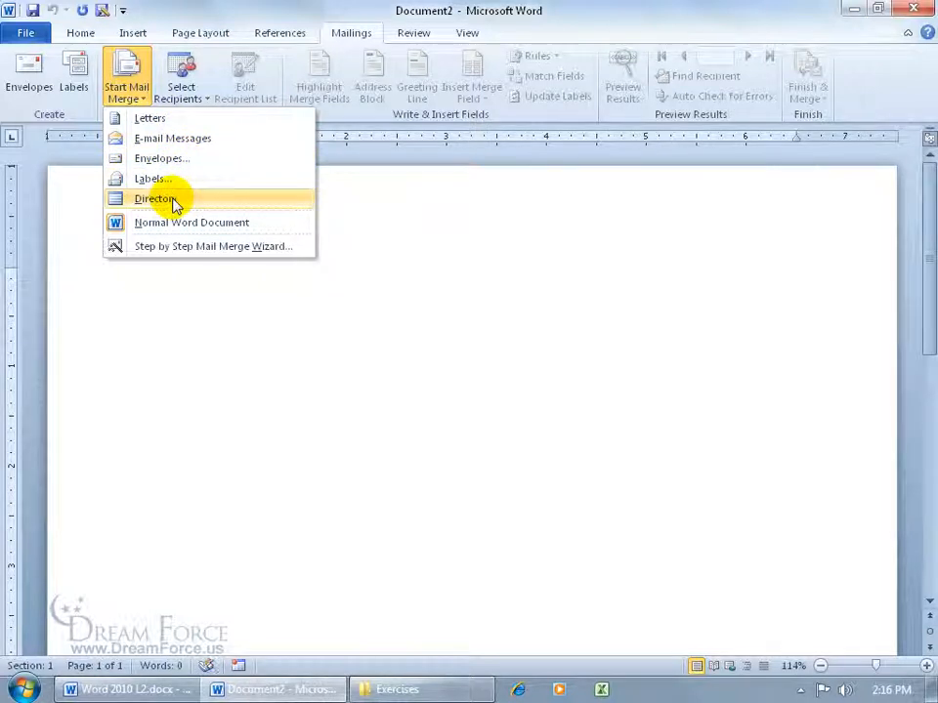
left_click(189, 246)
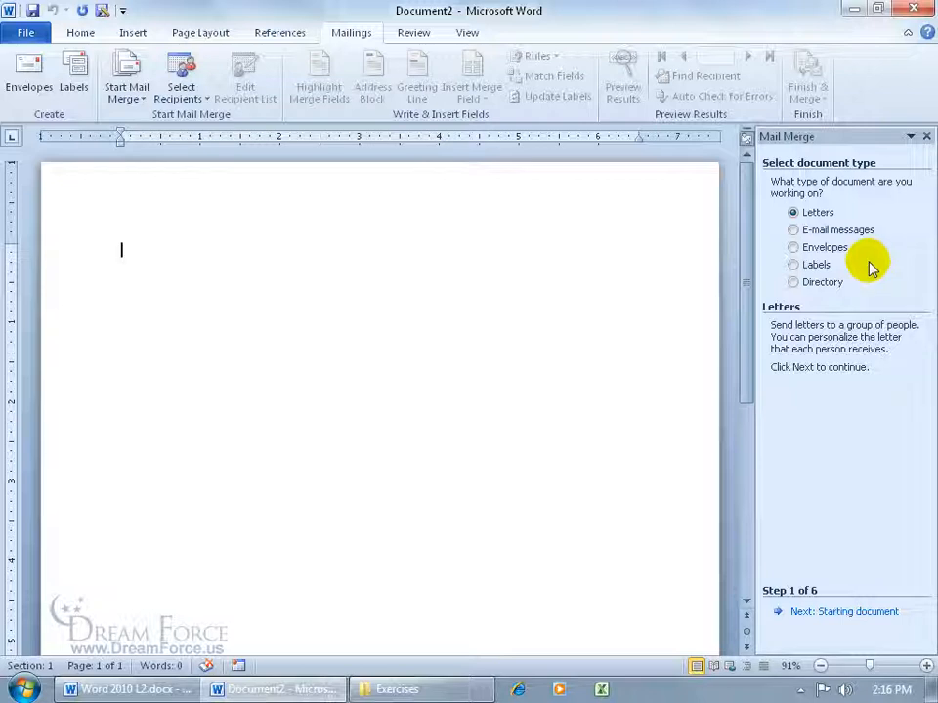
left_click(818, 616)
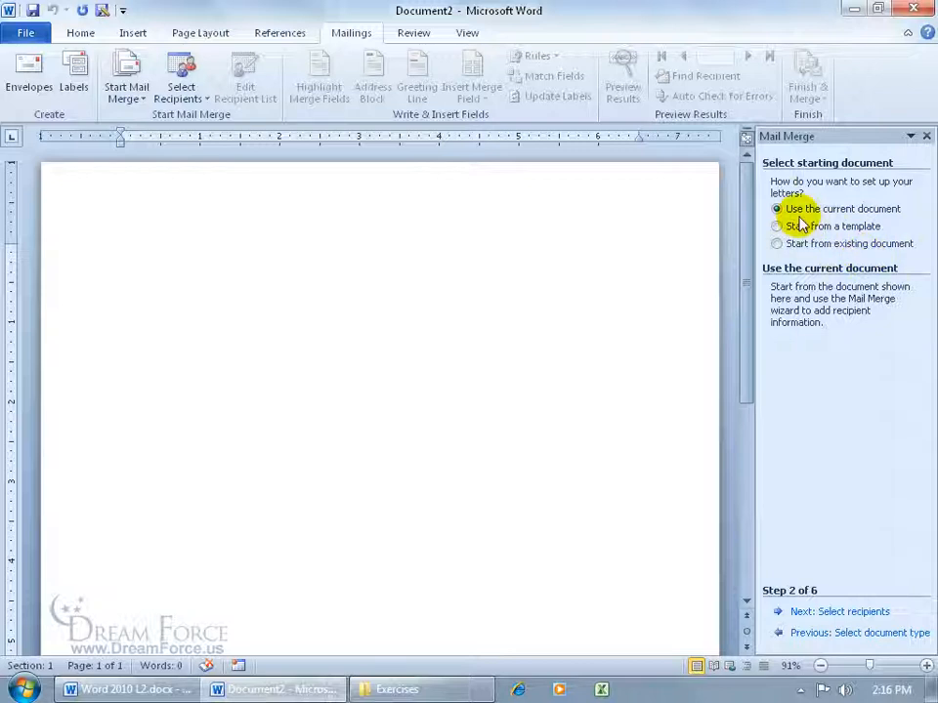
- Type 'Dear' on the blank page, then undo it
left_click(219, 244)
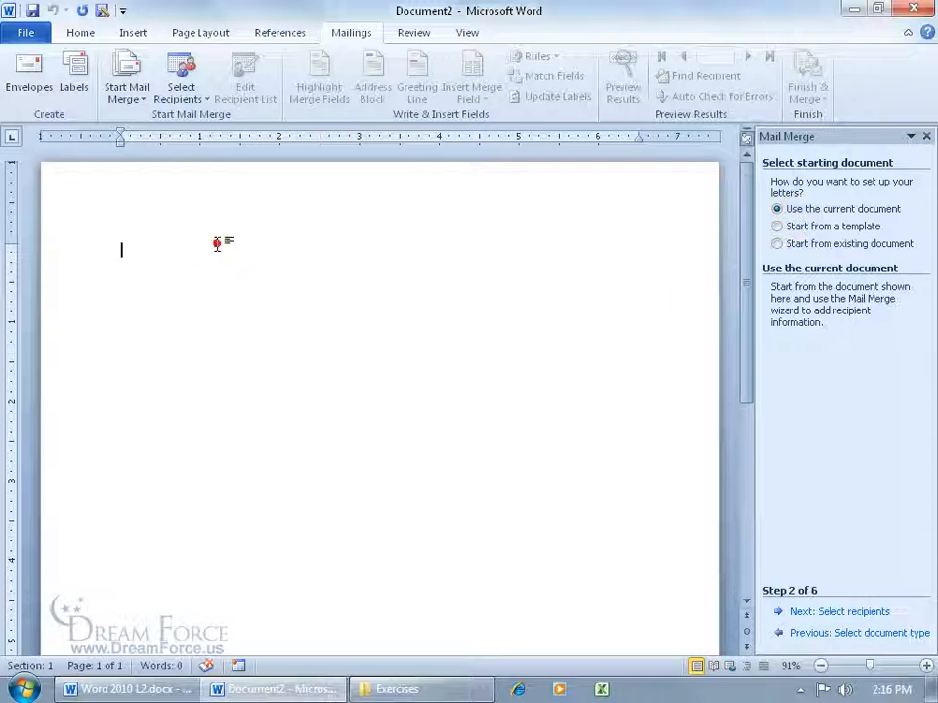
type("Dear")
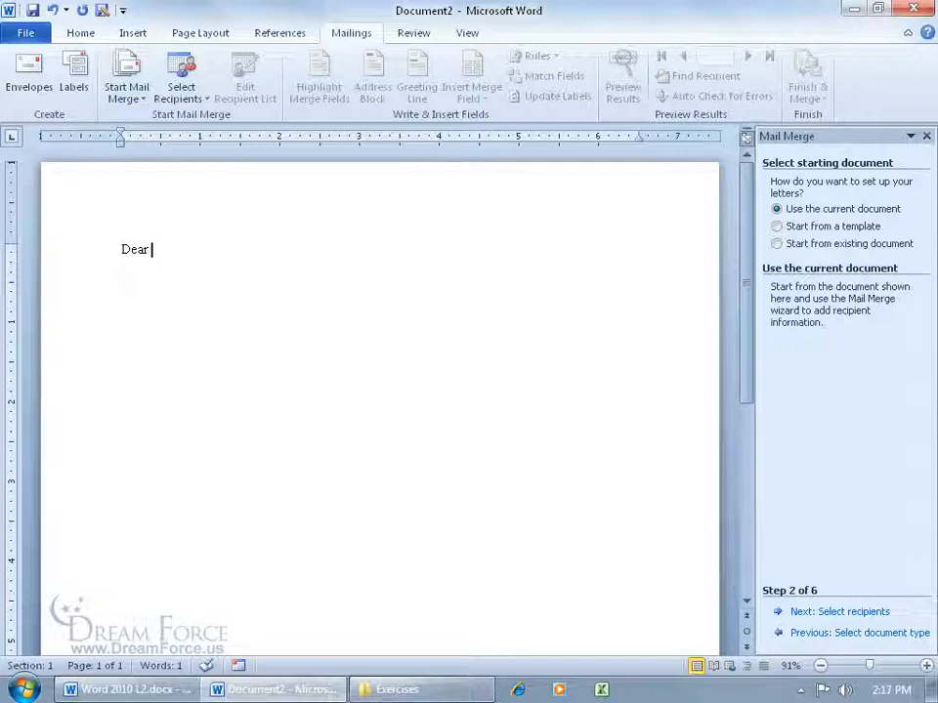
left_click(51, 10)
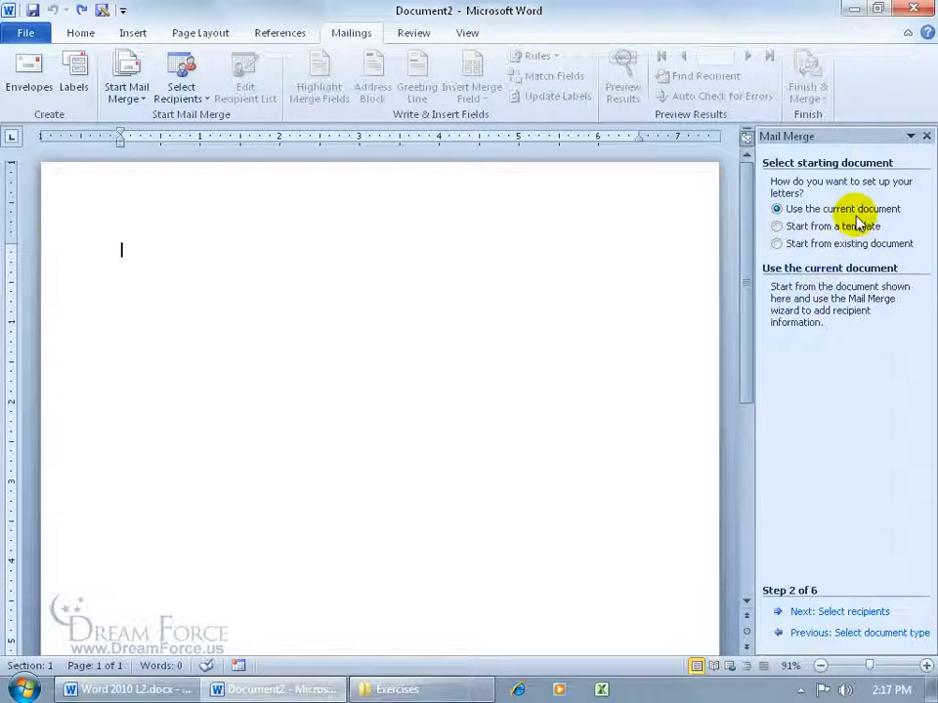
- Start from an existing document: Clients Merge Letter.docx in Desktop > Exercises
left_click(776, 244)
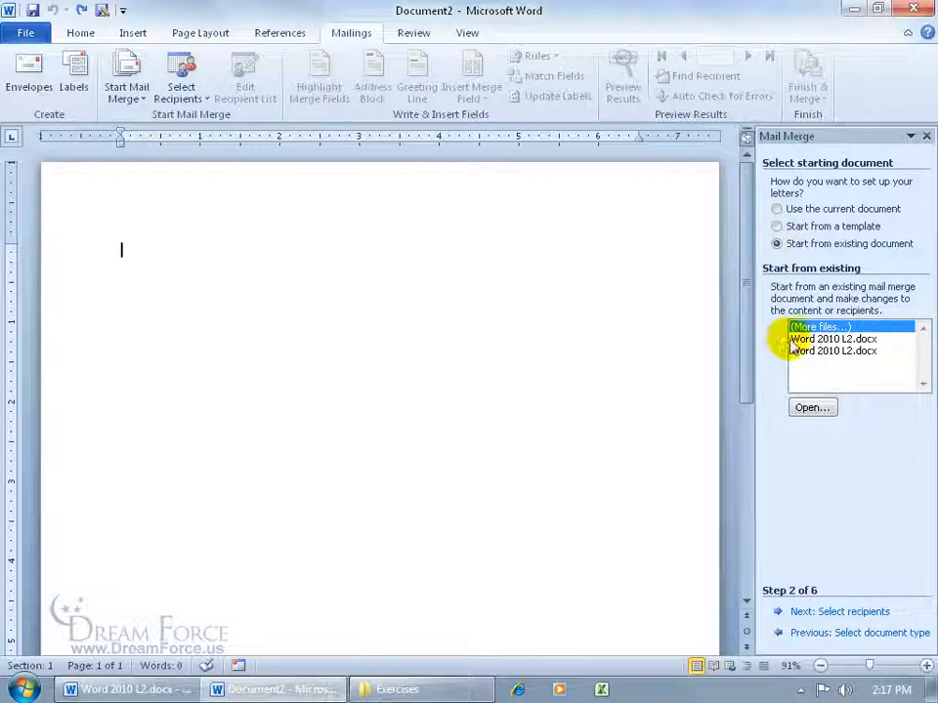
left_click(811, 407)
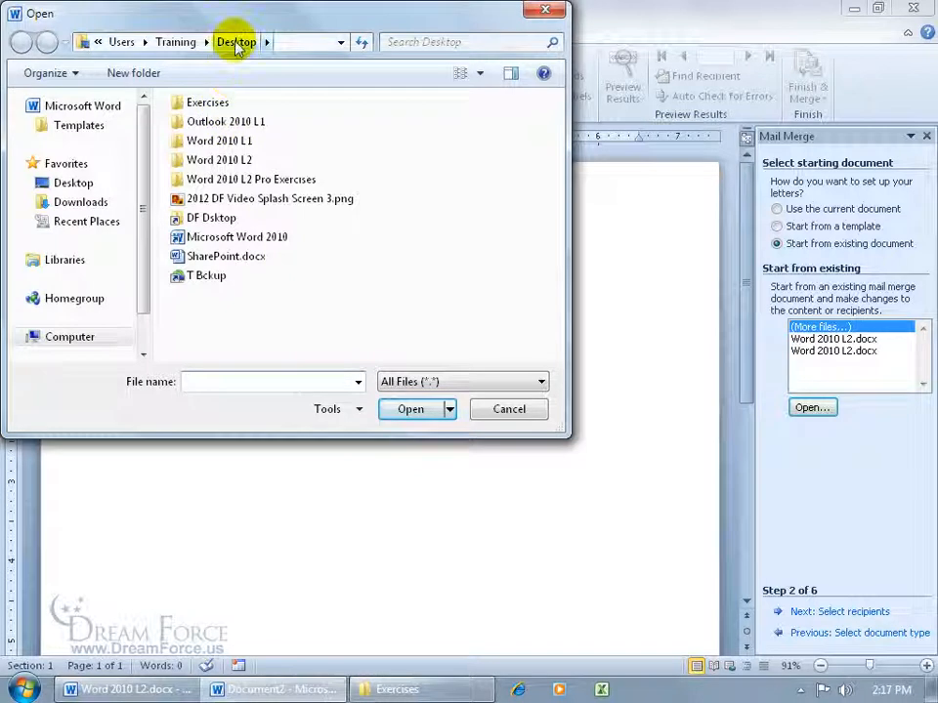
left_click(76, 184)
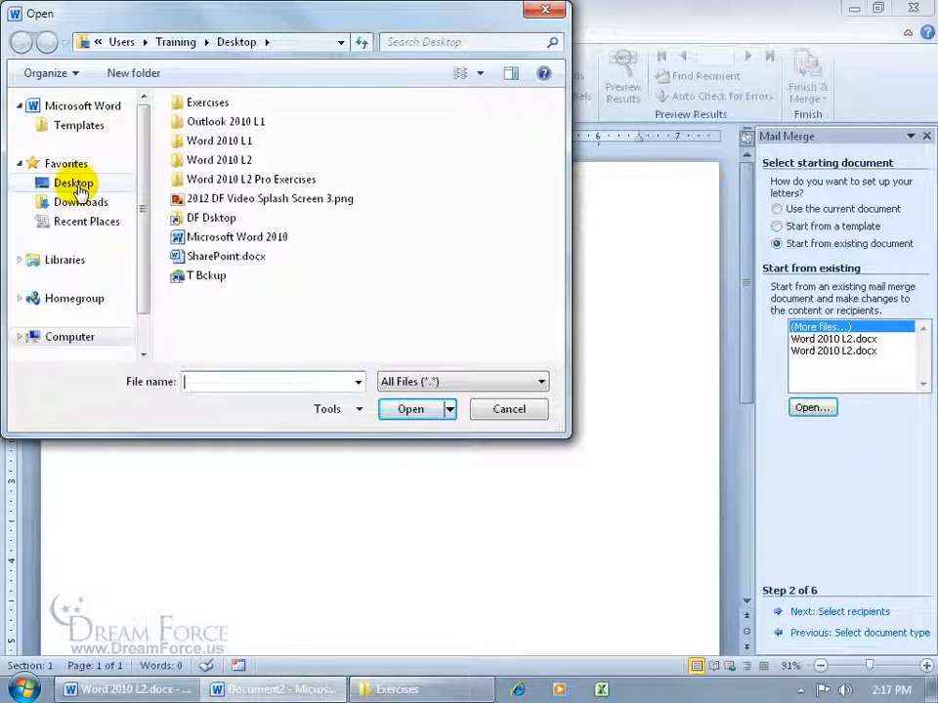
double_click(202, 106)
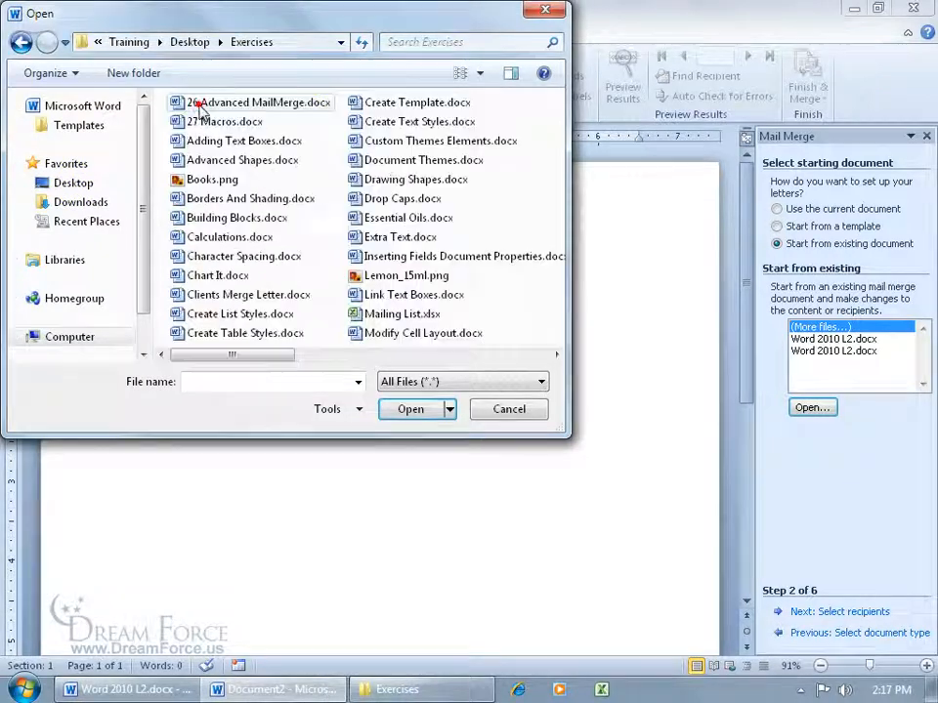
left_click(247, 295)
left_click(414, 409)
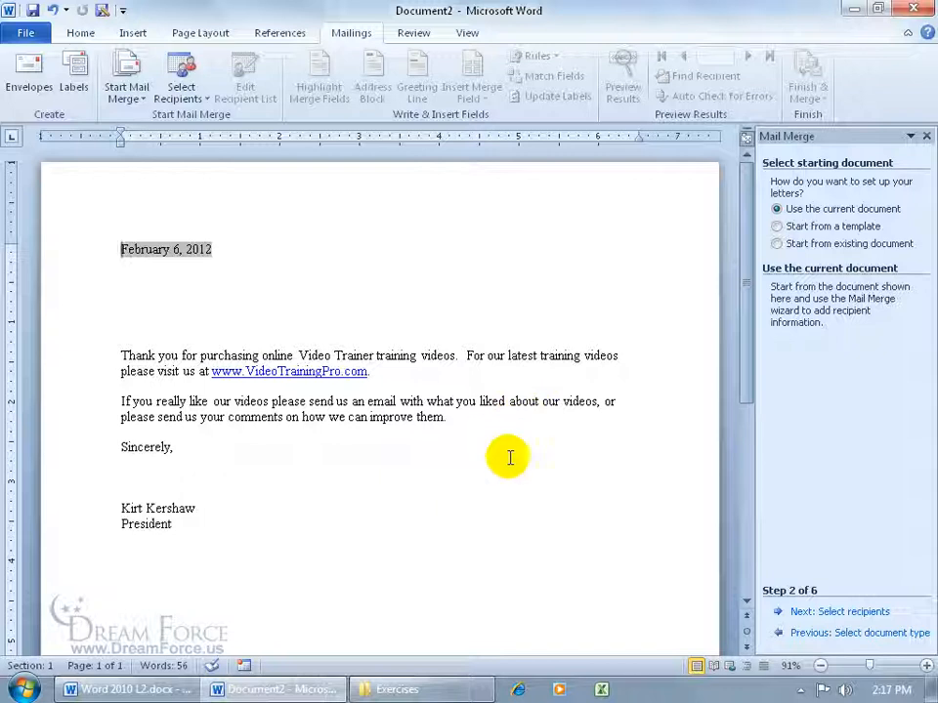
- On step 3, try Outlook contacts, cancel the profile choice, and choose Type a new list
left_click(844, 613)
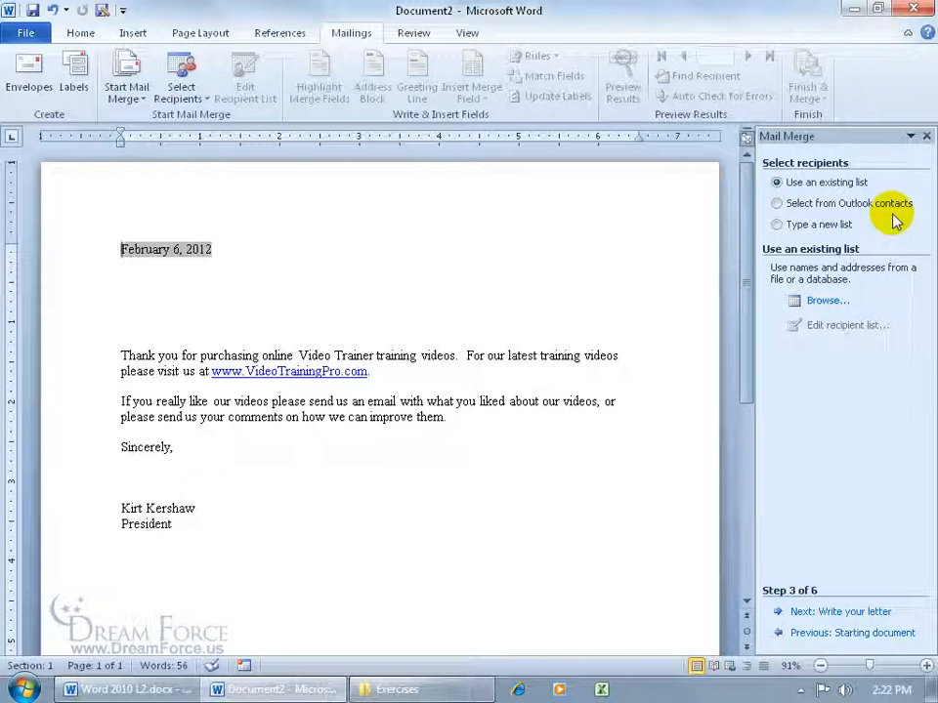
left_click(778, 204)
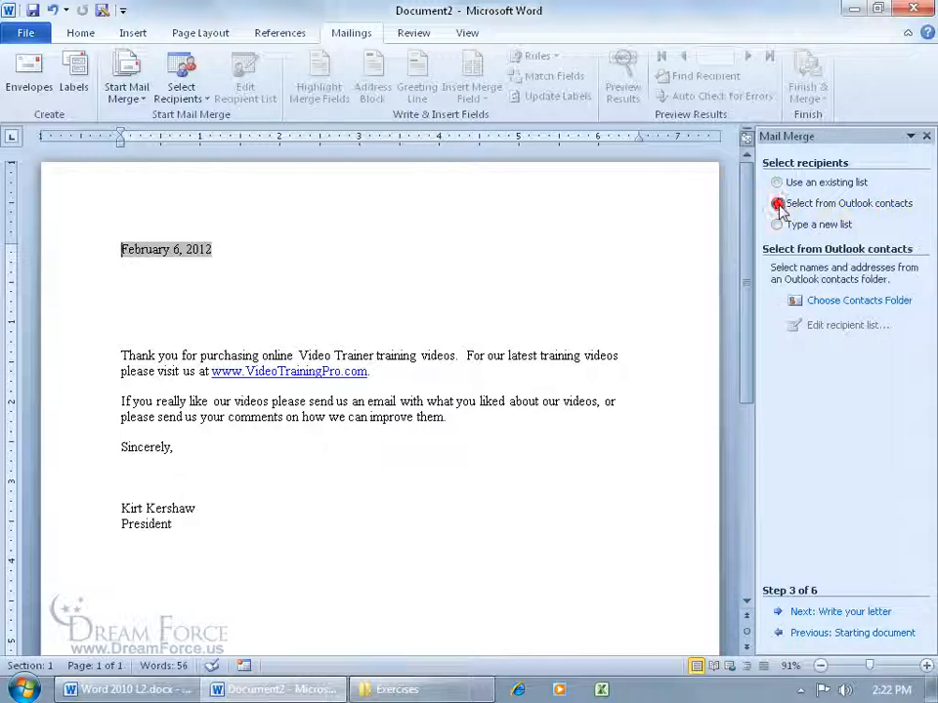
left_click(830, 304)
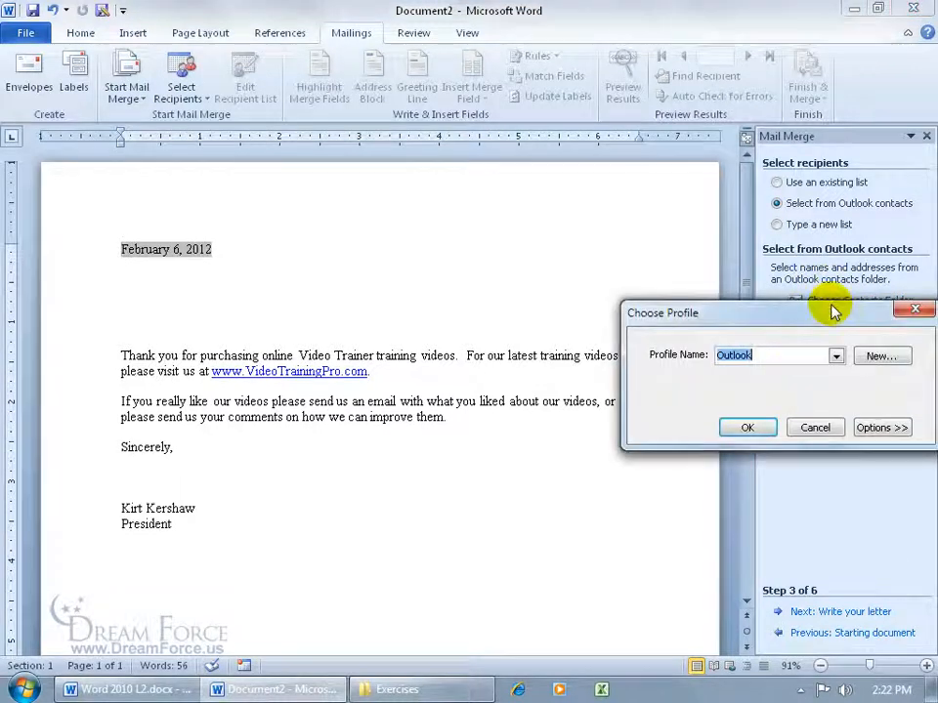
left_click(836, 357)
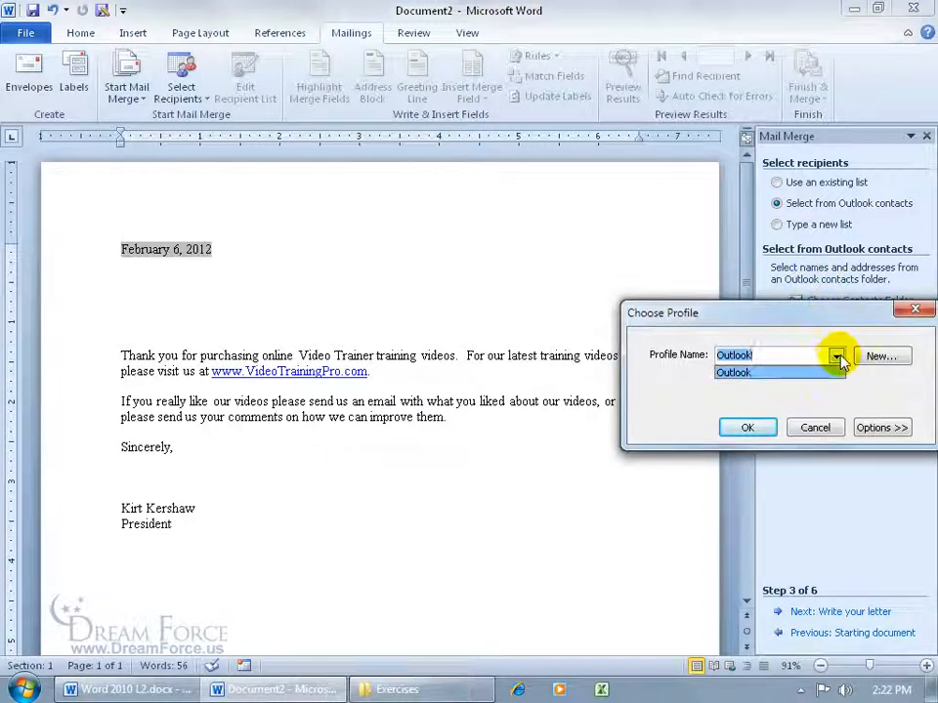
left_click(816, 331)
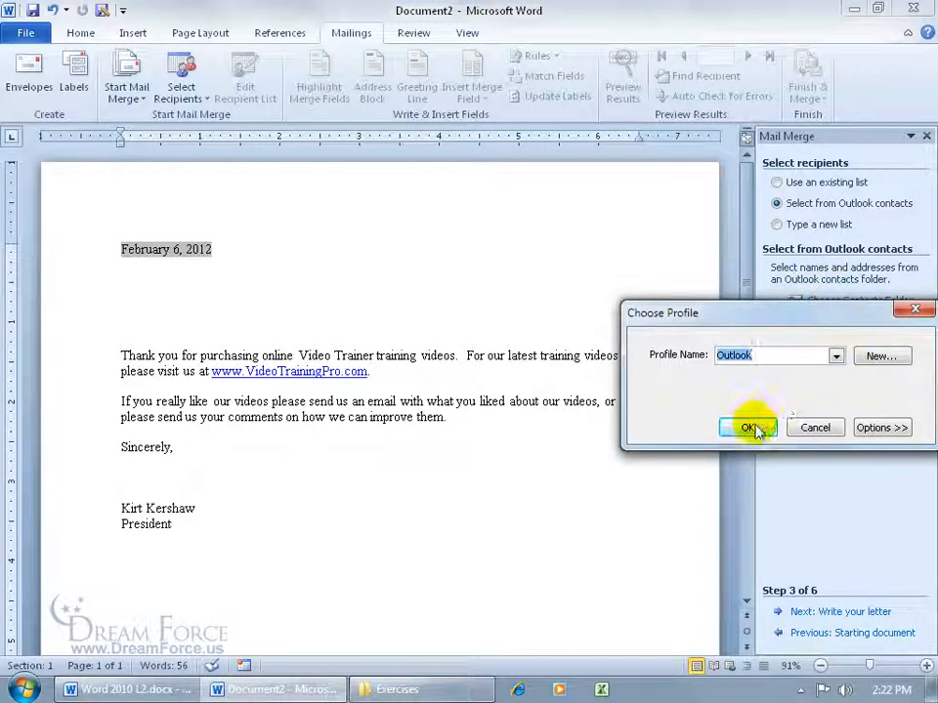
left_click(807, 426)
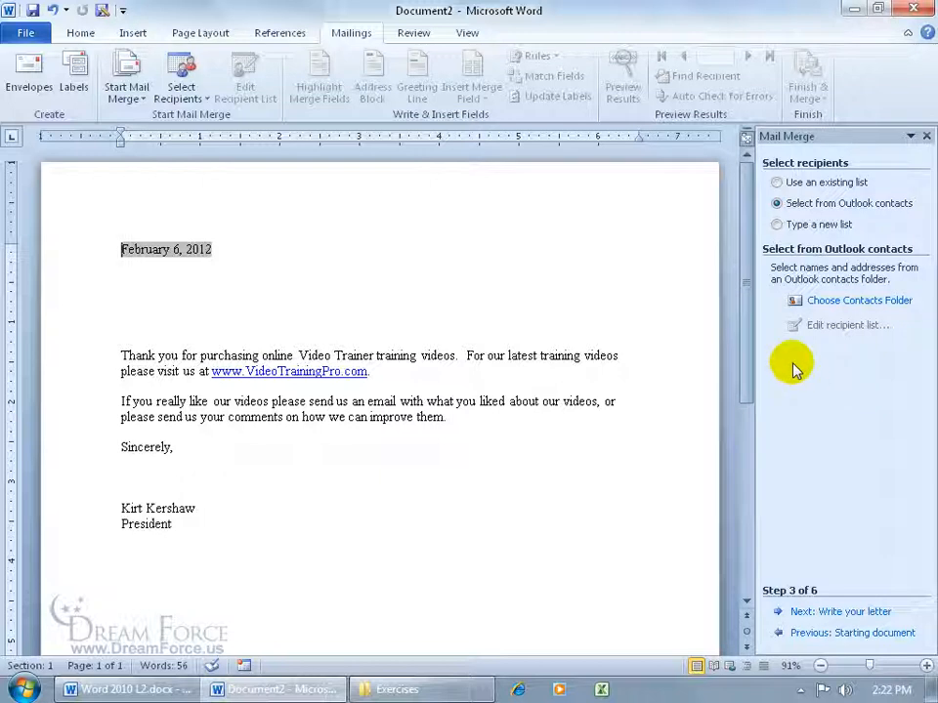
left_click(777, 224)
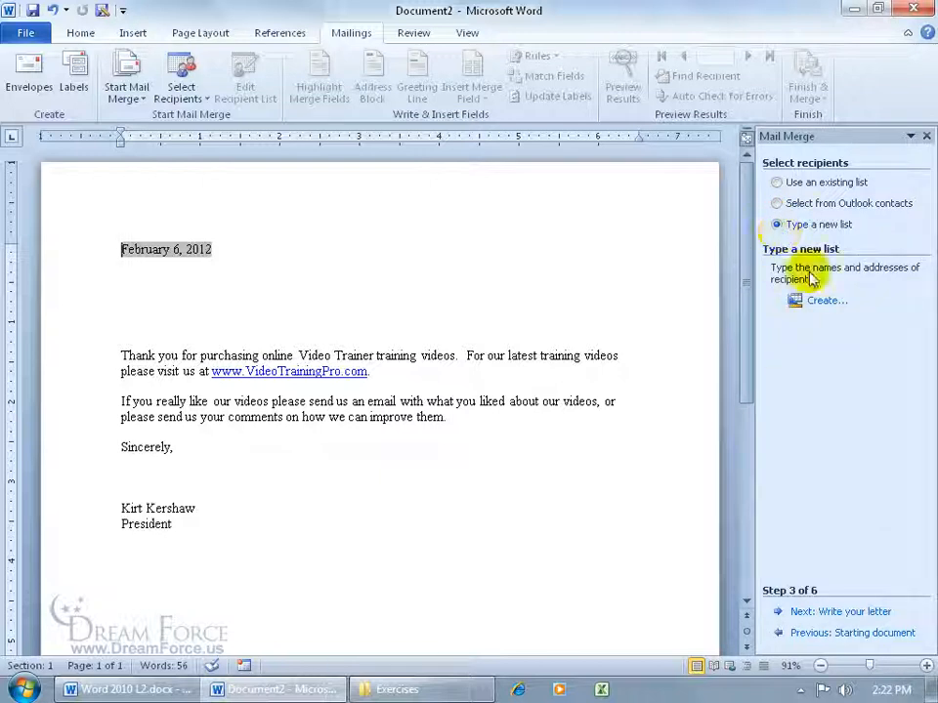
- Create a new address list with a first entry: title Mr, plus first and last name
left_click(826, 302)
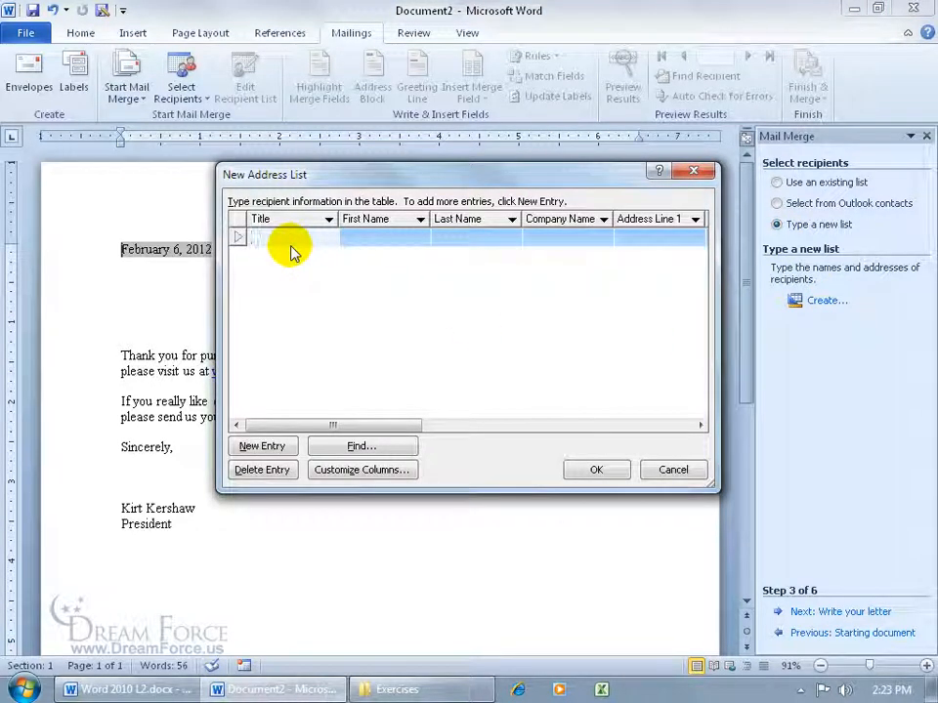
type("Mr")
key("Tab")
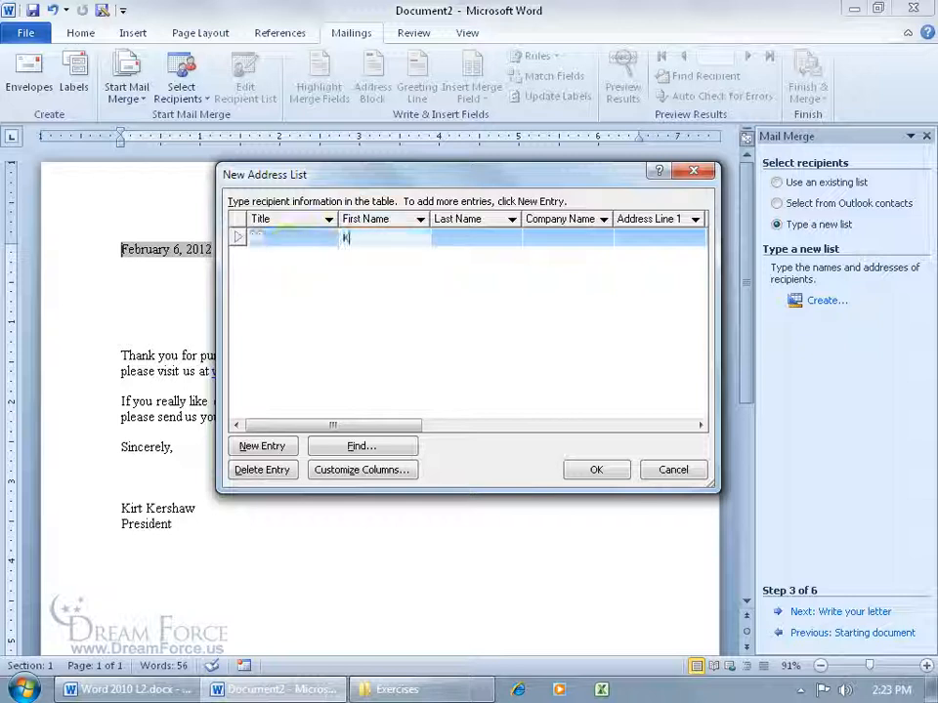
key("Tab")
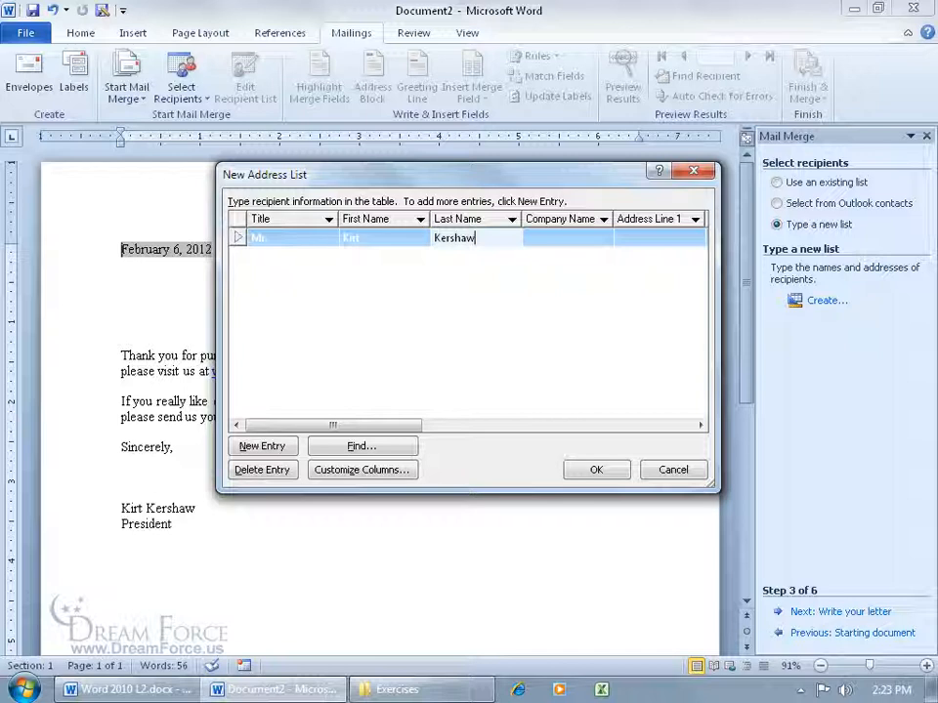
- Add a second entry with title Mrs. and the recipient's first and last name
left_click(261, 446)
type("Mrs.")
key("Tab")
key("Tab")
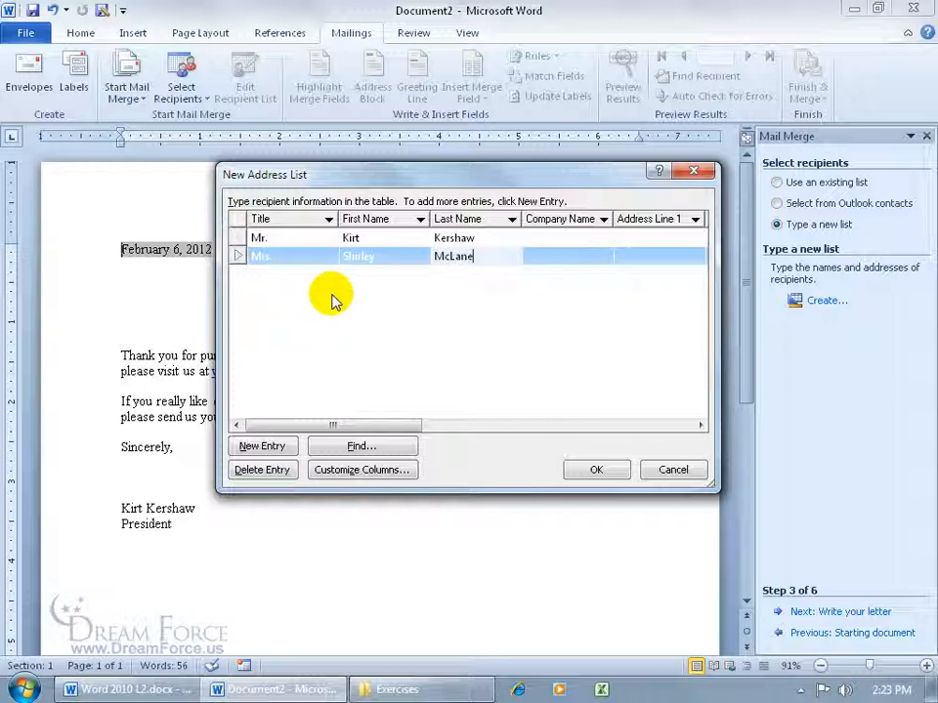
left_click_drag(395, 425, 683, 443)
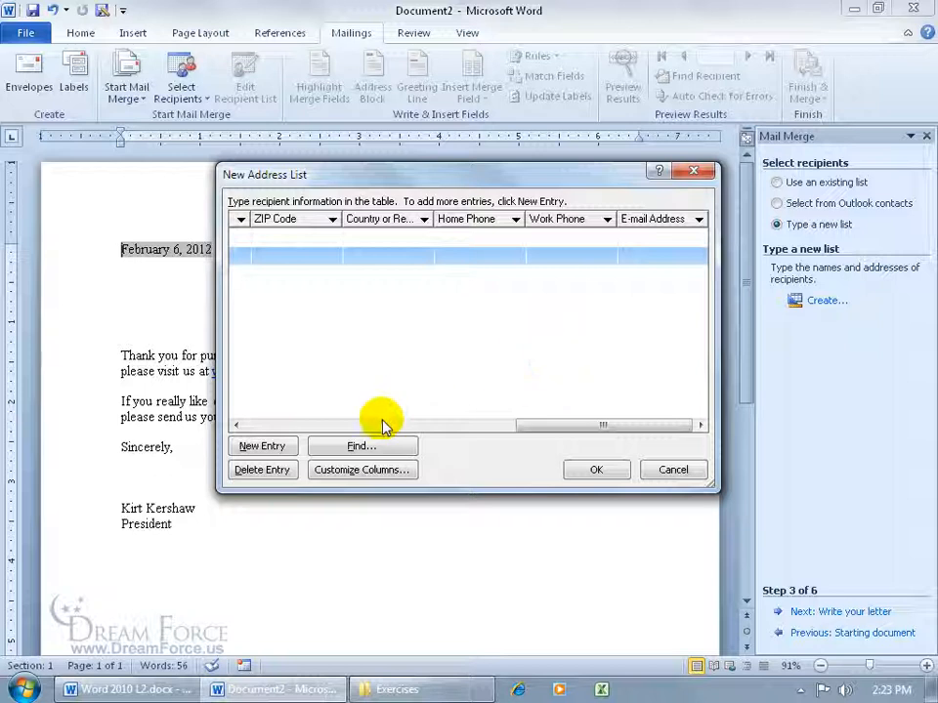
- Add a new address field named Movie Tickets Purchased
left_click(362, 471)
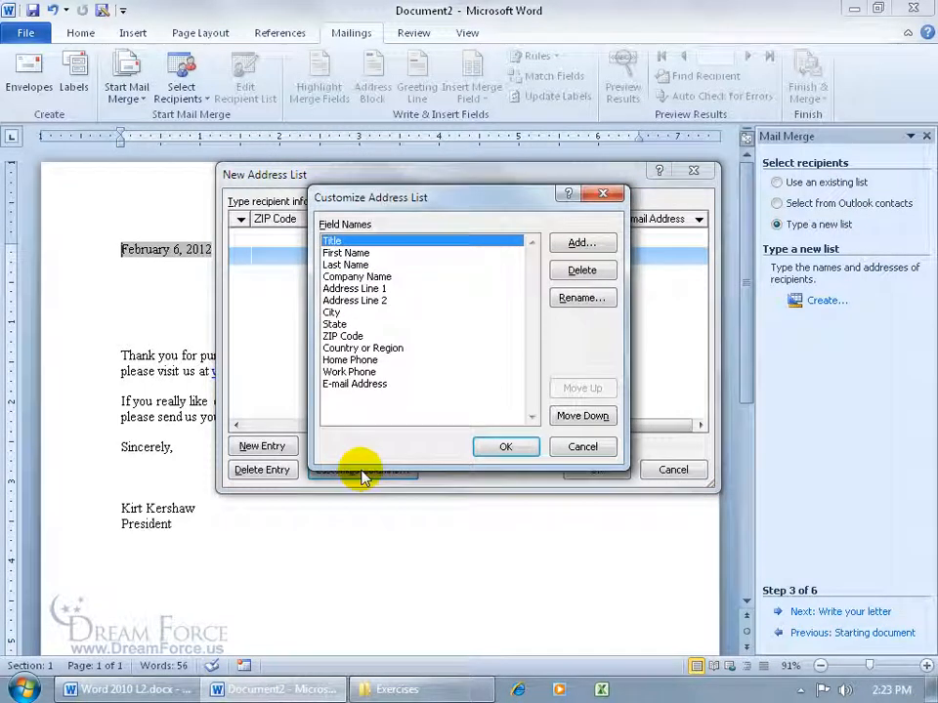
left_click(580, 245)
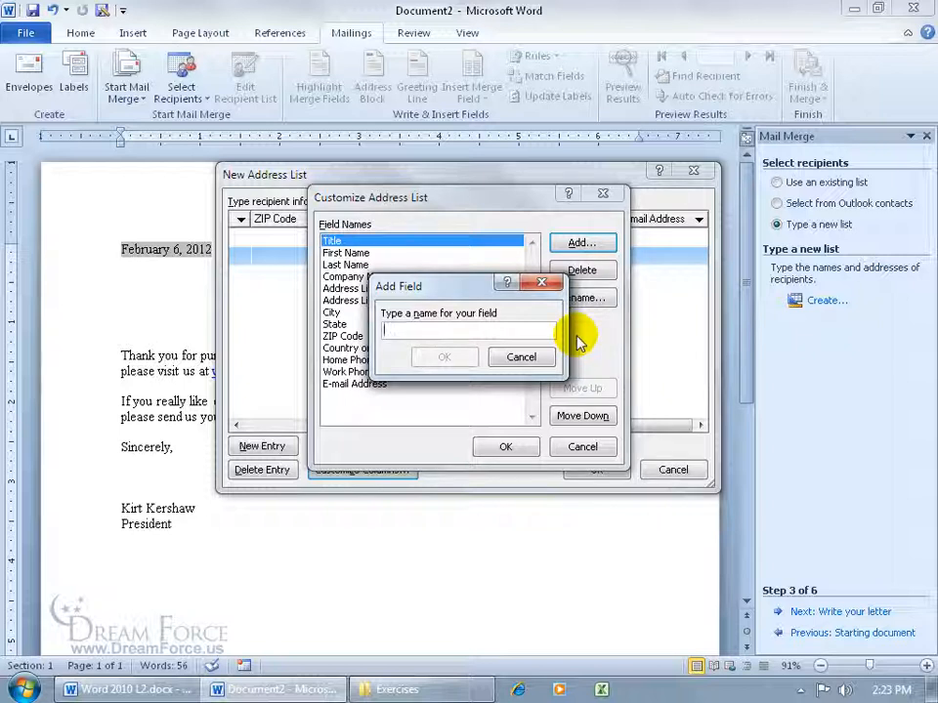
type("Mo")
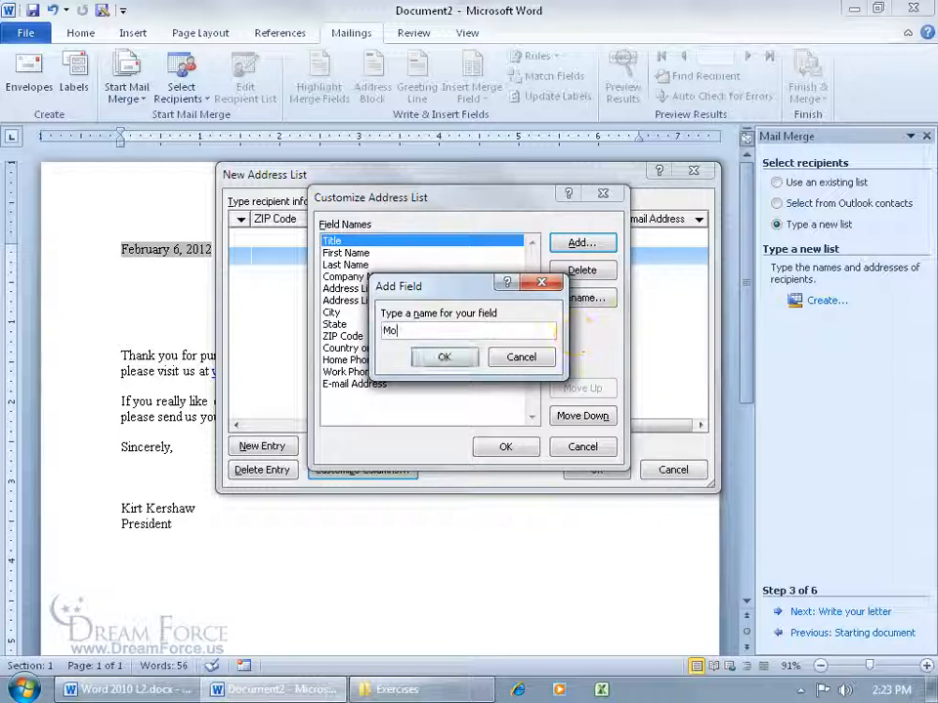
type("vie Tick")
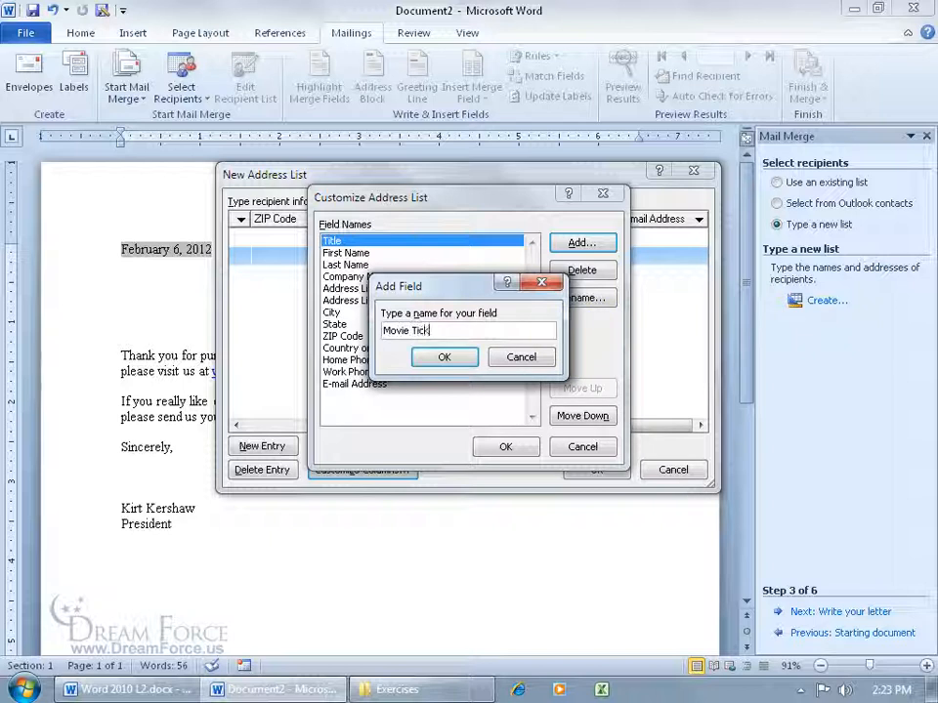
type("ets Purchased")
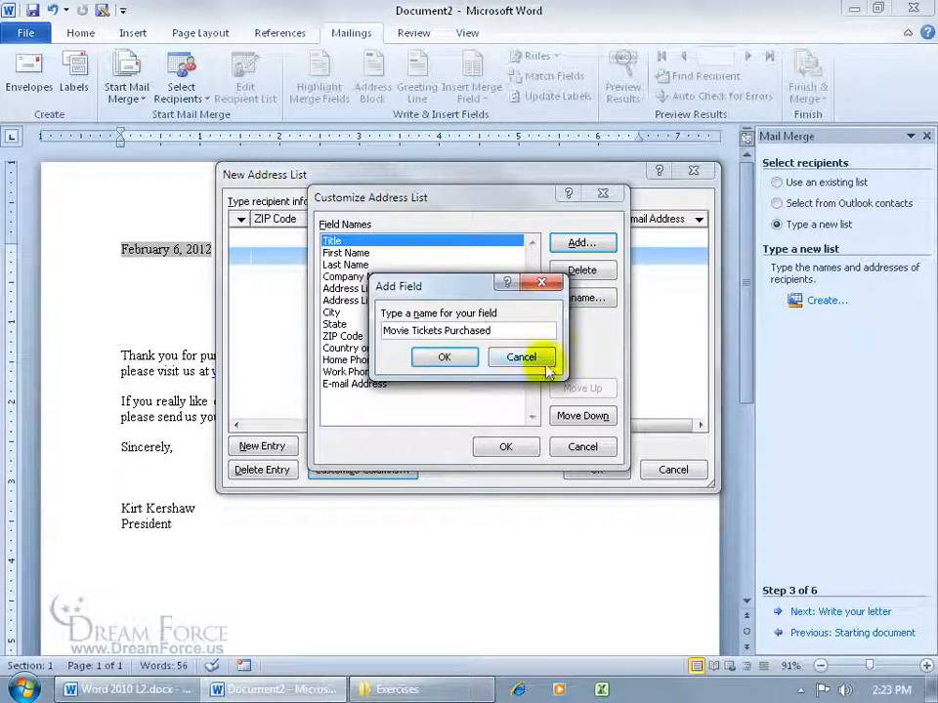
left_click(444, 356)
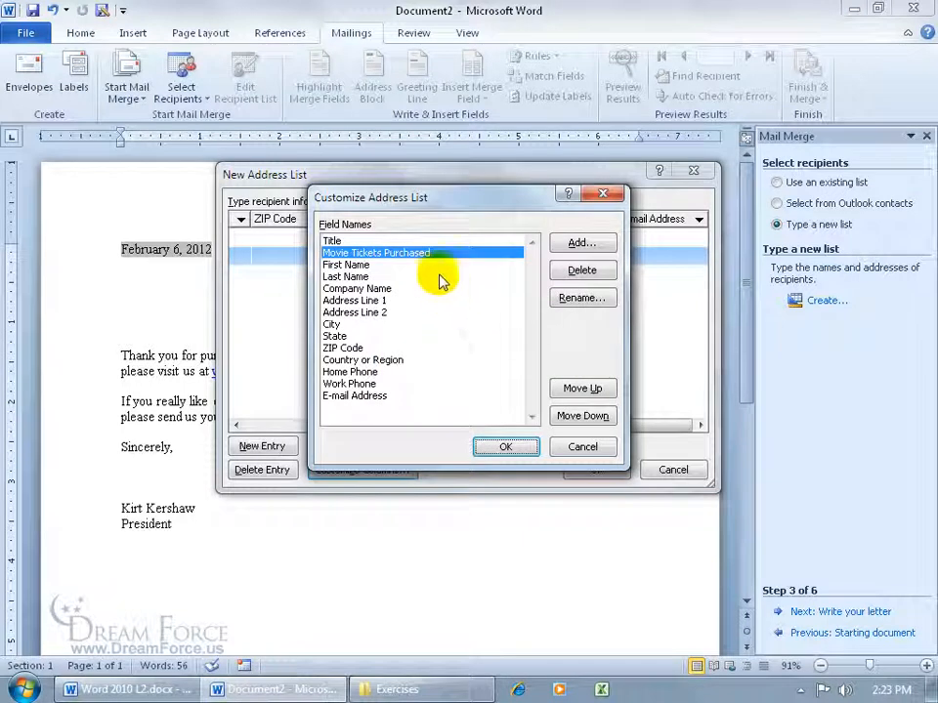
- Move E-mail Address up four places so it follows Address Line 2
left_click(379, 400)
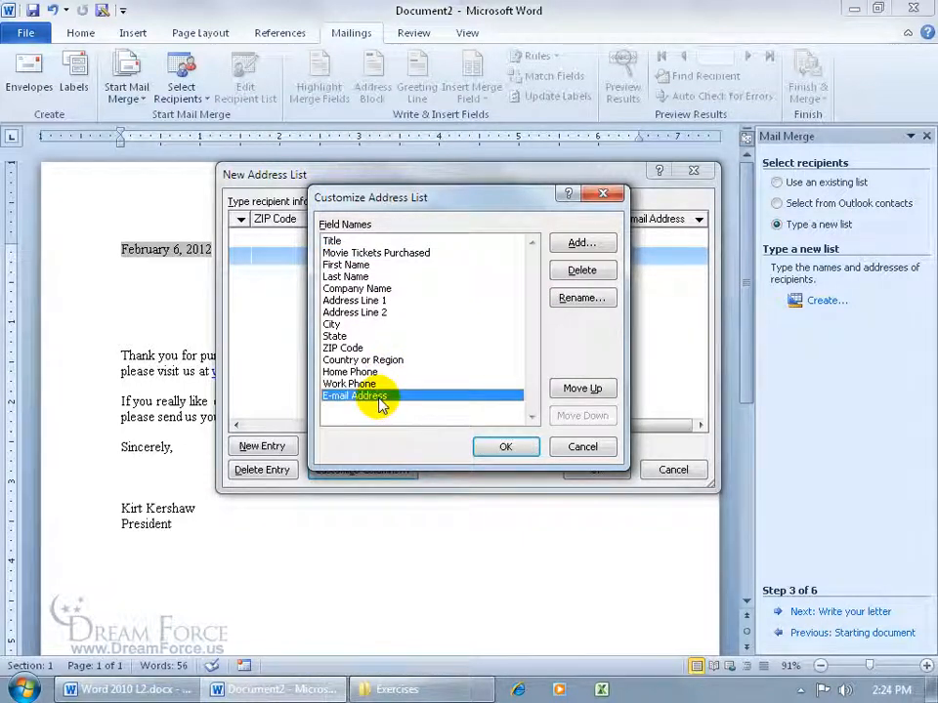
left_click(583, 389)
left_click(583, 389)
left_click(583, 390)
left_click(583, 389)
left_click(583, 390)
left_click(583, 389)
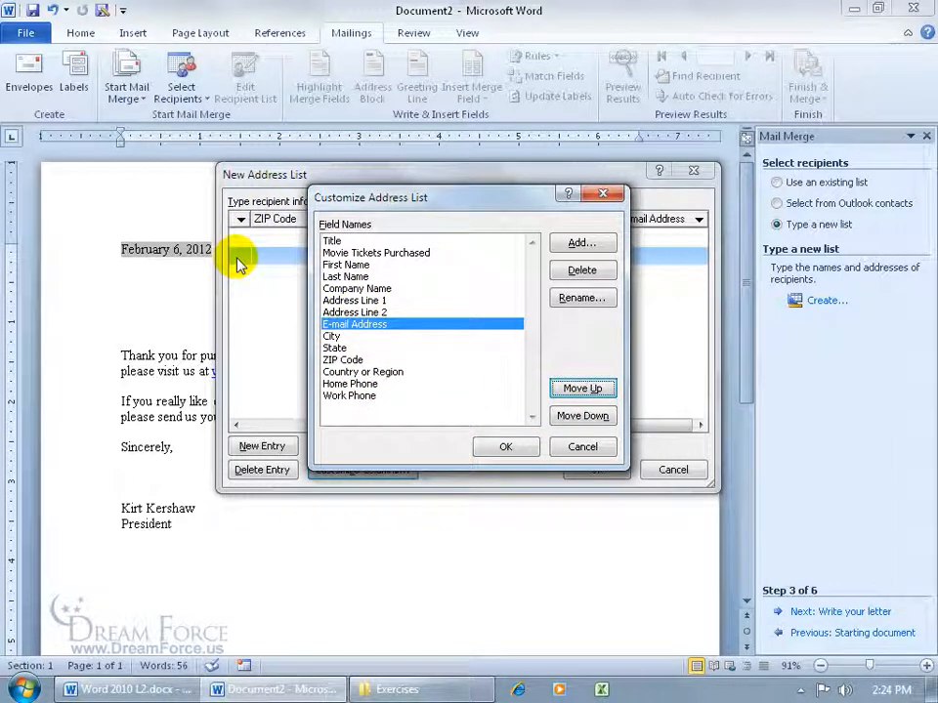
left_click(348, 253)
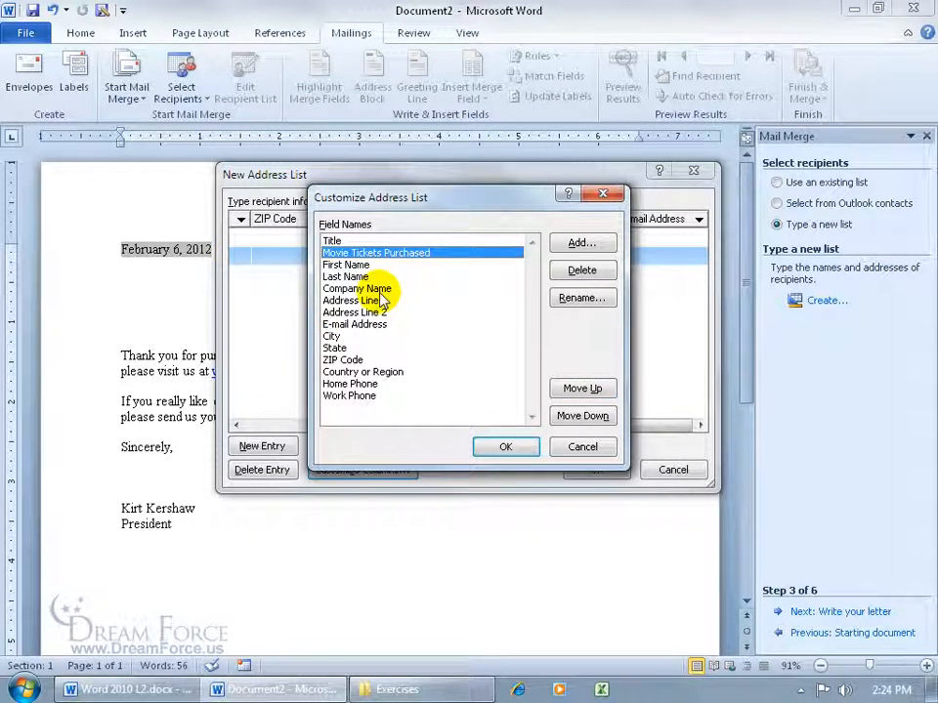
- Apply the column changes, then enter 3 and 4 tickets for recipients one and two
left_click(506, 446)
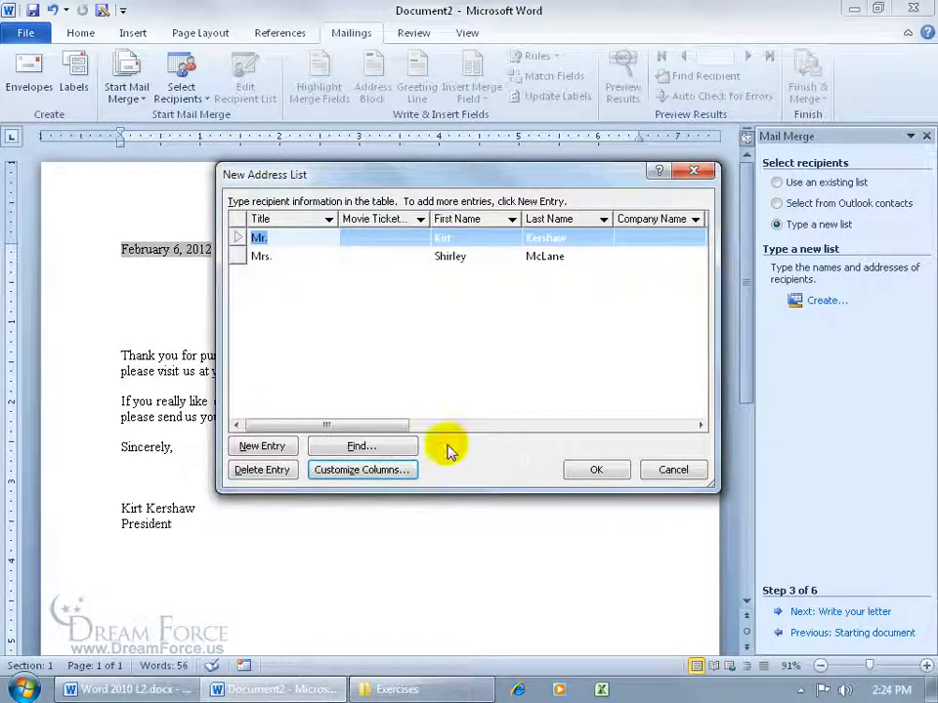
left_click(373, 238)
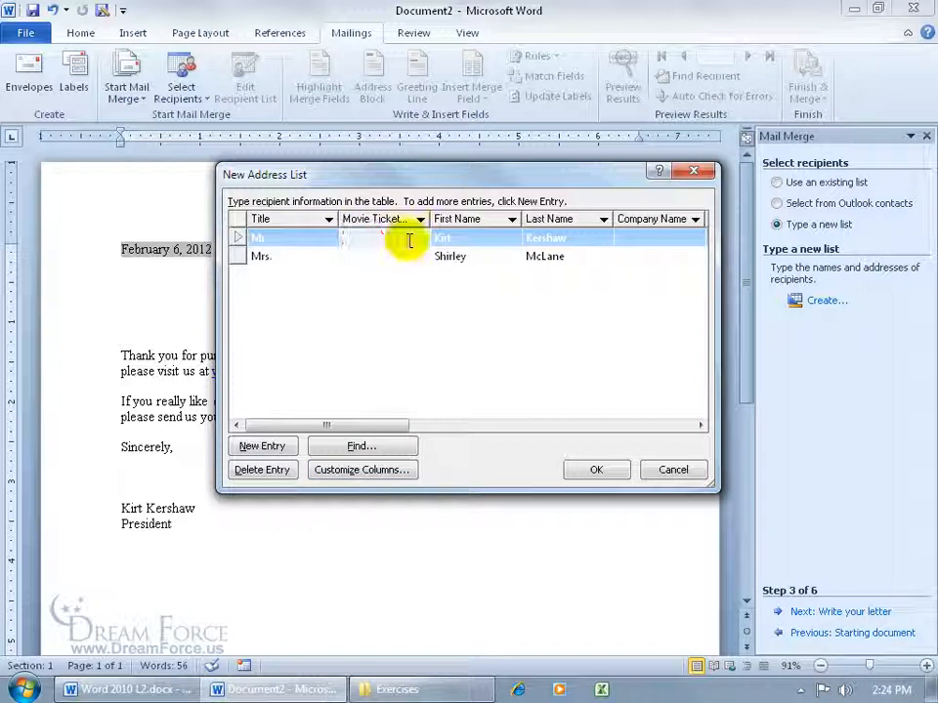
type("3")
left_click(387, 256)
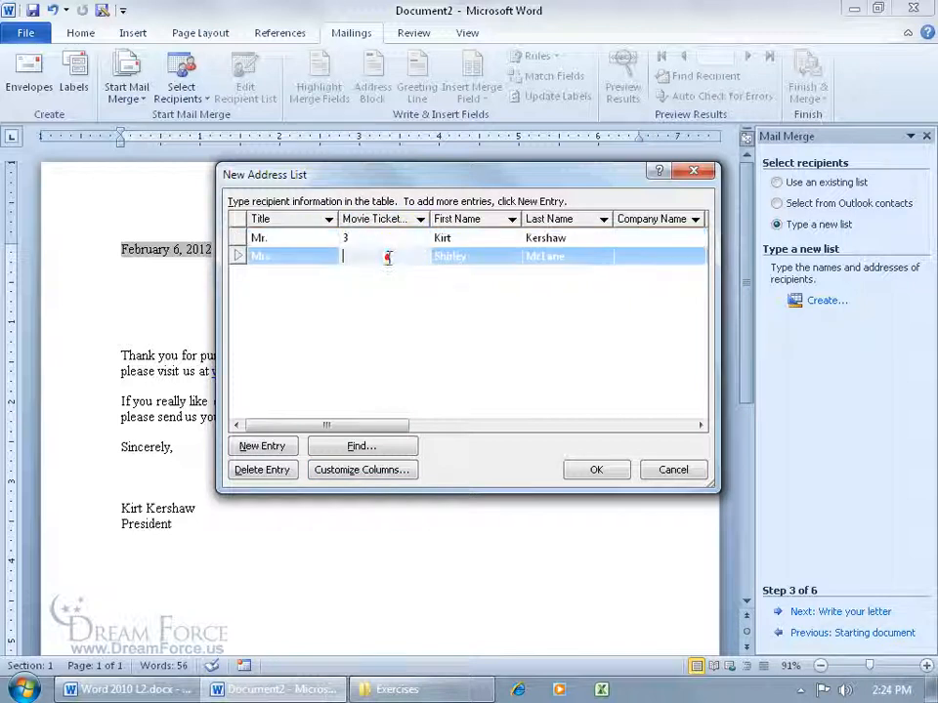
type("4")
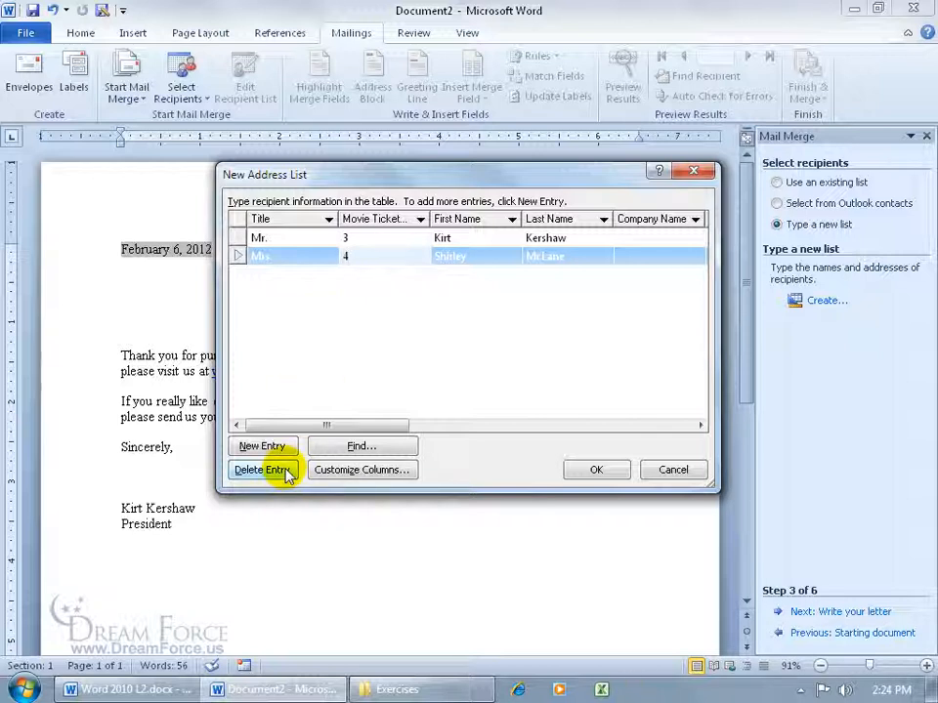
- Find the first recipient's entry by searching for their first name
left_click(330, 447)
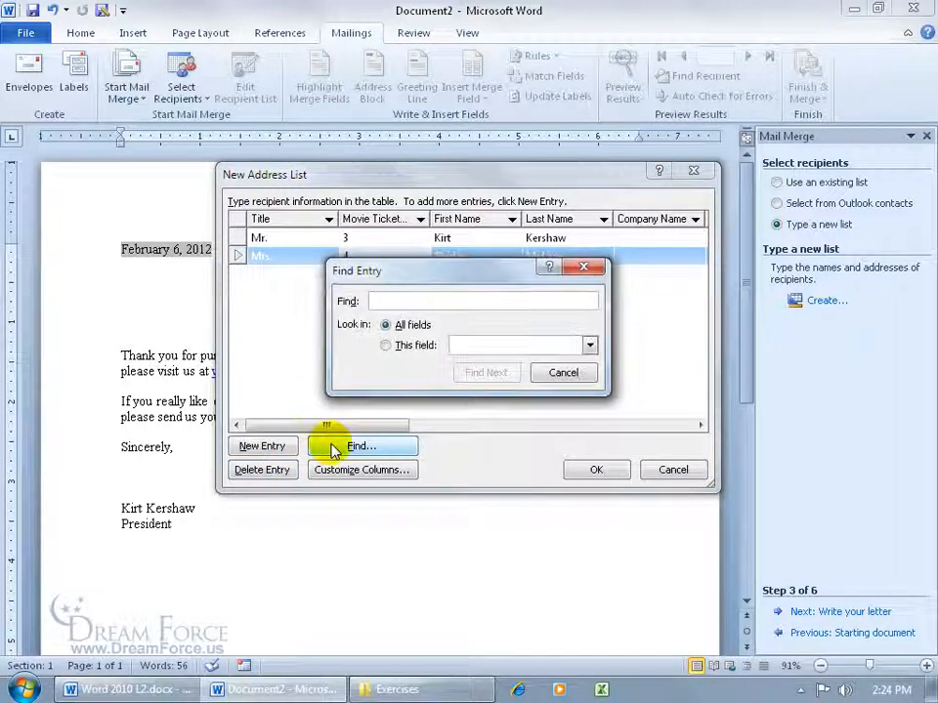
type("kirt")
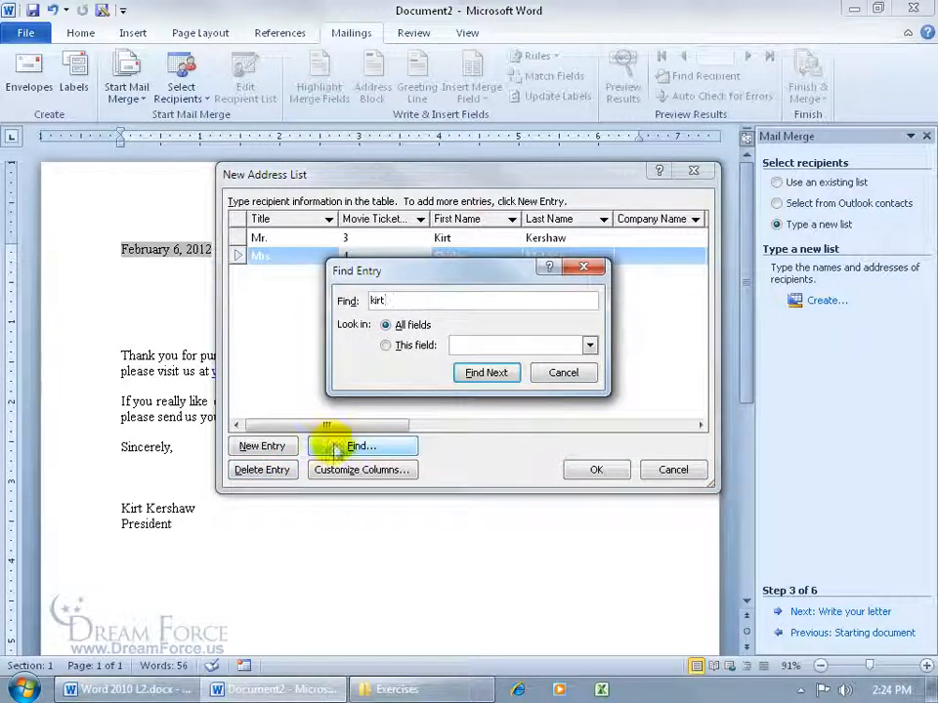
left_click(488, 375)
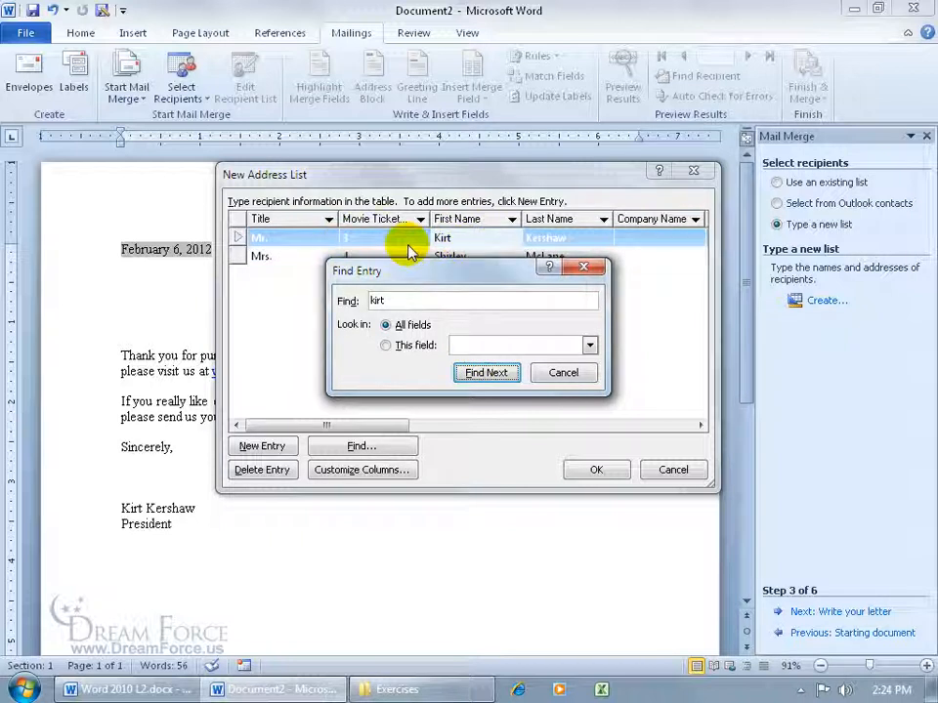
left_click(561, 375)
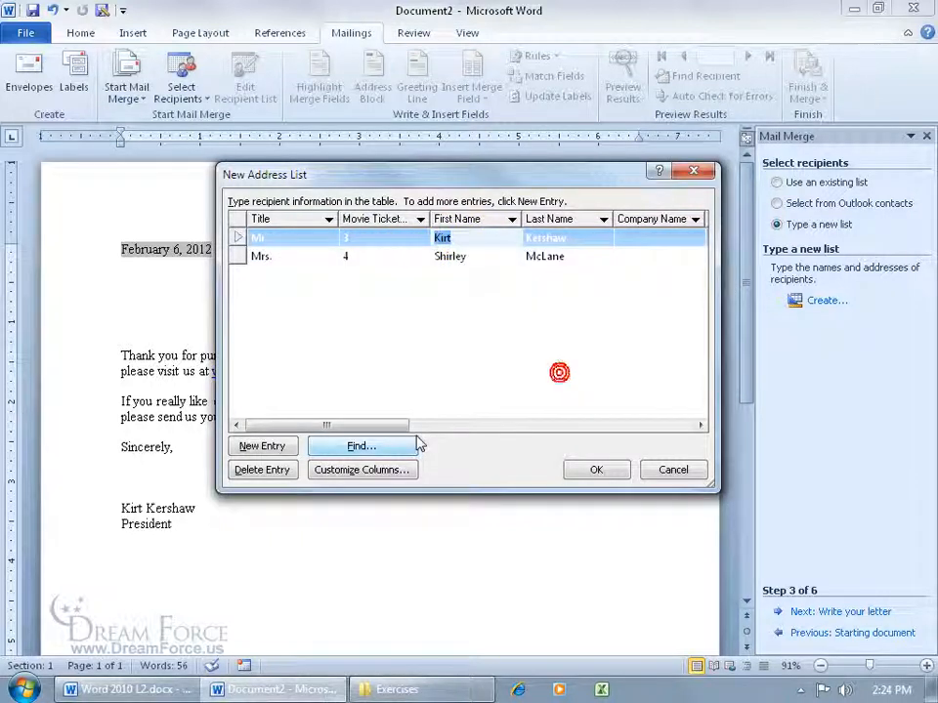
- Delete that entry after confirming, then finish the address list
left_click(284, 471)
left_click(441, 394)
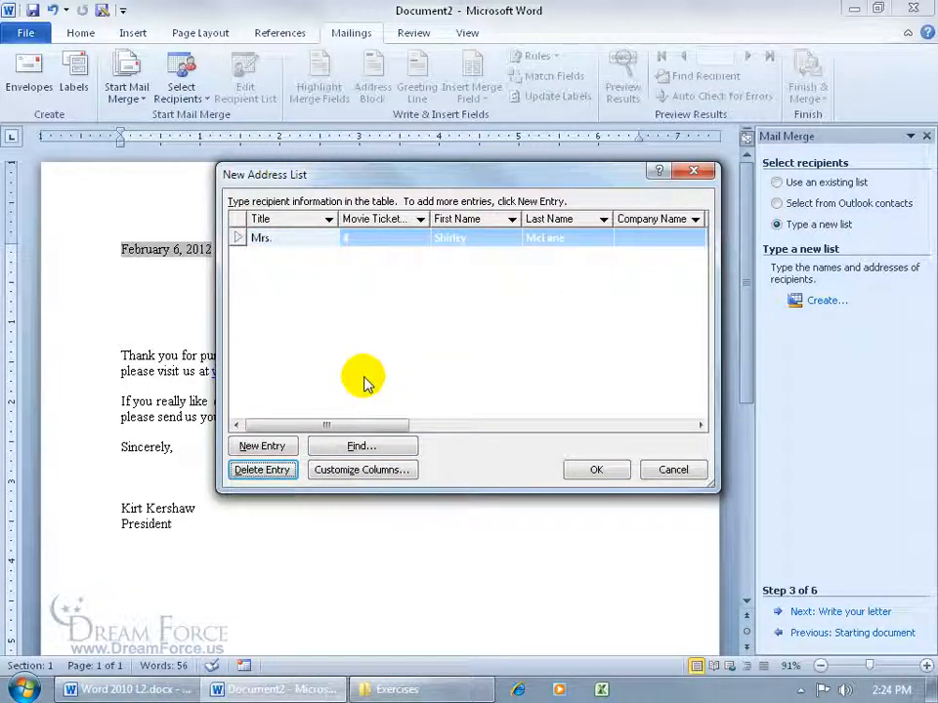
left_click(592, 469)
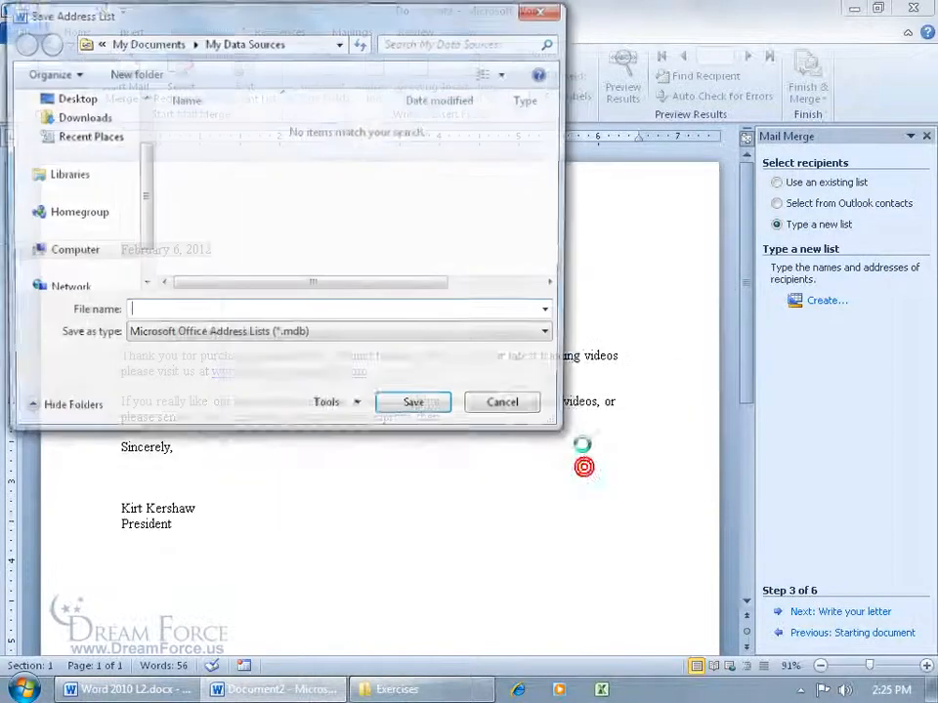
- Save the address list on the Desktop as My Customers
left_click_drag(269, 20, 469, 157)
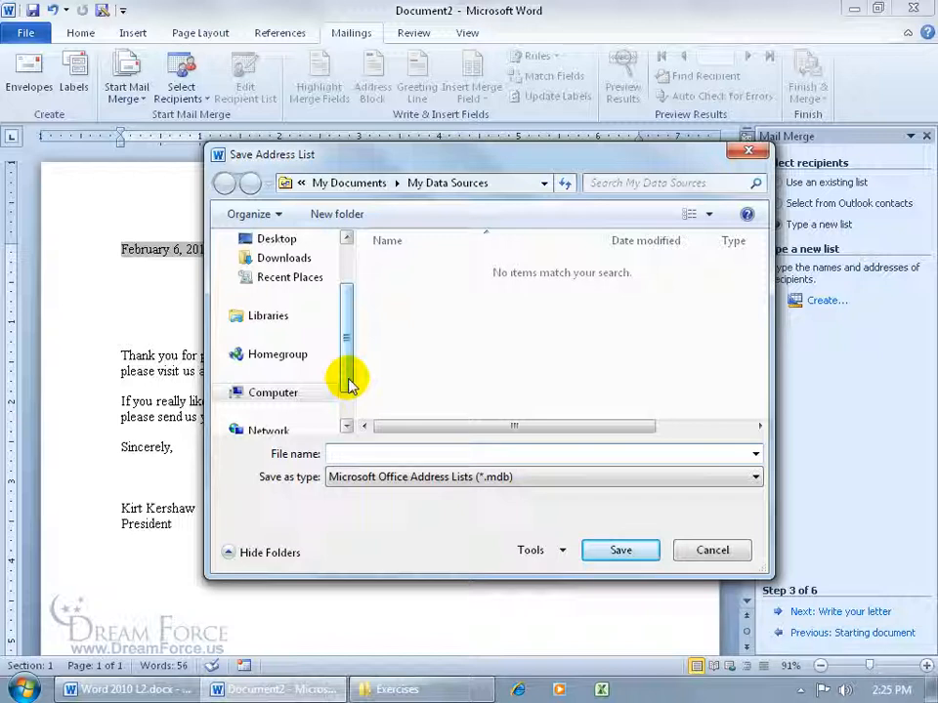
left_click_drag(350, 381, 350, 352)
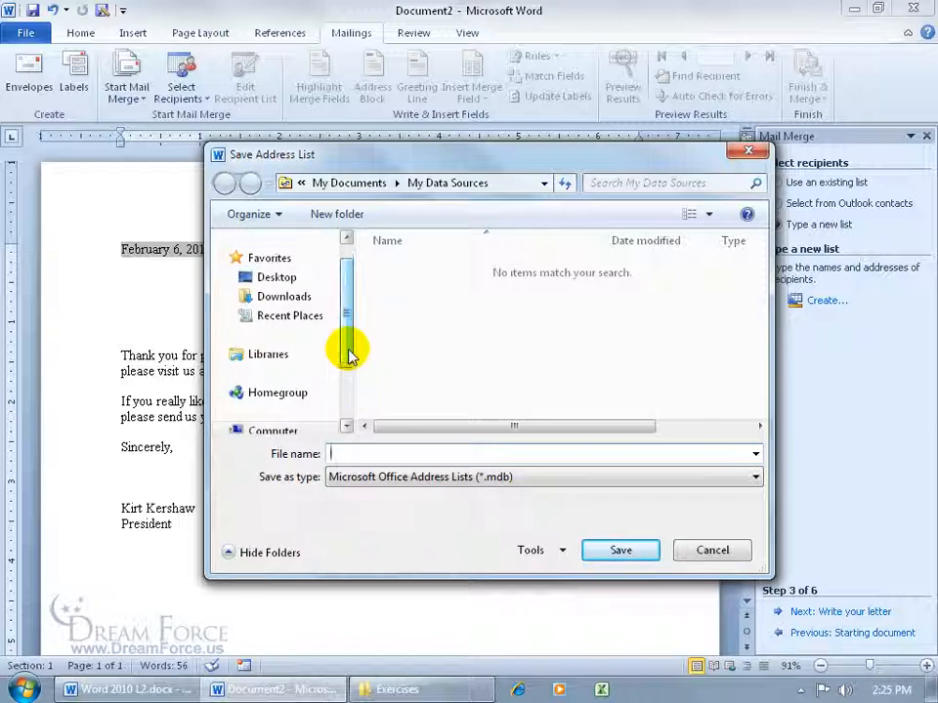
left_click(256, 278)
type("My Customers")
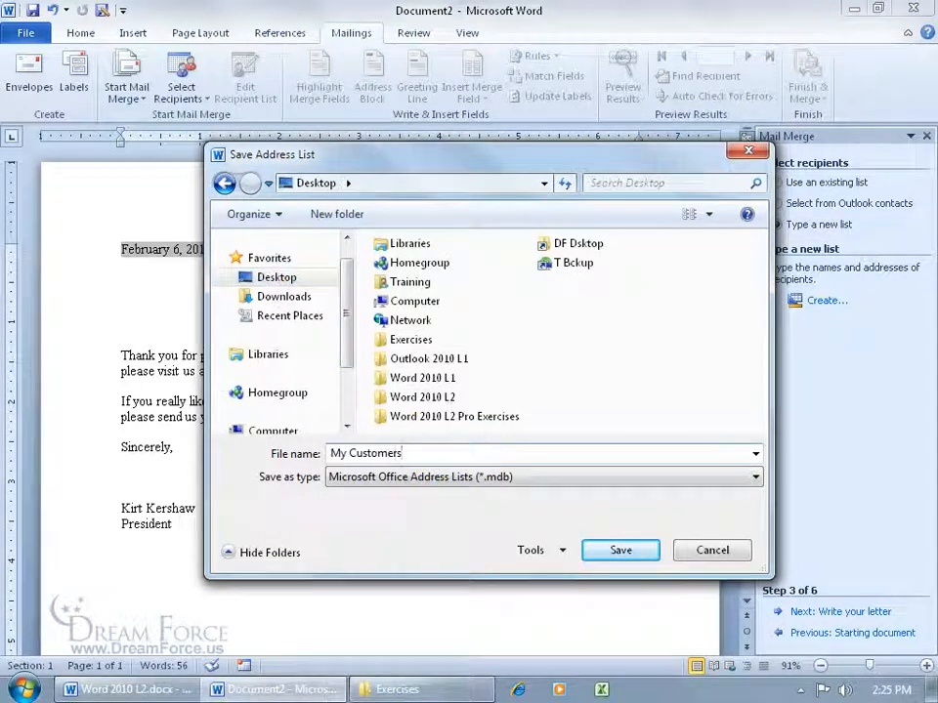
left_click(621, 550)
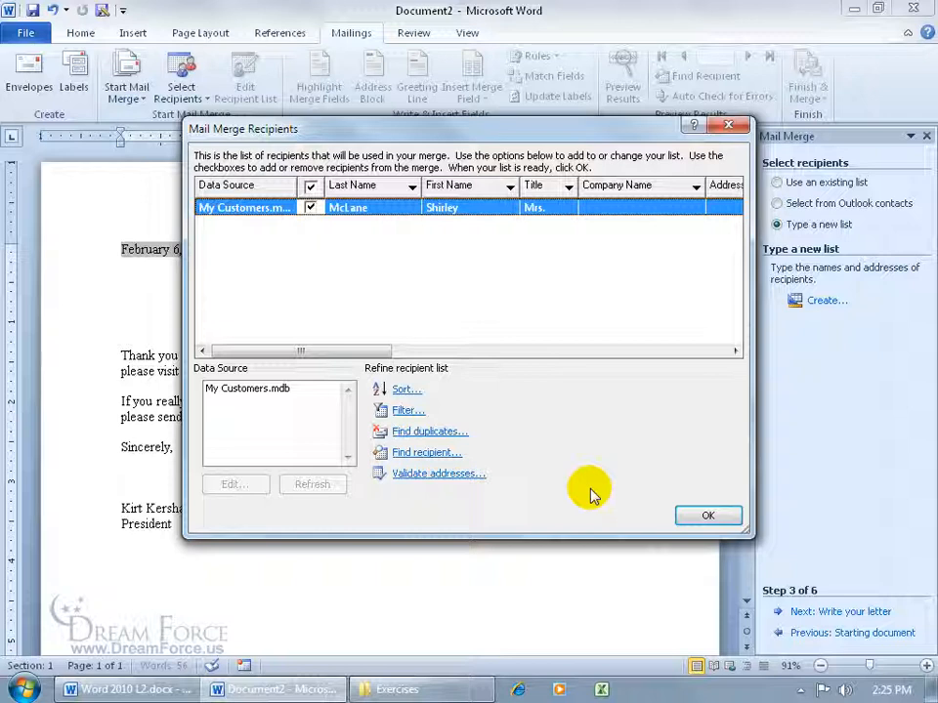
- Add a new My Customers.mdb entry: title Mr., 5 movie tickets, and the customer's first and last name
left_click(260, 390)
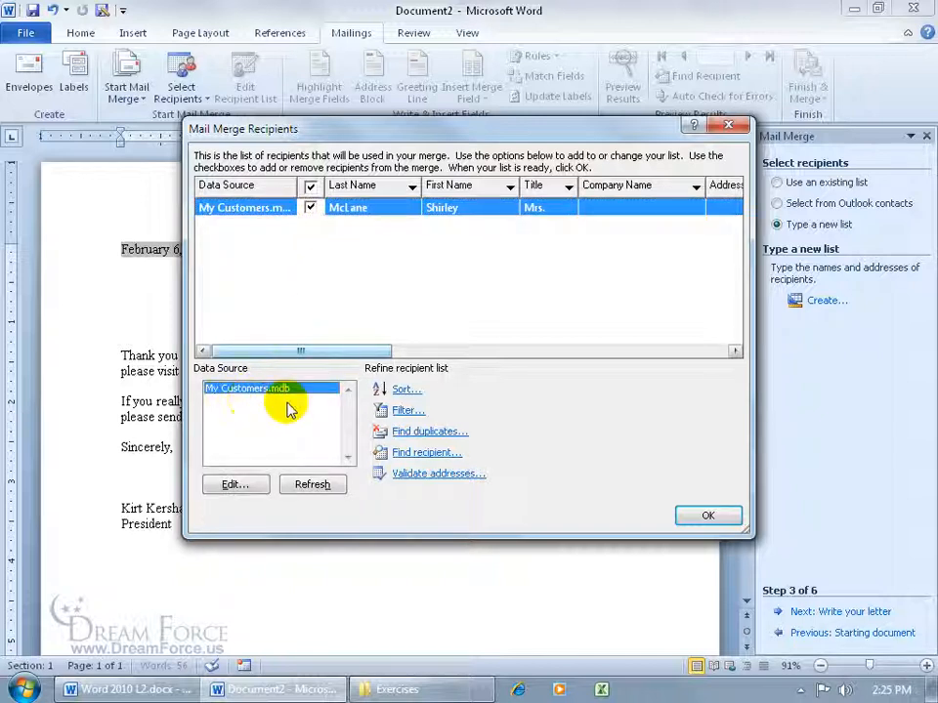
left_click(238, 484)
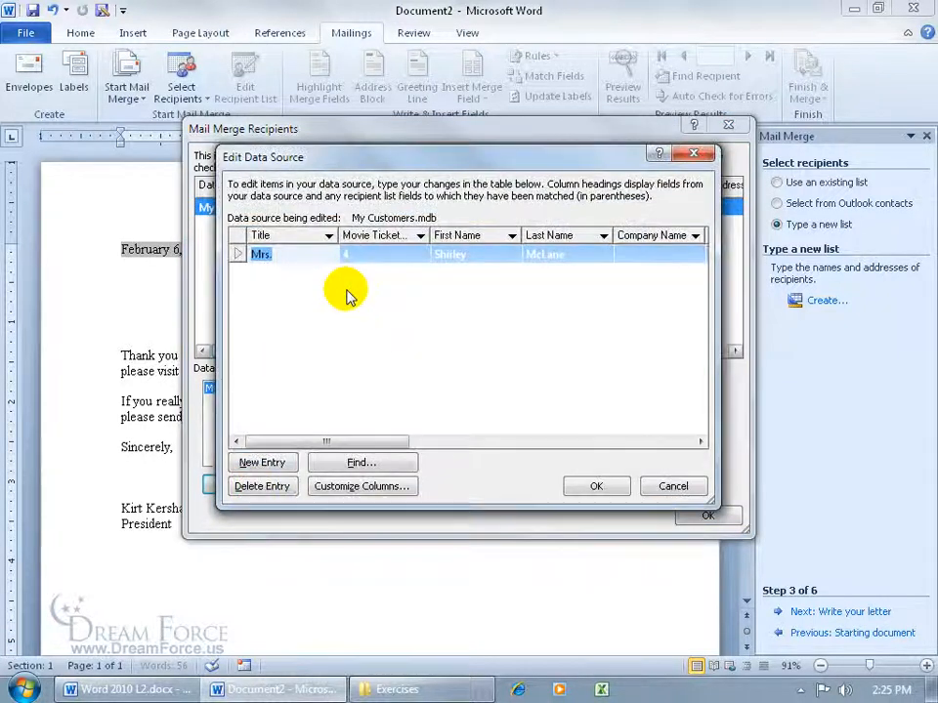
left_click(256, 462)
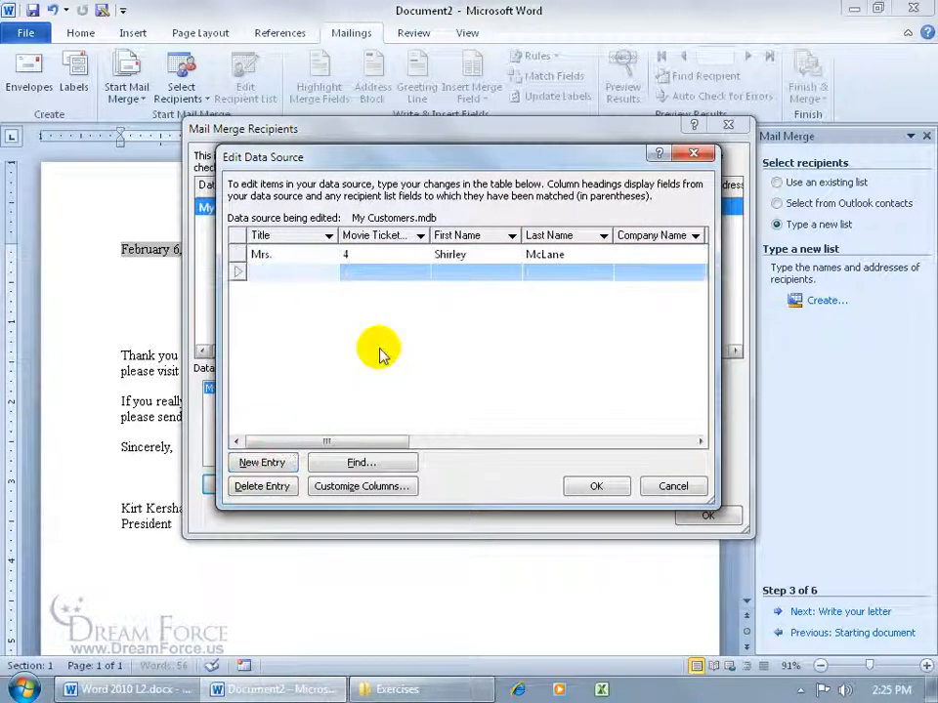
type("Mr.")
key("Tab")
type("5")
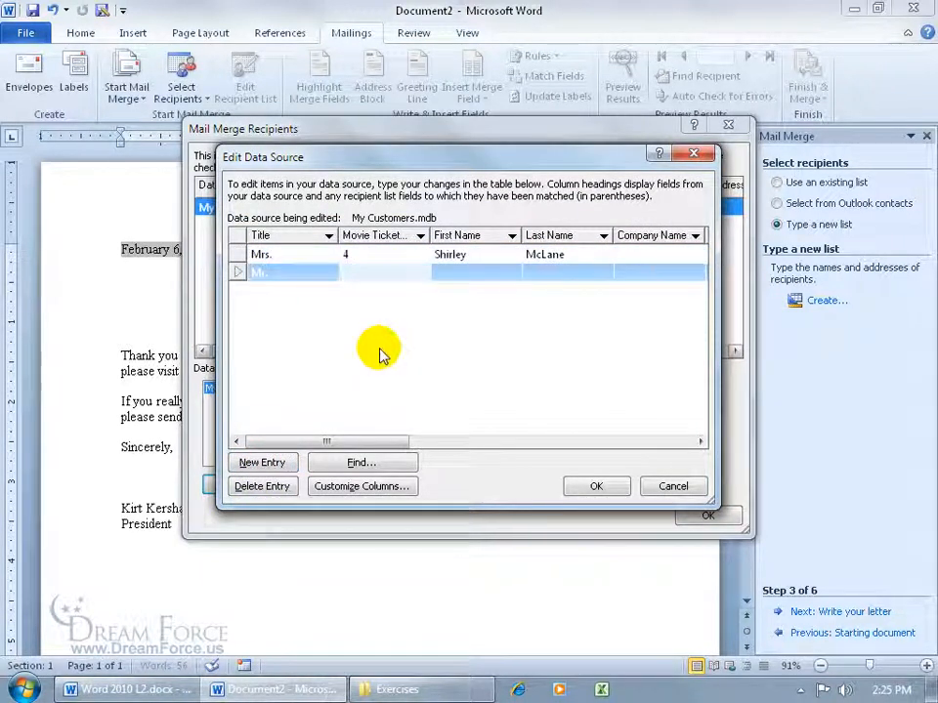
key("Tab")
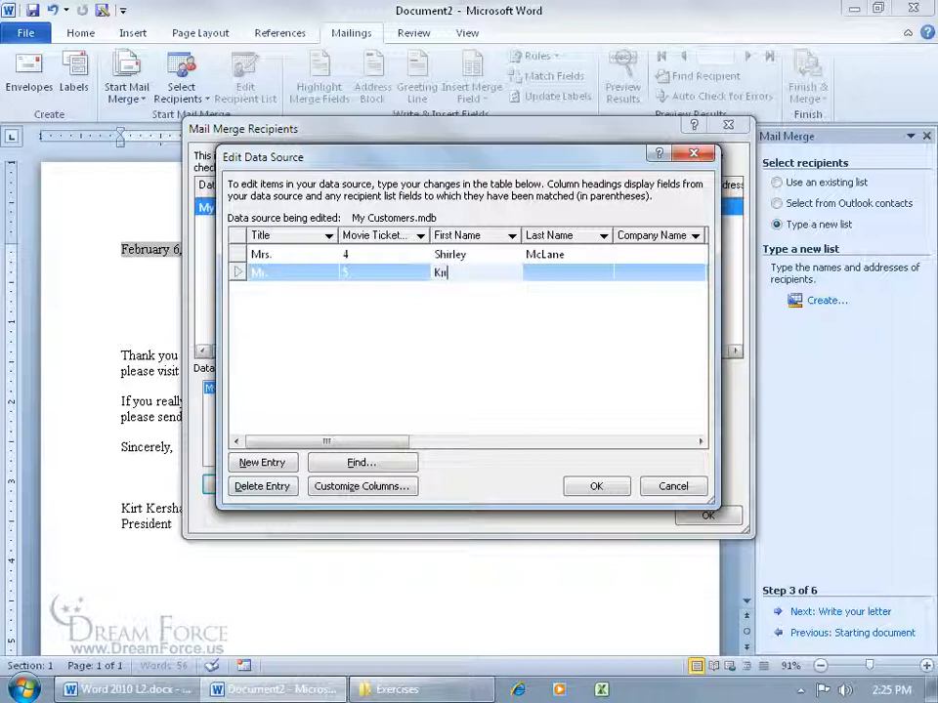
key("Tab")
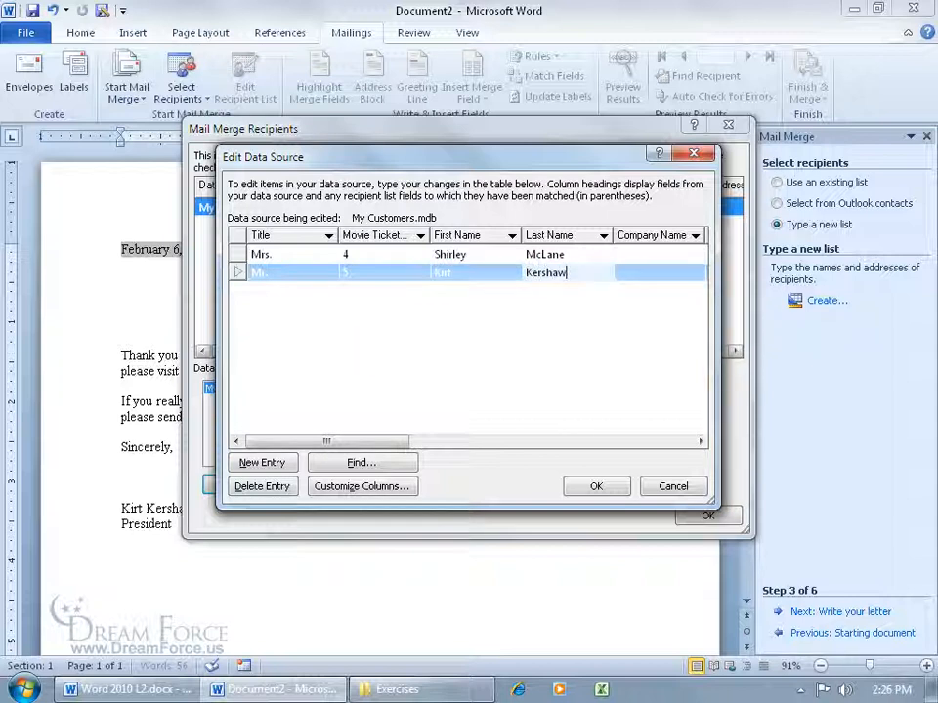
- Save the new entry to My Customers.mdb and accept the recipient list
left_click(585, 486)
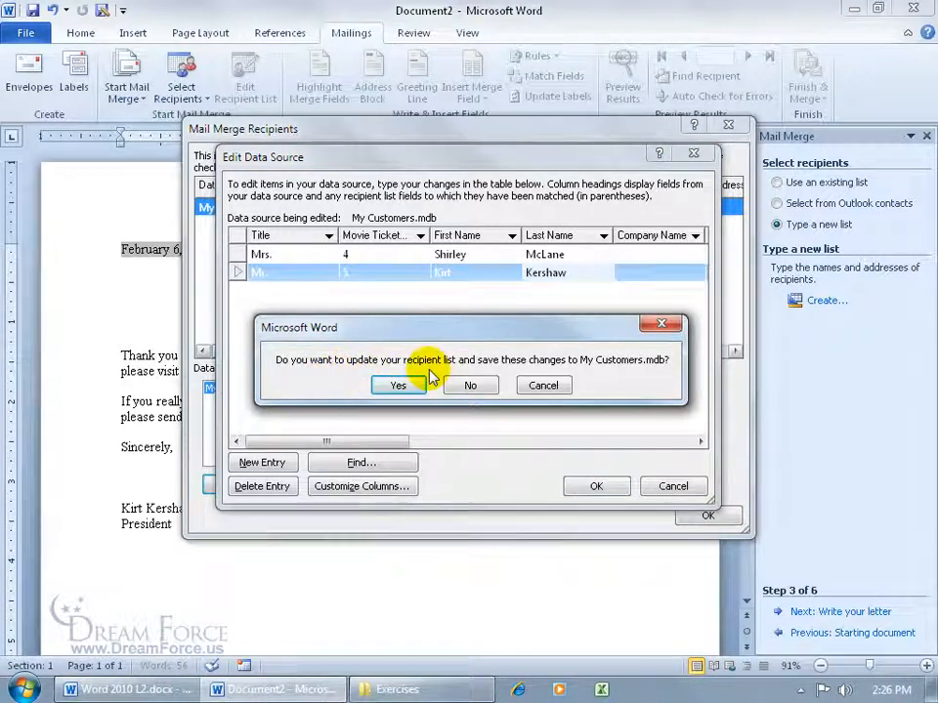
left_click(412, 384)
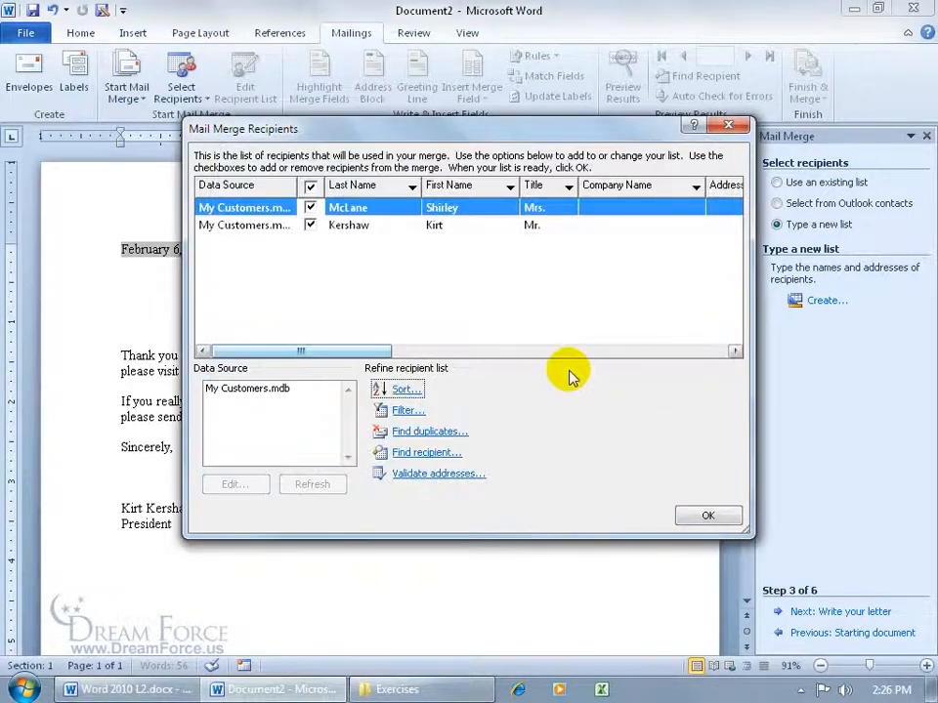
left_click(705, 514)
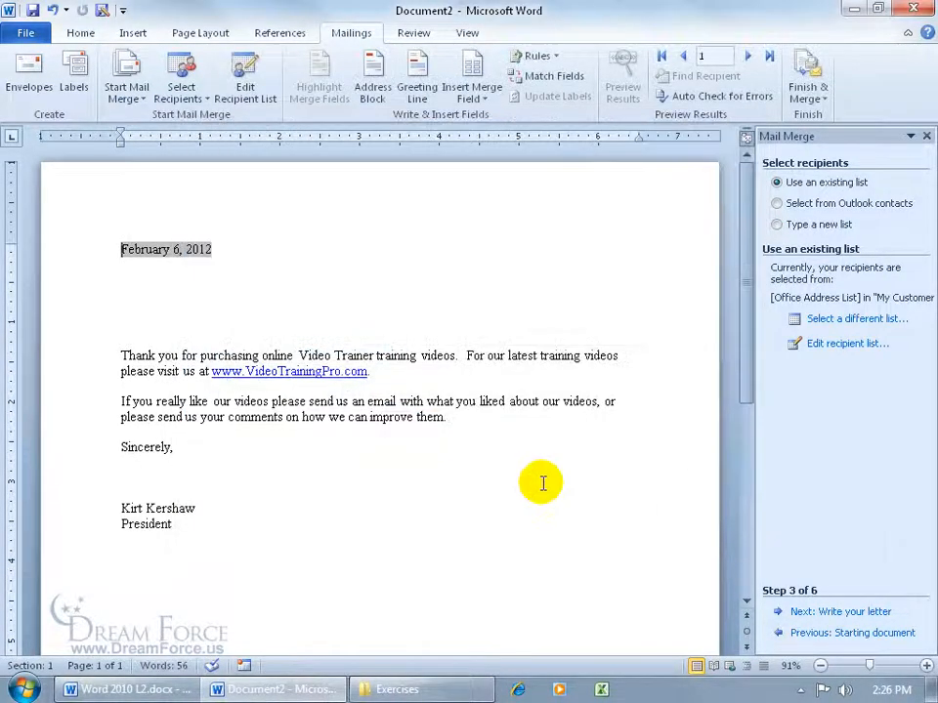
left_click(856, 9)
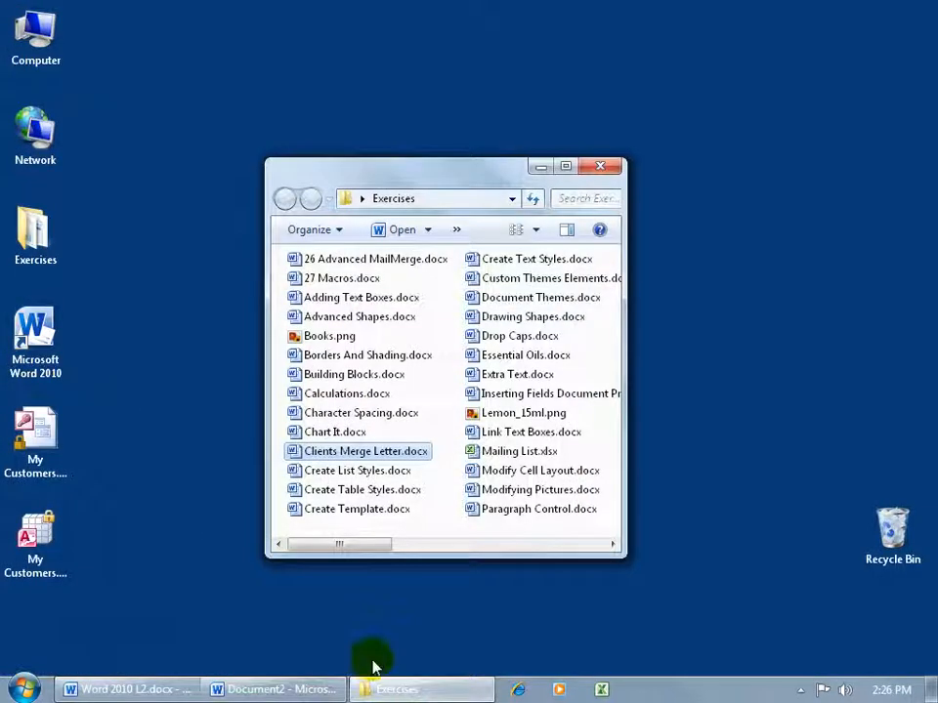
left_click(39, 430)
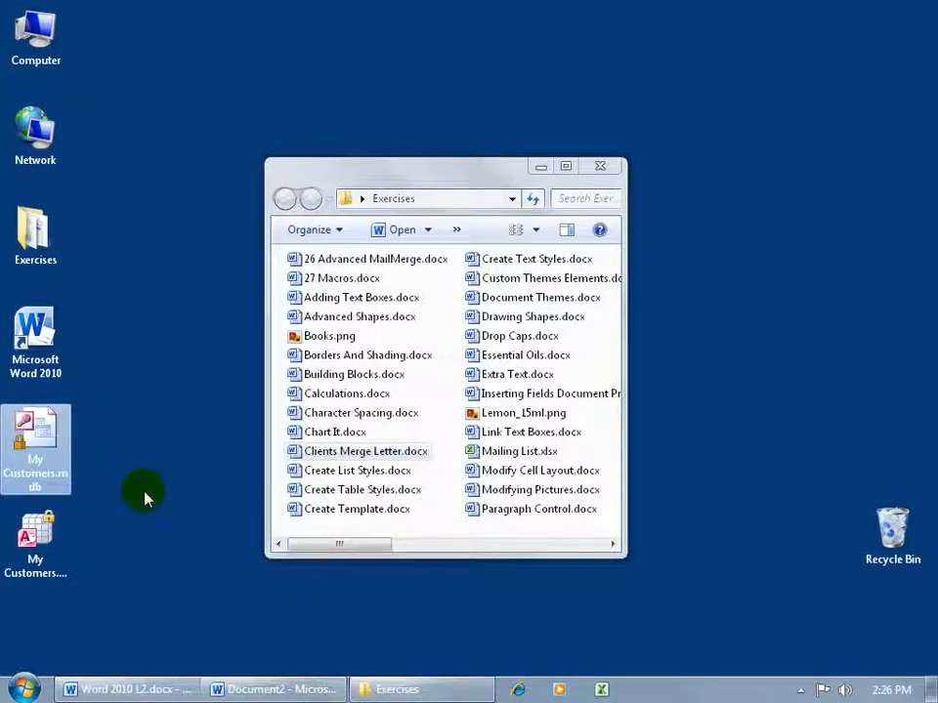
left_click(49, 532)
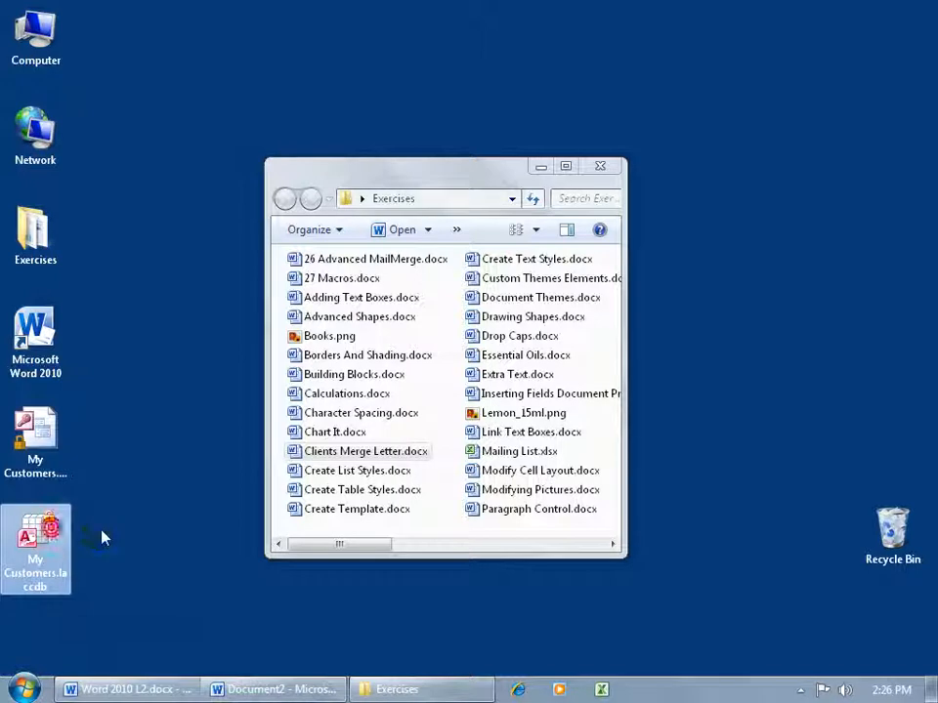
left_click(70, 442, "ctrl")
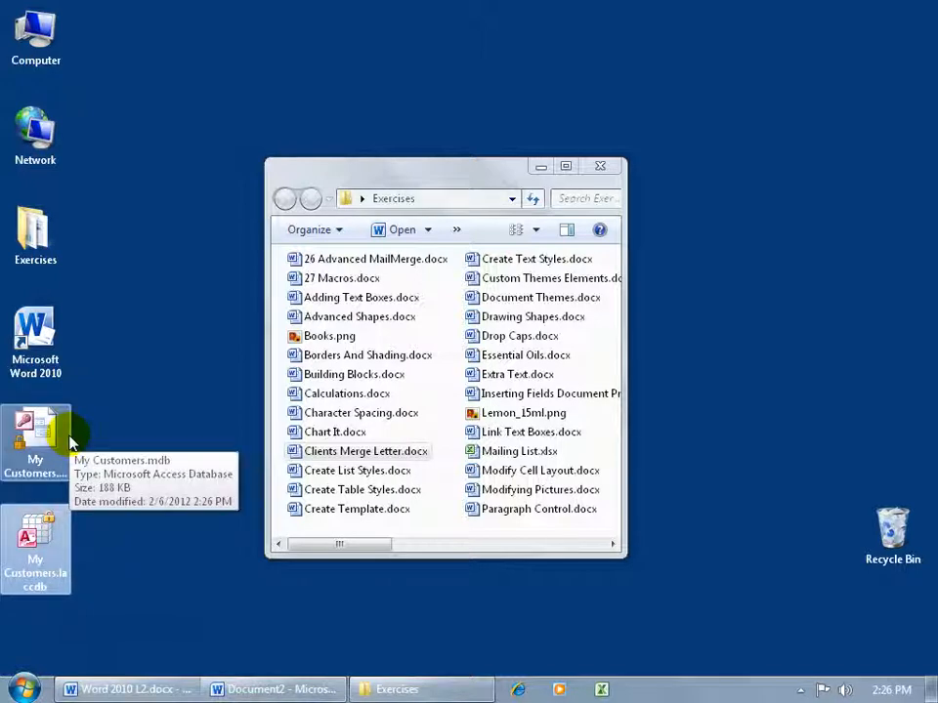
left_click(80, 544)
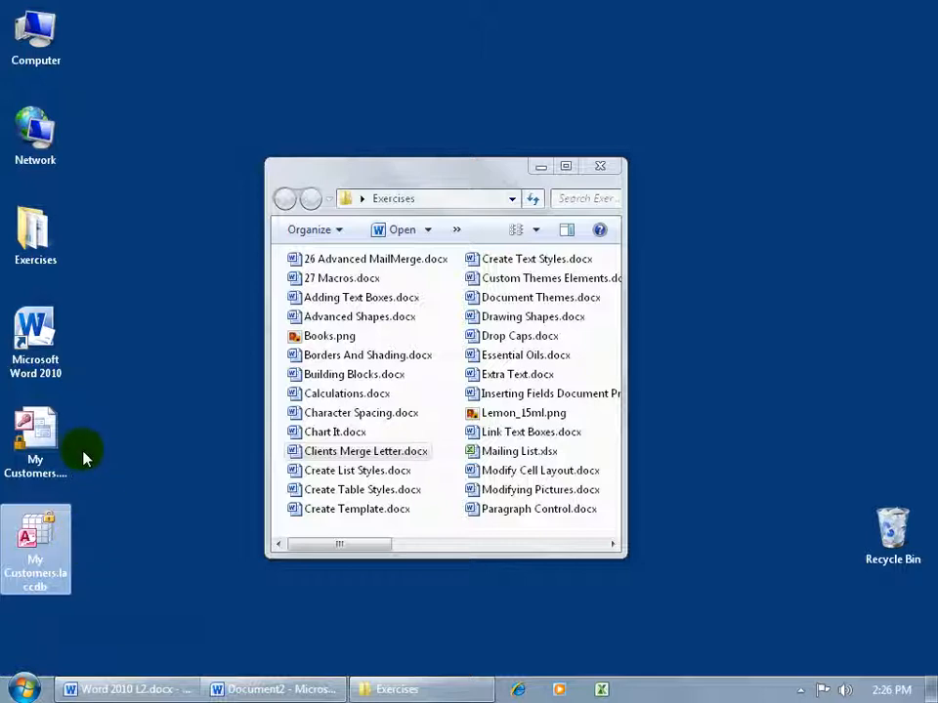
left_click(49, 435, "ctrl")
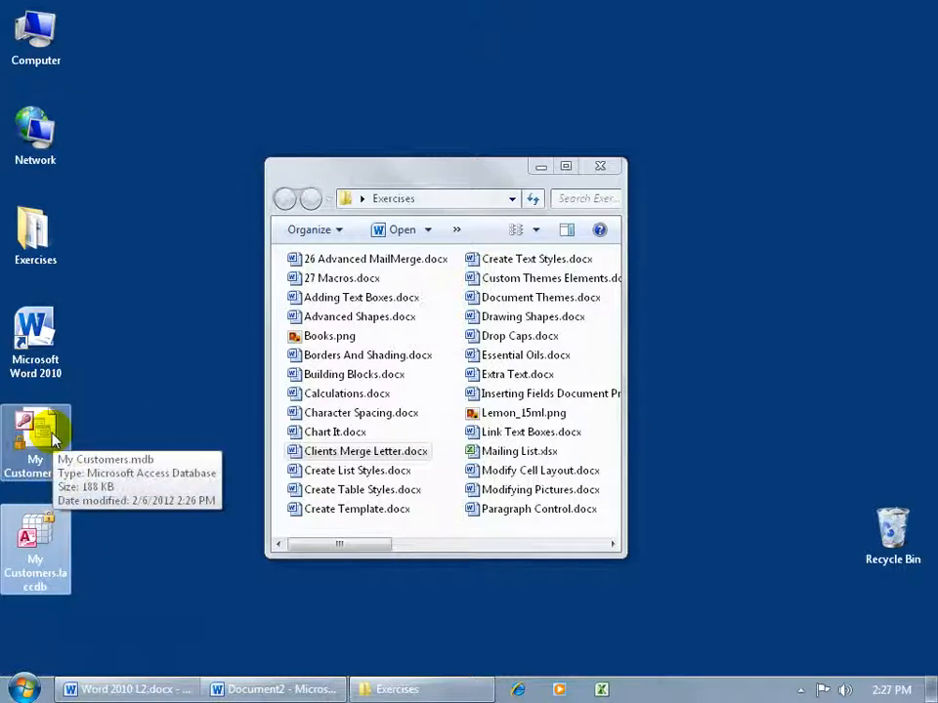
left_click(53, 523)
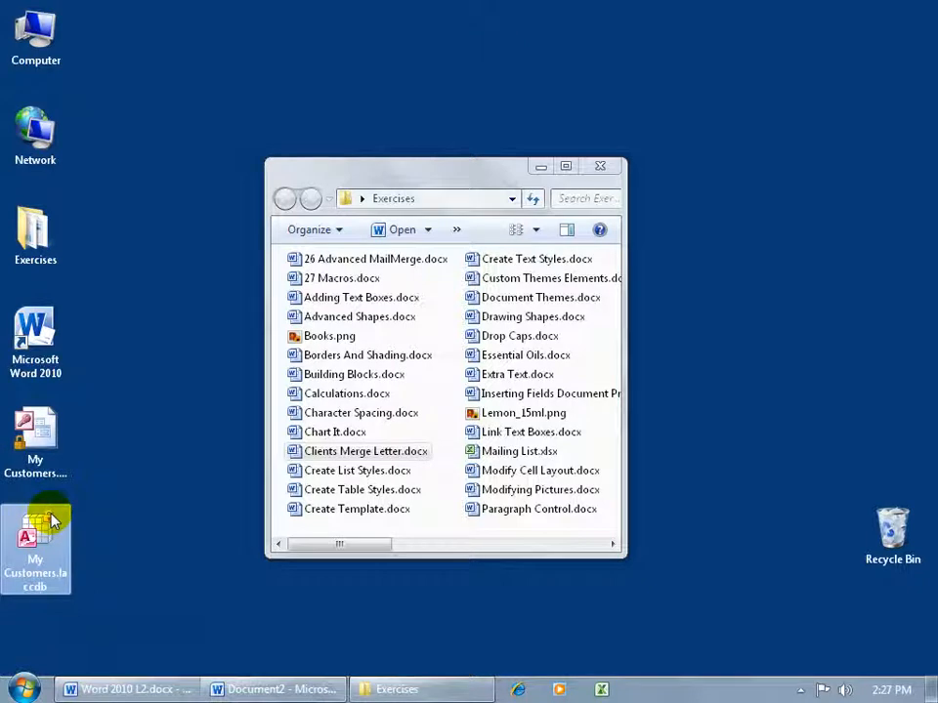
left_click(167, 628)
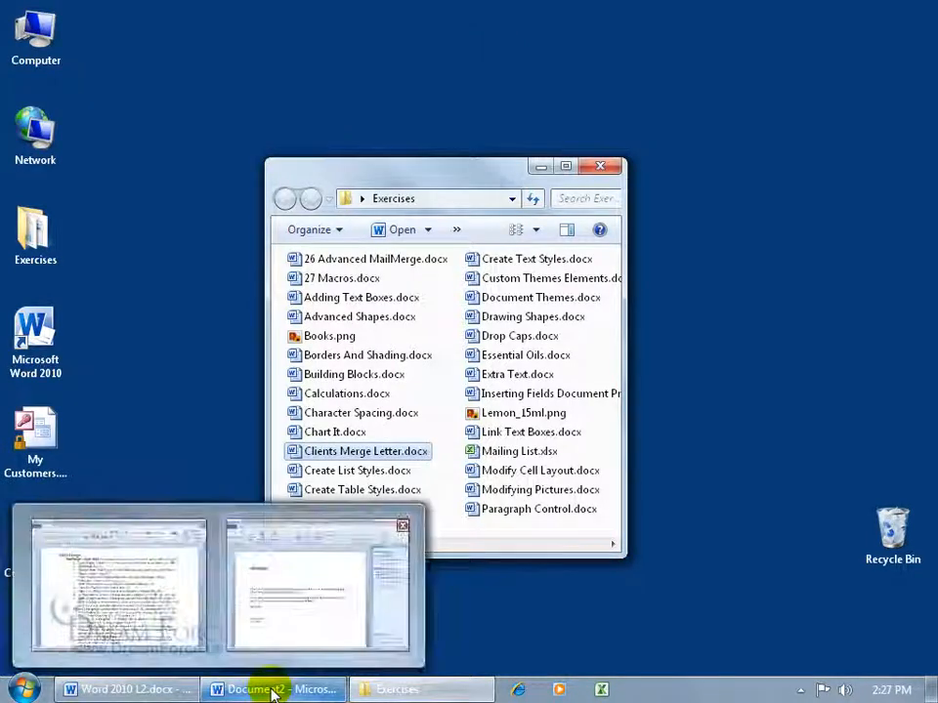
left_click(271, 691)
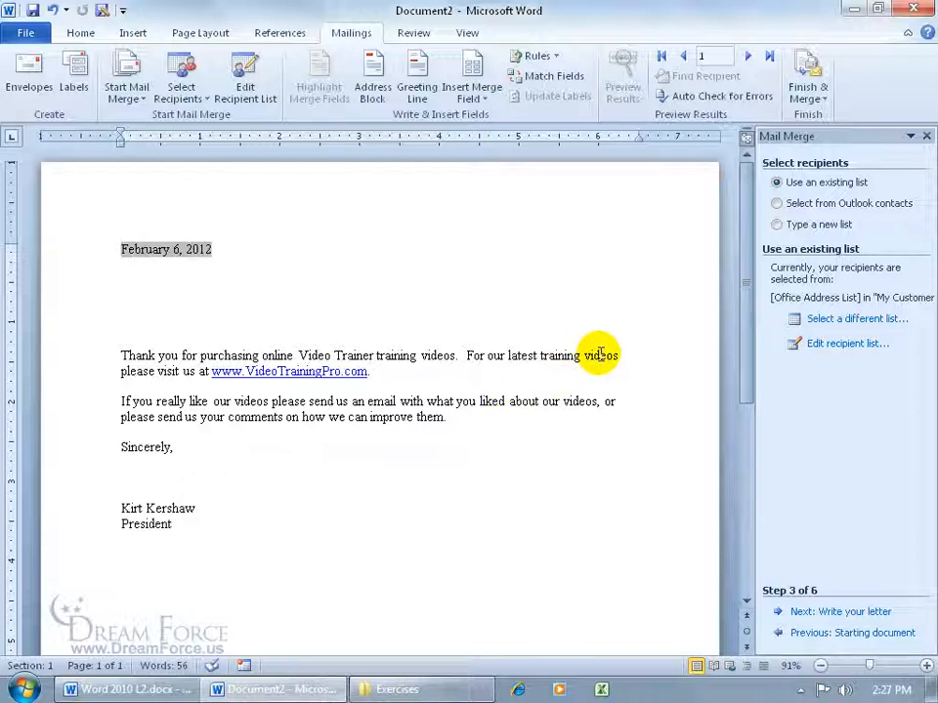
- Use the Sheet1$ table of Desktop > Exercises > Mailing List.xlsx as the recipient list
left_click(842, 325)
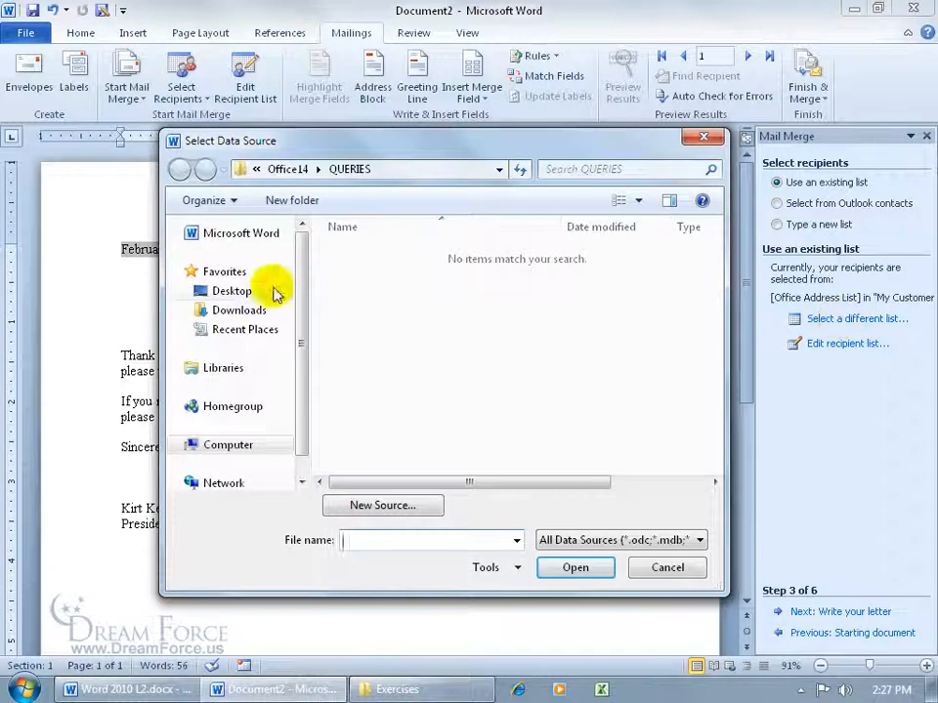
left_click(274, 292)
double_click(351, 325)
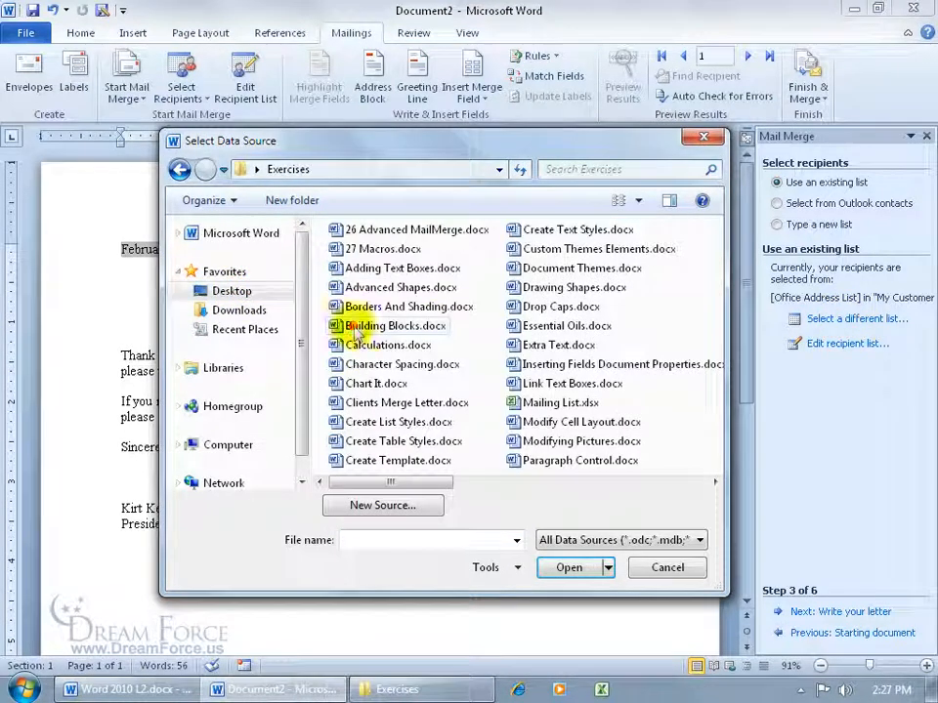
left_click(522, 401)
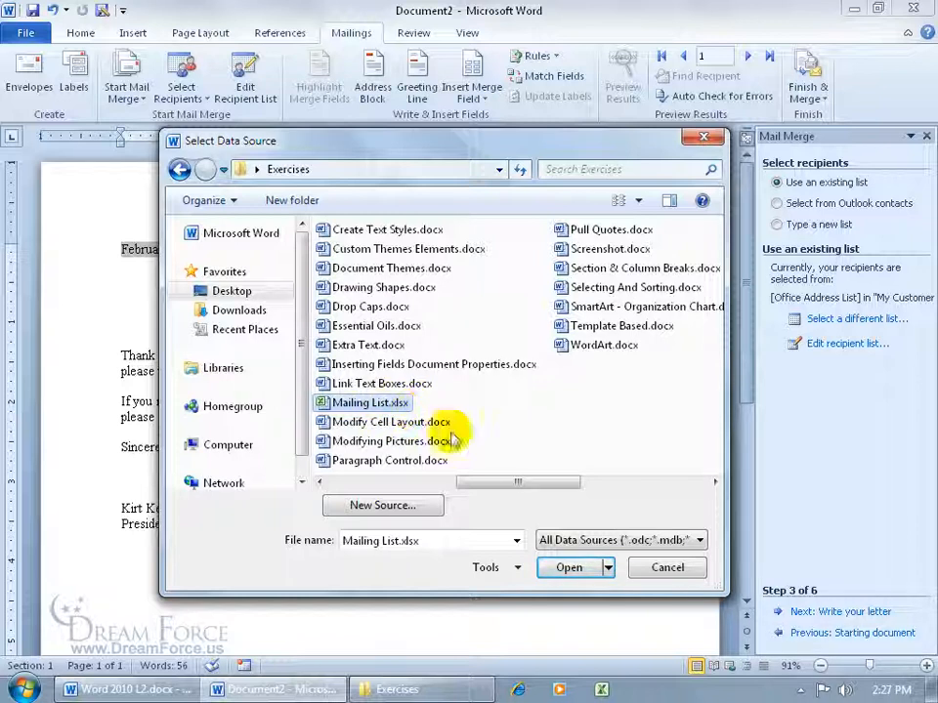
left_click(578, 570)
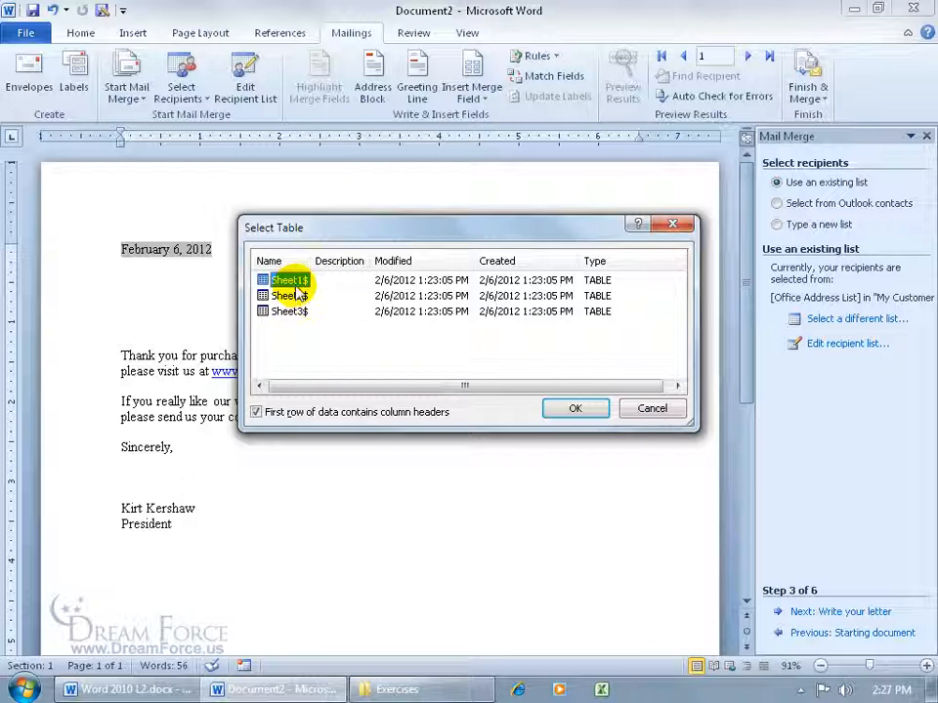
left_click(581, 414)
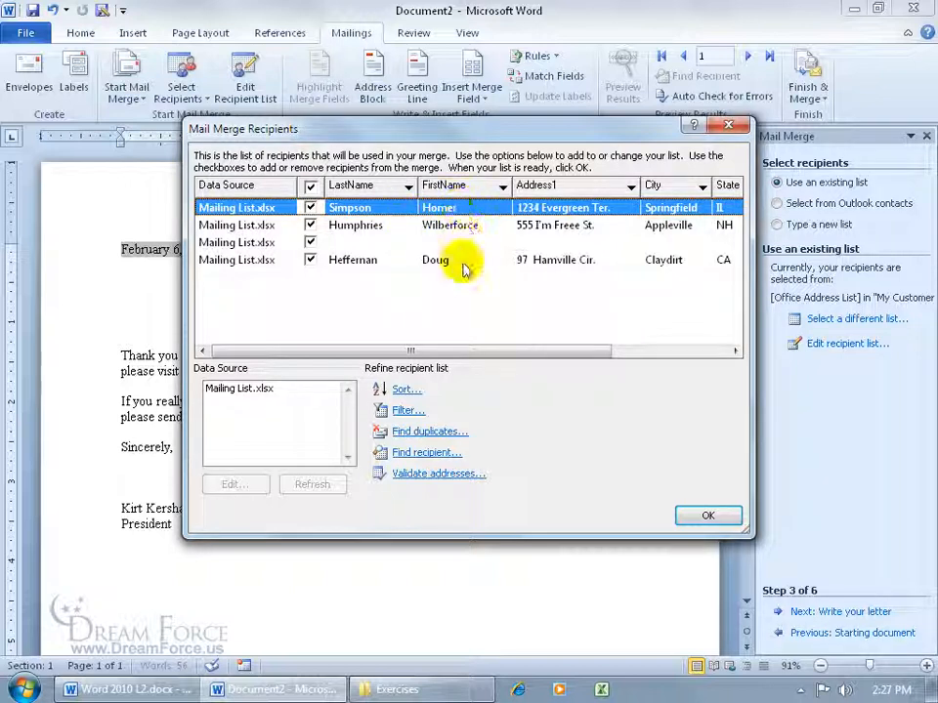
- Exclude the blank recipient row and open the Mailing List.xlsx entries in Edit Data Source
left_click(310, 242)
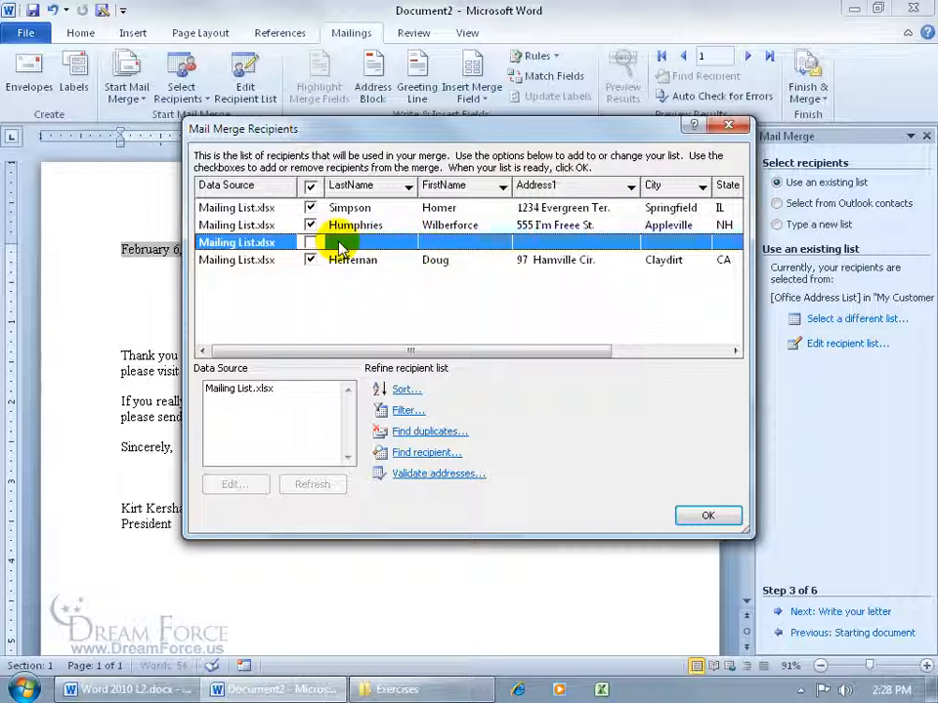
left_click(250, 393)
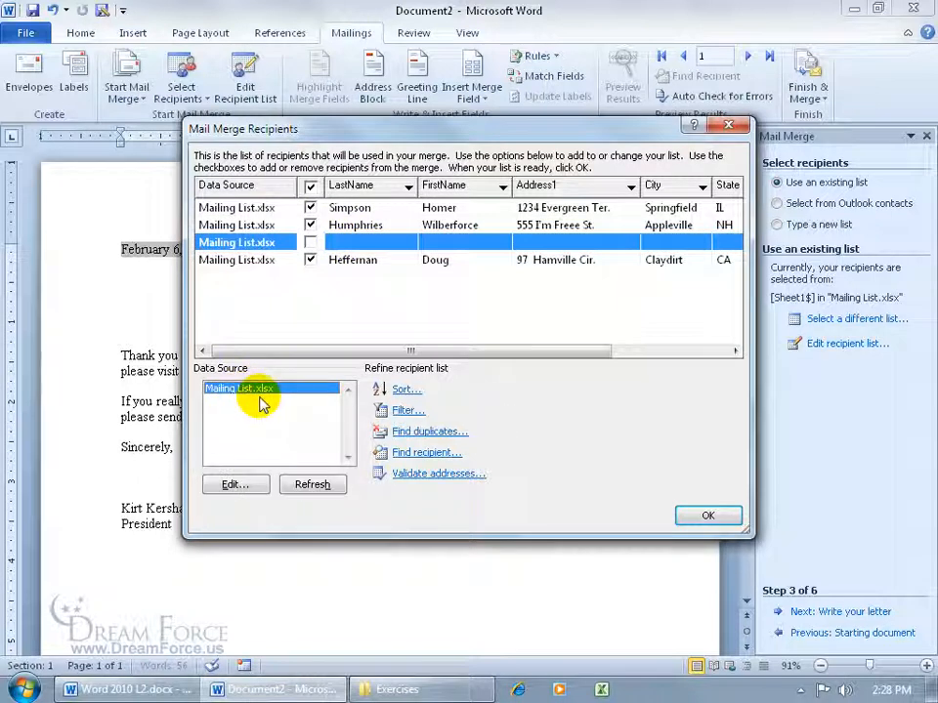
left_click(247, 487)
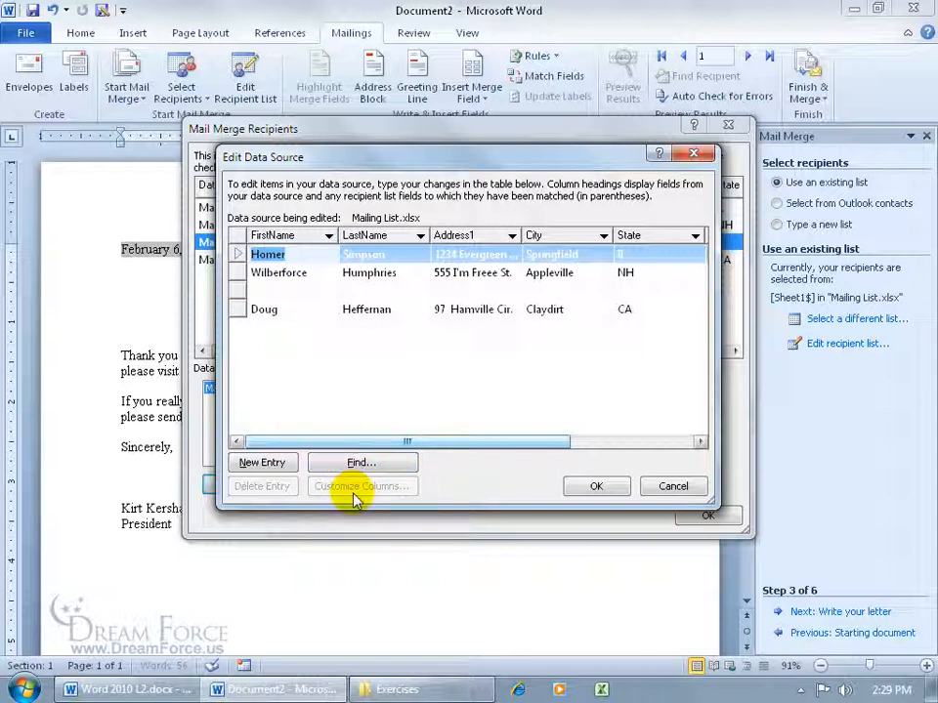
- Close the entry editor unchanged, sort recipients by LastName descending, and bring up the sort options
left_click(684, 486)
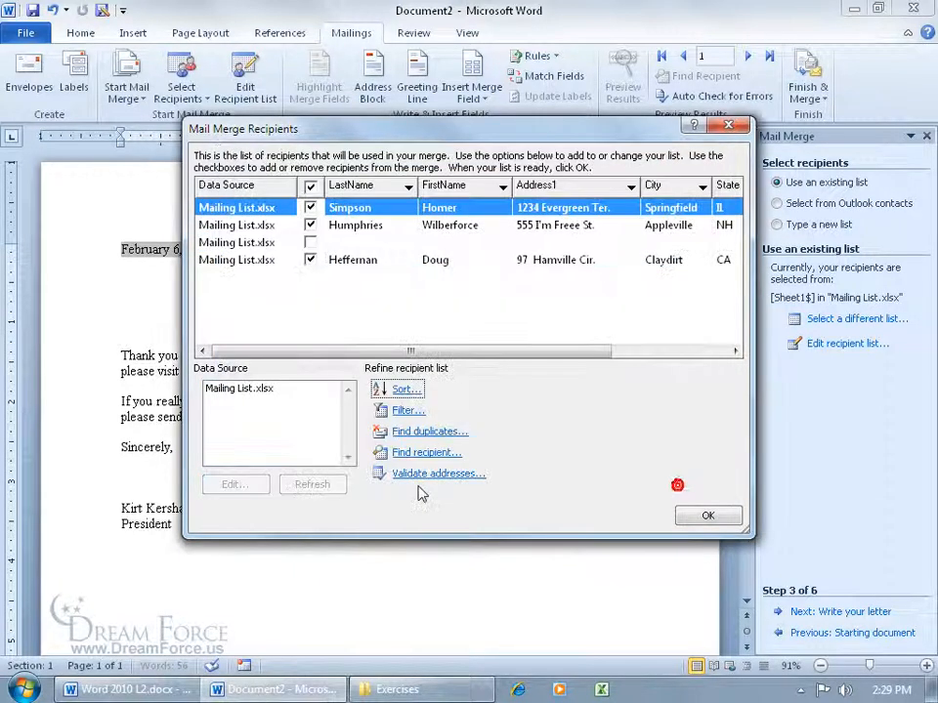
left_click(349, 186)
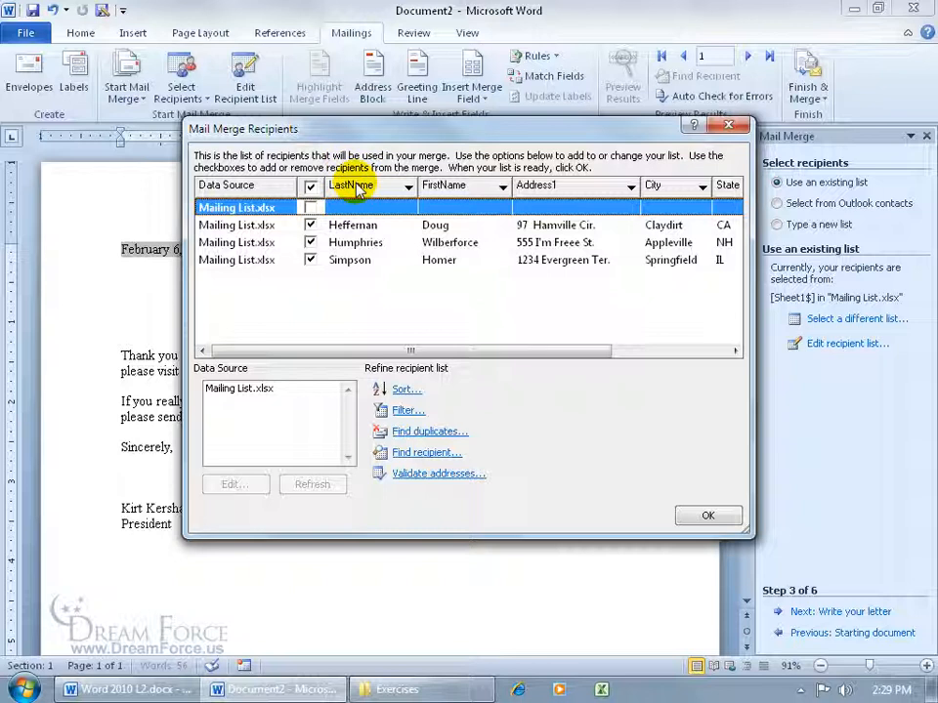
left_click(361, 190)
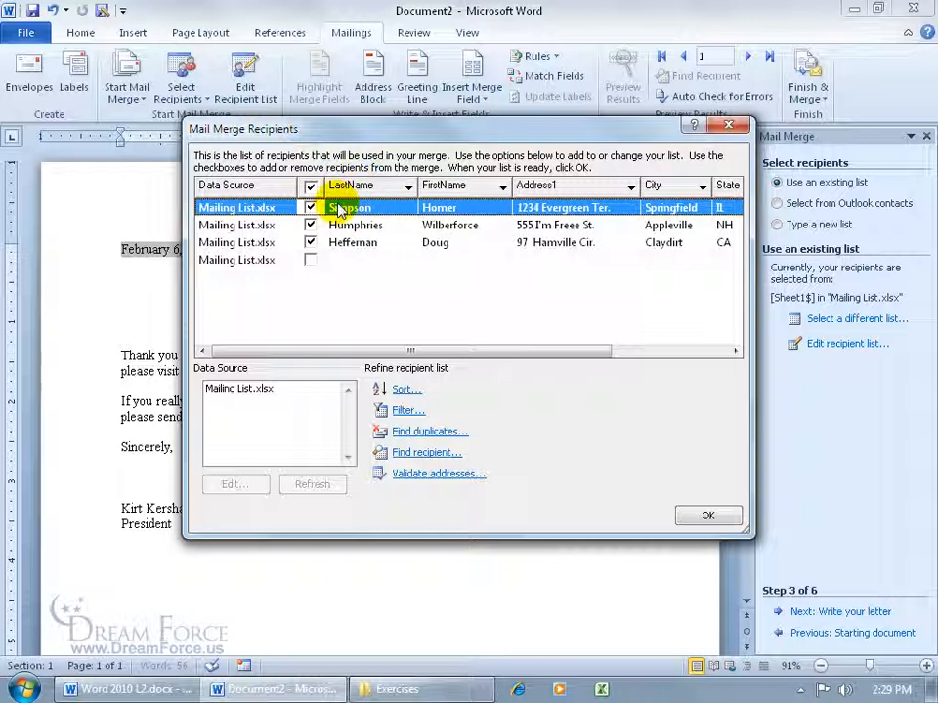
left_click(400, 390)
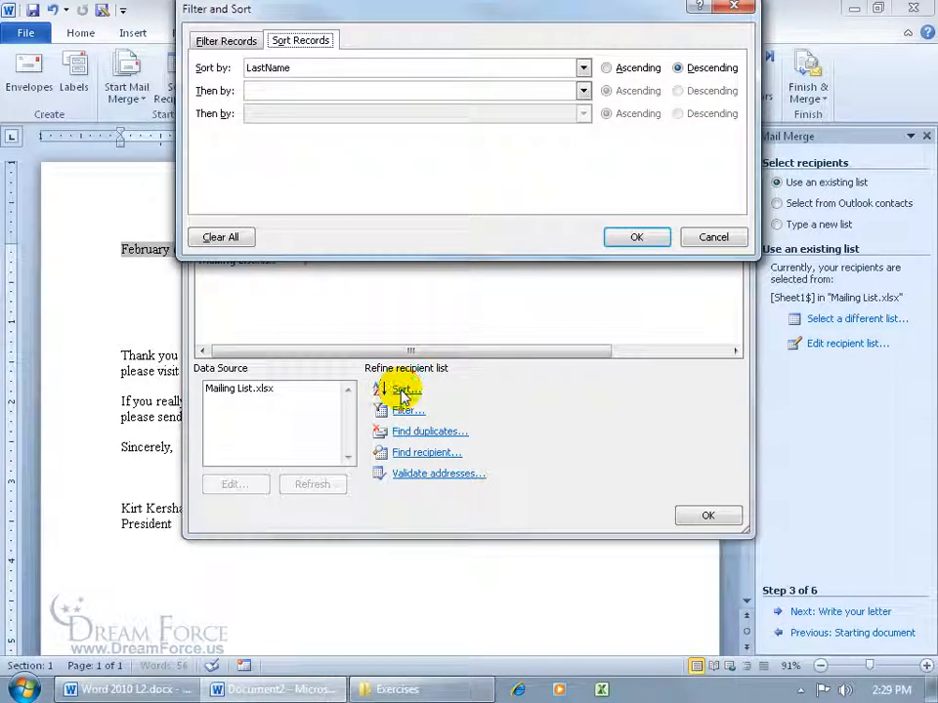
- Sort the recipients by FirstName in ascending order, giving Doug, Homer, Wilberforce
left_click_drag(366, 10, 371, 168)
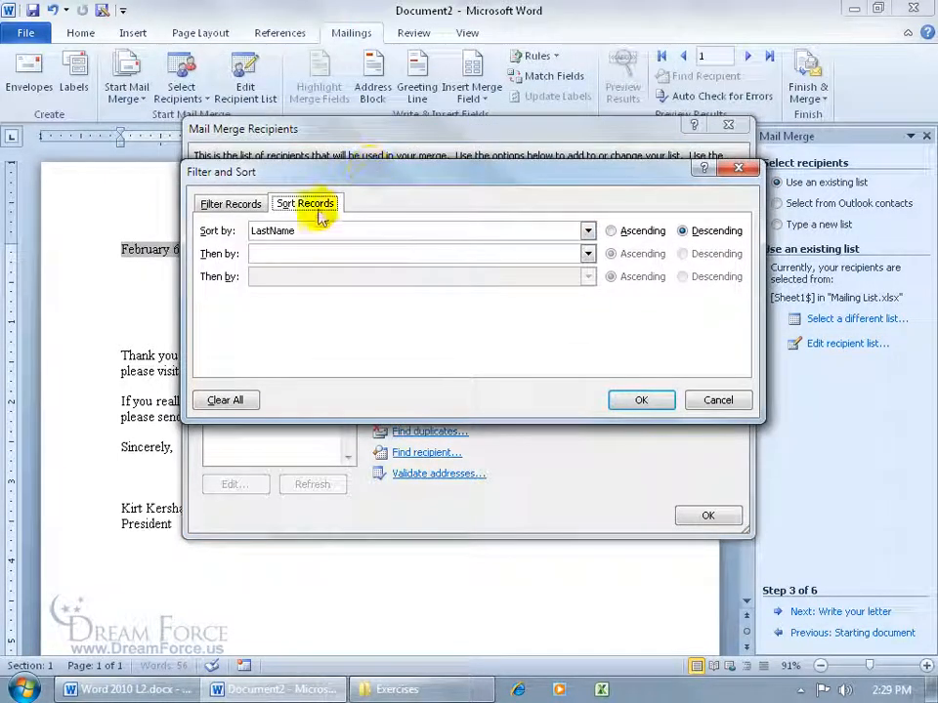
left_click(588, 231)
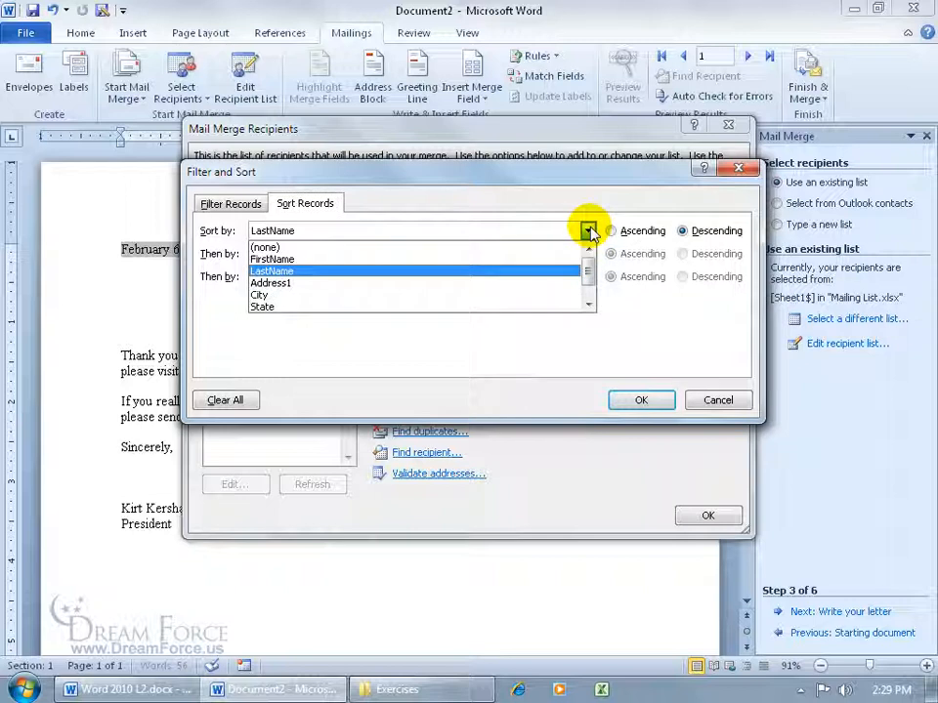
left_click(553, 260)
left_click(615, 231)
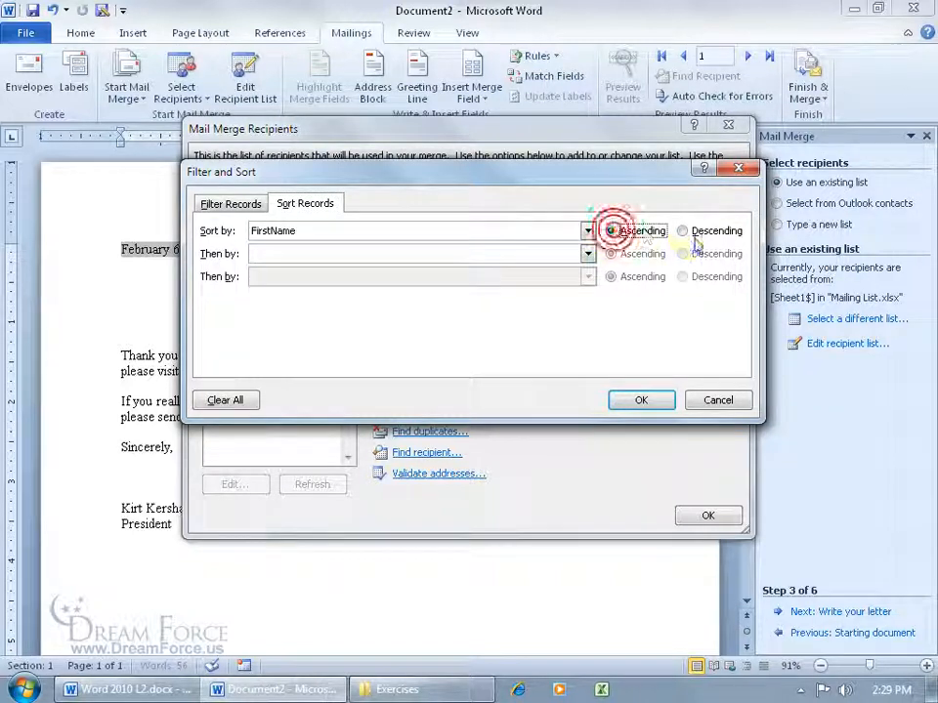
left_click(657, 401)
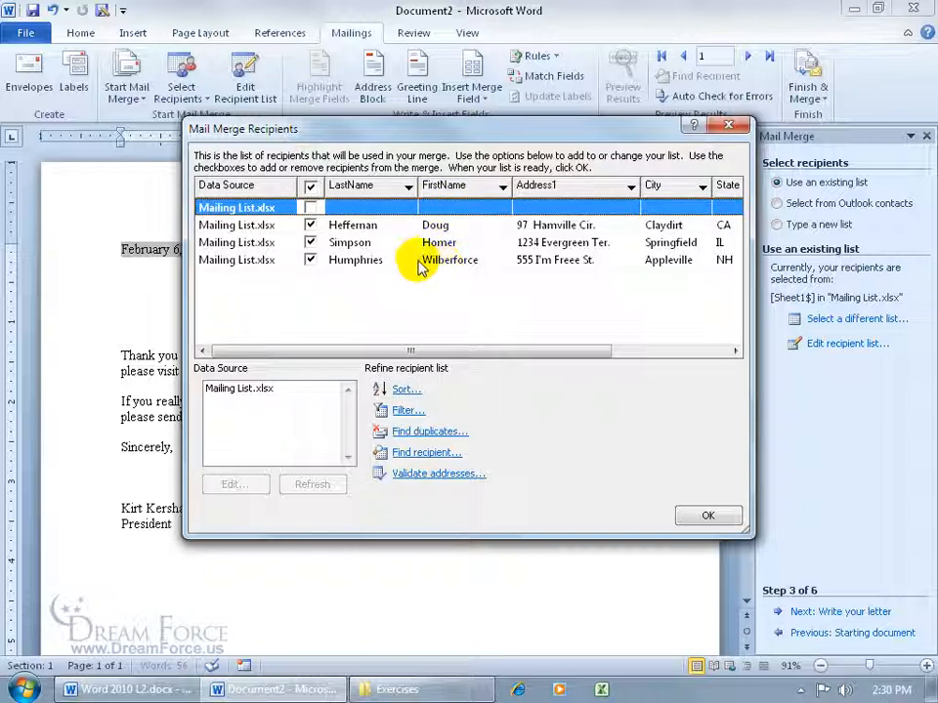
left_click(502, 188)
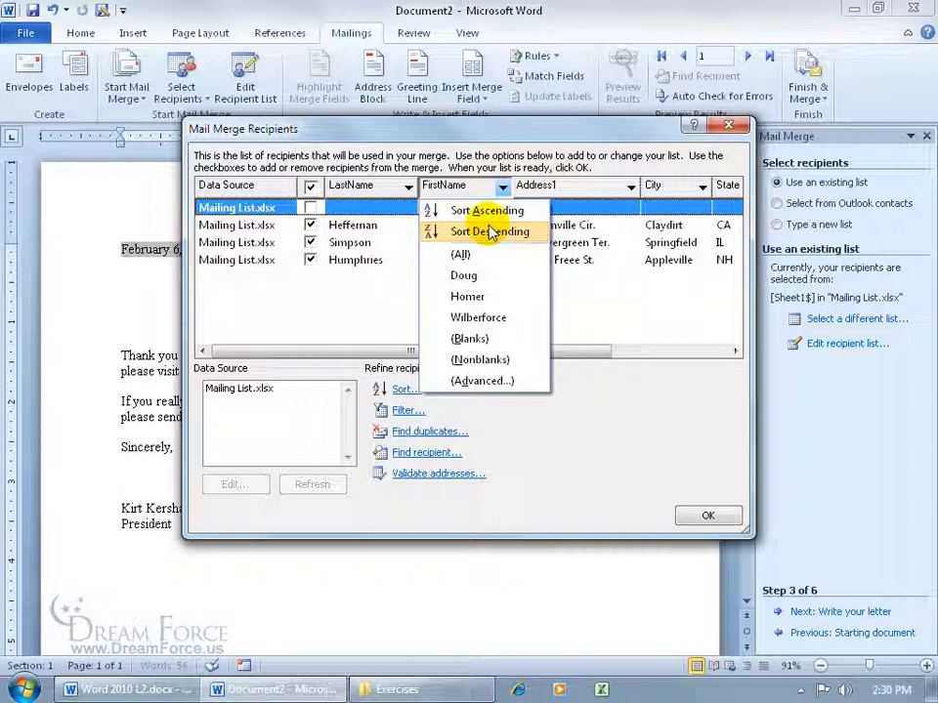
left_click(483, 275)
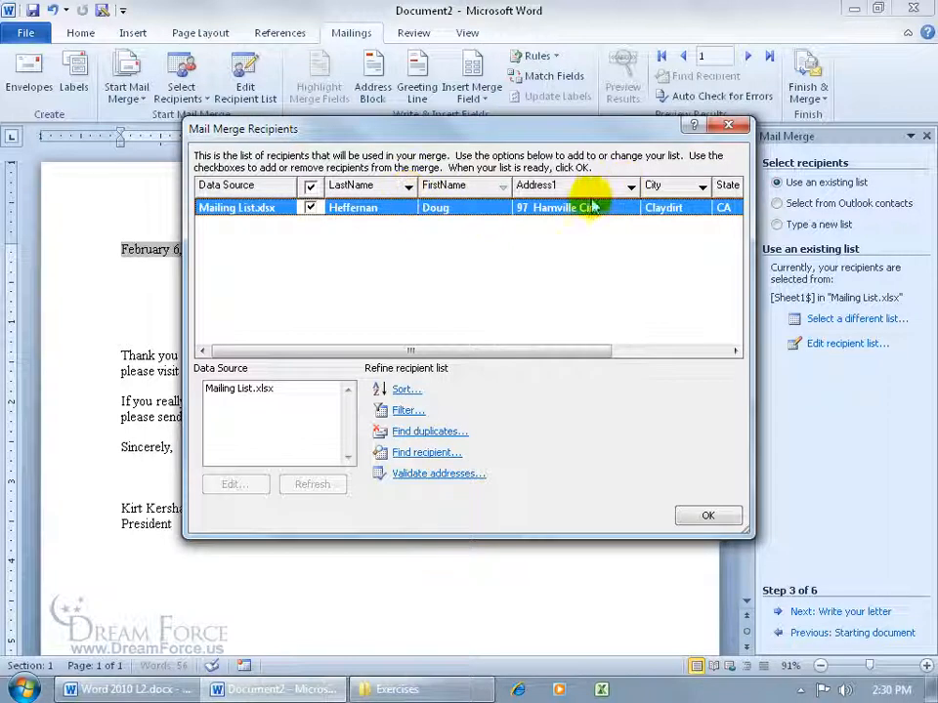
left_click(502, 188)
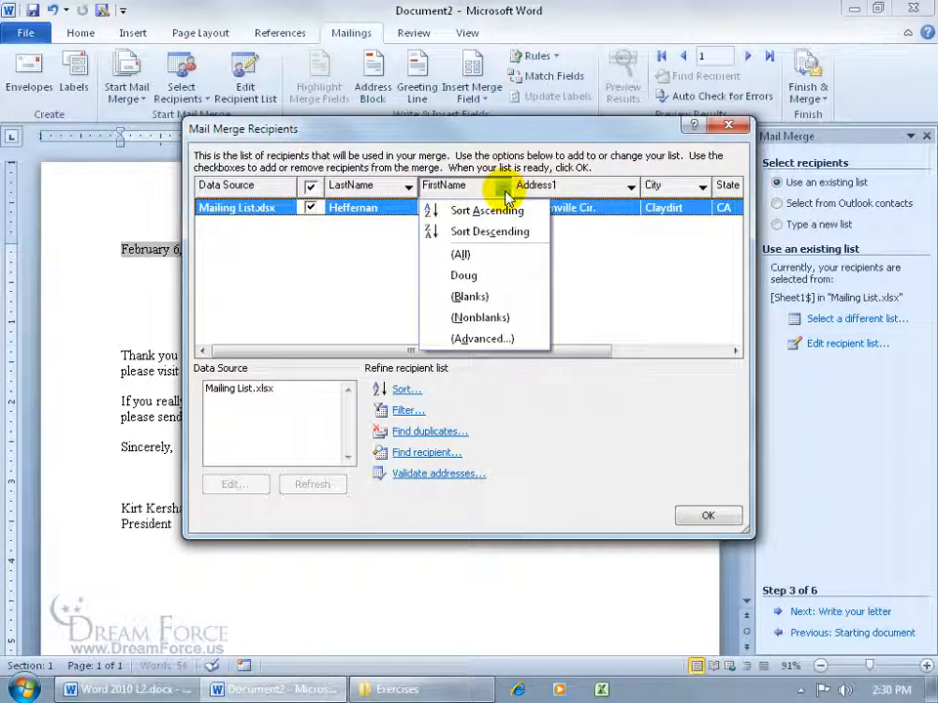
left_click(461, 255)
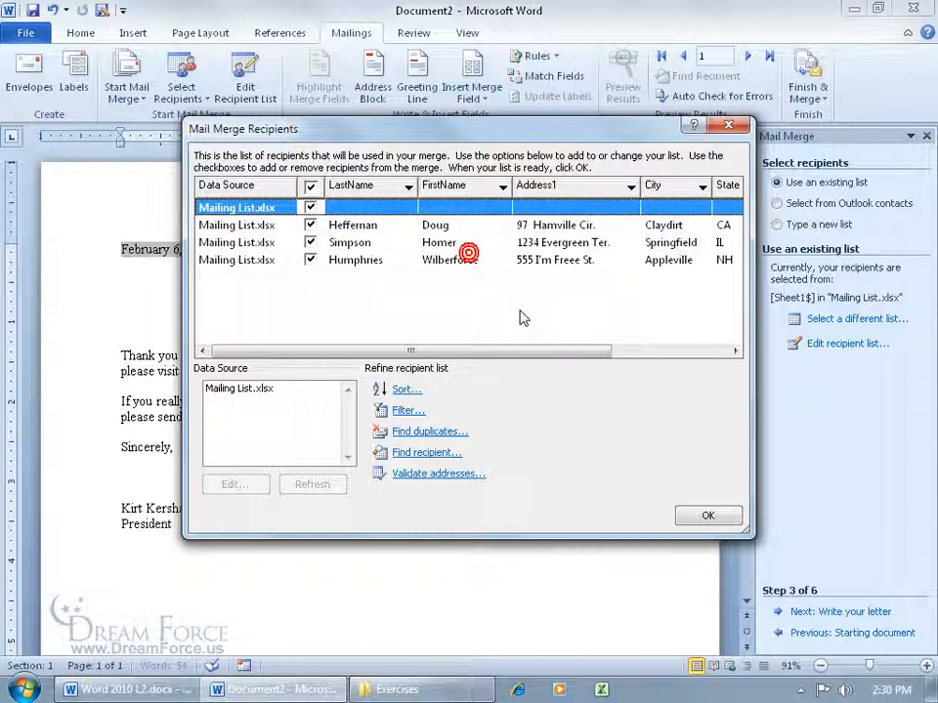
left_click(403, 410)
left_click_drag(387, 6, 390, 187)
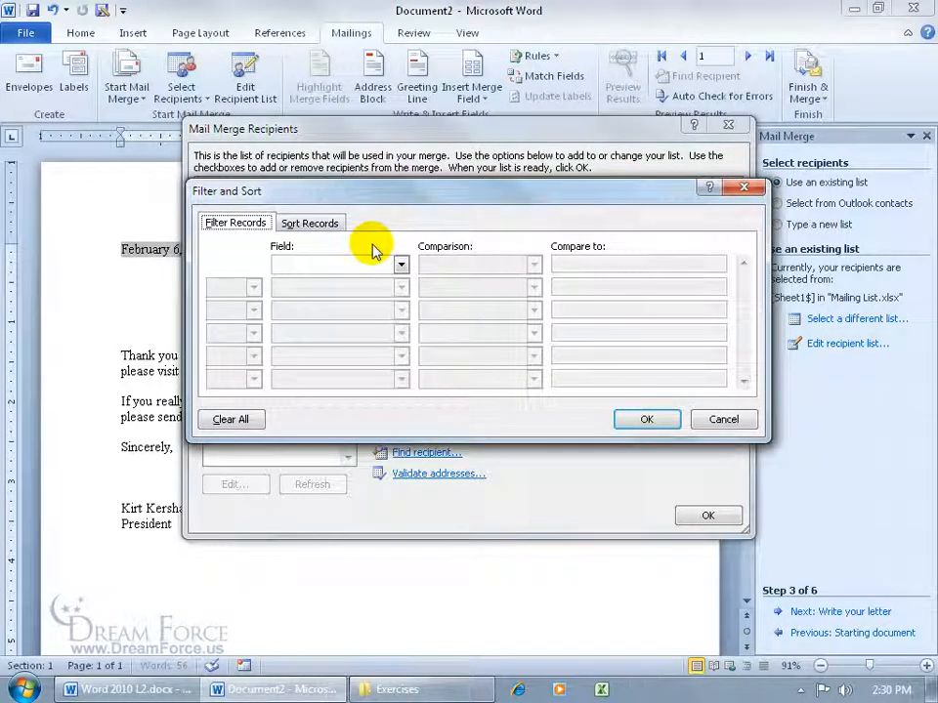
left_click(400, 263)
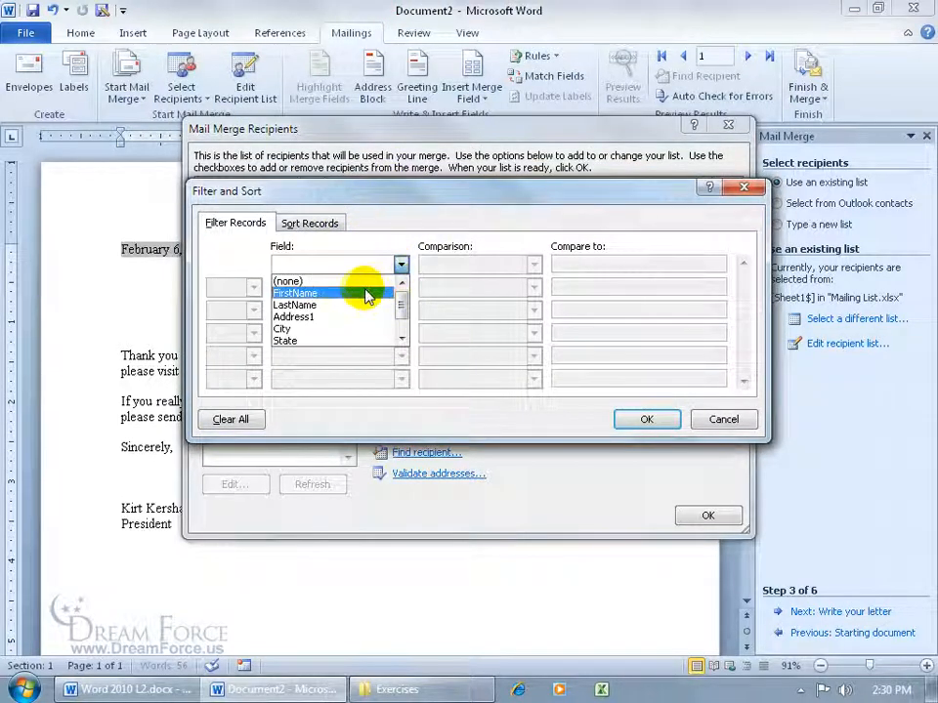
left_click_drag(401, 301, 402, 307)
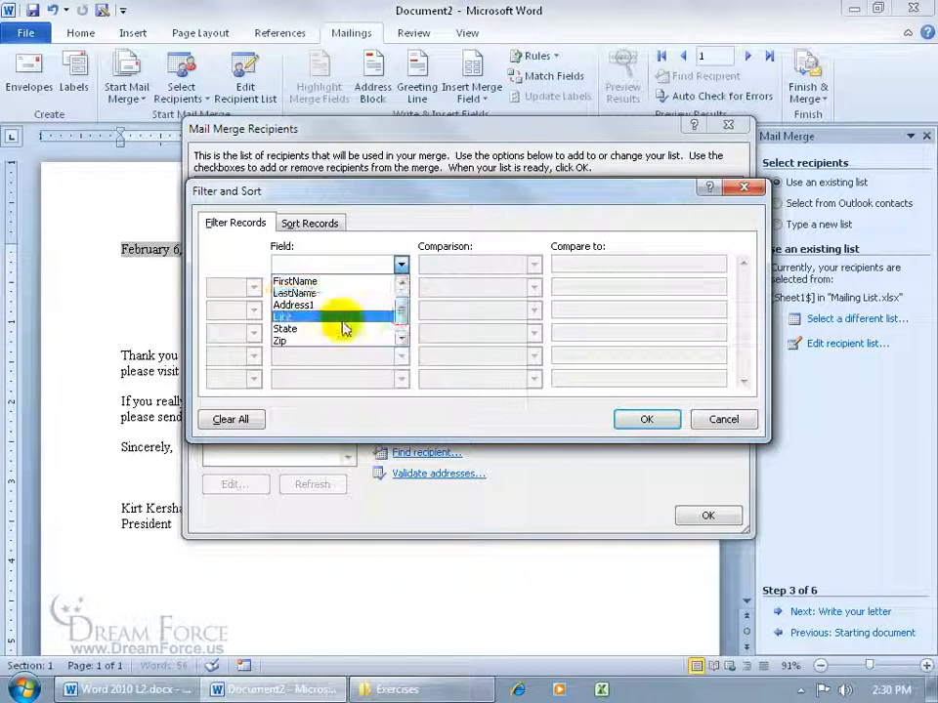
left_click(341, 329)
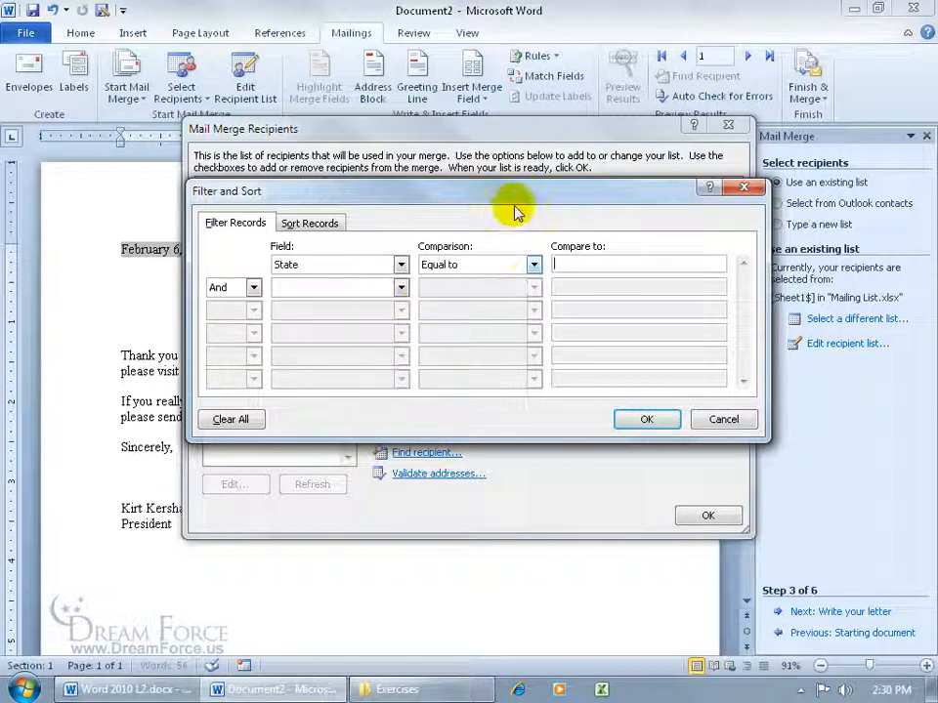
left_click_drag(515, 194, 505, 376)
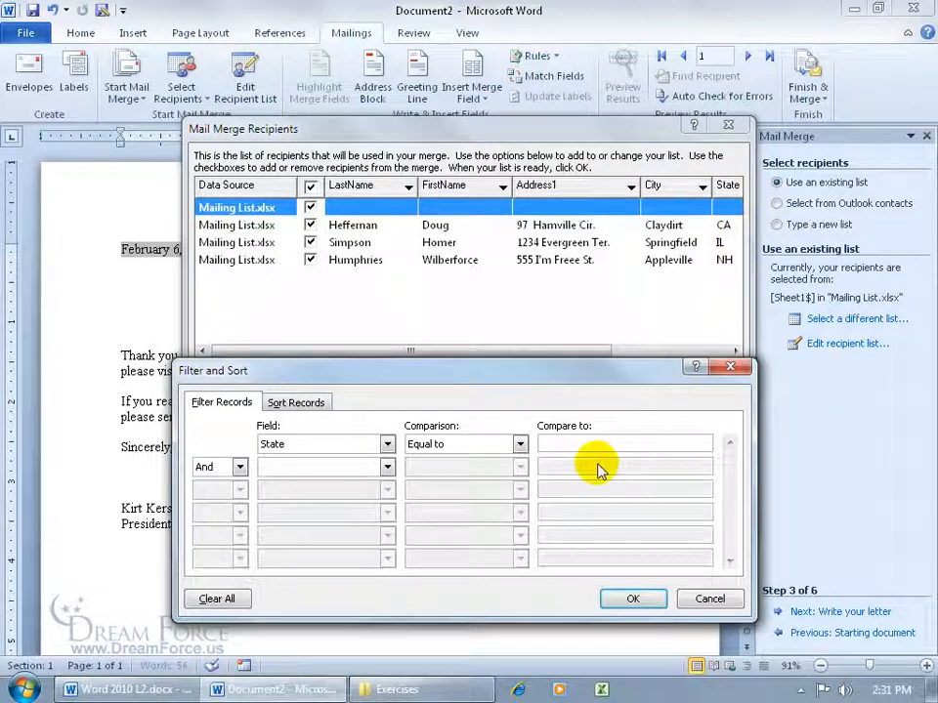
type("CA")
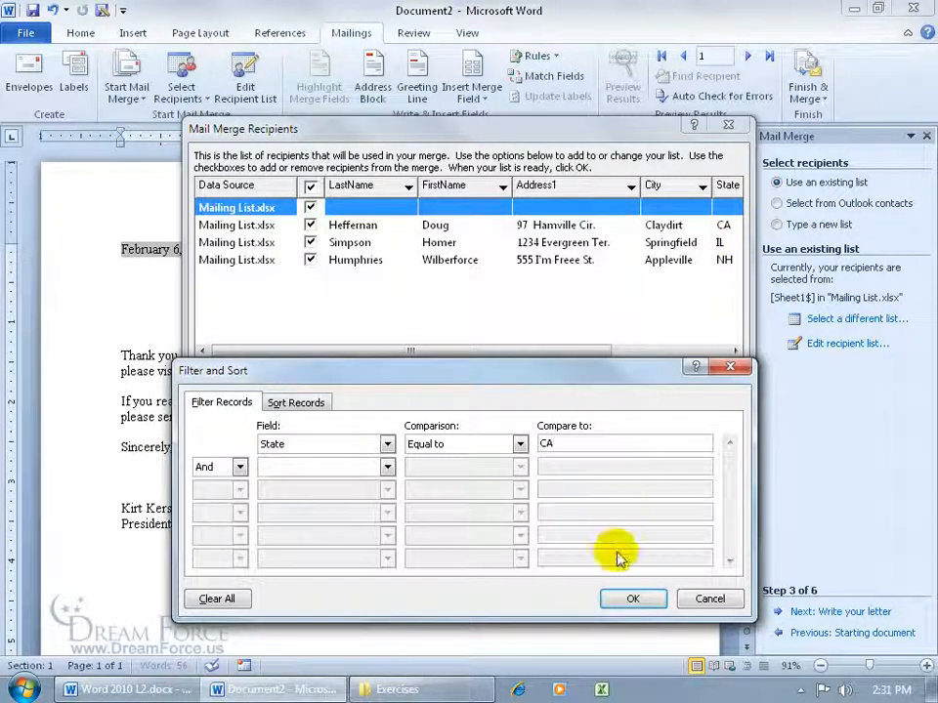
left_click(634, 598)
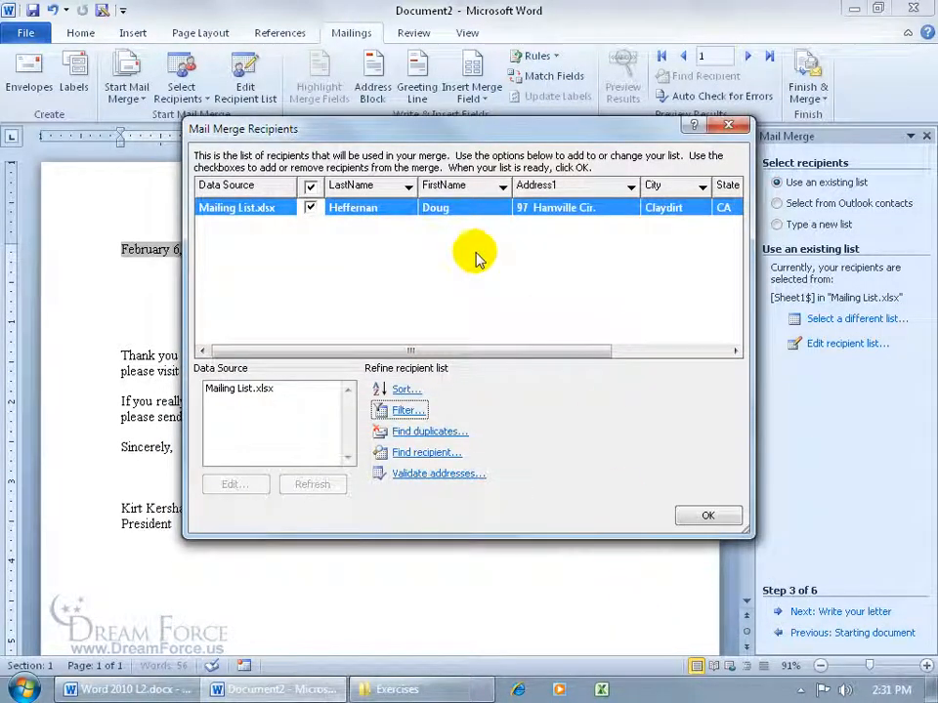
left_click_drag(565, 352, 613, 360)
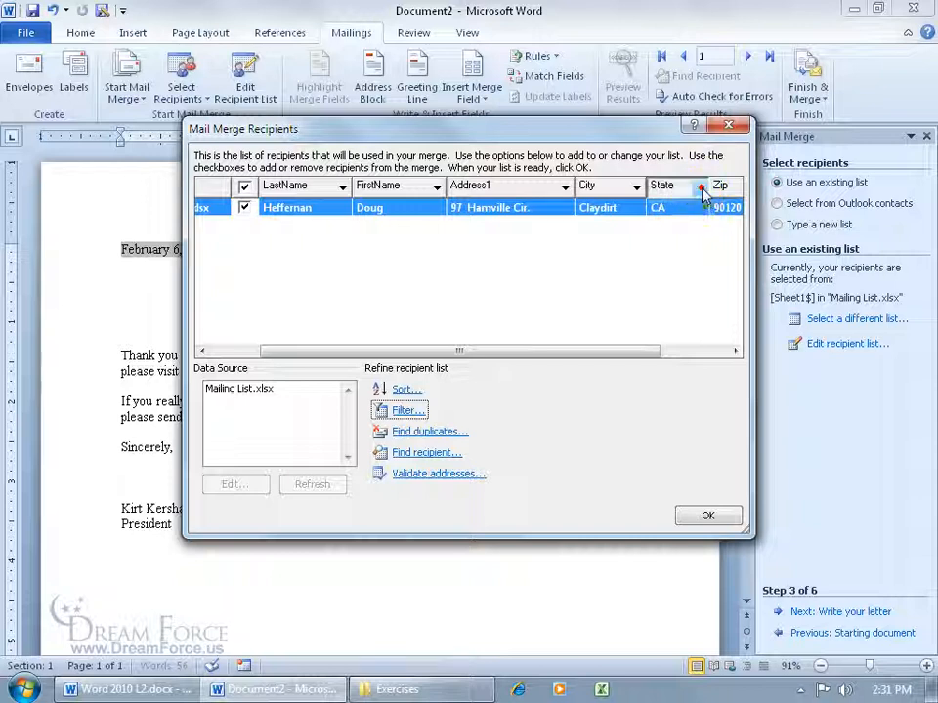
left_click(699, 187)
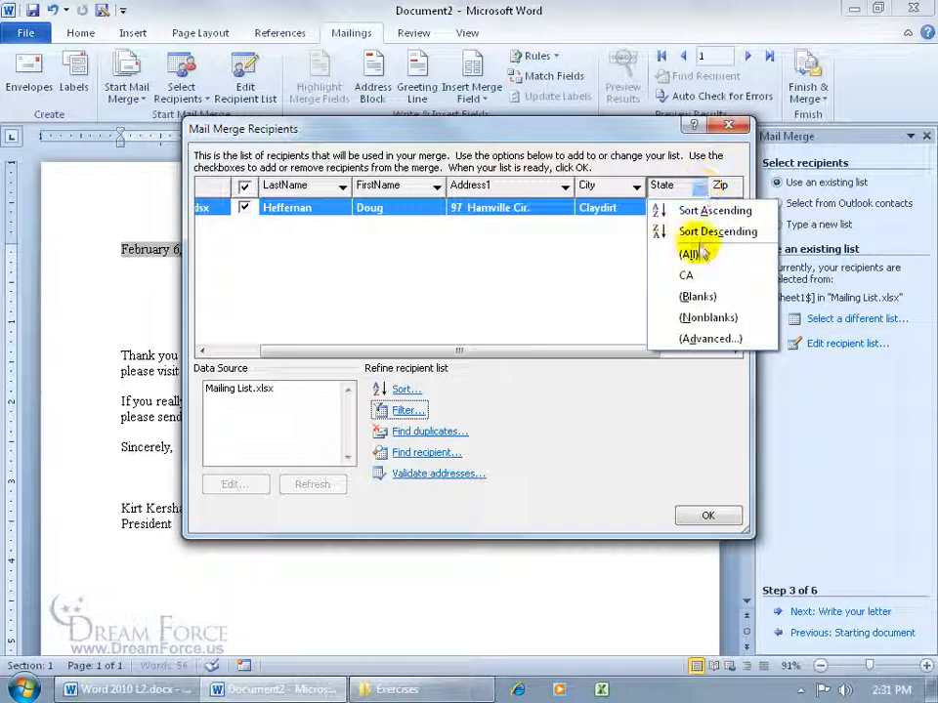
left_click(408, 410)
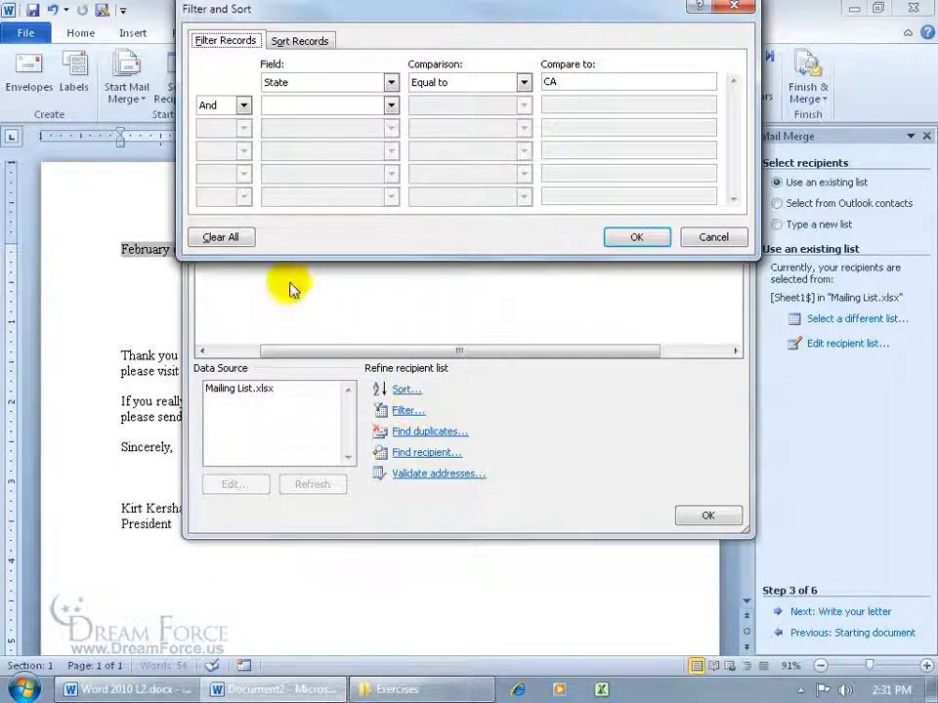
left_click(235, 238)
left_click(630, 237)
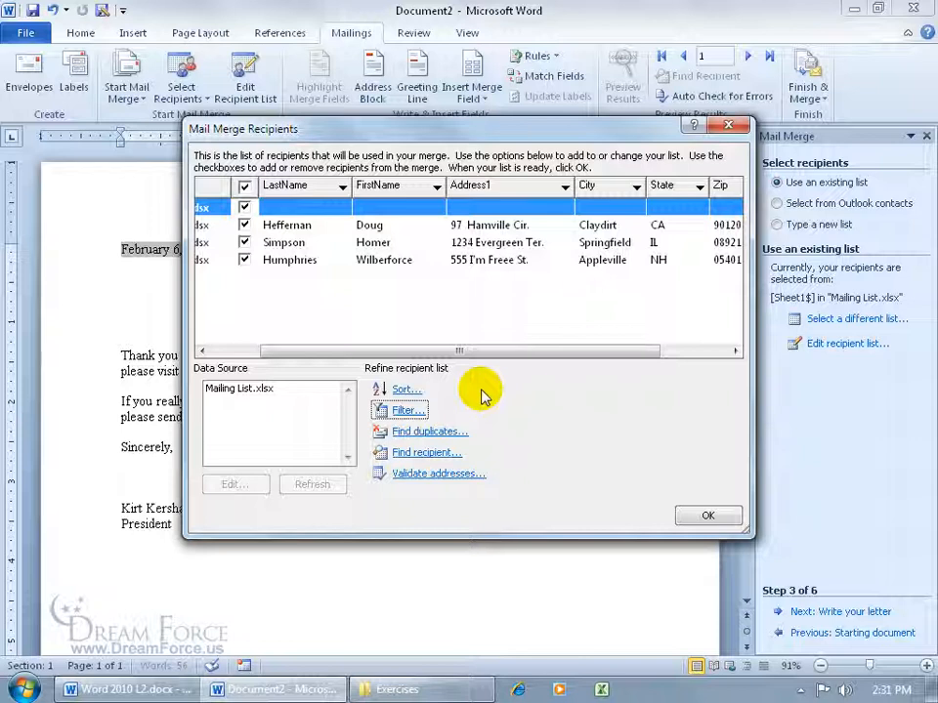
- Exclude the blank first record, close the recipient list, and advance to step 4, Write your letter
left_click(243, 207)
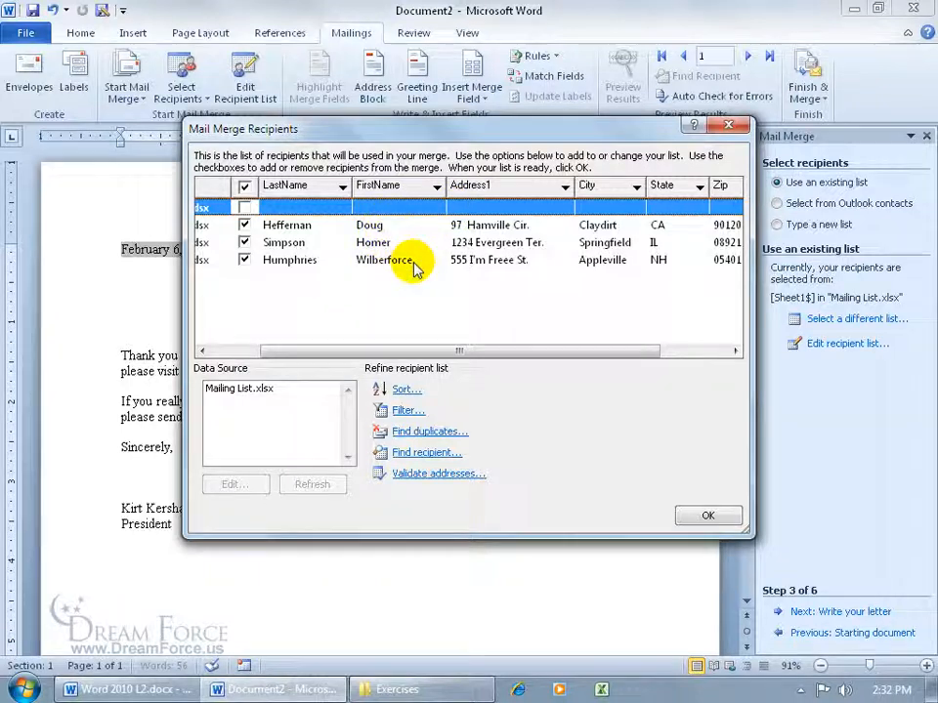
left_click(708, 513)
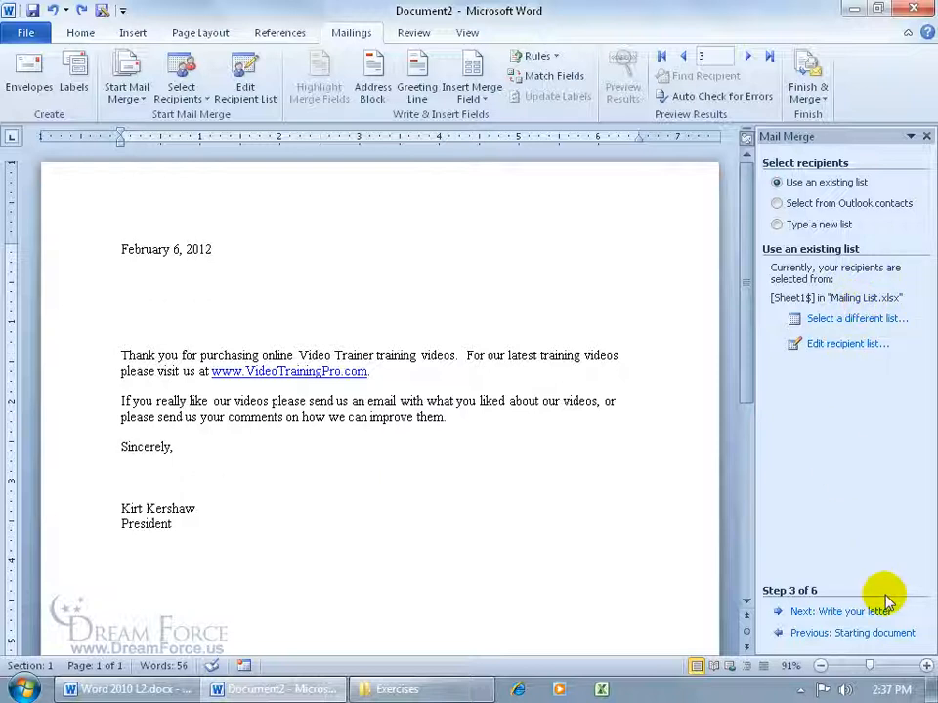
left_click(835, 612)
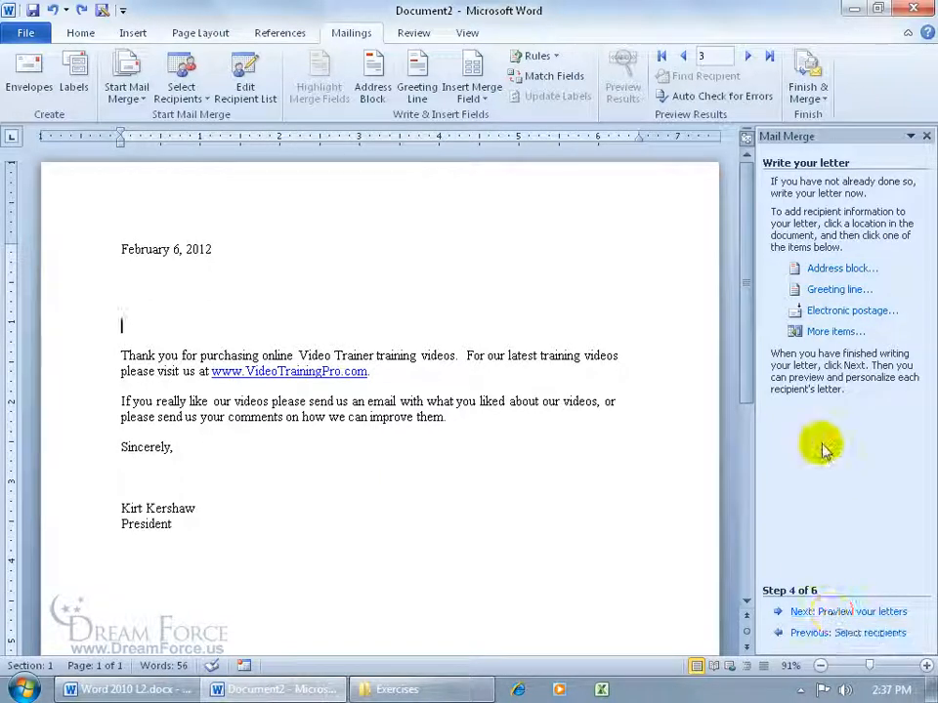
- Open Insert Address Block and pick the first-name-only 'Josh' name format
left_click(858, 268)
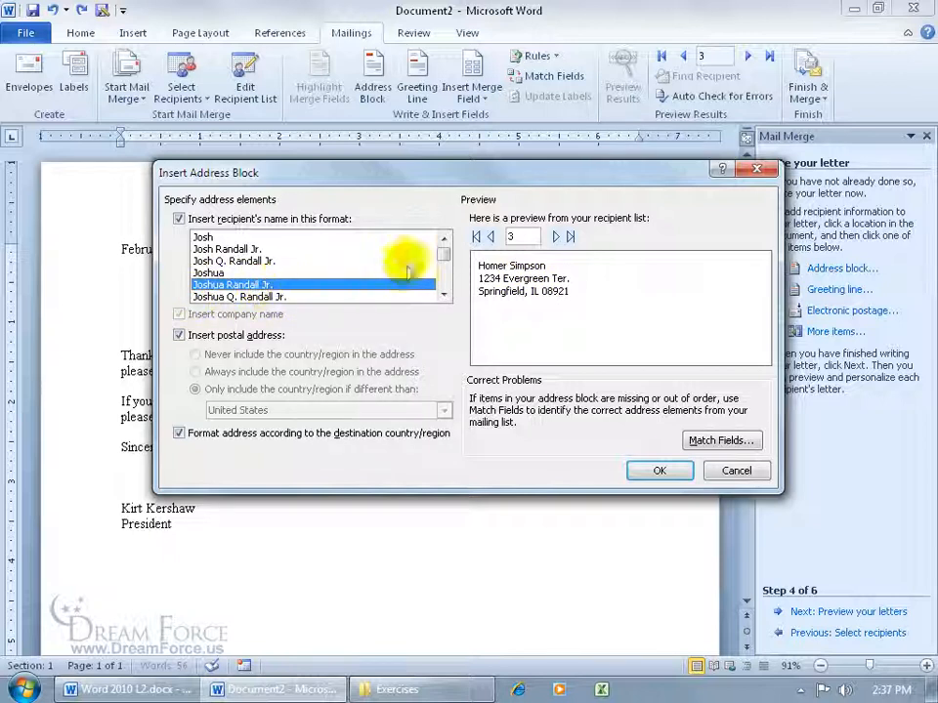
left_click(199, 237)
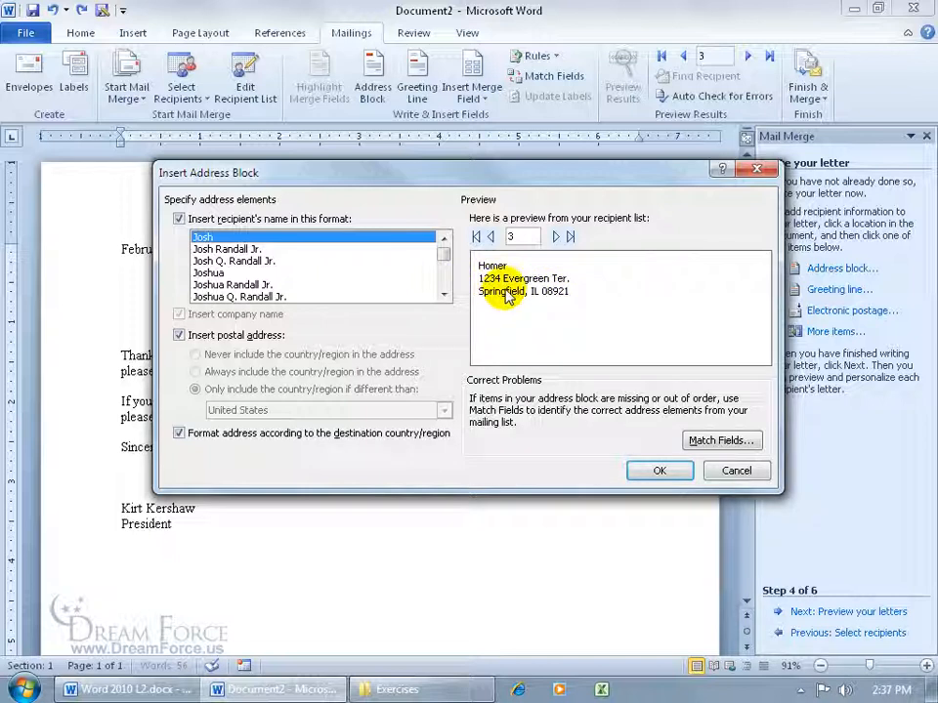
- Review the Match Fields list, check Address 3's drop-down, and cancel without changes
left_click(723, 447)
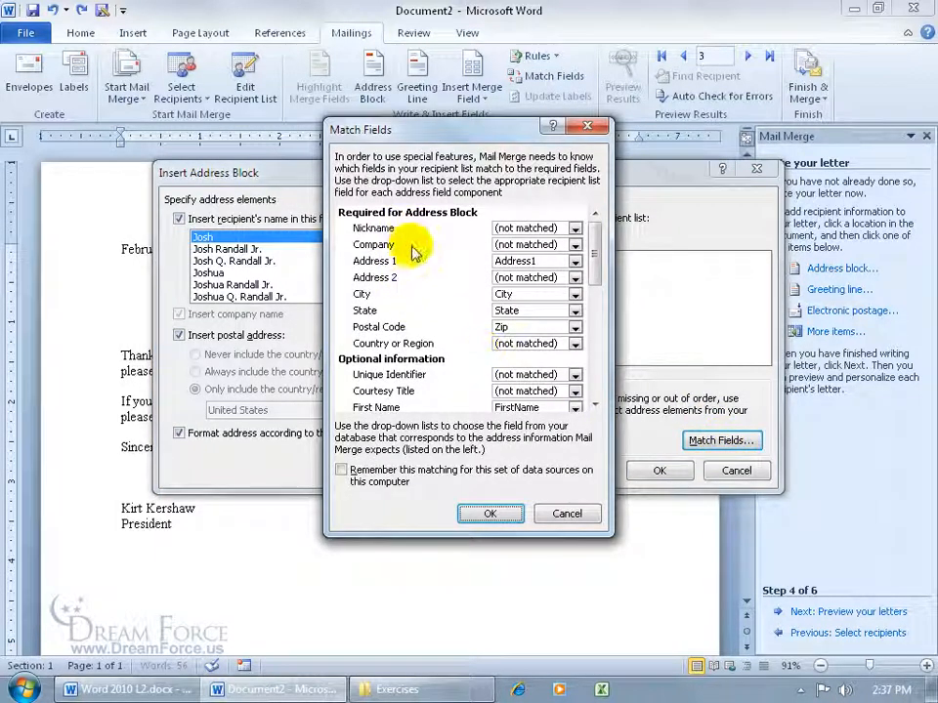
left_click_drag(591, 261, 600, 313)
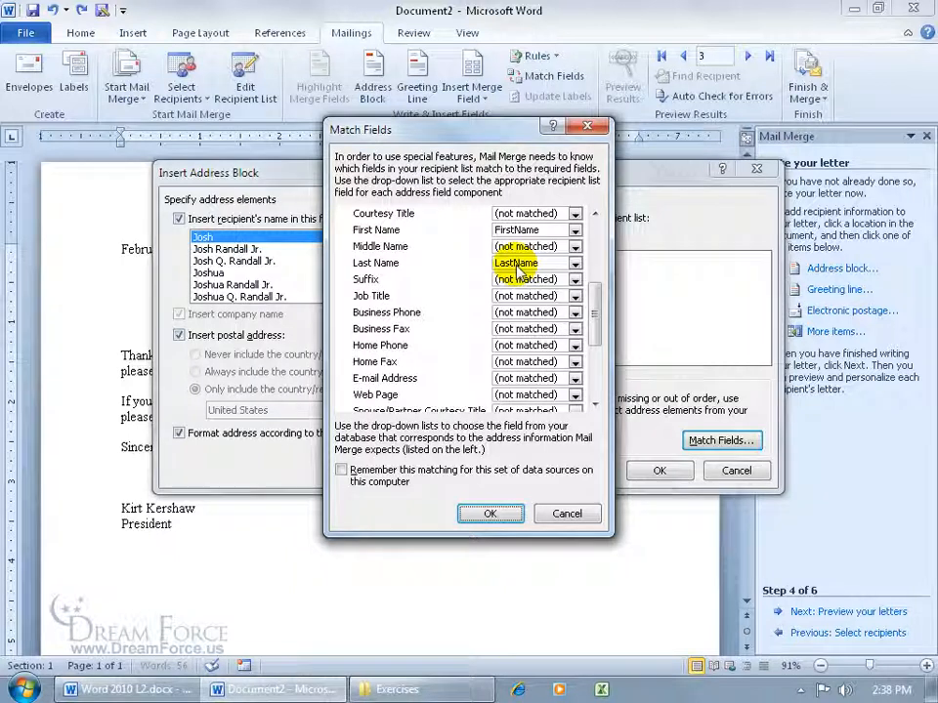
left_click_drag(593, 296, 601, 356)
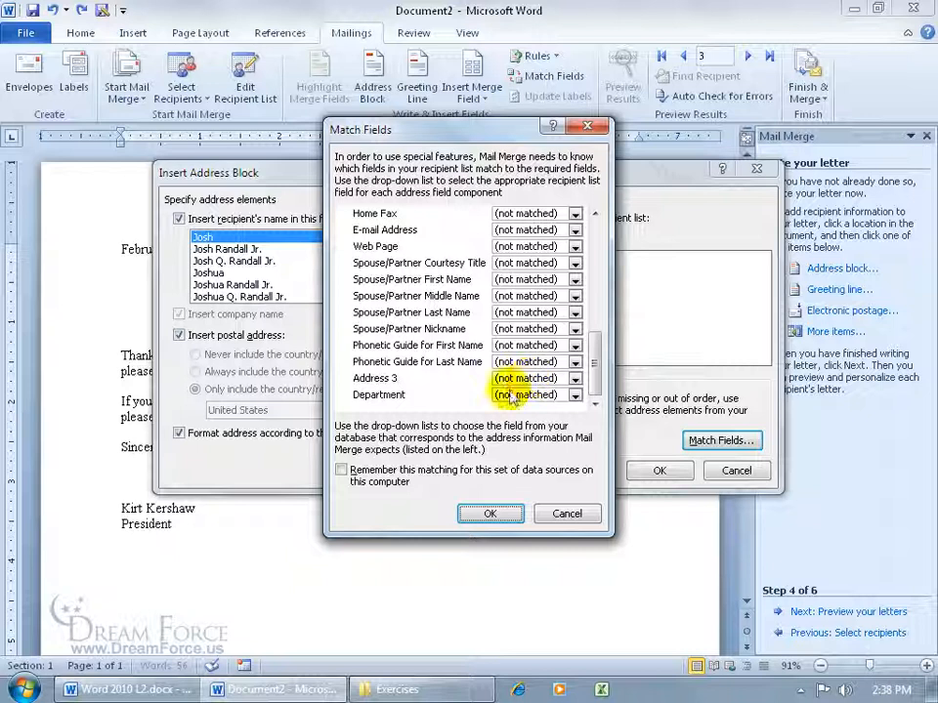
left_click(574, 379)
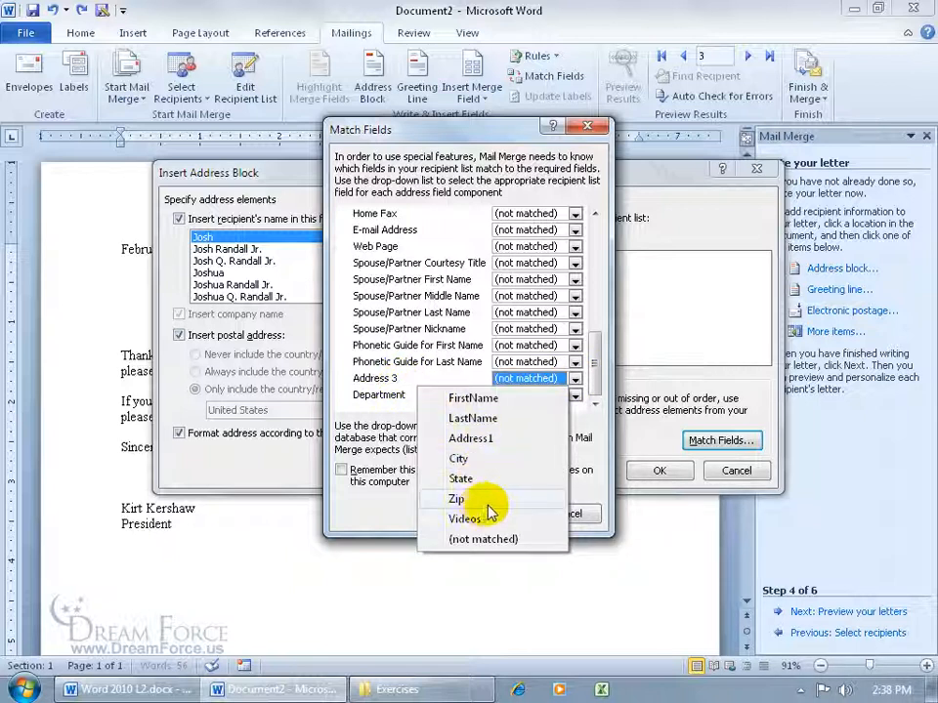
left_click(387, 378)
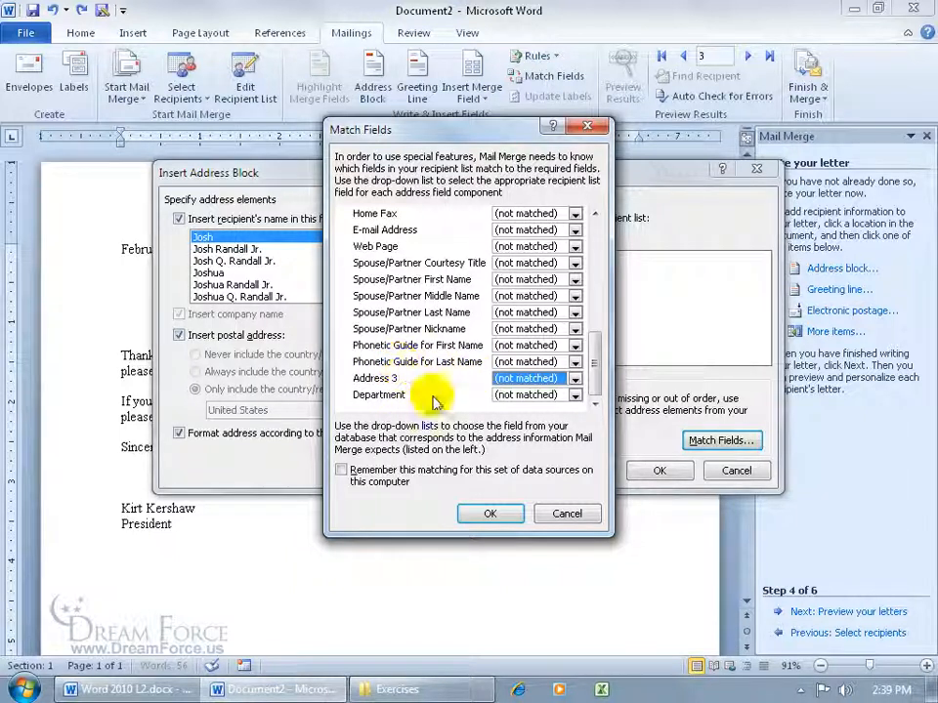
left_click(566, 513)
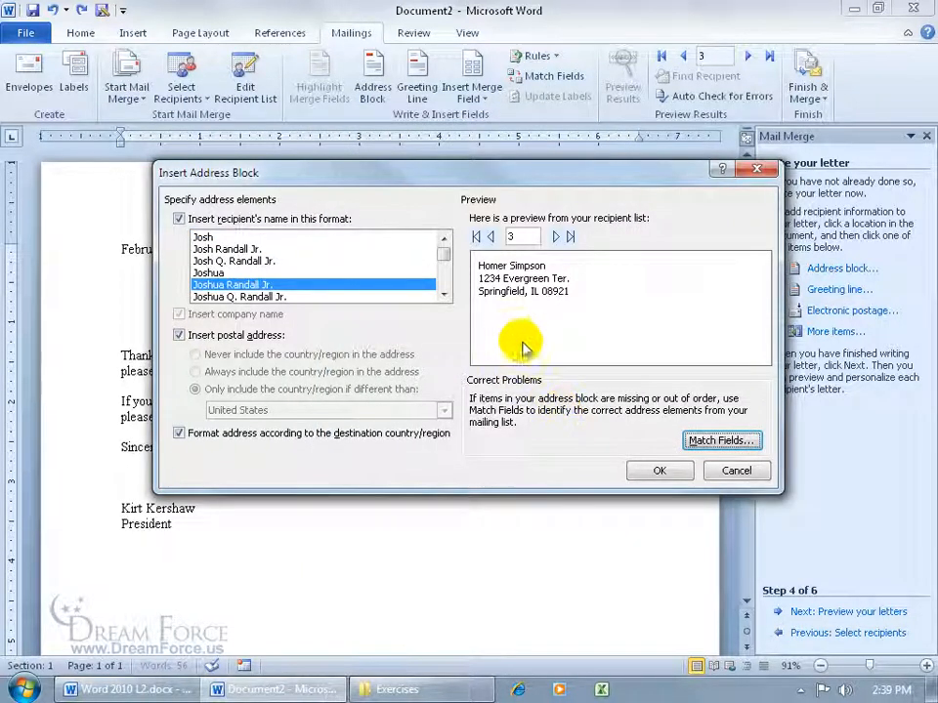
- Insert the address block, browse recipients in the preview, then turn preview off to show «AddressBlock»
left_click(657, 470)
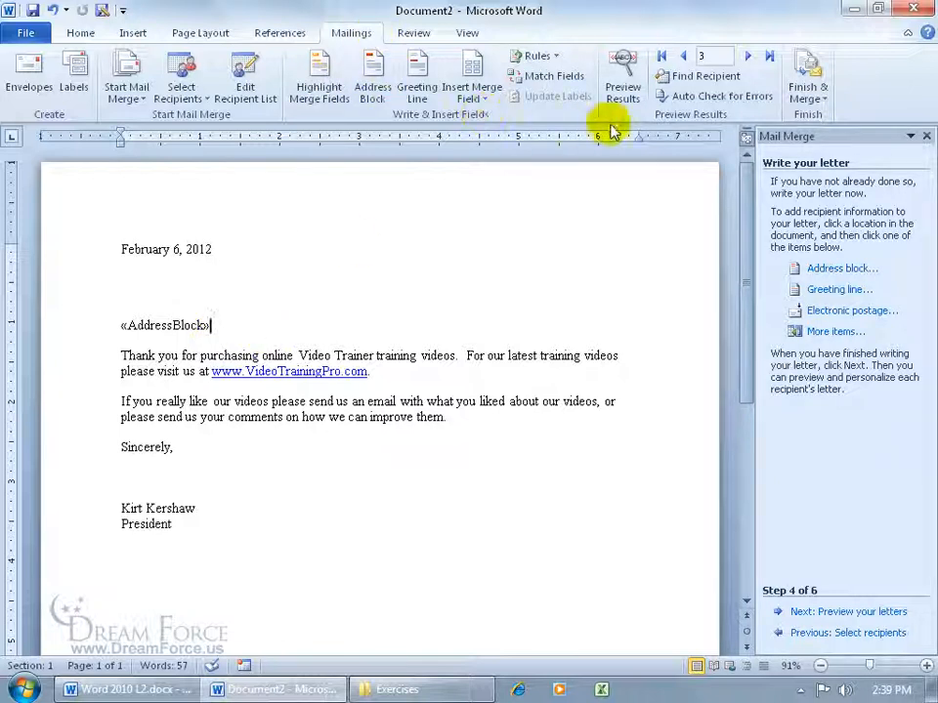
left_click(622, 88)
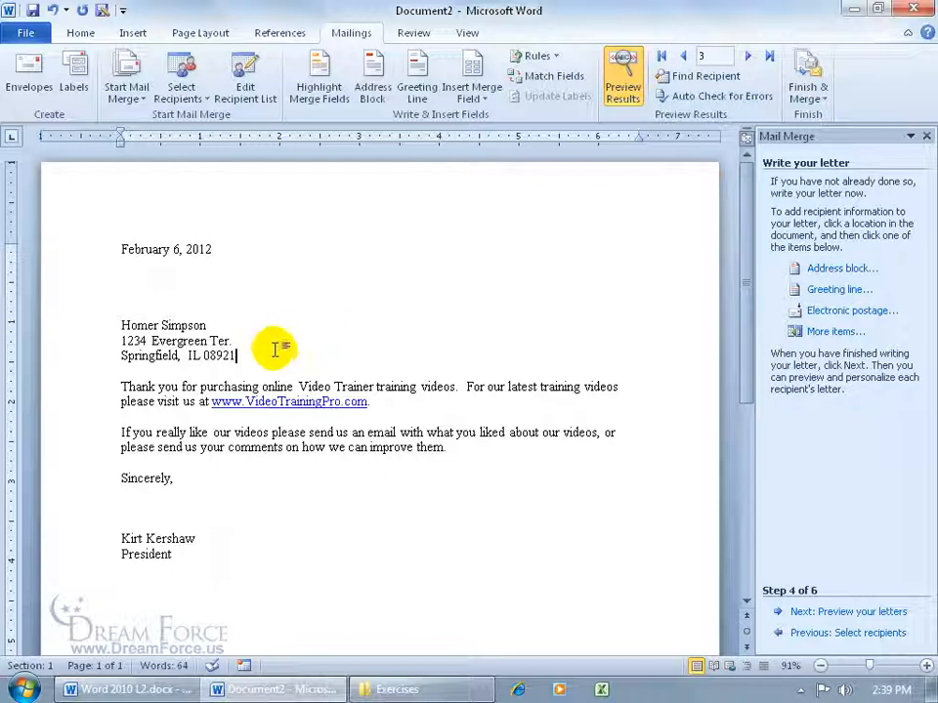
left_click(684, 57)
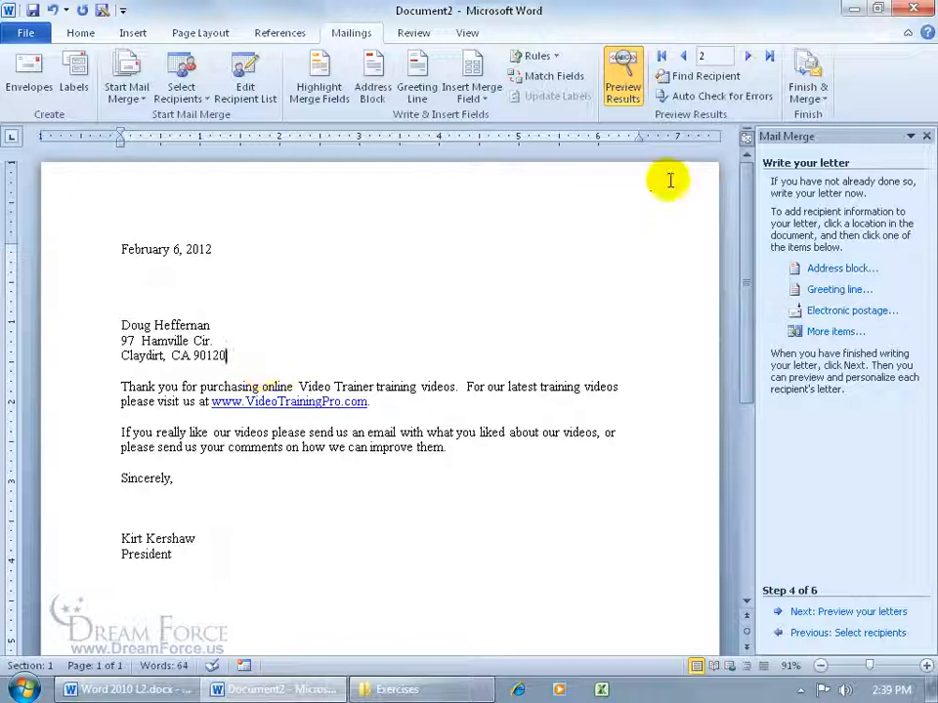
left_click(682, 57)
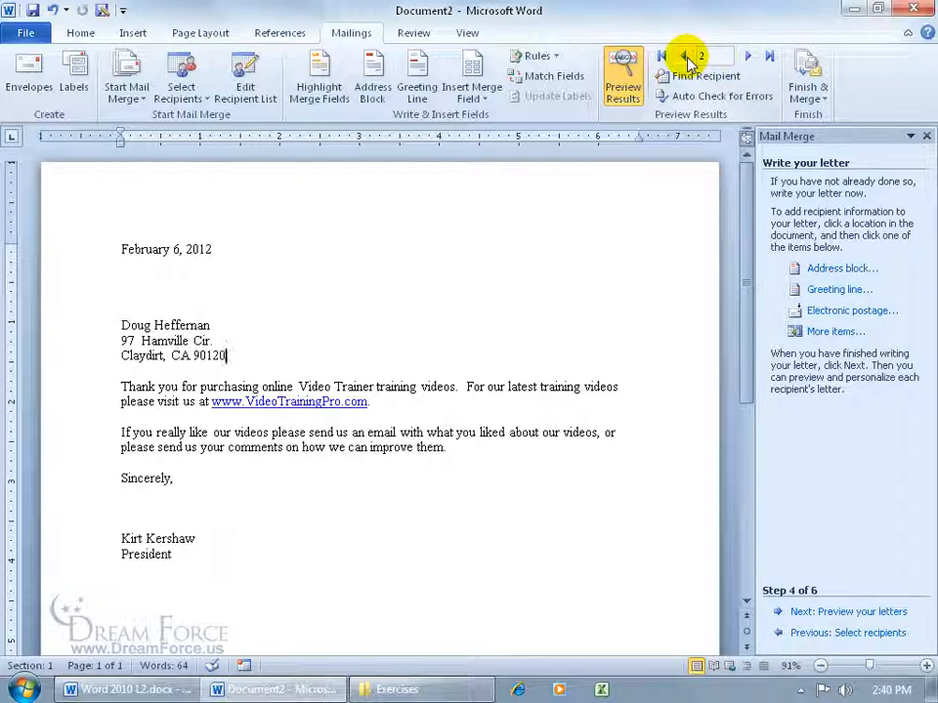
left_click(749, 58)
left_click(749, 58)
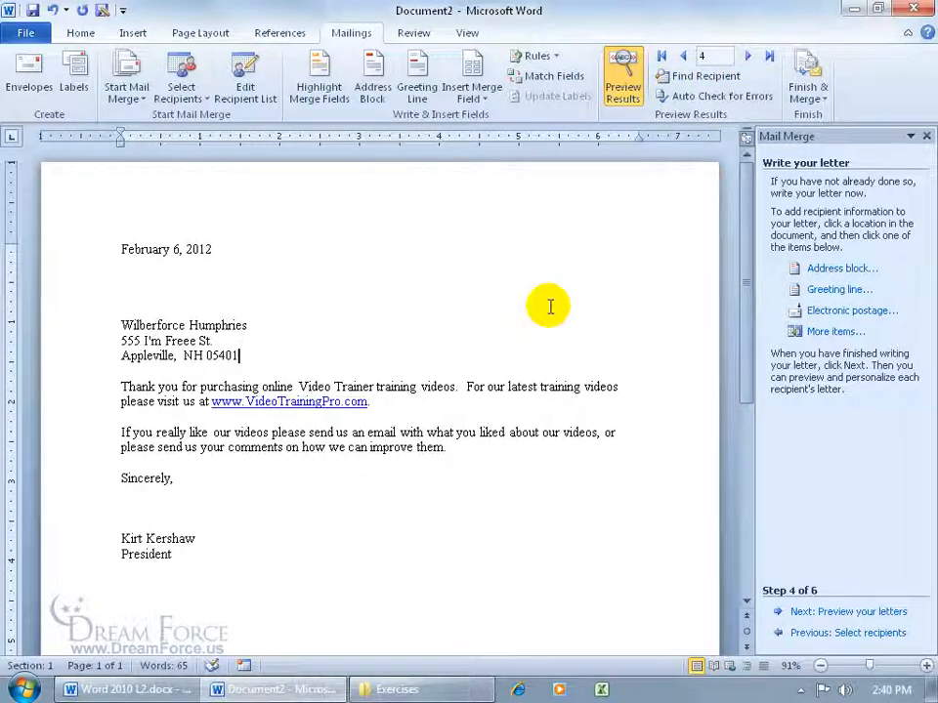
left_click(622, 83)
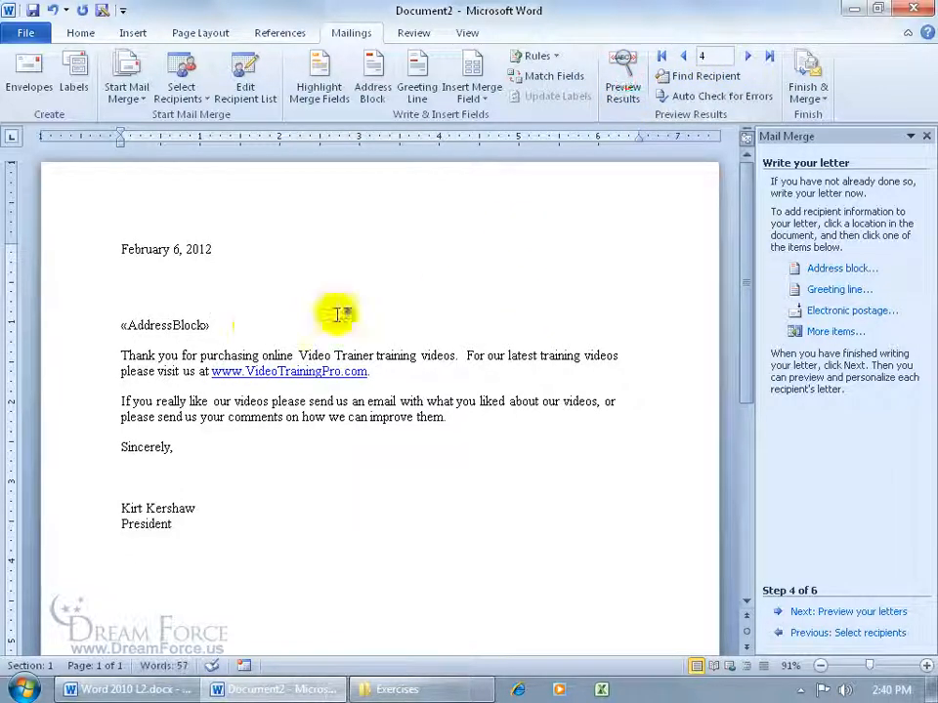
- Replace «AddressBlock» with a 'Dear «FirstName»,' greeting followed by a new line
left_click(222, 325)
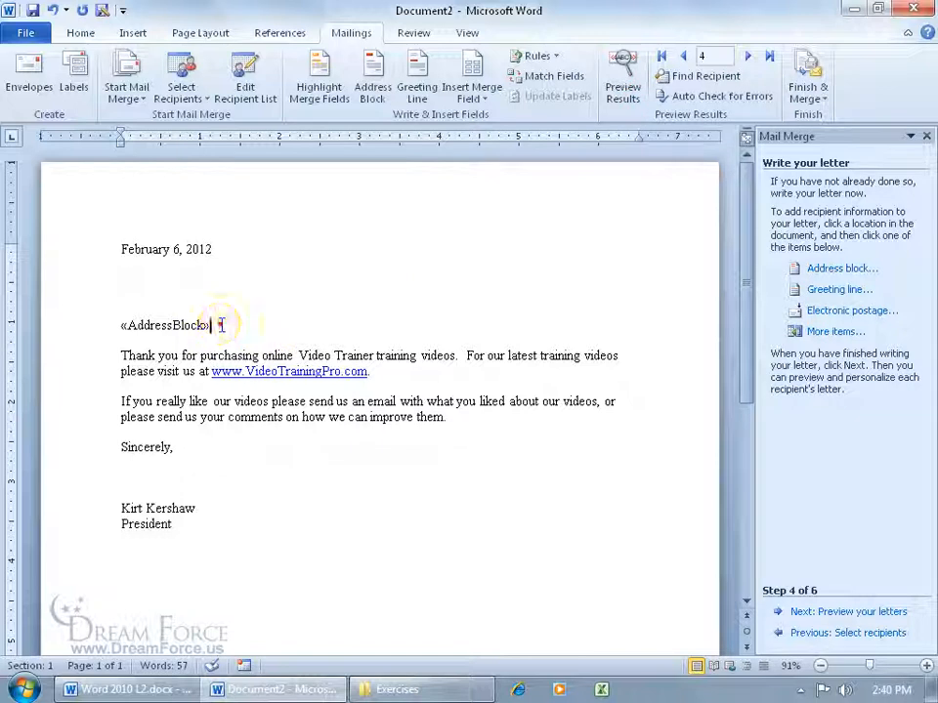
left_click_drag(215, 326, 117, 325)
key("Delete")
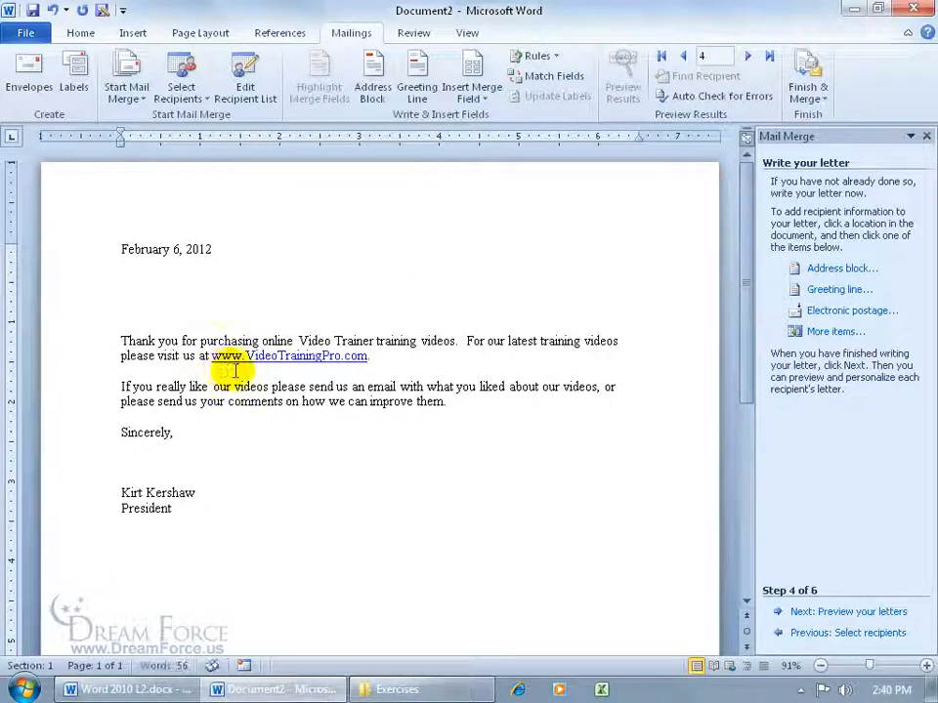
type("Dear")
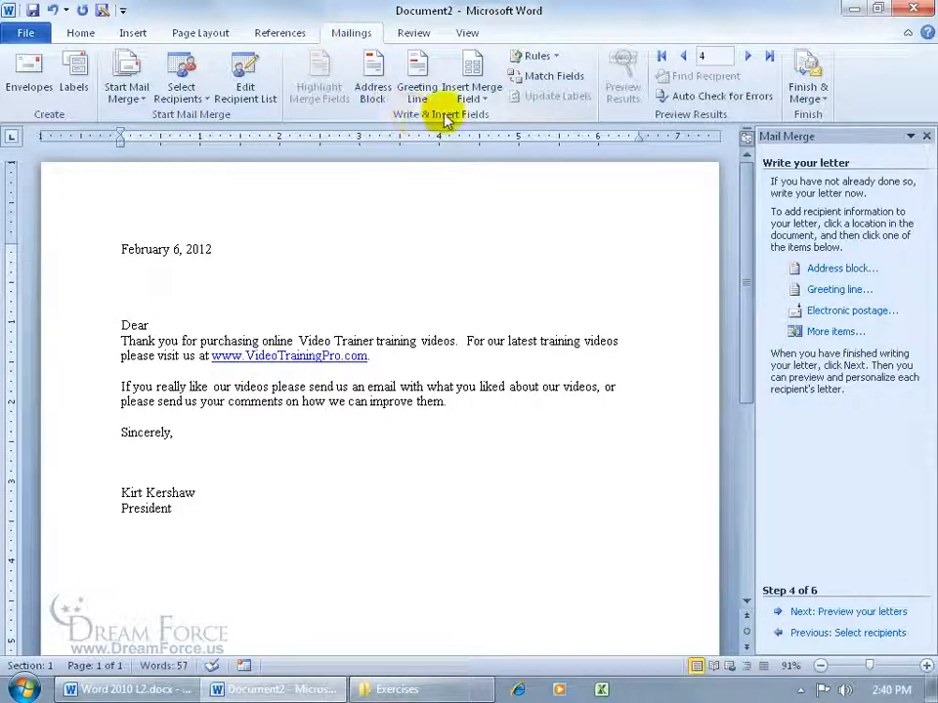
left_click(469, 98)
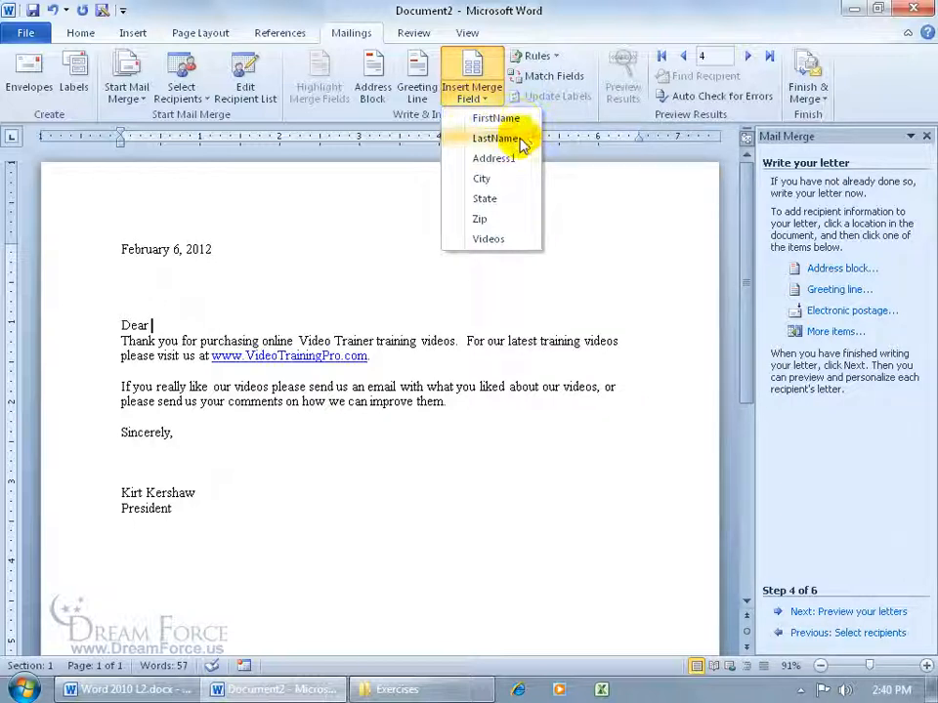
left_click(510, 118)
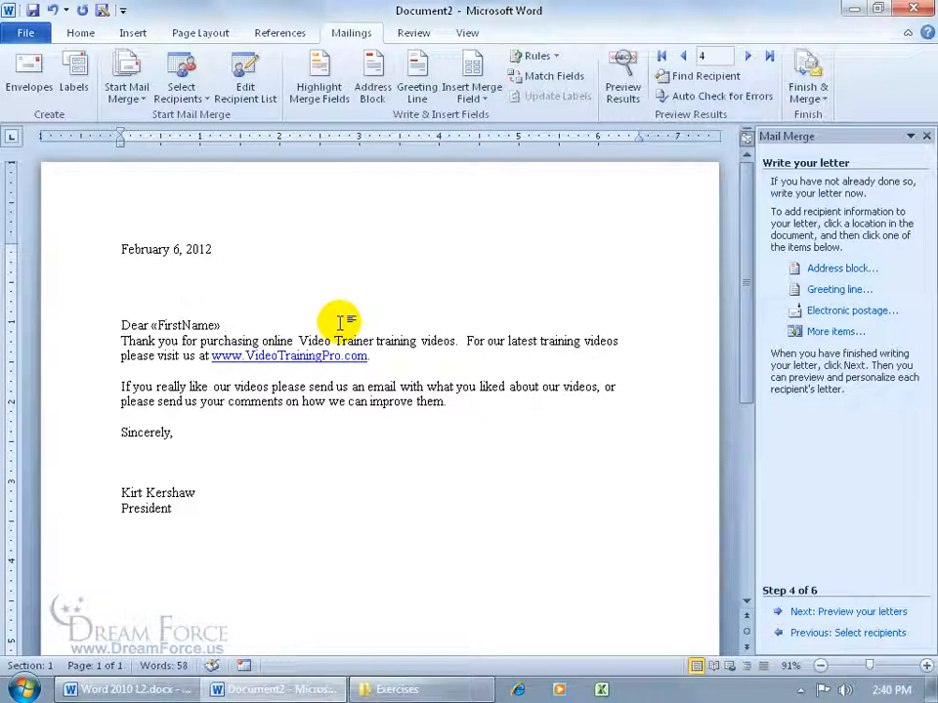
type(",")
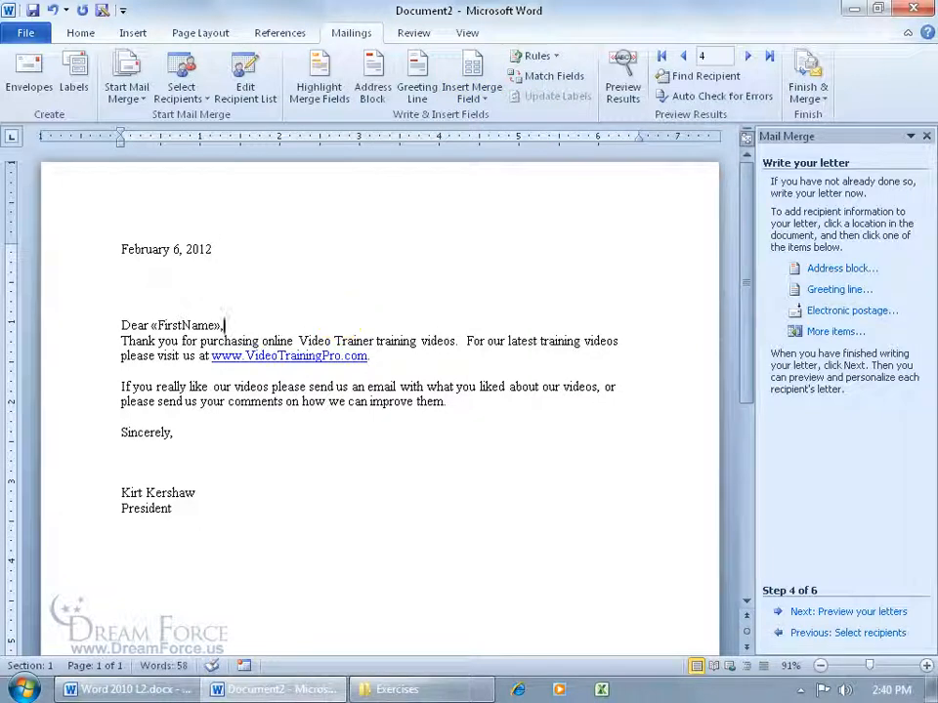
key("Return")
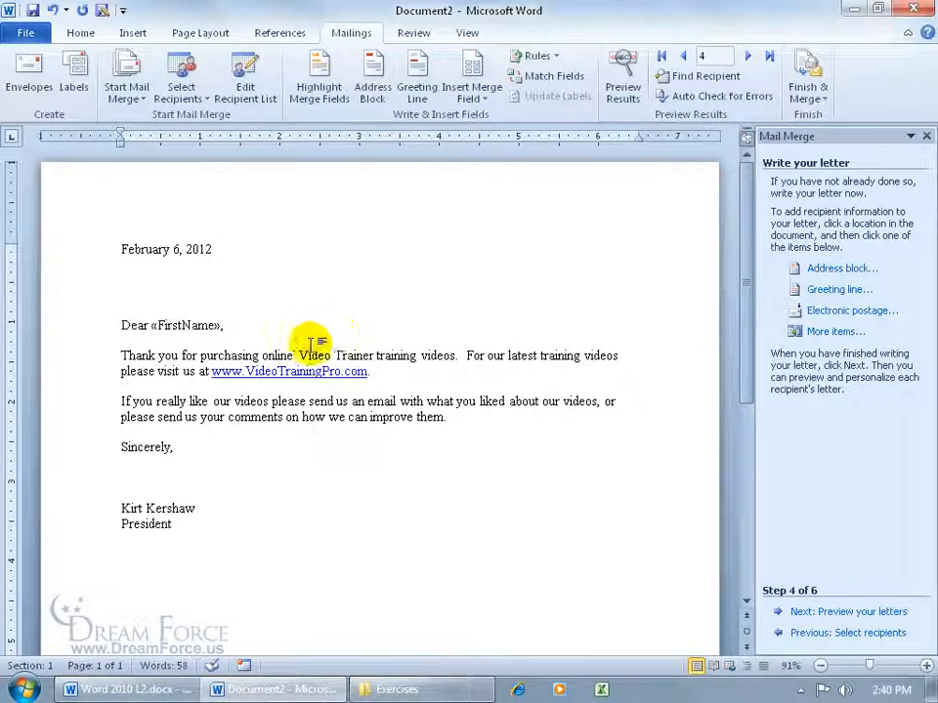
- Preview the greeting with recipient 2's data and place the cursor before 'online'
left_click(622, 78)
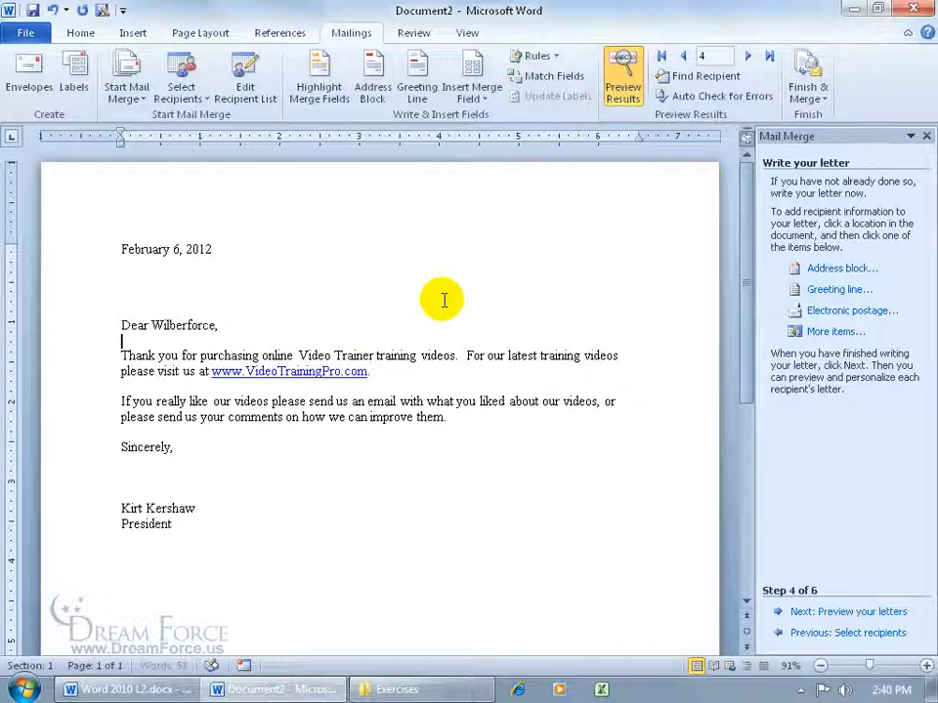
left_click(683, 56)
left_click(684, 57)
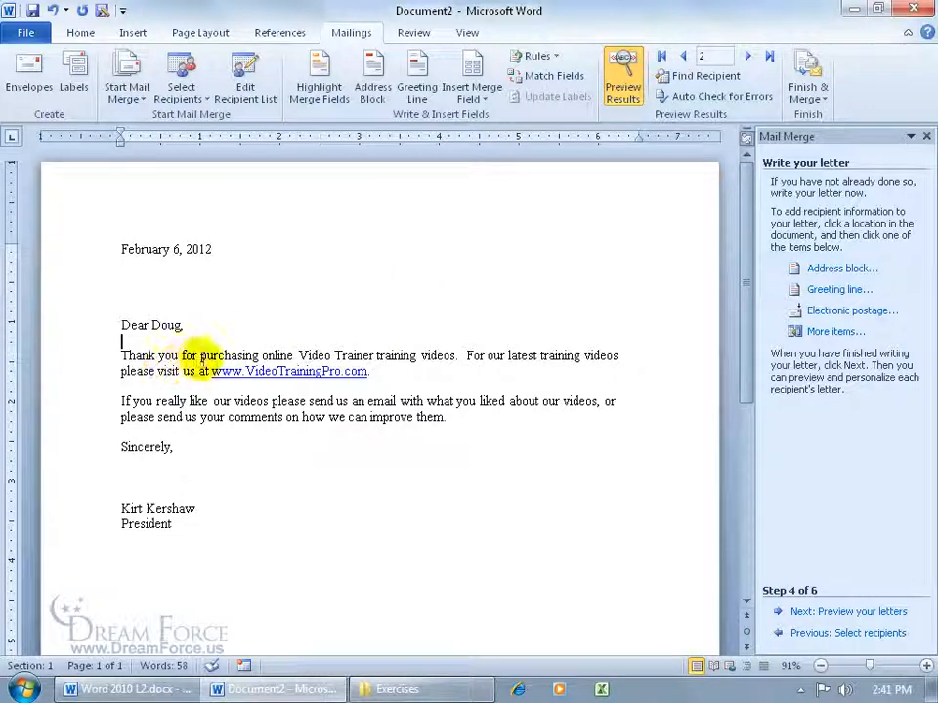
left_click(260, 356)
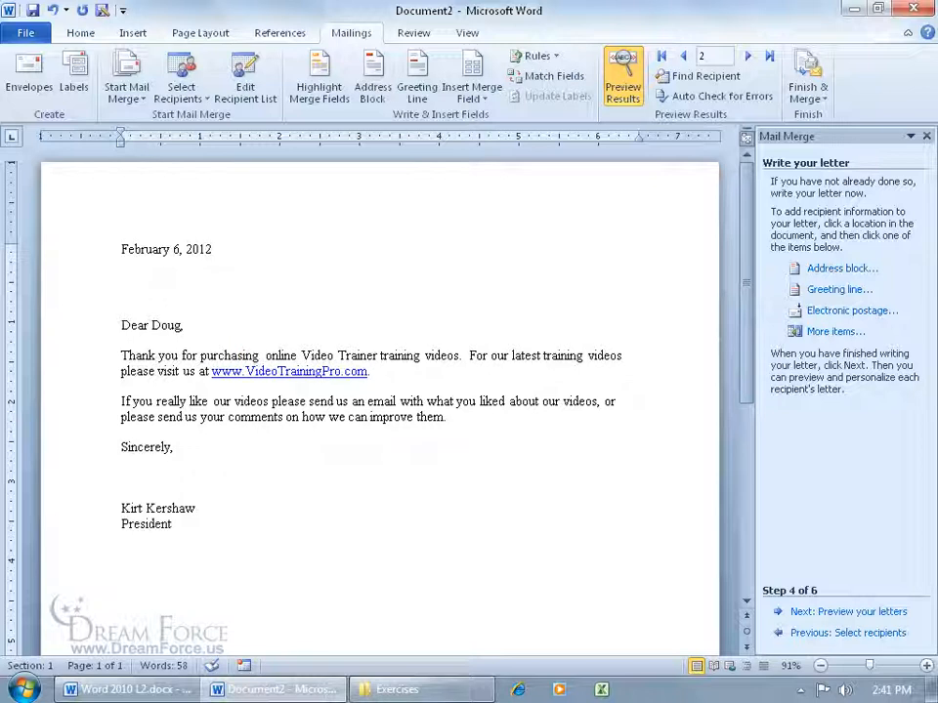
- Insert the «Videos» merge field in place of the word 'online' in the letter body
left_click(472, 98)
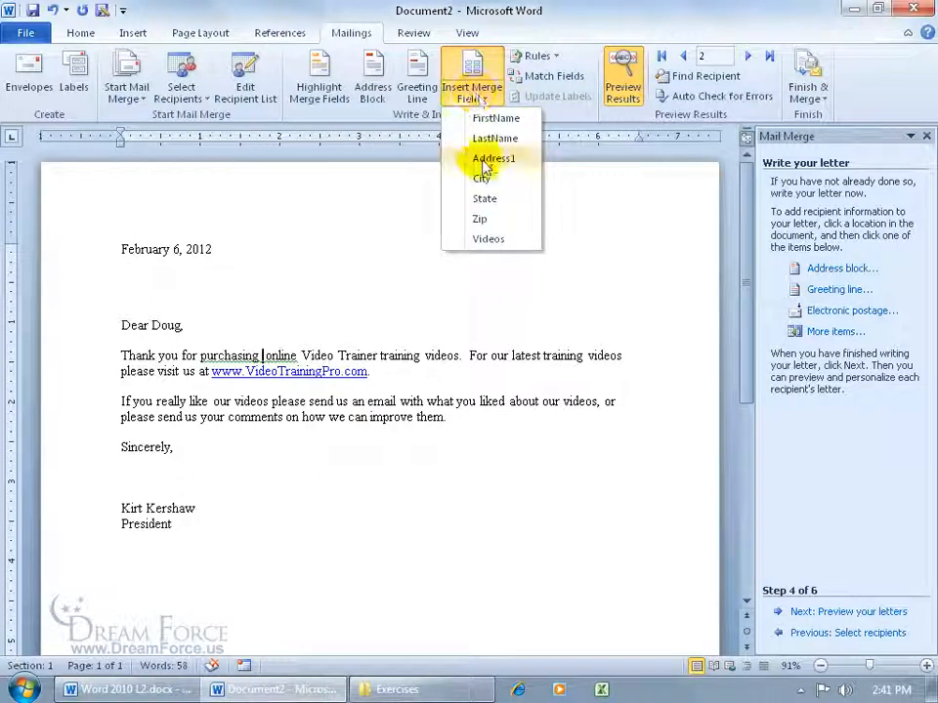
left_click(488, 239)
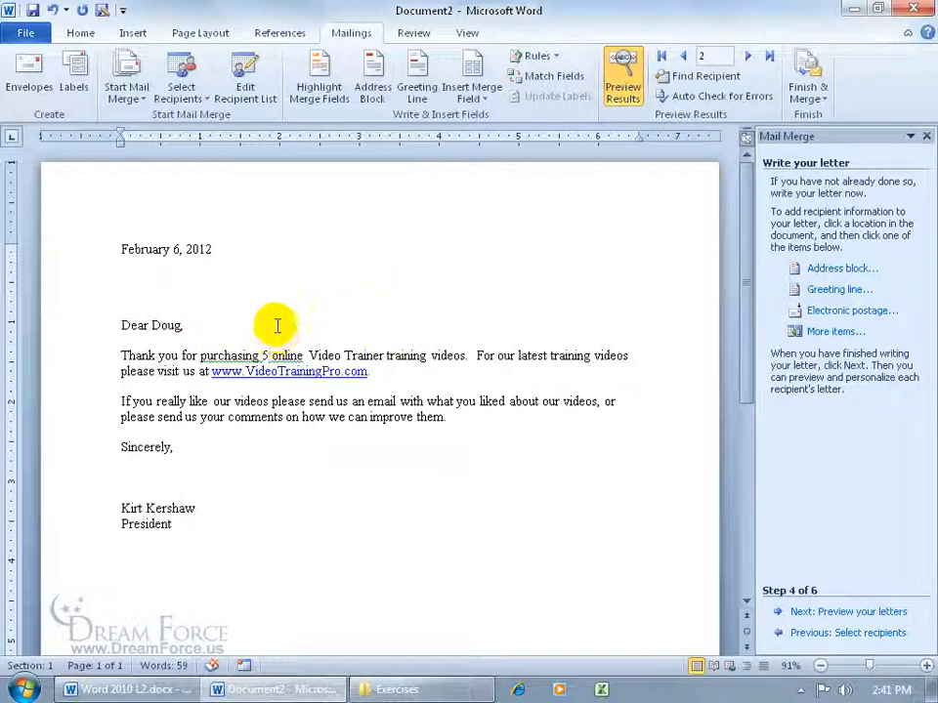
double_click(289, 356)
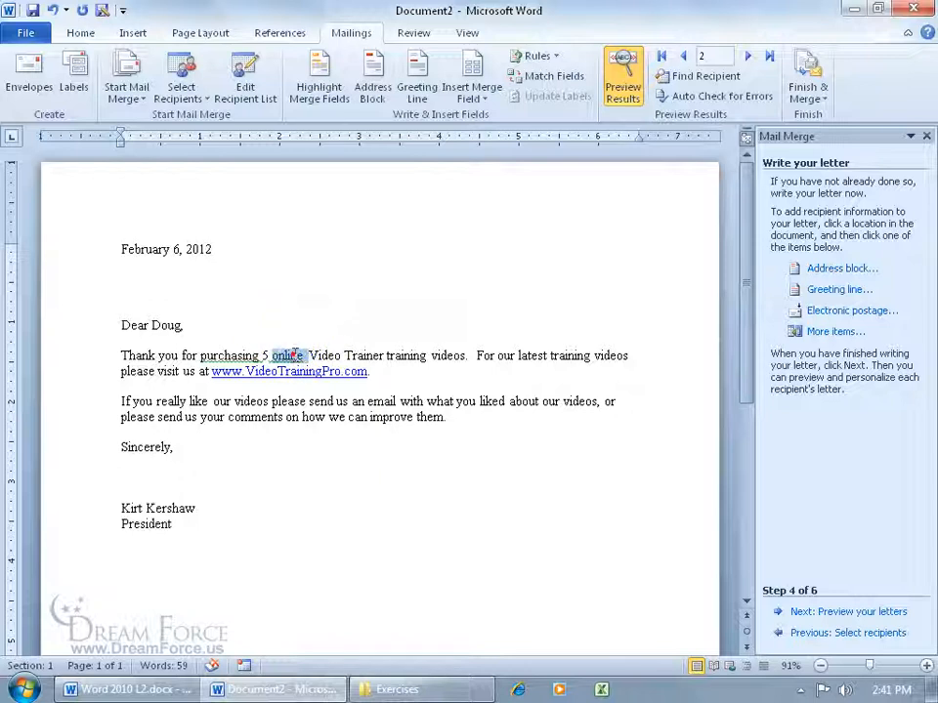
key("Delete")
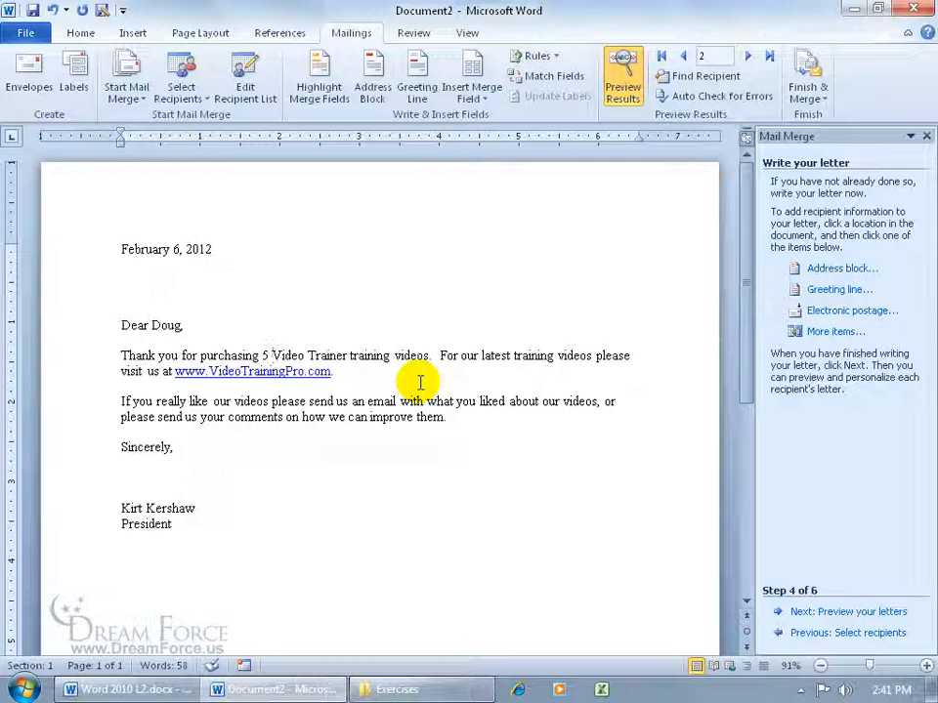
- Preview the next letters up to recipient 4, which reads 'purchasing 2 Video Trainer training videos'
left_click(747, 56)
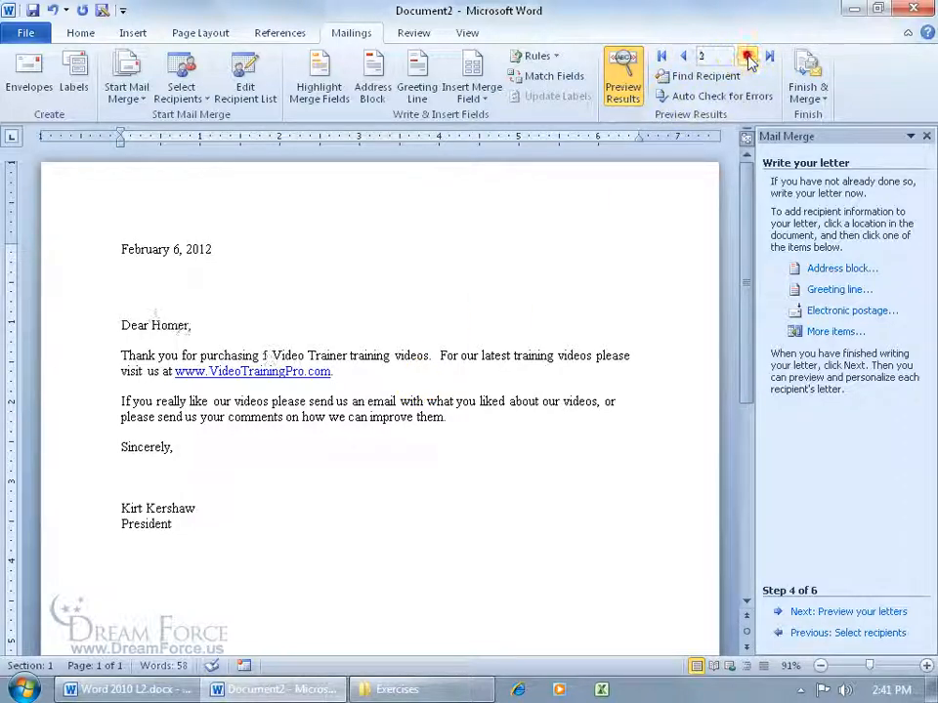
left_click(747, 56)
left_click(747, 58)
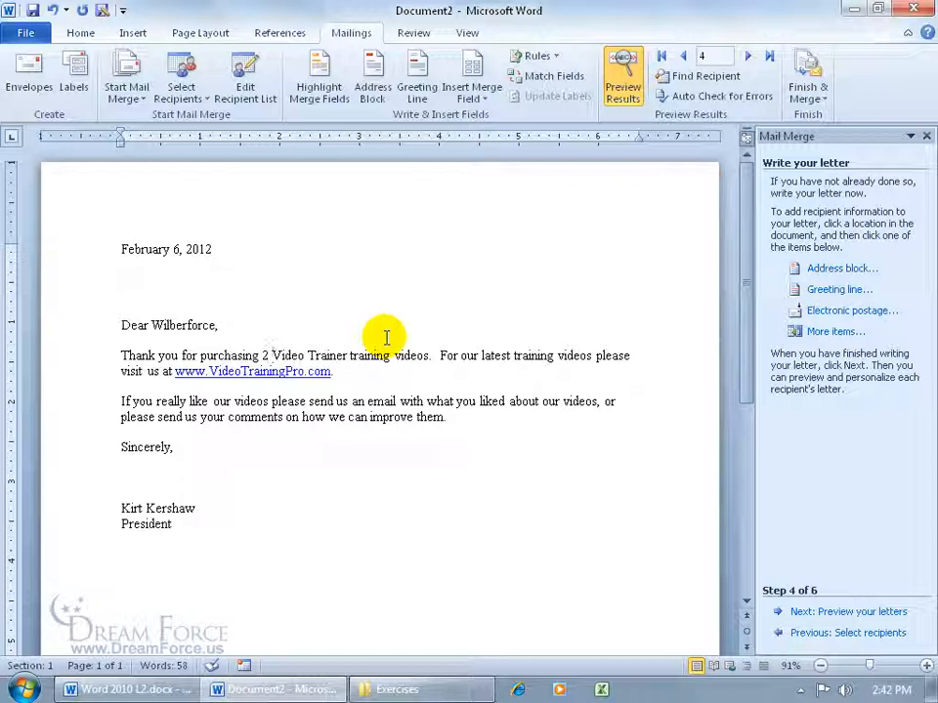
- Move to the preview step and browse back and forth between recipients' letters
left_click(863, 612)
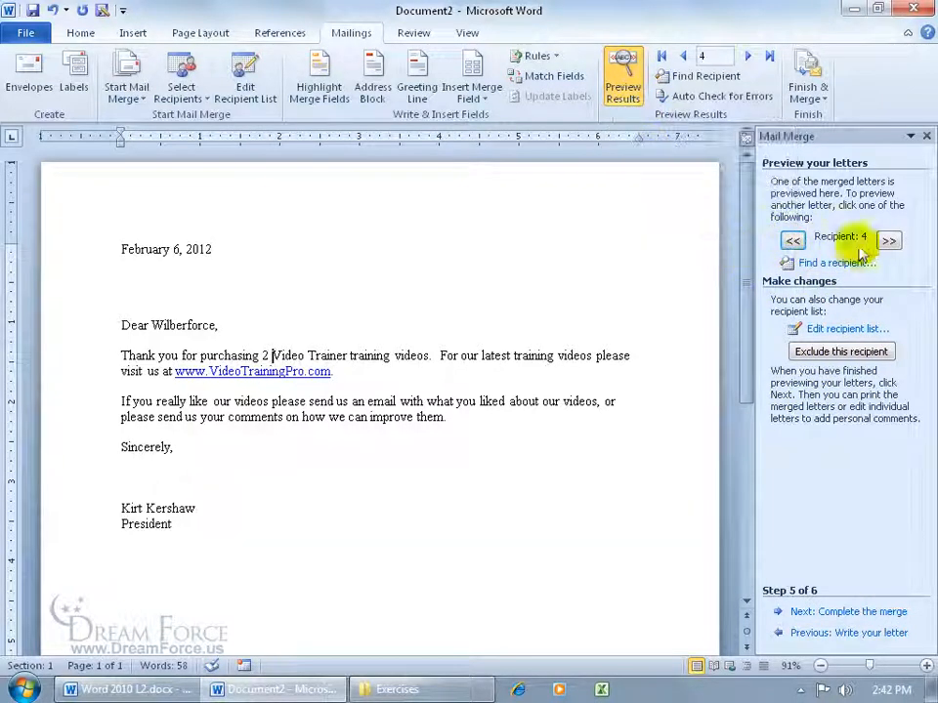
left_click(792, 240)
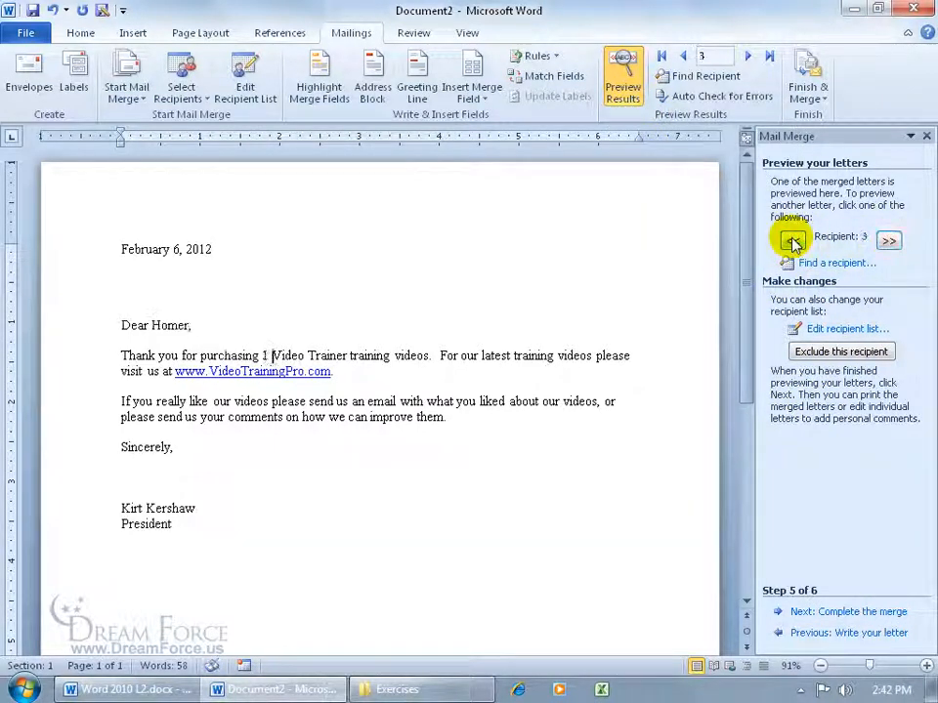
left_click(792, 240)
left_click(887, 241)
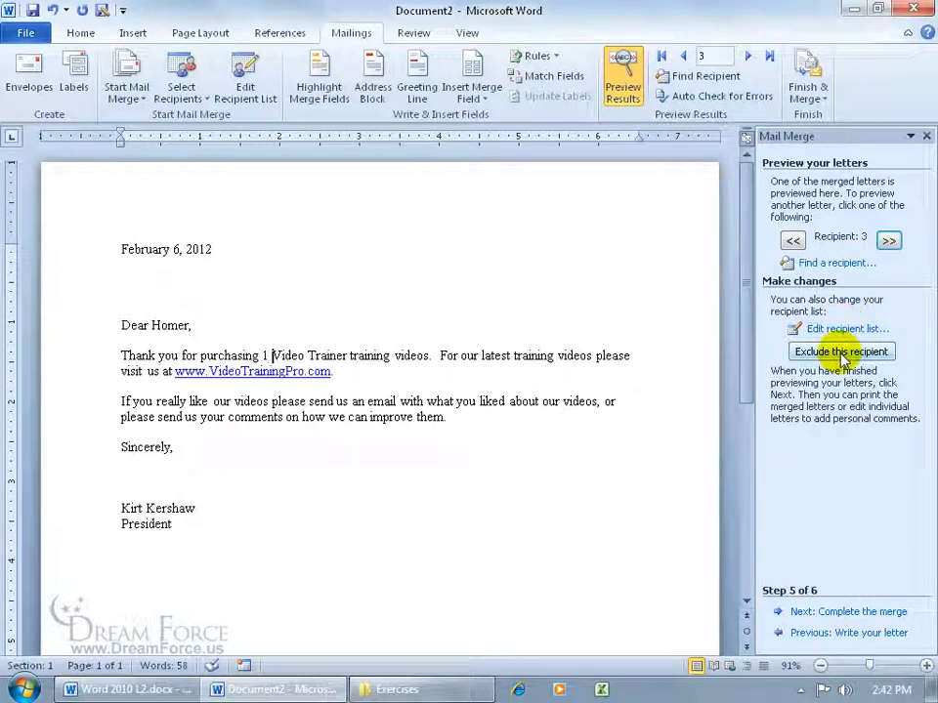
- Exclude the third recipient from the merge and browse the remaining included letters
left_click(840, 354)
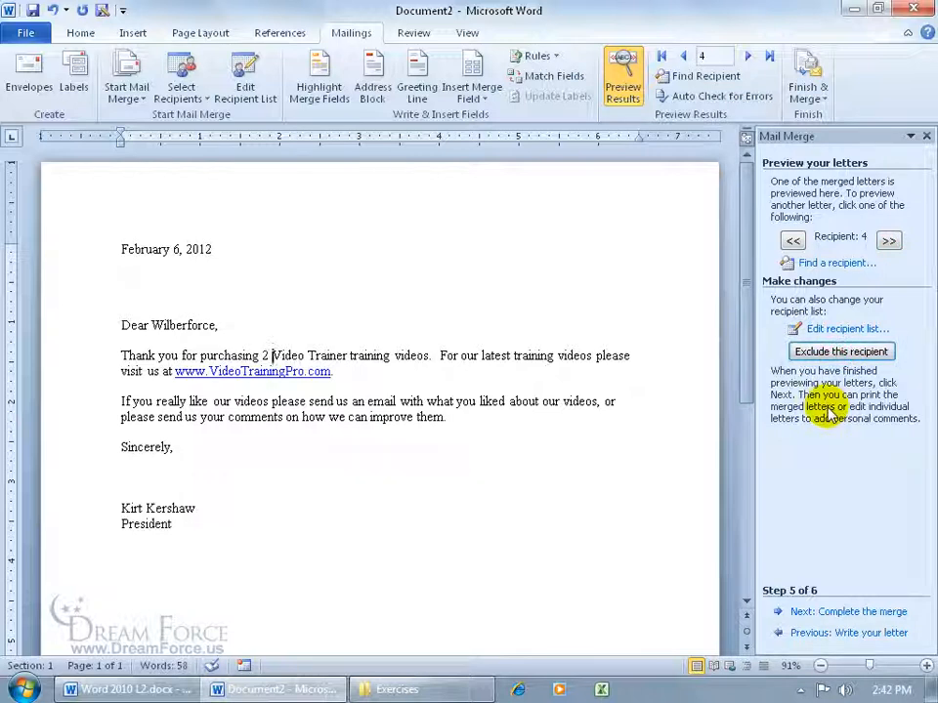
left_click(792, 241)
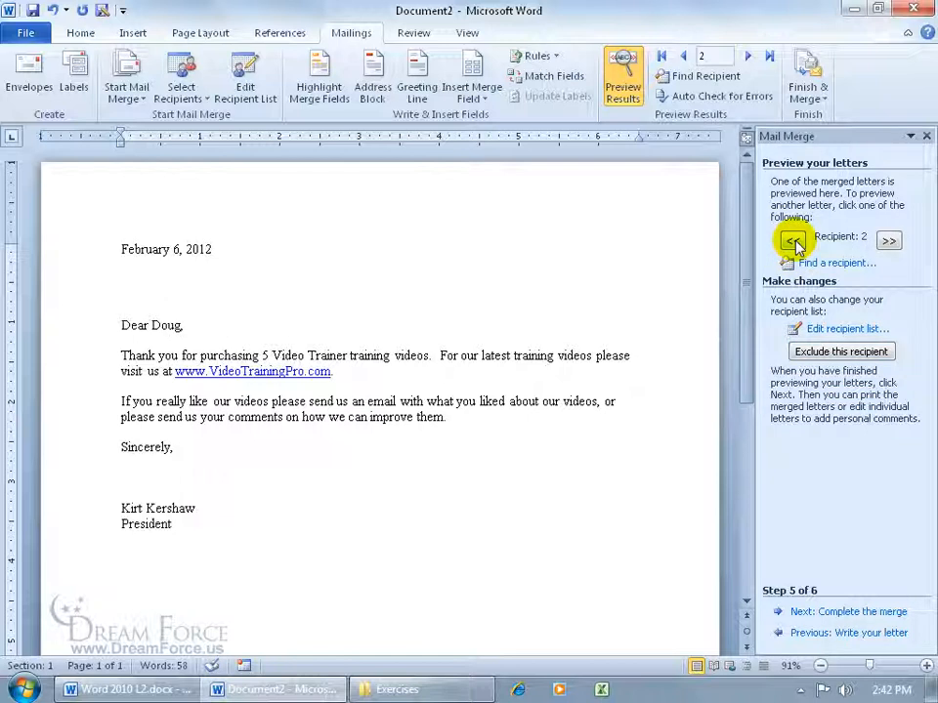
left_click(888, 241)
left_click(793, 242)
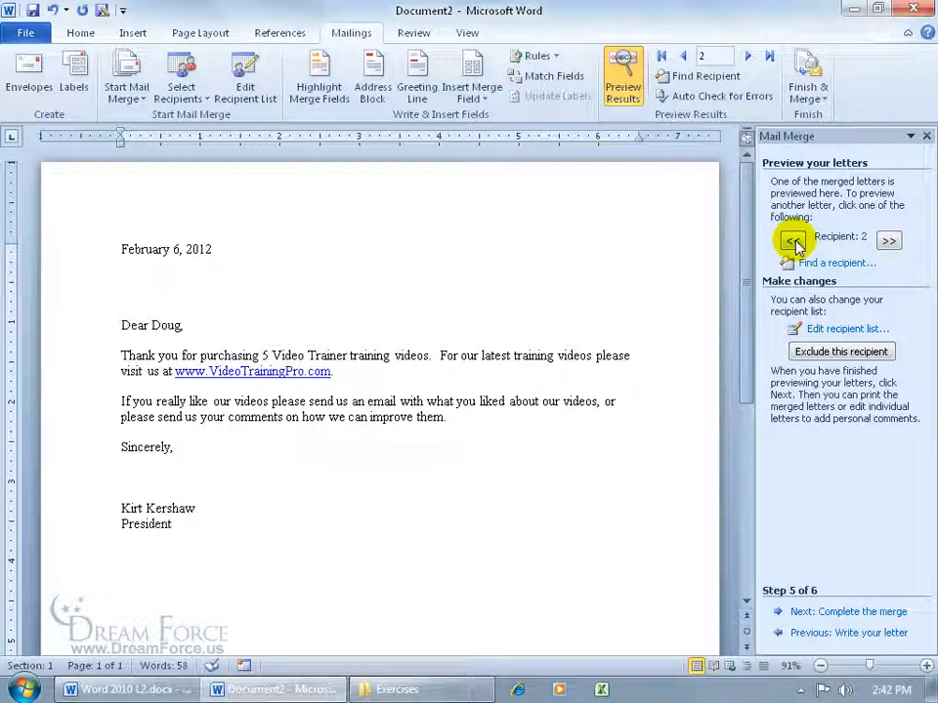
left_click(888, 241)
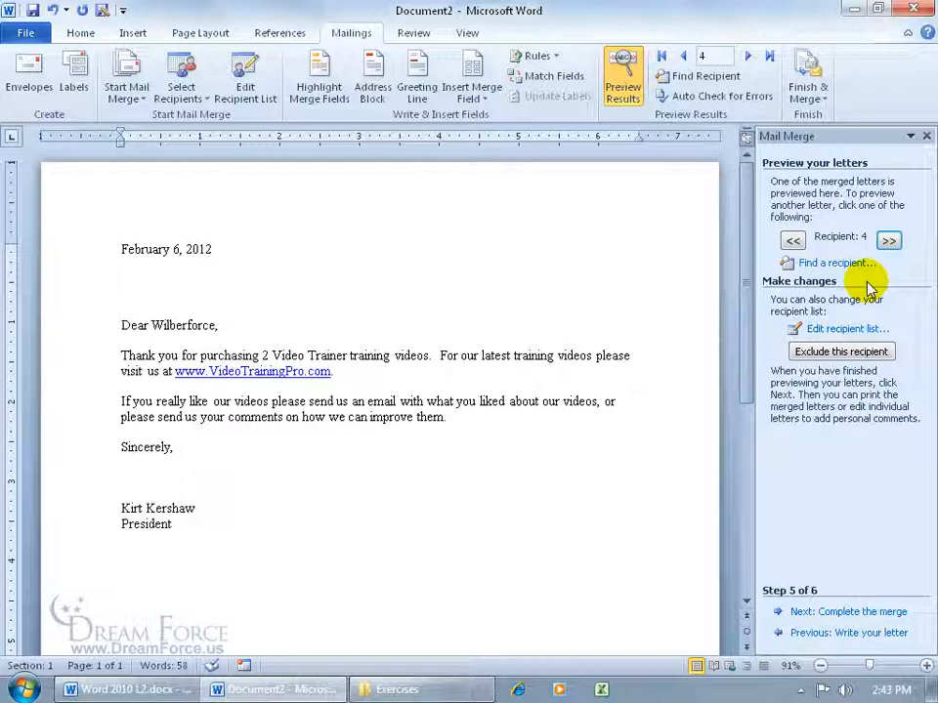
- Re-include the excluded third recipient in the Mail Merge Recipients list, leaving only the blank row out
left_click(809, 330)
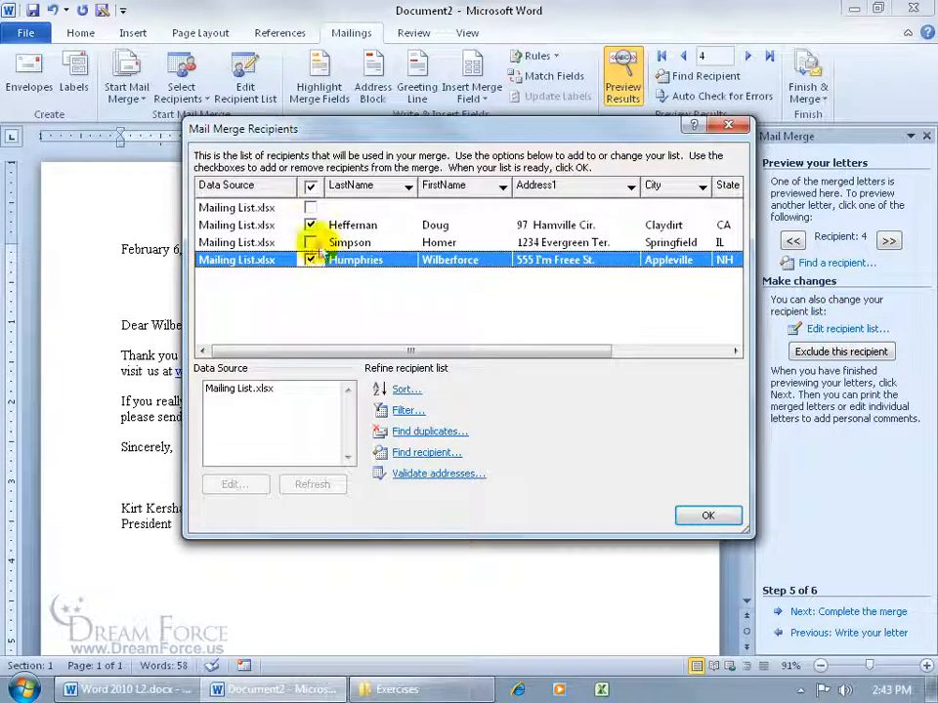
left_click(310, 242)
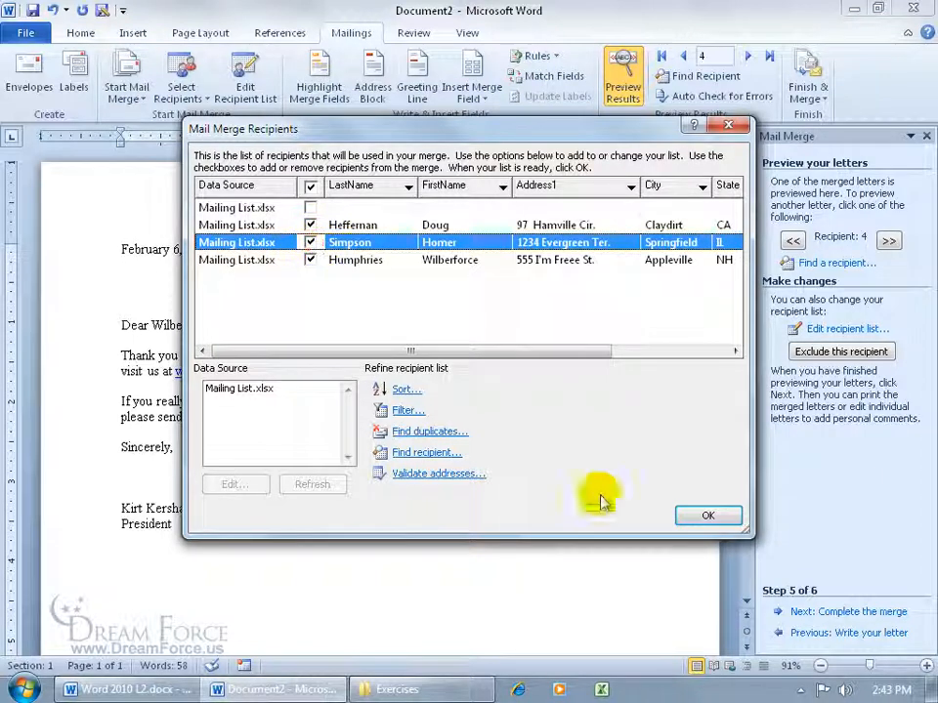
left_click(707, 515)
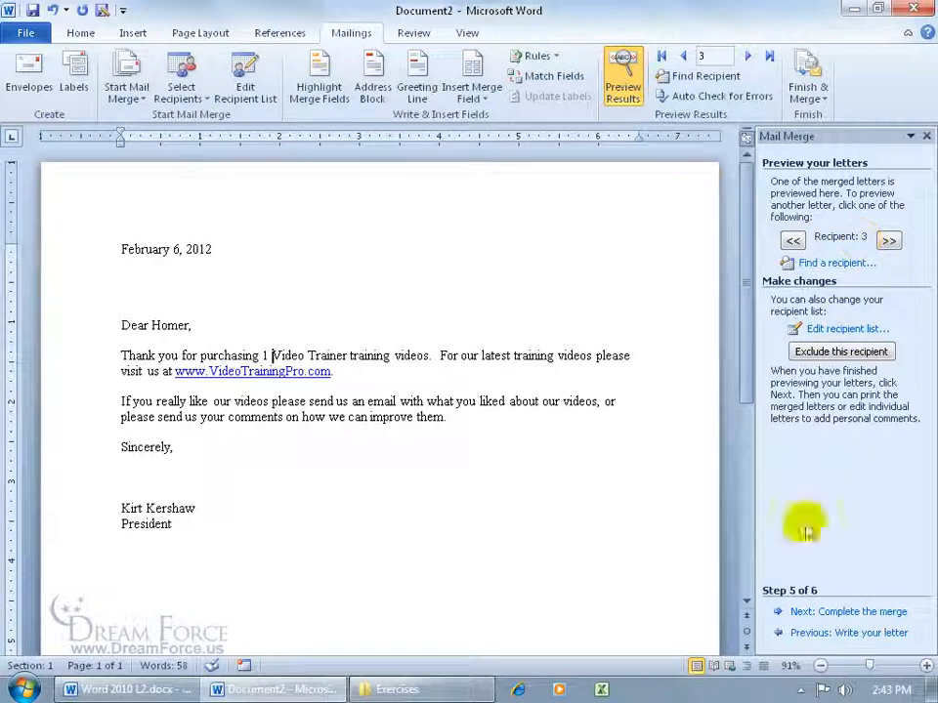
- Complete the merge with Edit individual letters, merging All records into a new document
left_click(829, 612)
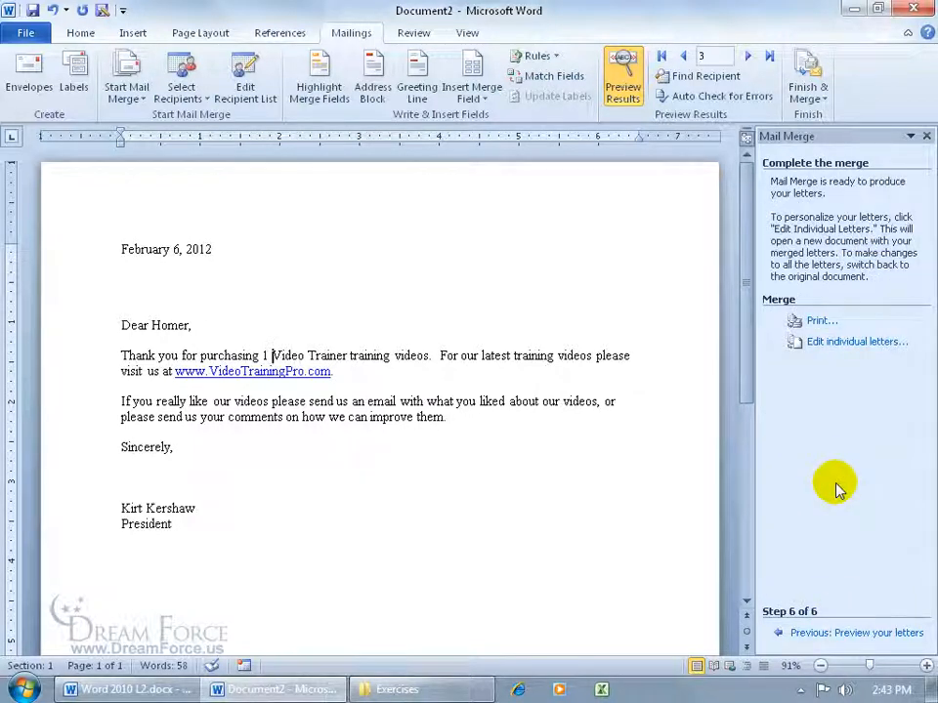
left_click(826, 344)
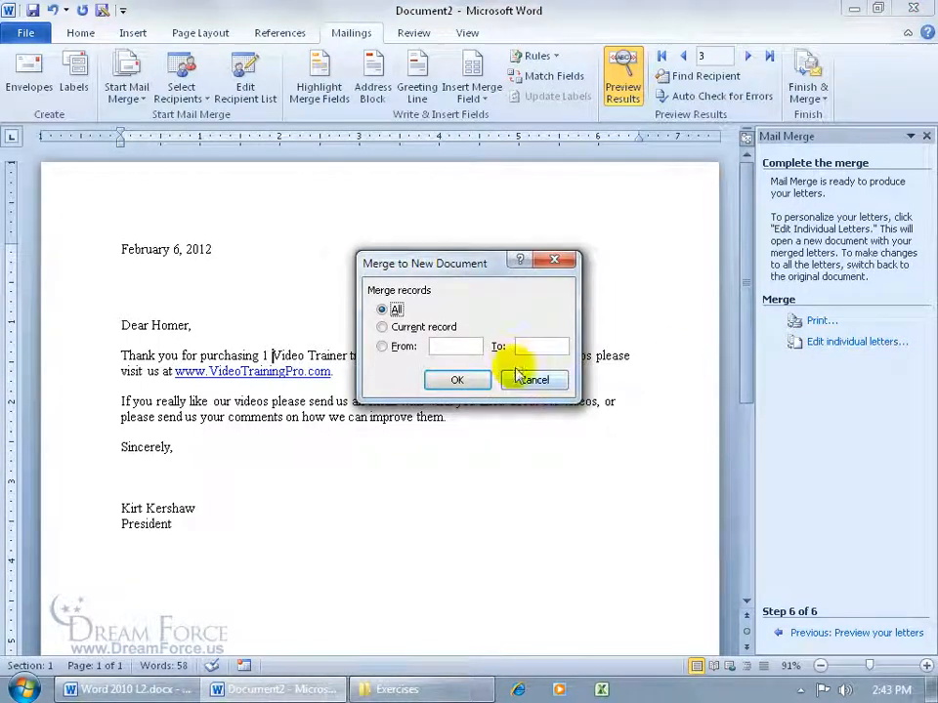
left_click(456, 379)
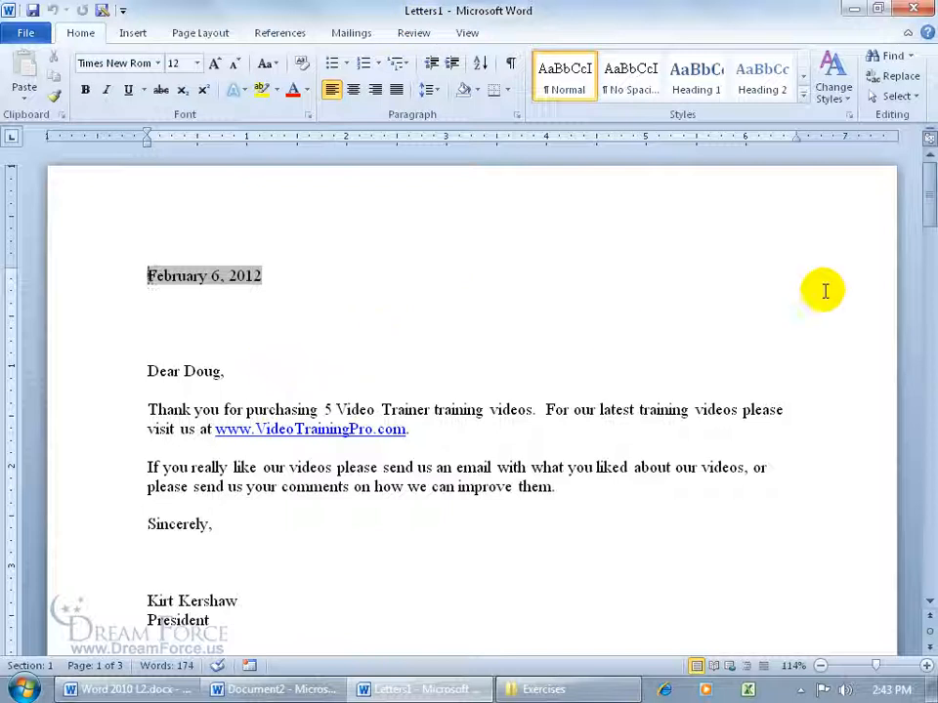
- In Wilberforce's page-3 letter, add 'Remember when we had a lot donuts?' as a new line after 'them.'
left_click_drag(921, 188, 926, 490)
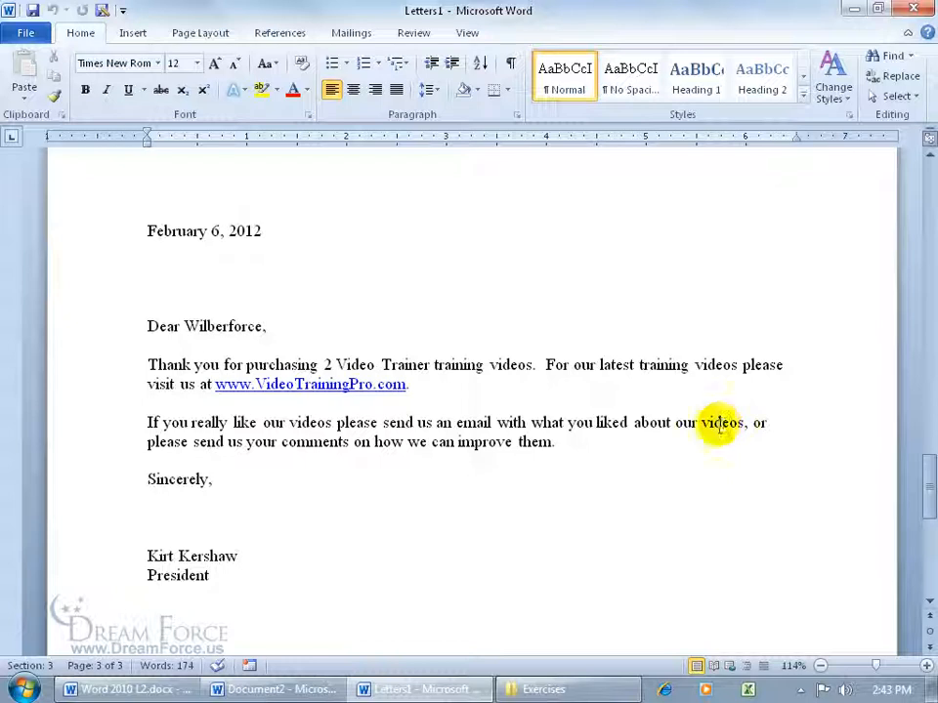
left_click(571, 445)
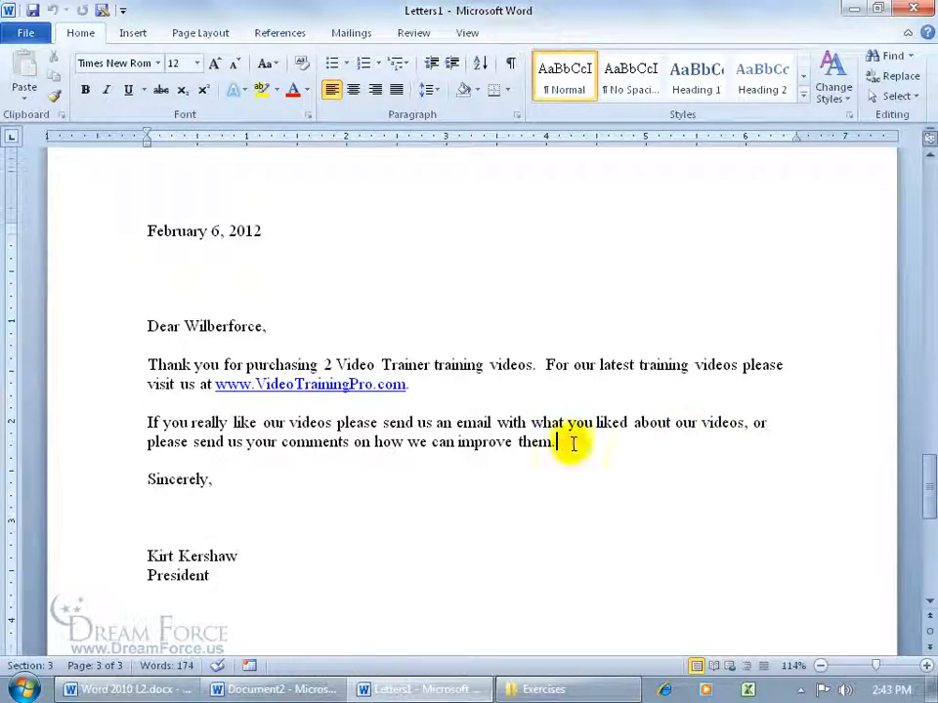
key("Return")
type("Remember when we had a lot donuts?")
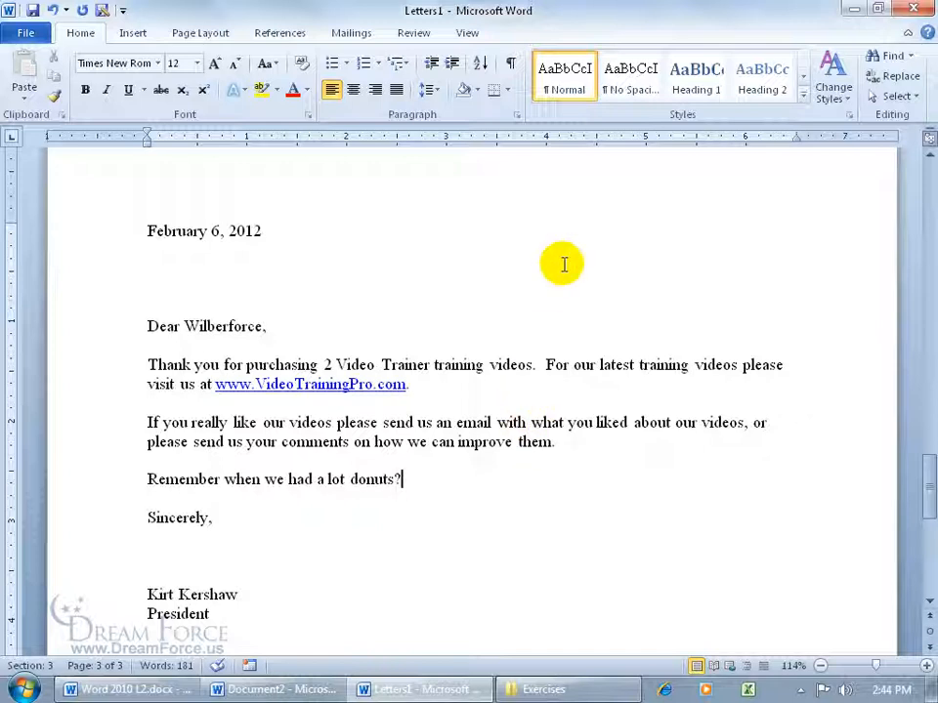
- Preview the merged letters in Print view, then close Letters1 without saving
left_click(37, 32)
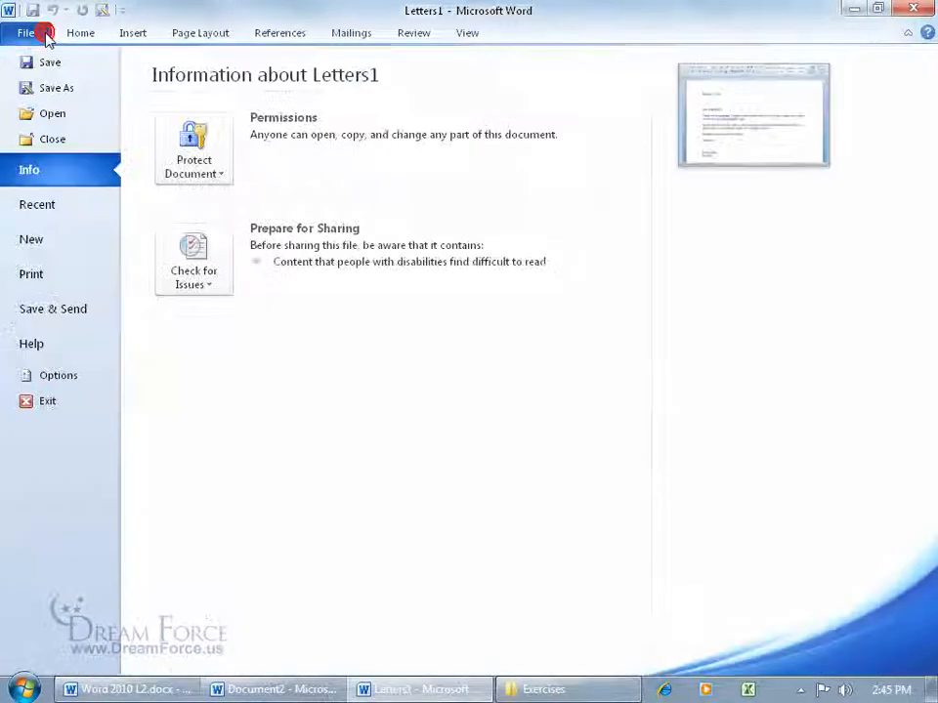
left_click(63, 273)
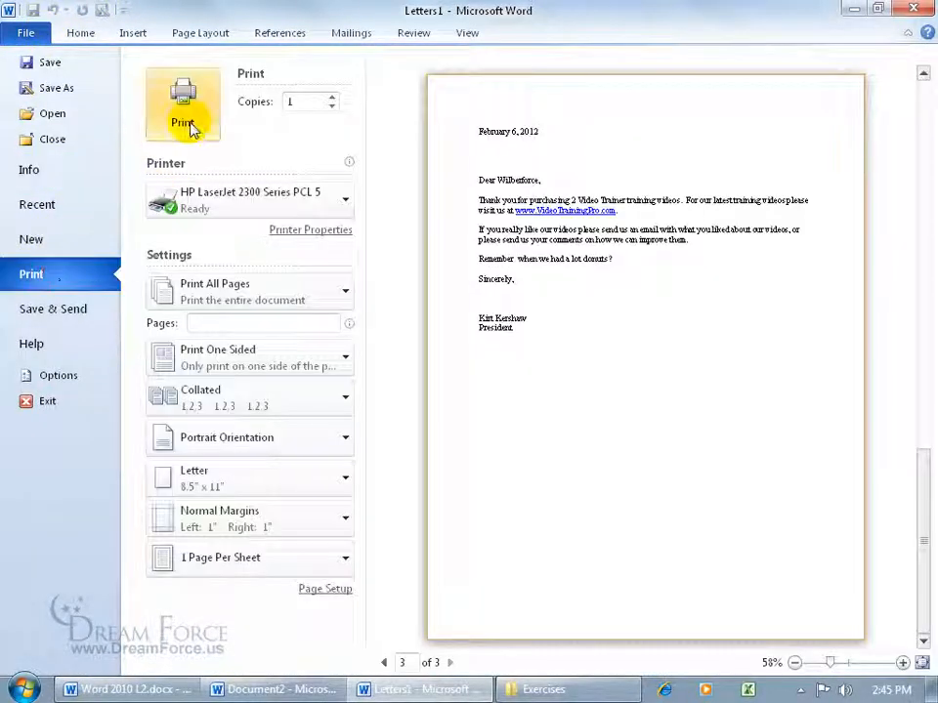
left_click(25, 32)
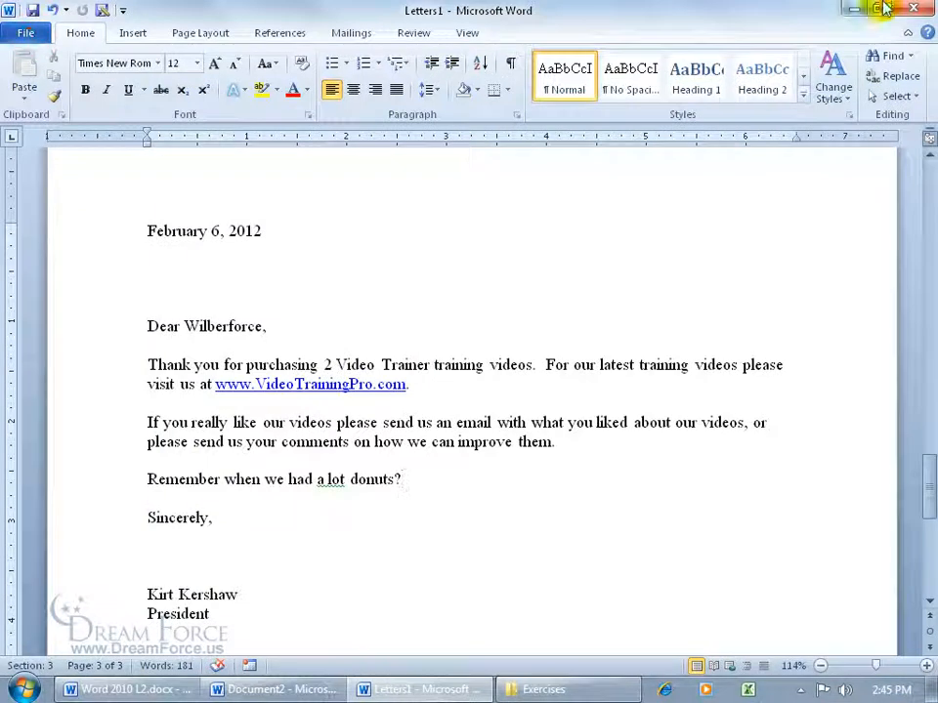
left_click(913, 9)
left_click(479, 366)
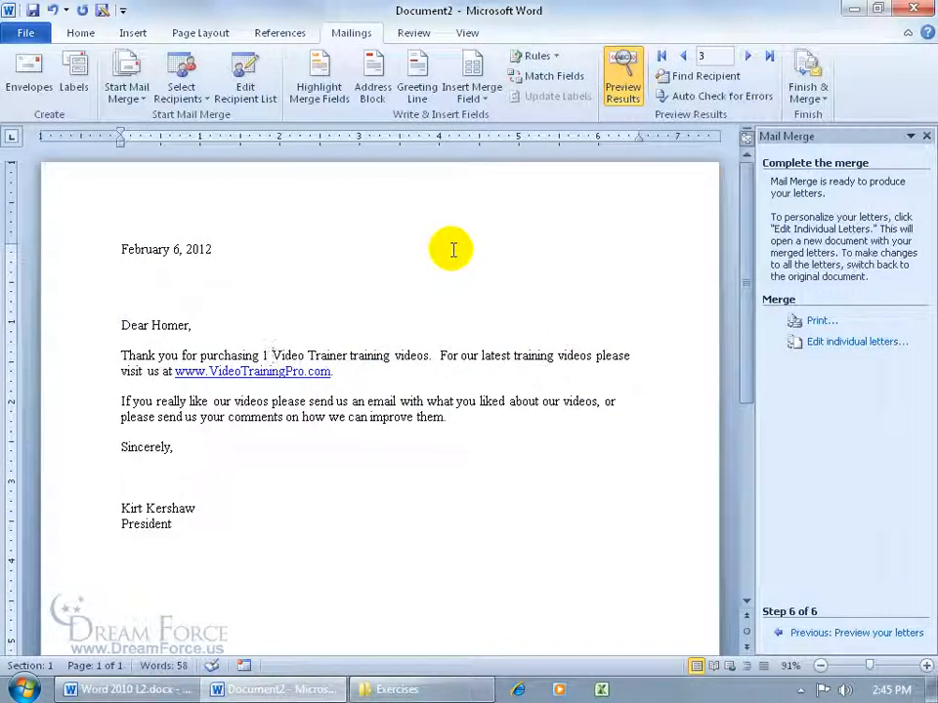
- Save the main merge letter to the Desktop as Merge Letter.docx
left_click(31, 11)
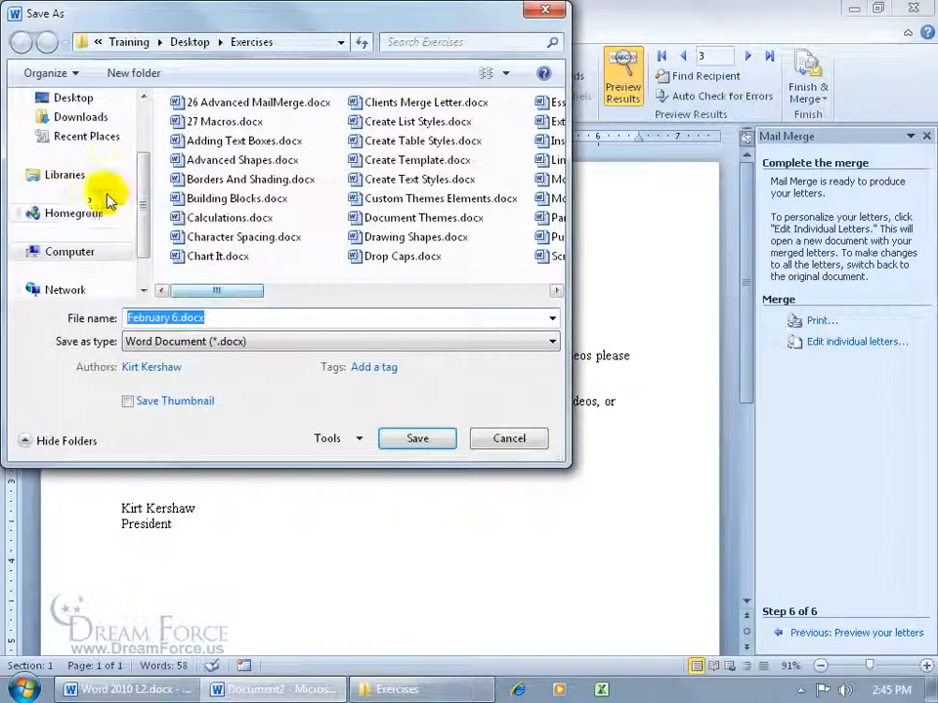
left_click(71, 98)
left_click(264, 316)
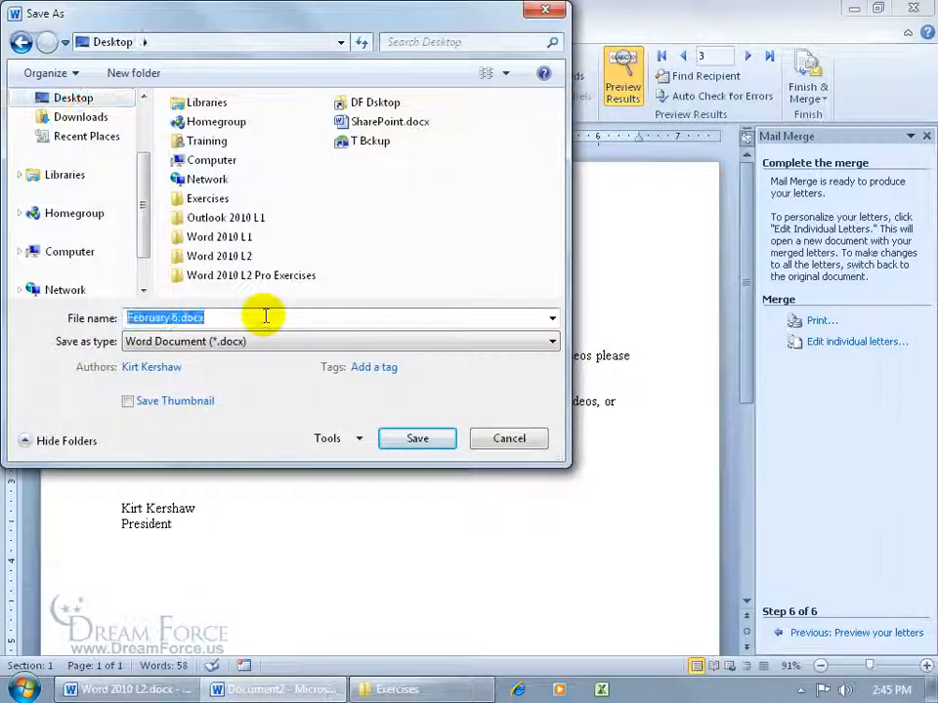
type("Merge Letter")
left_click(418, 439)
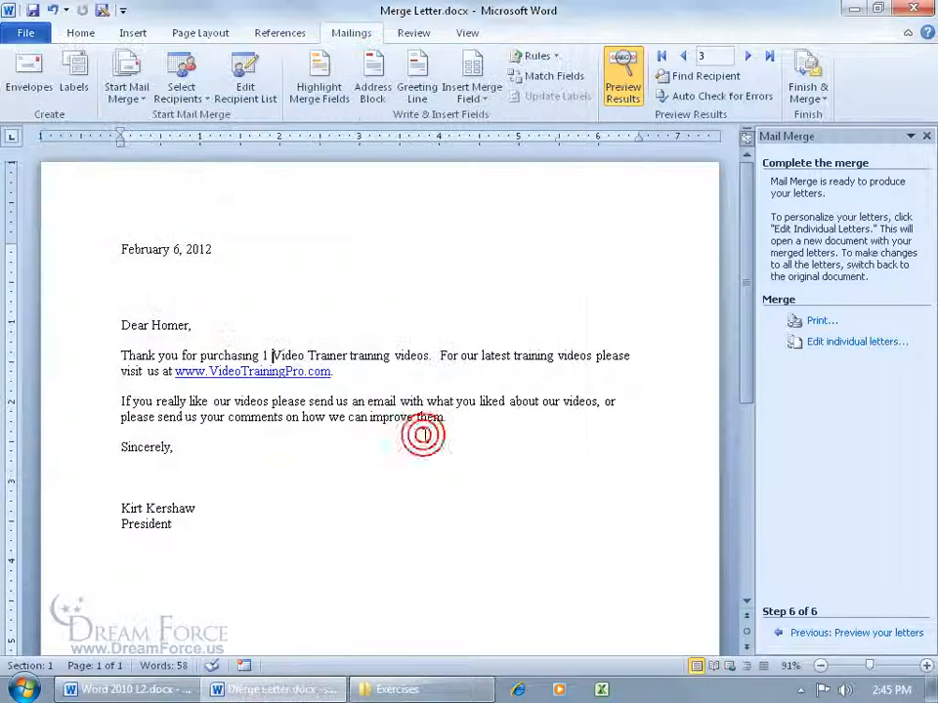
- Close Word and the Exercises folder, then reopen Merge Letter.docx from the Desktop, accepting the SQL data prompt
left_click(925, 11)
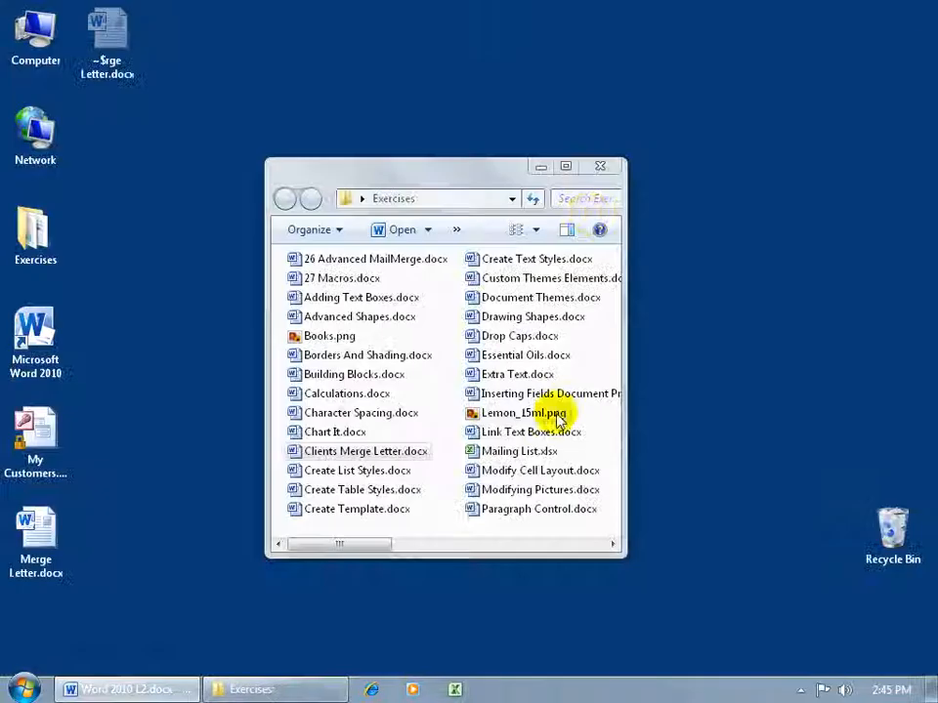
left_click(604, 165)
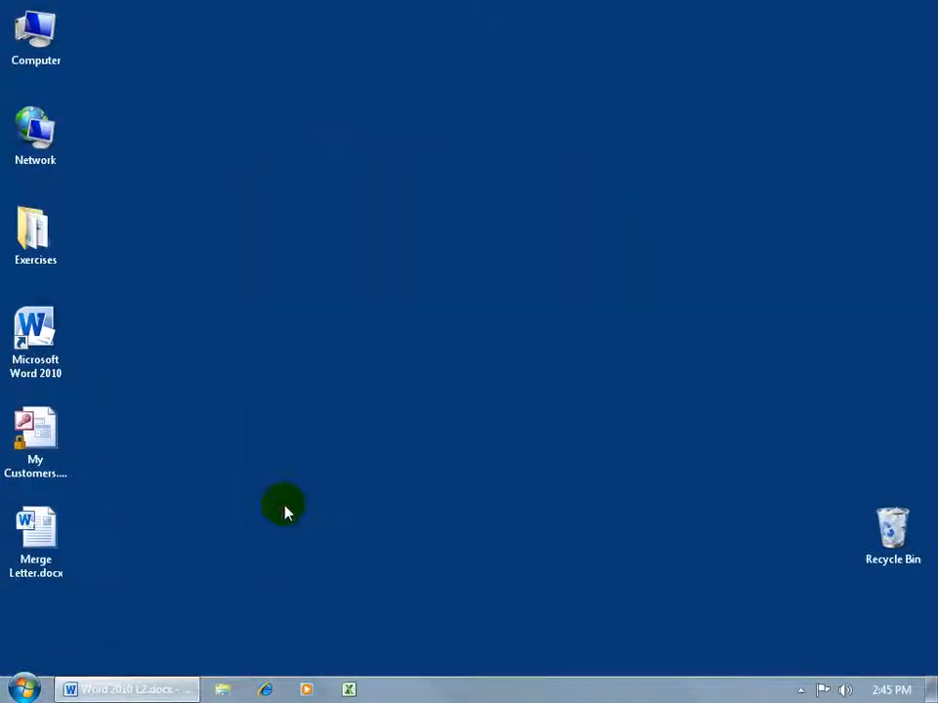
double_click(49, 535)
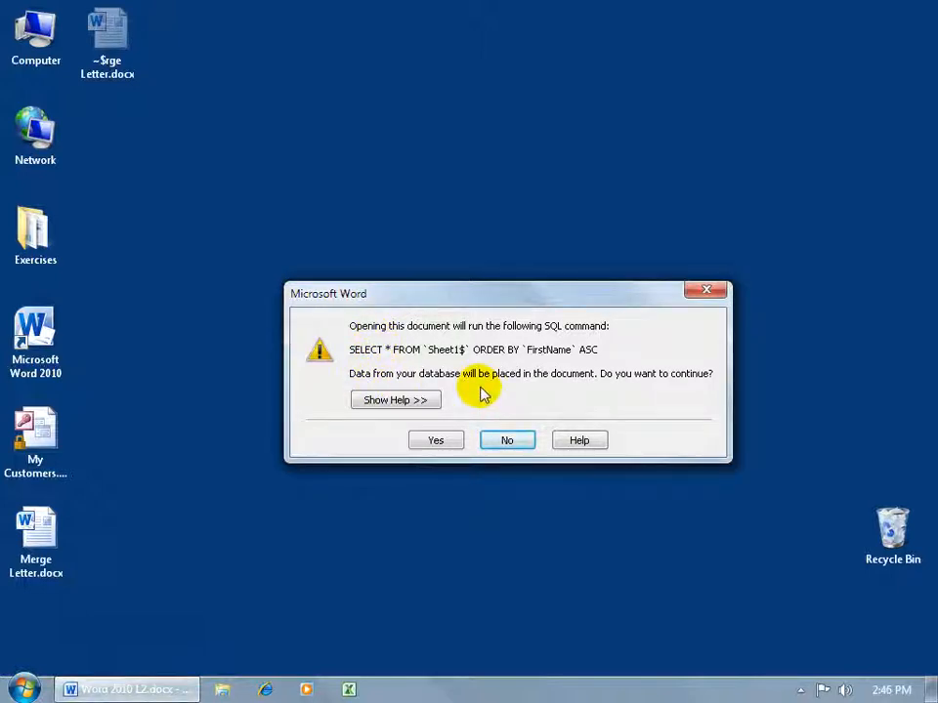
left_click(435, 440)
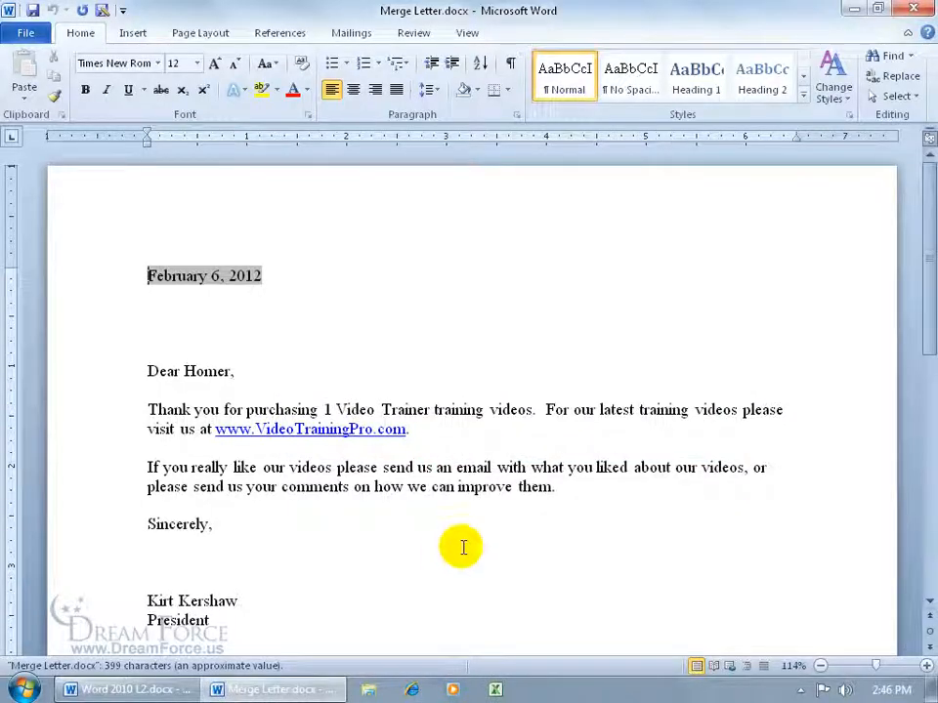
- Launch the Step by Step Mail Merge Wizard and accept the recipient list unchanged
left_click(354, 33)
left_click(127, 92)
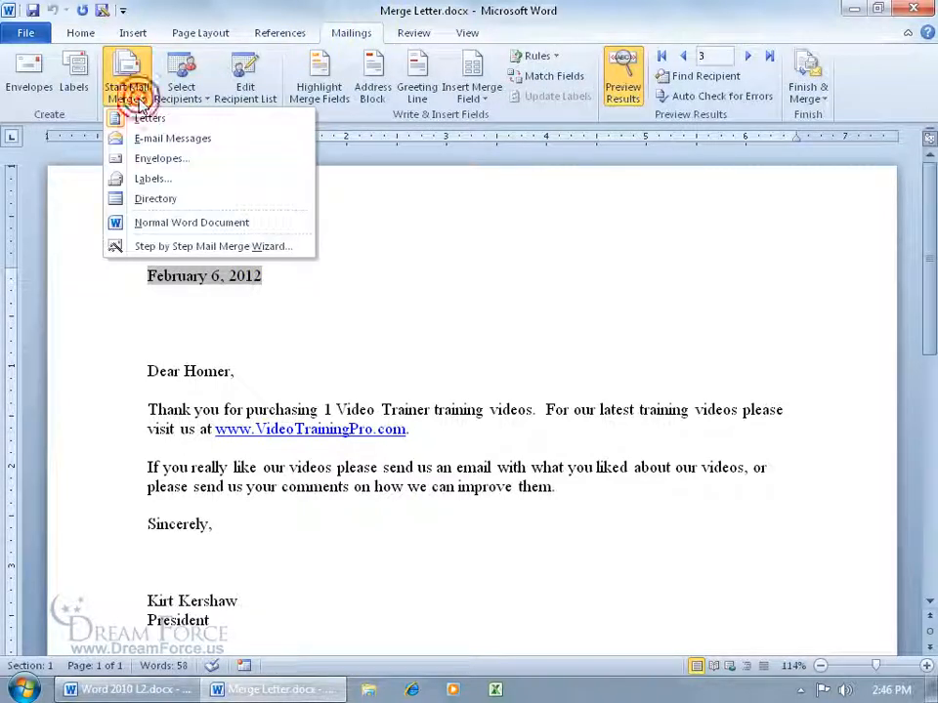
left_click(171, 244)
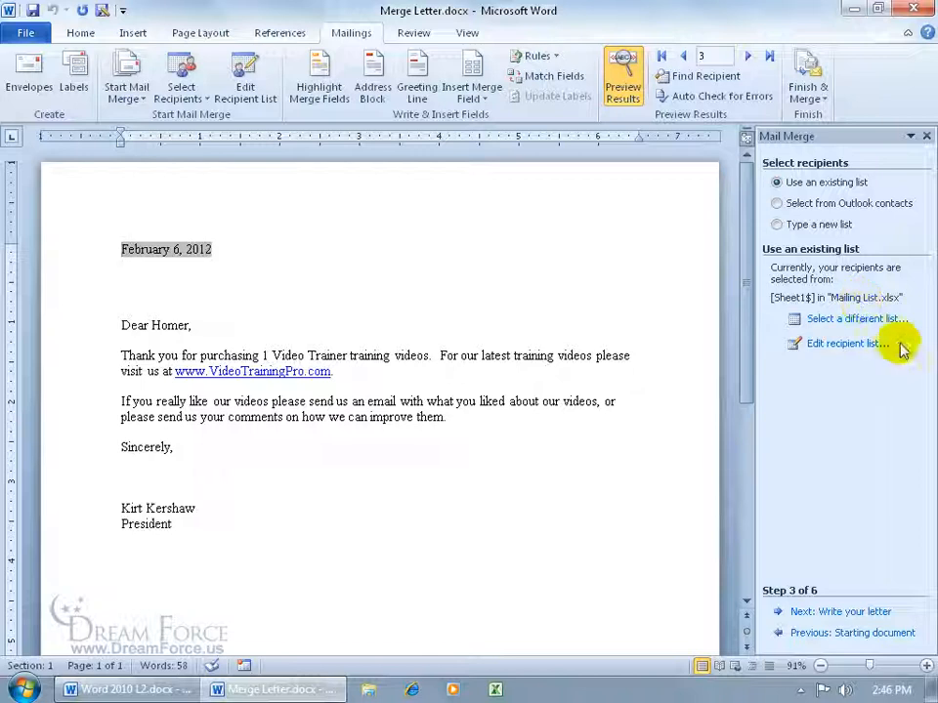
left_click(811, 343)
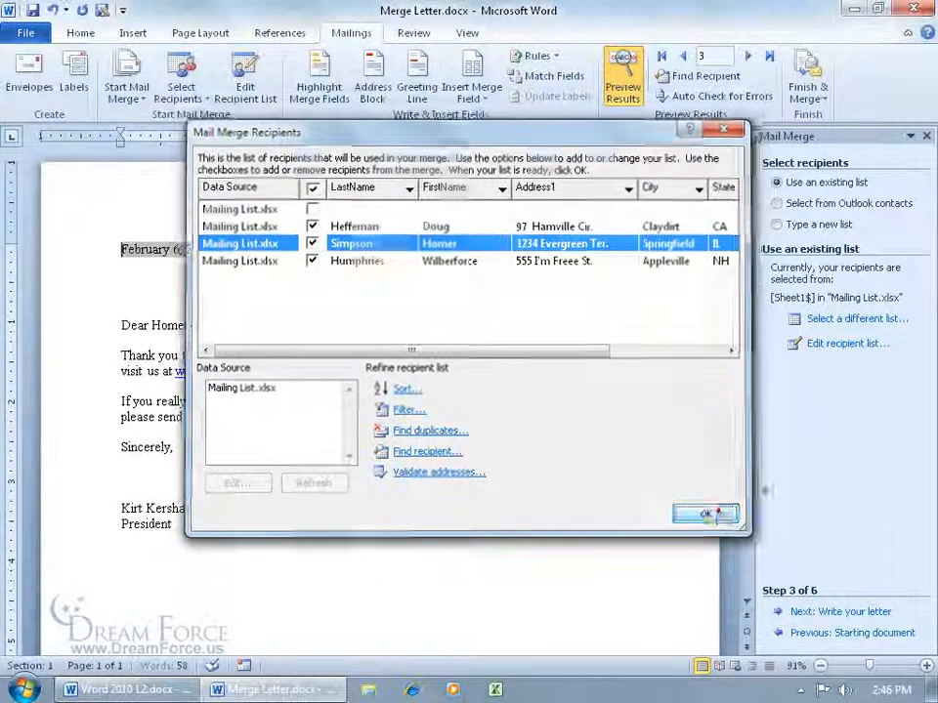
left_click(707, 515)
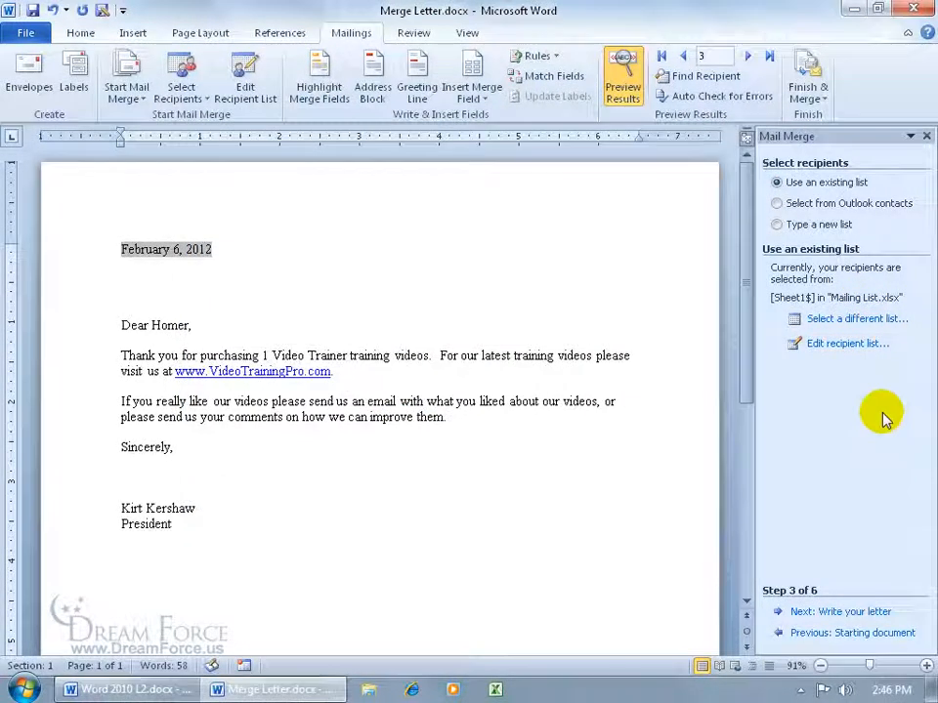
- Advance the wizard past writing and previewing to Step 6, Complete the merge
left_click(816, 612)
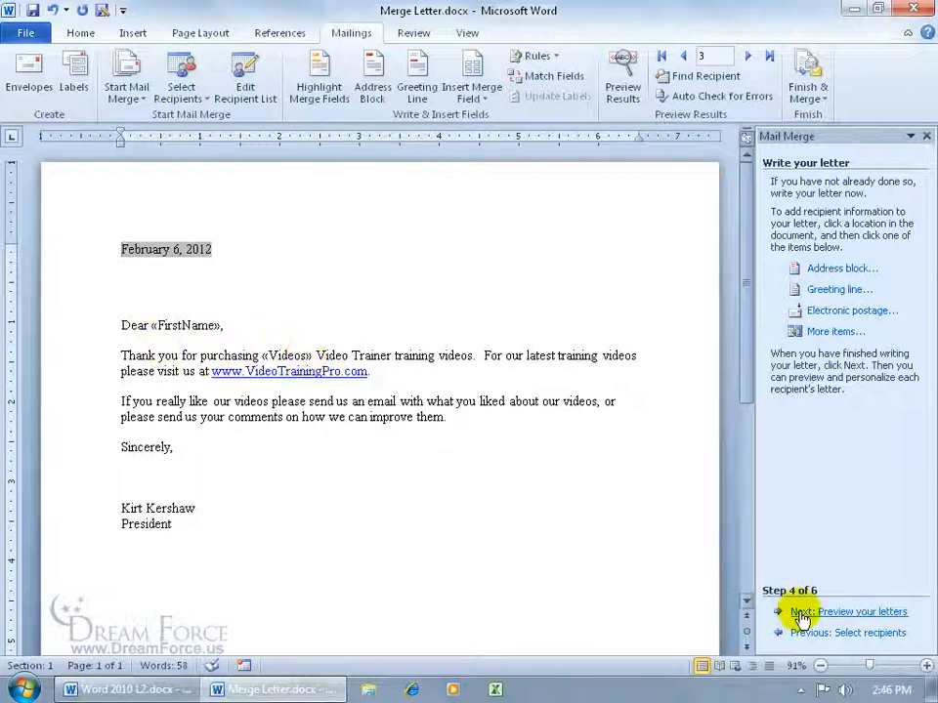
left_click(835, 613)
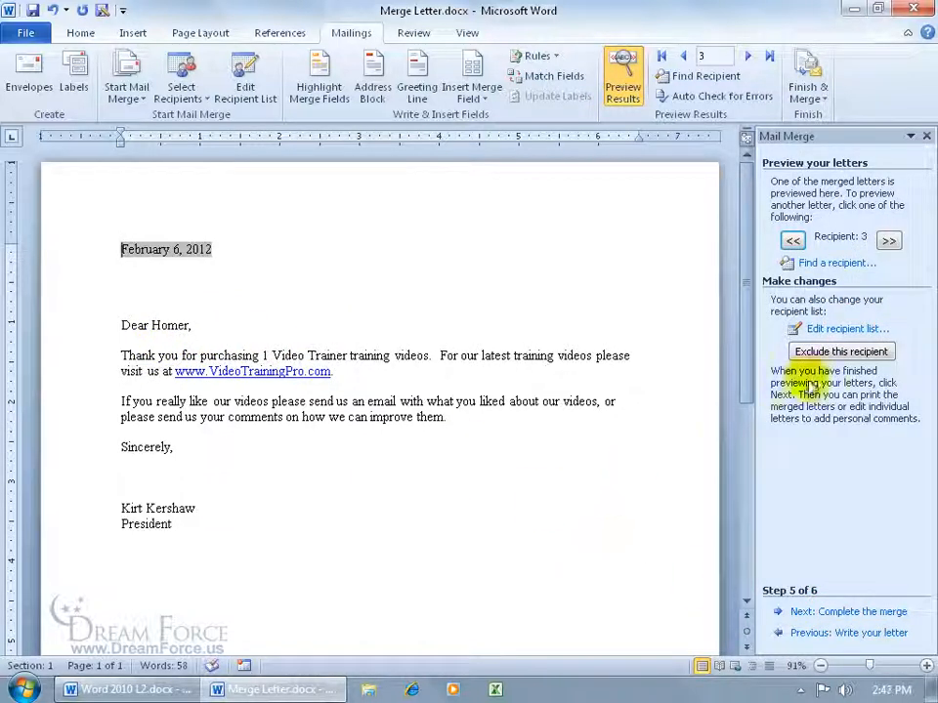
left_click(846, 618)
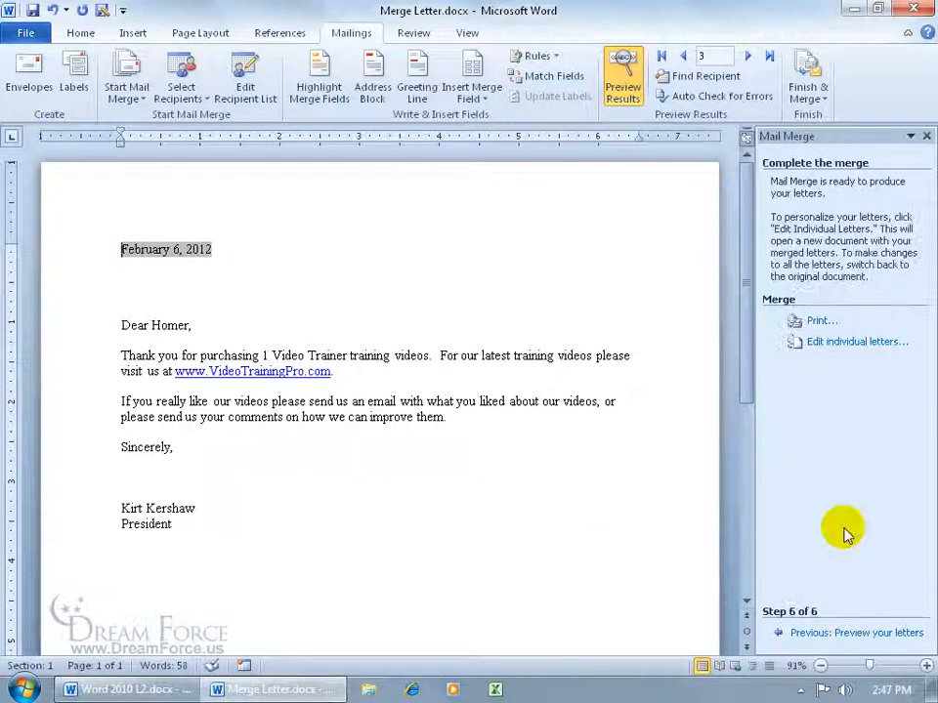